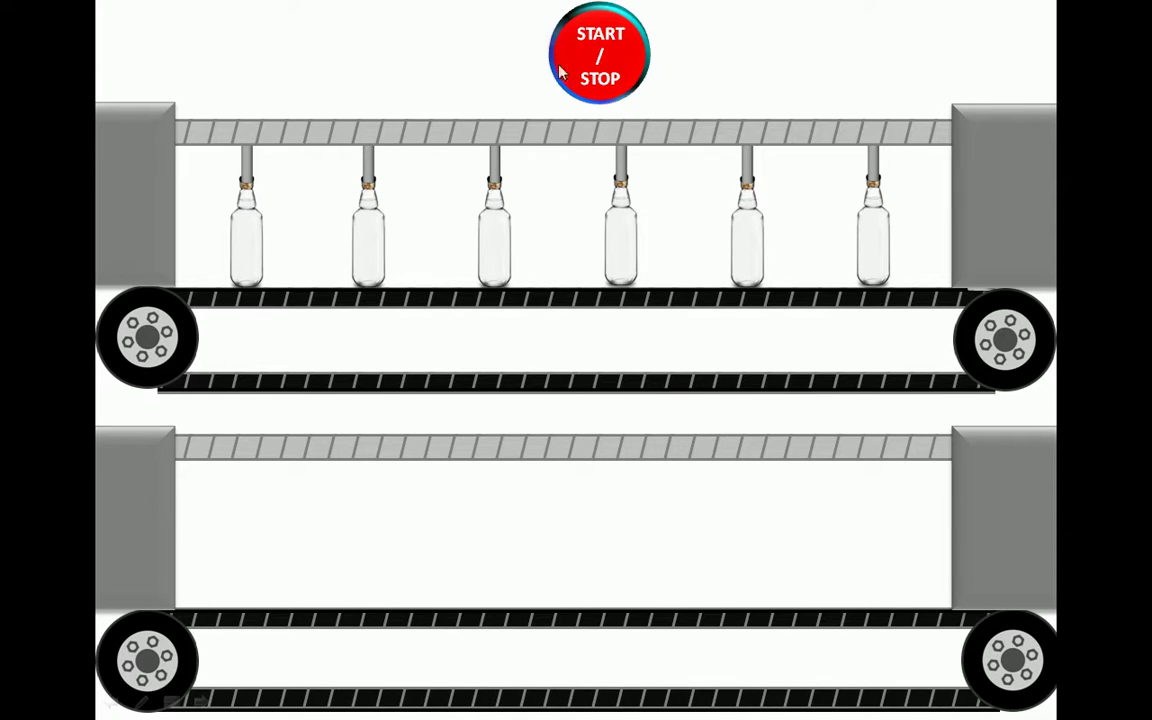
# - Run the conveyor animation with the START/STOP button, then end the slide show
pyautogui.click(576, 82)
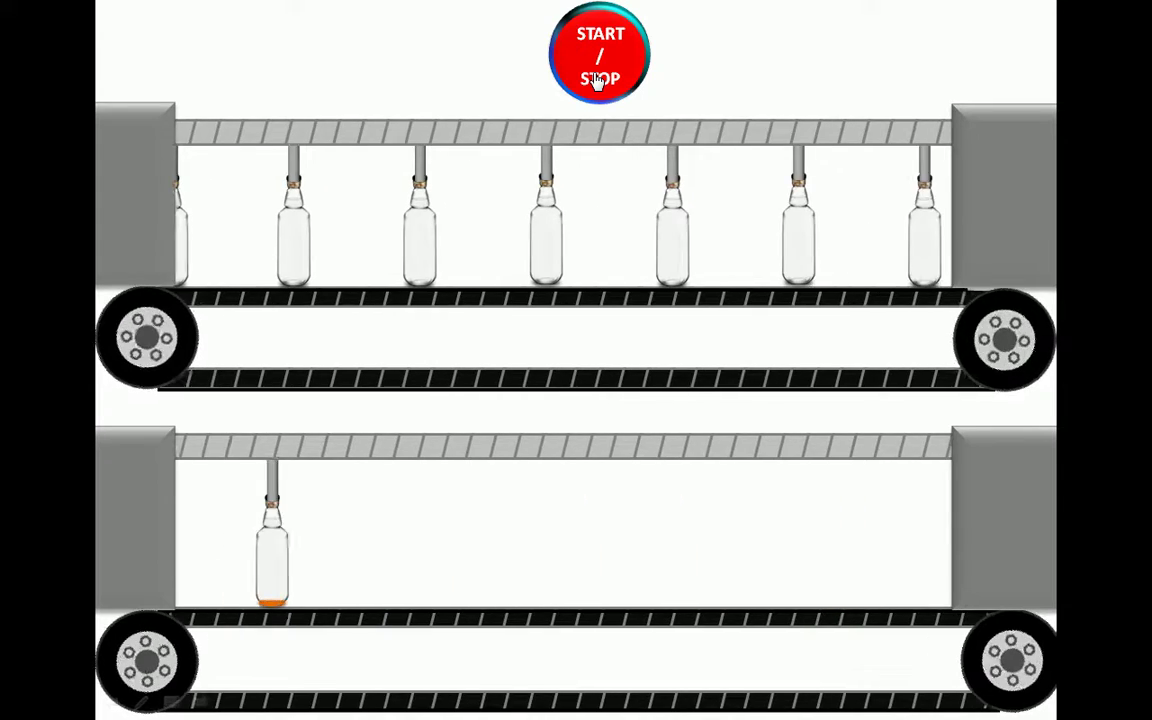
pyautogui.press('Escape')
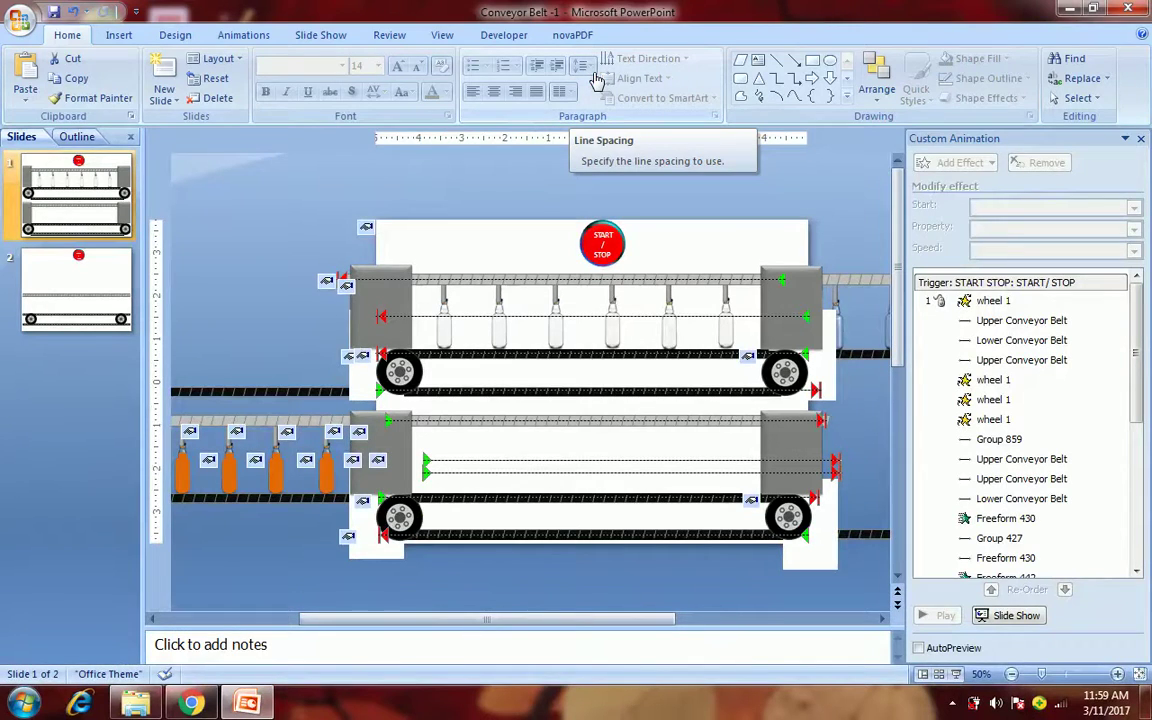
# - Close the Custom Animation pane and go to slide 2 with the bare conveyor
pyautogui.click(1140, 139)
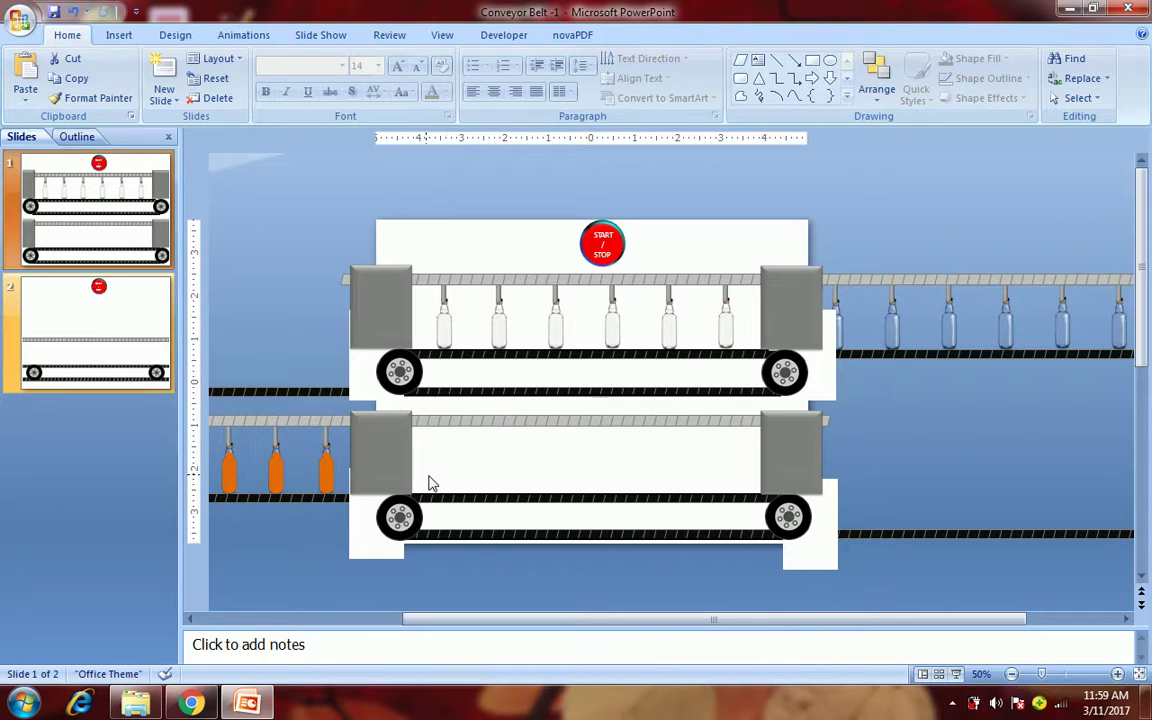
pyautogui.click(142, 311)
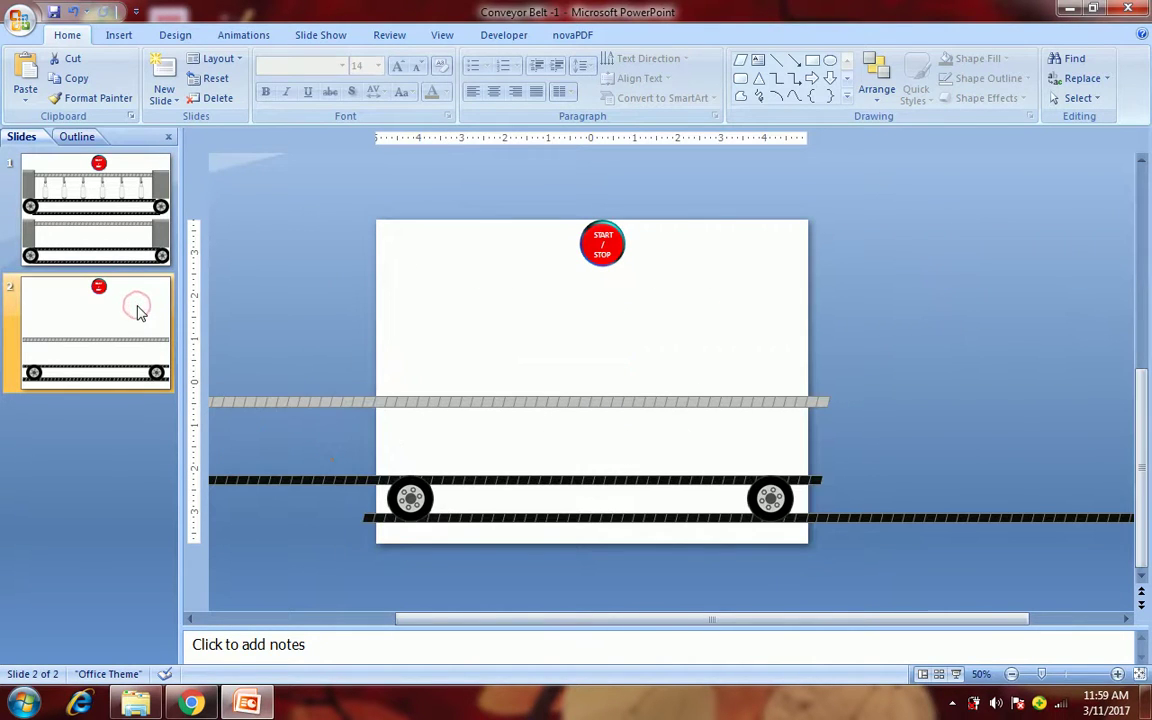
pyautogui.click(407, 515)
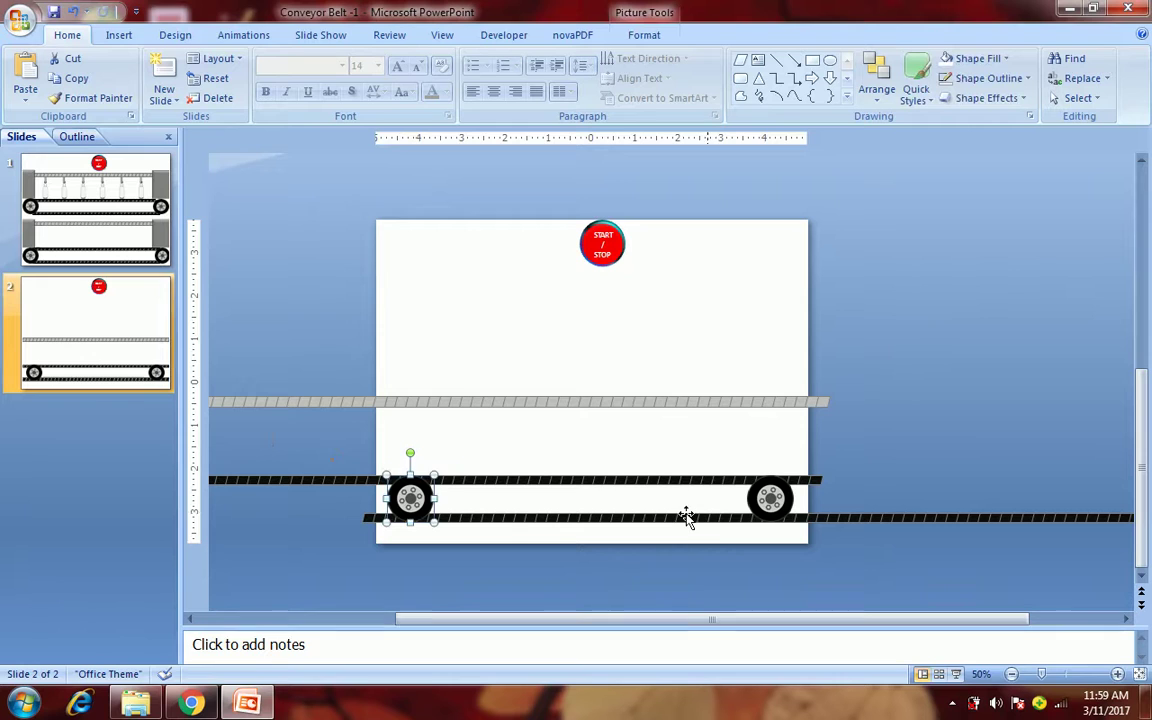
pyautogui.click(769, 508)
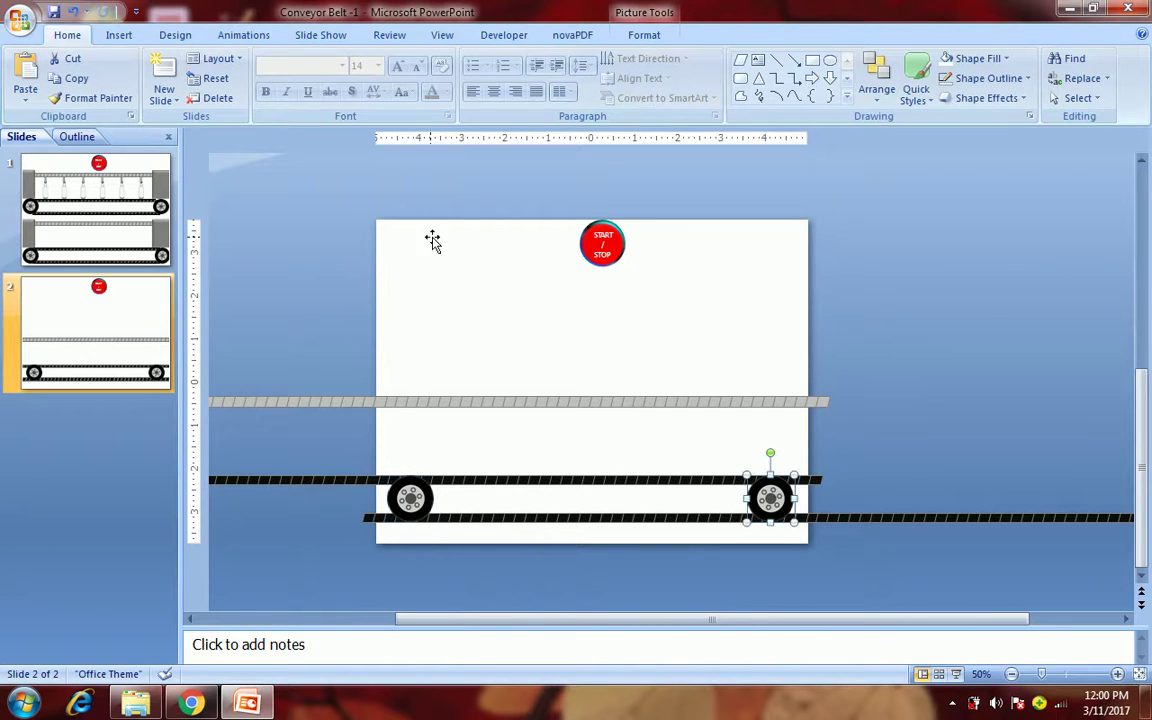
pyautogui.click(120, 35)
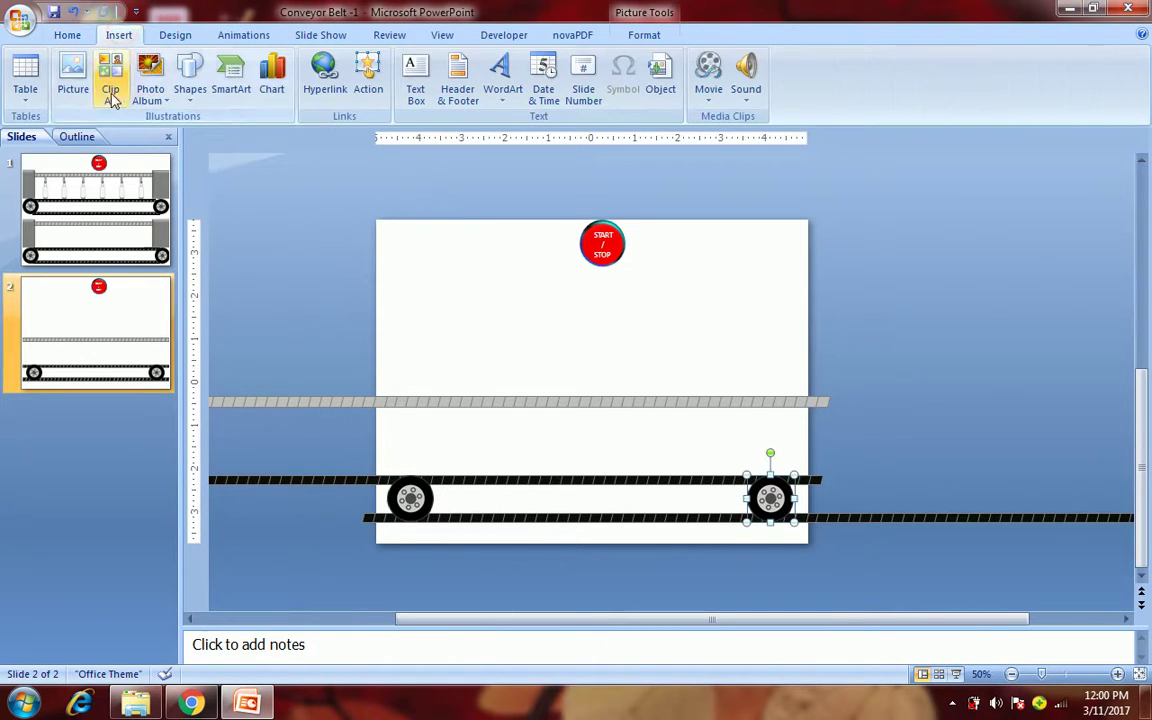
pyautogui.click(110, 82)
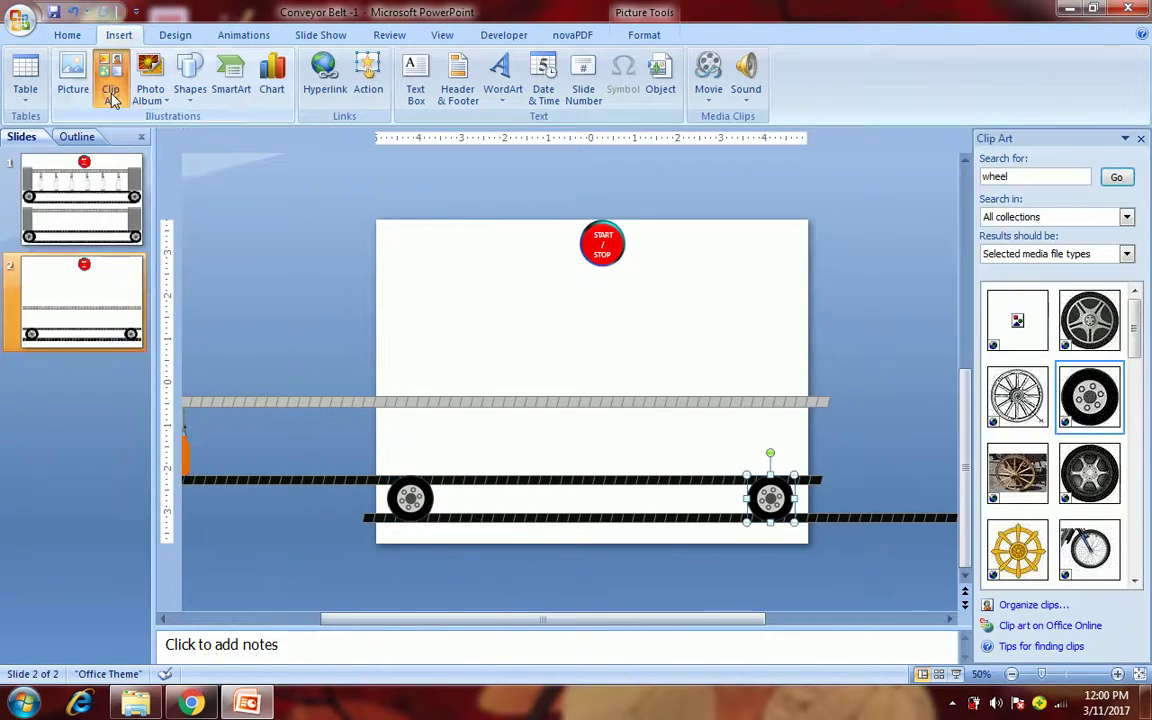
pyautogui.click(1140, 139)
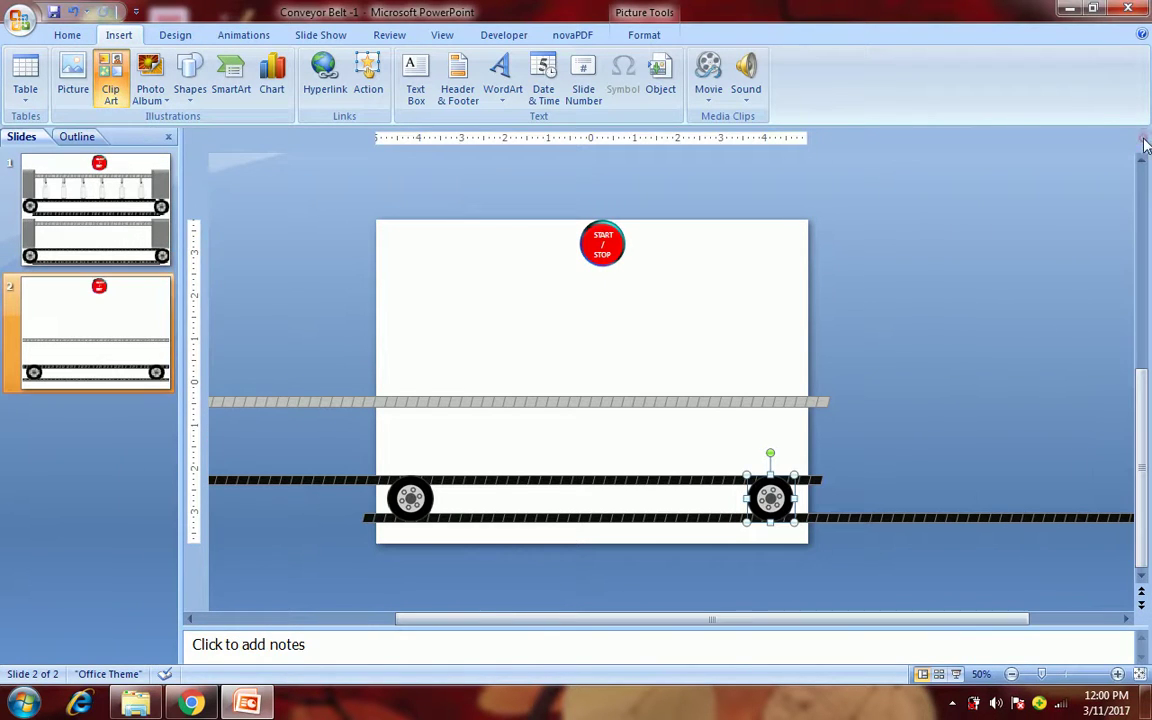
pyautogui.click(535, 403)
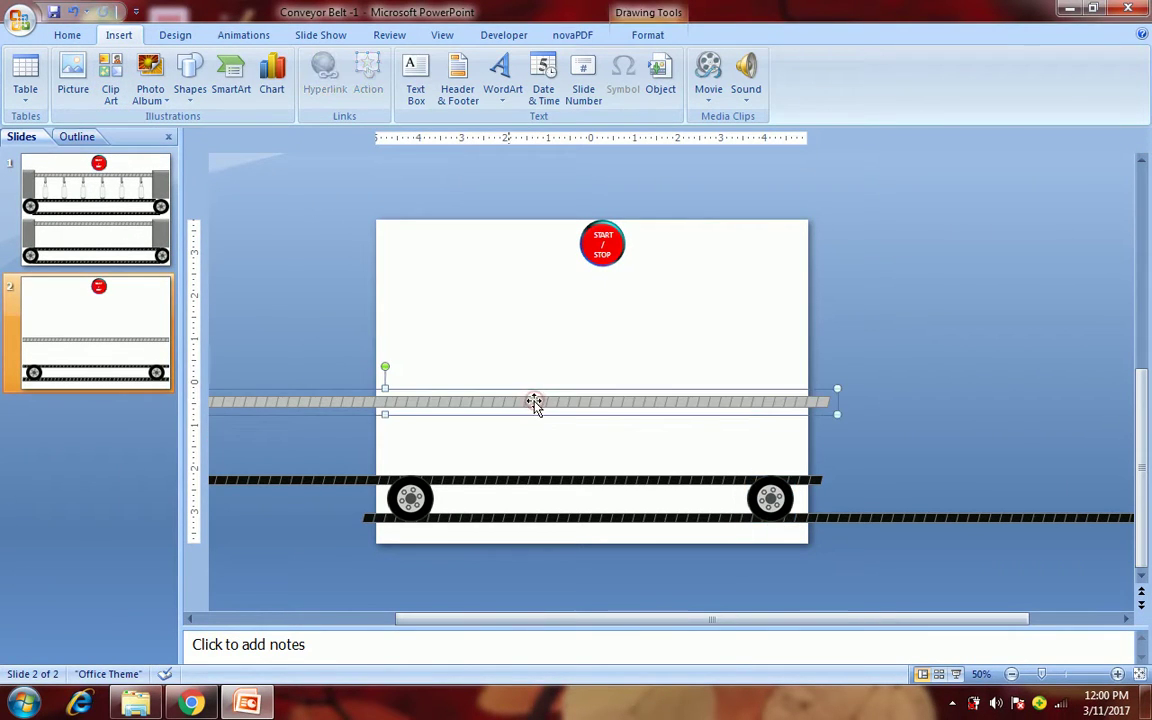
pyautogui.click(394, 235)
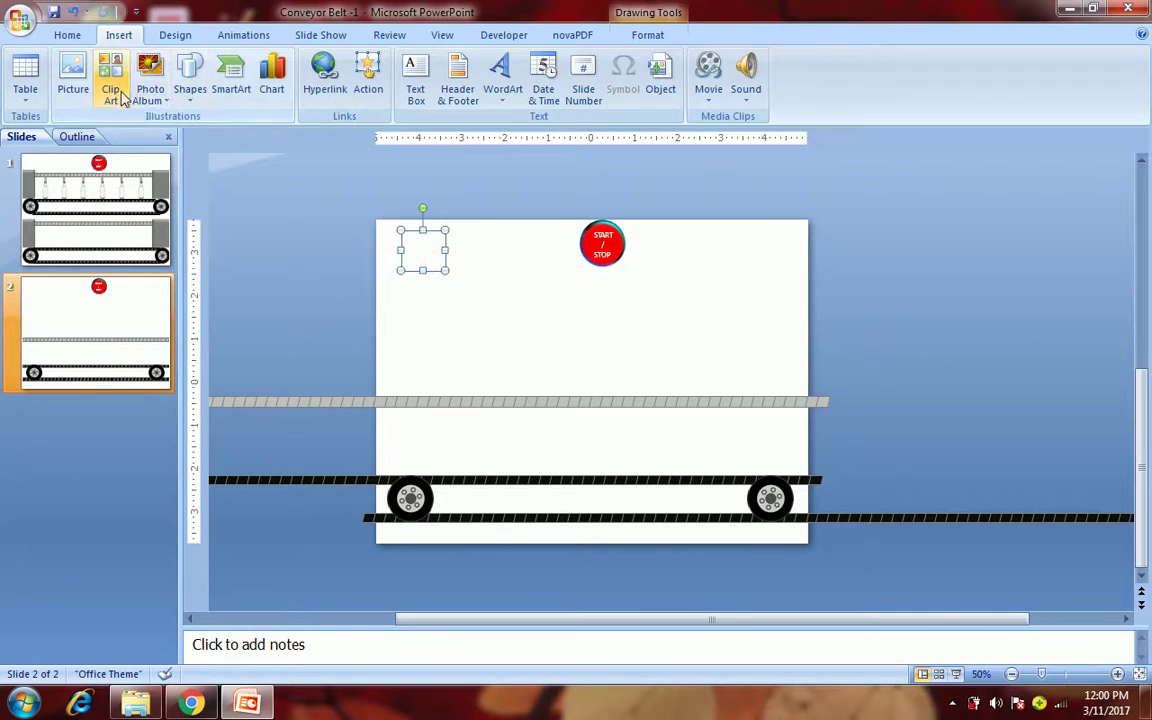
pyautogui.click(188, 100)
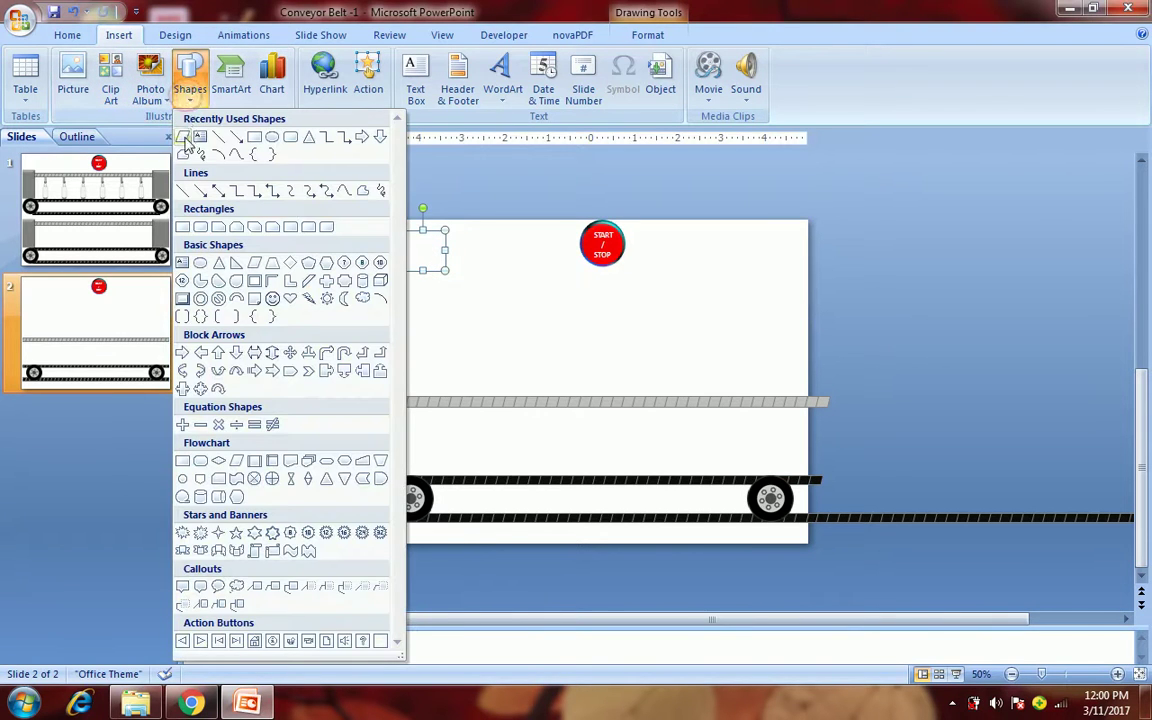
pyautogui.click(182, 136)
pyautogui.moveTo(444, 317); pyautogui.dragTo(460, 335)
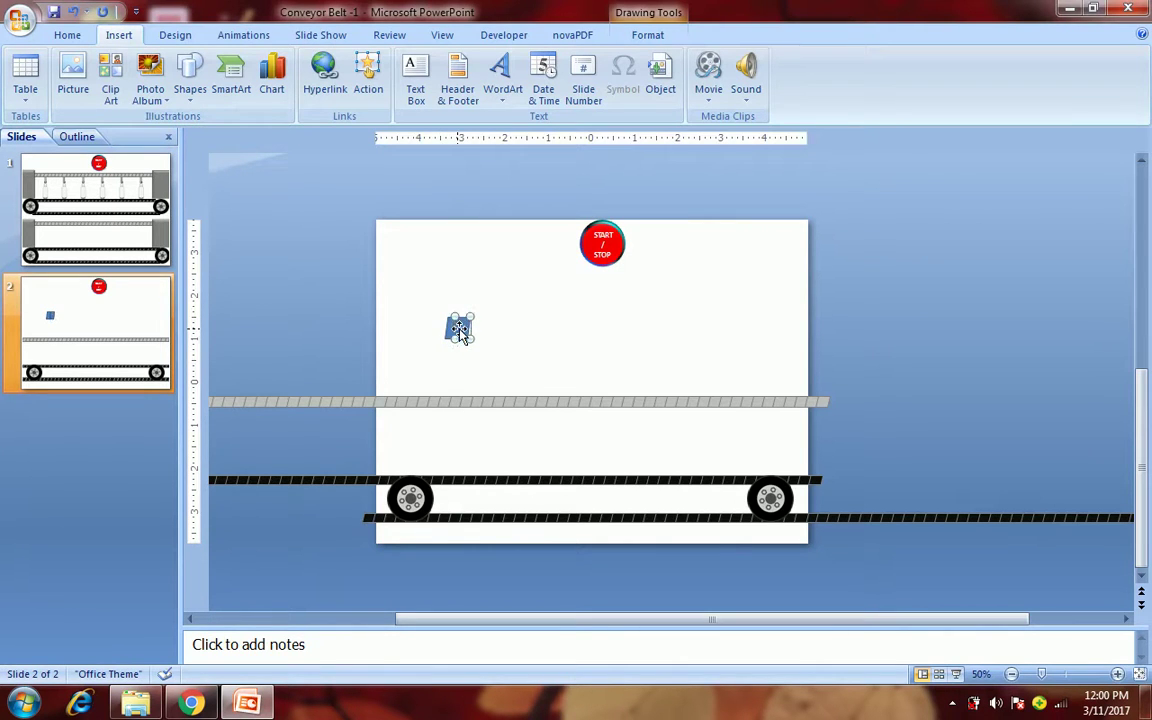
pyautogui.hotkey('shift', 'Right')
pyautogui.hotkey('shift', 'Right')
pyautogui.hotkey('shift', 'Right')
pyautogui.hotkey('shift', 'Right')
pyautogui.hotkey('shift', 'Right')
pyautogui.hotkey('shift', 'Right')
pyautogui.hotkey('shift', 'Right')
pyautogui.hotkey('shift', 'Right')
pyautogui.hotkey('shift', 'Right')
pyautogui.hotkey('shift', 'Right')
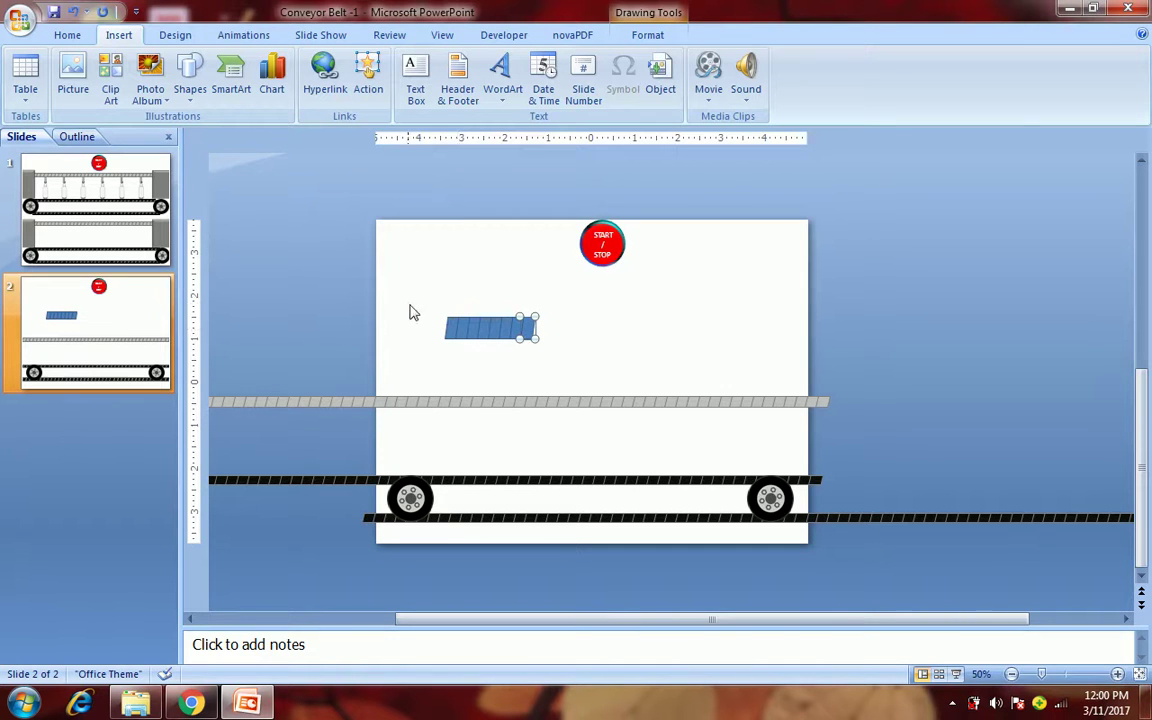
pyautogui.moveTo(406, 302); pyautogui.dragTo(560, 362)
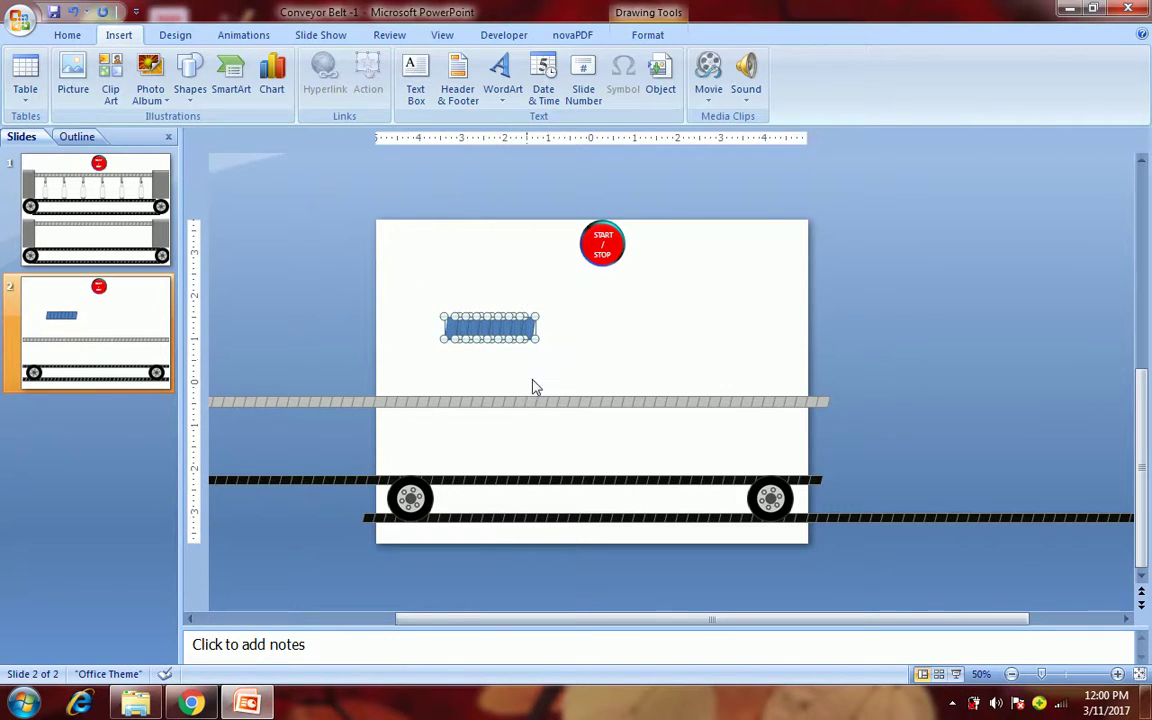
pyautogui.press('Delete')
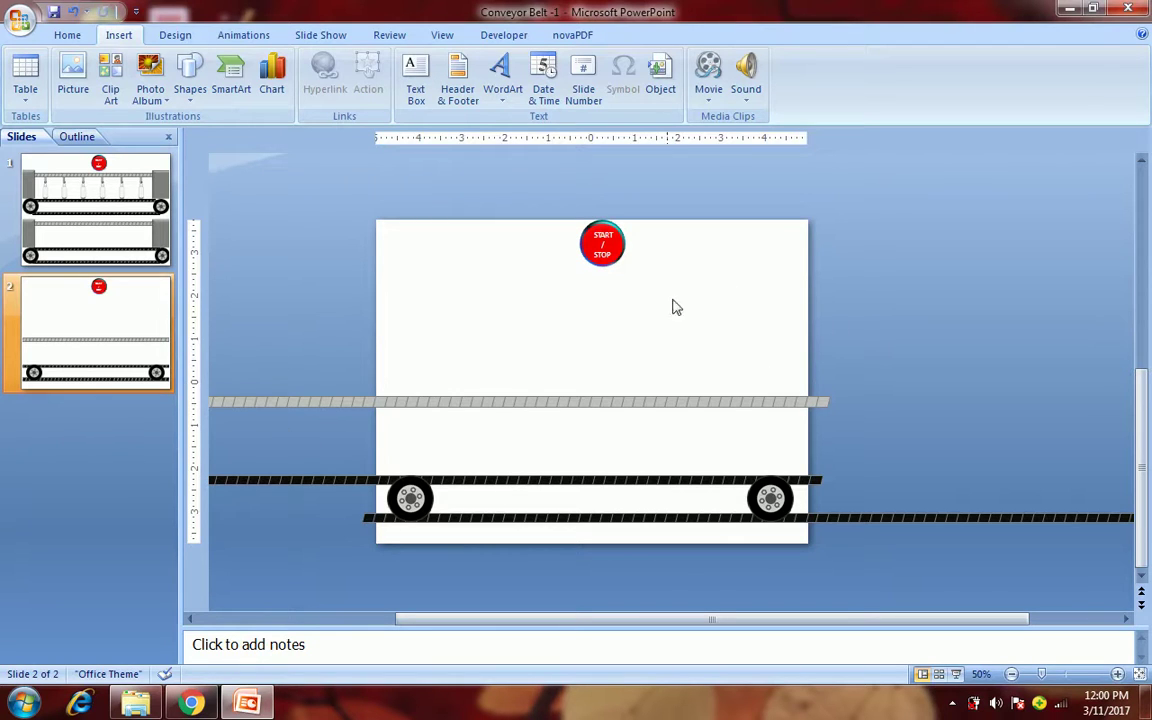
pyautogui.moveTo(697, 619)
pyautogui.mouseDown()
pyautogui.moveTo(535, 618)
pyautogui.moveTo(717, 618)
pyautogui.mouseUp()
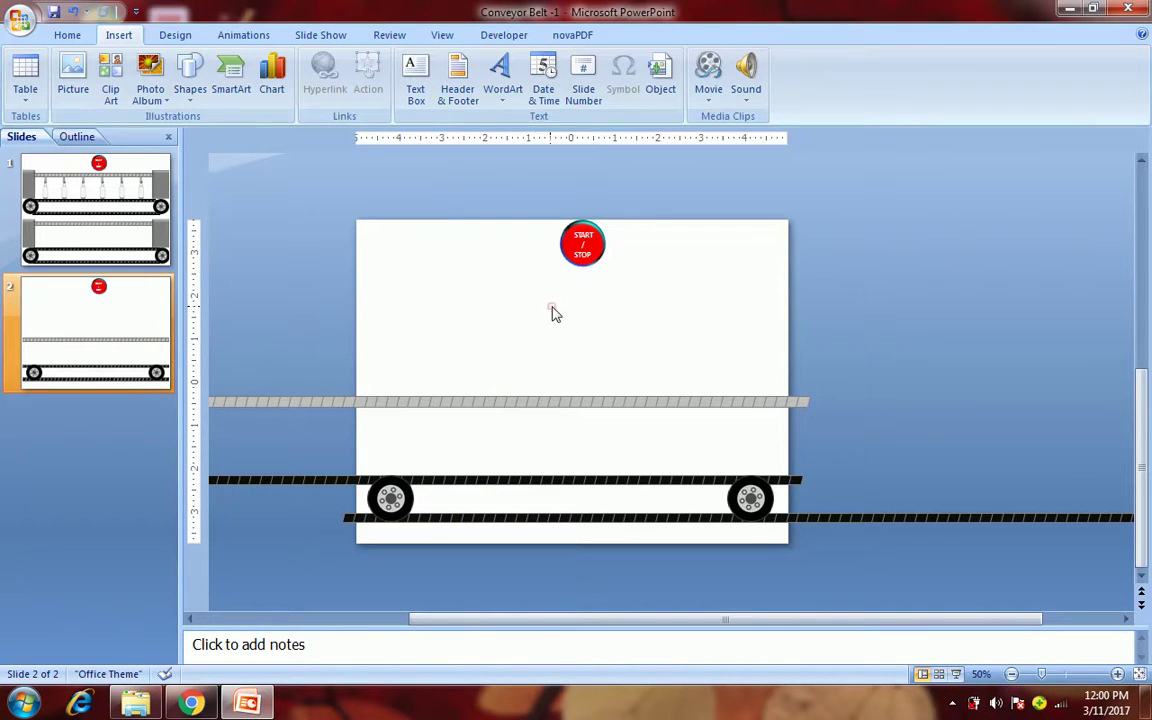
# - Give the left conveyor wheel a Spin emphasis at Slow speed
pyautogui.click(403, 498)
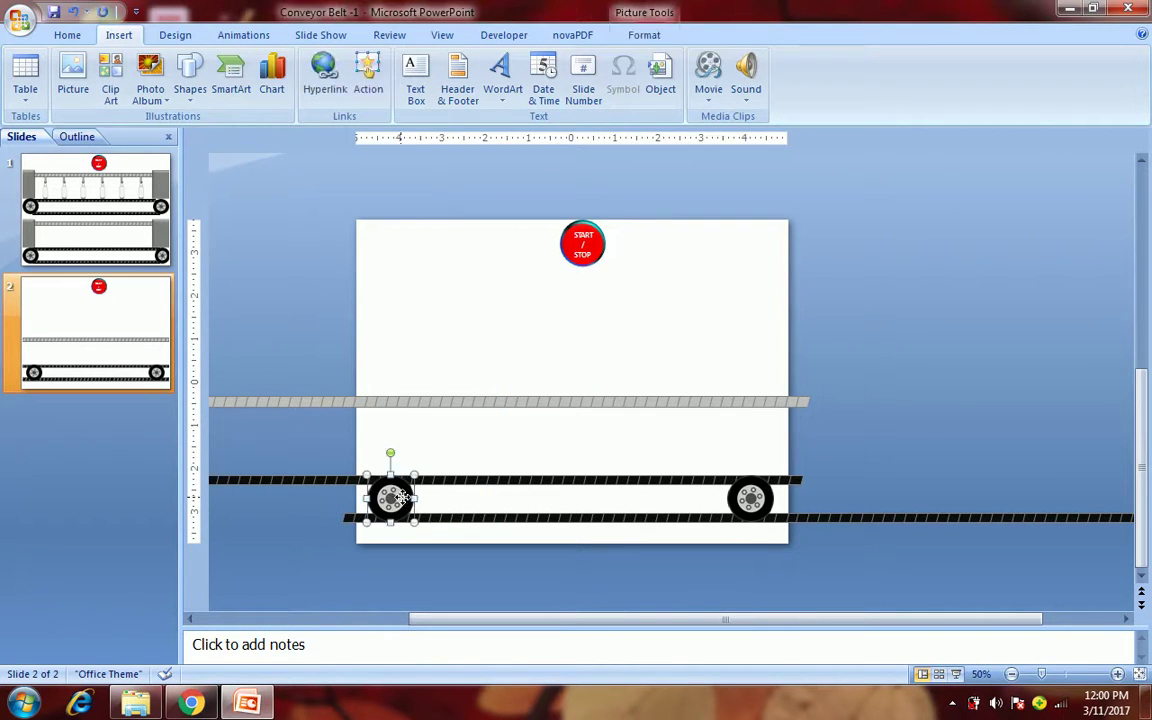
pyautogui.click(231, 37)
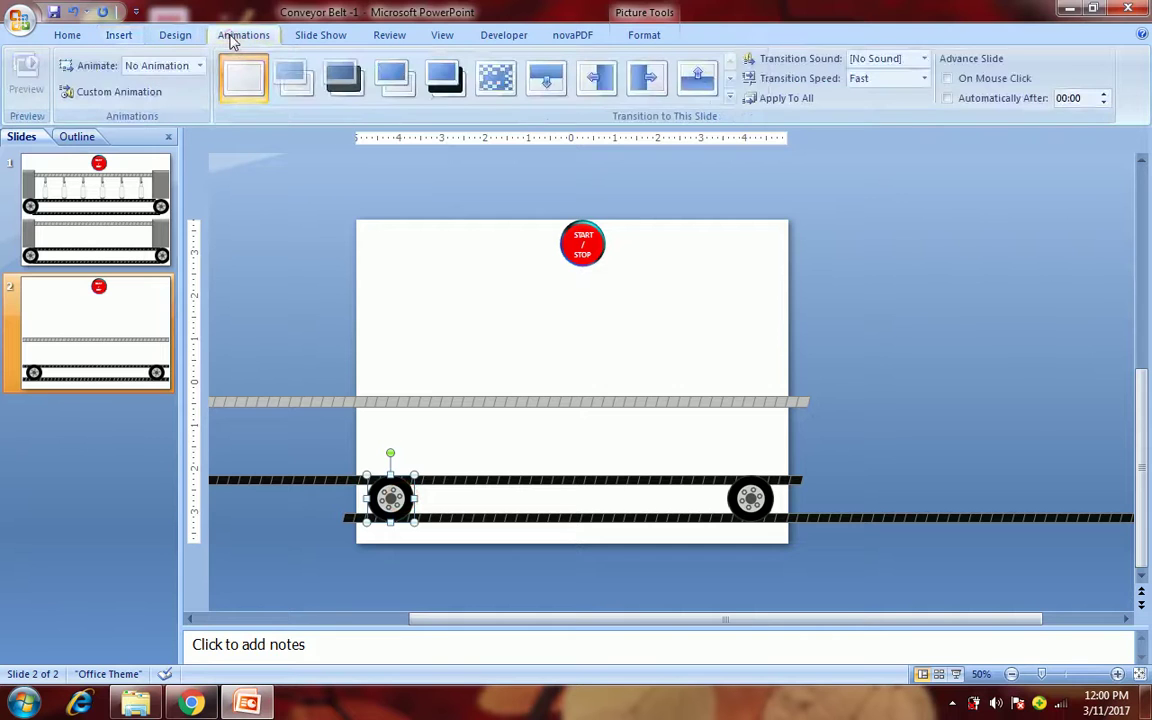
pyautogui.click(122, 93)
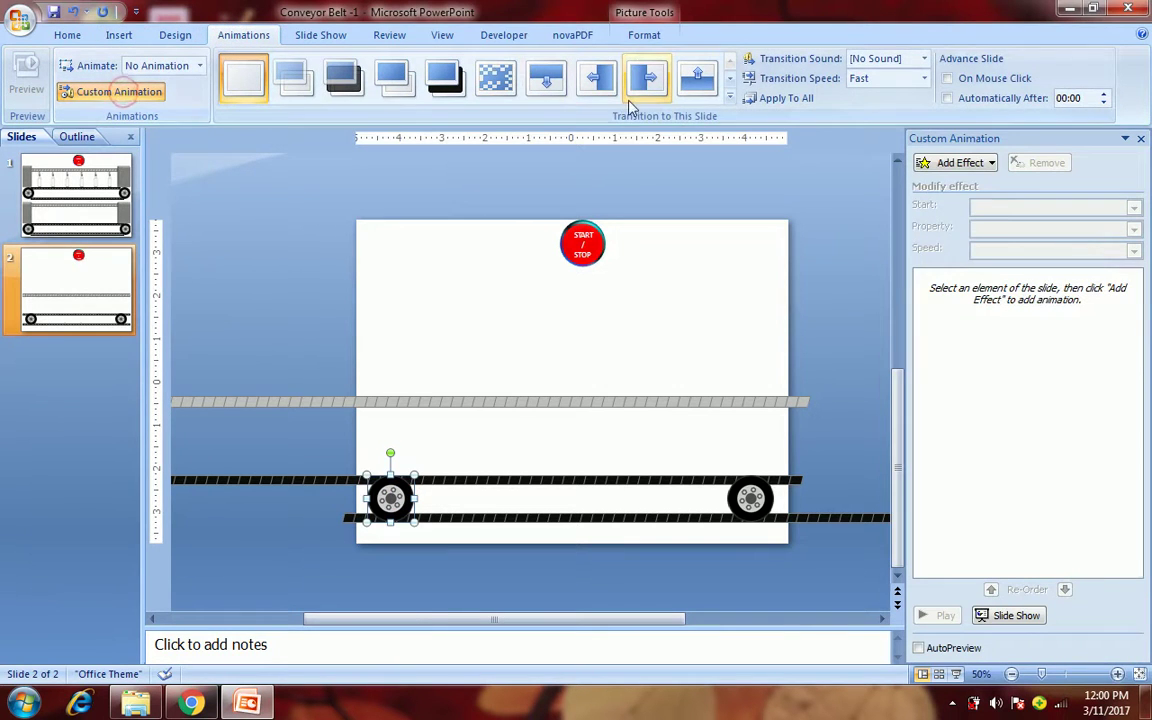
pyautogui.click(957, 163)
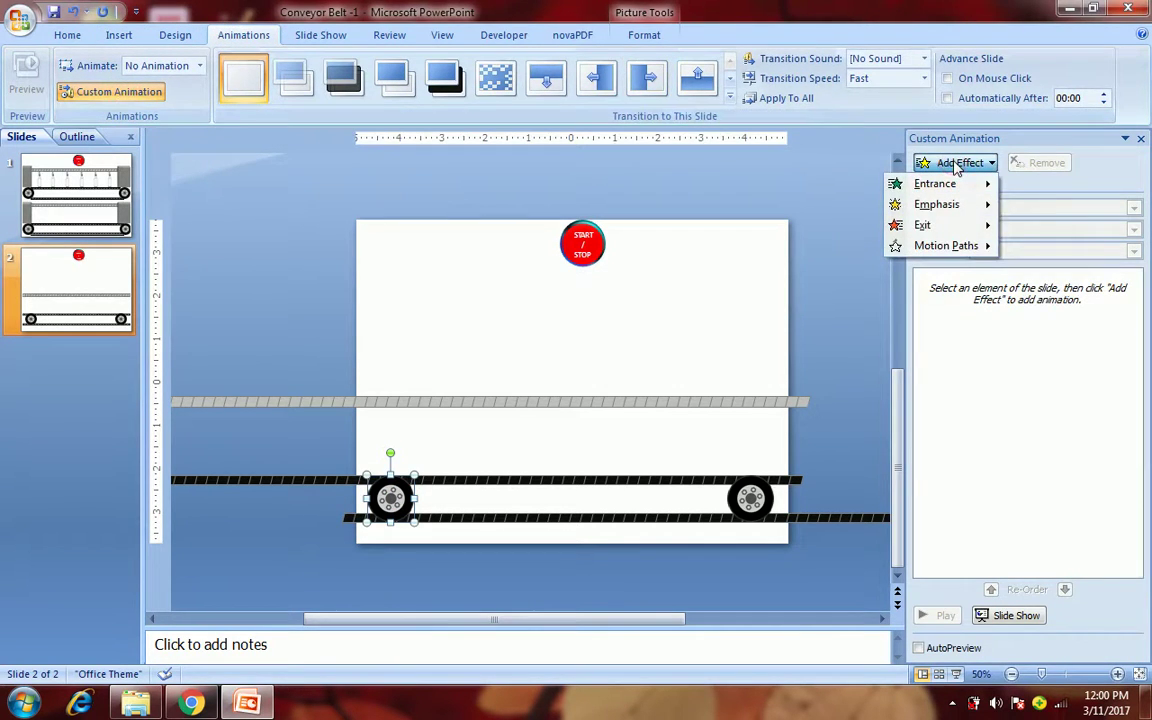
pyautogui.moveTo(949, 204)
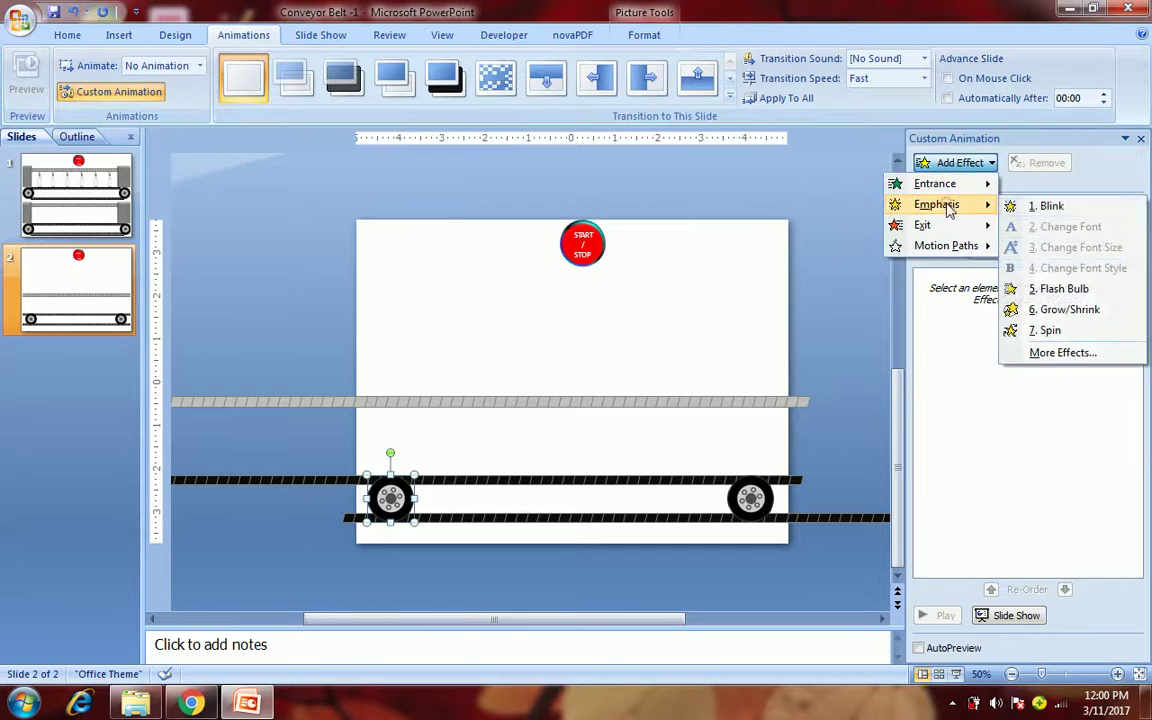
pyautogui.click(1058, 329)
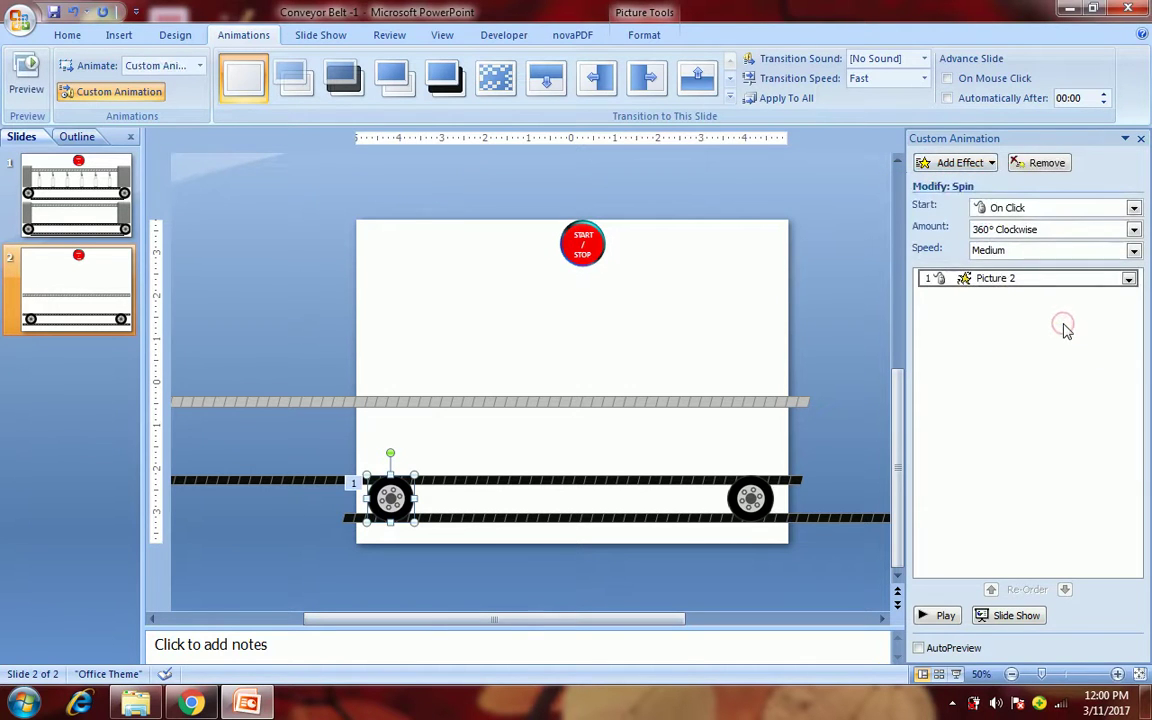
pyautogui.click(1023, 254)
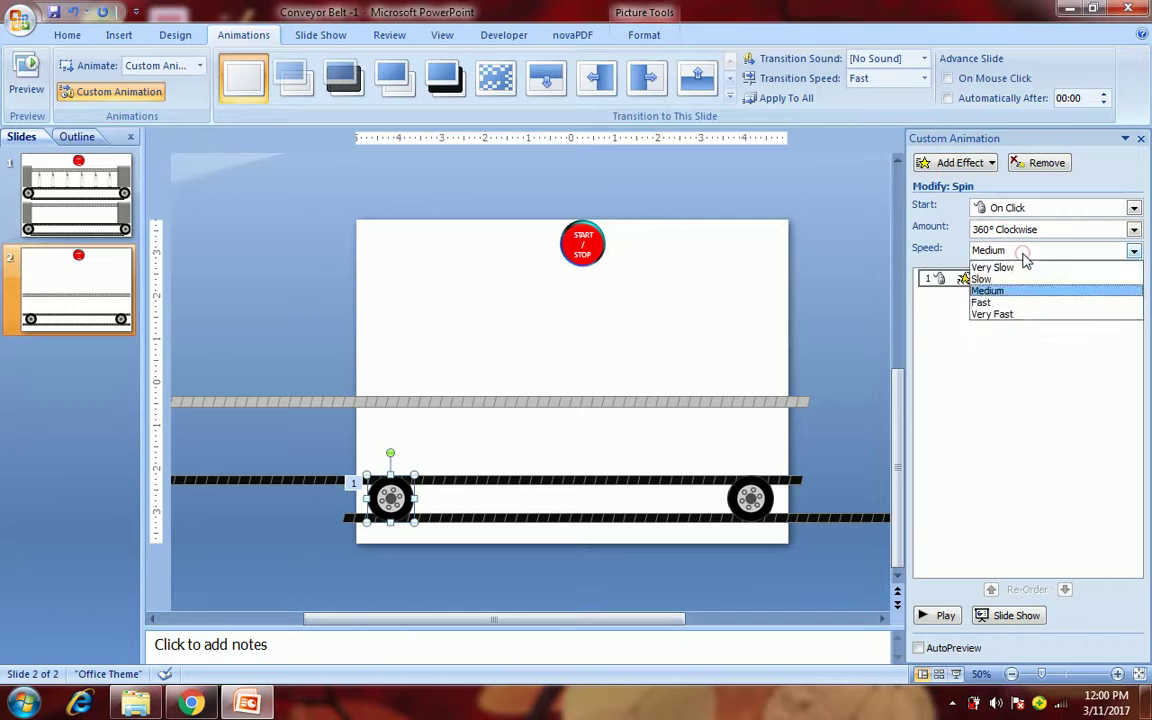
pyautogui.click(1018, 279)
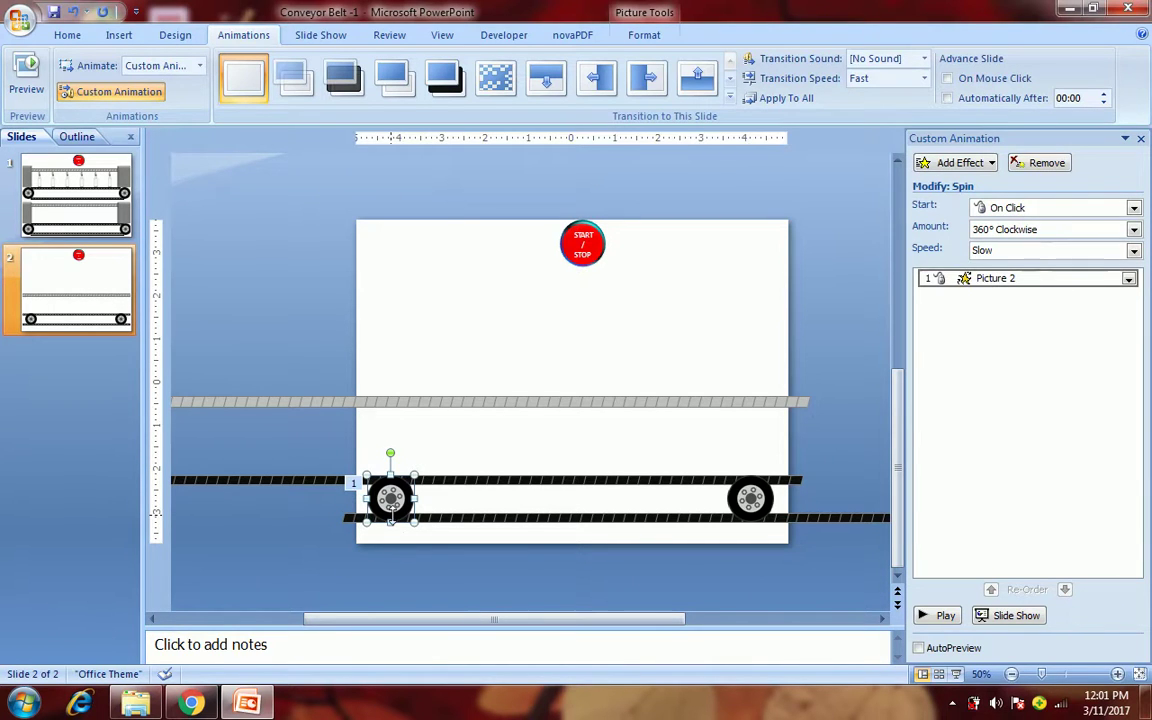
# - Give the right conveyor wheel a Spin emphasis at Slow speed
pyautogui.click(743, 512)
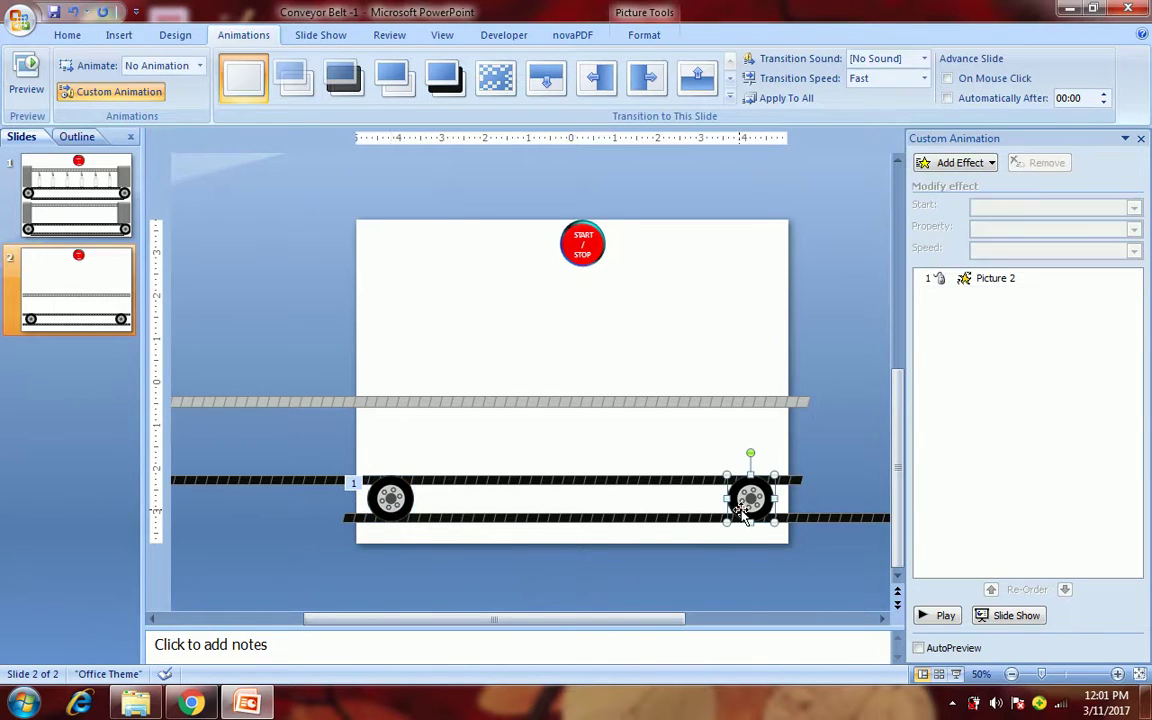
pyautogui.click(958, 163)
pyautogui.moveTo(946, 204)
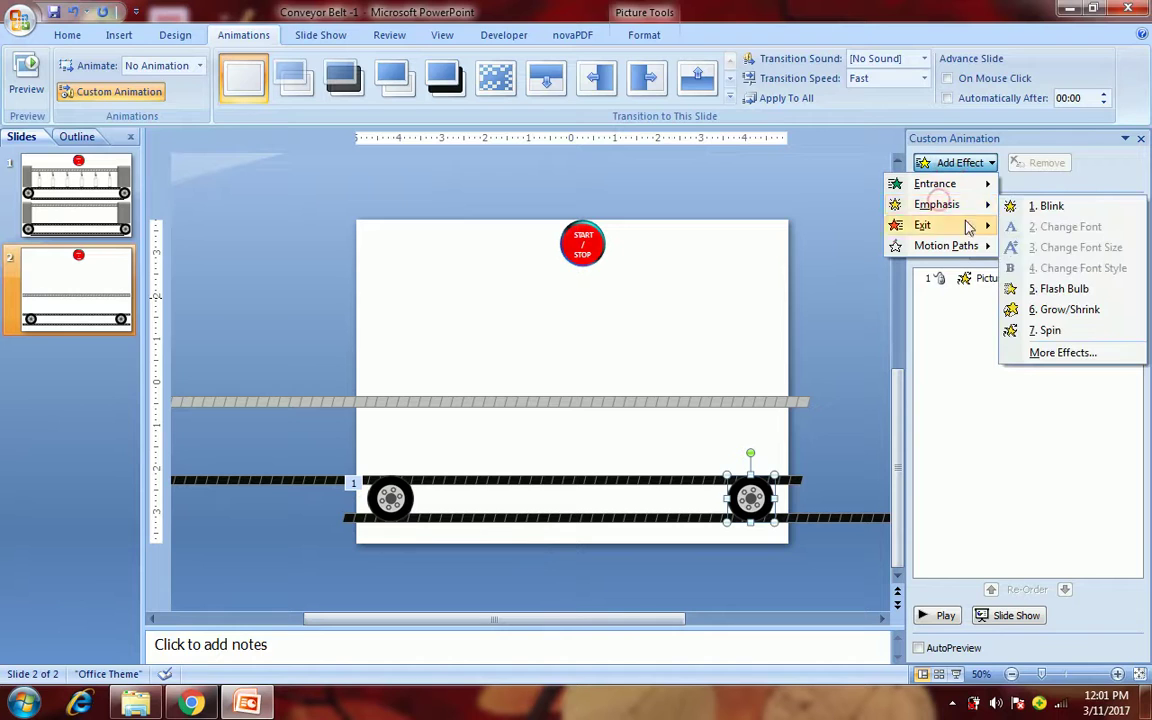
pyautogui.click(1047, 331)
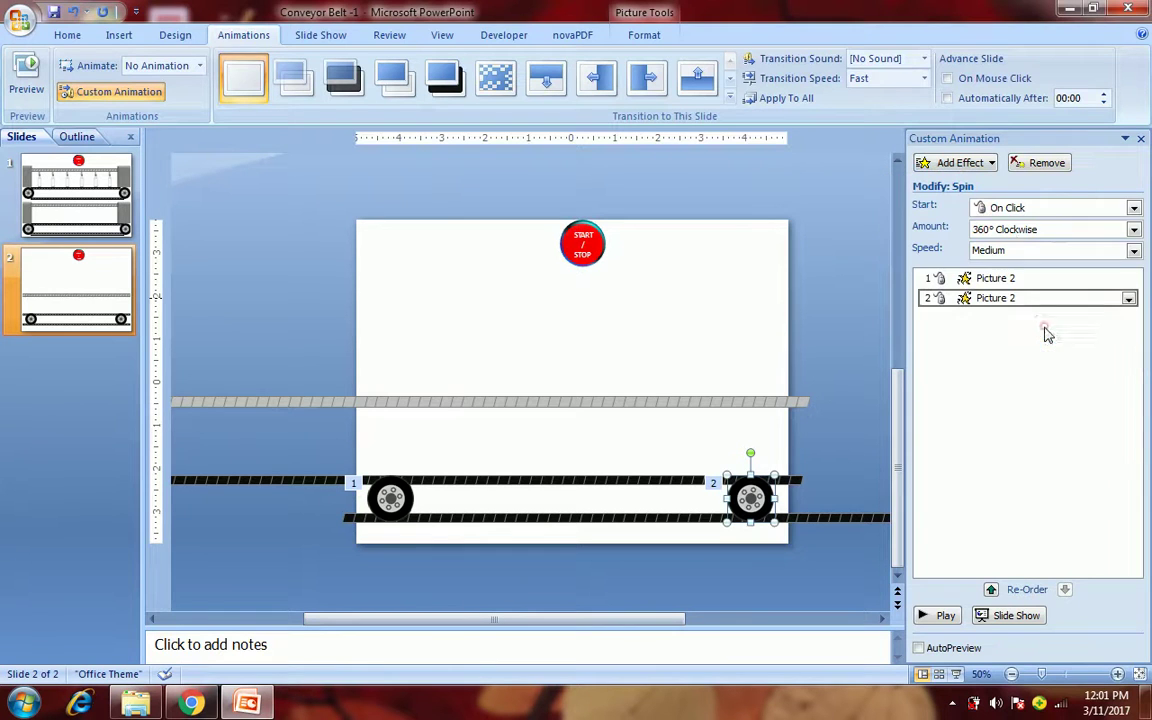
pyautogui.click(1010, 252)
pyautogui.click(990, 279)
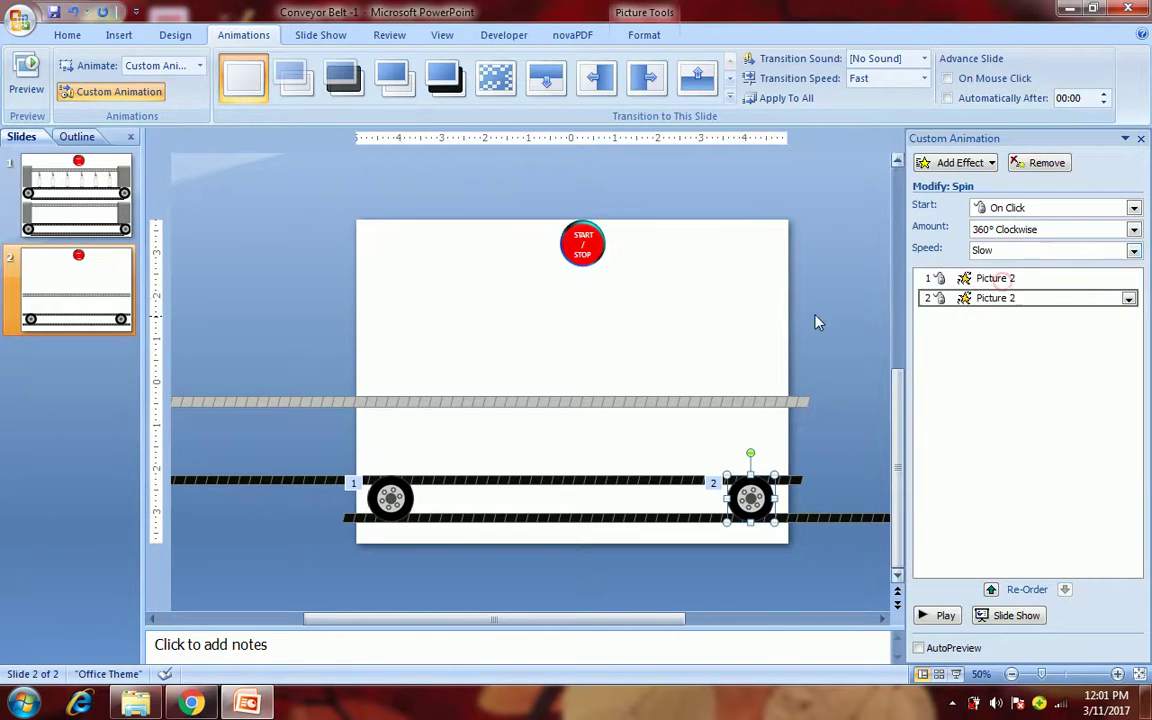
pyautogui.click(810, 316)
pyautogui.click(549, 478)
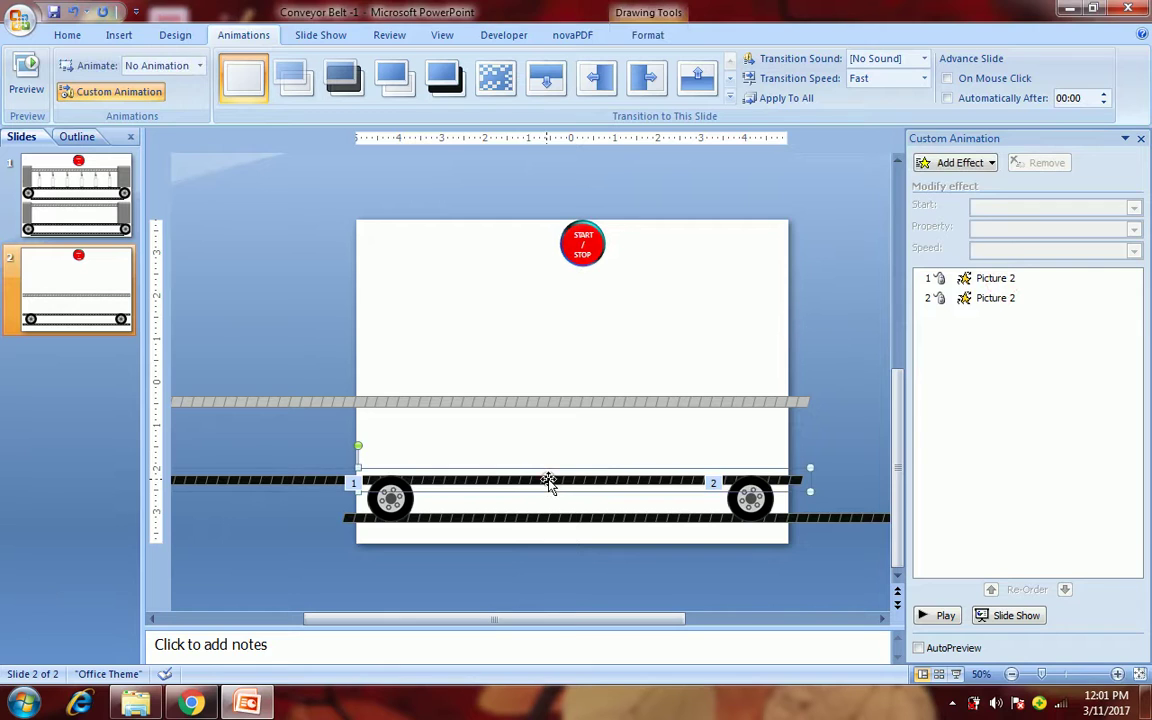
# - Give the upper belt a Right motion path reaching its right end, at Slow speed
pyautogui.click(955, 163)
pyautogui.moveTo(935, 245)
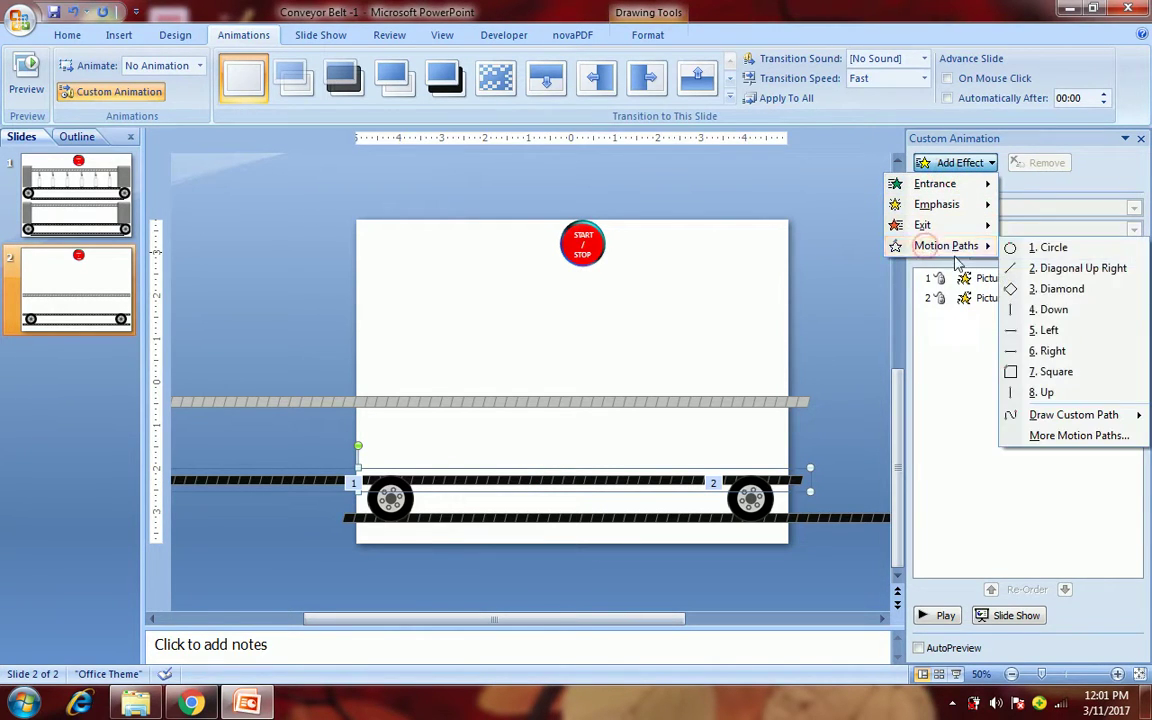
pyautogui.click(1043, 352)
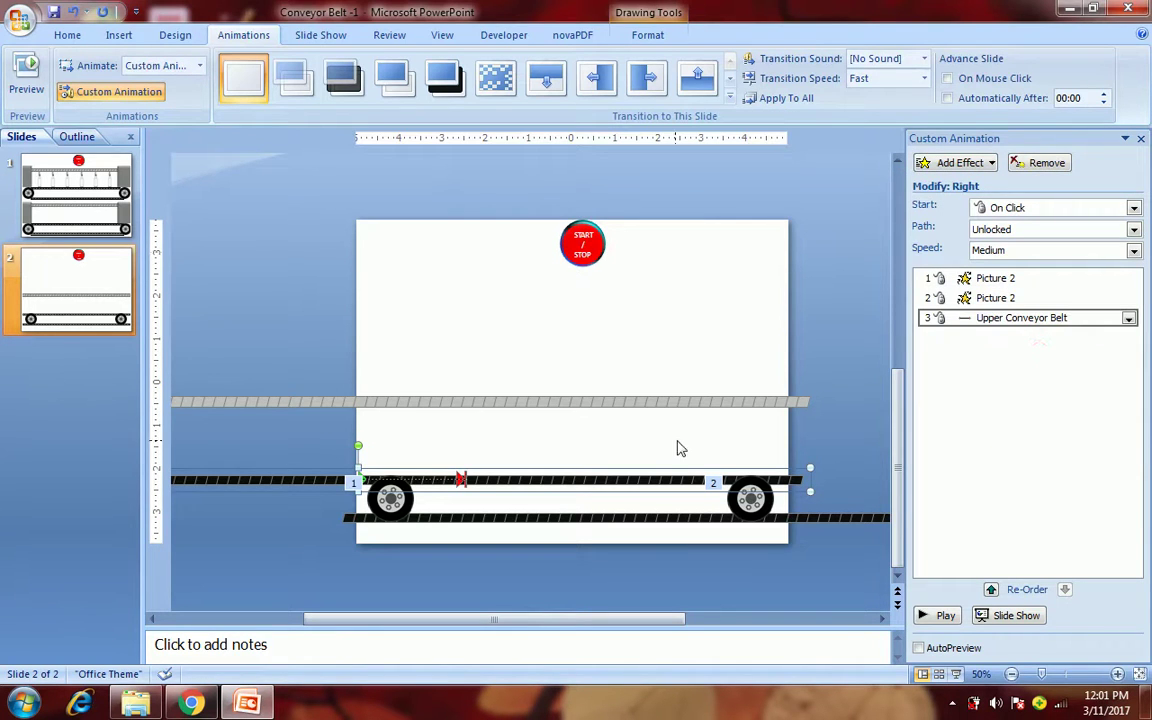
pyautogui.click(409, 480)
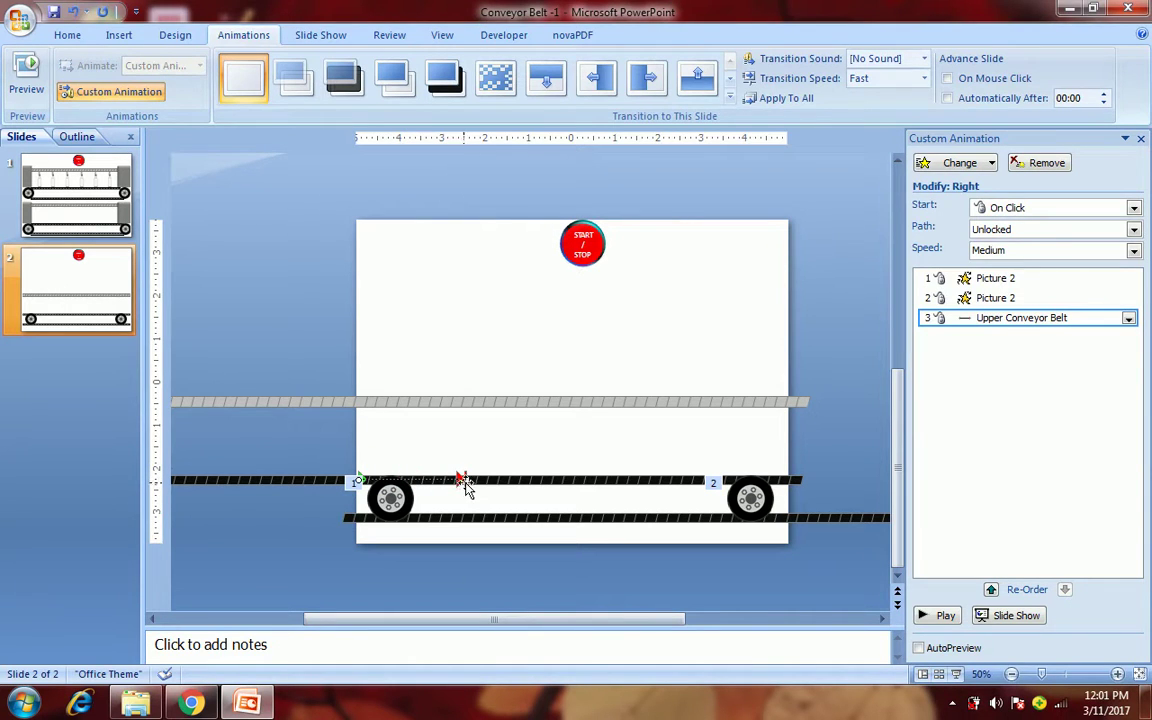
pyautogui.moveTo(463, 480); pyautogui.dragTo(577, 478)
pyautogui.moveTo(760, 474); pyautogui.dragTo(787, 480)
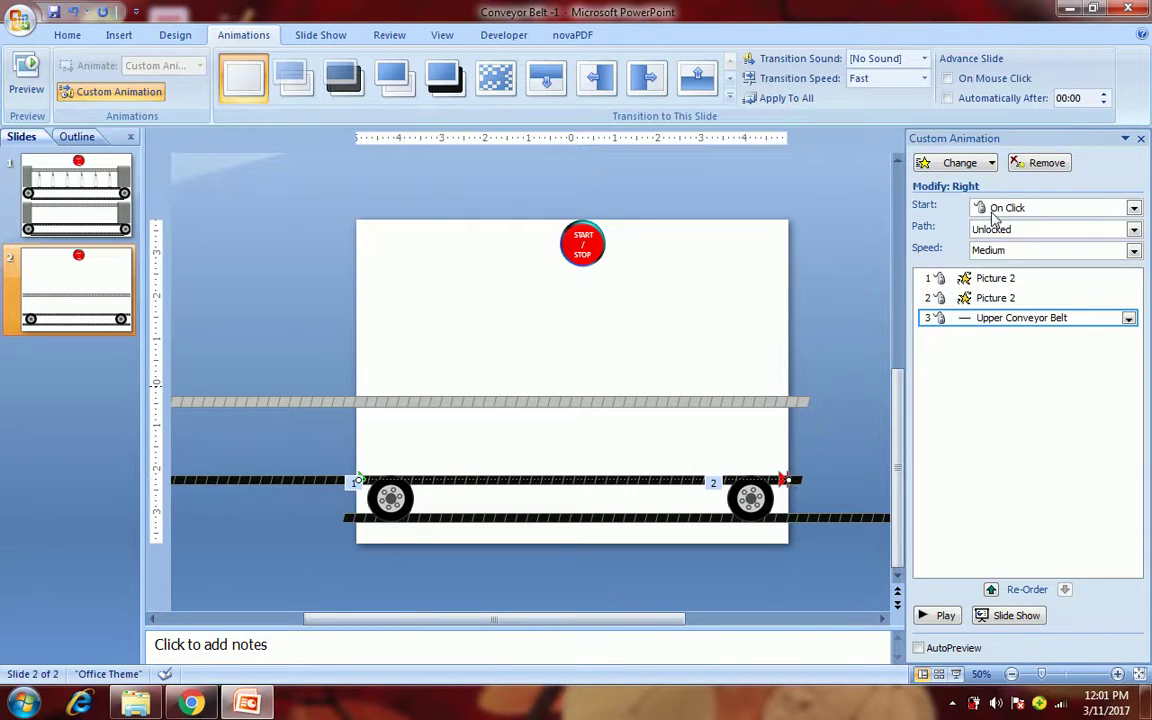
pyautogui.click(1010, 250)
pyautogui.click(1003, 278)
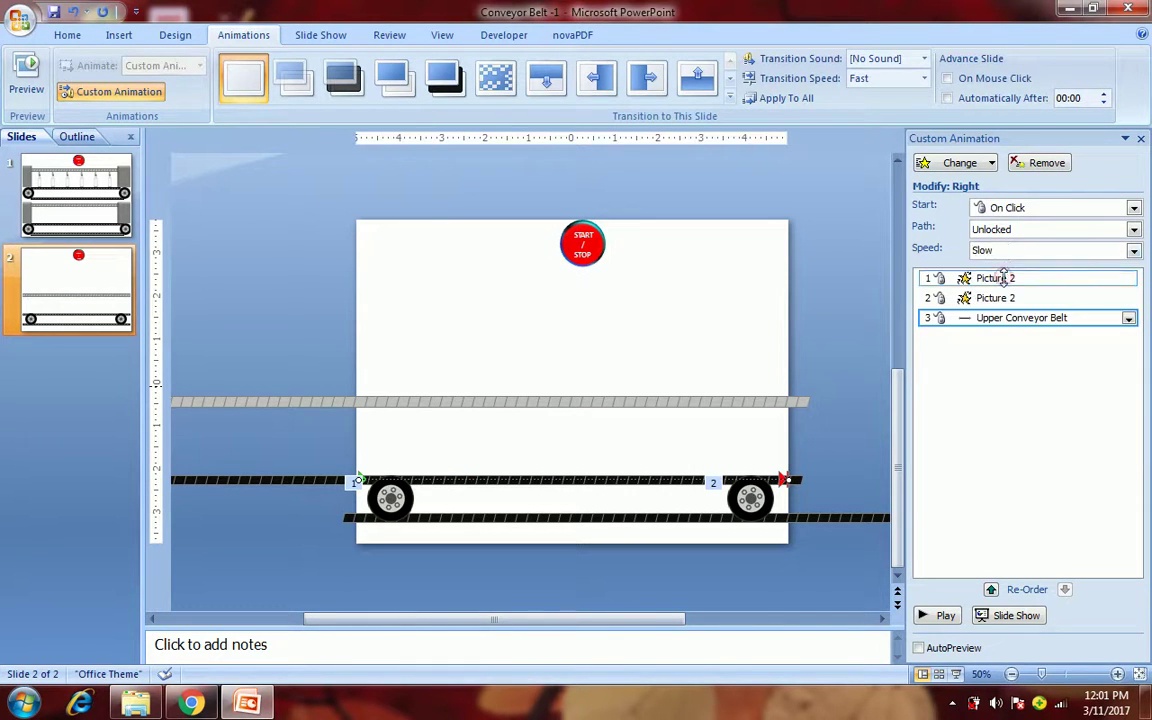
pyautogui.click(664, 518)
# - Replace the lower belt's mistaken Right motion path with a Left motion path
pyautogui.click(958, 163)
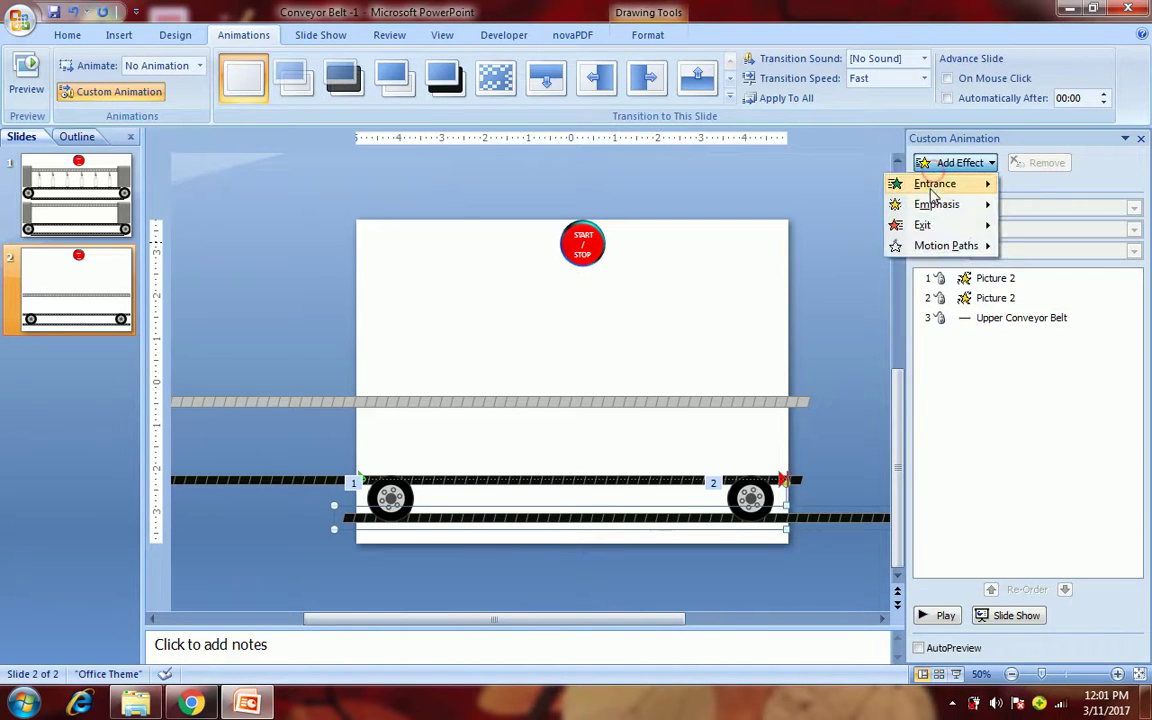
pyautogui.moveTo(935, 246)
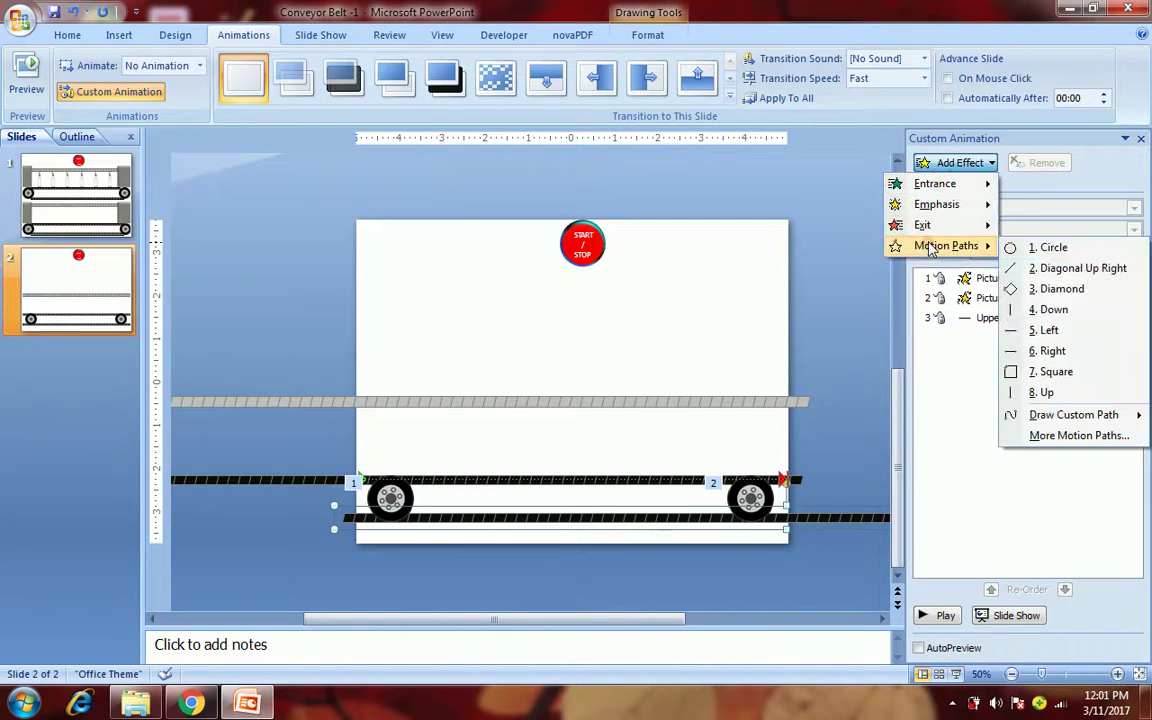
pyautogui.click(1050, 351)
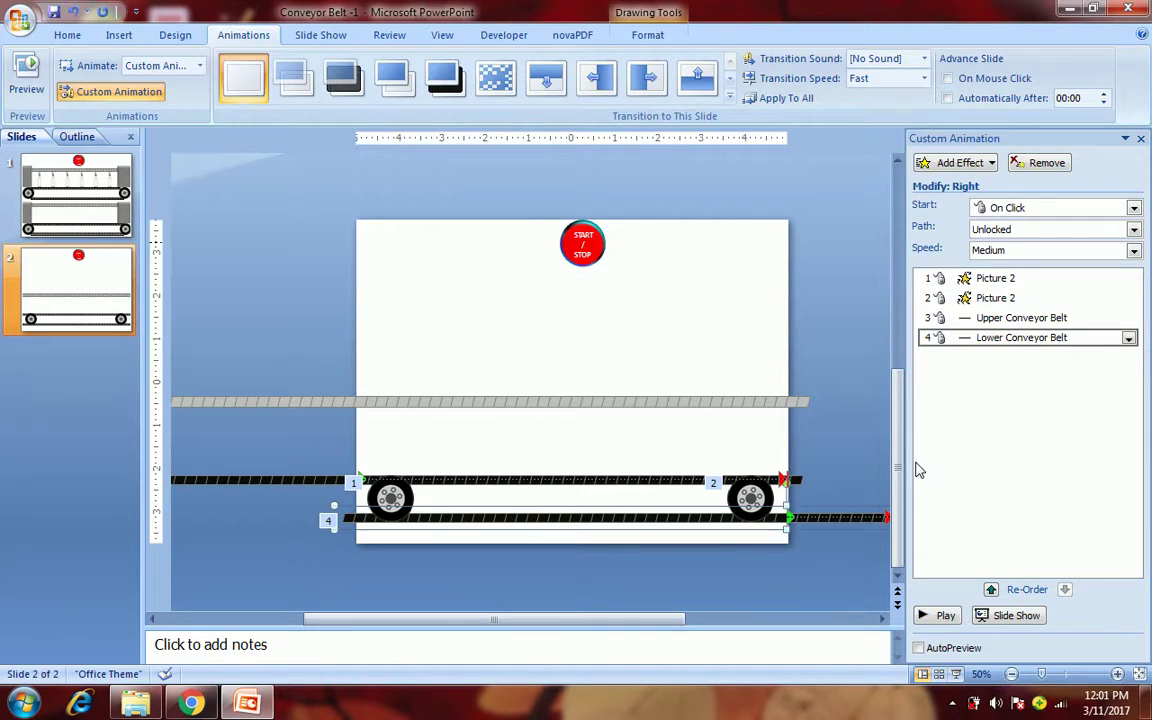
pyautogui.press('Delete')
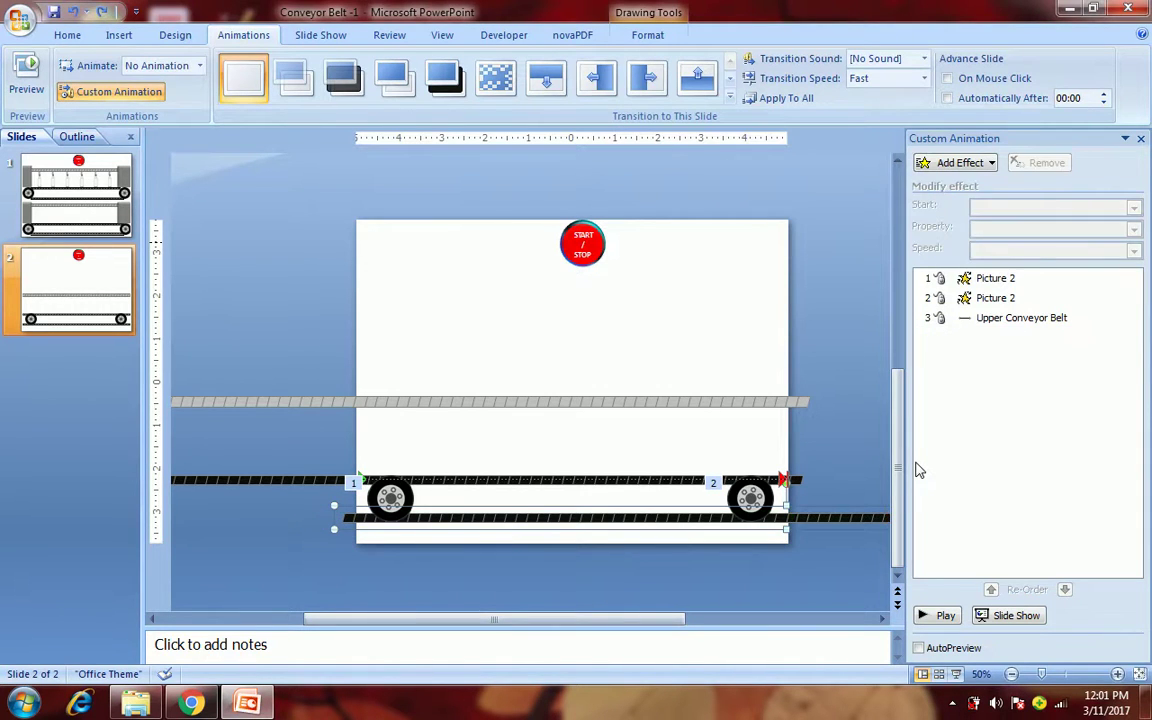
pyautogui.click(960, 162)
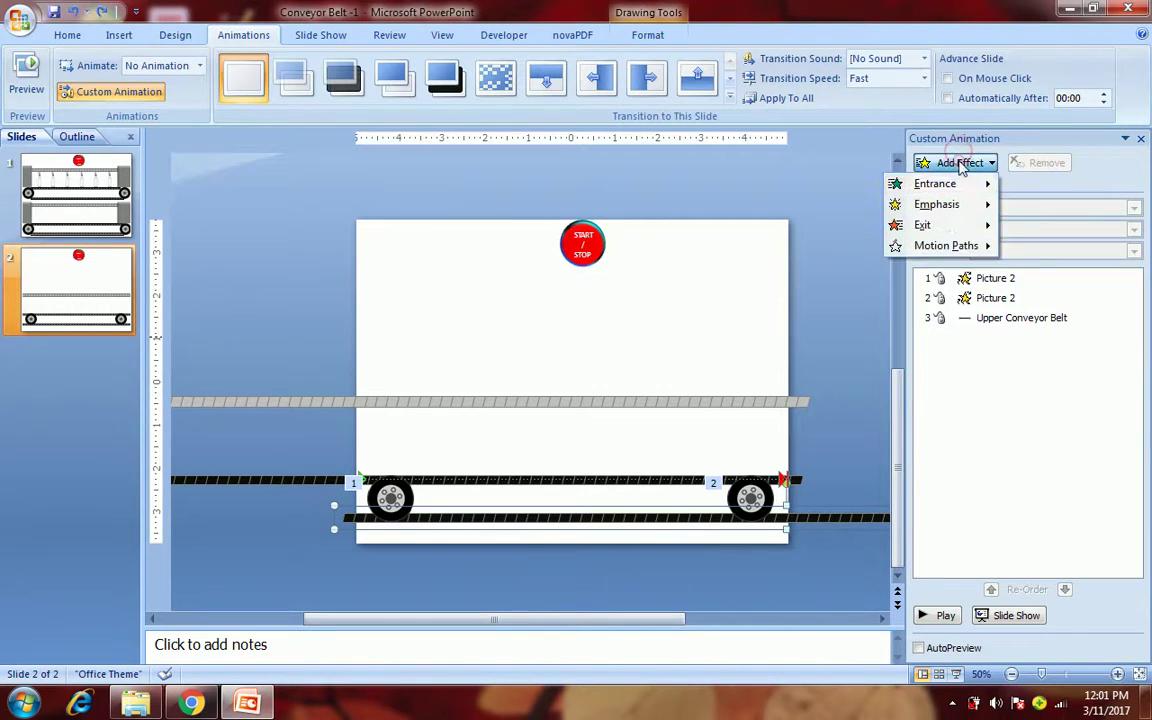
pyautogui.moveTo(940, 246)
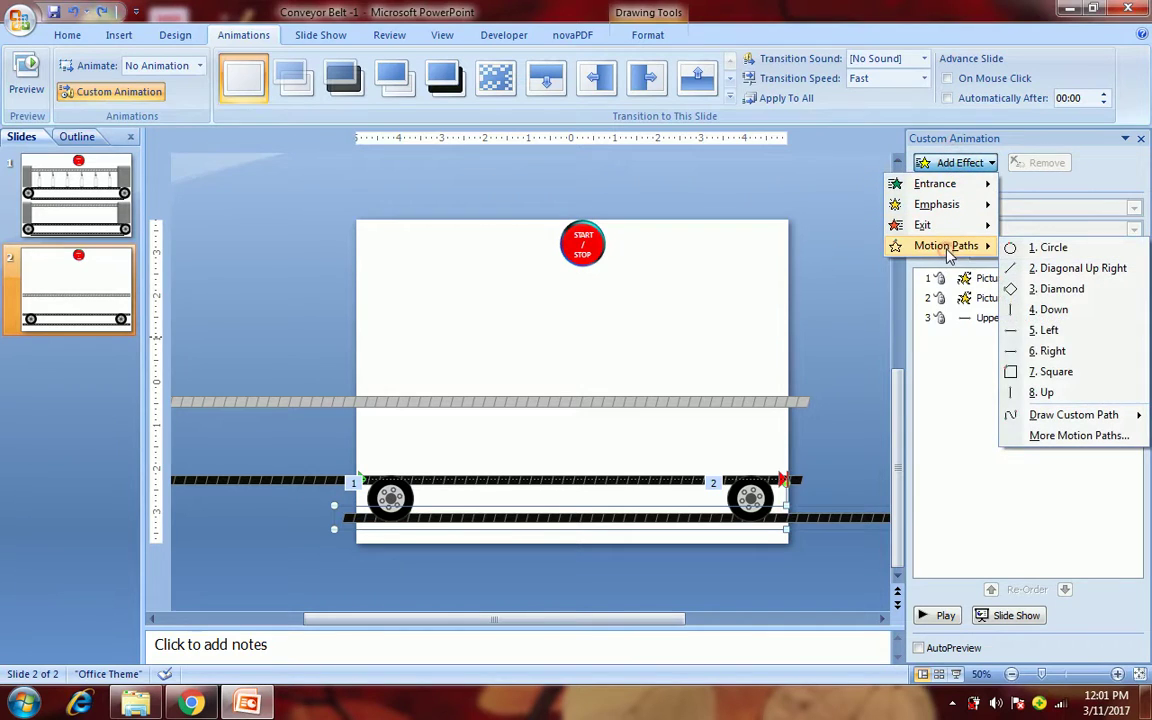
pyautogui.click(1040, 330)
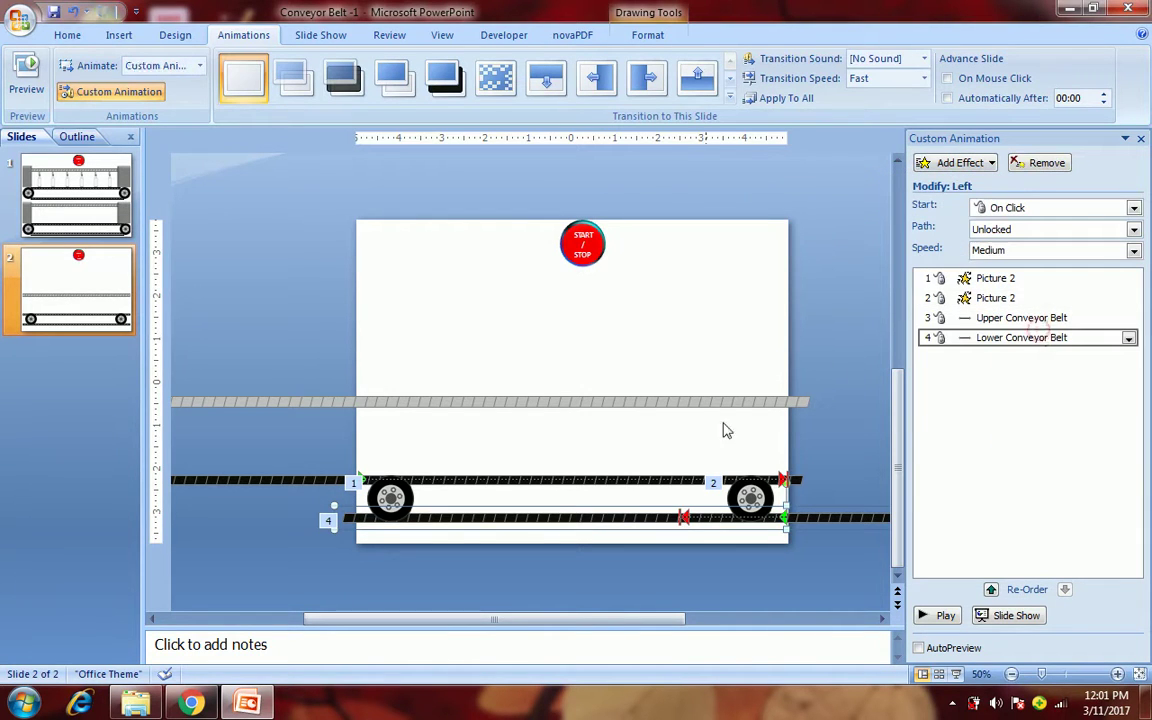
# - Stretch the lower belt's Left path so it ends at the belt's left end
pyautogui.click(701, 517)
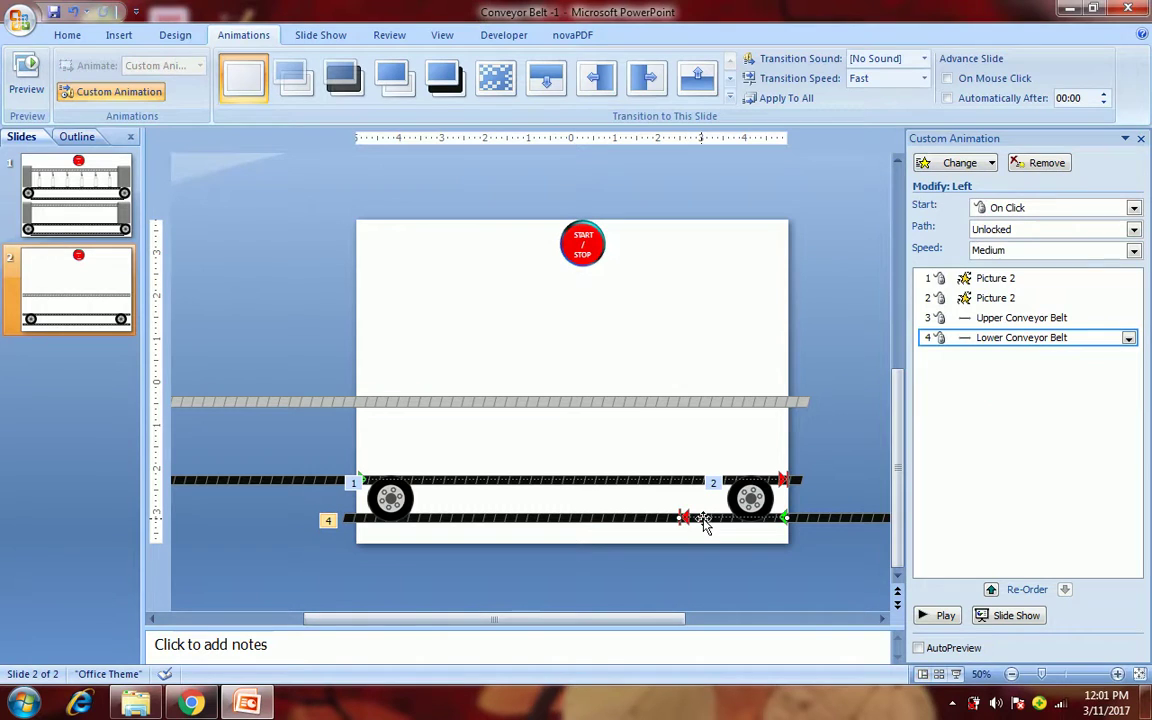
pyautogui.moveTo(677, 522); pyautogui.dragTo(462, 521)
pyautogui.moveTo(361, 515); pyautogui.dragTo(359, 516)
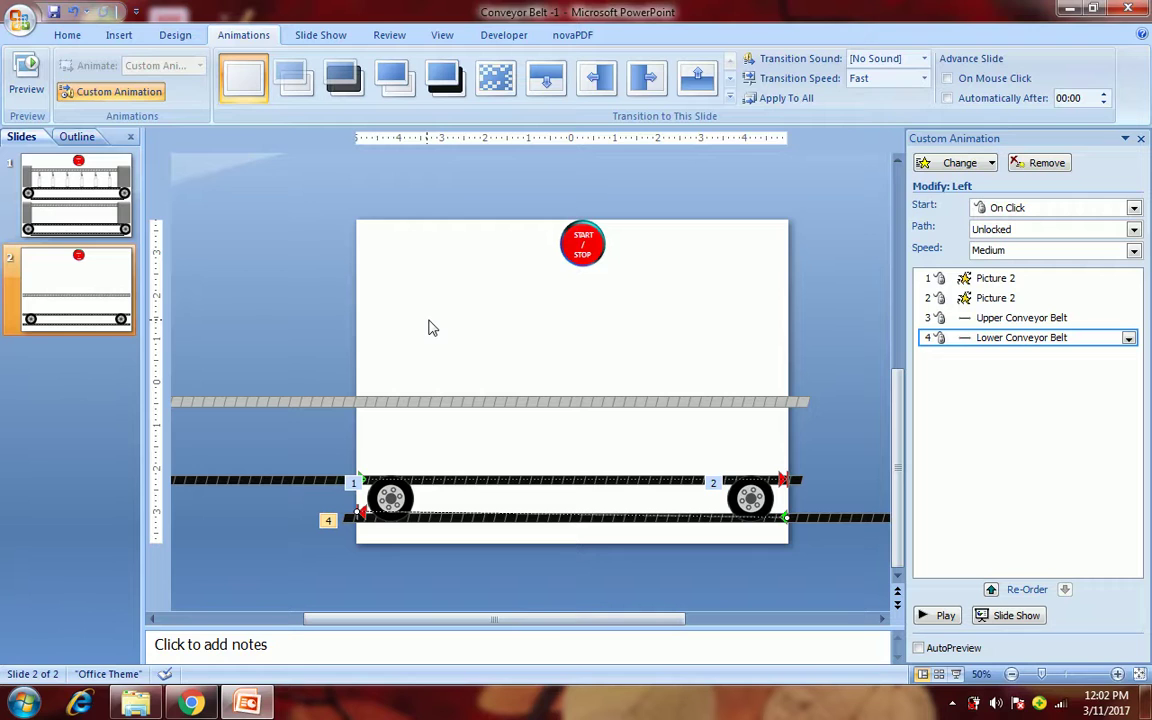
pyautogui.hotkey('ctrl', 'z')
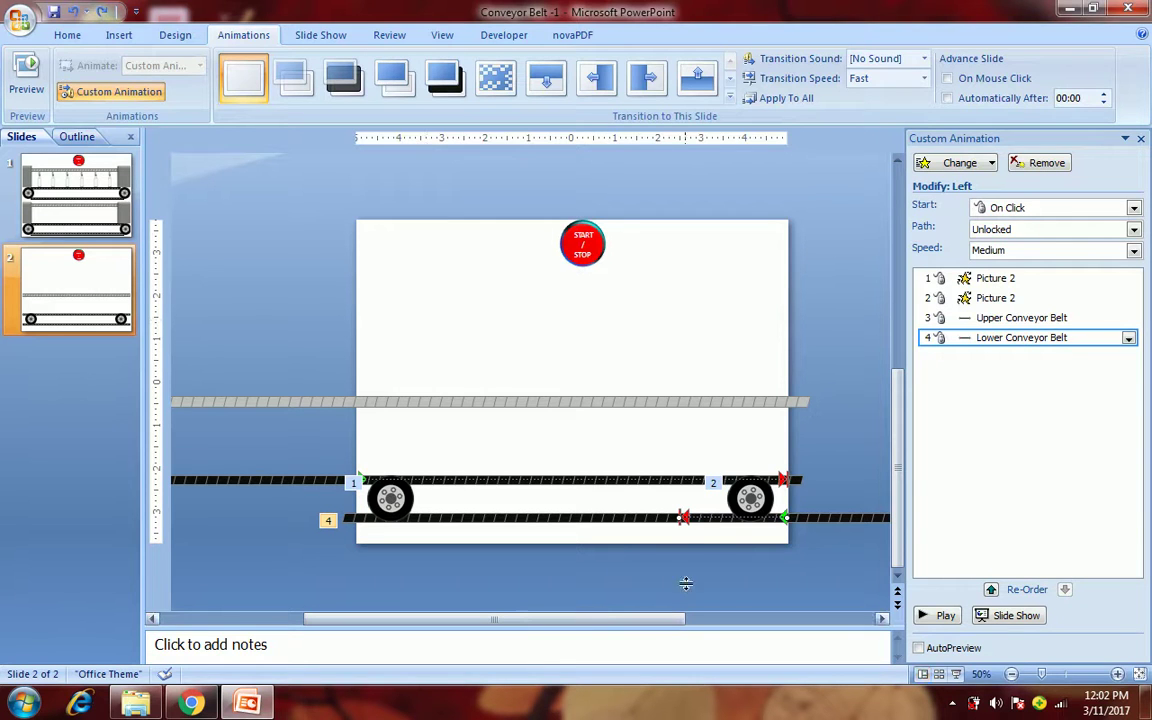
pyautogui.moveTo(677, 518); pyautogui.dragTo(512, 518)
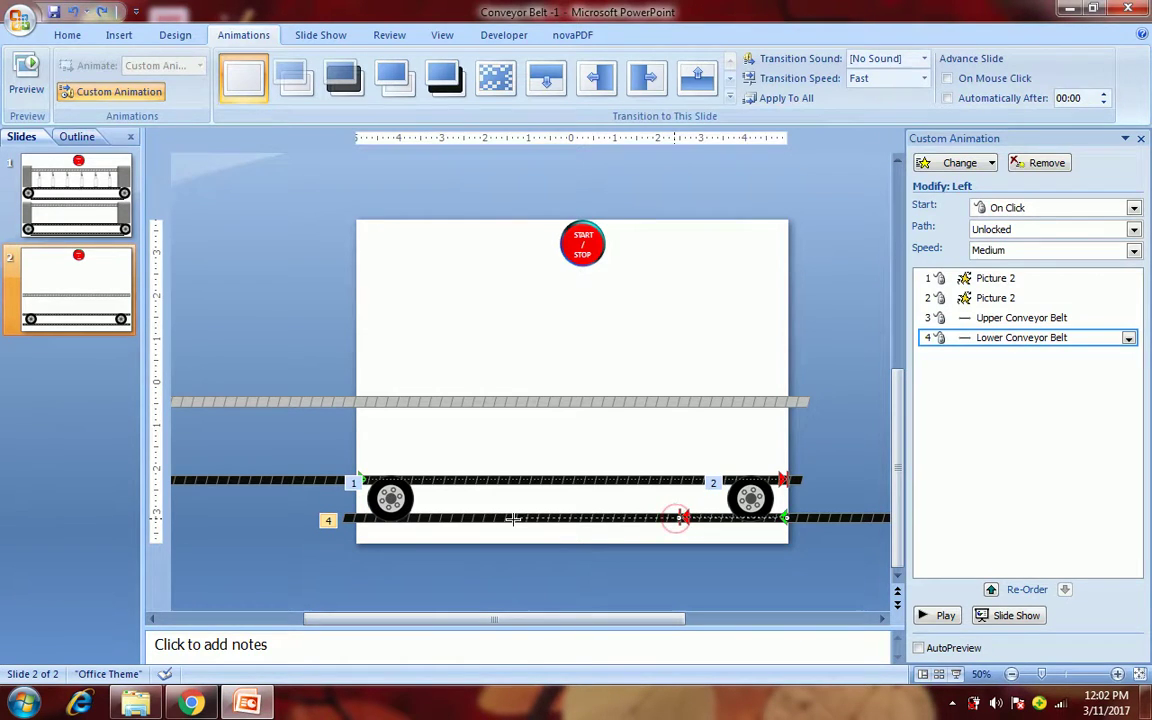
pyautogui.moveTo(361, 515); pyautogui.dragTo(360, 516)
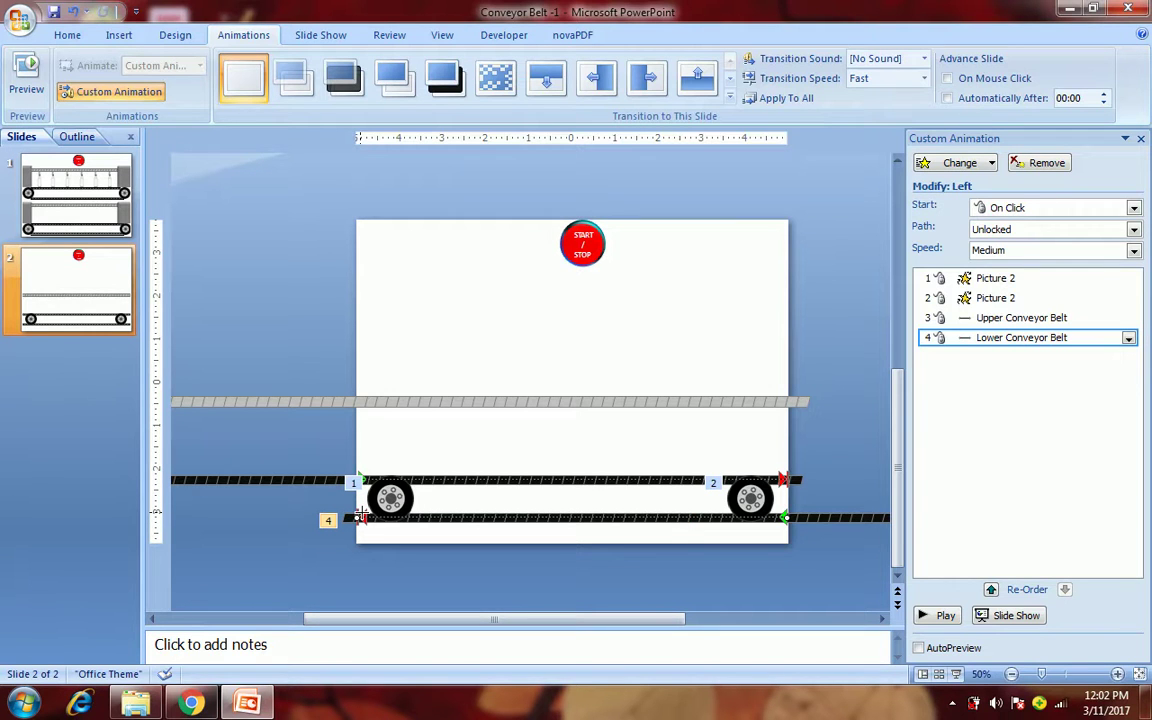
pyautogui.click(672, 371)
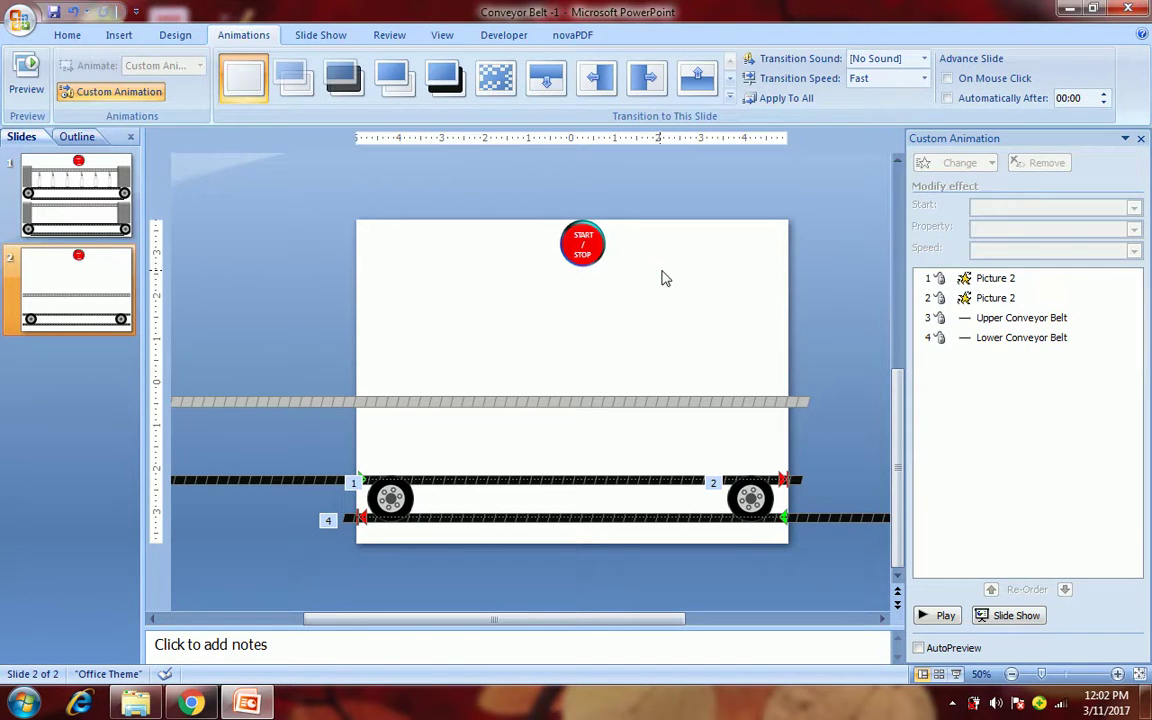
pyautogui.click(52, 38)
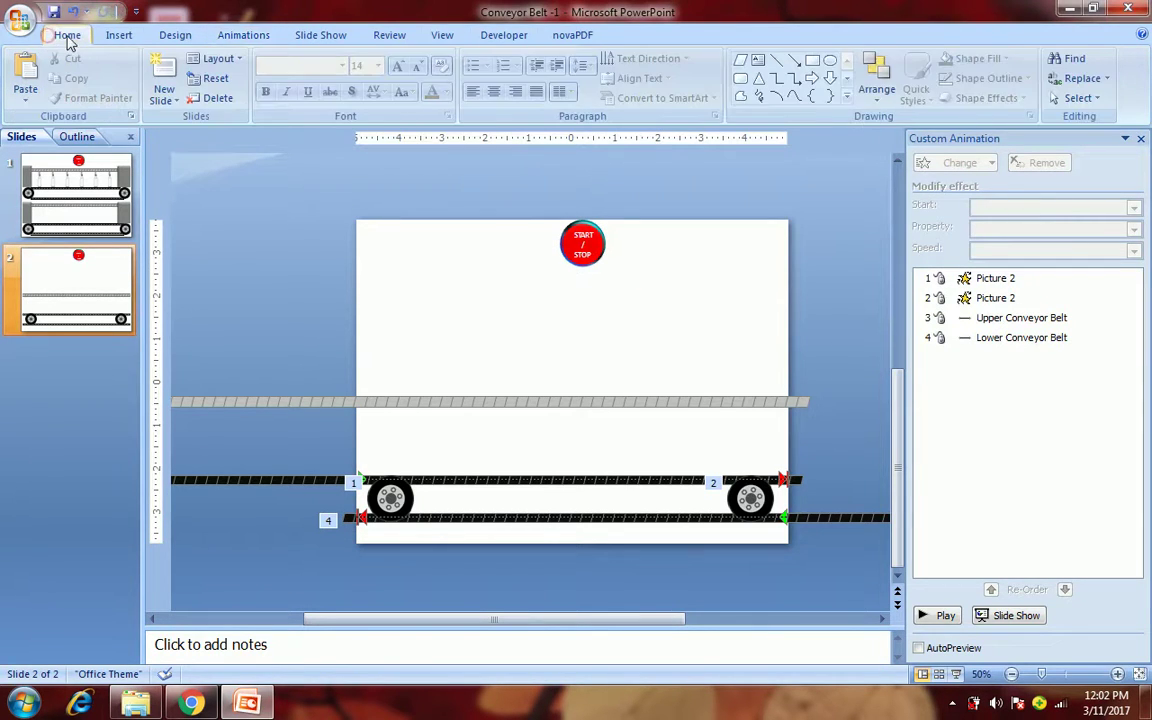
pyautogui.click(1074, 100)
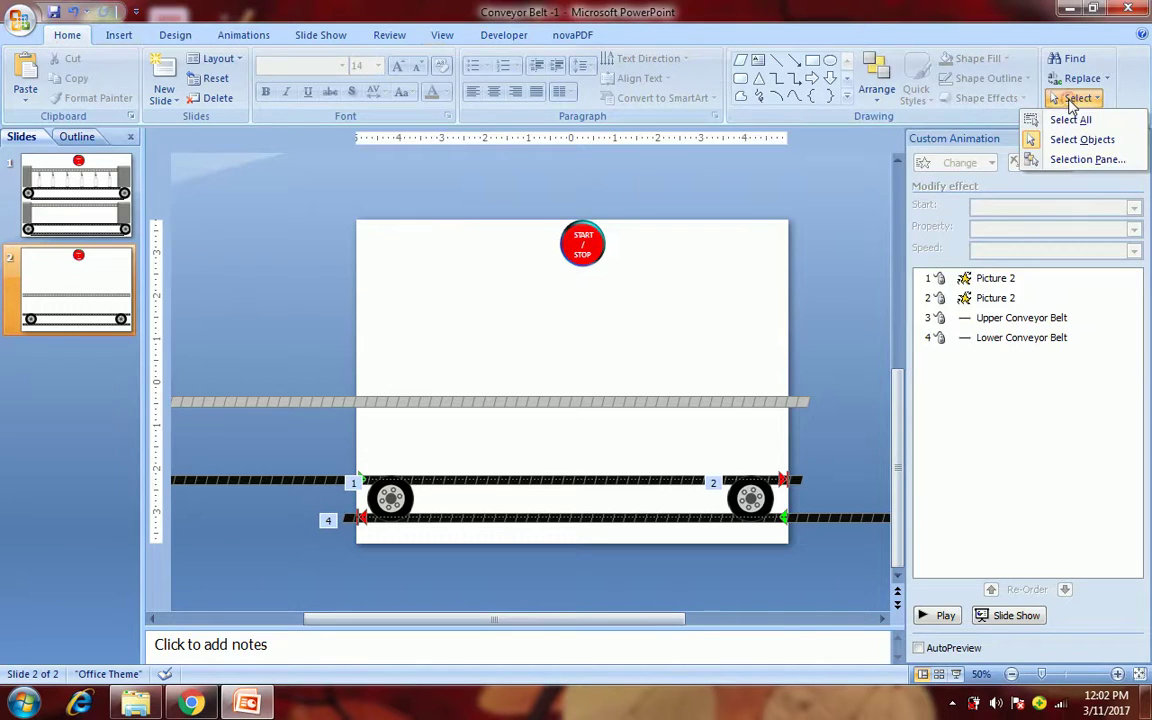
pyautogui.click(1075, 159)
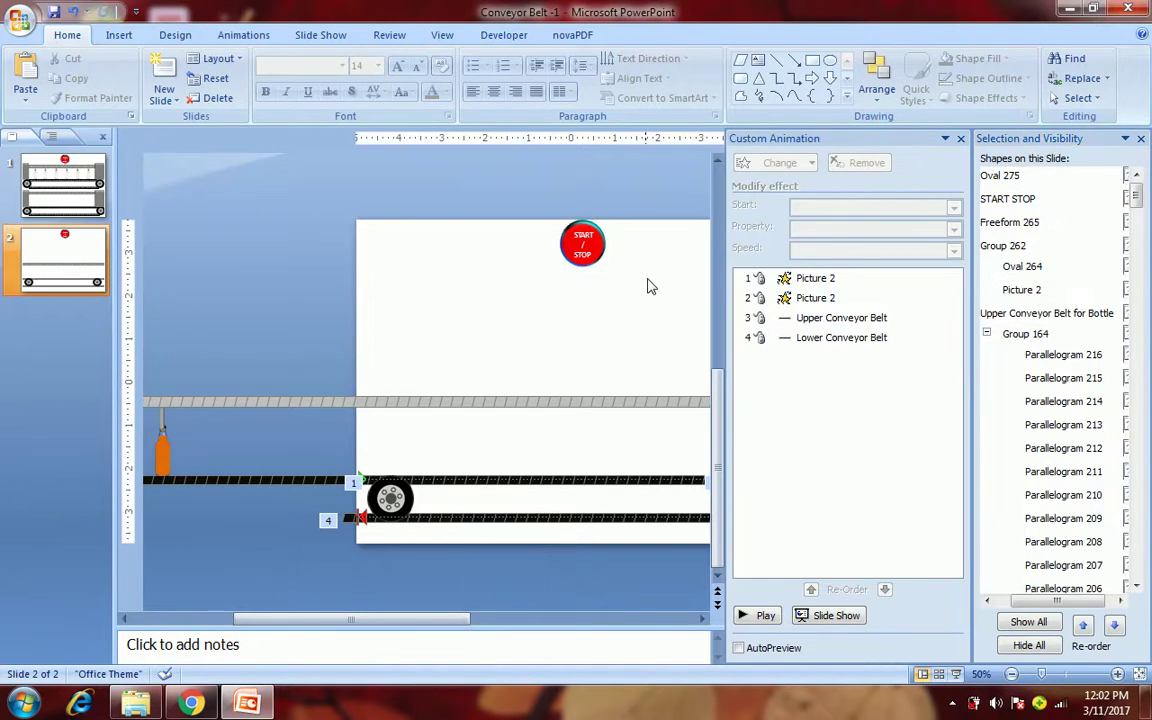
pyautogui.click(575, 265)
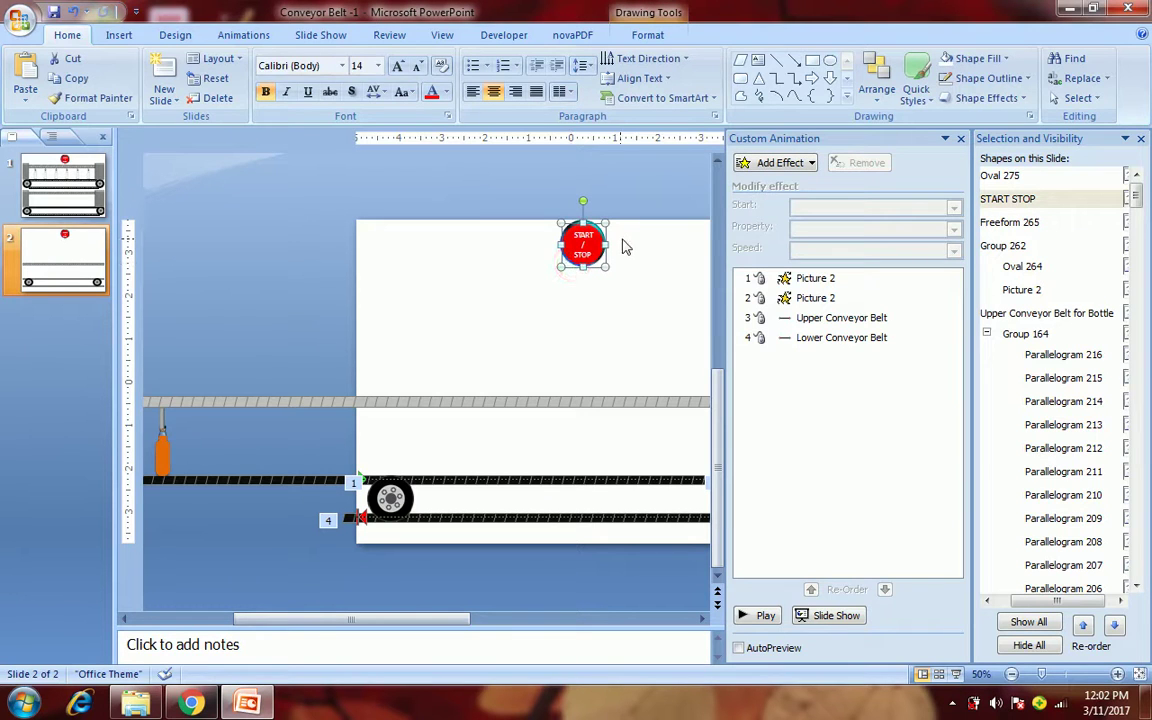
pyautogui.click(580, 410)
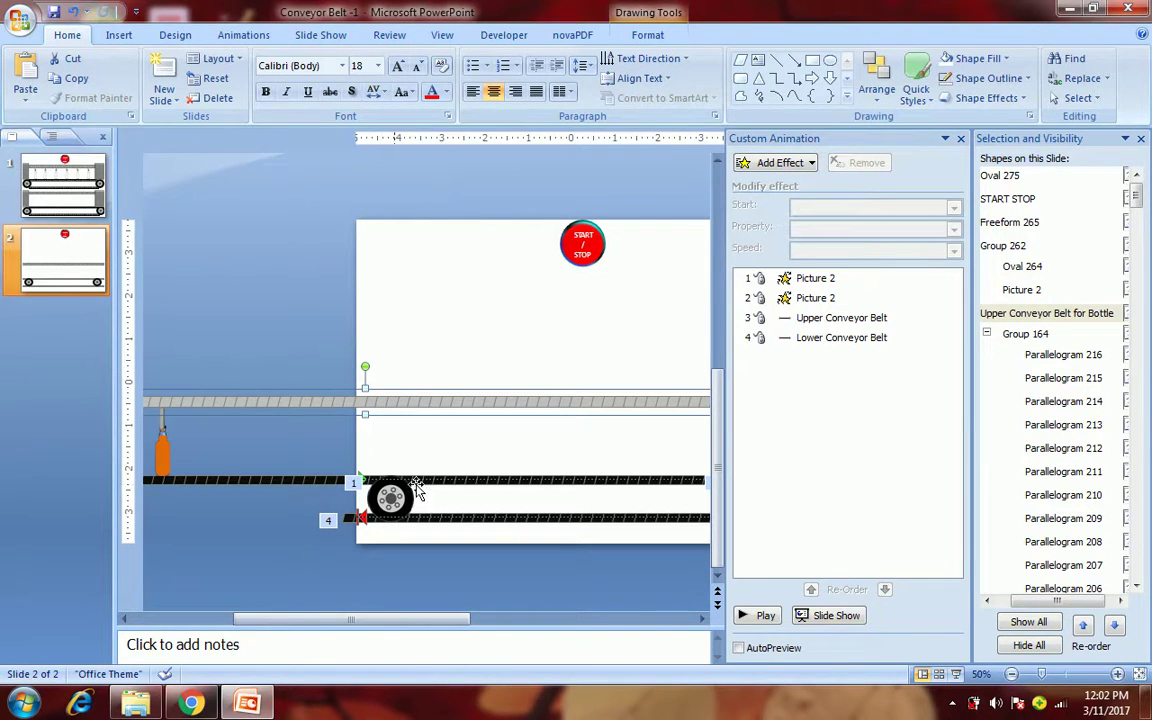
pyautogui.click(315, 482)
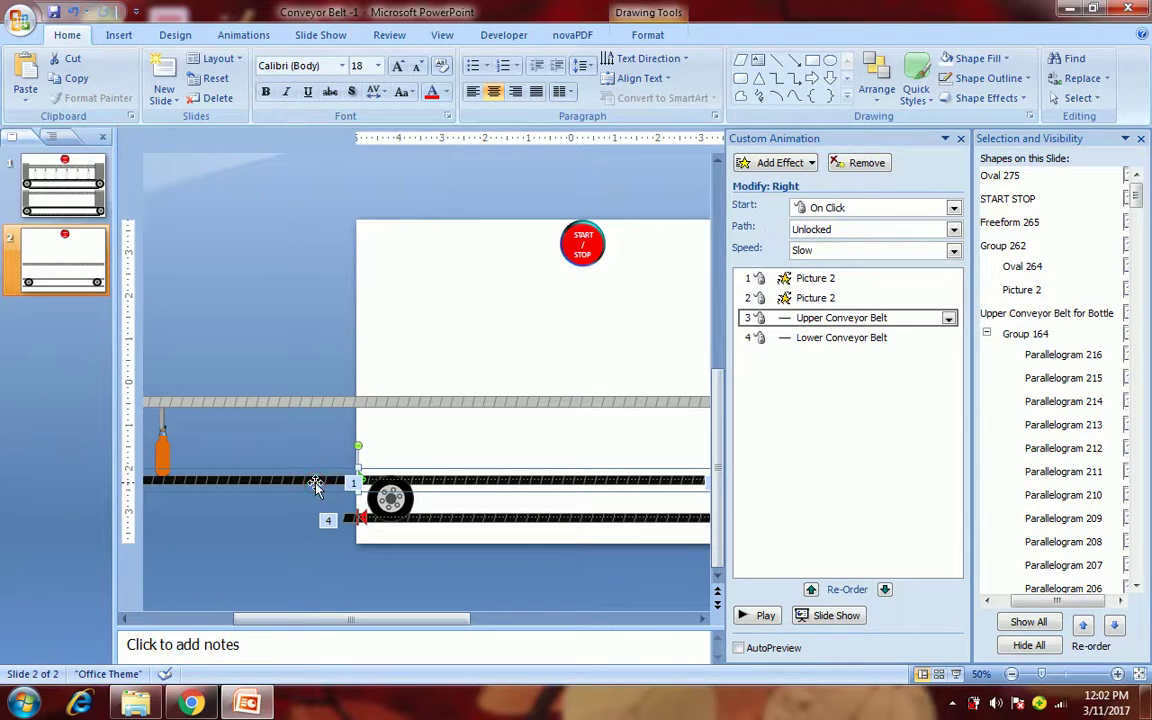
pyautogui.click(348, 519)
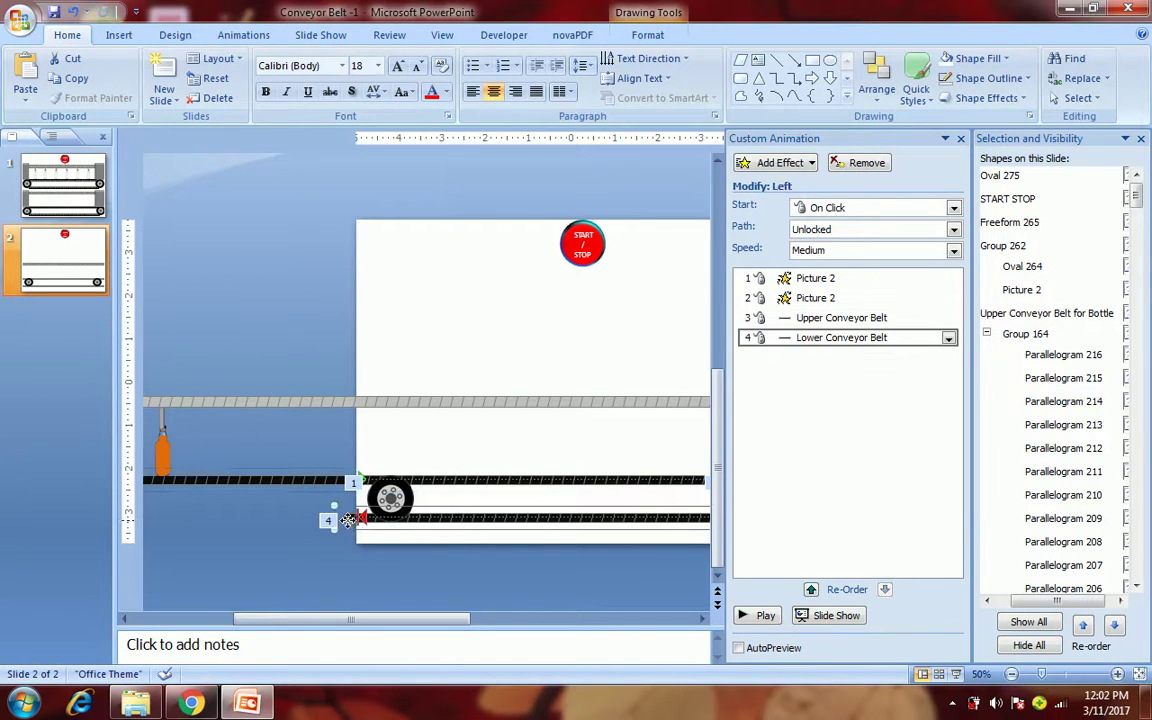
pyautogui.click(340, 338)
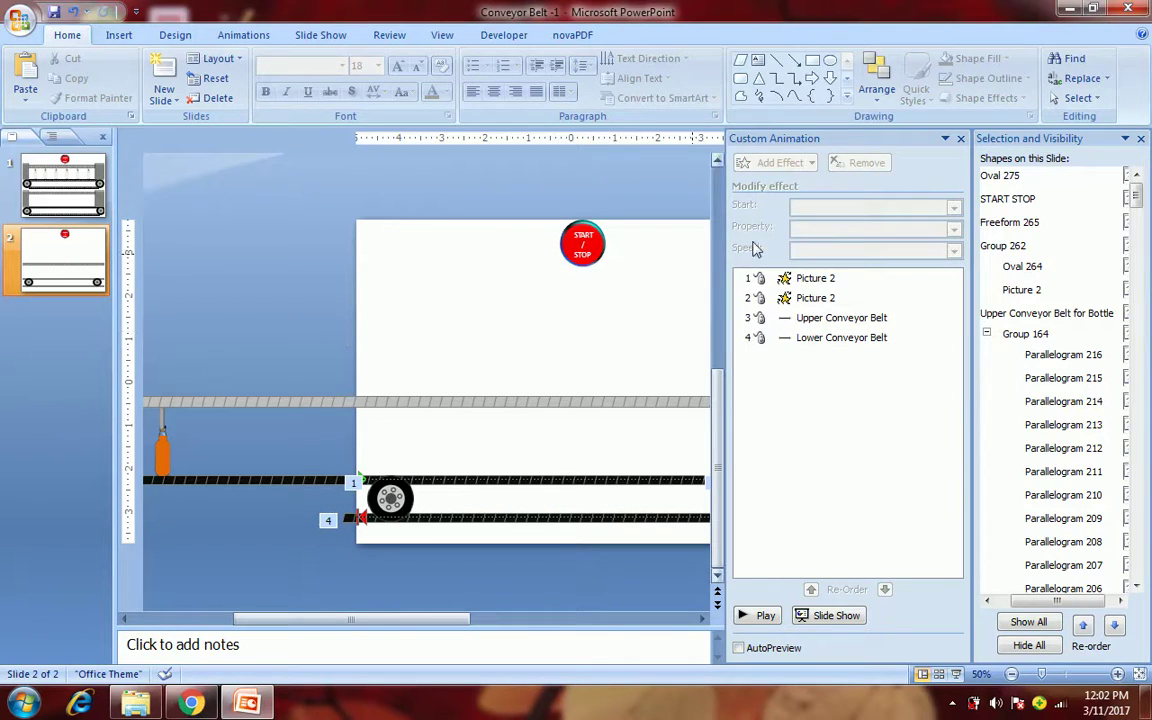
pyautogui.click(1140, 138)
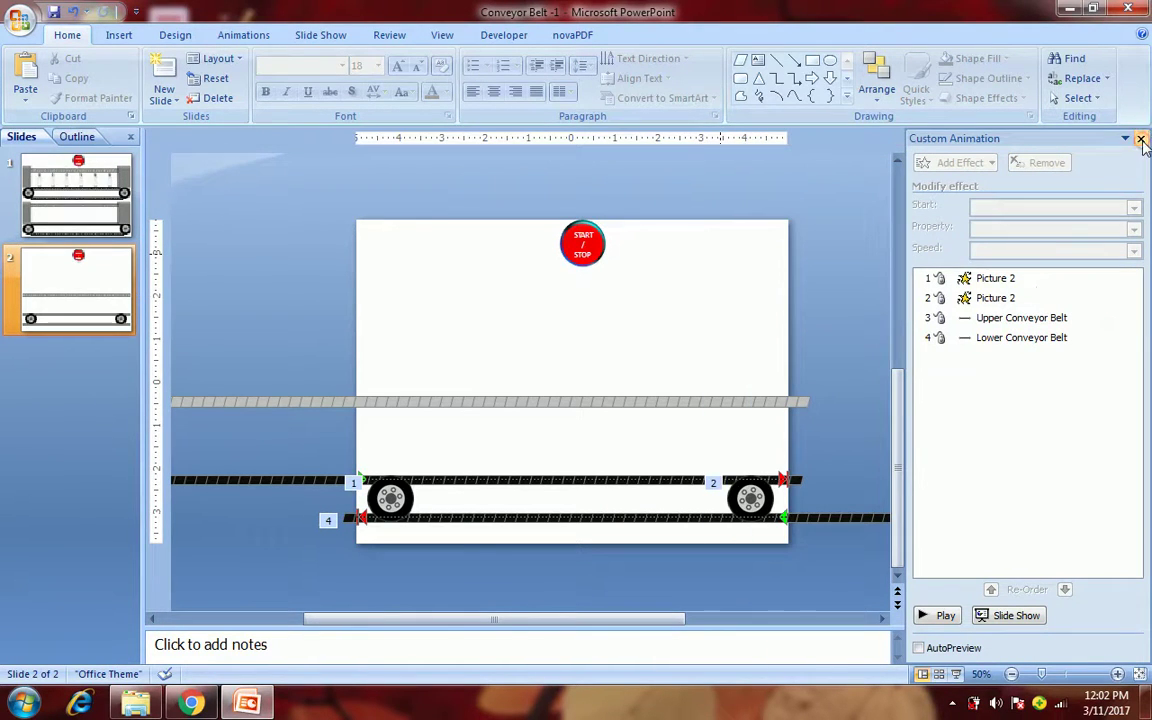
# - Make the first wheel spin repeat Until Next Click, triggered by the START STOP button
pyautogui.doubleClick(995, 278)
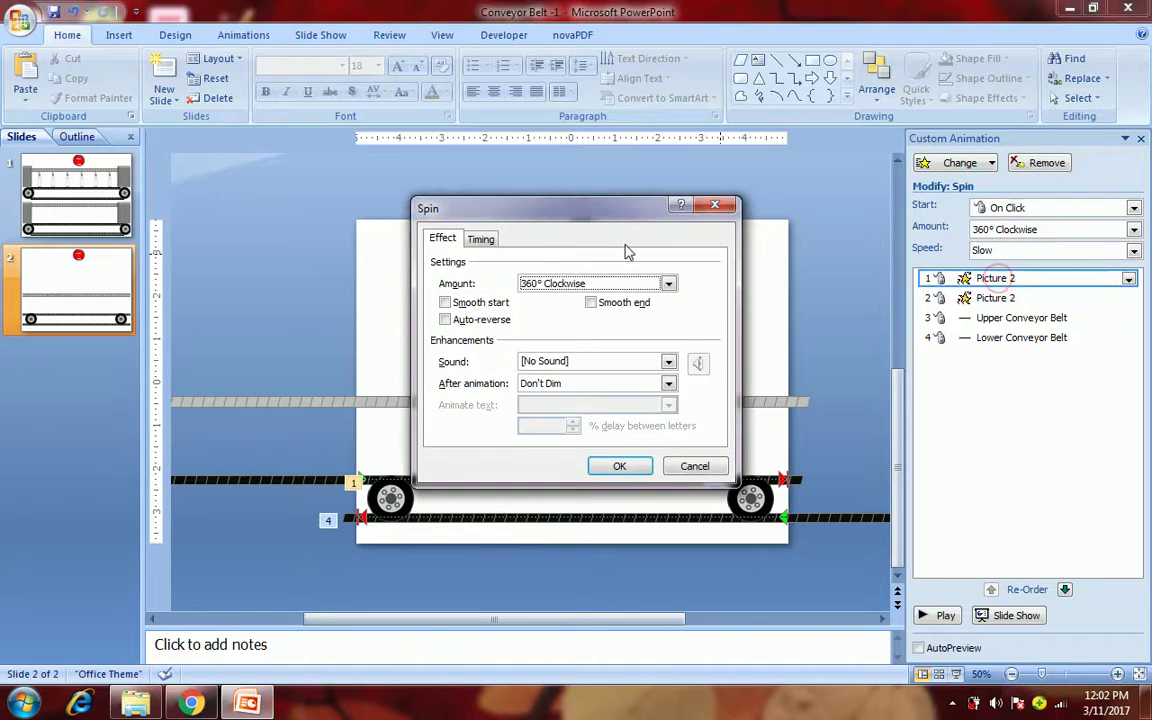
pyautogui.click(481, 240)
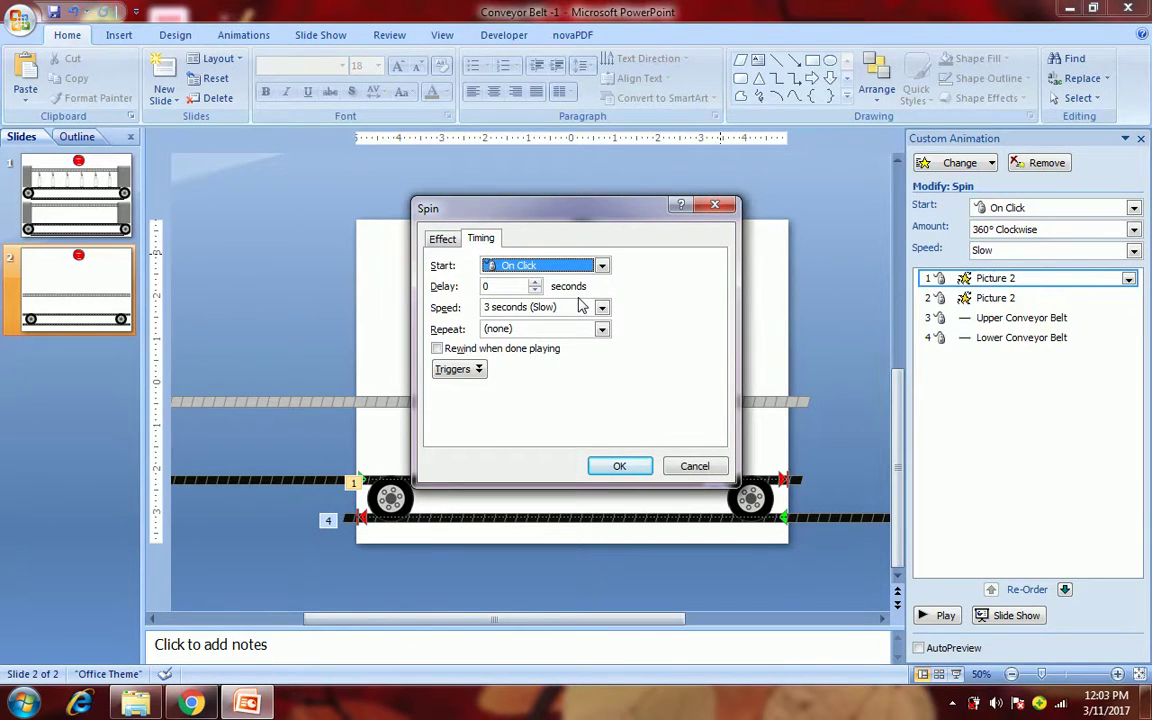
pyautogui.click(602, 331)
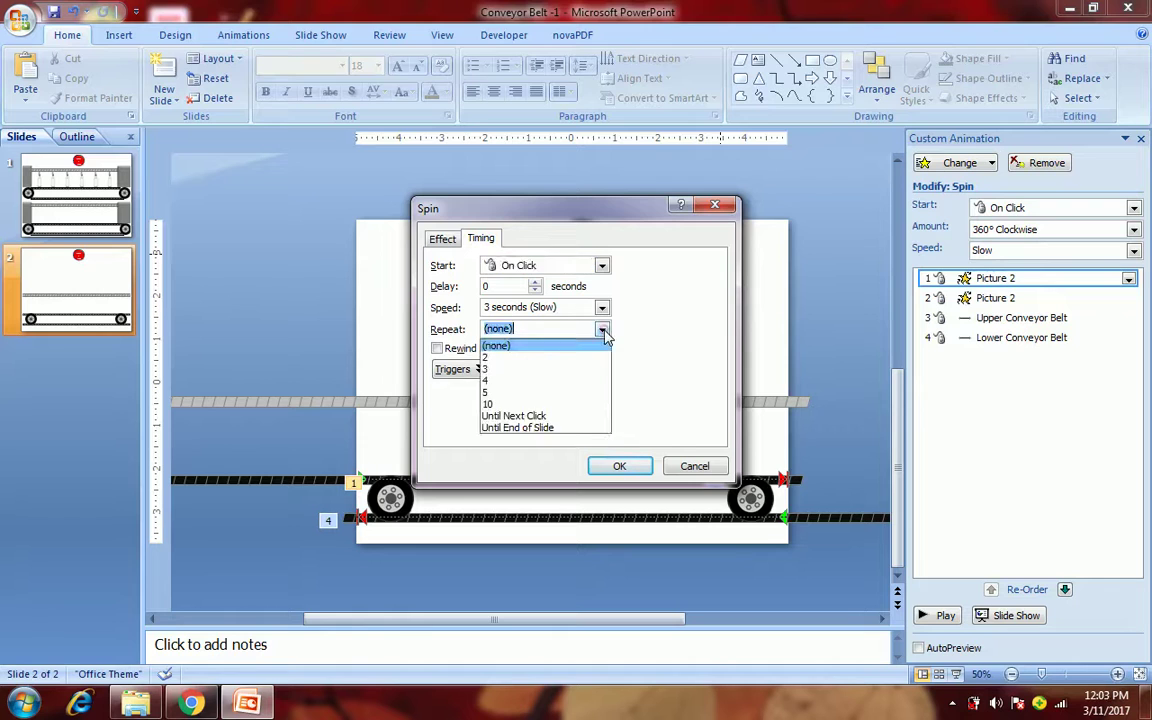
pyautogui.click(536, 416)
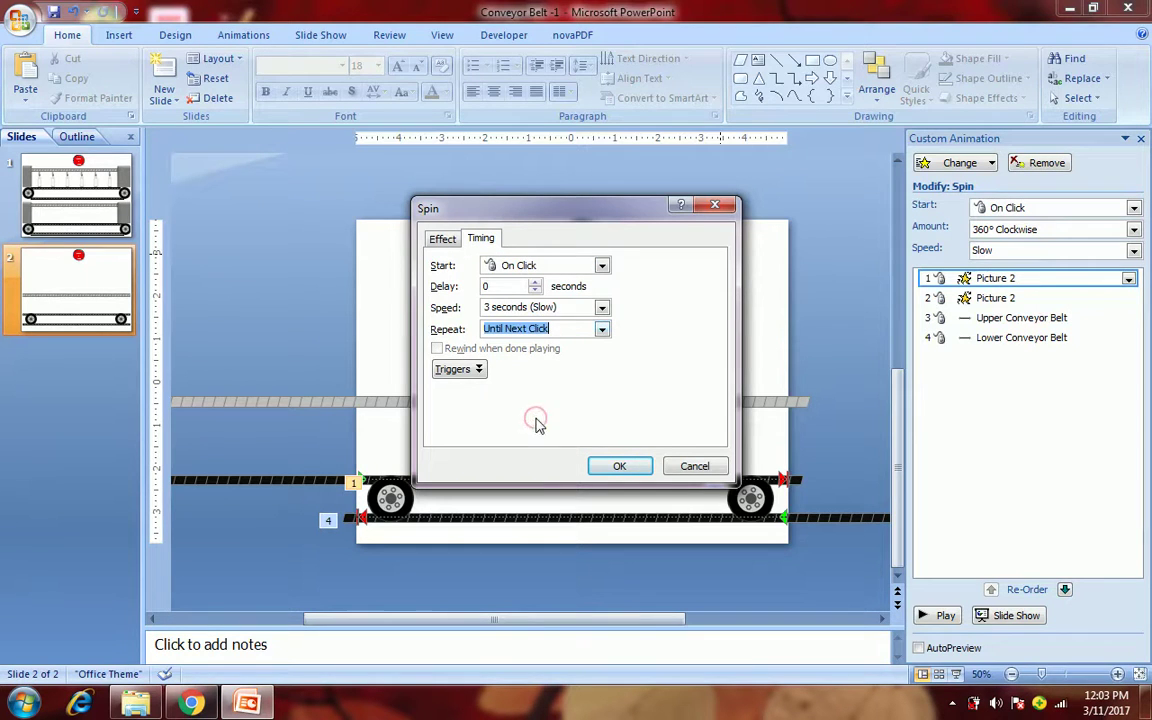
pyautogui.click(468, 370)
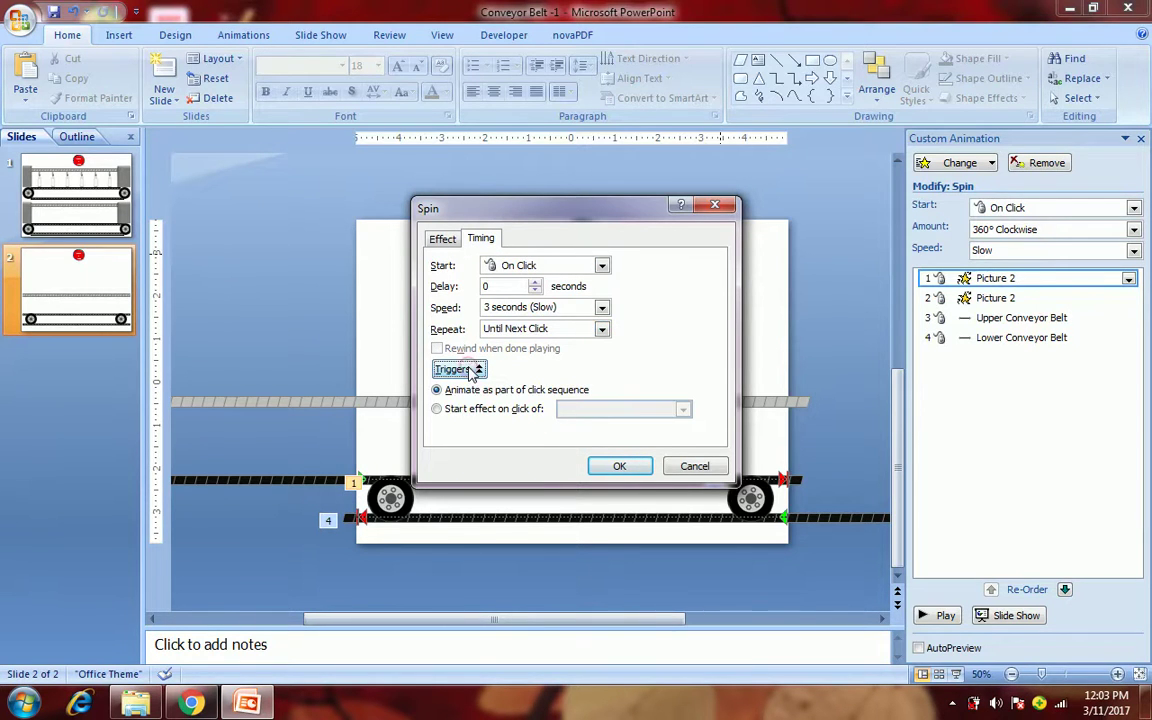
pyautogui.click(437, 410)
pyautogui.click(682, 409)
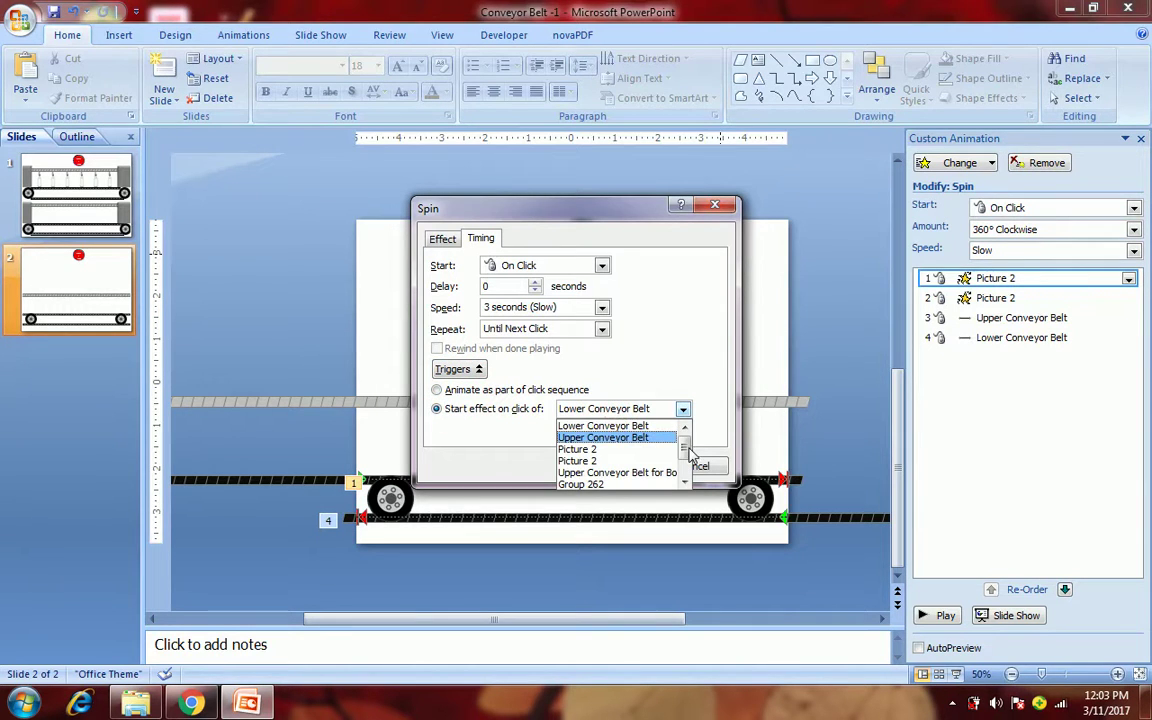
pyautogui.scroll(-1, 680, 448)
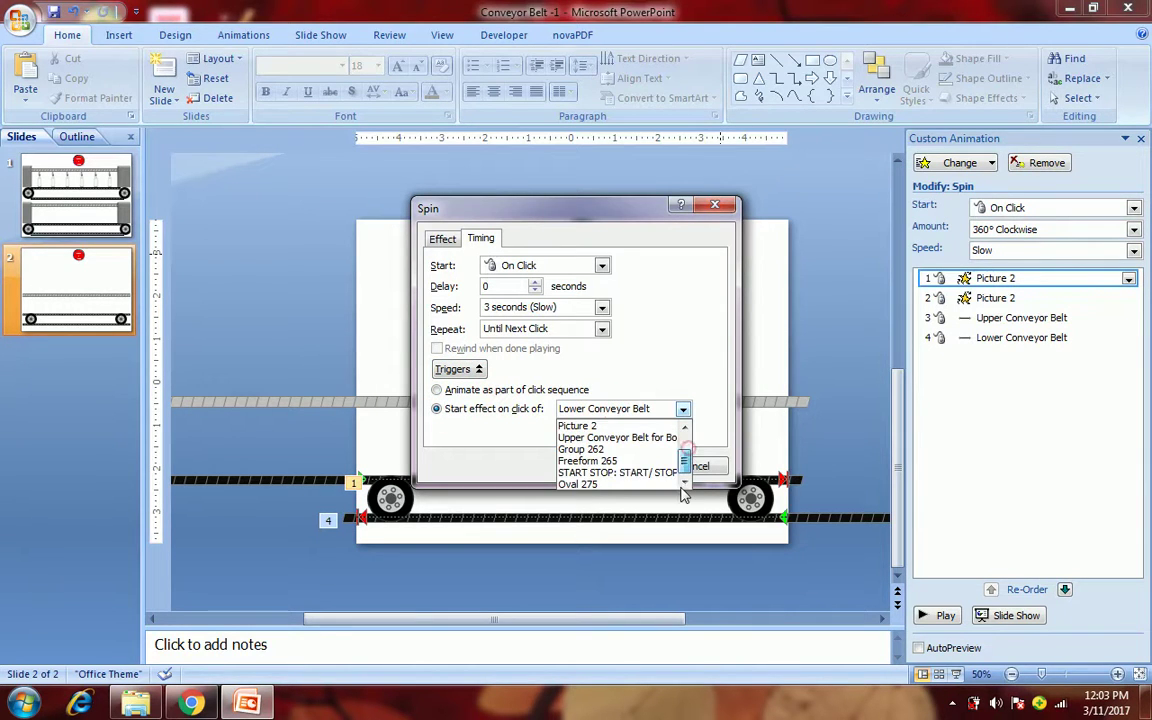
pyautogui.click(631, 474)
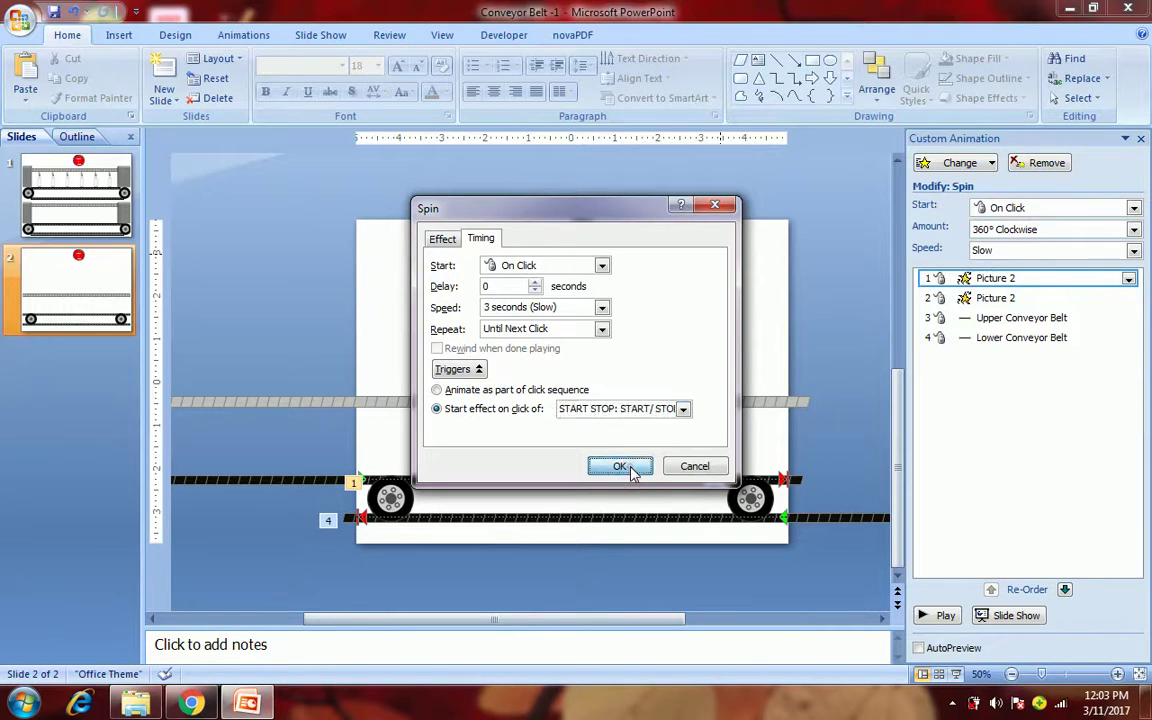
pyautogui.click(631, 474)
pyautogui.click(970, 316)
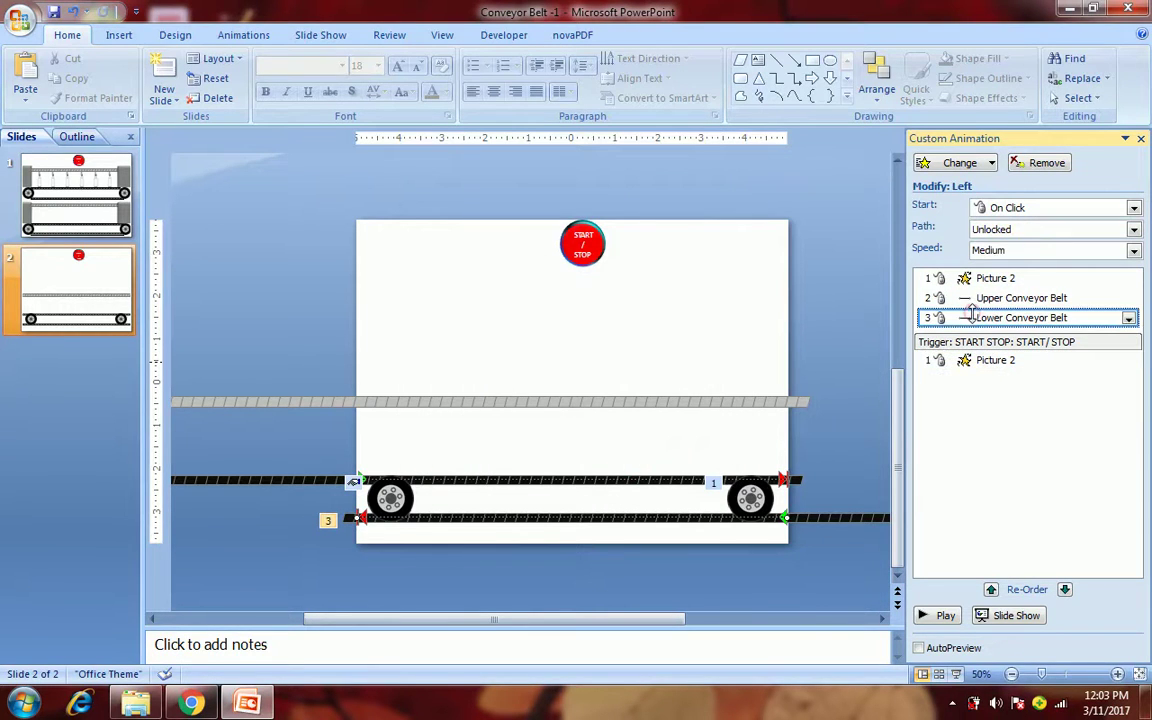
# - Move the remaining three wheel and belt effects under the START/STOP trigger
pyautogui.keyDown('shift'); pyautogui.click(1126, 298); pyautogui.keyUp('shift')
pyautogui.hotkey('shift', 'Up')
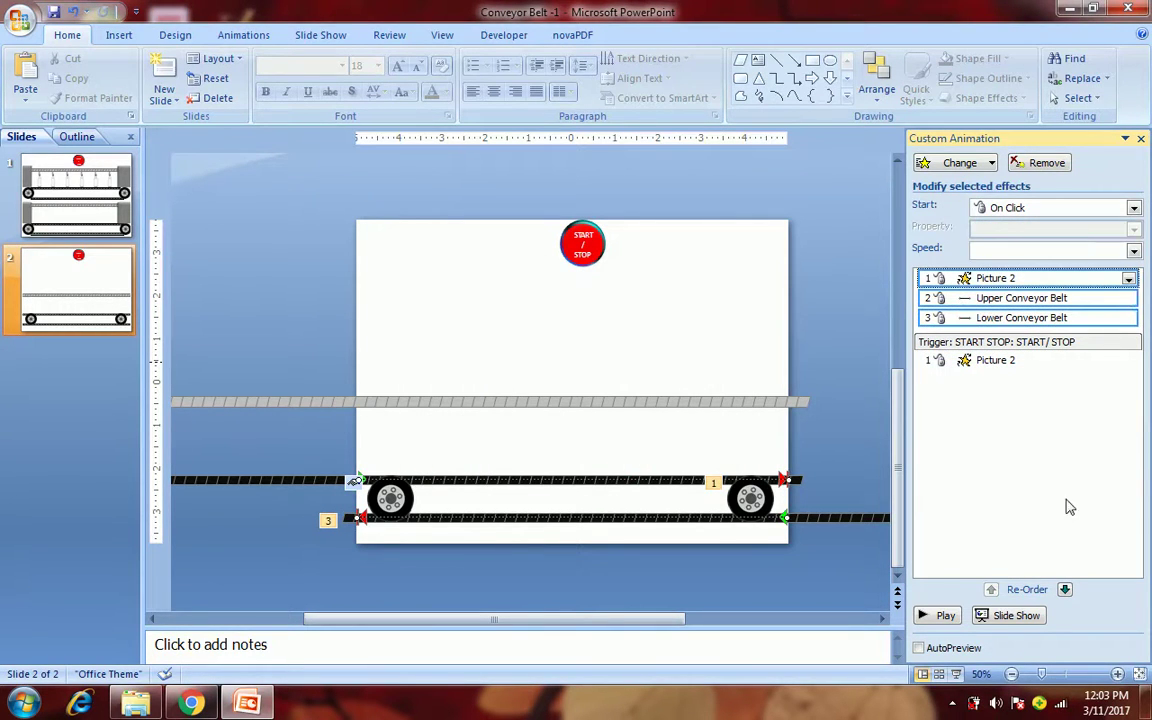
pyautogui.click(1066, 589)
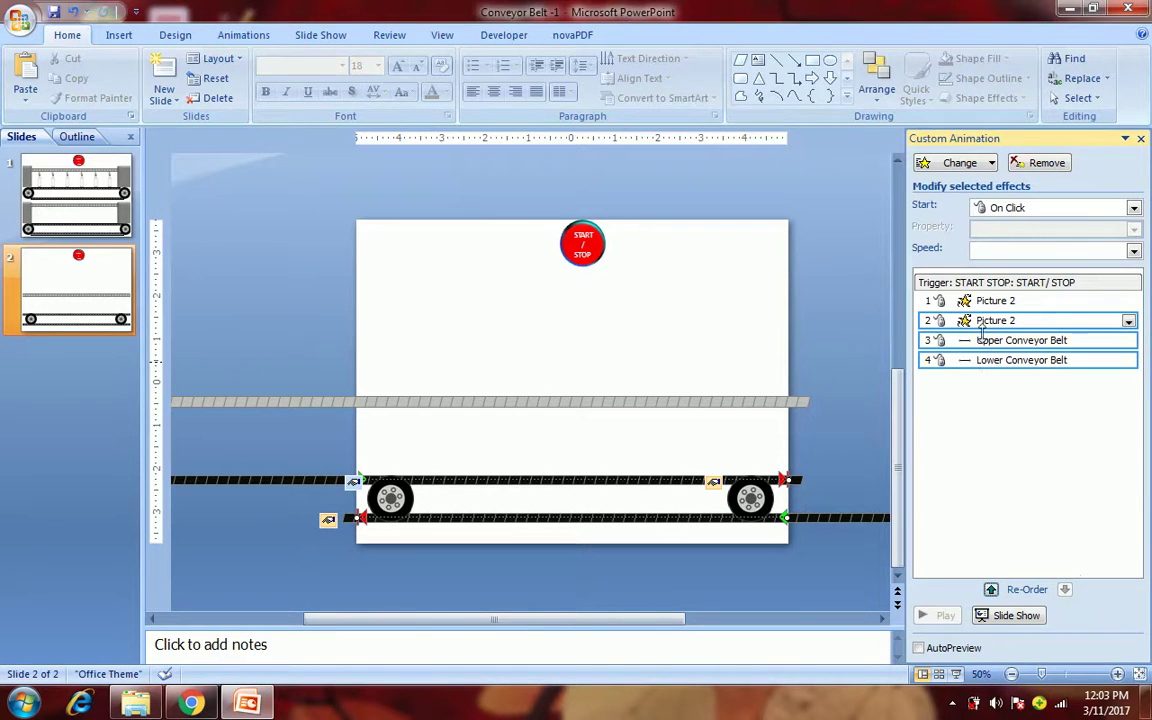
# - Set the second wheel spin and the upper belt motion to start With Previous
pyautogui.click(986, 301)
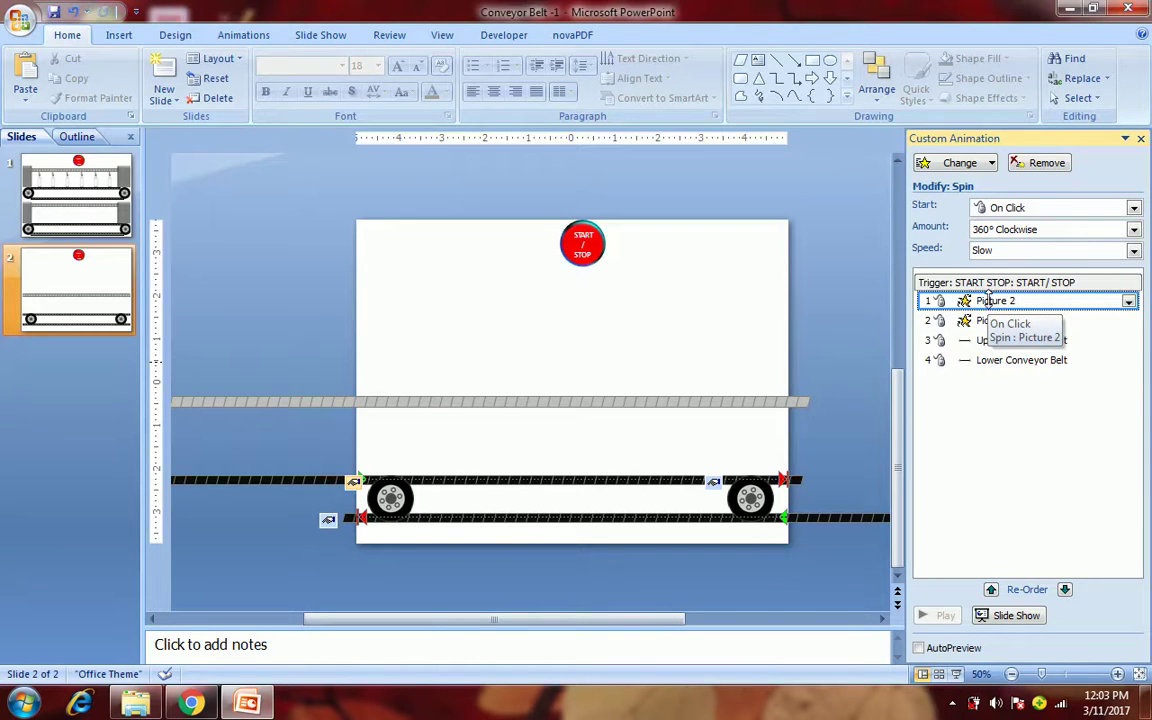
pyautogui.click(980, 320)
pyautogui.click(1070, 210)
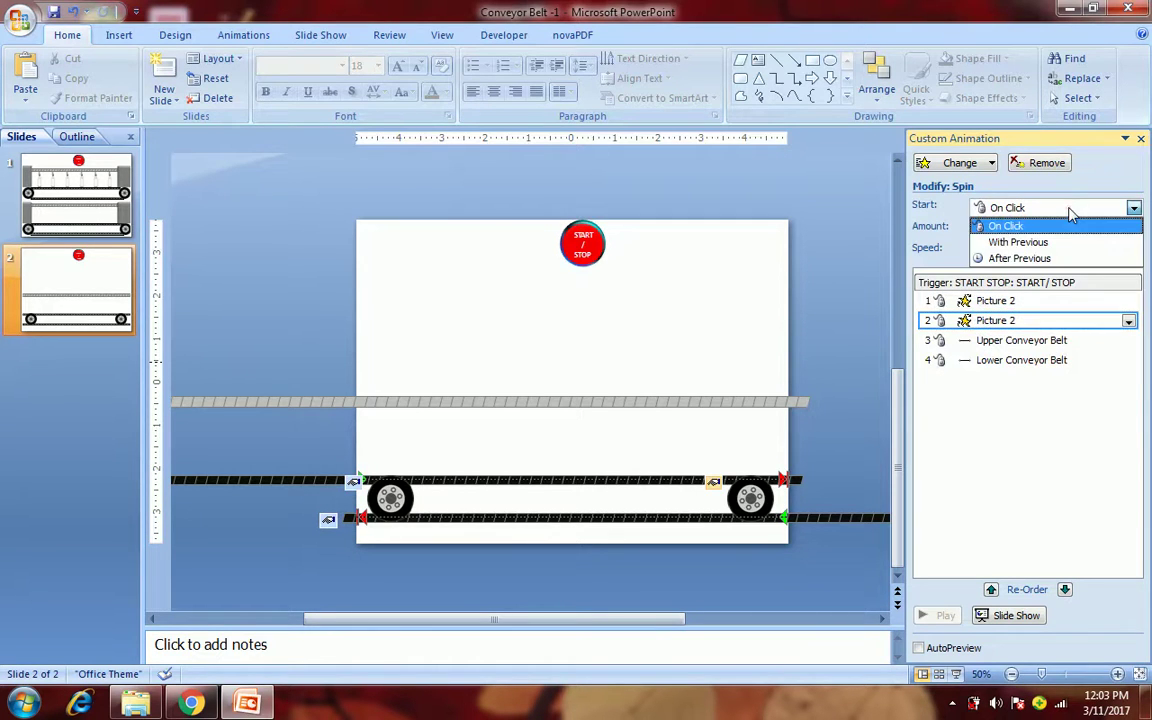
pyautogui.click(1054, 242)
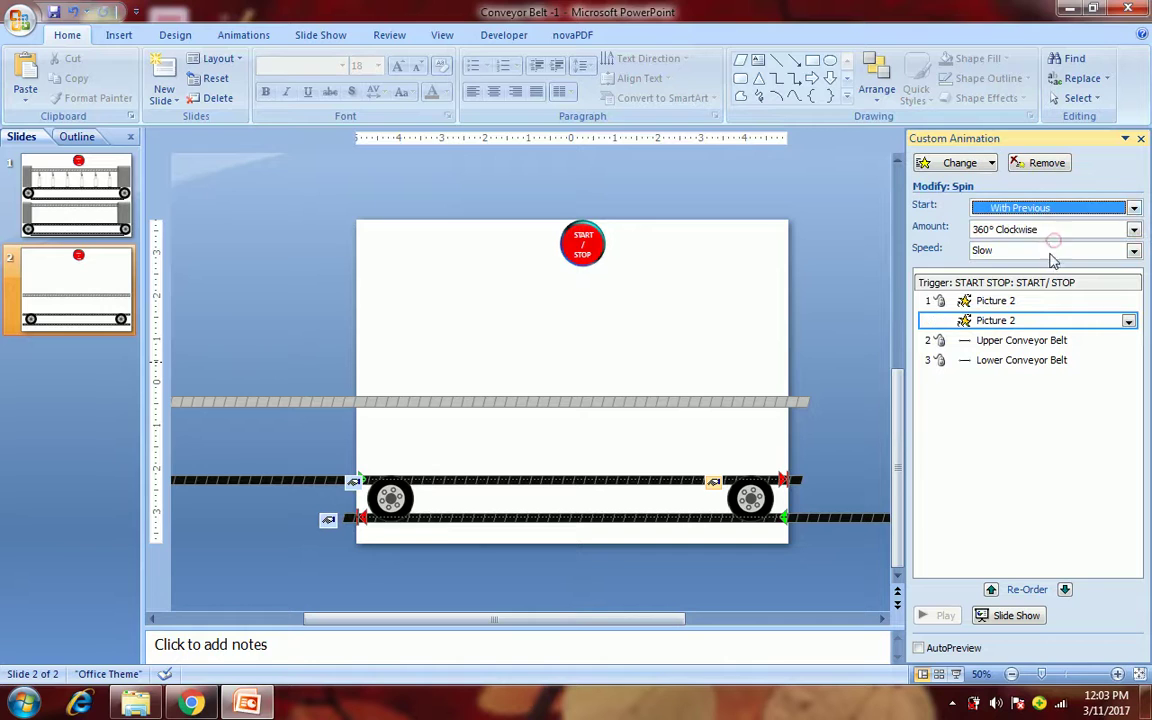
pyautogui.click(1022, 338)
pyautogui.click(1030, 207)
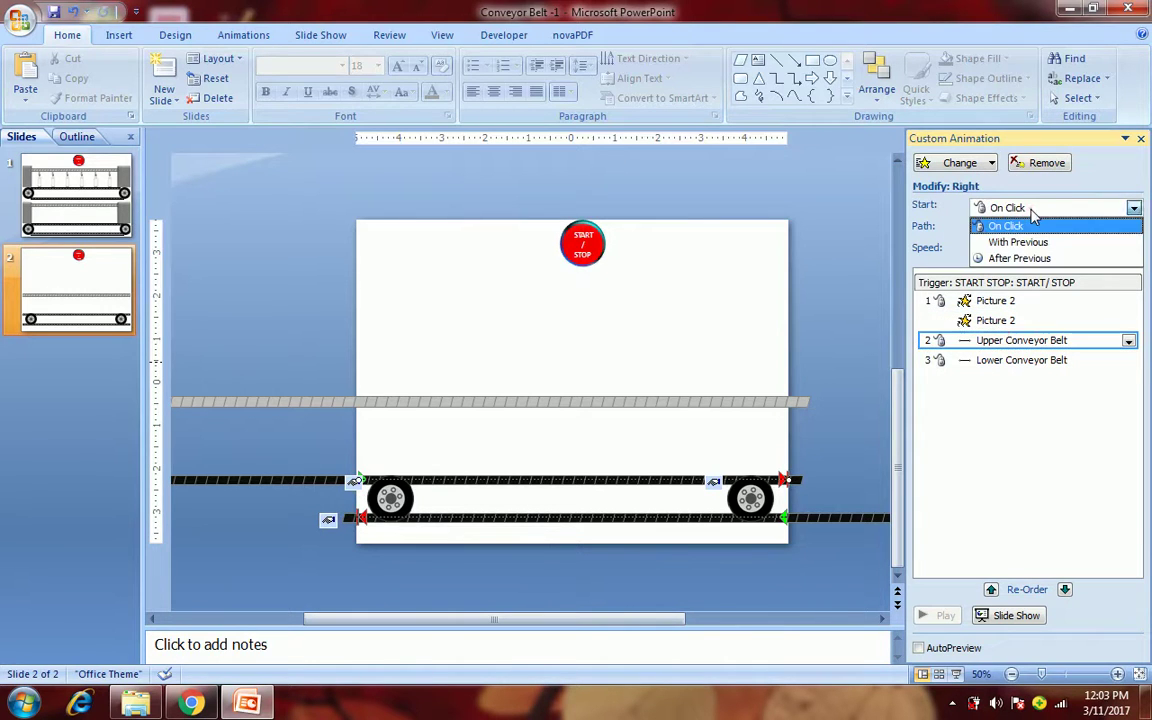
pyautogui.click(1018, 242)
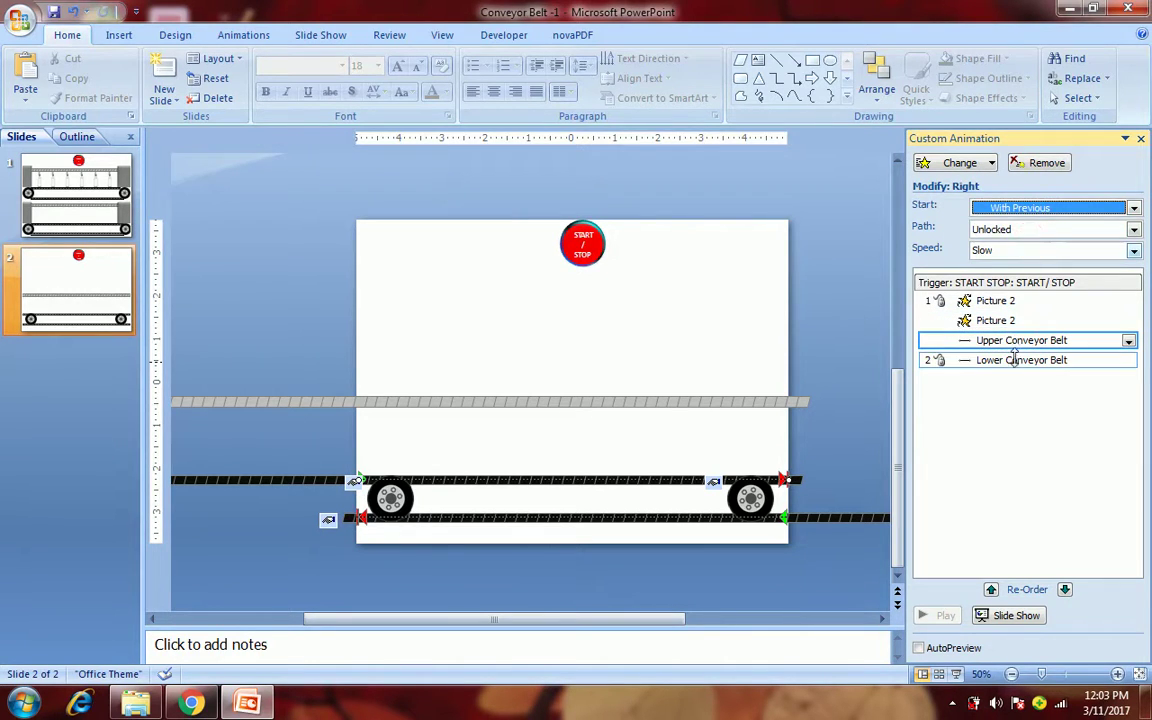
# - Set the lower belt motion and first wheel spin to With Previous, then run the slide show
pyautogui.click(1016, 360)
pyautogui.click(1016, 208)
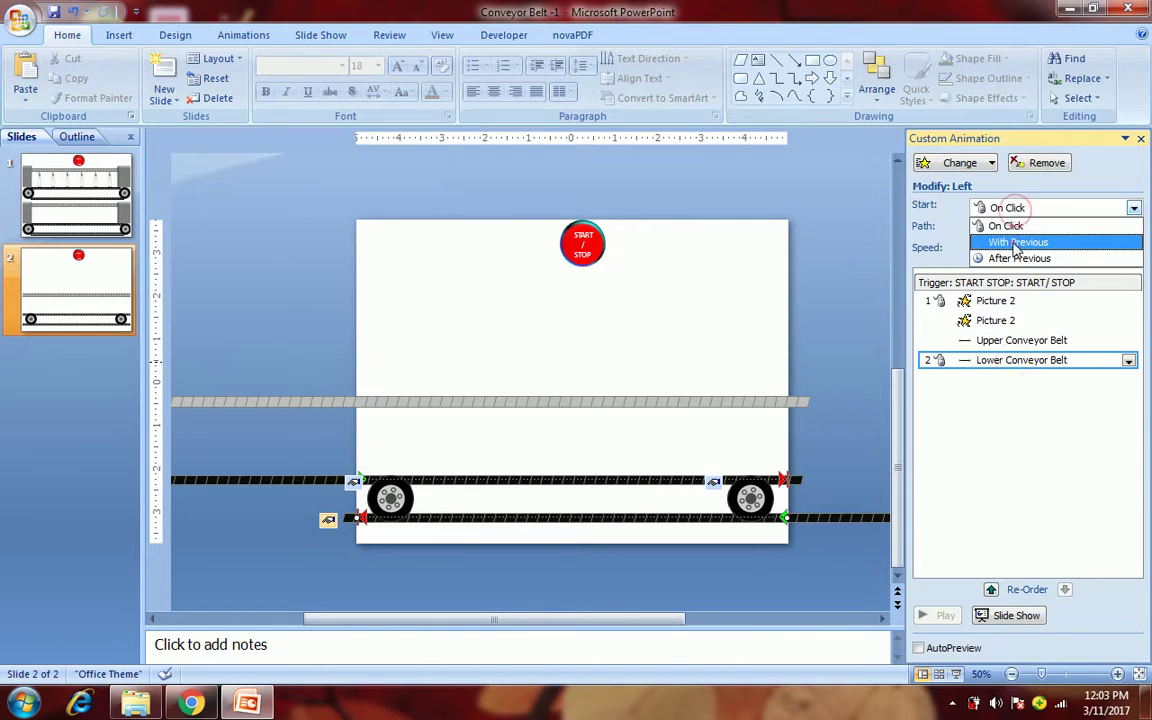
pyautogui.click(1018, 243)
pyautogui.click(1000, 298)
pyautogui.click(1016, 207)
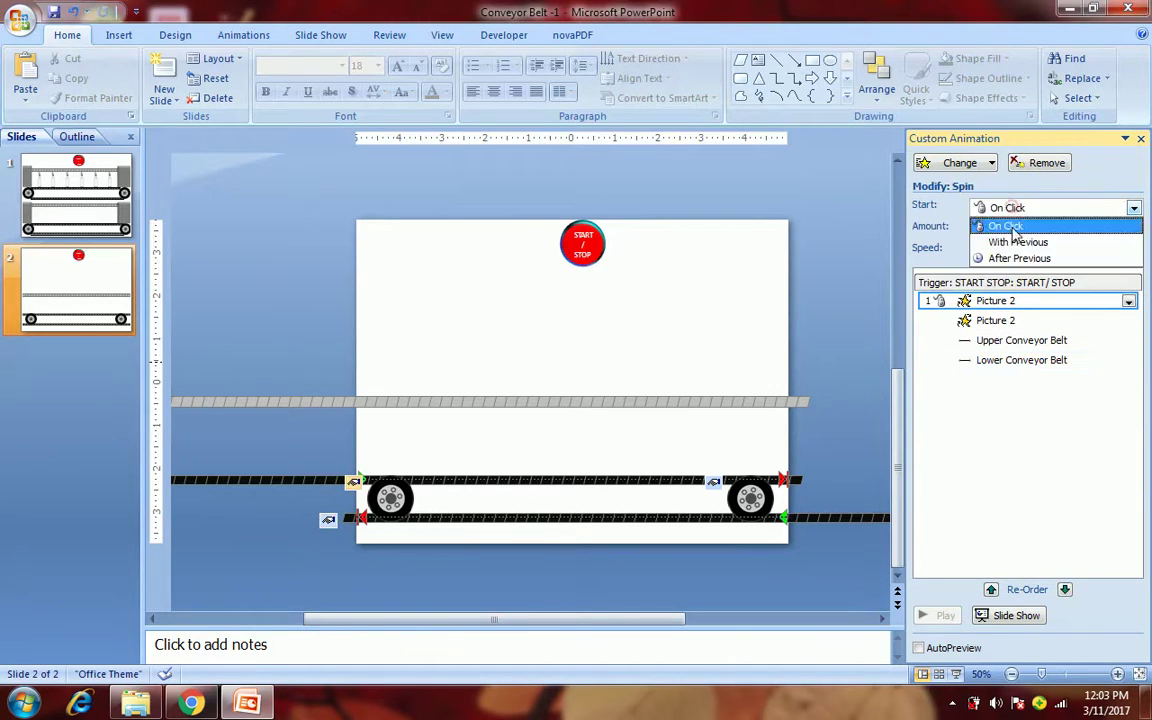
pyautogui.click(1016, 243)
pyautogui.click(864, 326)
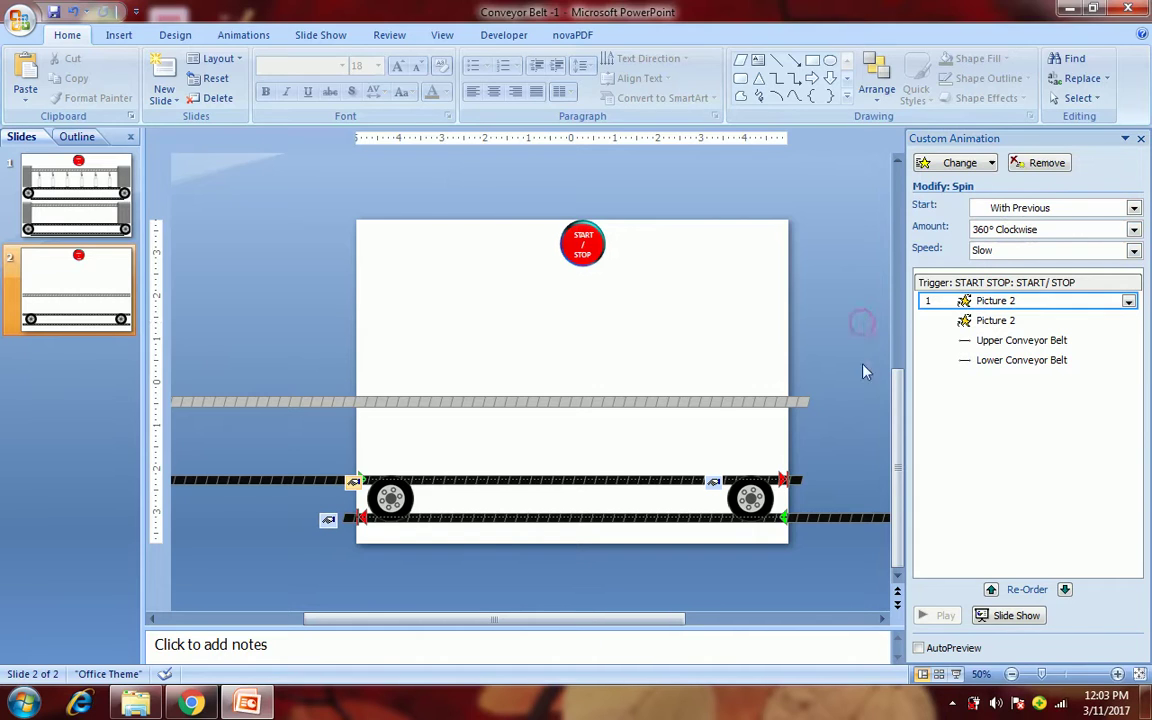
pyautogui.click(957, 675)
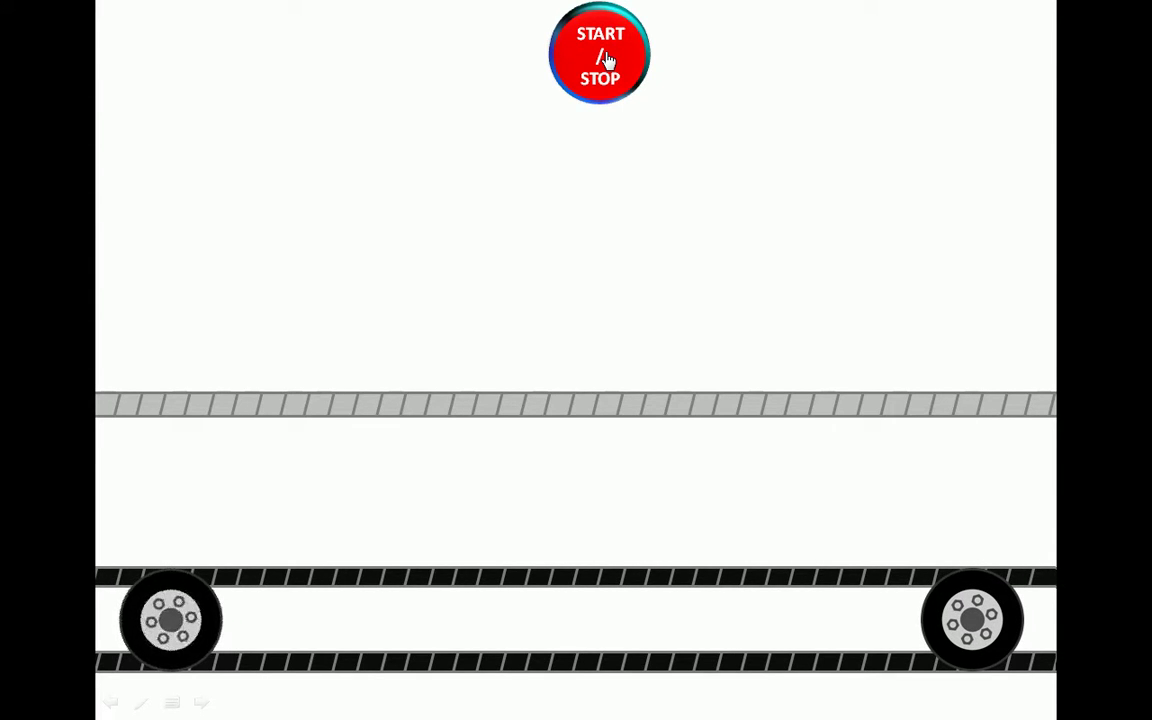
# - Set the first wheel spin back to On Click and retest the START/STOP animation
pyautogui.press('Escape')
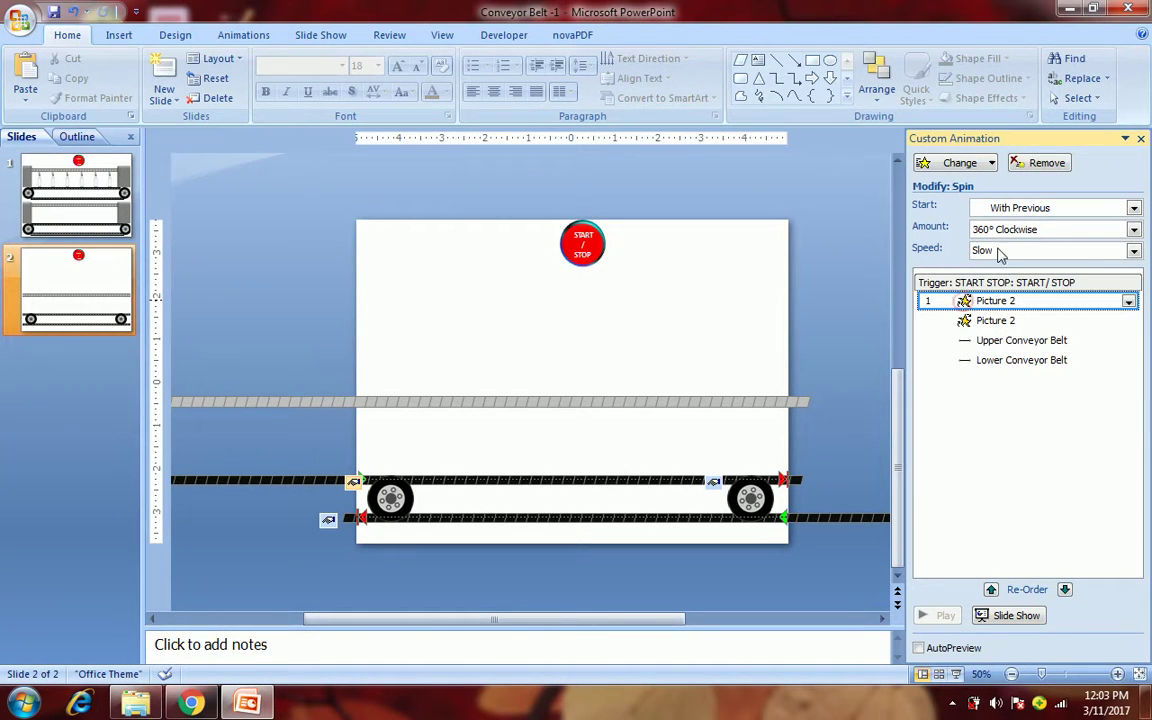
pyautogui.click(1021, 207)
pyautogui.click(1008, 226)
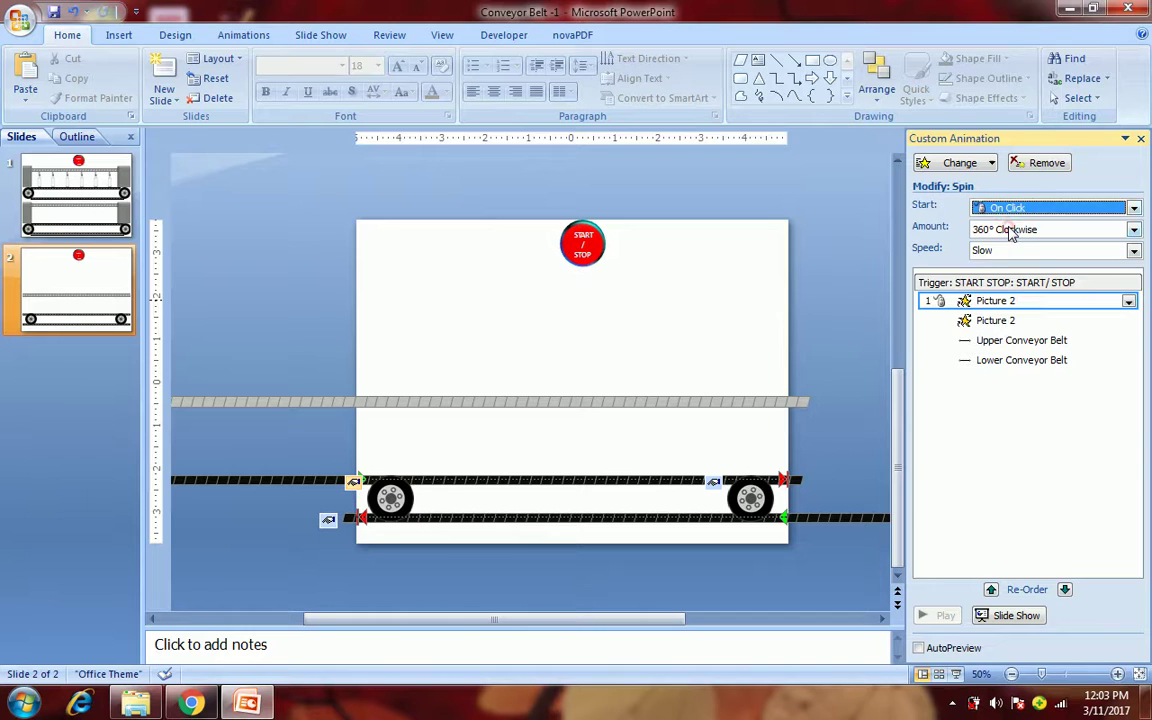
pyautogui.click(957, 676)
pyautogui.click(588, 80)
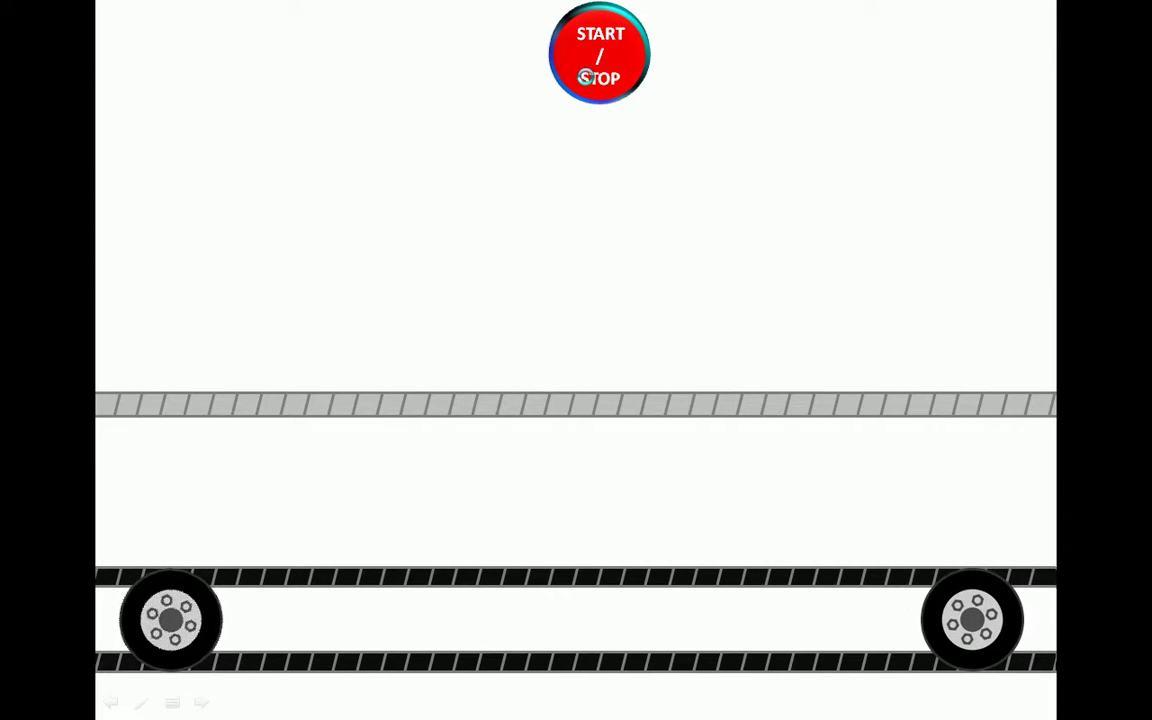
pyautogui.press('Escape')
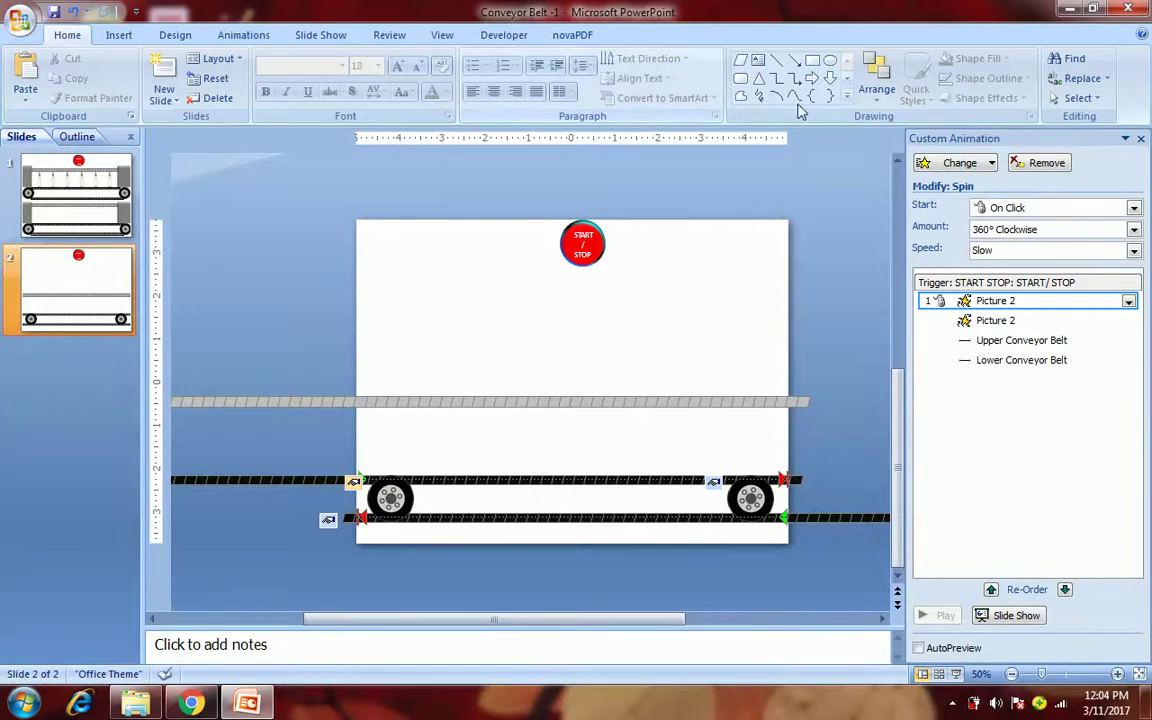
# - Set the upper belt motion to repeat Until Next Click
pyautogui.click(1041, 343)
pyautogui.doubleClick(1041, 343)
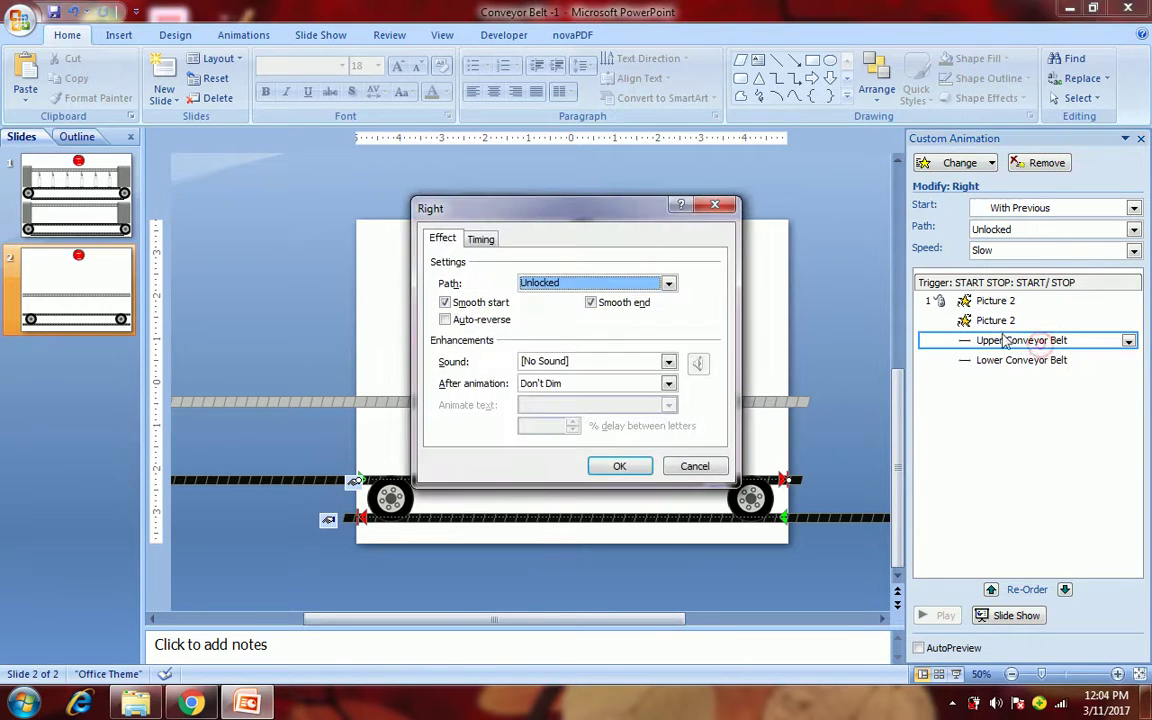
pyautogui.click(481, 240)
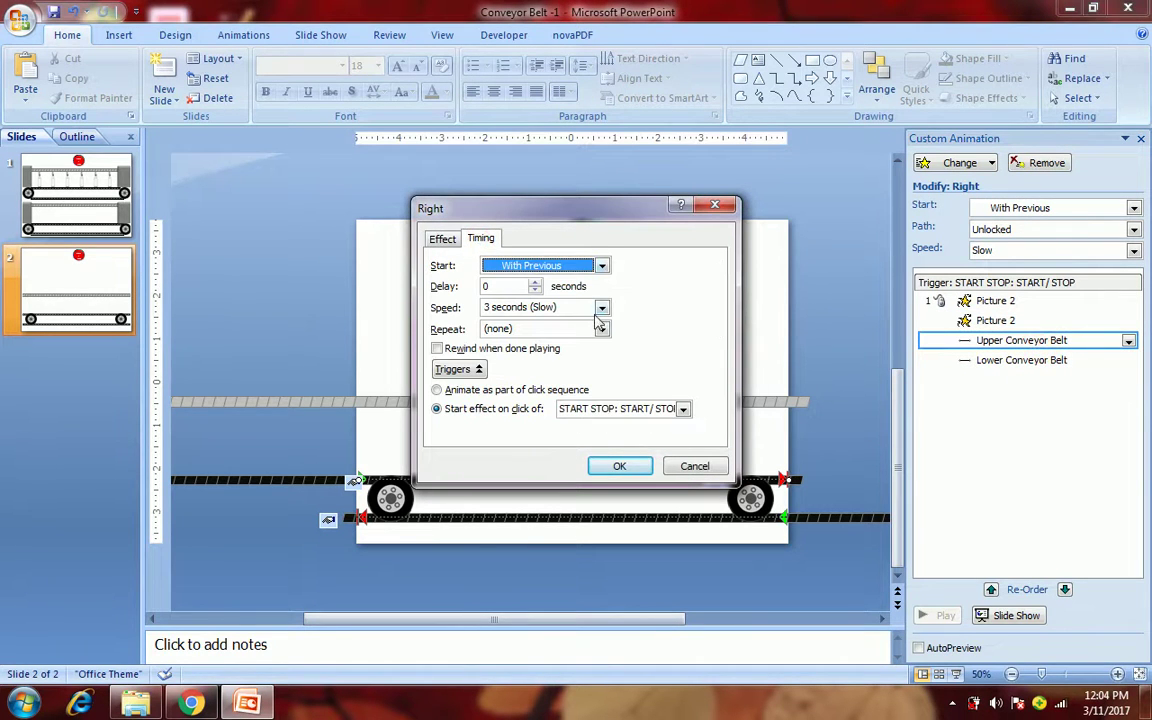
pyautogui.click(602, 330)
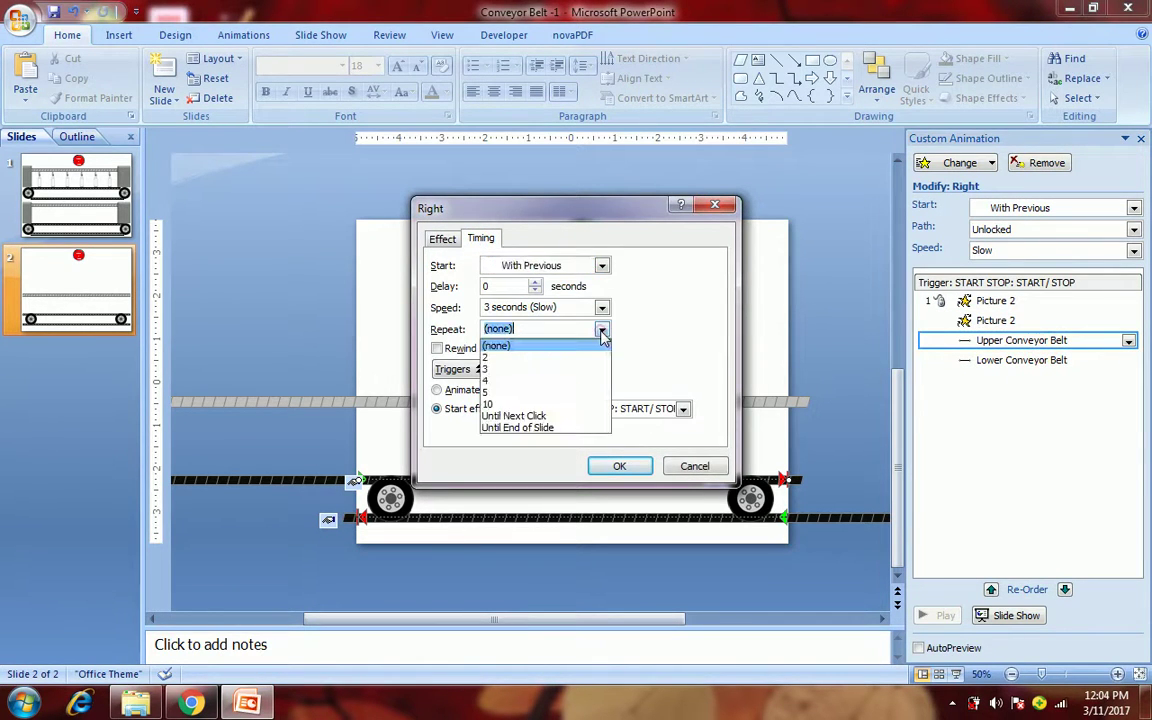
pyautogui.click(560, 414)
pyautogui.click(616, 466)
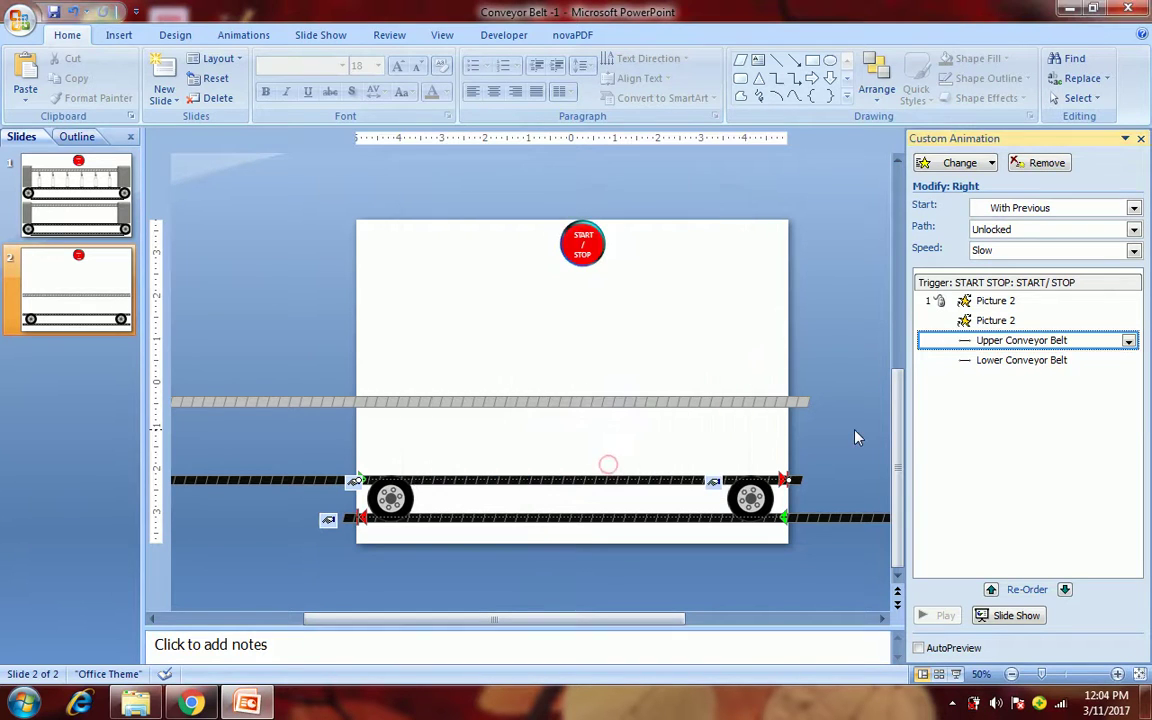
# - Set the lower belt motion to repeat Until Next Click with smooth start and end off
pyautogui.click(970, 361)
pyautogui.doubleClick(970, 361)
pyautogui.click(481, 240)
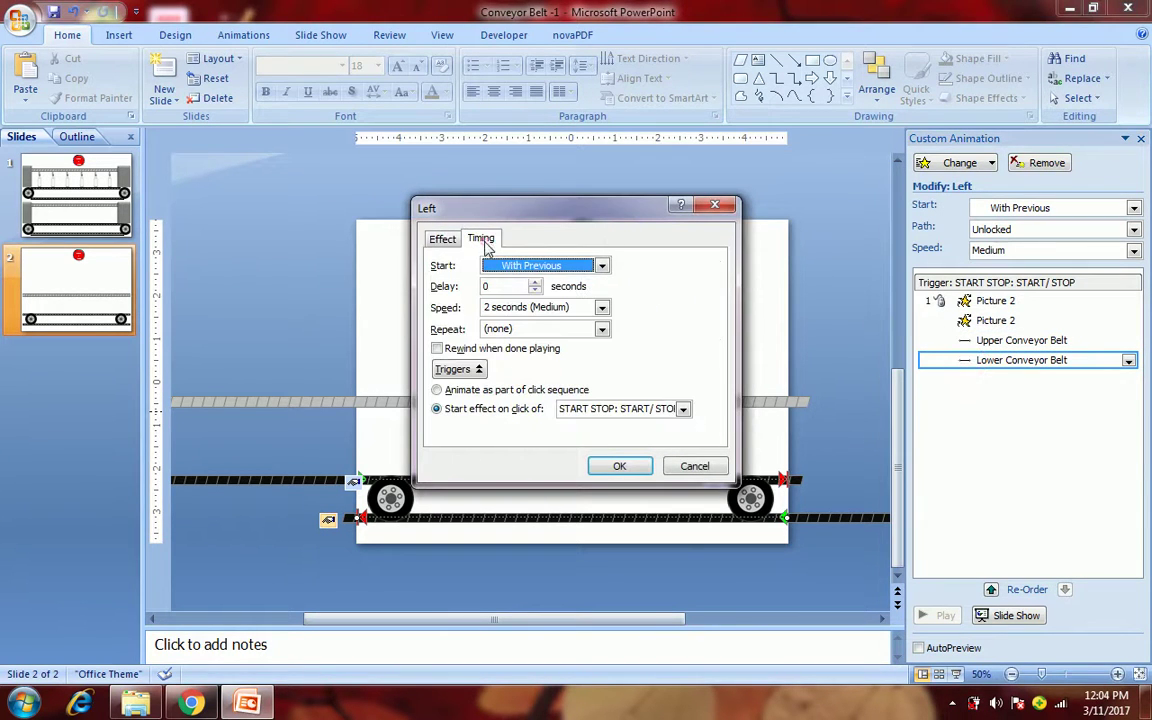
pyautogui.click(553, 329)
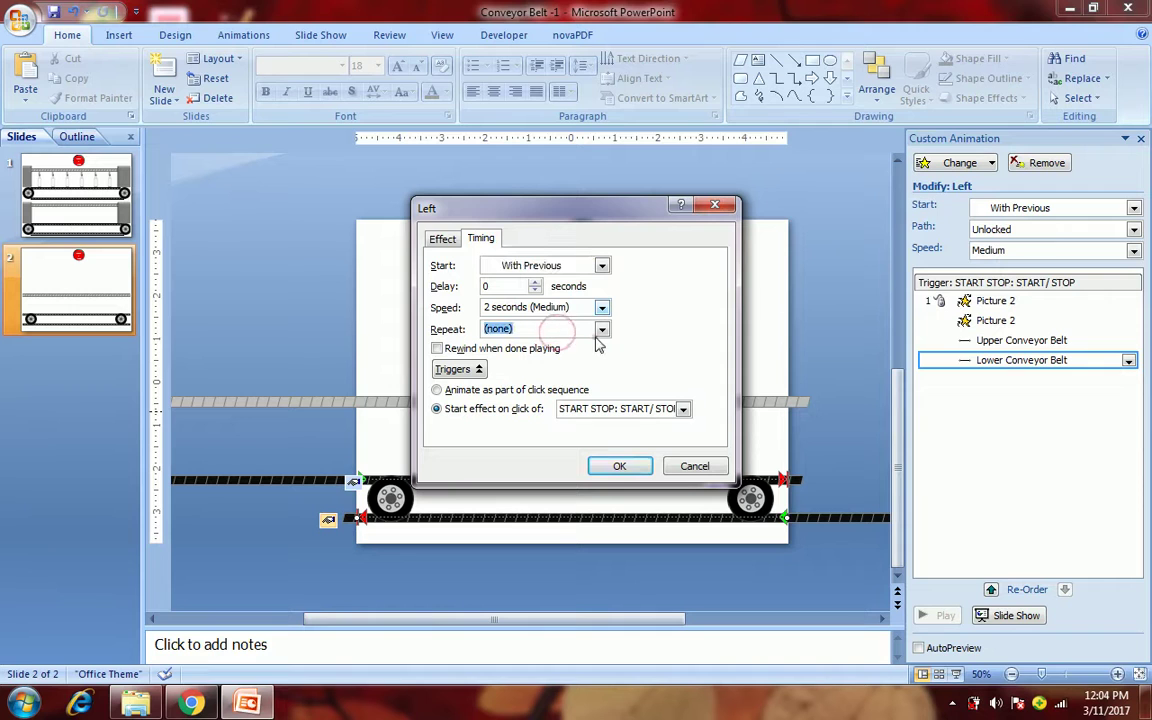
pyautogui.click(600, 333)
pyautogui.click(545, 415)
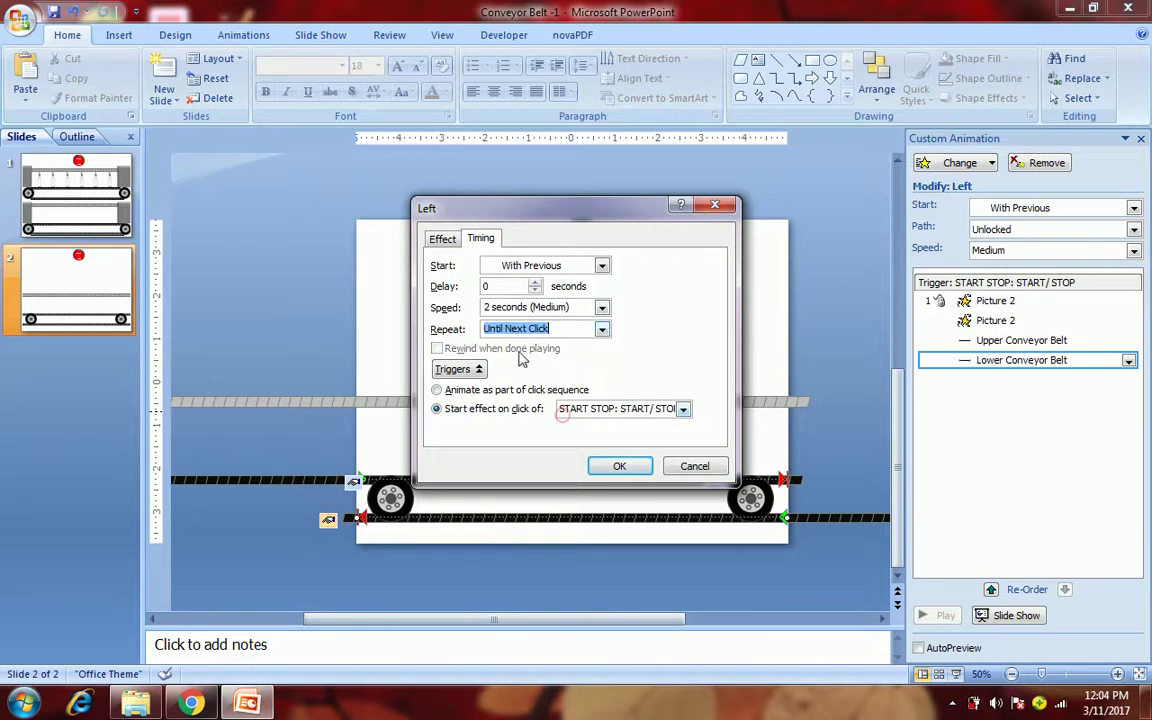
pyautogui.click(446, 242)
pyautogui.click(447, 302)
pyautogui.click(608, 304)
pyautogui.click(619, 466)
# - Turn off smooth start and smooth end for the upper belt motion
pyautogui.doubleClick(945, 341)
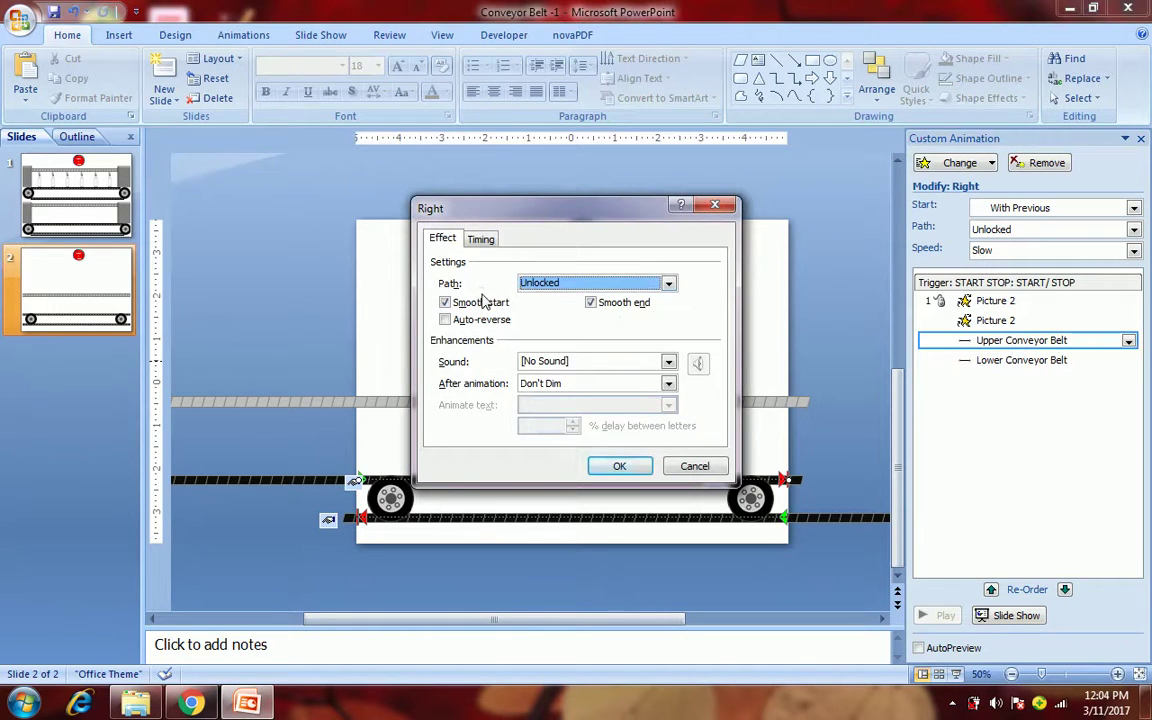
pyautogui.click(478, 302)
pyautogui.click(598, 304)
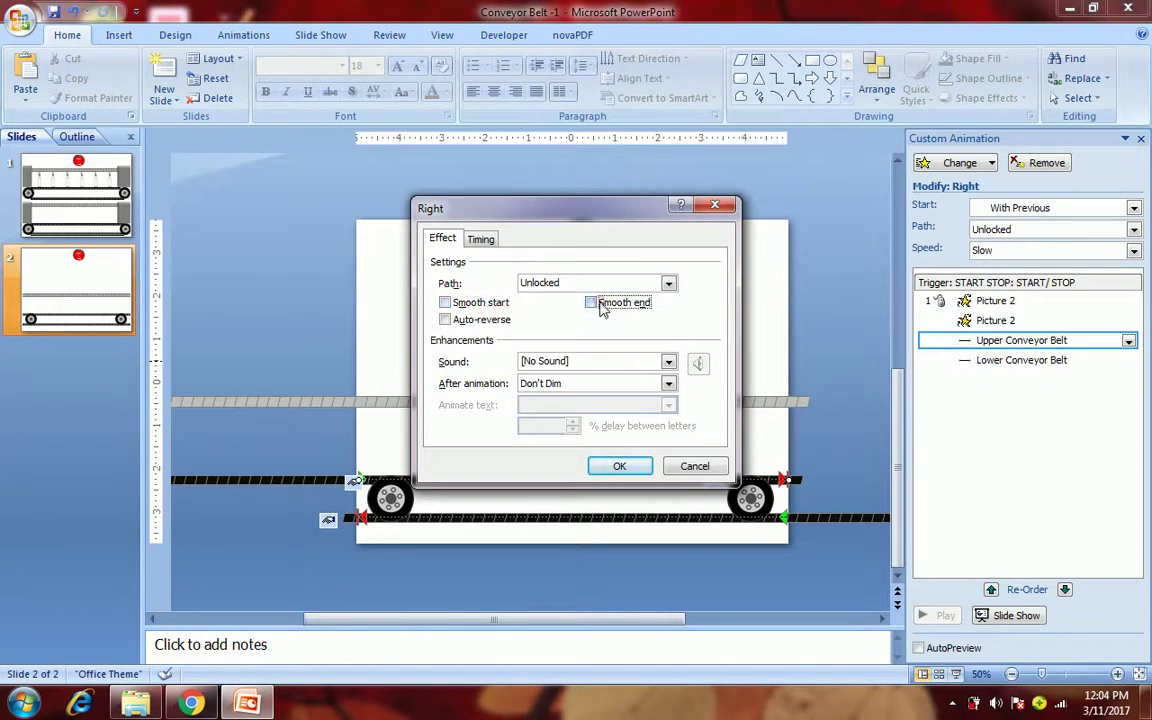
pyautogui.click(619, 466)
# - Set the second wheel spin to repeat Until Next Click
pyautogui.click(1020, 320)
pyautogui.doubleClick(1020, 320)
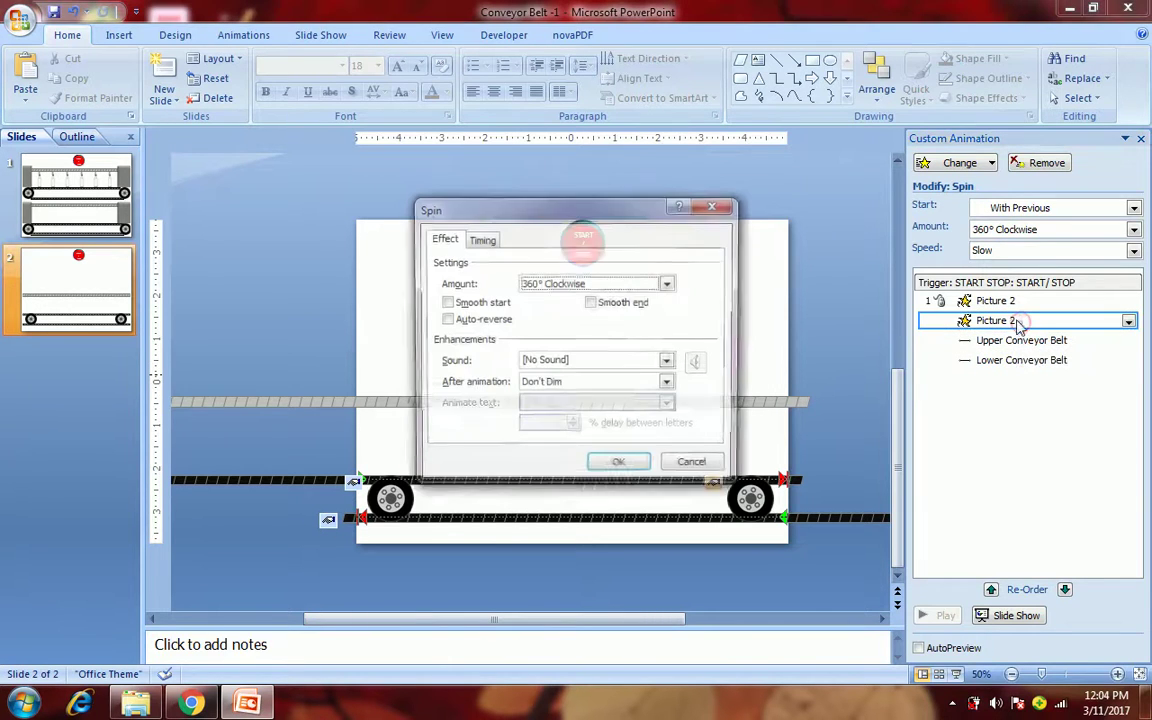
pyautogui.click(480, 239)
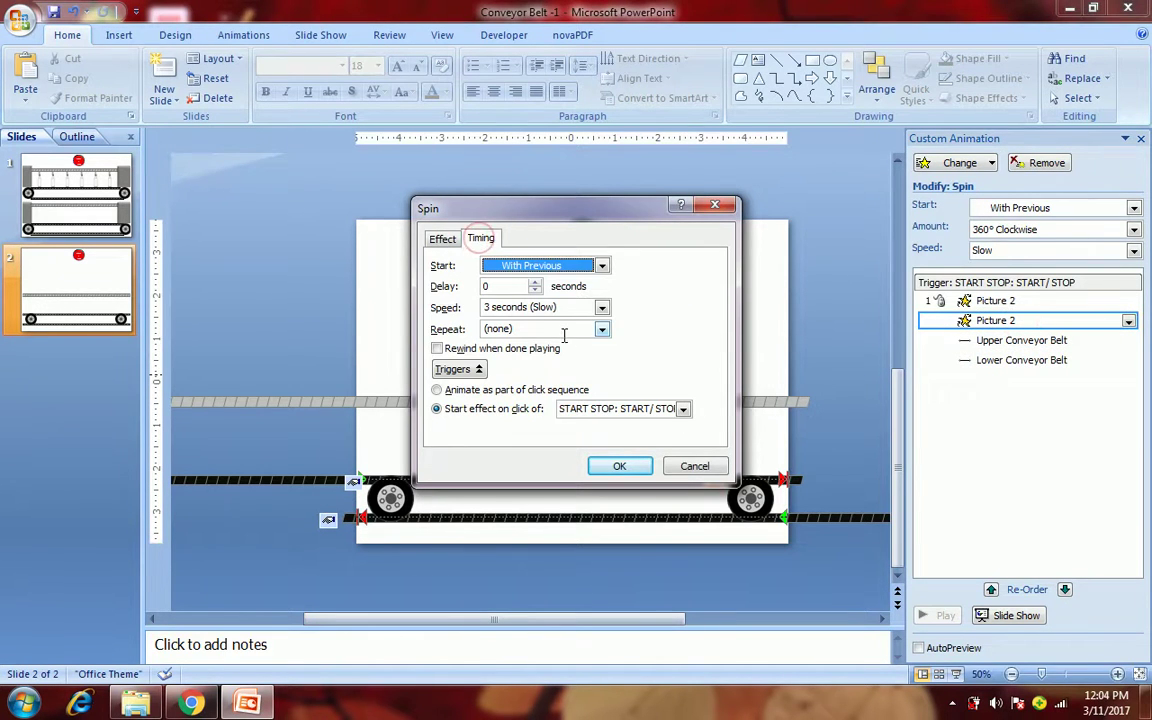
pyautogui.click(601, 331)
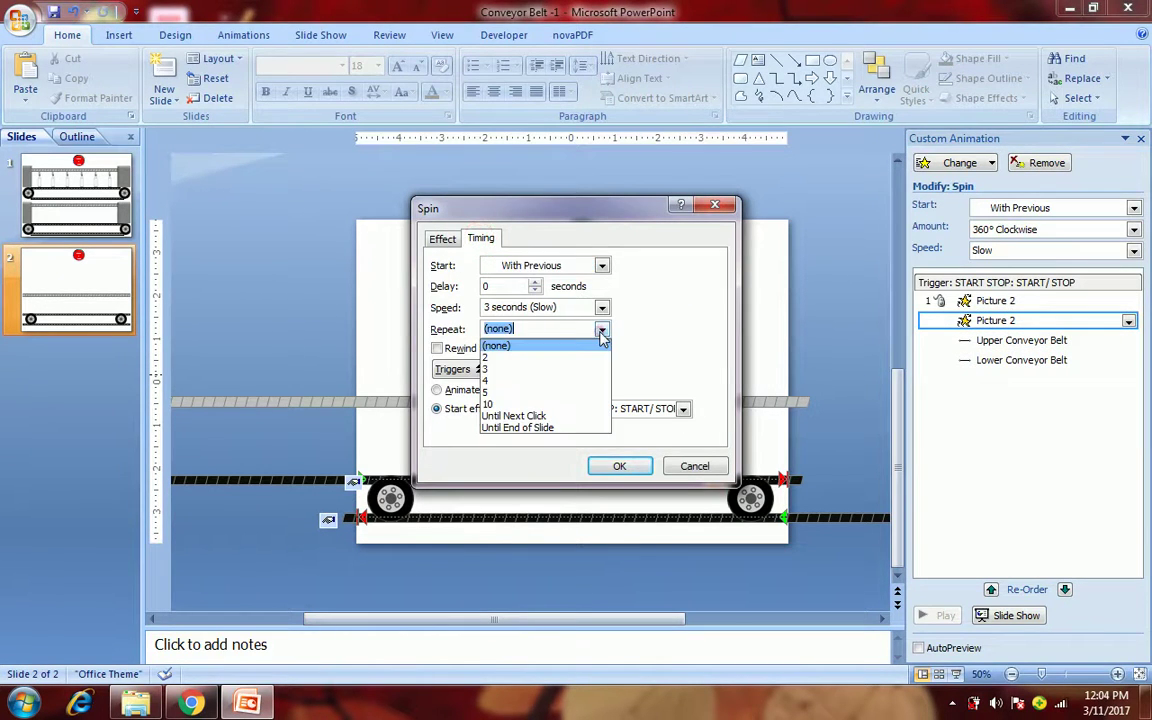
pyautogui.click(570, 417)
pyautogui.click(620, 466)
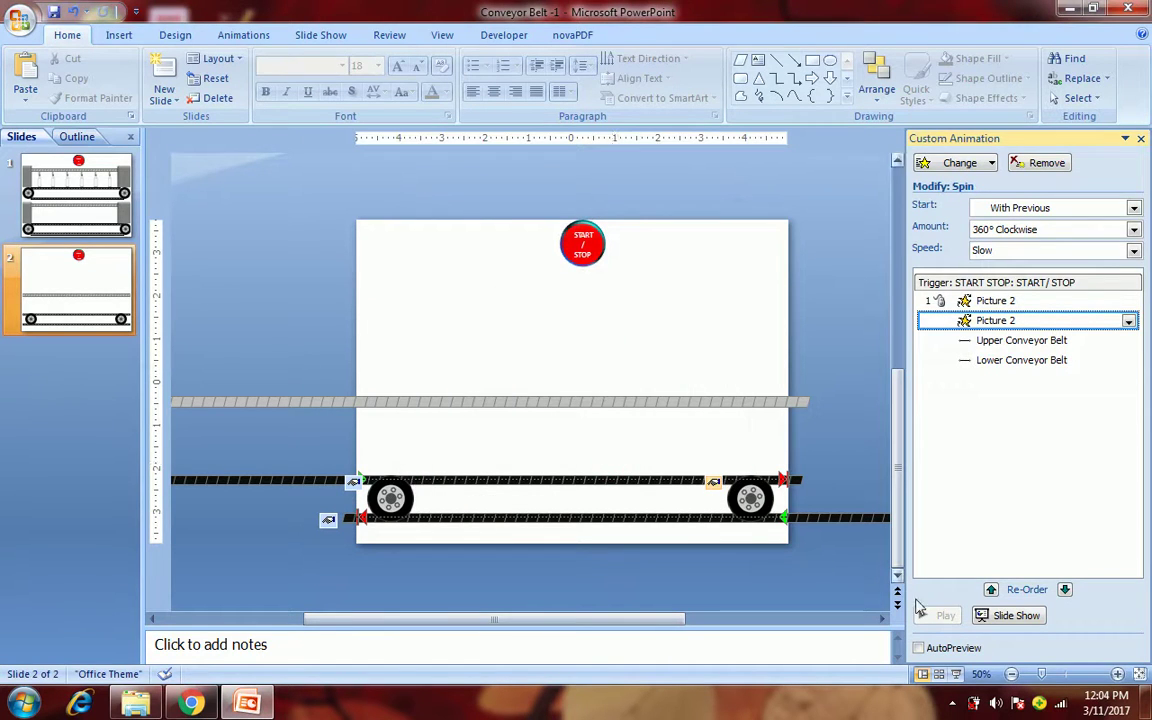
# - Test the START/STOP conveyor animation in Slide Show, then return to editing
pyautogui.click(956, 674)
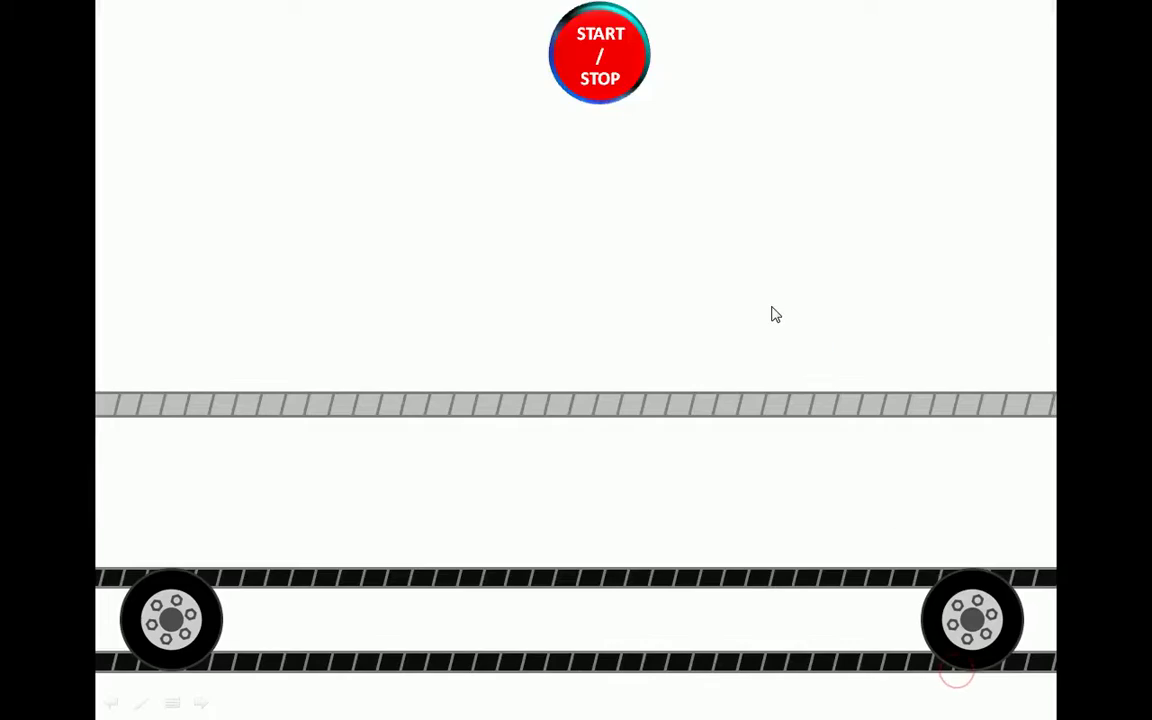
pyautogui.click(628, 86)
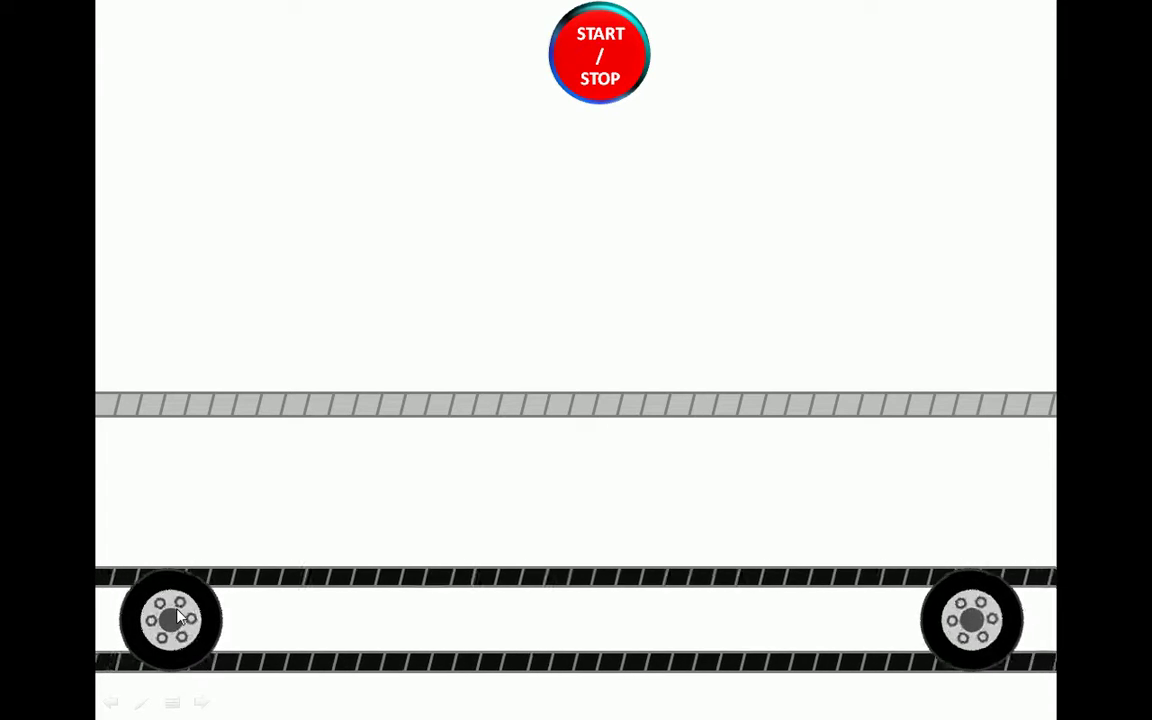
pyautogui.press('Escape')
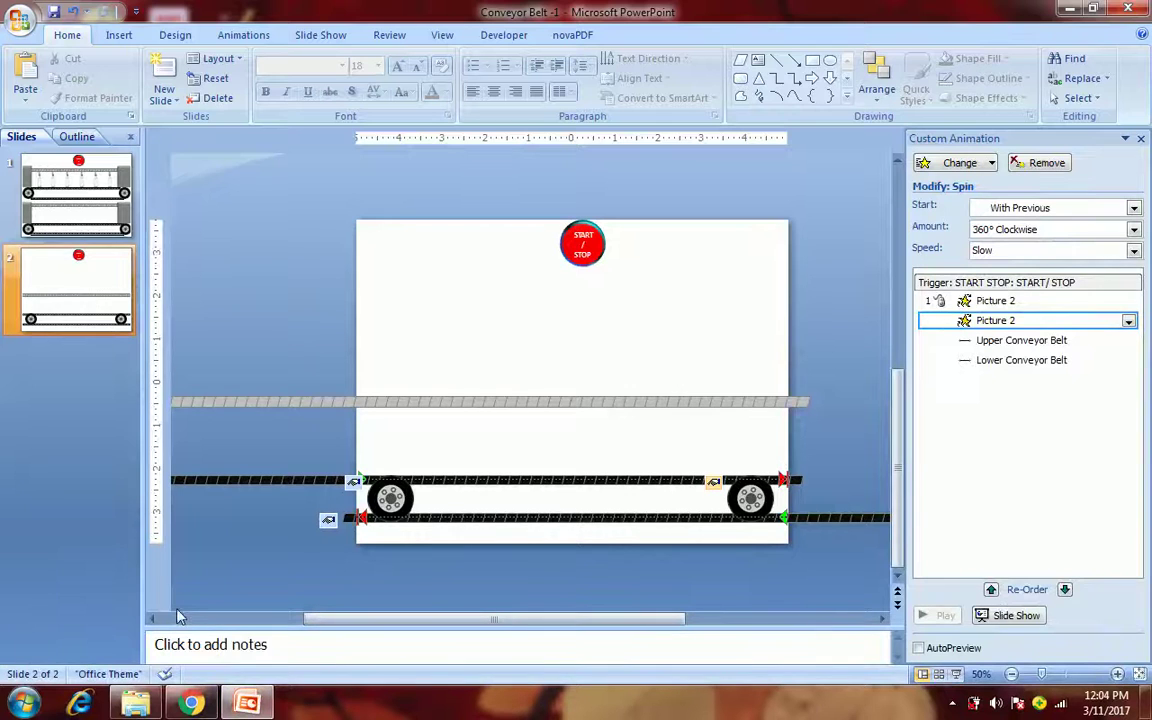
# - Set the Lower Conveyor Belt animation to Slow speed and test it in the slide show
pyautogui.click(993, 343)
pyautogui.click(990, 360)
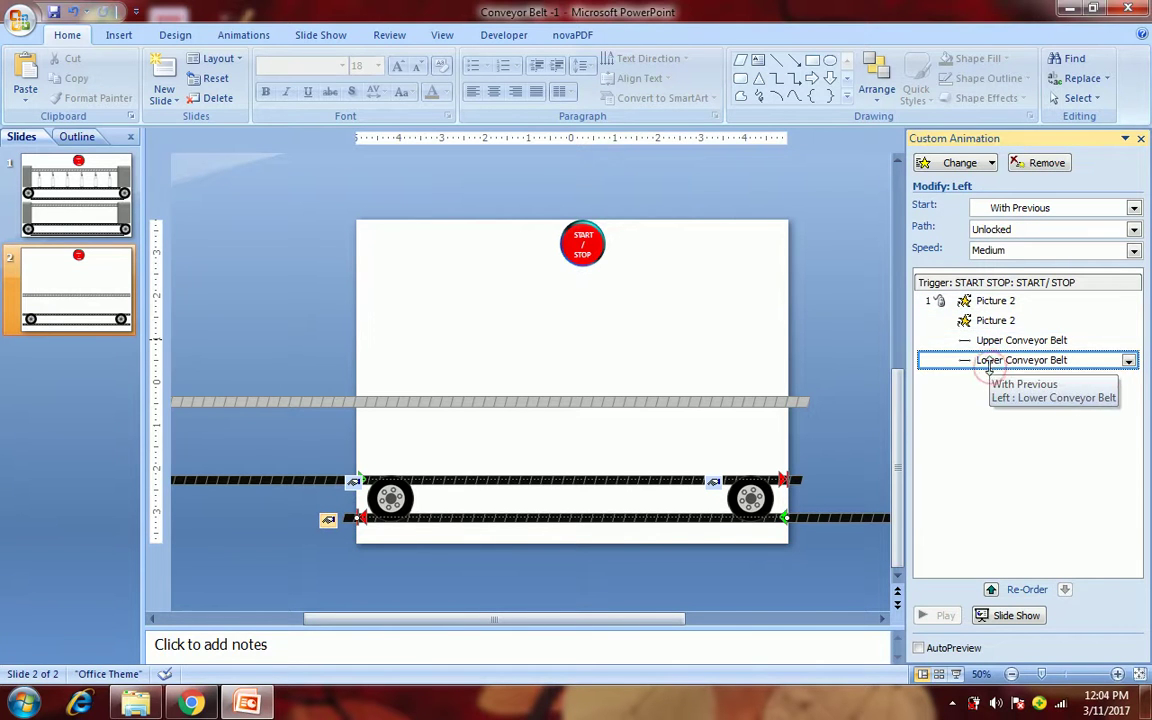
pyautogui.click(988, 252)
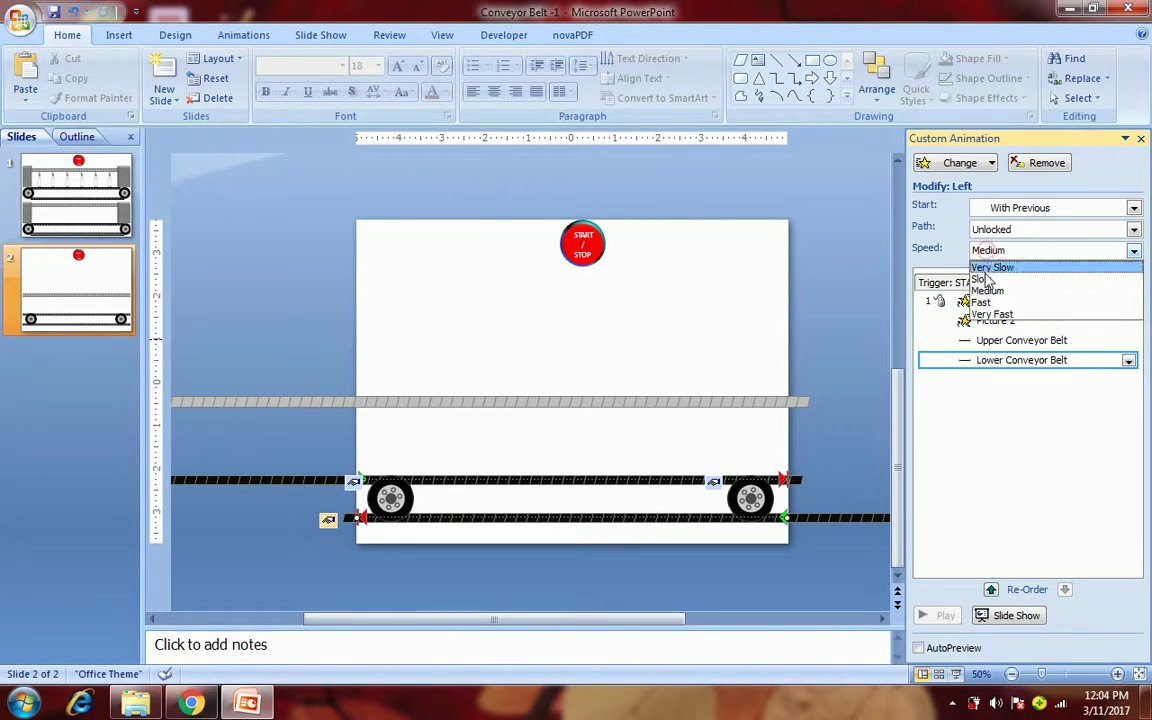
pyautogui.click(985, 276)
pyautogui.click(986, 341)
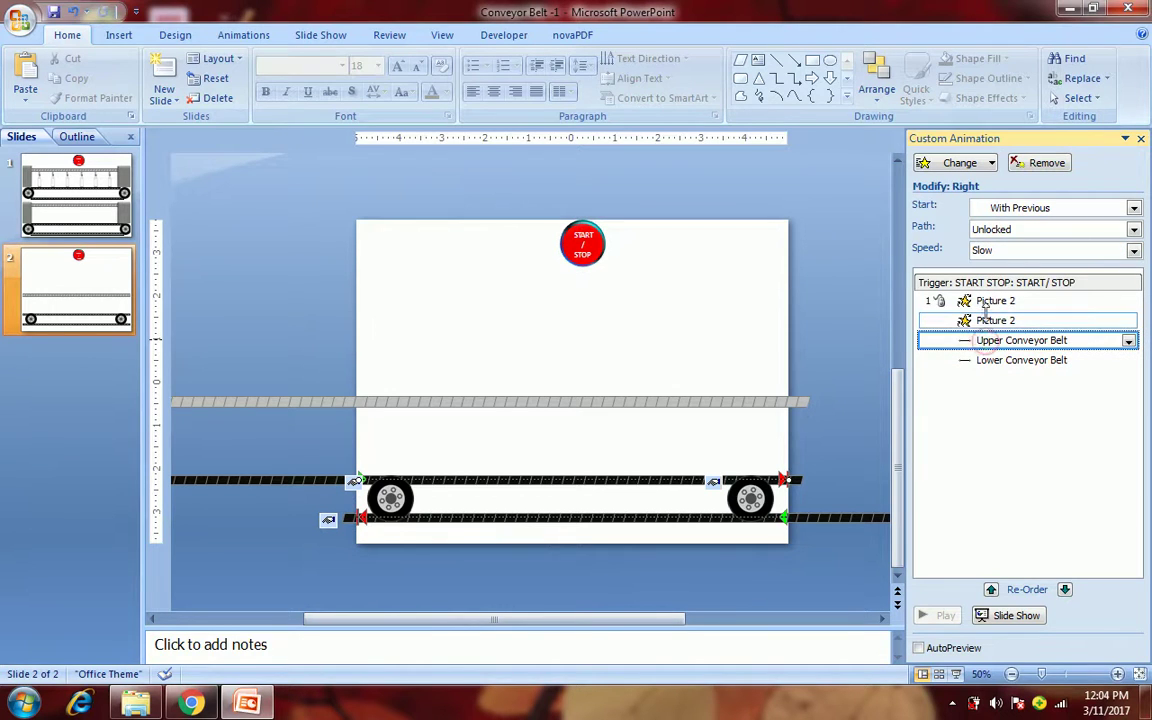
pyautogui.click(986, 320)
pyautogui.click(986, 301)
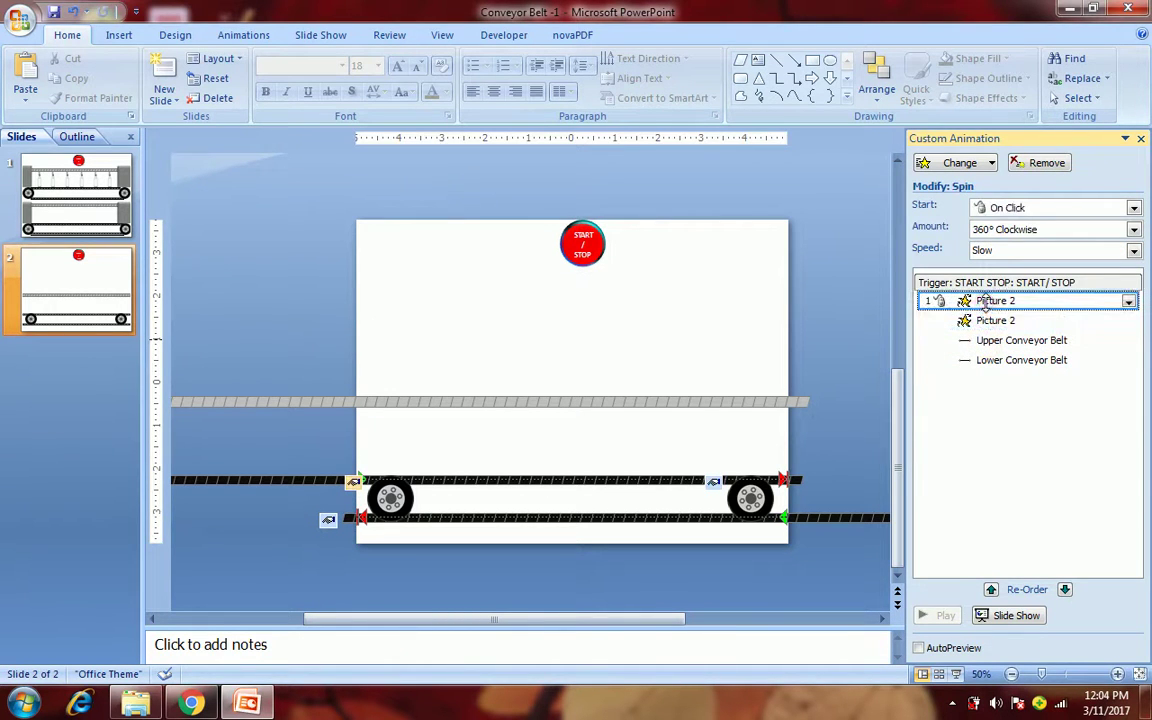
pyautogui.click(956, 676)
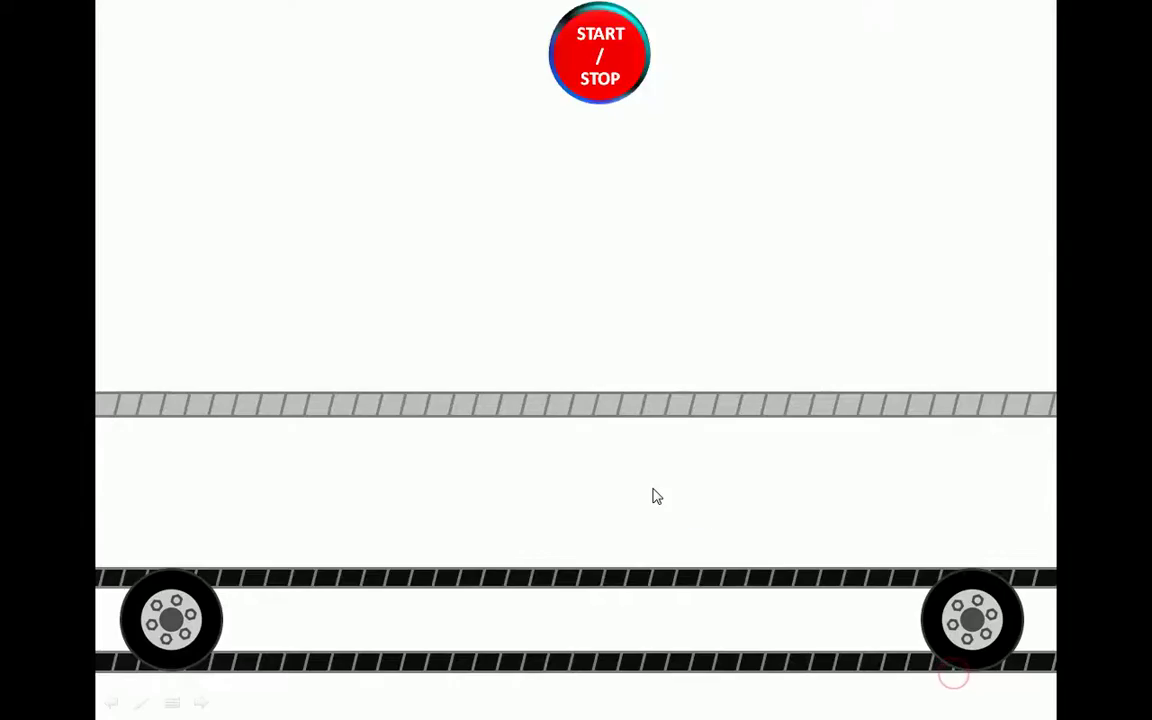
pyautogui.click(601, 74)
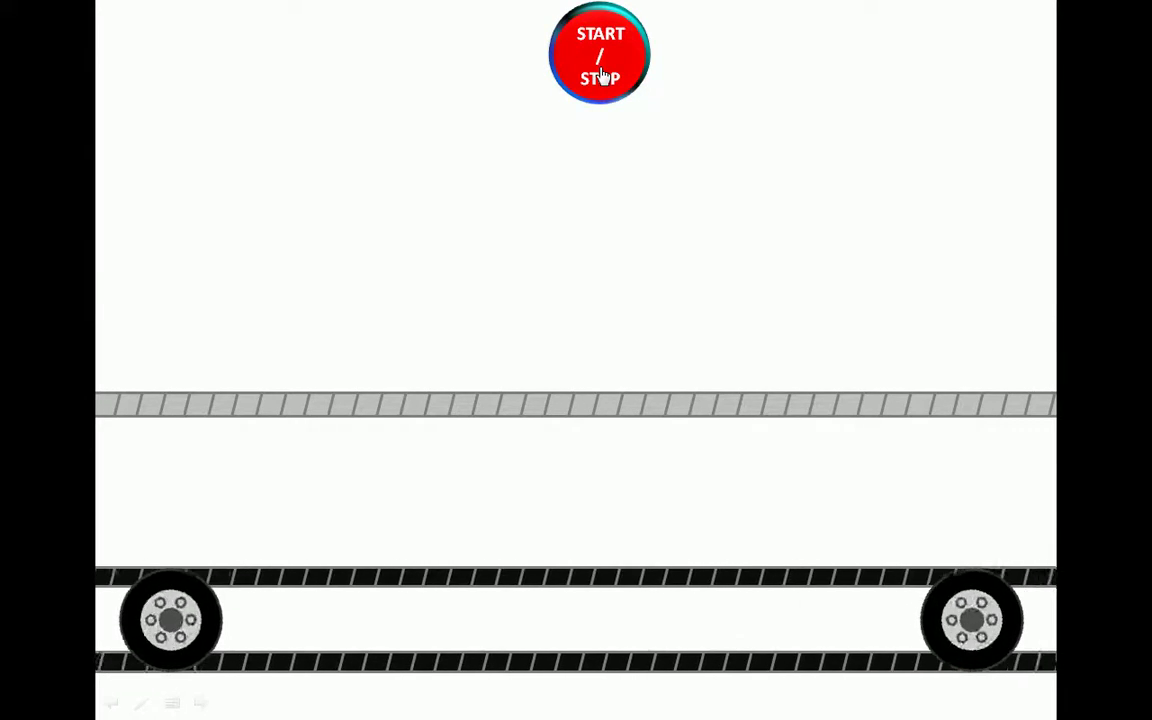
pyautogui.press('Escape')
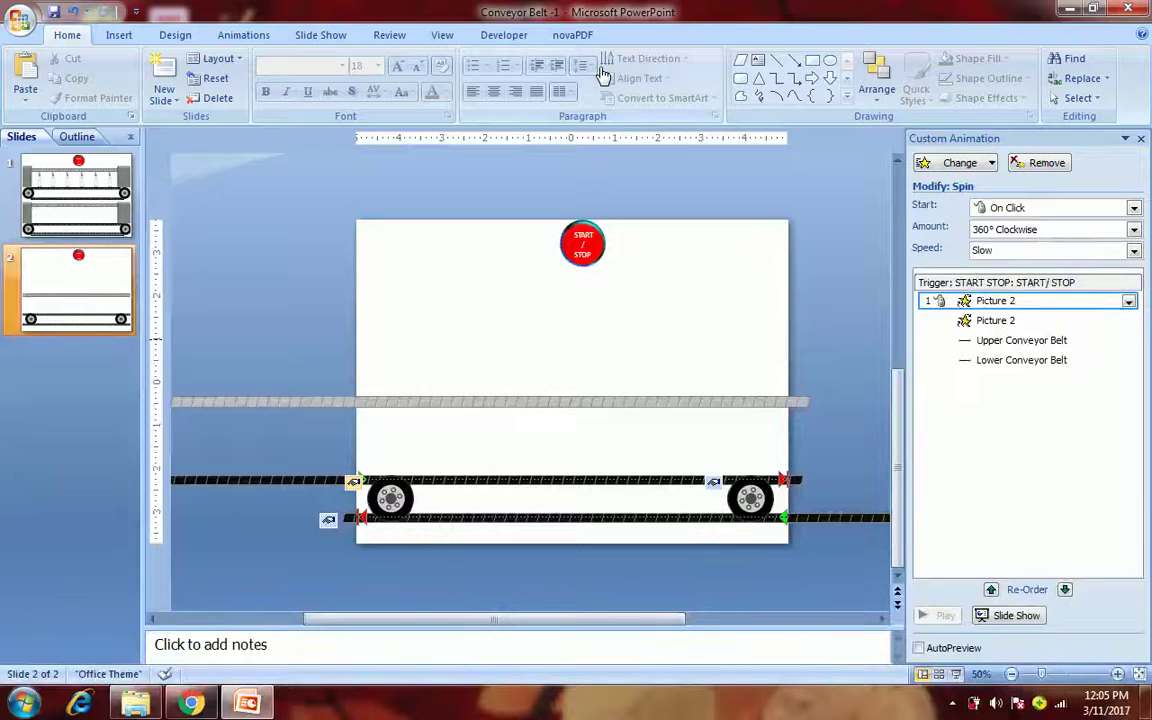
# - Set both Picture 2 wheel Spin effects to Medium speed and preview them in the show
pyautogui.click(1036, 252)
pyautogui.click(1022, 291)
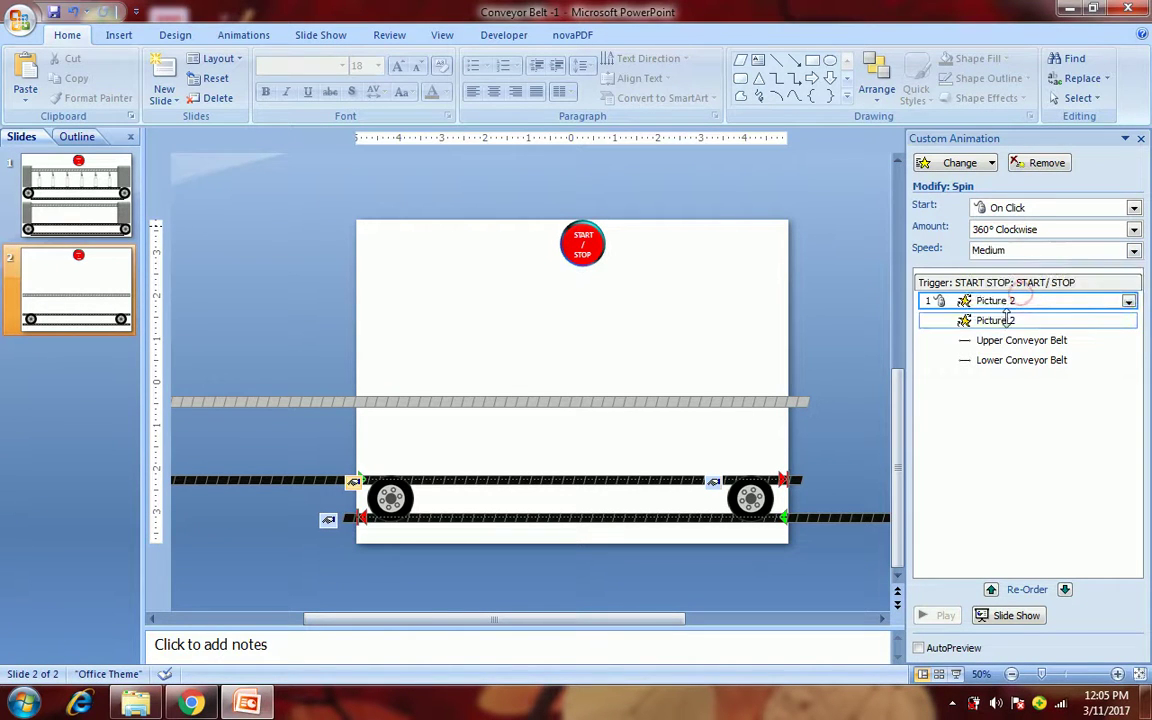
pyautogui.click(990, 320)
pyautogui.click(1016, 252)
pyautogui.click(1012, 292)
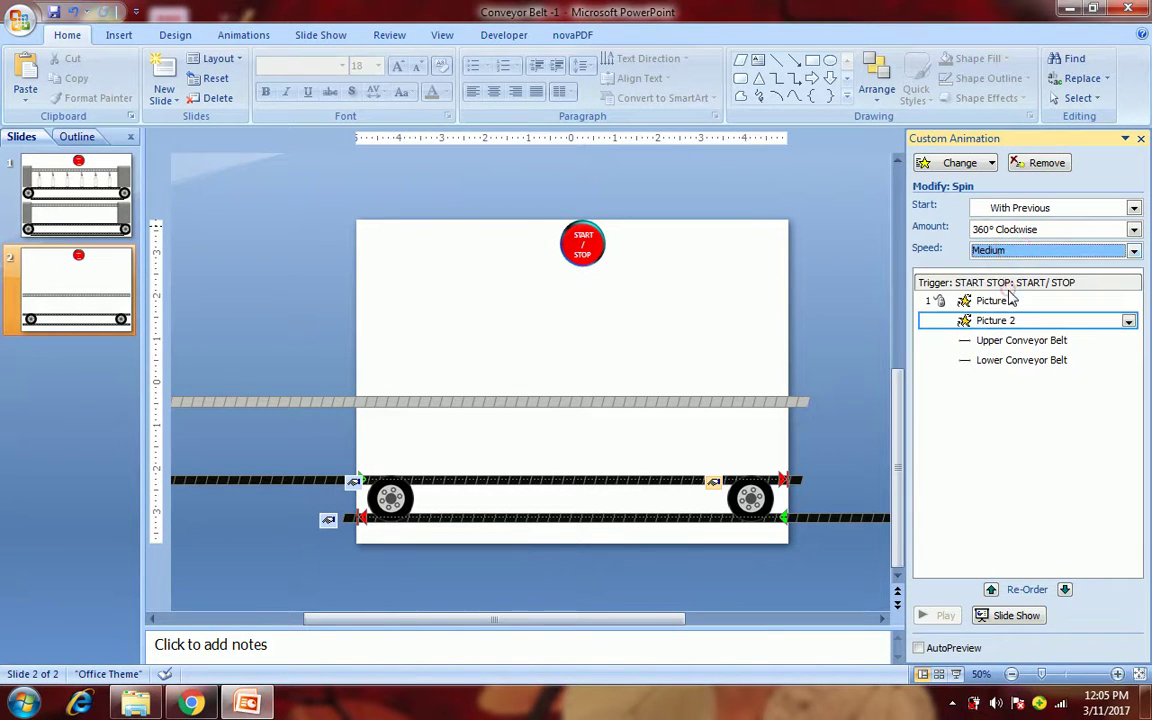
pyautogui.click(957, 676)
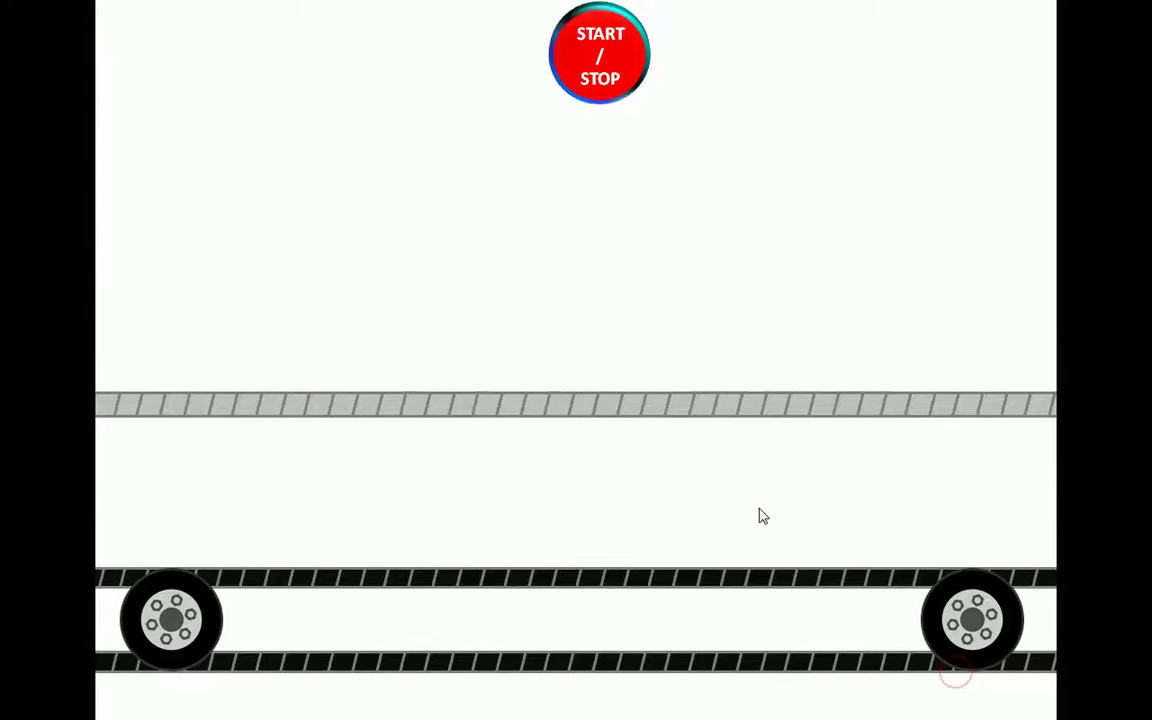
pyautogui.click(589, 93)
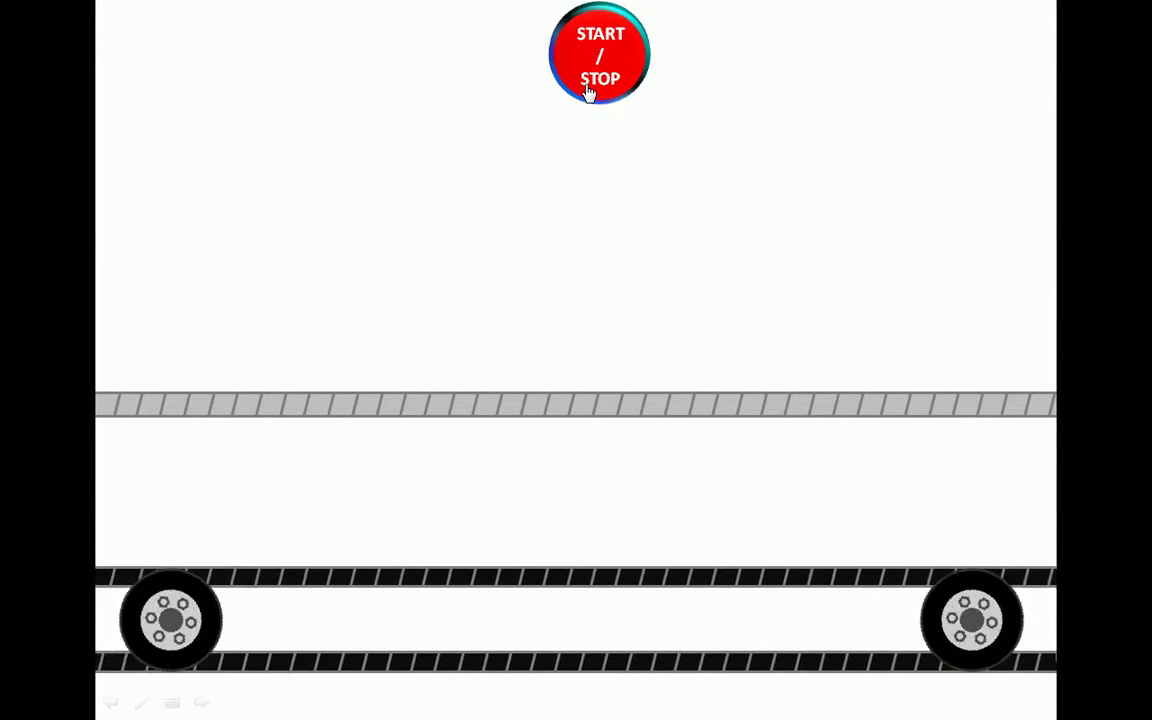
pyautogui.press('Escape')
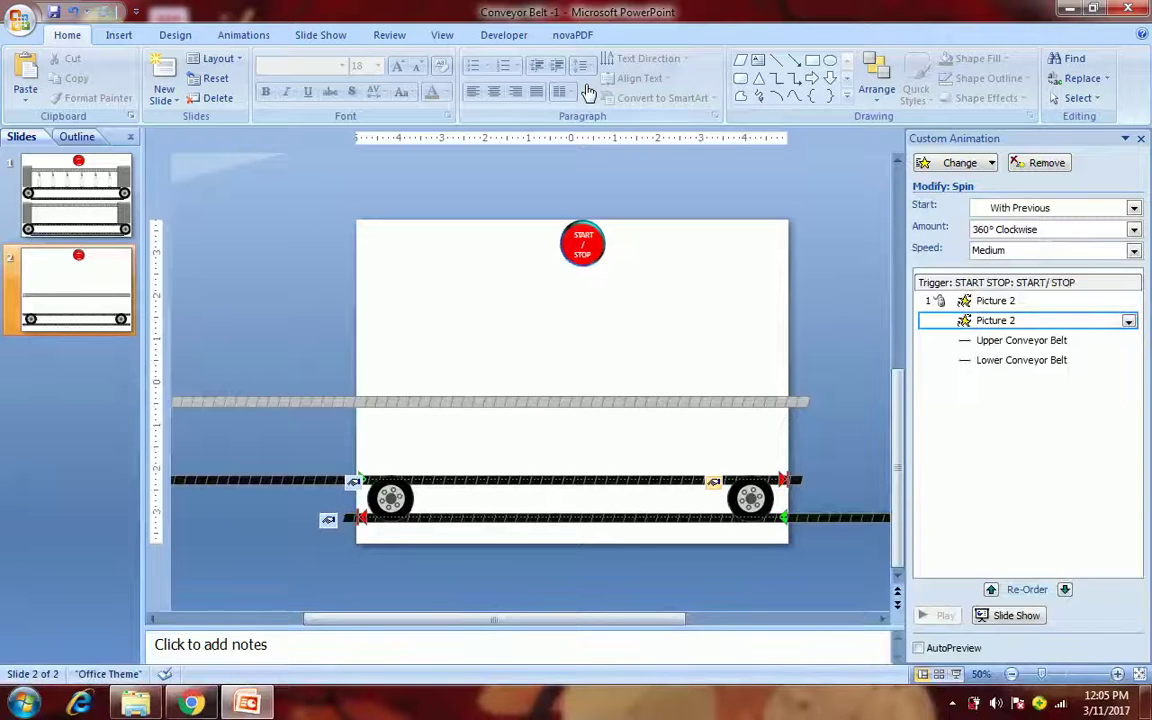
# - Add a Right motion path to the upper grey belt, extended to the slide's right edge
pyautogui.click(296, 403)
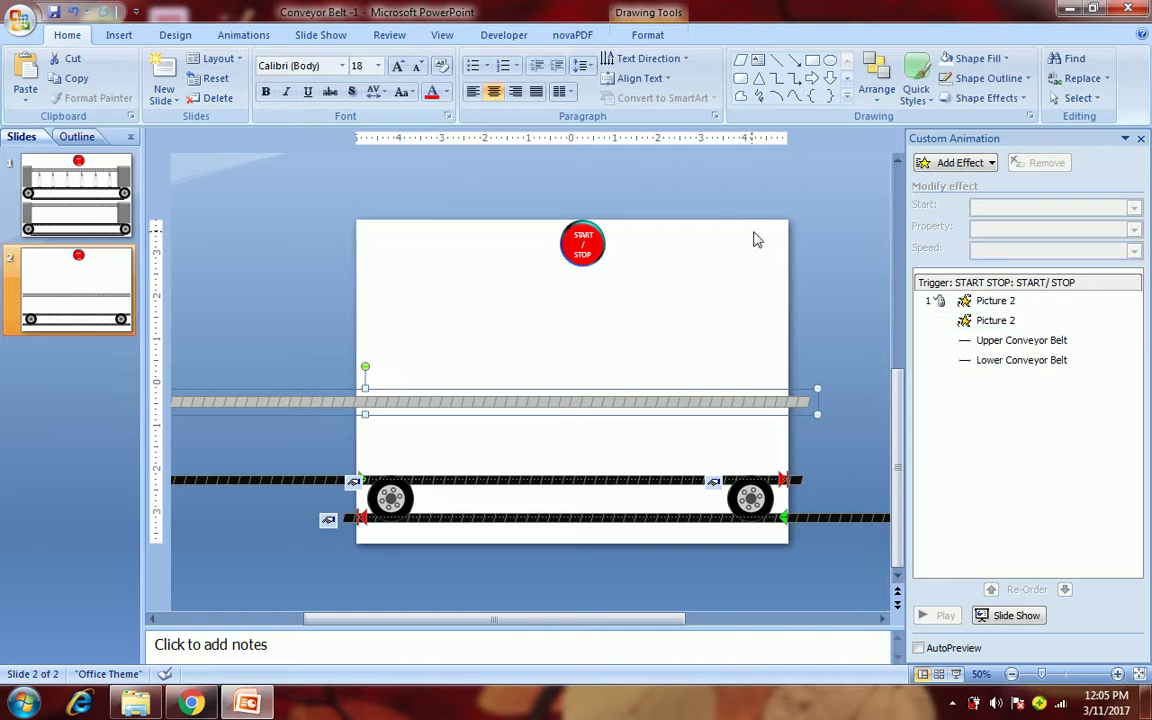
pyautogui.click(955, 162)
pyautogui.moveTo(935, 250)
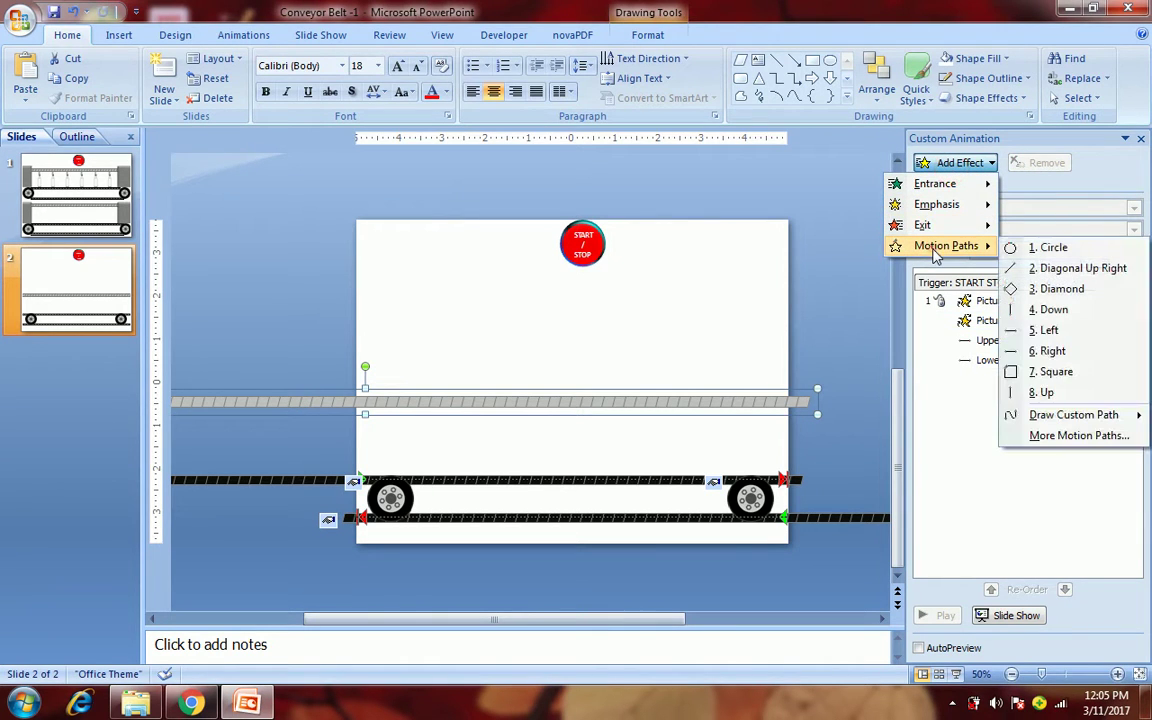
pyautogui.click(1067, 352)
pyautogui.click(467, 403)
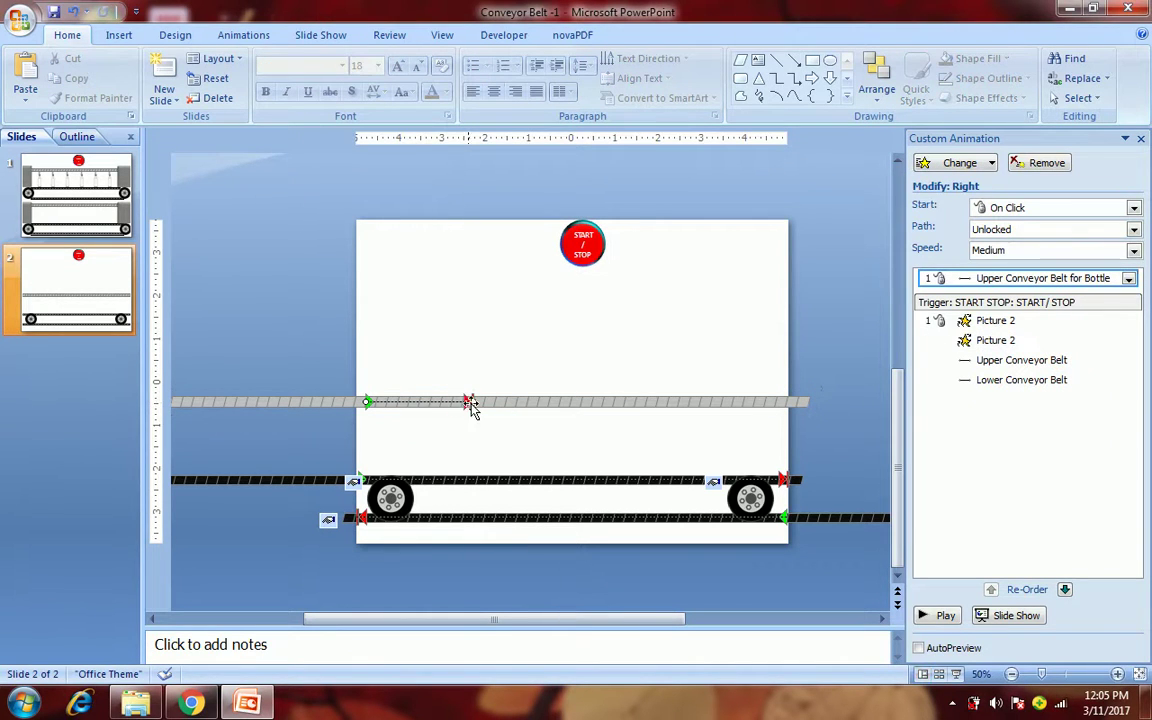
pyautogui.moveTo(684, 415); pyautogui.dragTo(788, 402)
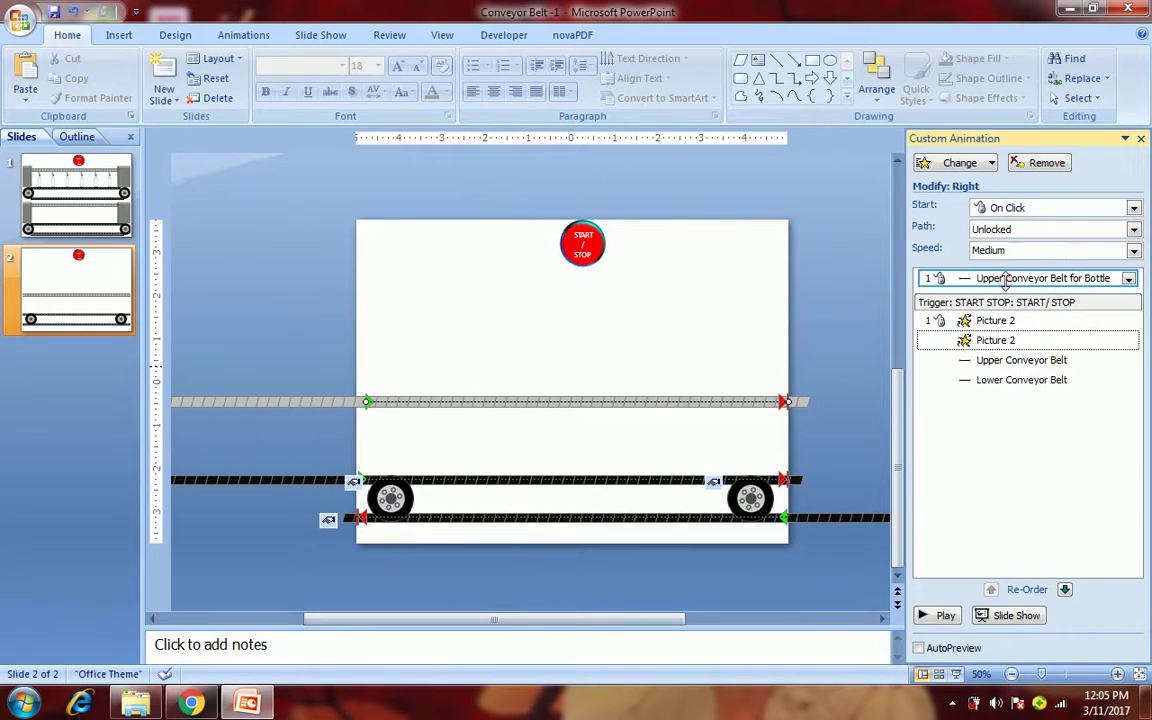
# - Turn off smooth start and smooth end for the belt's Right motion
pyautogui.doubleClick(1005, 280)
pyautogui.click(480, 305)
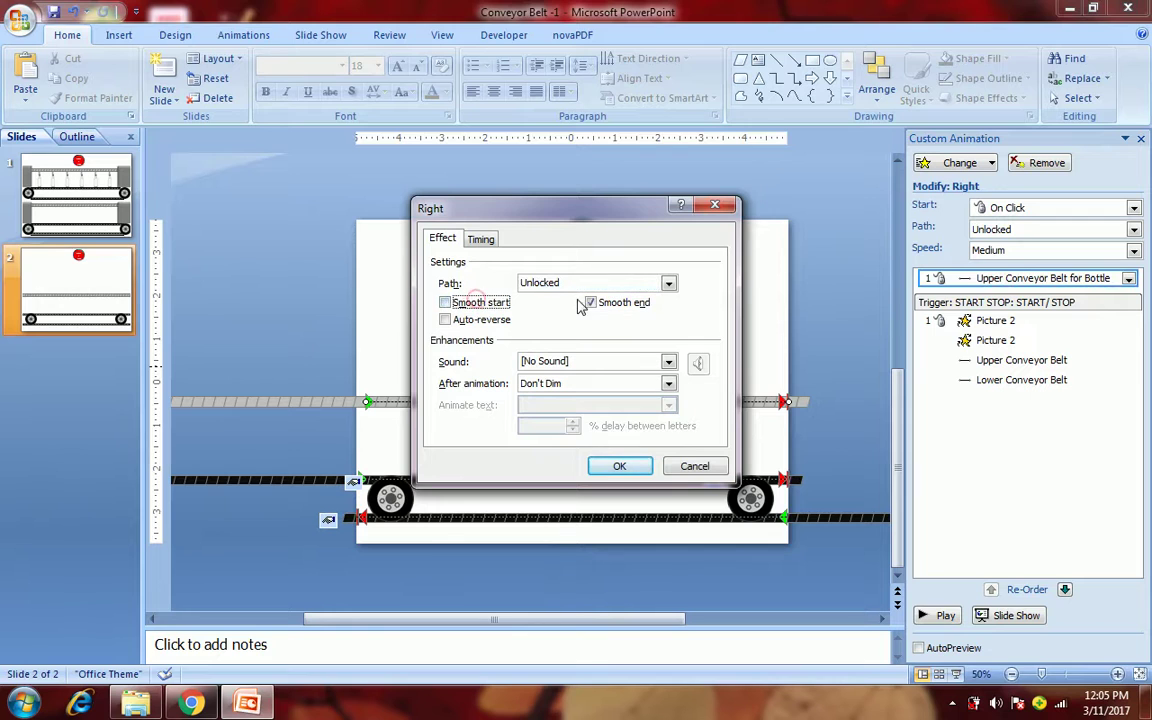
pyautogui.click(602, 310)
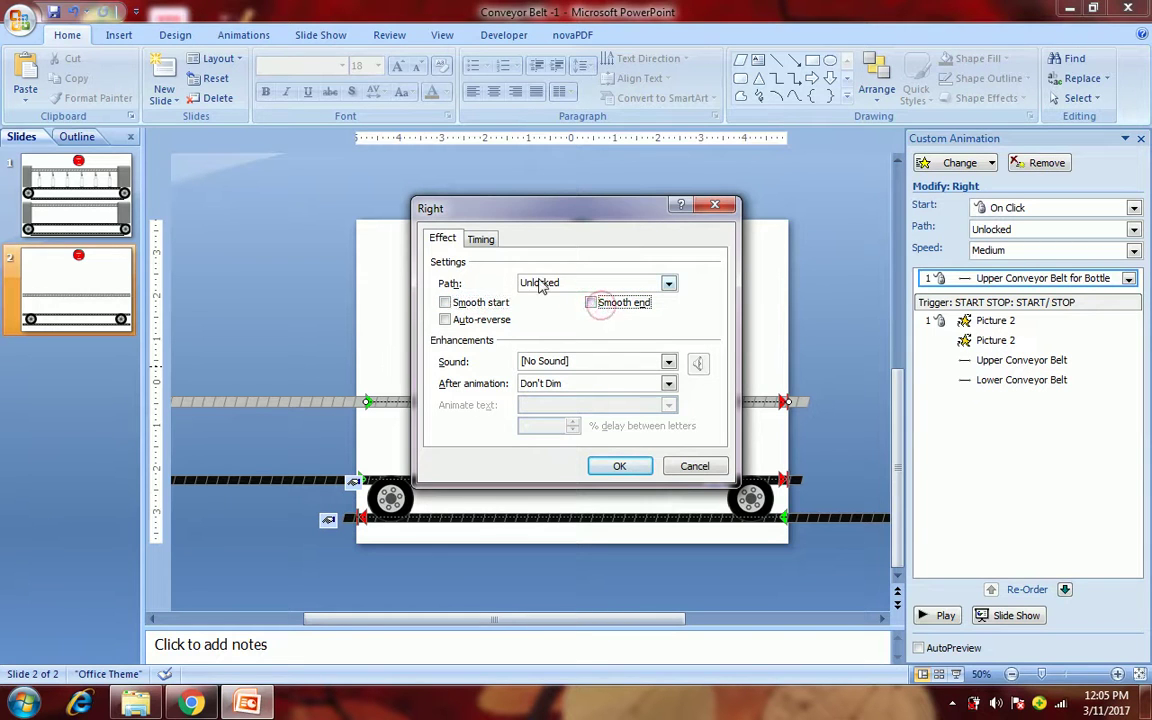
# - Make the belt motion repeat Until Next Click, triggered by the START/STOP button
pyautogui.click(483, 240)
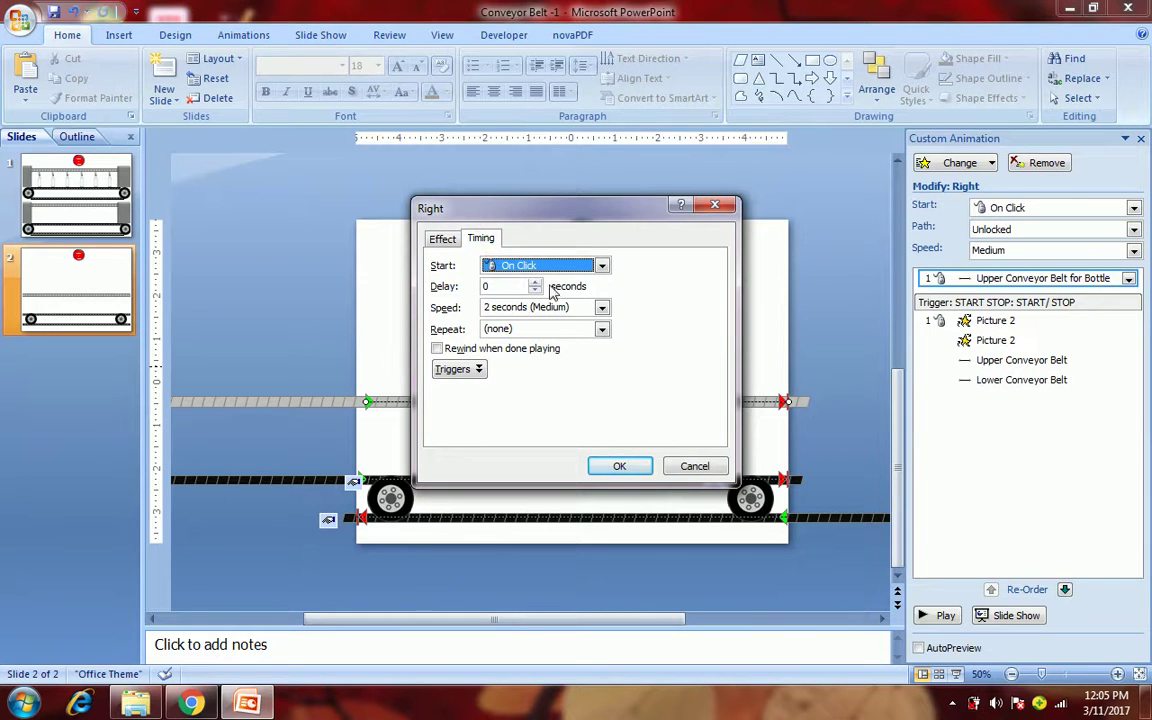
pyautogui.click(601, 331)
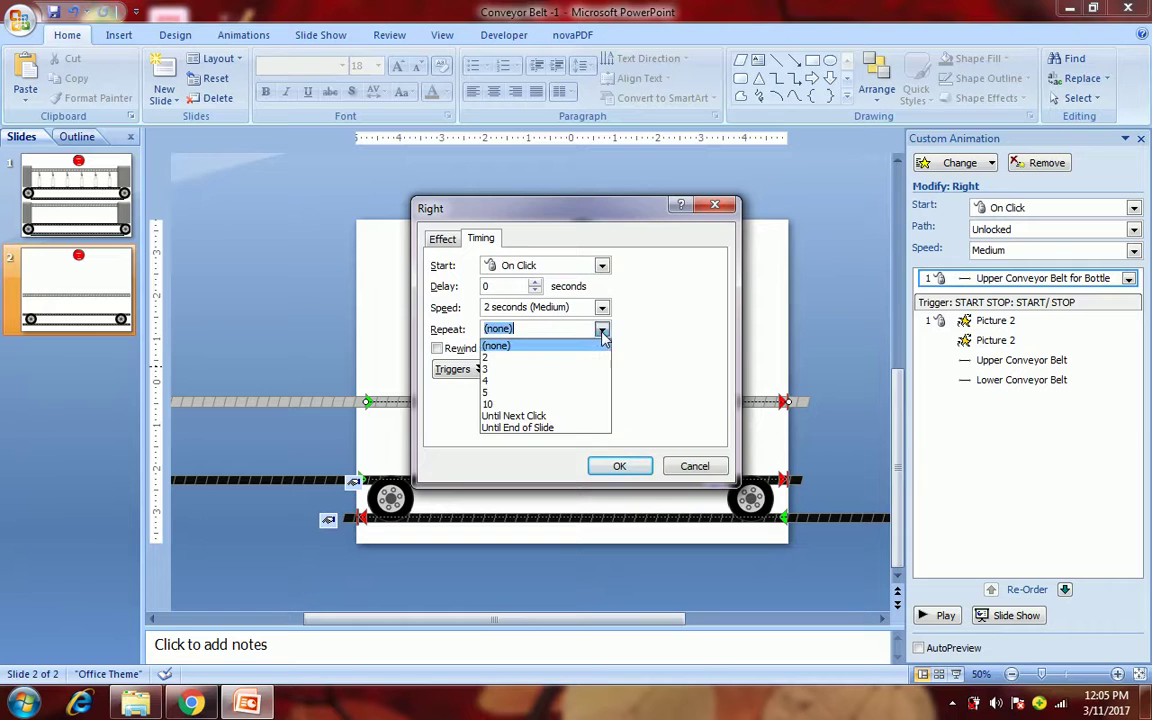
pyautogui.click(575, 415)
pyautogui.click(455, 370)
pyautogui.click(450, 410)
pyautogui.click(615, 409)
pyautogui.scroll(-1, 640, 470)
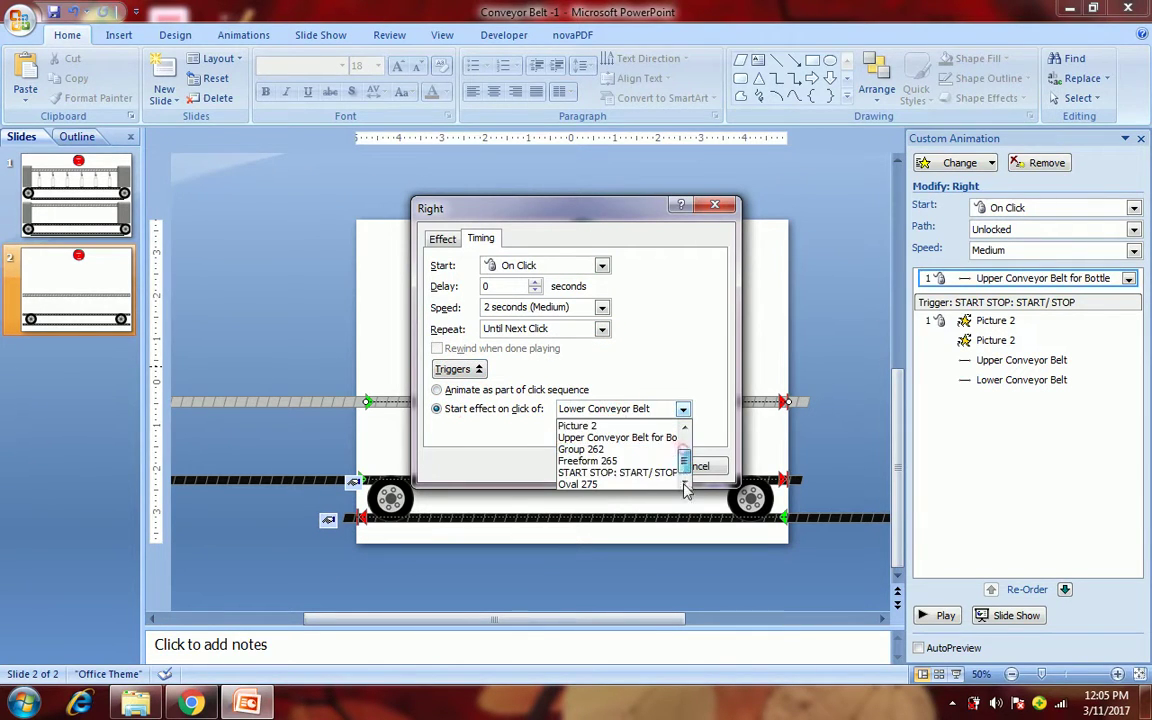
pyautogui.click(640, 474)
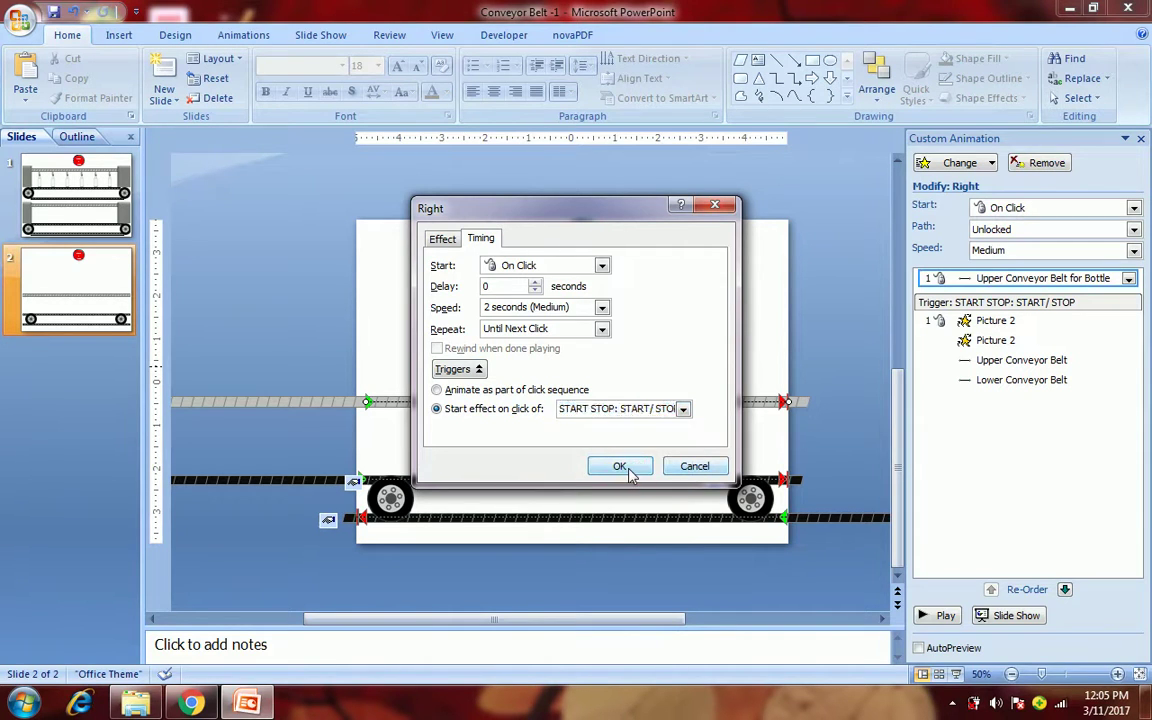
pyautogui.click(627, 467)
pyautogui.click(850, 440)
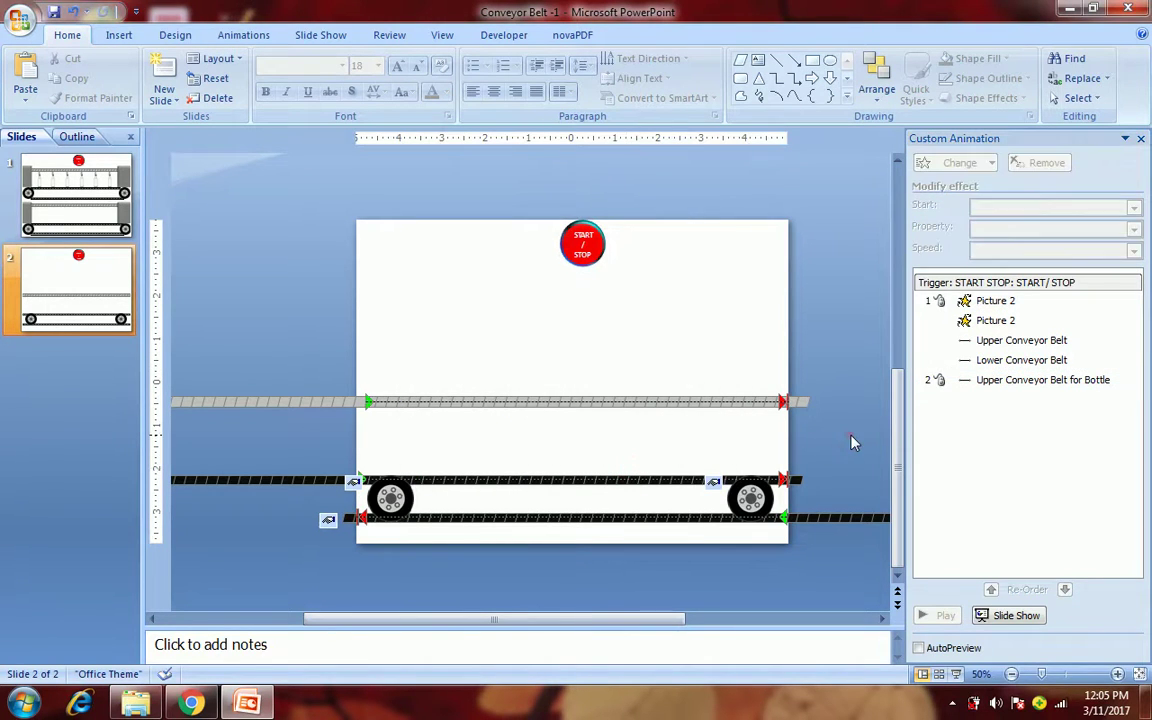
# - Preview slide 2 in the slide show
pyautogui.click(90, 275)
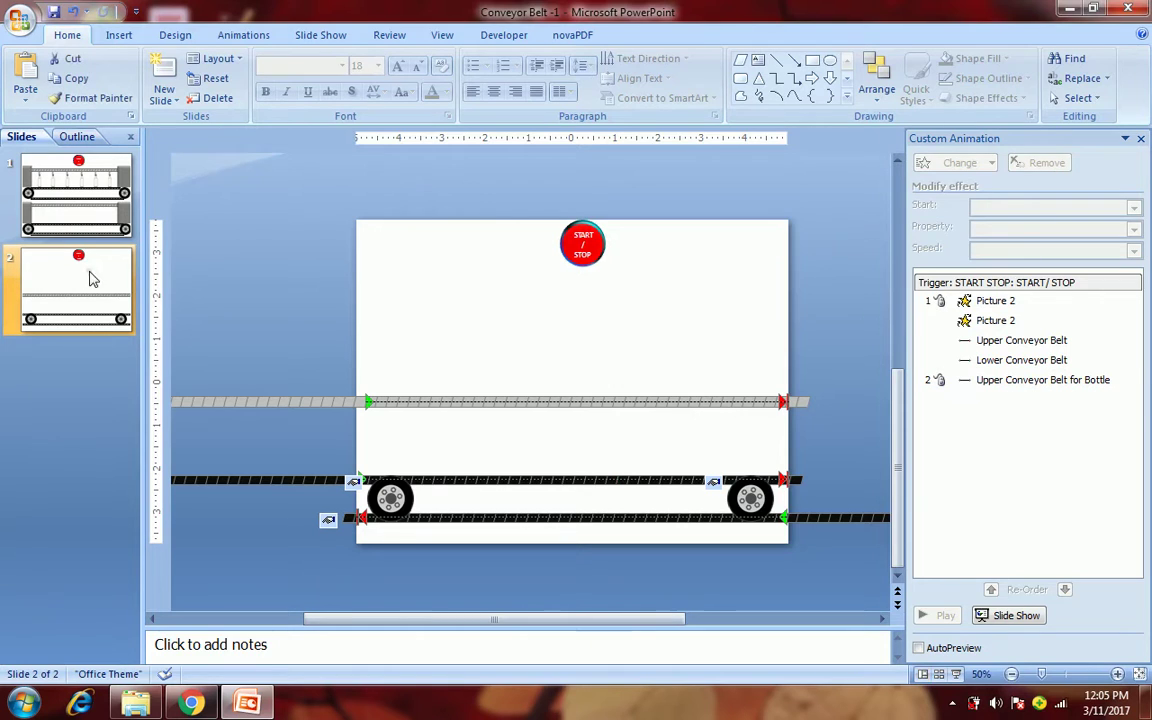
pyautogui.click(956, 676)
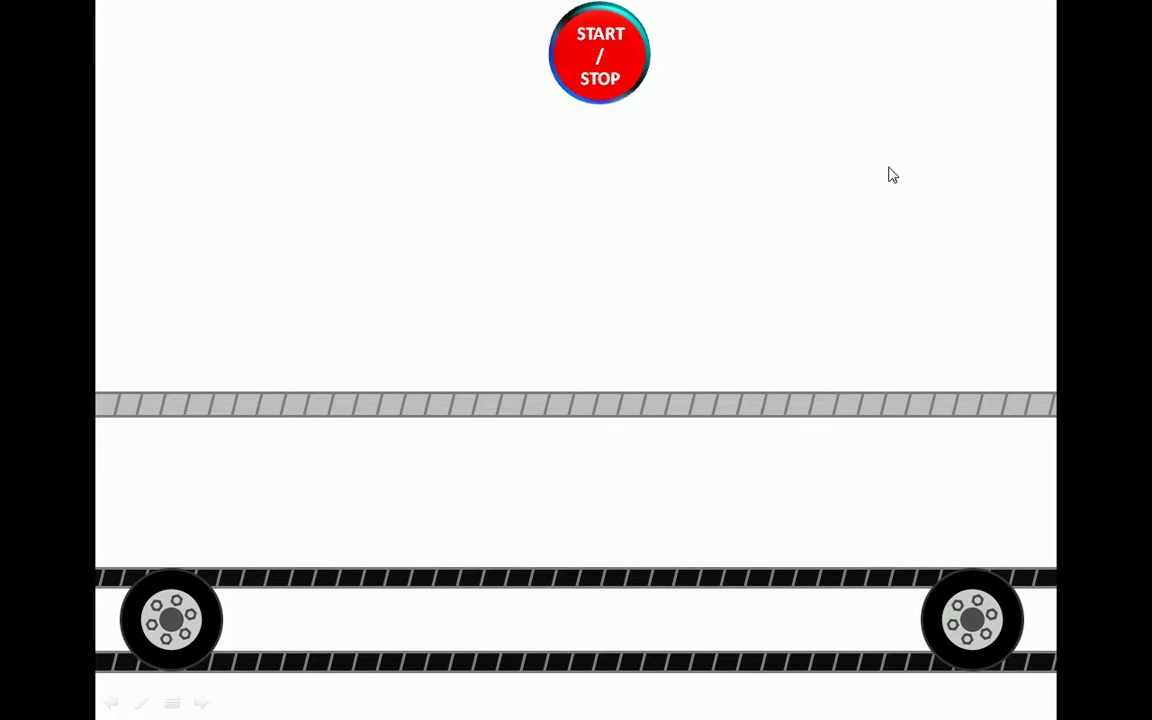
pyautogui.press('Escape')
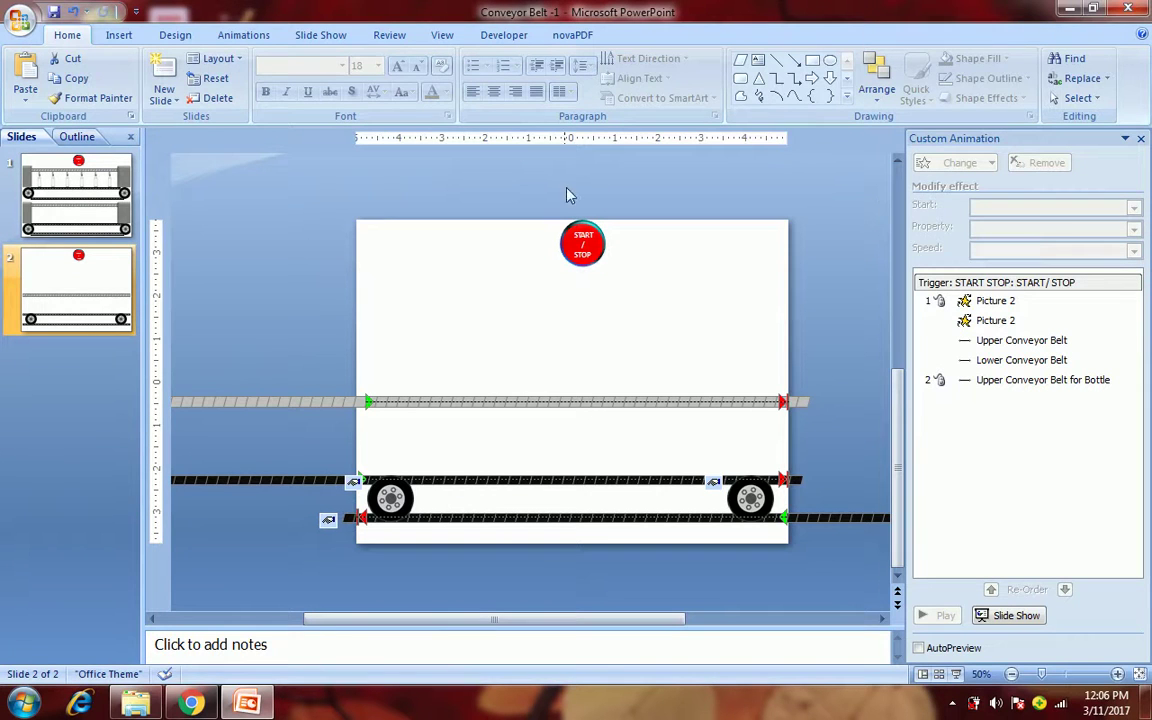
# - Turn on advance-on-mouse-click for slide 2 and run the show through to the end
pyautogui.click(243, 35)
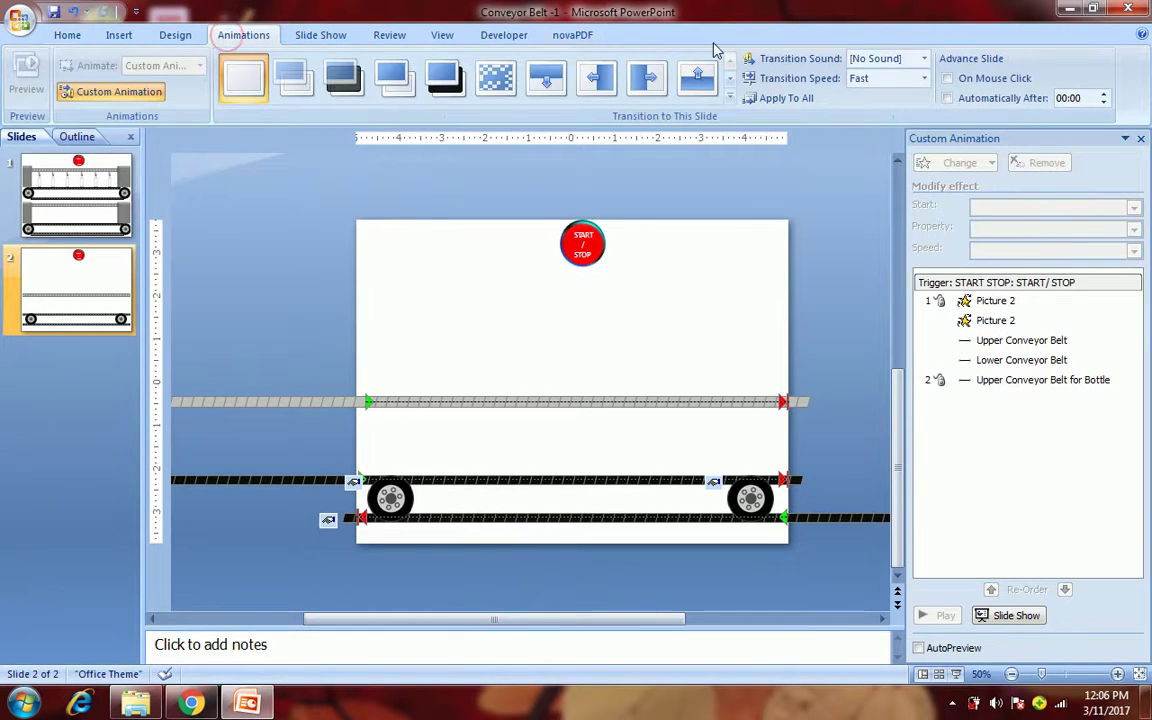
pyautogui.click(947, 79)
pyautogui.click(955, 675)
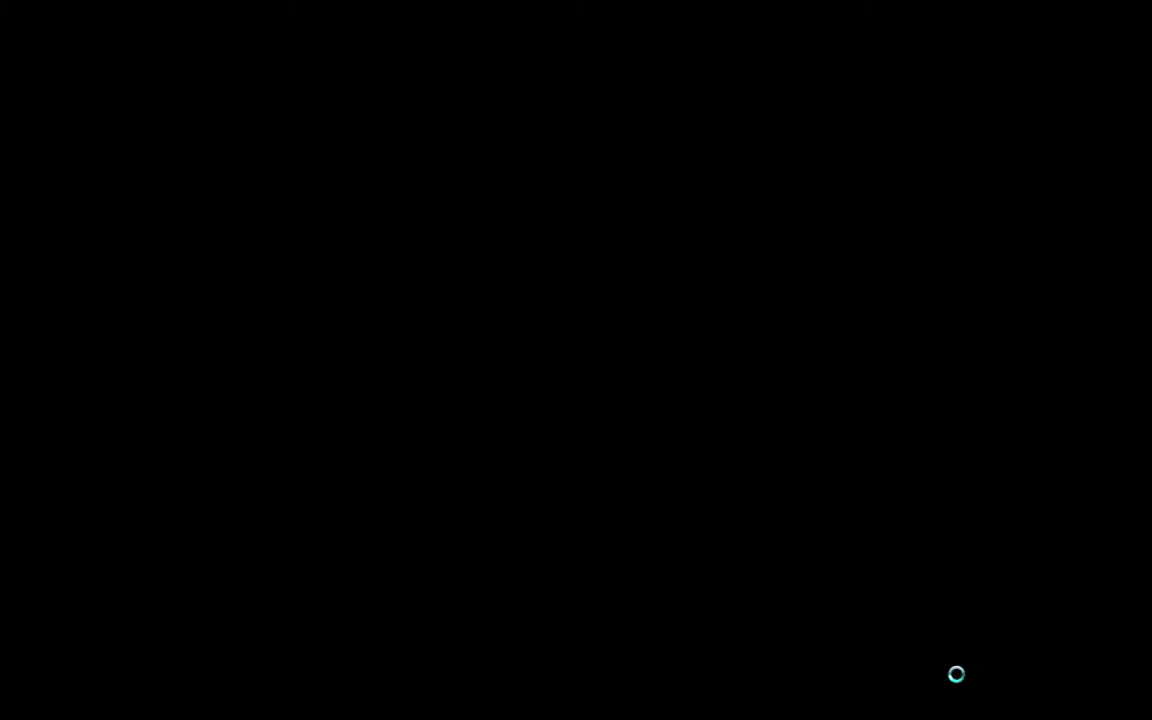
pyautogui.click(852, 352)
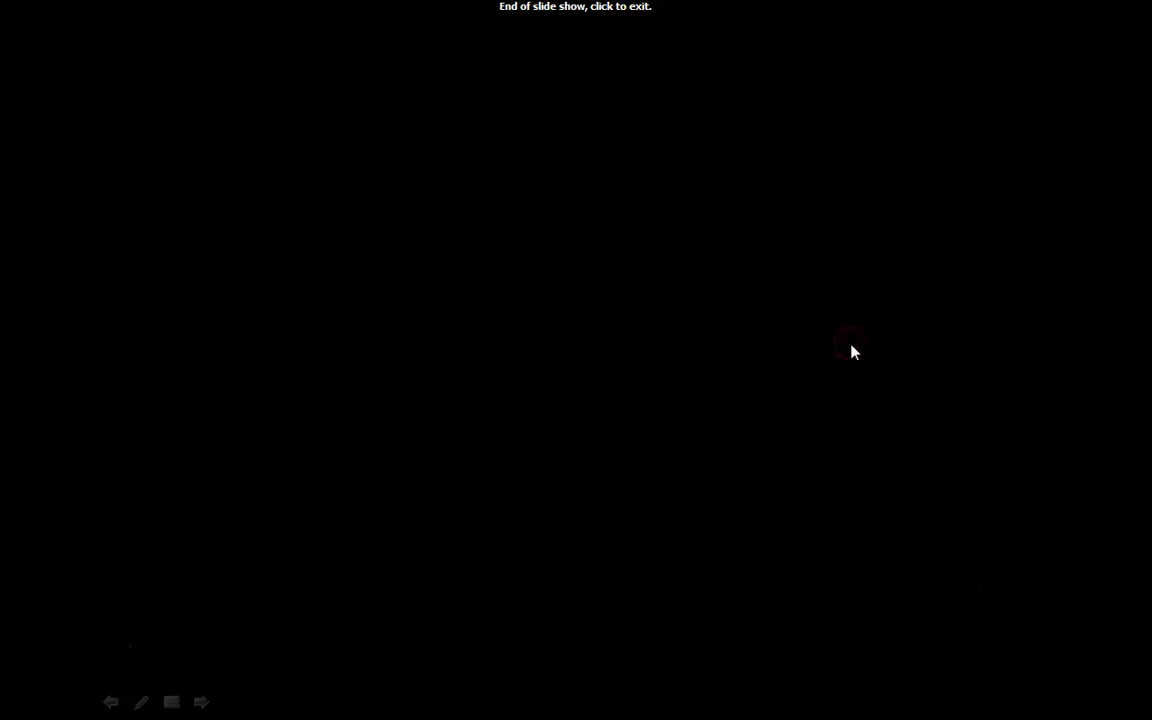
pyautogui.click(852, 352)
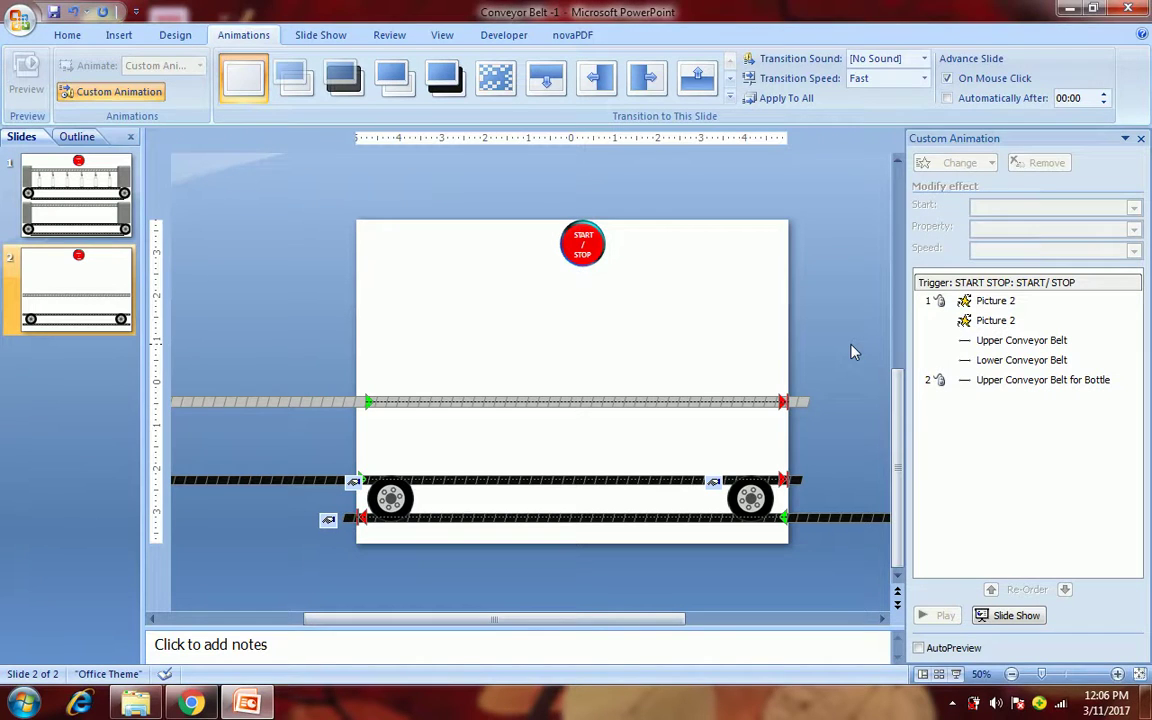
# - Turn off advance-on-mouse-click, retest the show, and select the upper belt's bottle motion path
pyautogui.click(948, 79)
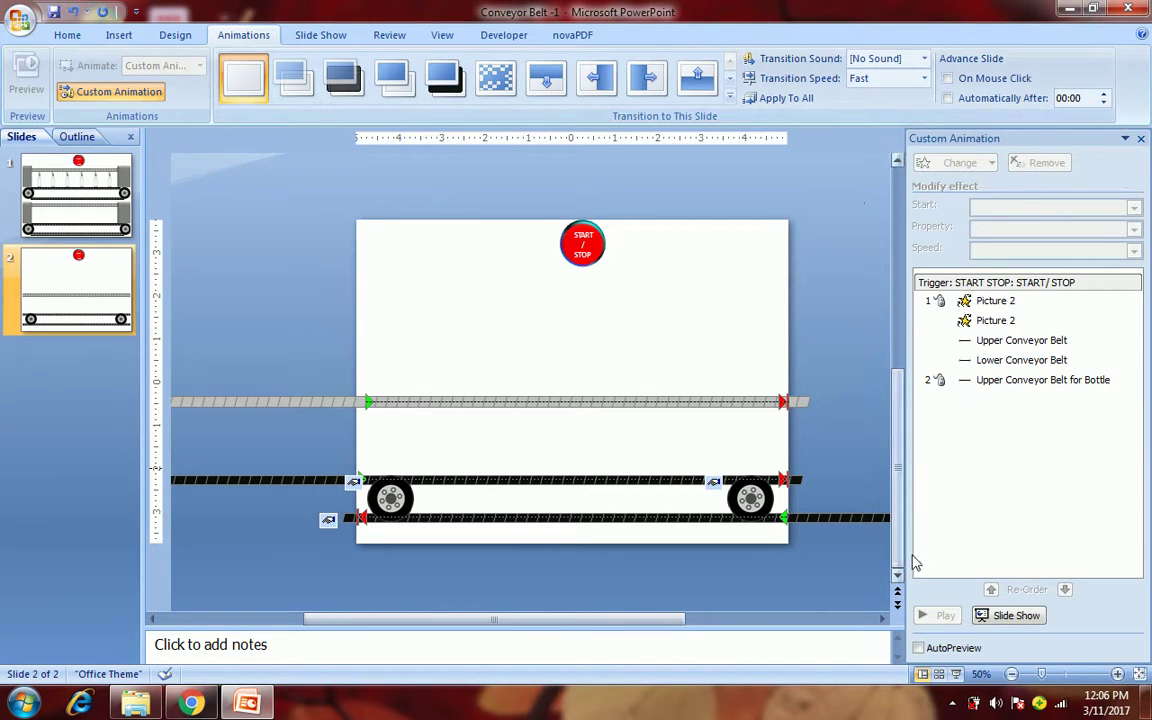
pyautogui.click(955, 674)
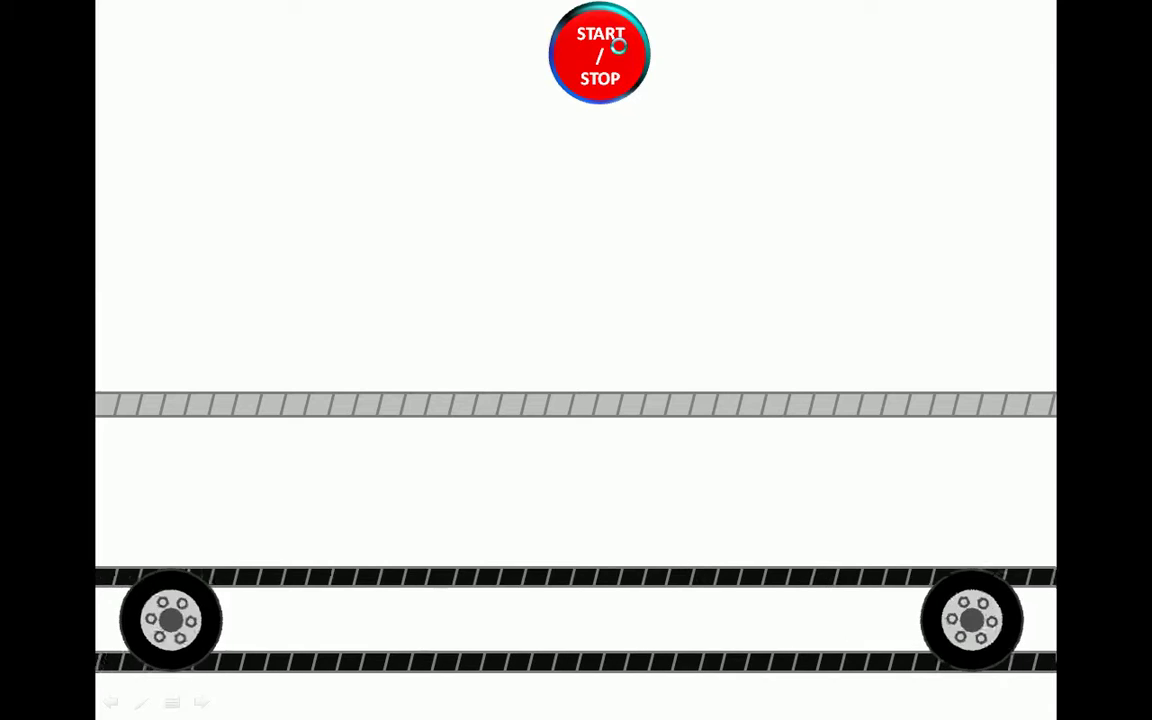
pyautogui.press('Escape')
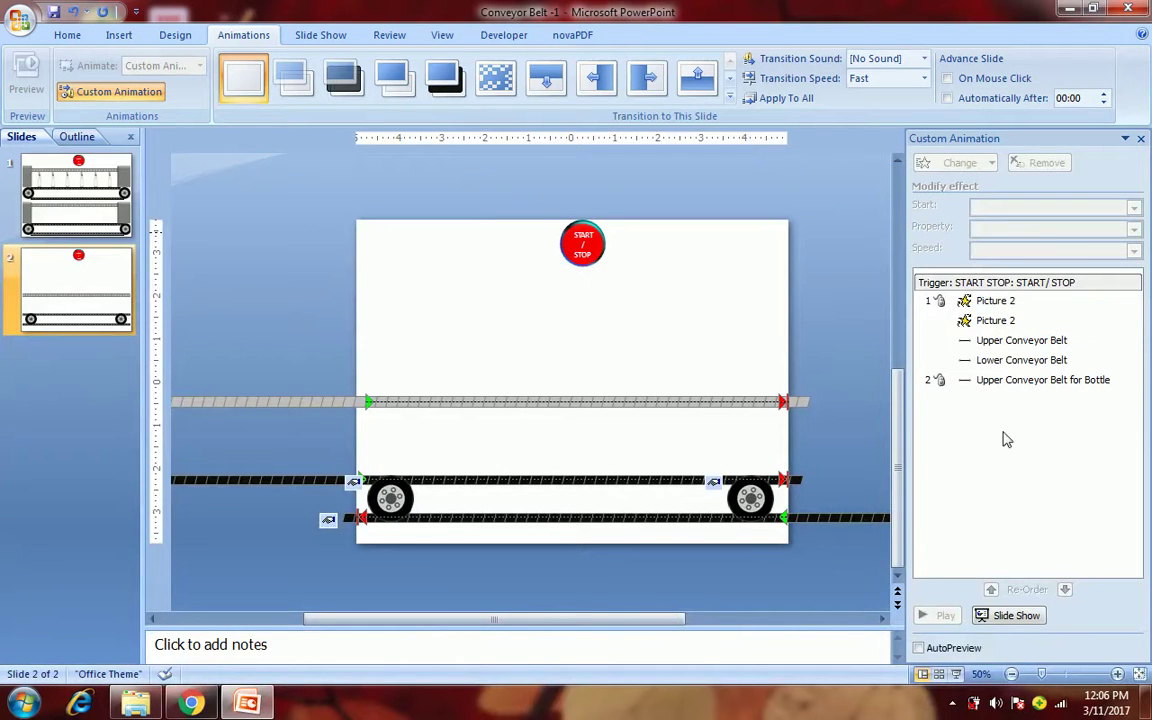
pyautogui.click(805, 403)
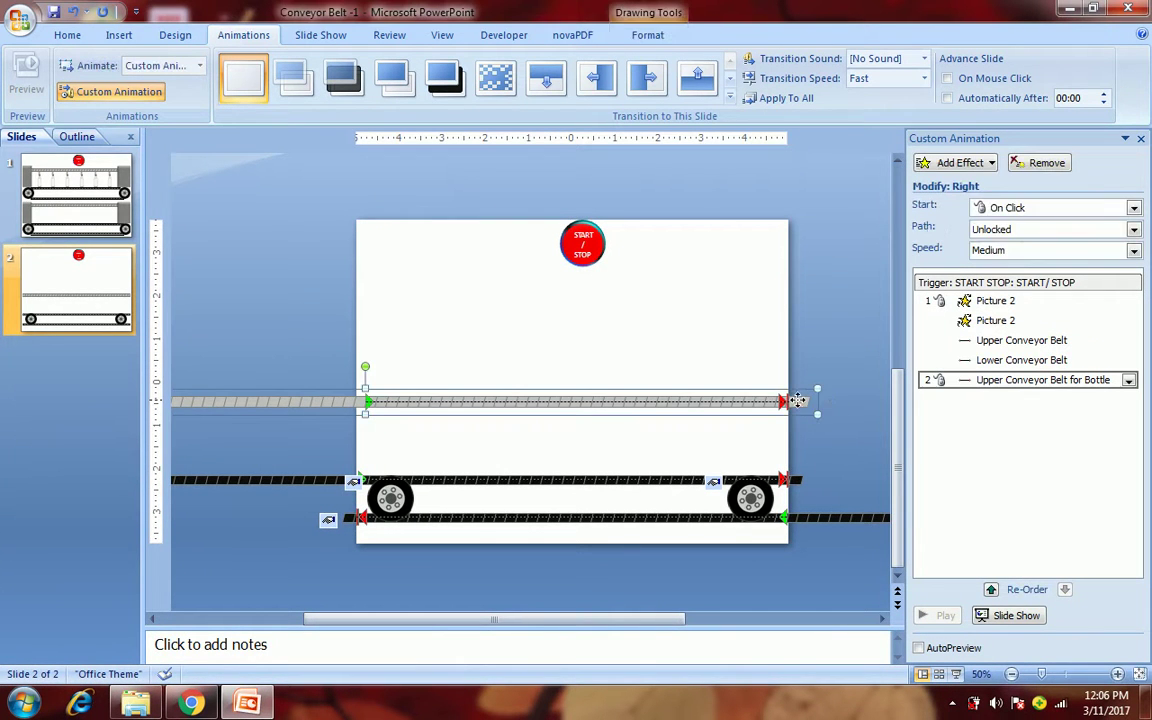
# - Set the Upper Conveyor Belt for Bottle motion to With Previous at Slow speed, then test it
pyautogui.click(1012, 208)
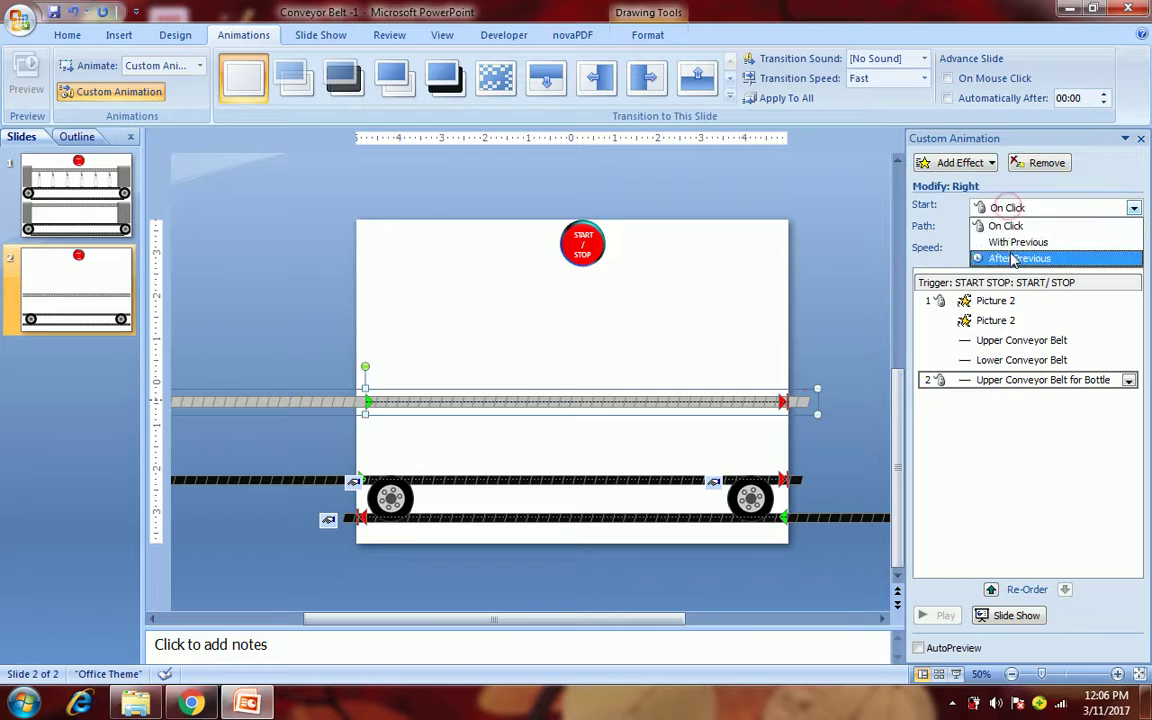
pyautogui.click(1015, 244)
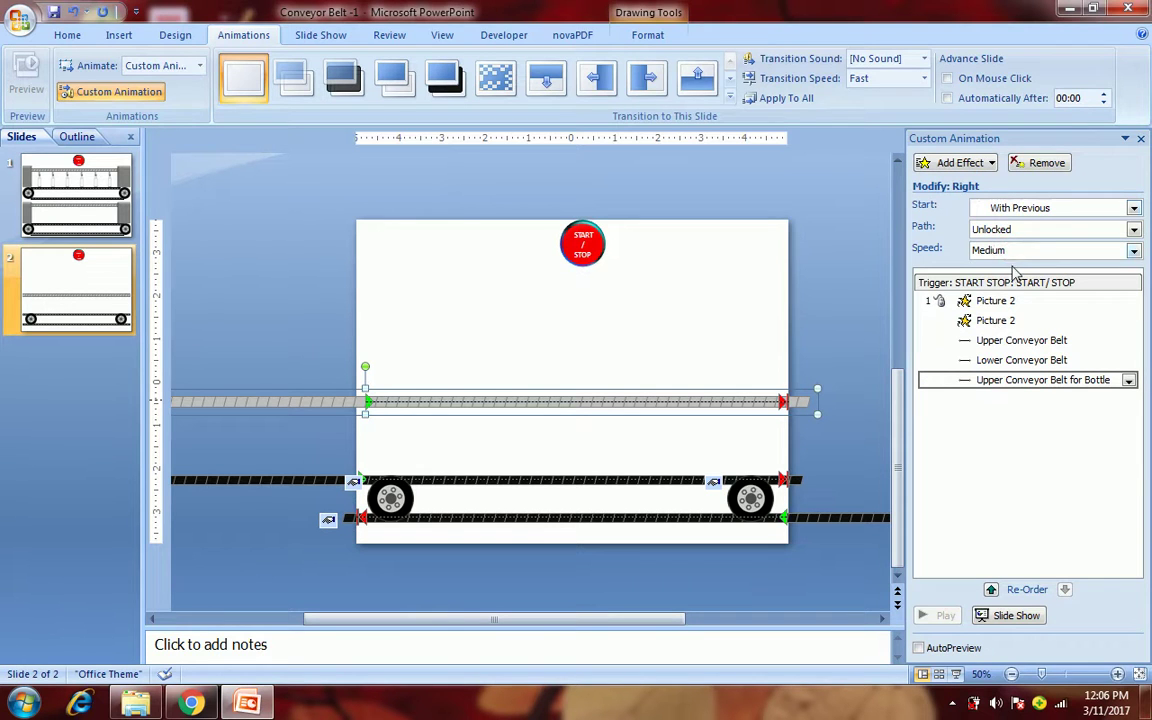
pyautogui.click(1010, 250)
pyautogui.click(1010, 281)
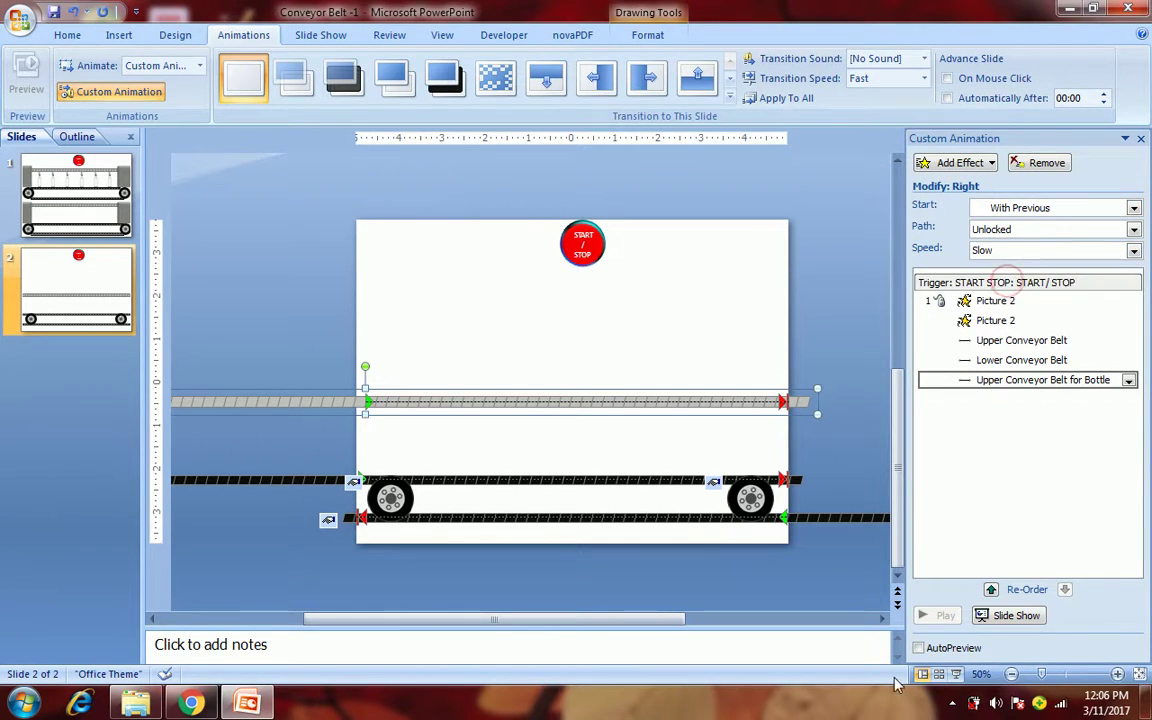
pyautogui.click(956, 675)
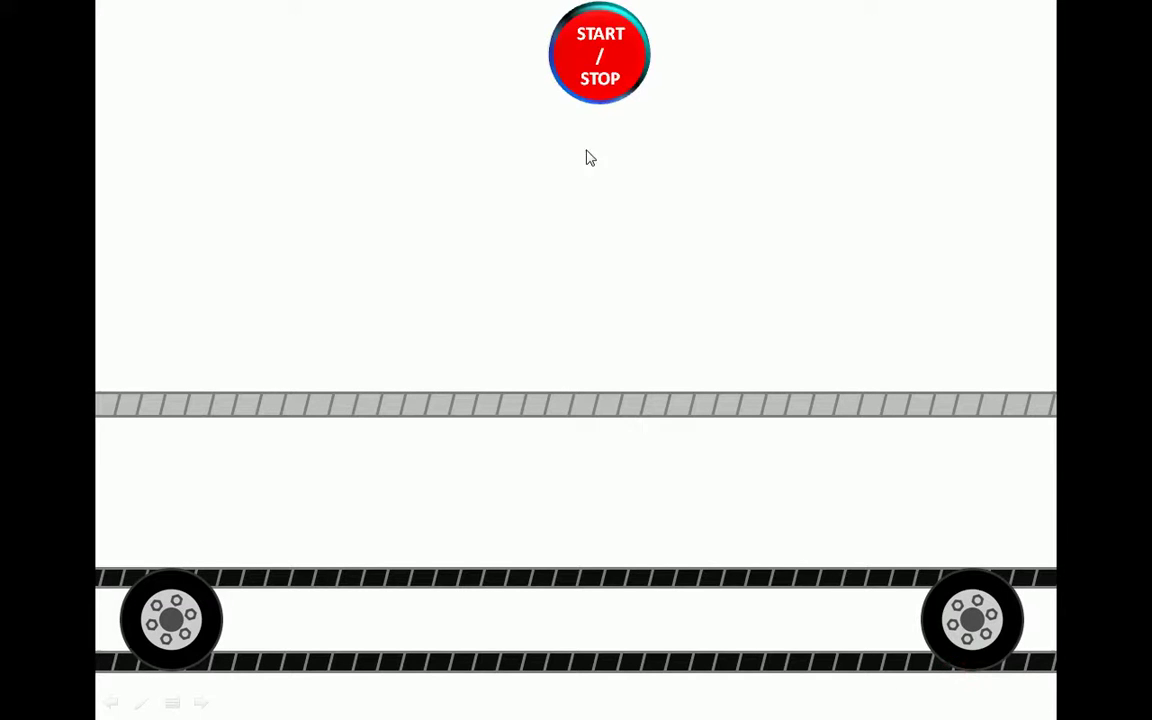
pyautogui.click(620, 86)
pyautogui.click(622, 89)
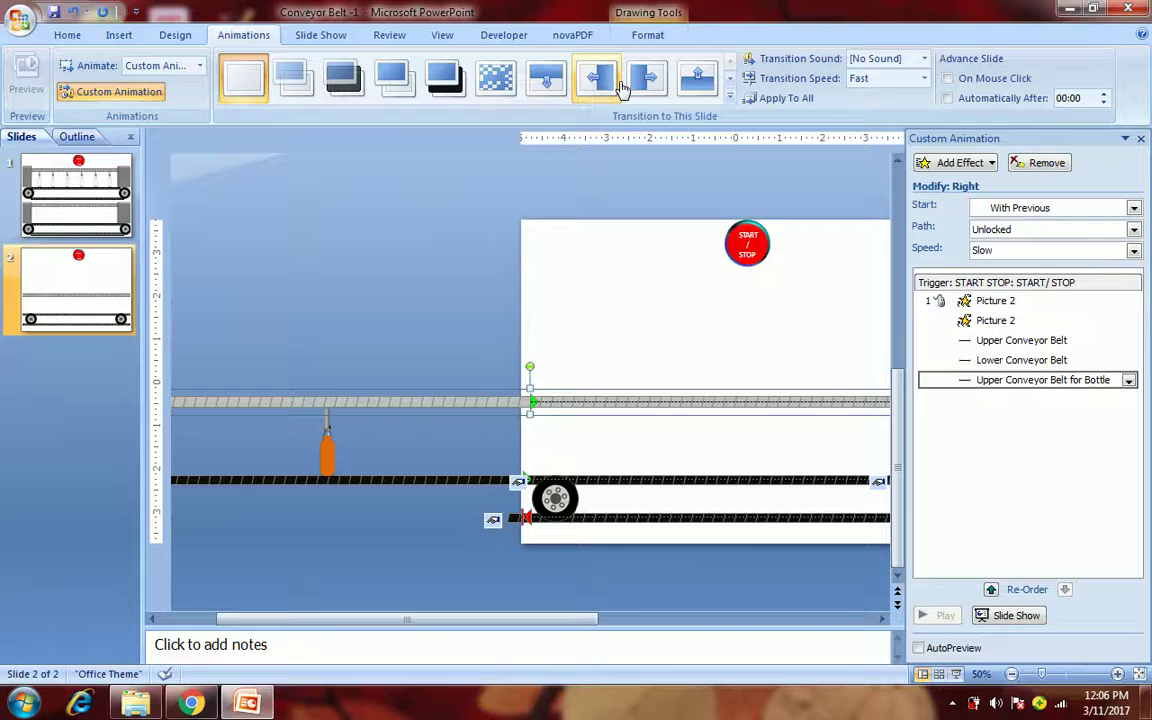
# - Draw a small oval near the slide's top-left corner
pyautogui.click(115, 35)
pyautogui.click(189, 100)
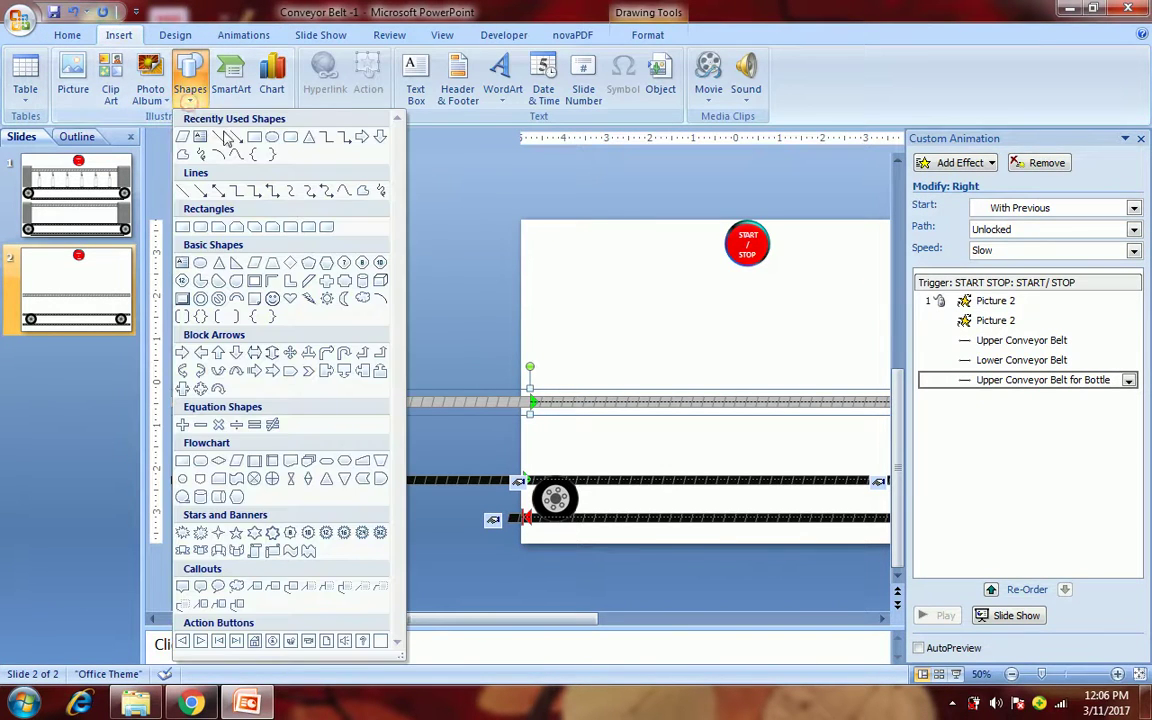
pyautogui.click(272, 138)
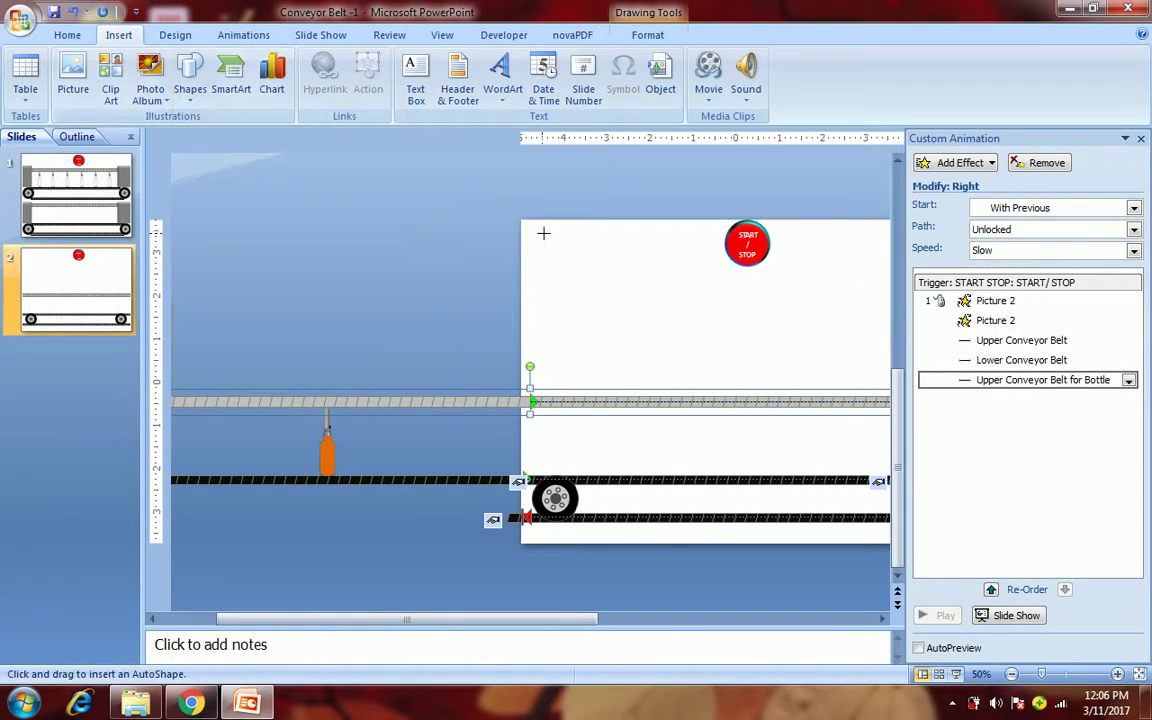
pyautogui.moveTo(540, 232); pyautogui.dragTo(568, 262)
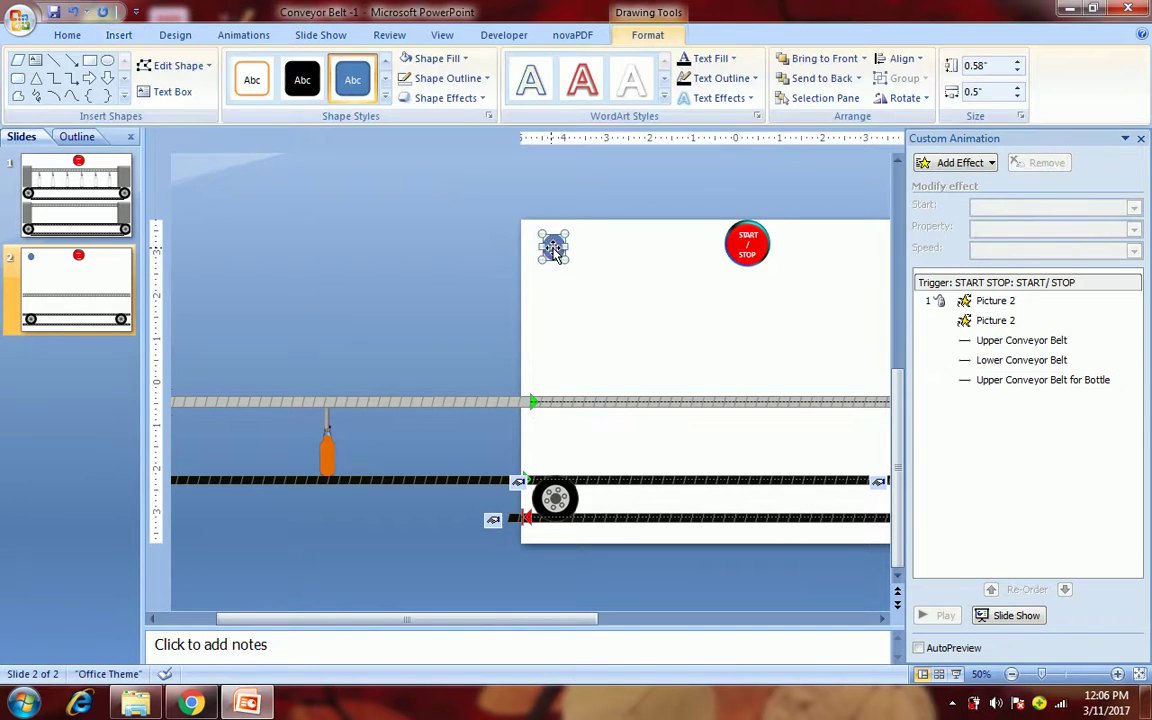
# - Give the circle No Outline and No Fill so it becomes invisible
pyautogui.click(440, 78)
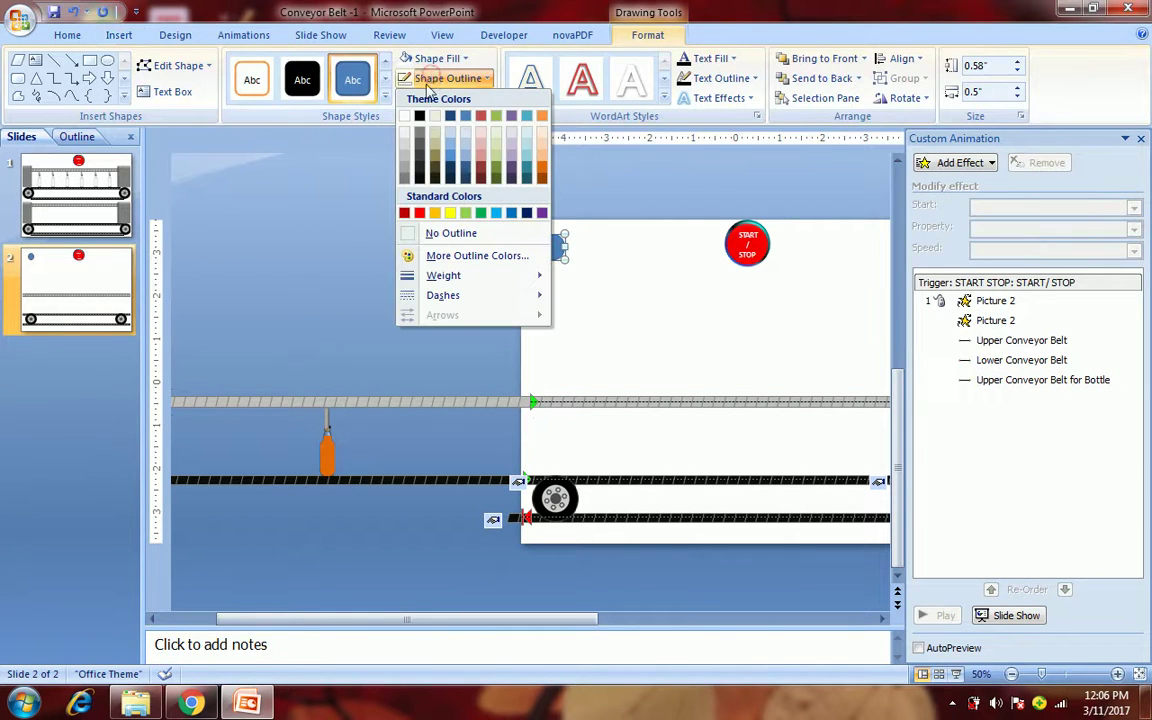
pyautogui.click(453, 238)
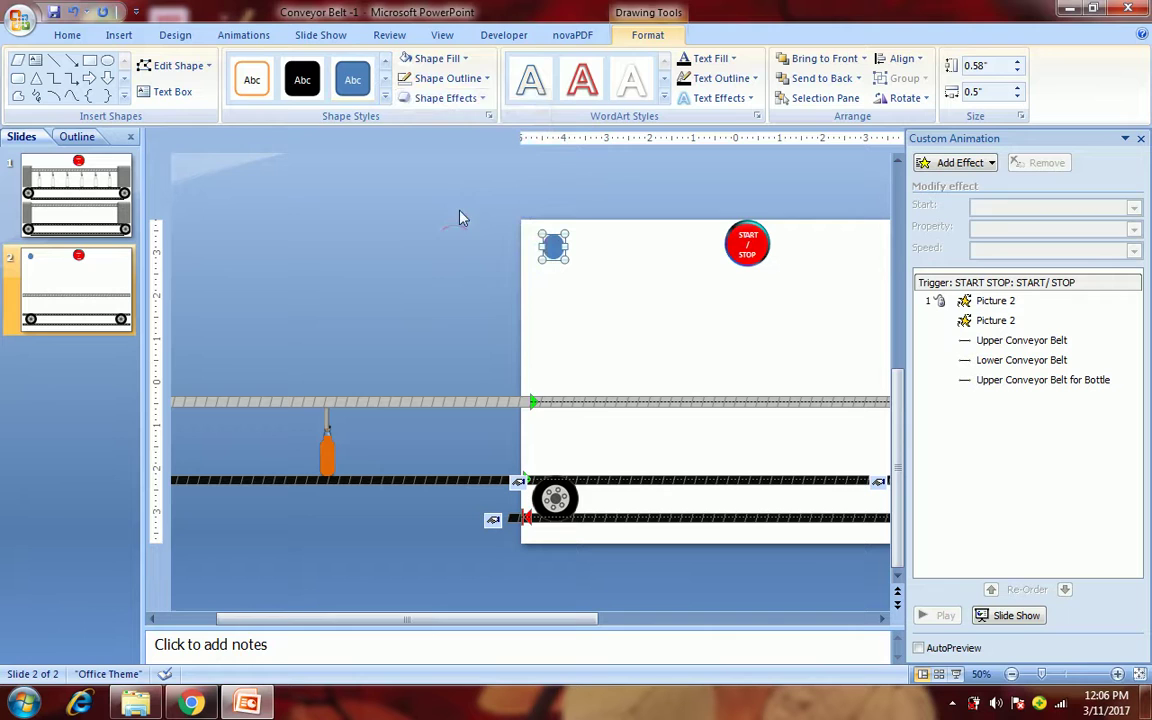
pyautogui.click(424, 62)
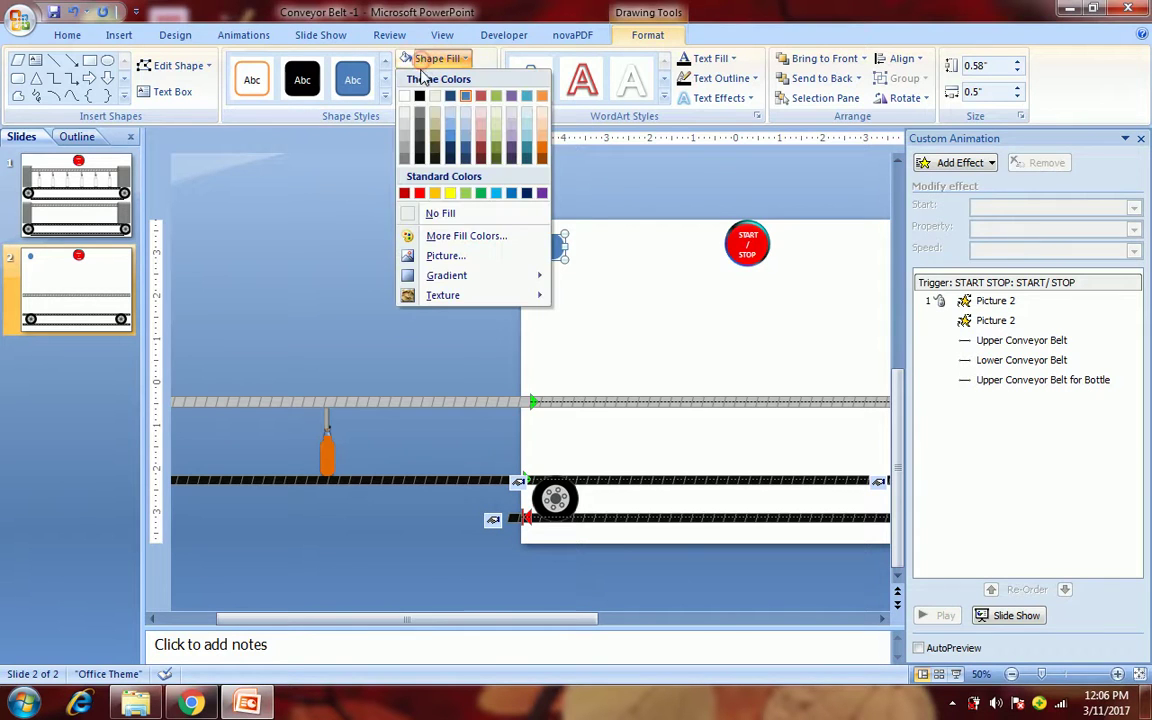
pyautogui.click(437, 211)
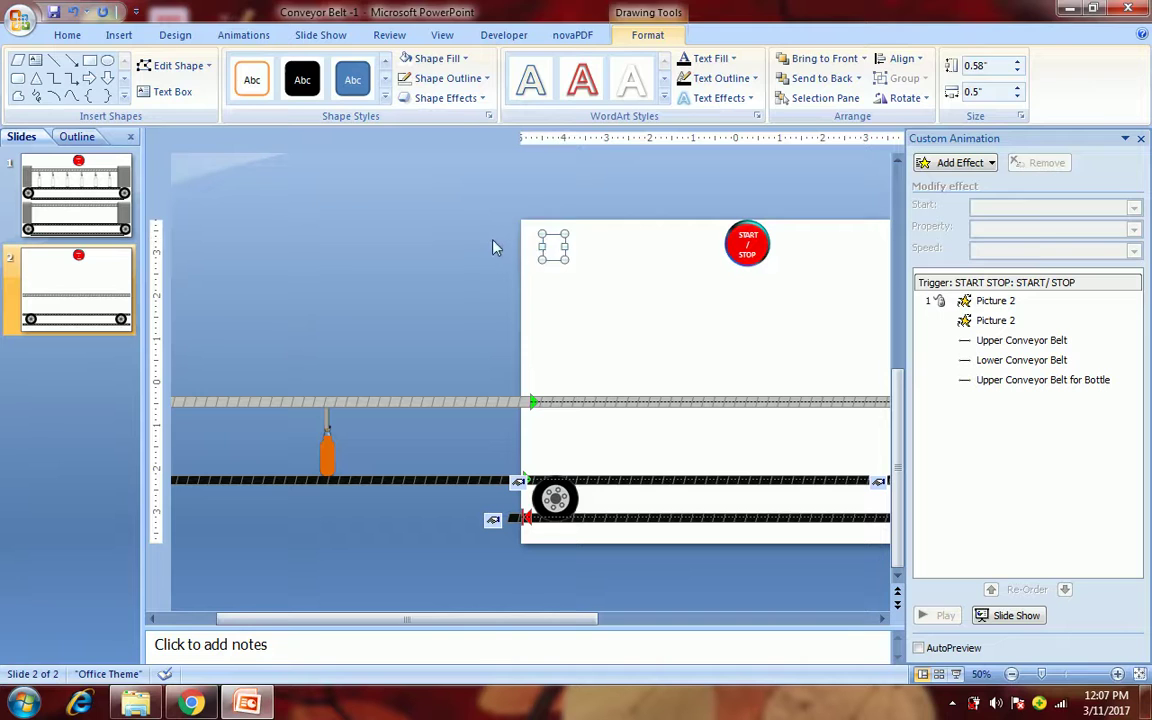
pyautogui.click(493, 248)
pyautogui.click(560, 246)
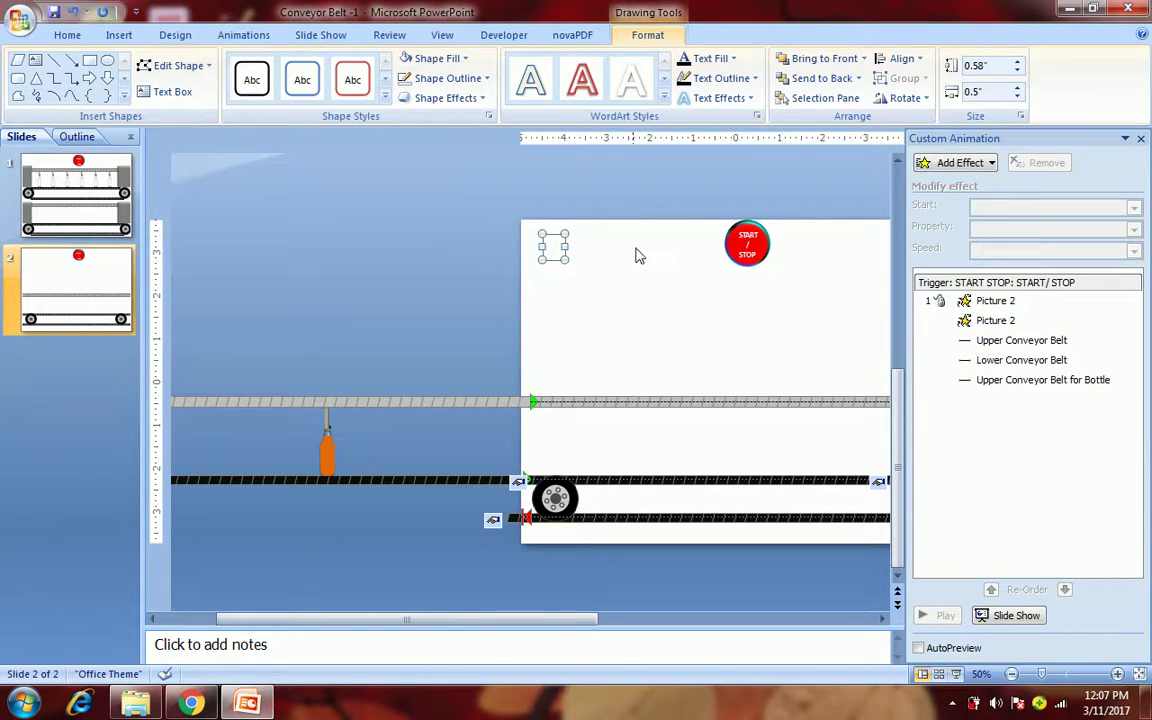
# - Add a Disappear exit effect to the invisible circle
pyautogui.click(947, 164)
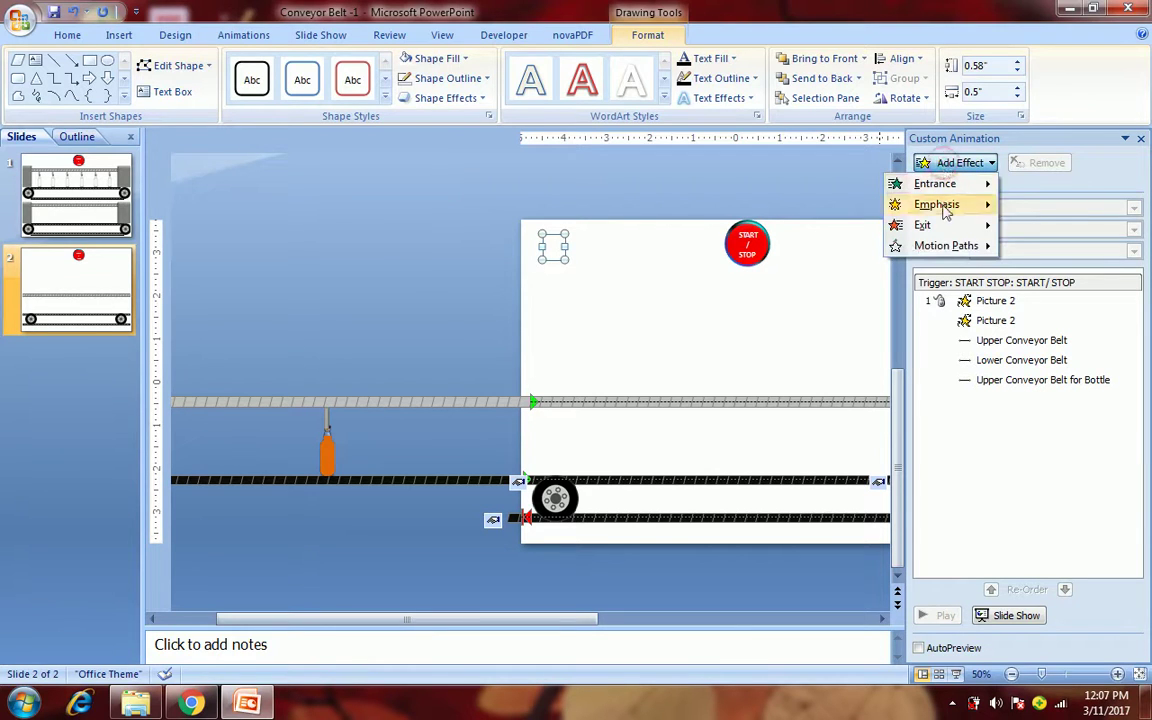
pyautogui.moveTo(943, 228)
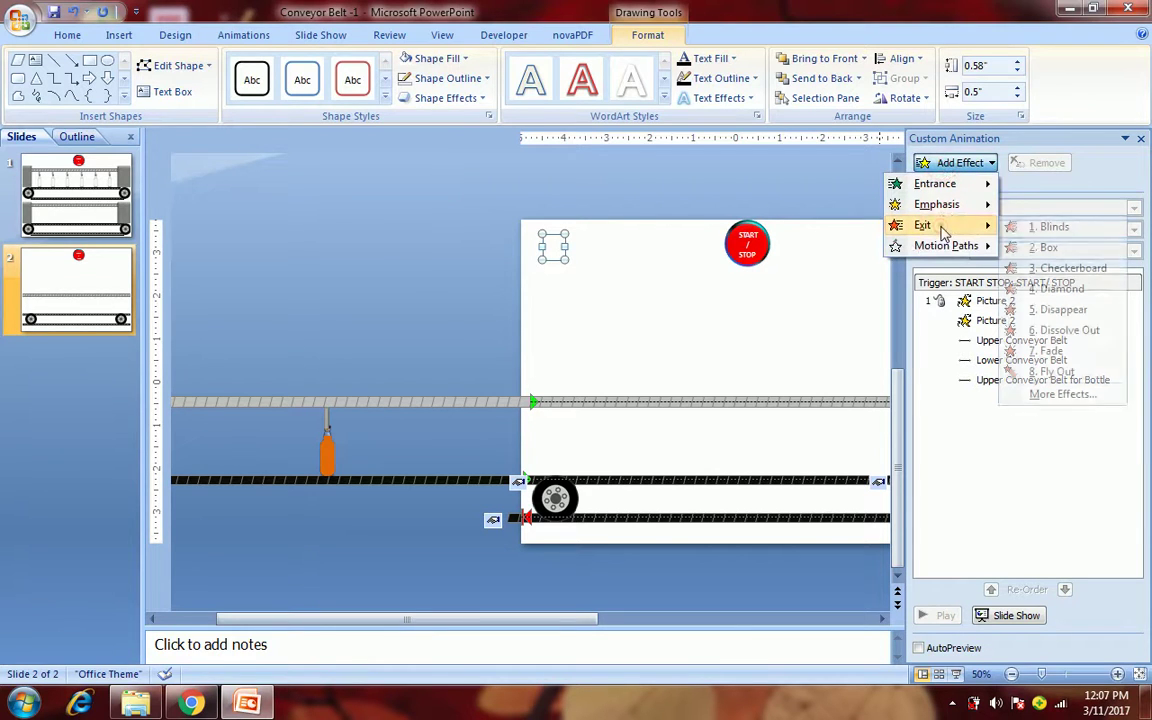
pyautogui.click(1048, 310)
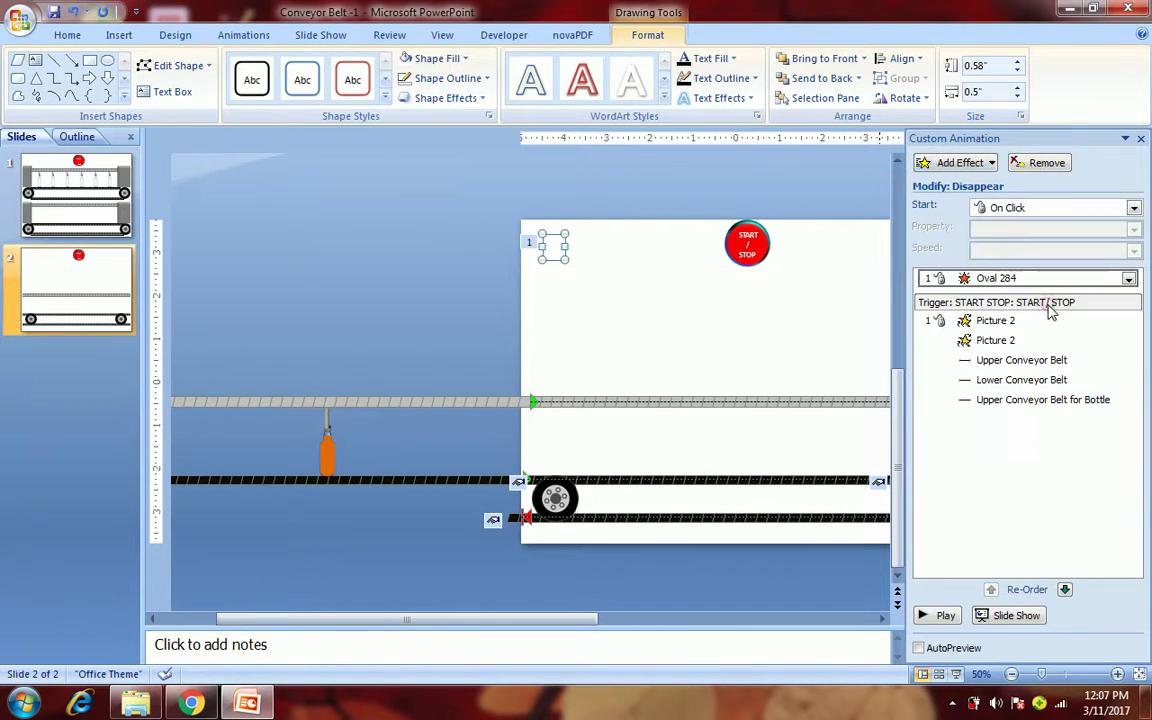
# - Trigger the Disappear effect on click of START/STOP, then start the slide show
pyautogui.doubleClick(1003, 278)
pyautogui.click(482, 249)
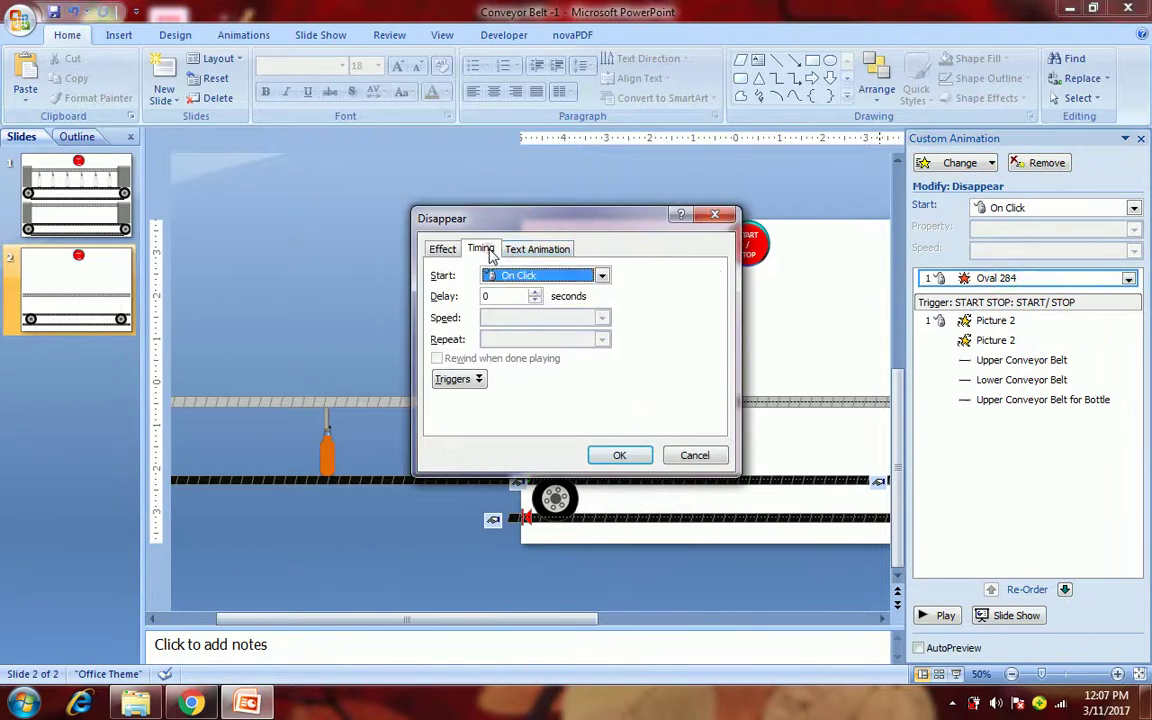
pyautogui.click(452, 380)
pyautogui.click(438, 418)
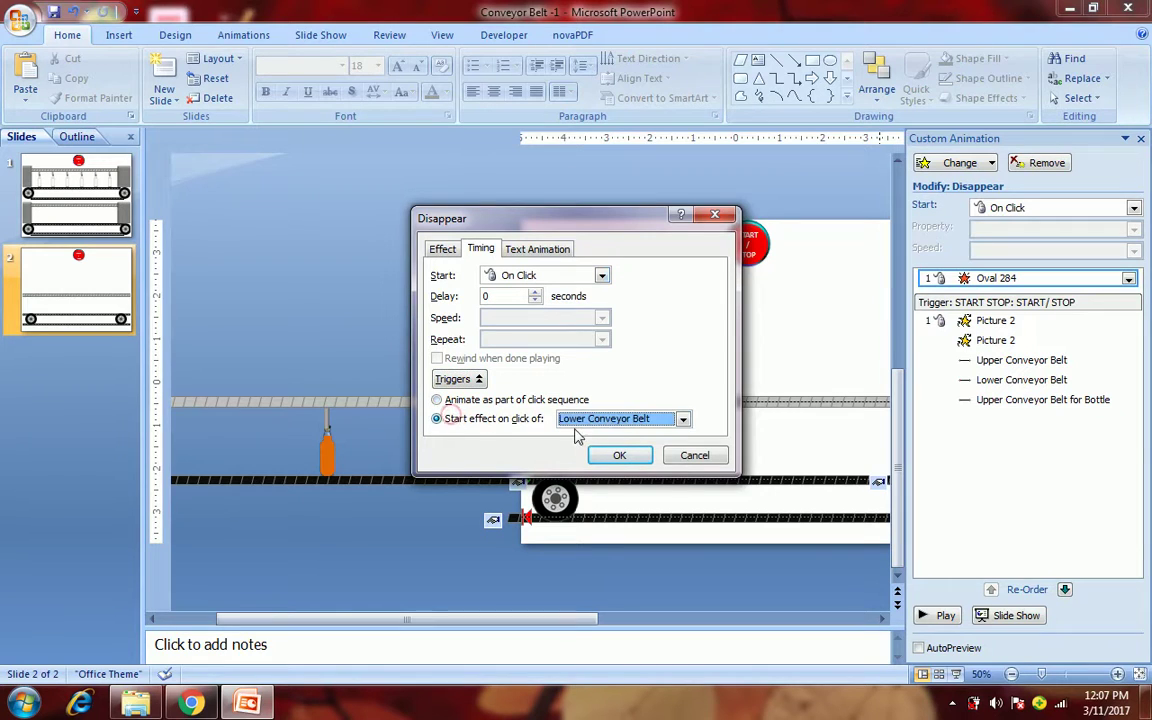
pyautogui.click(683, 419)
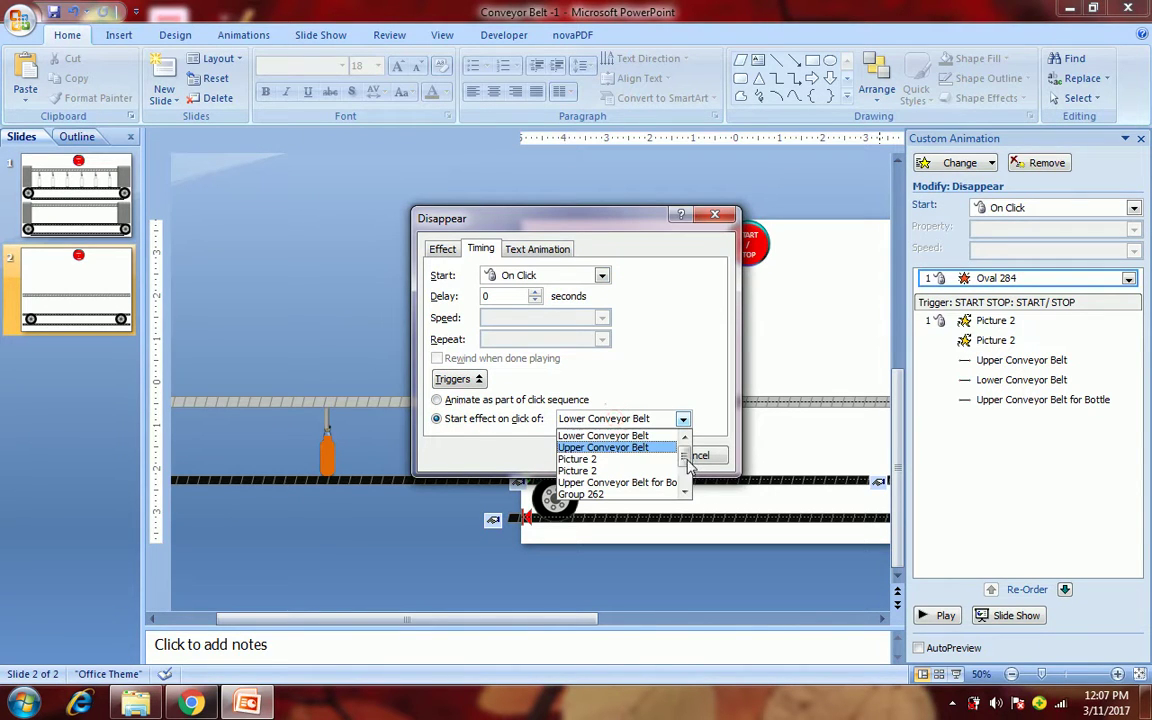
pyautogui.scroll(-2, 688, 465)
pyautogui.click(646, 482)
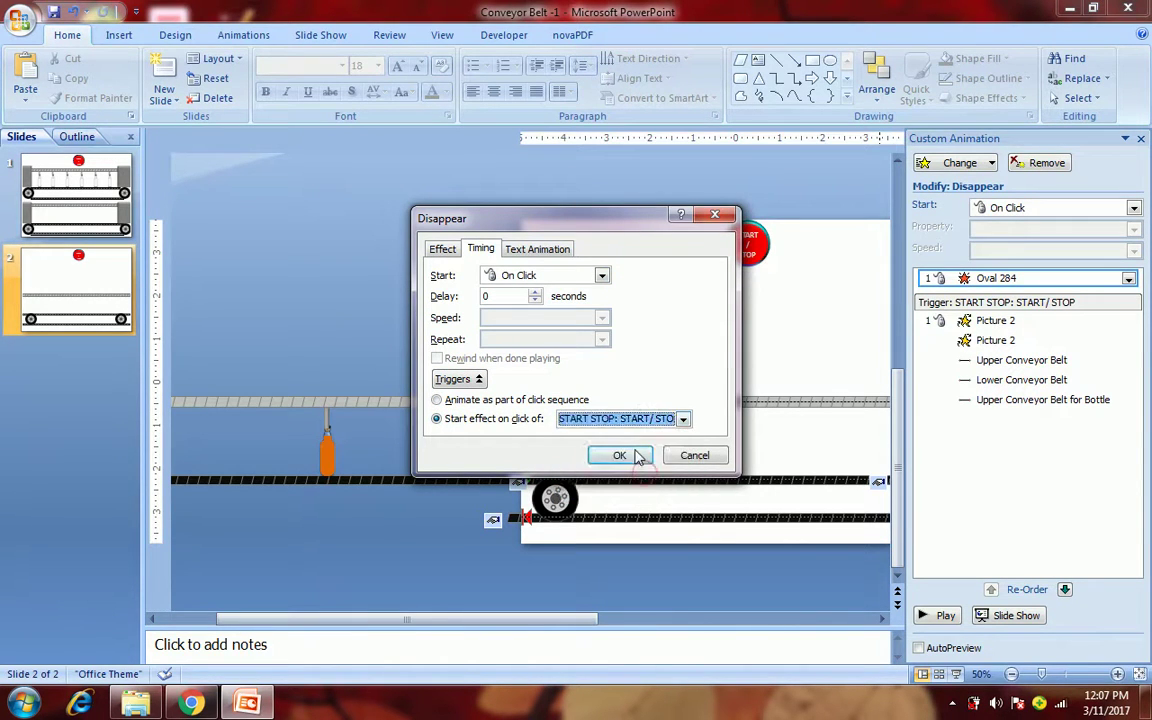
pyautogui.click(620, 455)
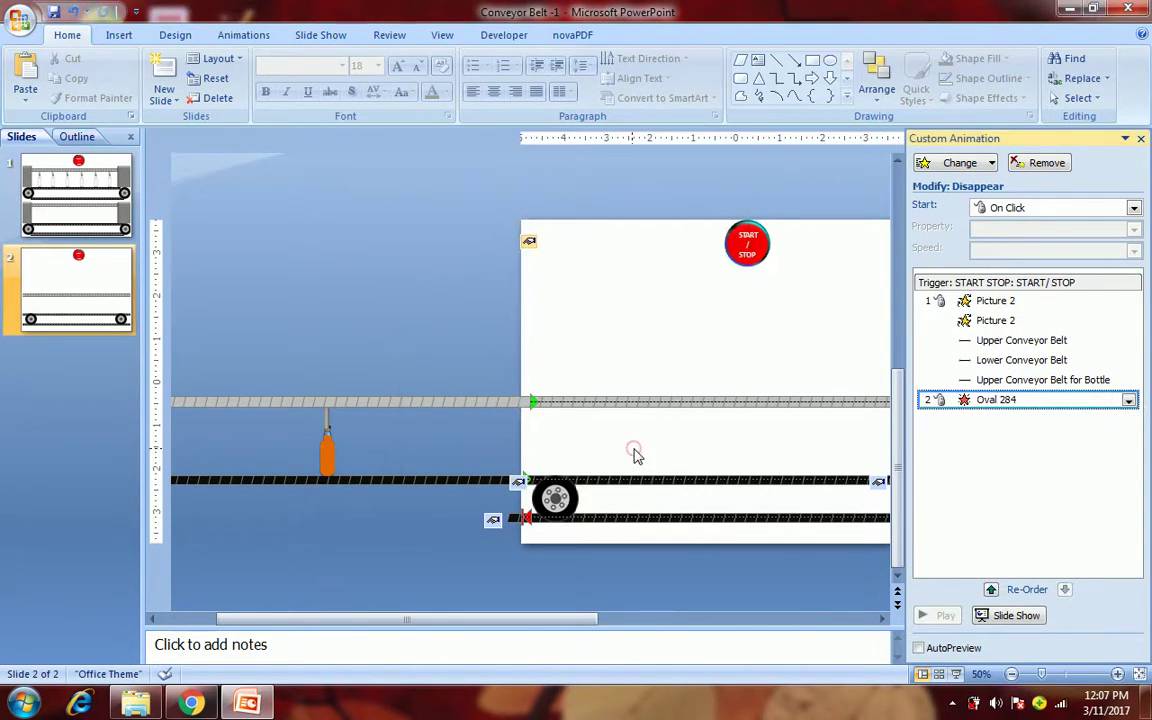
pyautogui.click(956, 676)
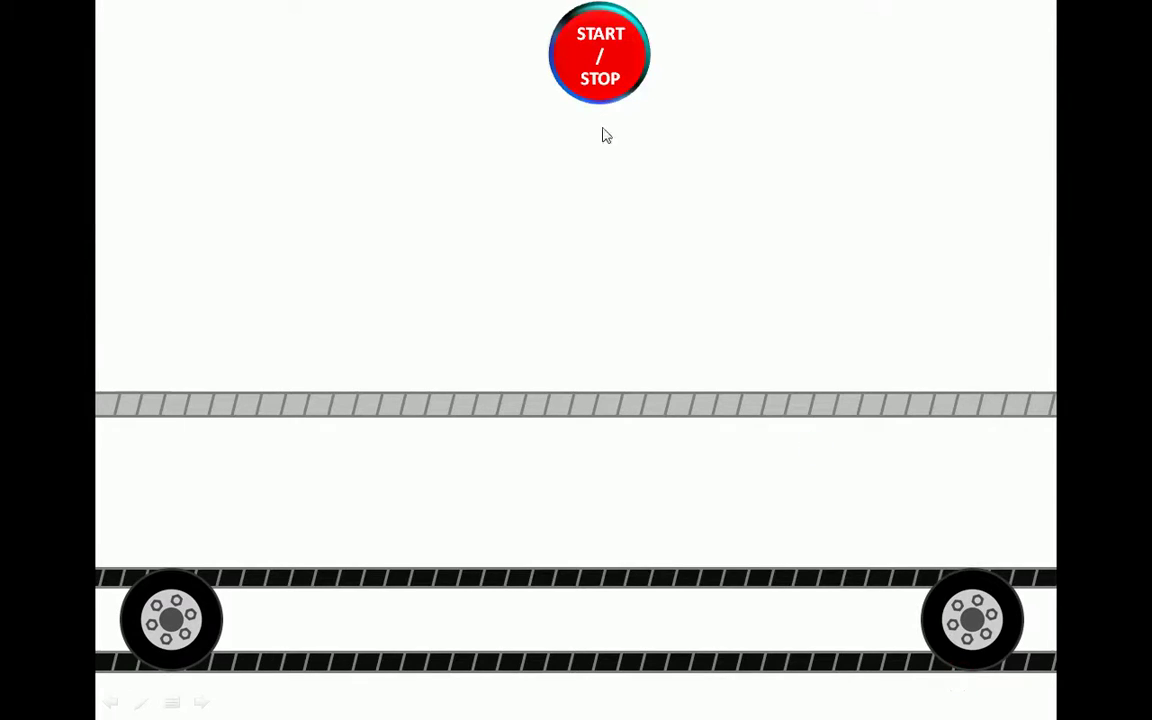
# - Start and then stop the belts with the START/STOP button, then leave the slide show
pyautogui.click(594, 90)
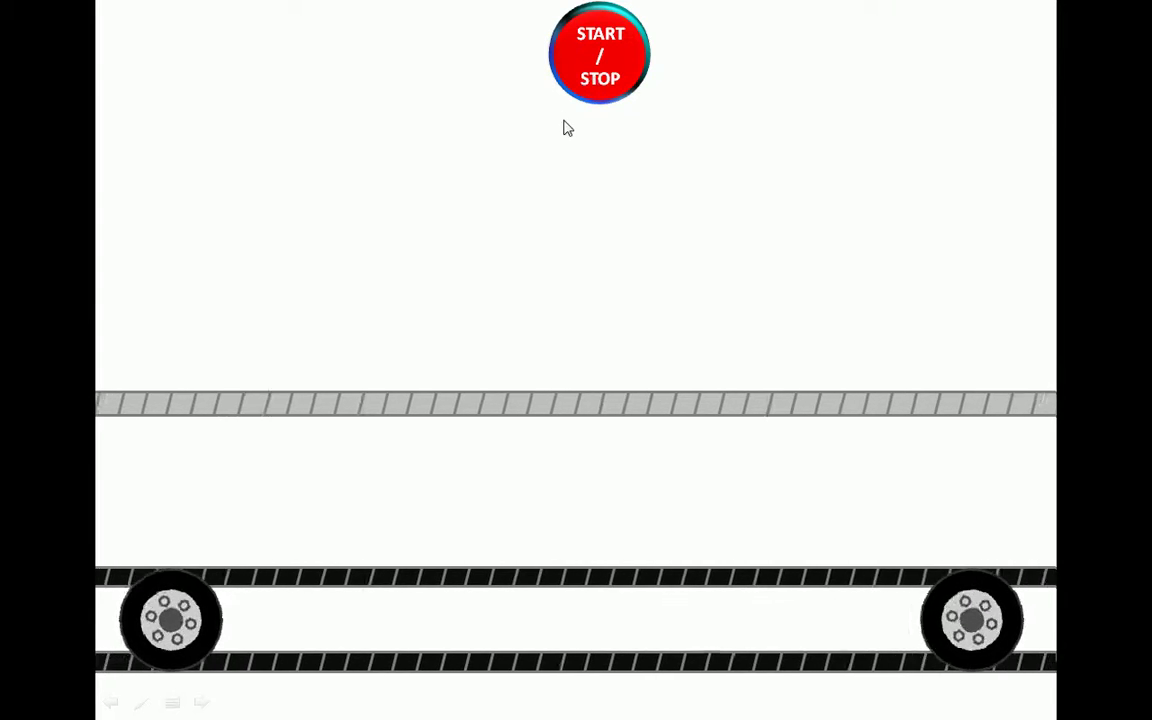
pyautogui.click(595, 91)
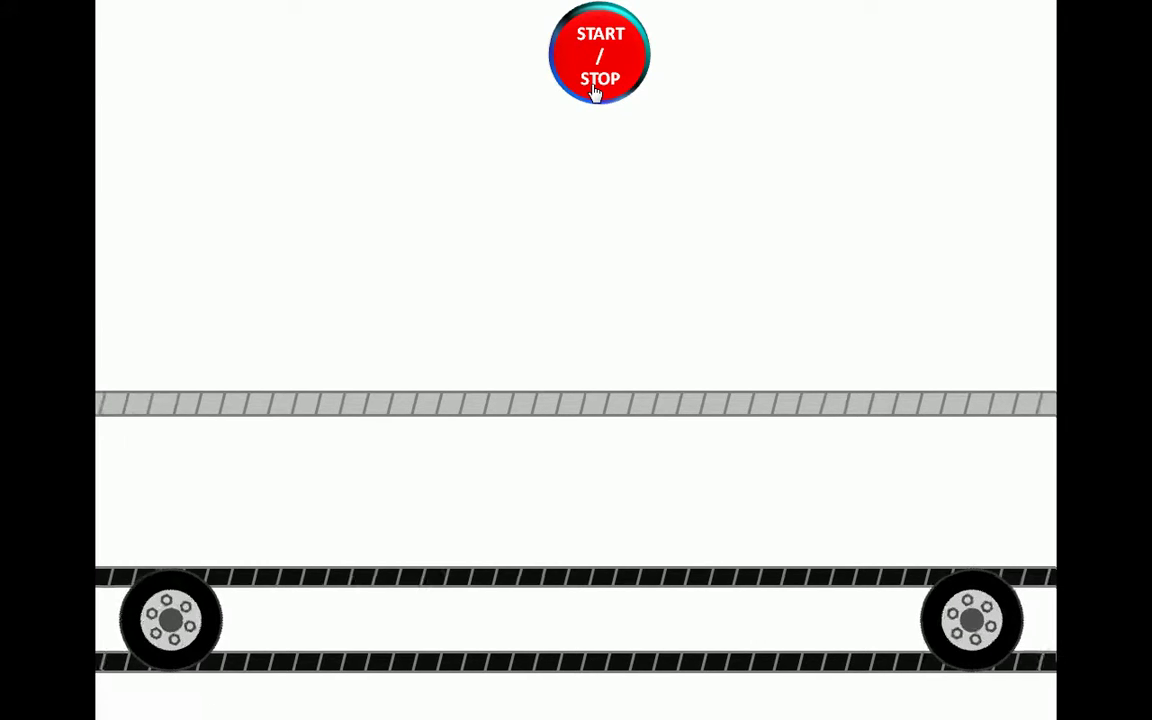
pyautogui.press('Escape')
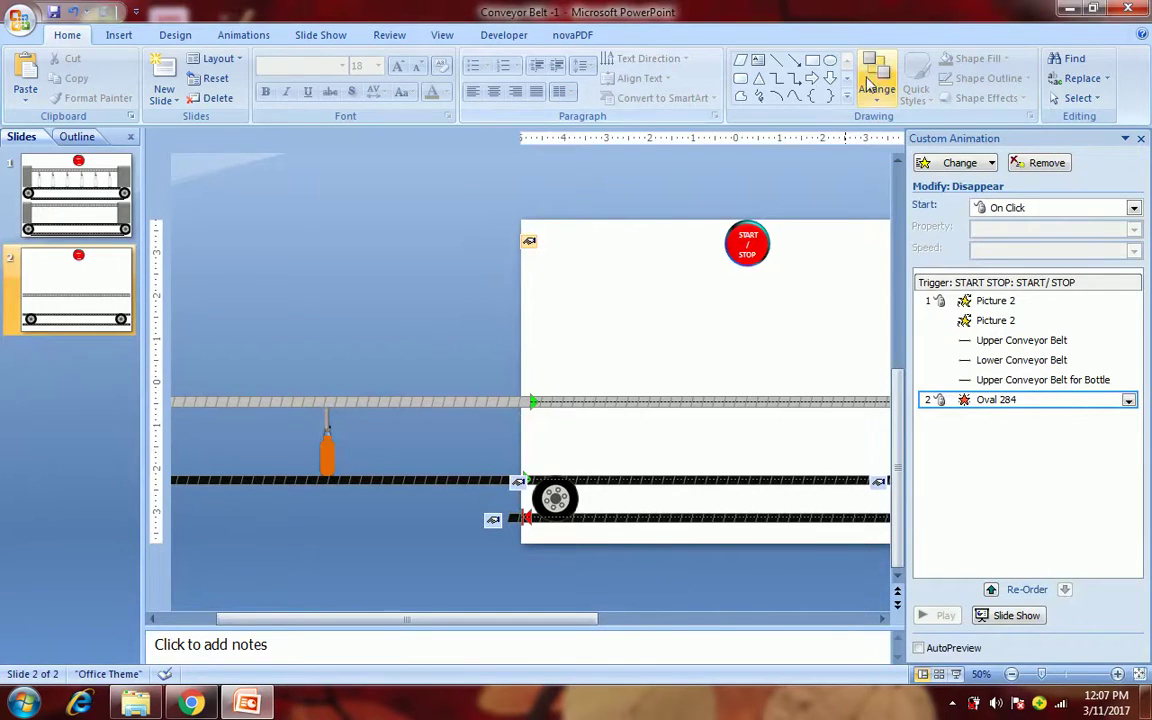
# - Search Clip Art for 'empty bottle' and insert the clear glass bottle picture
pyautogui.moveTo(575, 624); pyautogui.dragTo(675, 619)
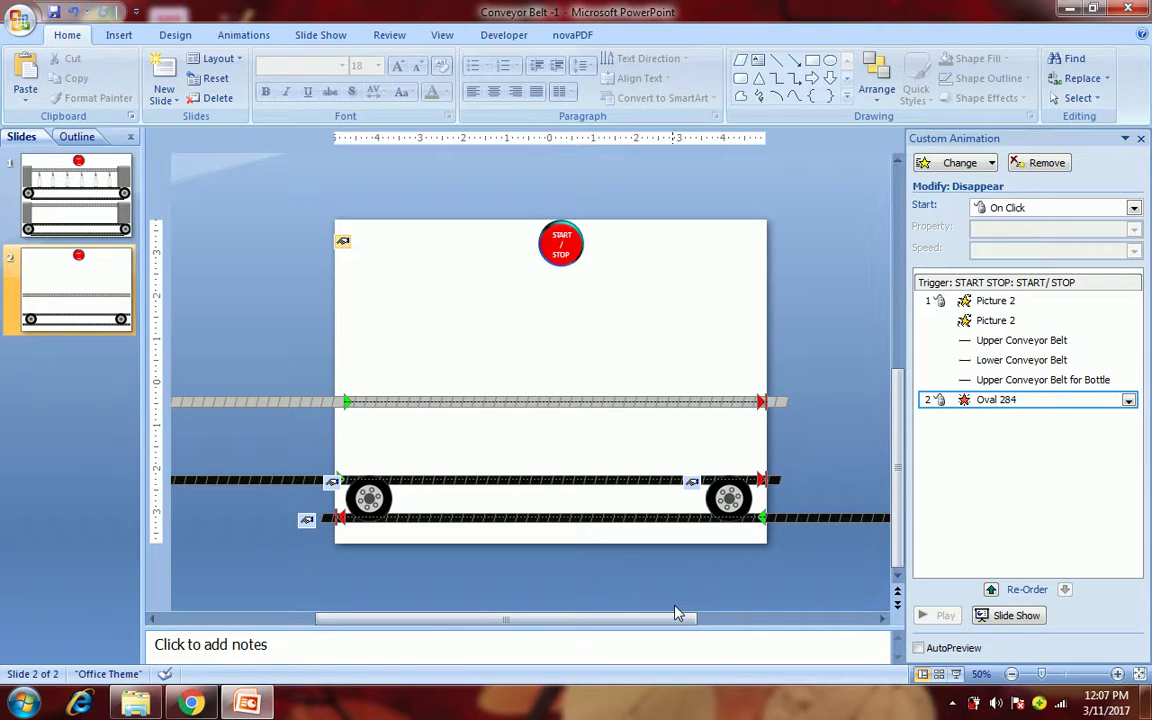
pyautogui.click(120, 35)
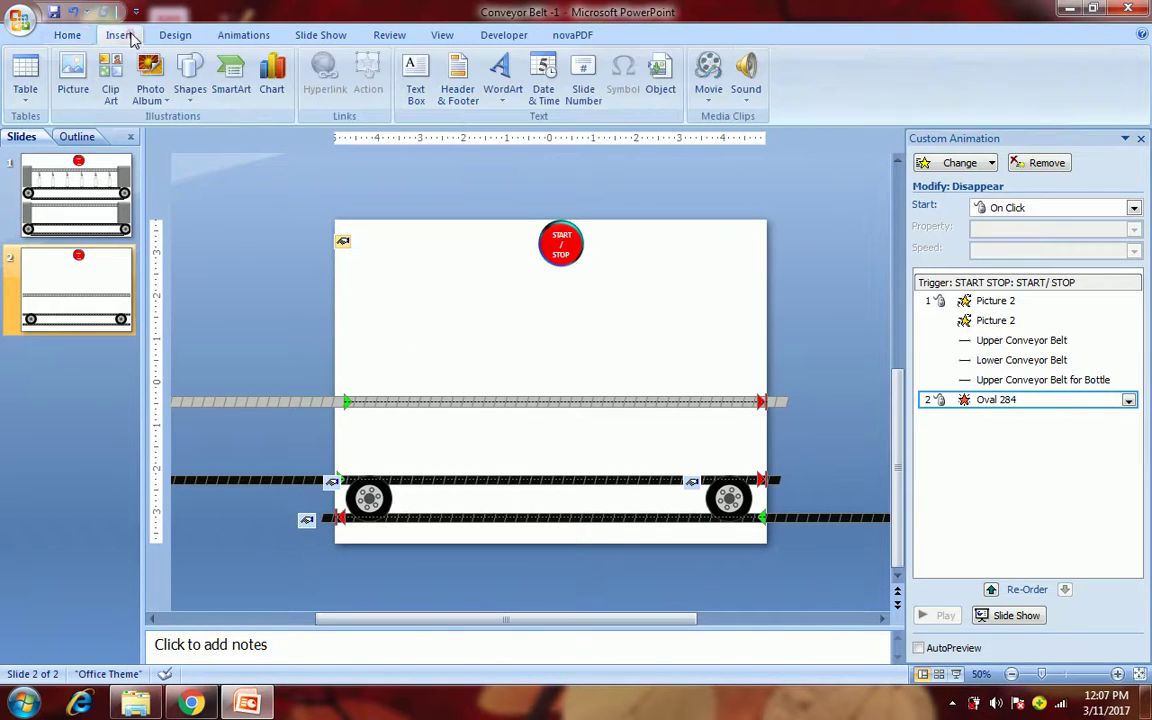
pyautogui.click(110, 82)
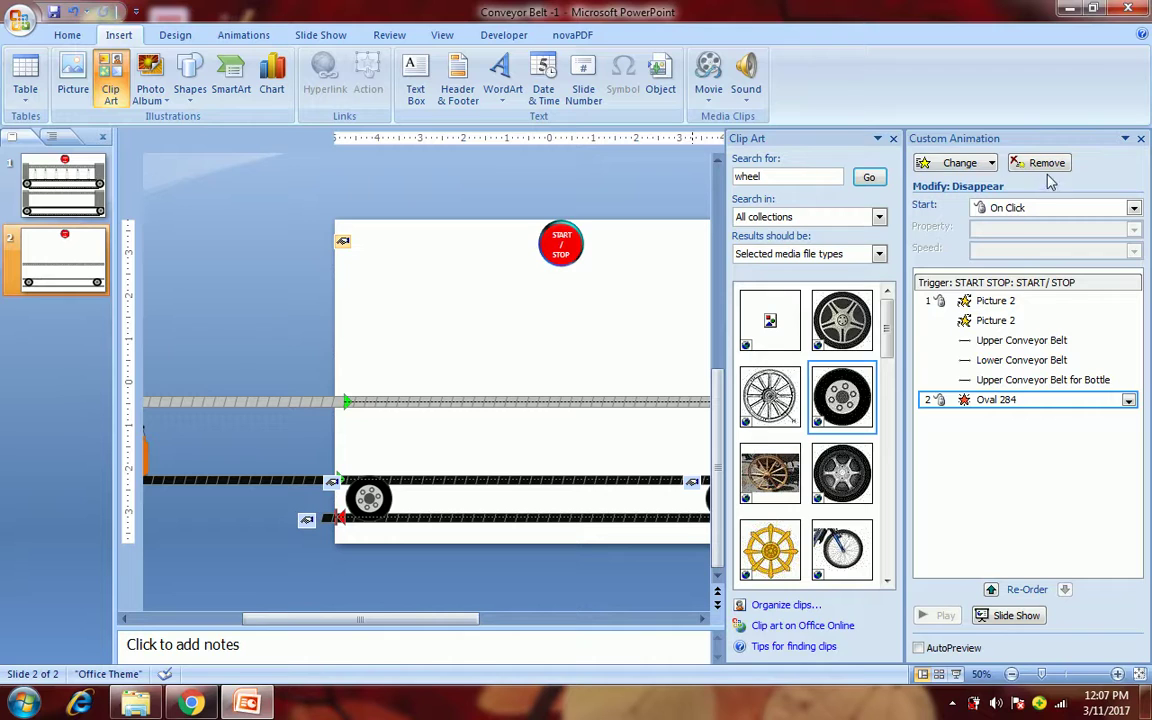
pyautogui.moveTo(817, 176); pyautogui.dragTo(625, 175)
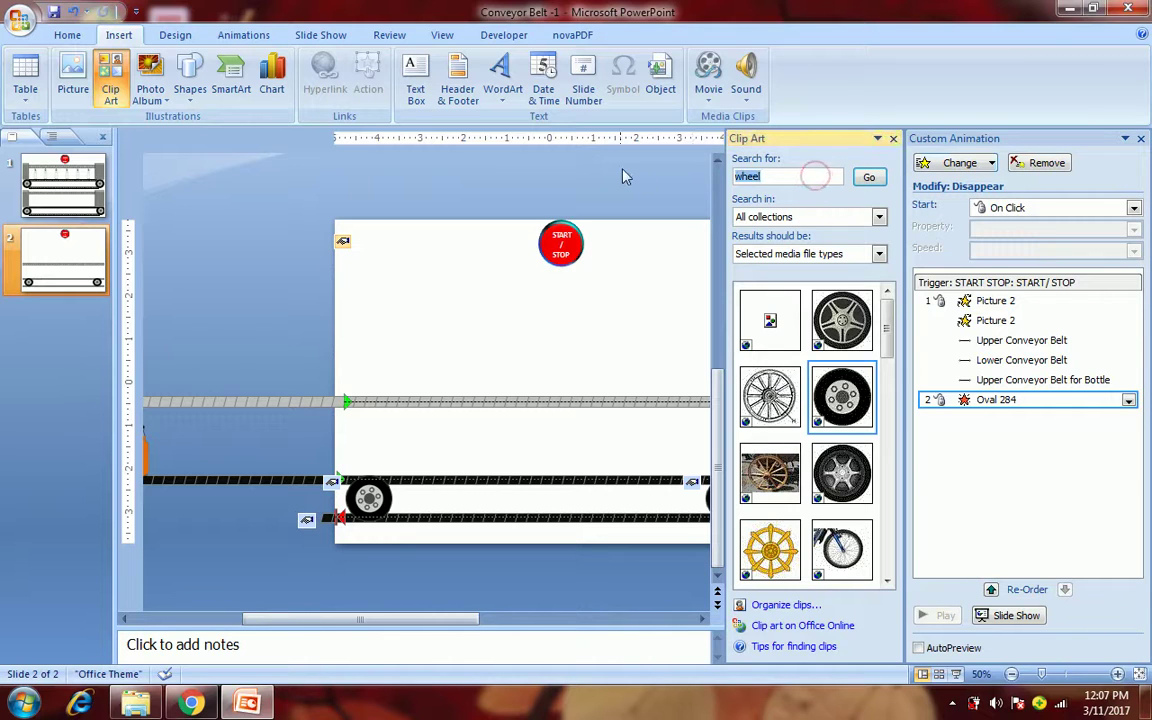
pyautogui.write('empty bottle')
pyautogui.press('Return')
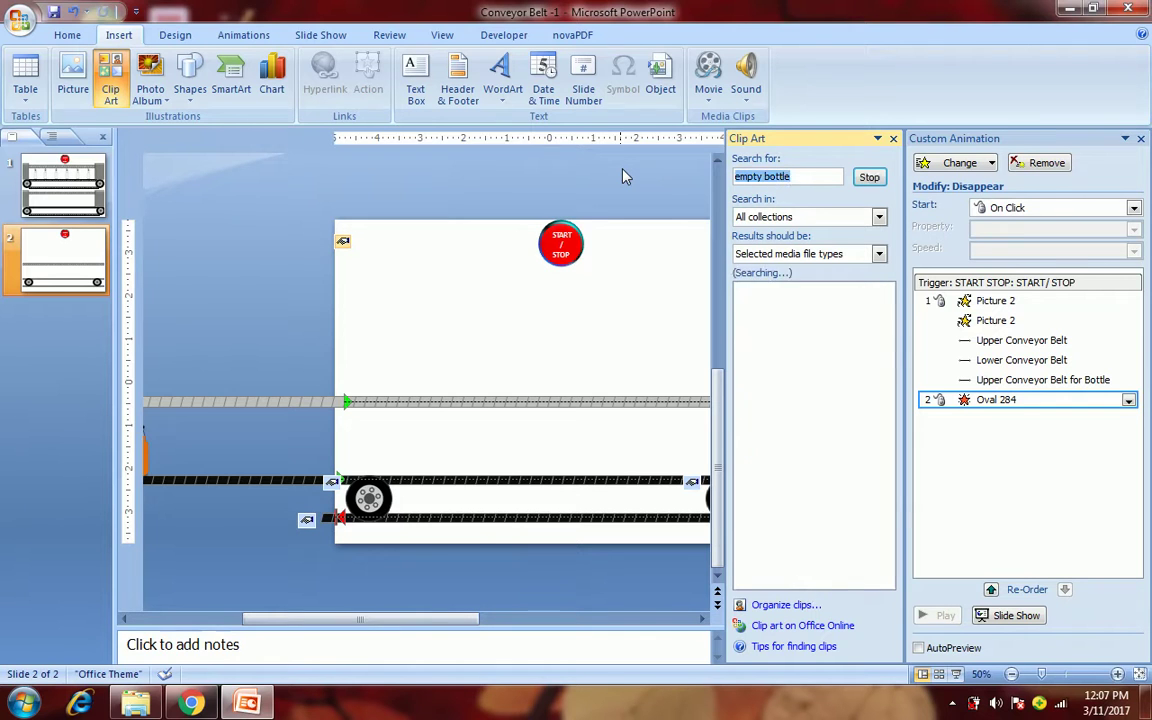
pyautogui.click(769, 472)
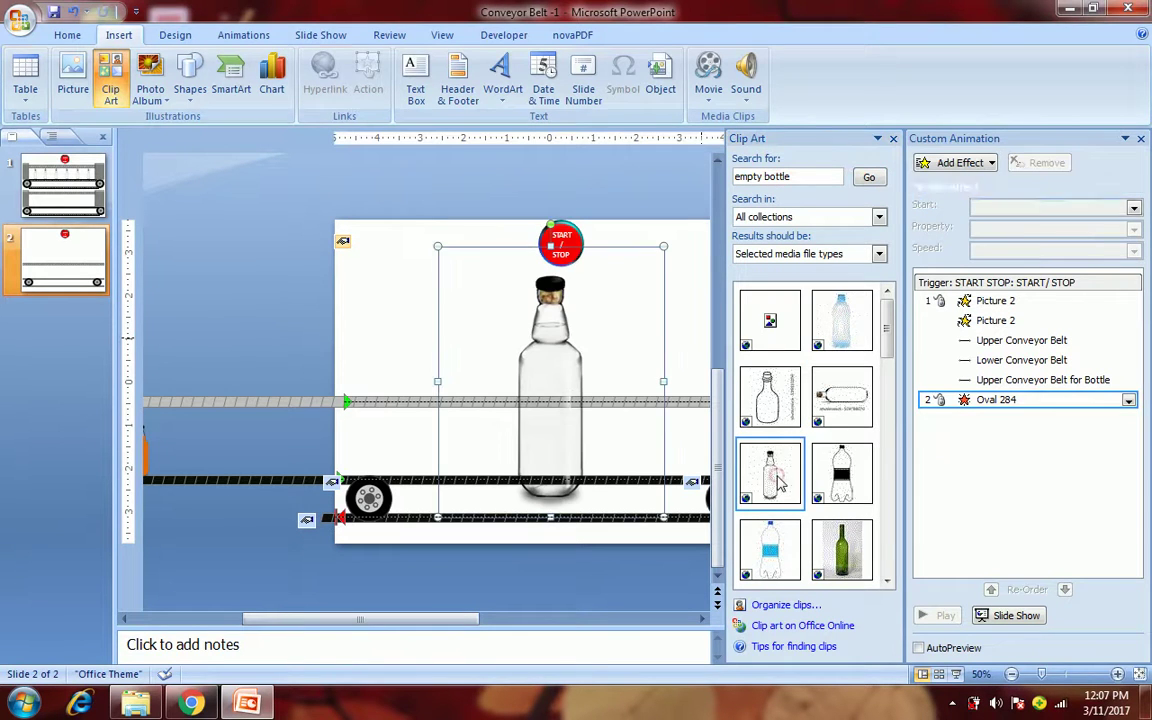
# - Shrink the glass bottle to 3.35 by 2.79 inches, move it upper left, and zoom in
pyautogui.click(893, 139)
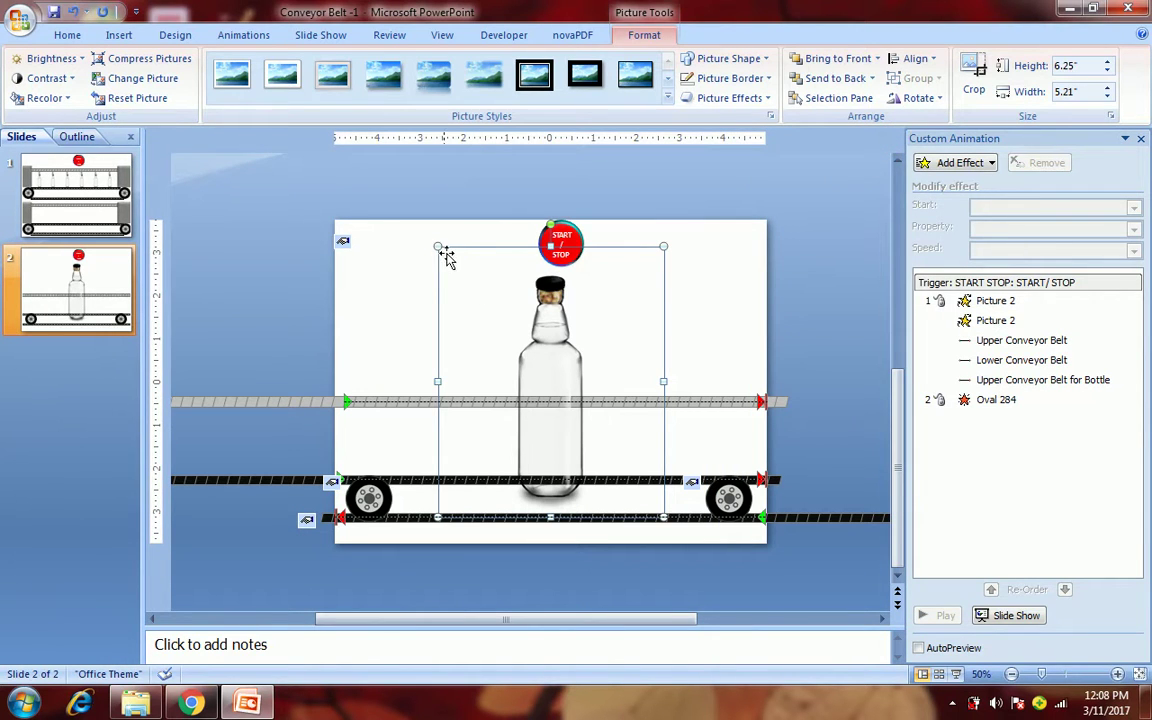
pyautogui.moveTo(530, 365); pyautogui.dragTo(454, 313)
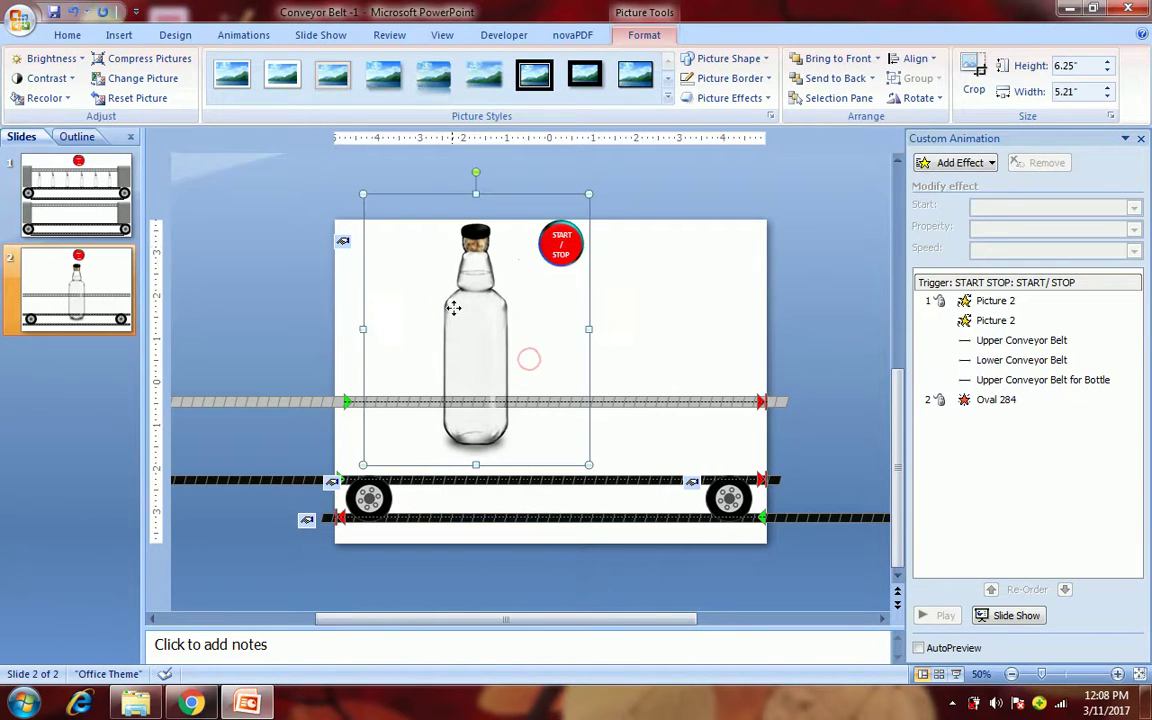
pyautogui.moveTo(362, 195); pyautogui.dragTo(468, 316)
pyautogui.moveTo(528, 377); pyautogui.dragTo(425, 293)
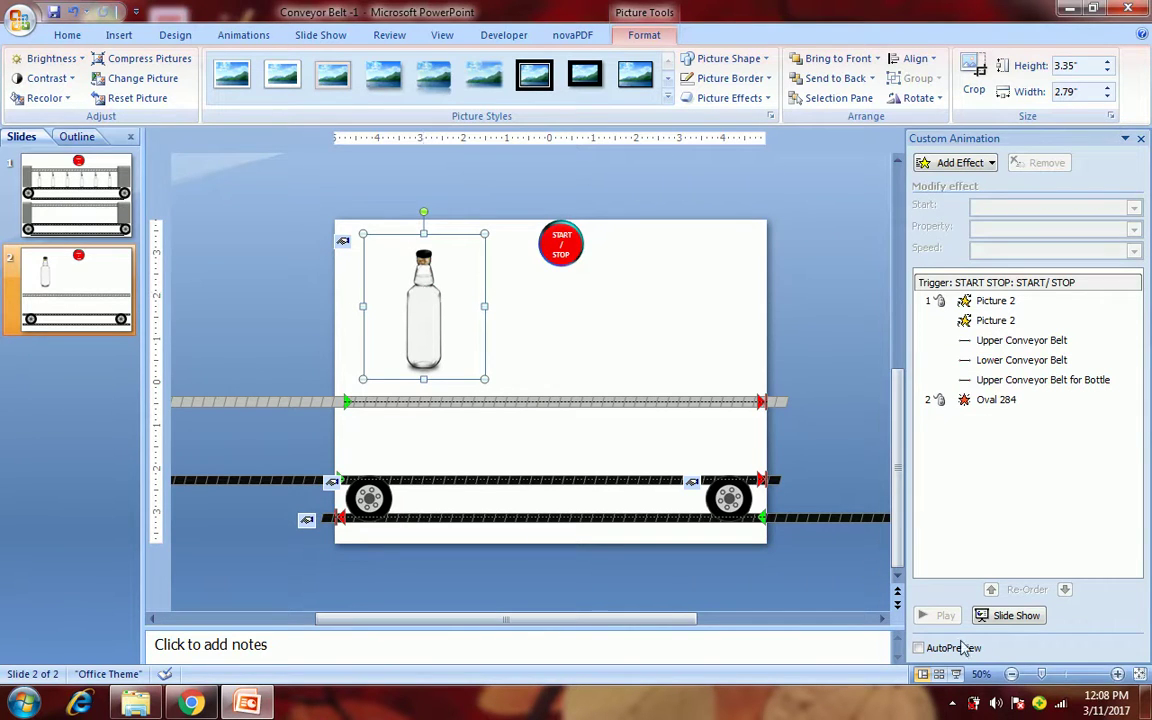
pyautogui.click(1117, 674)
pyautogui.click(1117, 674)
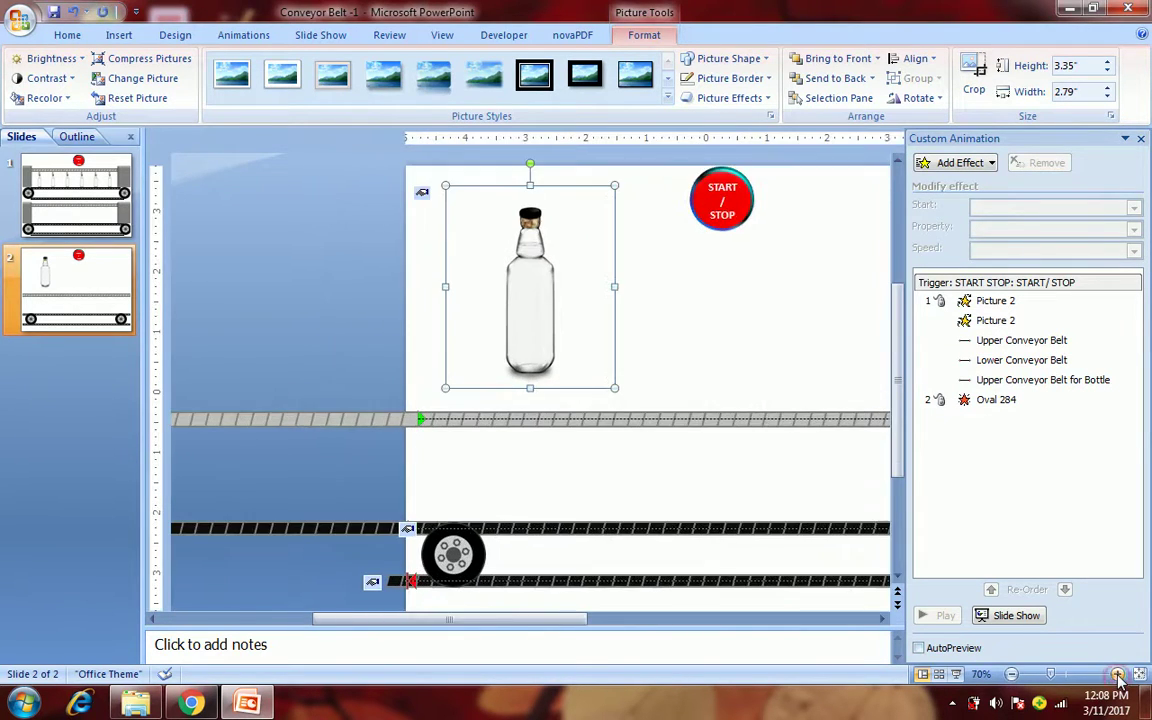
pyautogui.click(1117, 674)
pyautogui.click(1117, 674)
pyautogui.click(1117, 674)
pyautogui.click(1117, 674)
pyautogui.click(1117, 674)
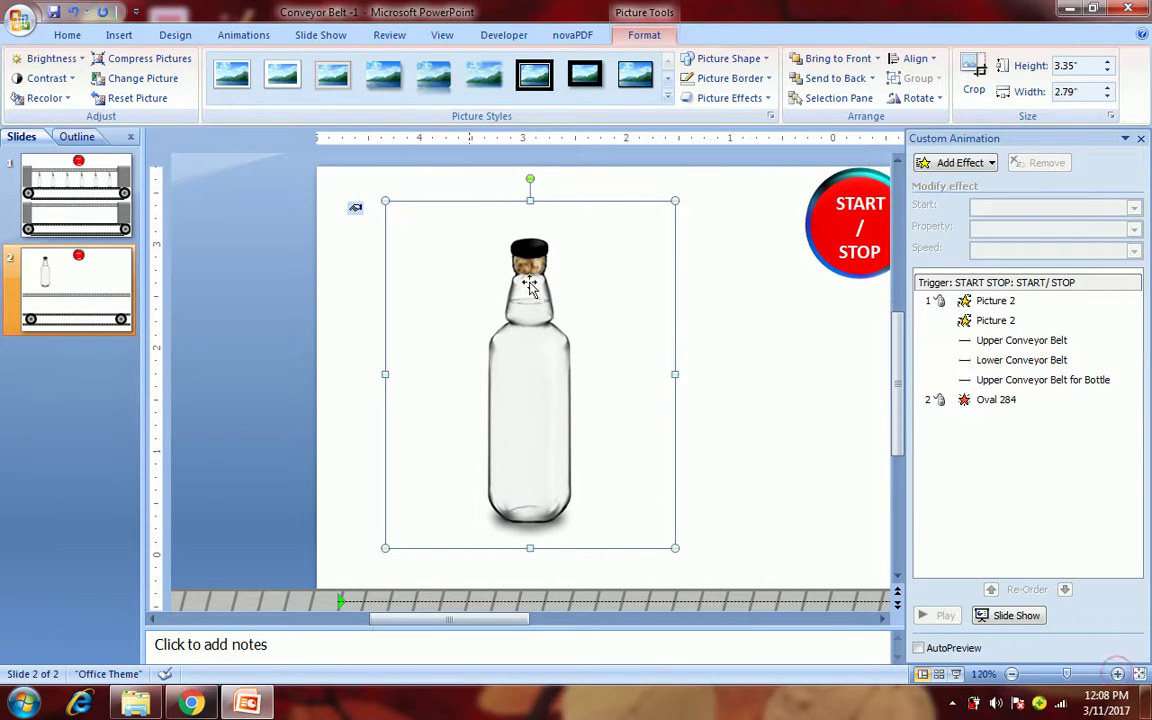
pyautogui.click(118, 35)
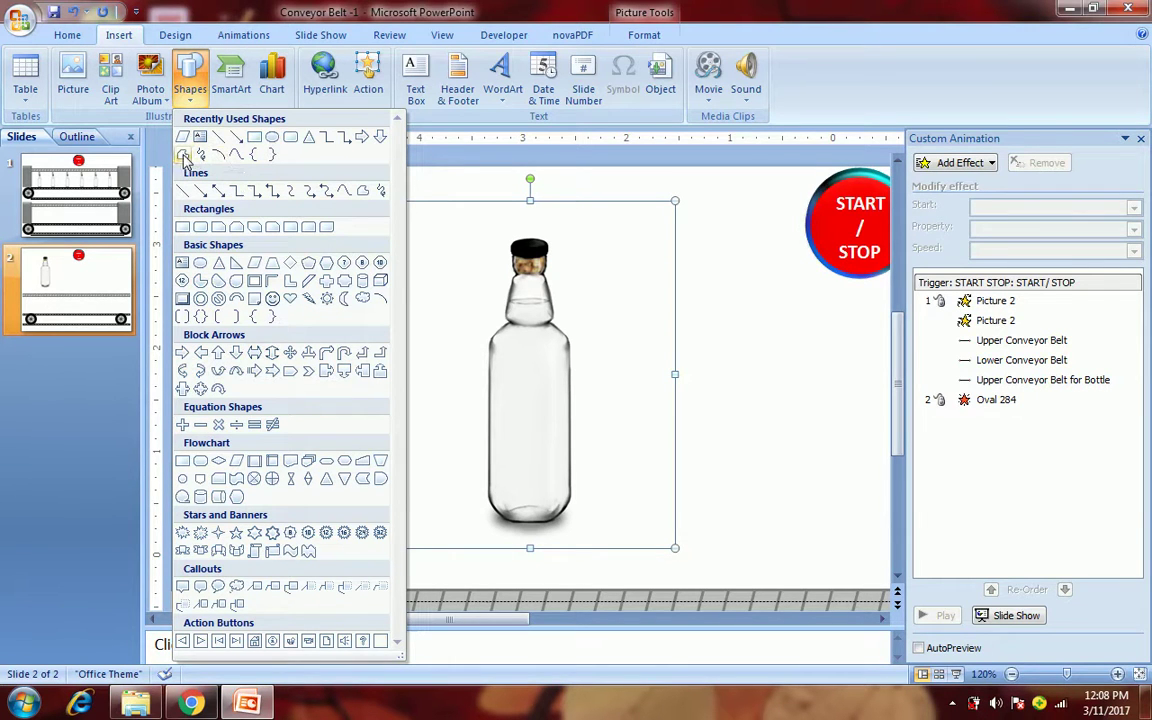
# - Trace a freeform outline over the bottle's body, starting at the shoulder
pyautogui.click(184, 158)
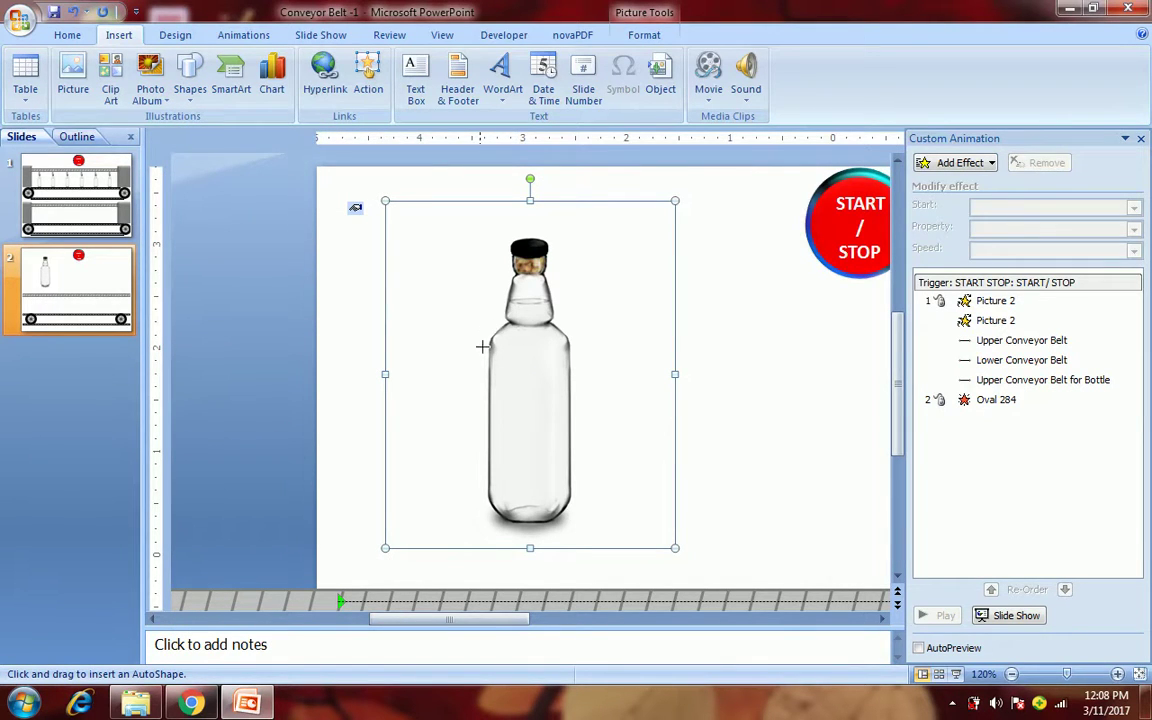
pyautogui.click(508, 300)
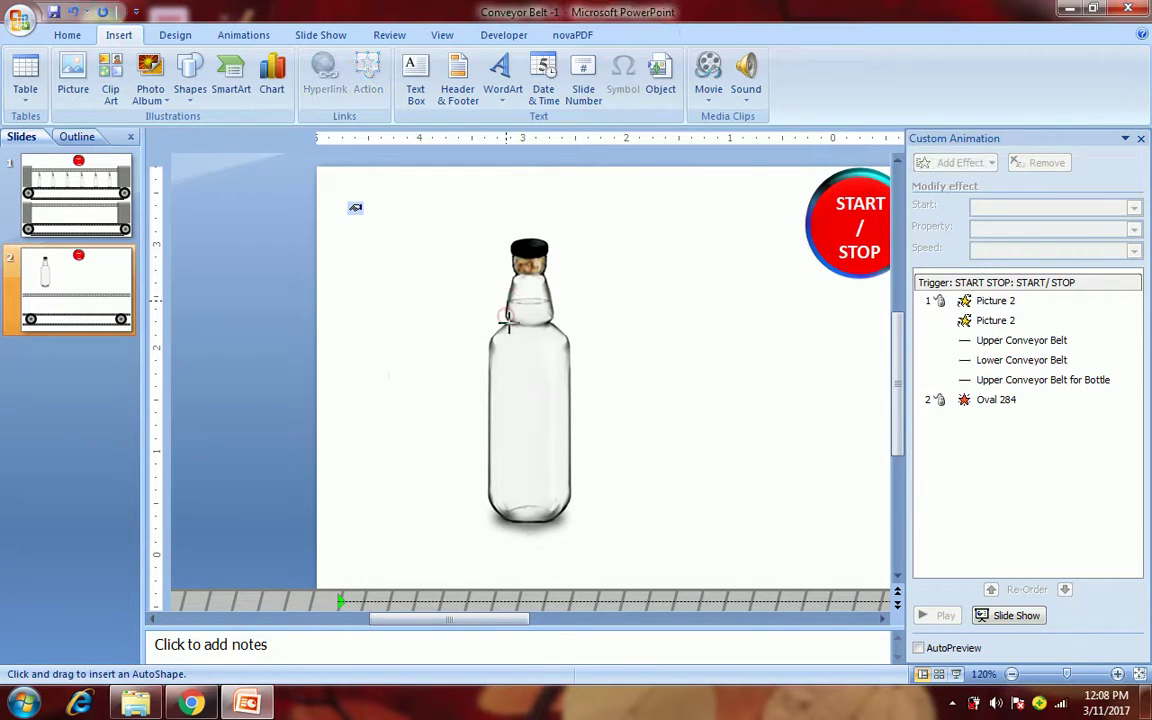
pyautogui.moveTo(508, 322)
pyautogui.mouseDown()
pyautogui.moveTo(488, 352)
pyautogui.moveTo(491, 506)
pyautogui.moveTo(542, 527)
pyautogui.moveTo(568, 500)
pyautogui.moveTo(568, 342)
pyautogui.moveTo(540, 302)
pyautogui.moveTo(492, 300)
pyautogui.mouseUp()
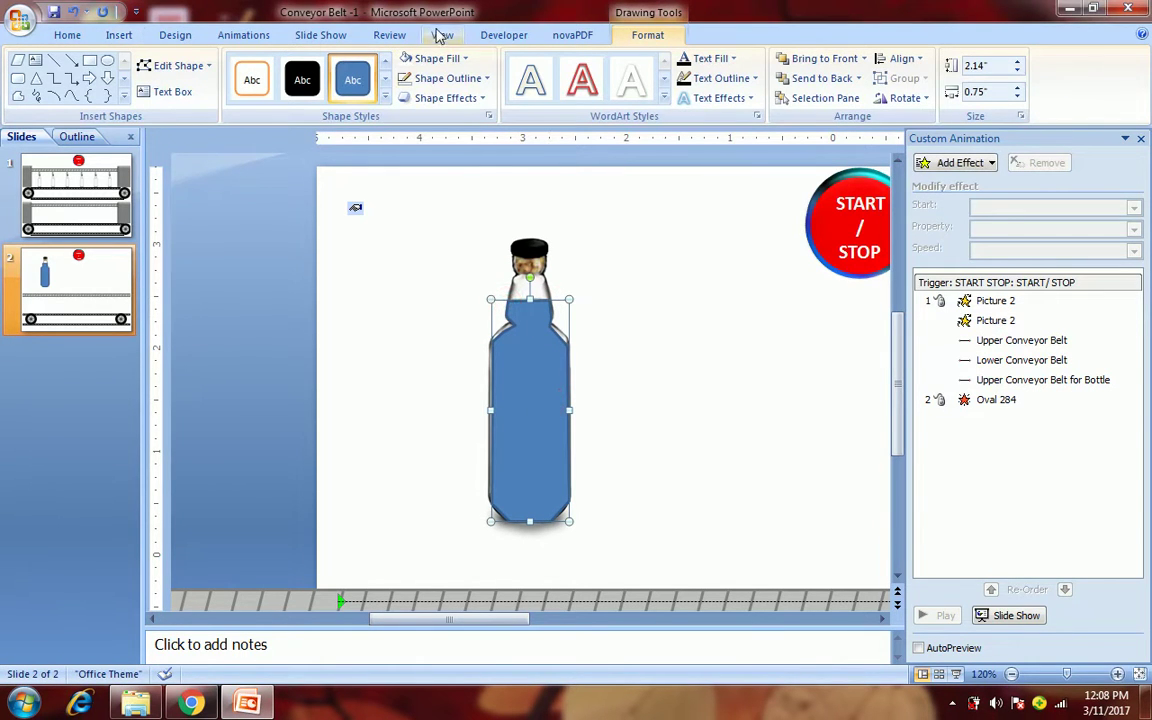
pyautogui.click(436, 60)
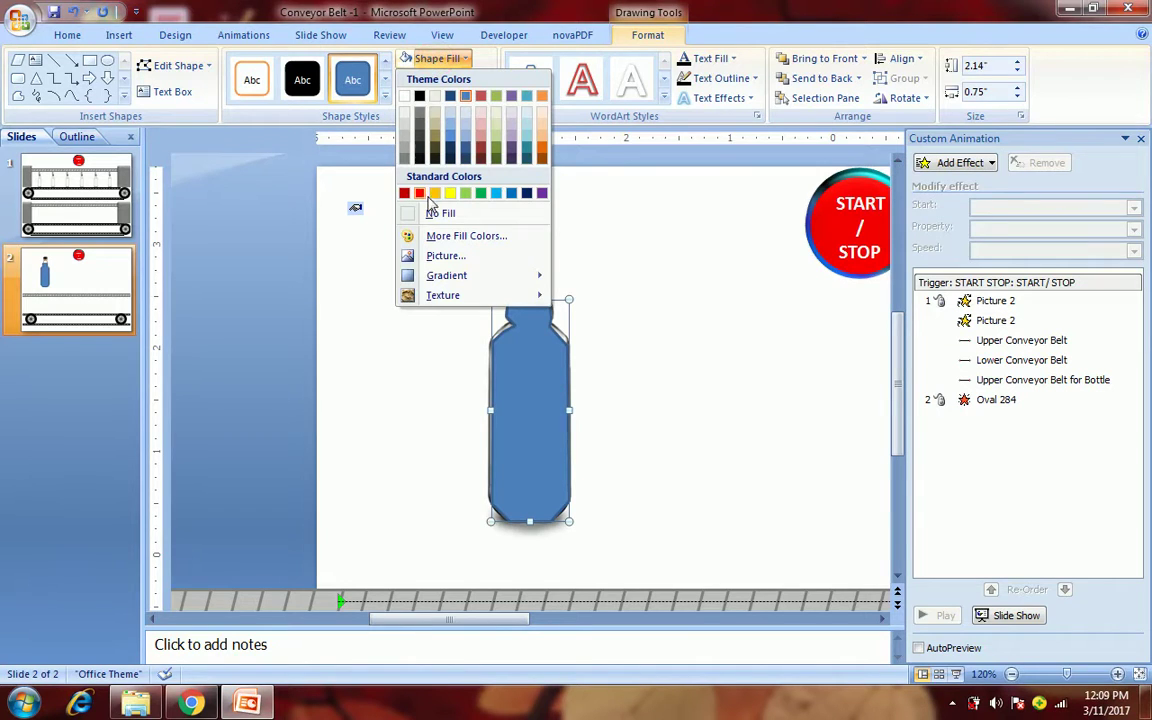
# - Give the traced bottle body an orange fill and an orange outline
pyautogui.click(541, 96)
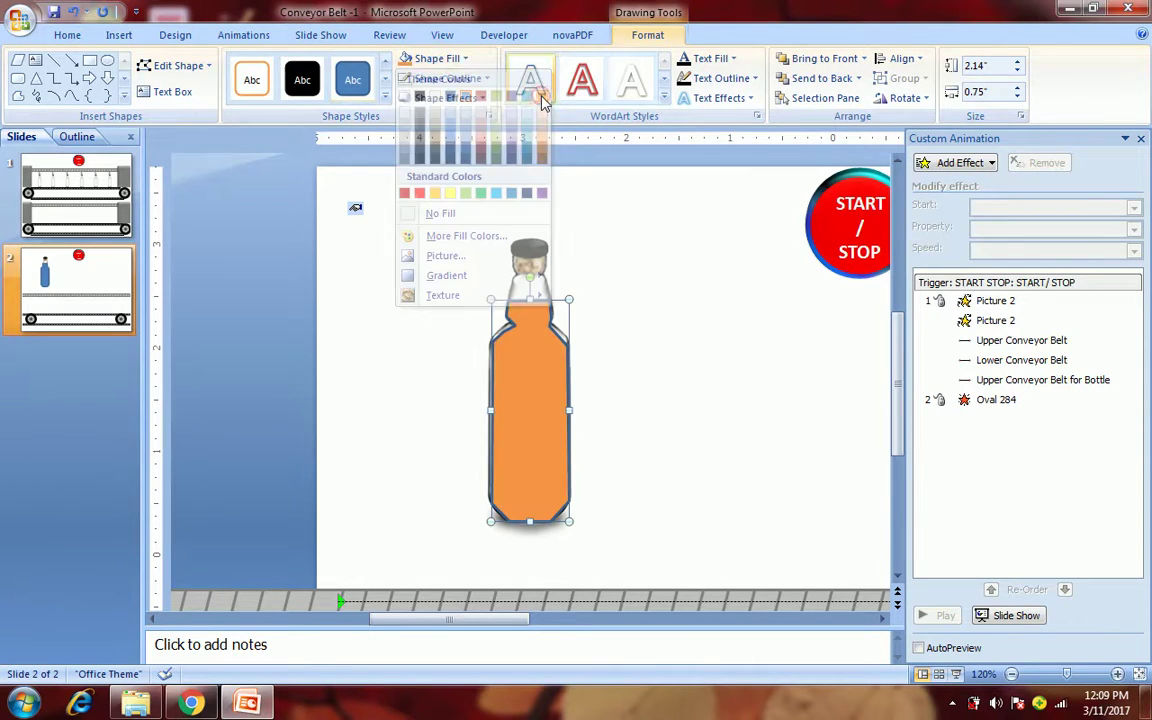
pyautogui.click(625, 259)
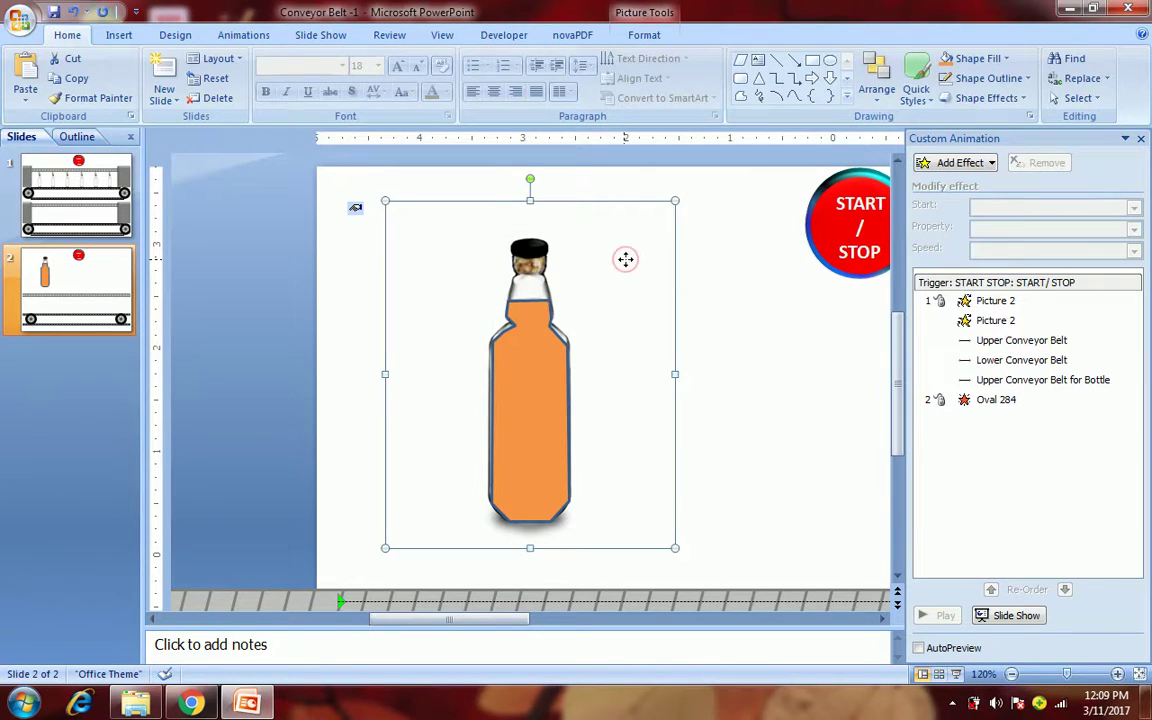
pyautogui.click(546, 377)
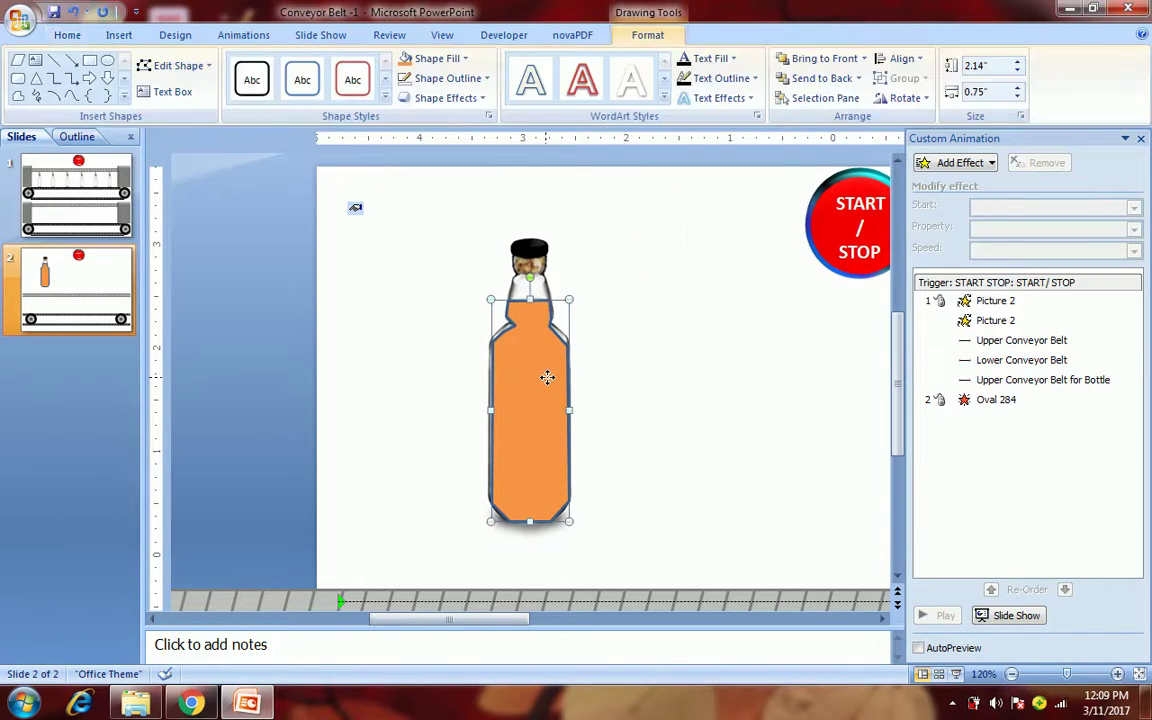
pyautogui.click(447, 78)
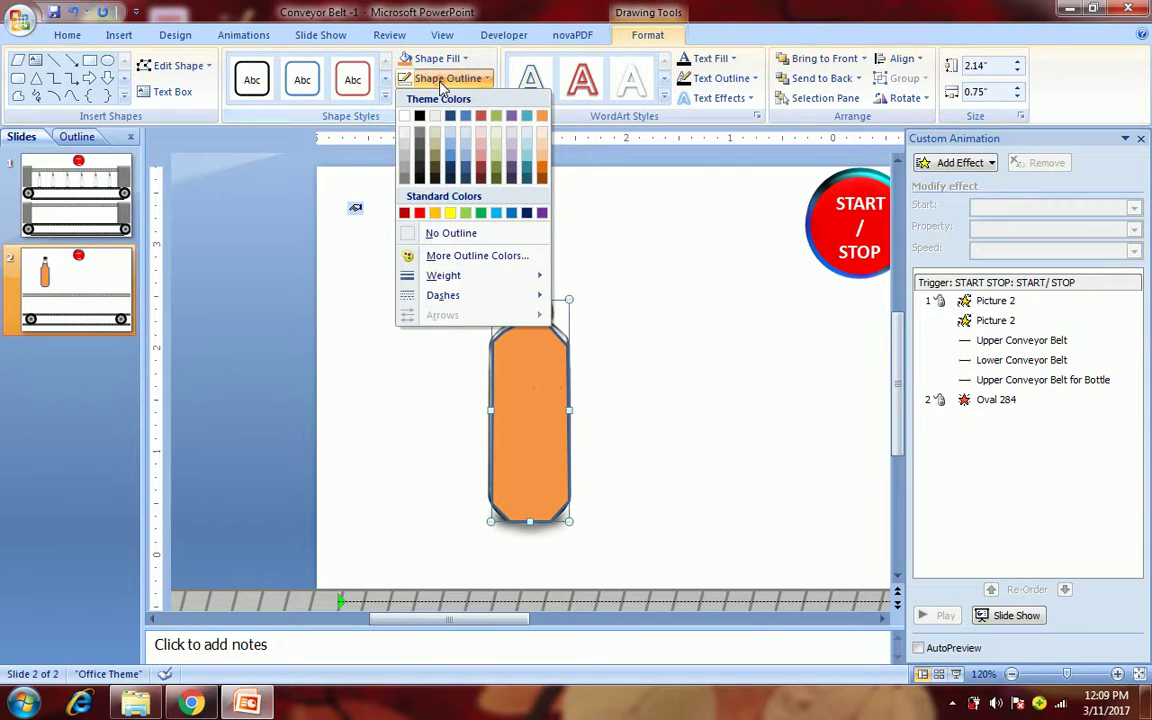
pyautogui.click(540, 116)
pyautogui.click(627, 267)
pyautogui.click(545, 390)
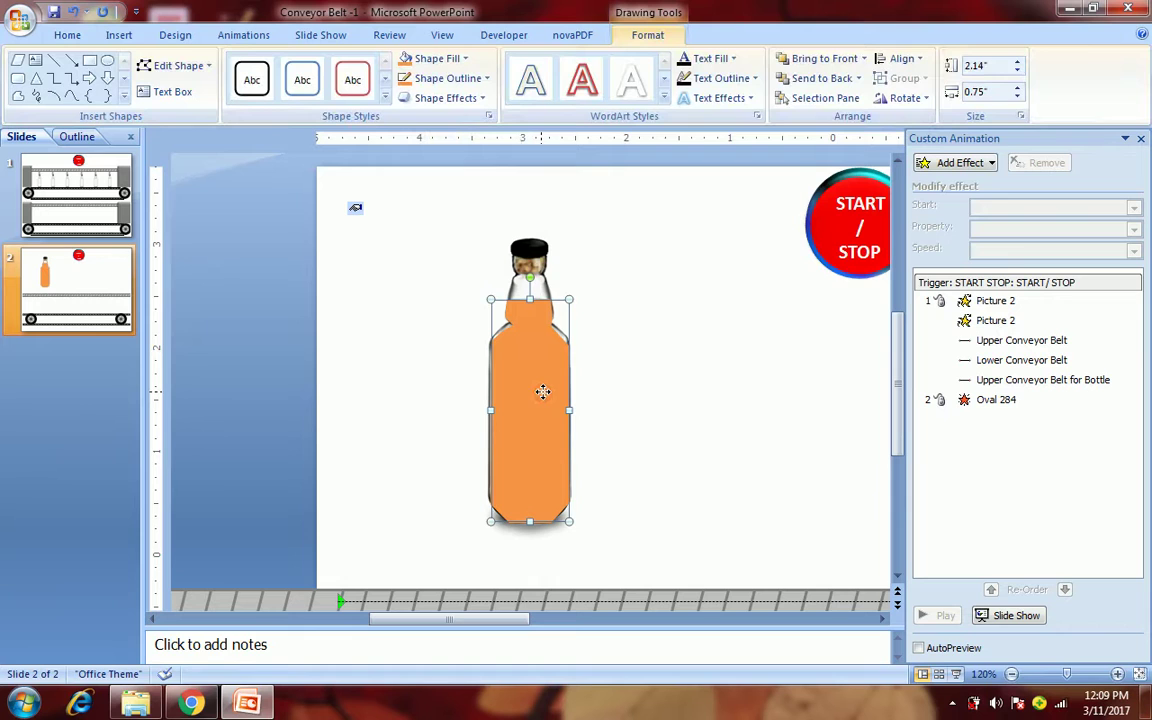
# - Add a Wipe entrance effect to the orange body and preview it
pyautogui.click(983, 166)
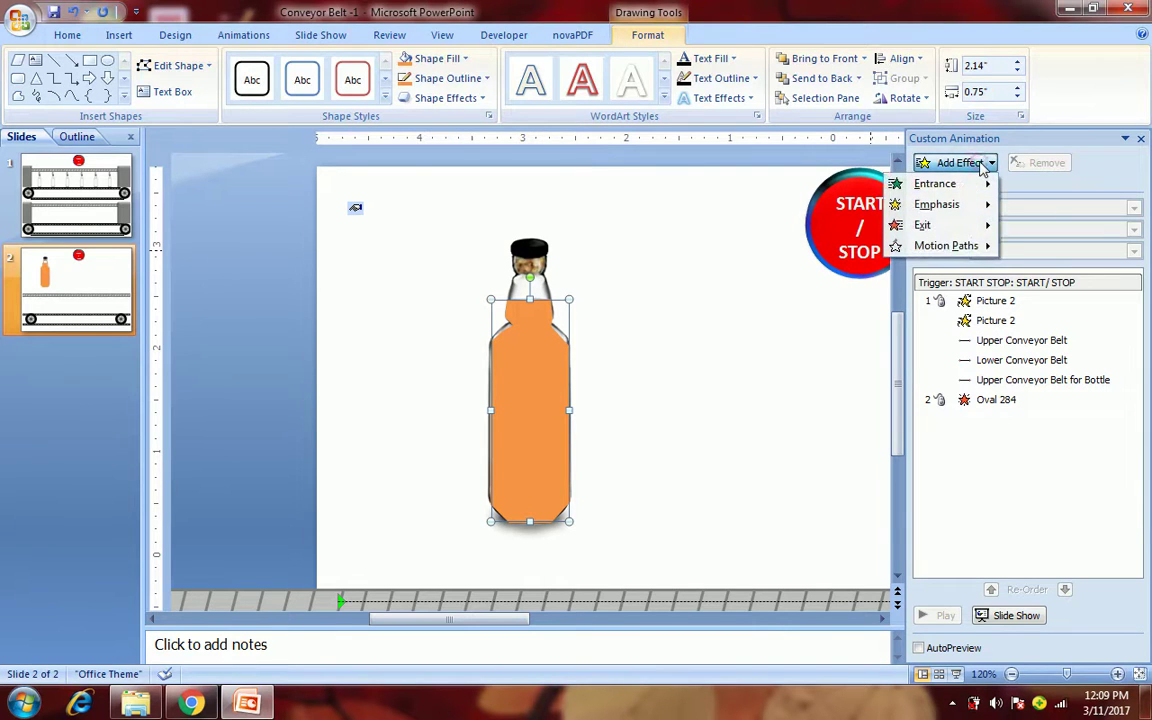
pyautogui.moveTo(992, 186)
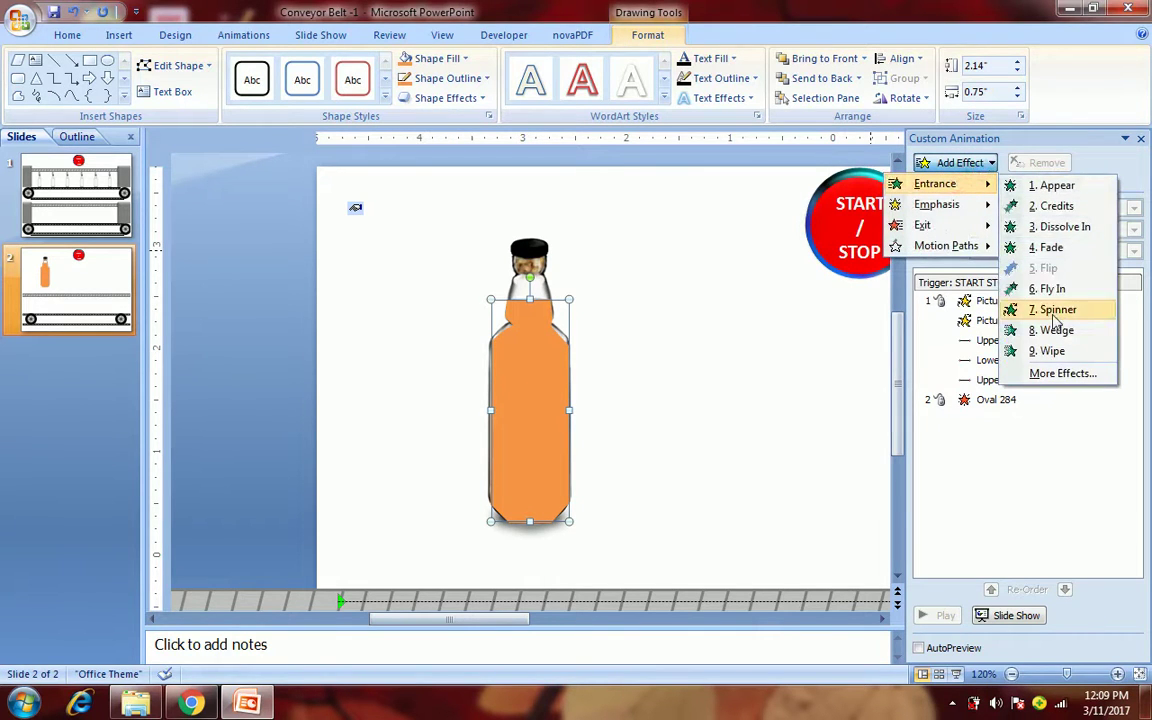
pyautogui.click(1052, 352)
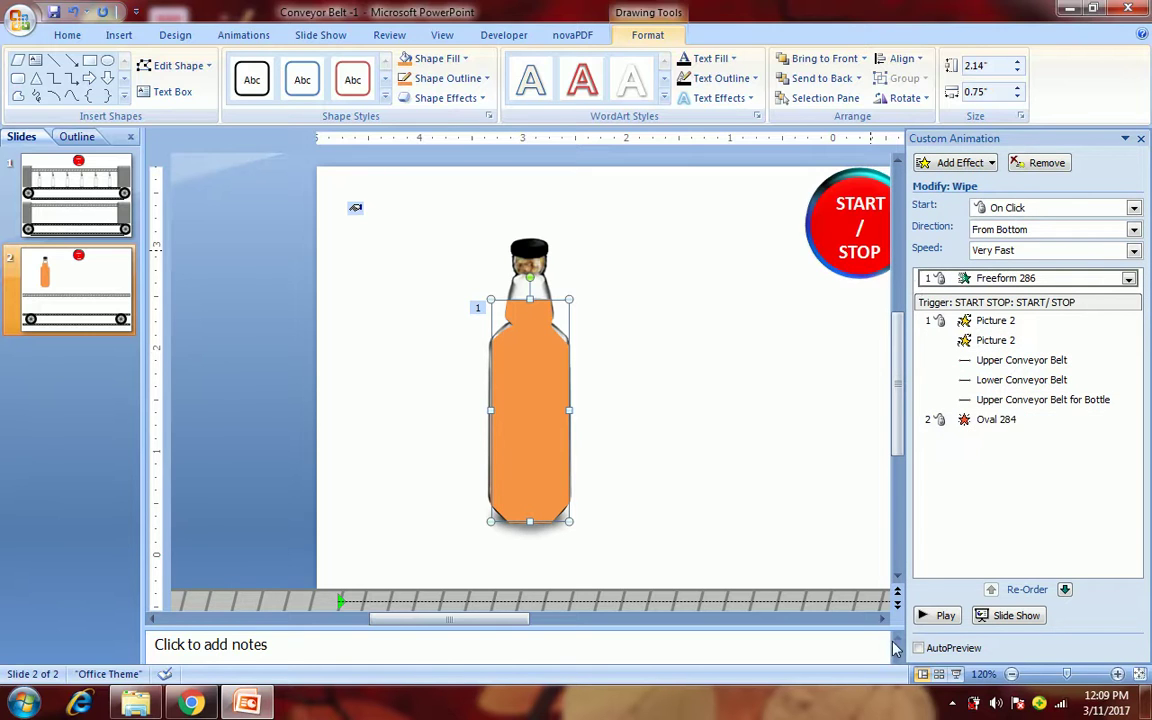
pyautogui.click(935, 616)
pyautogui.click(699, 401)
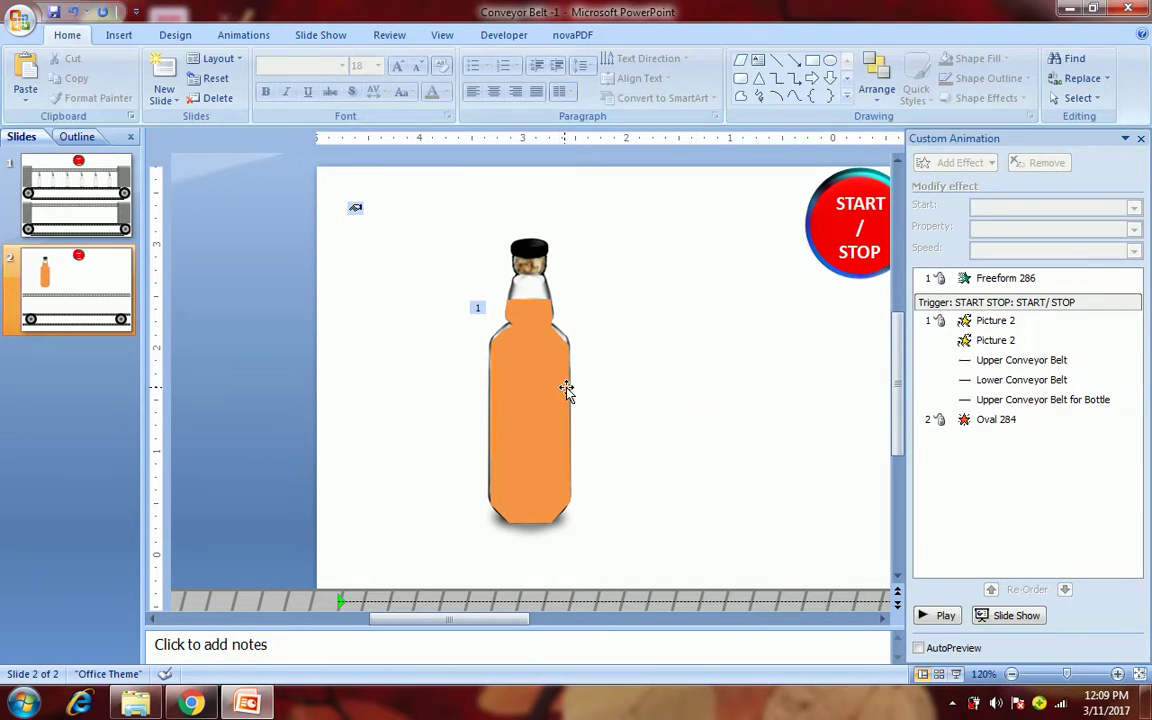
# - Shrink the bottle picture and nudge the orange body into place over its glass
pyautogui.click(419, 213)
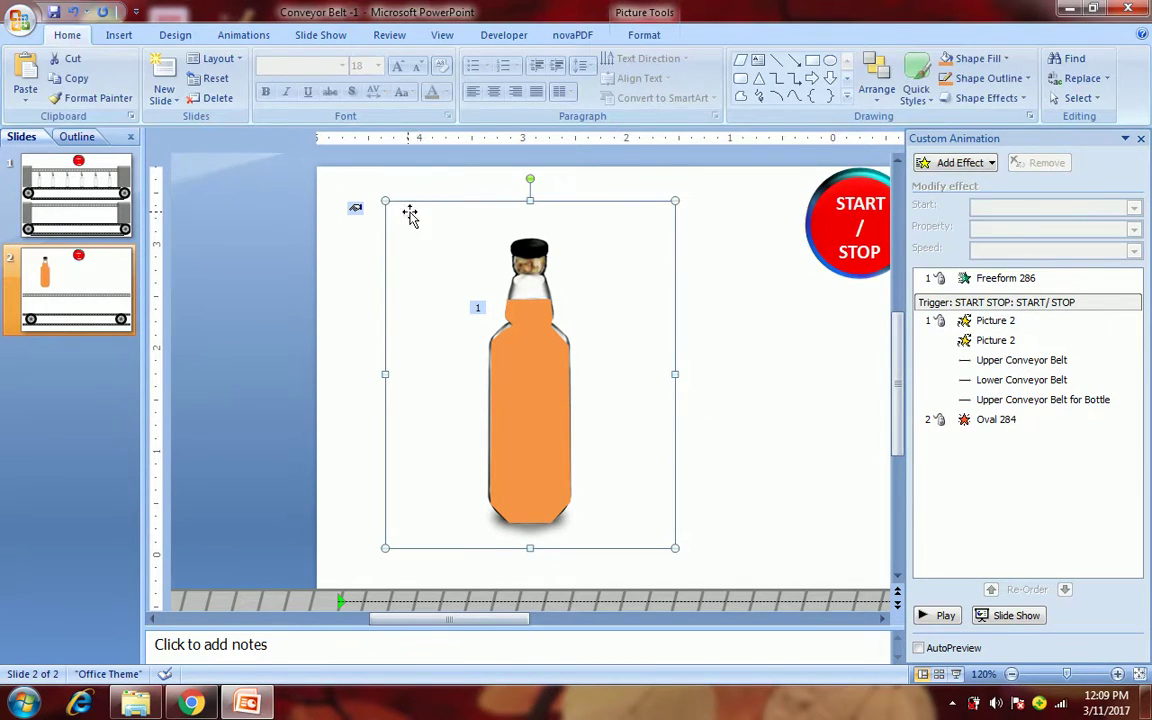
pyautogui.click(487, 320)
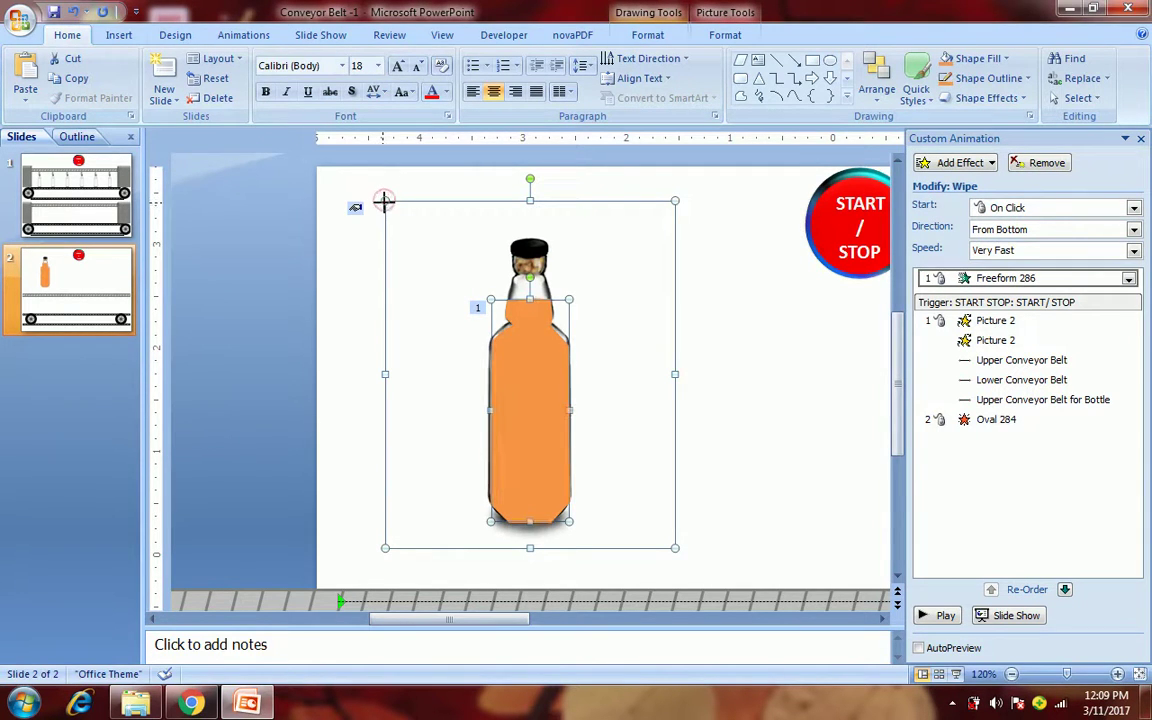
pyautogui.moveTo(547, 384); pyautogui.dragTo(547, 383)
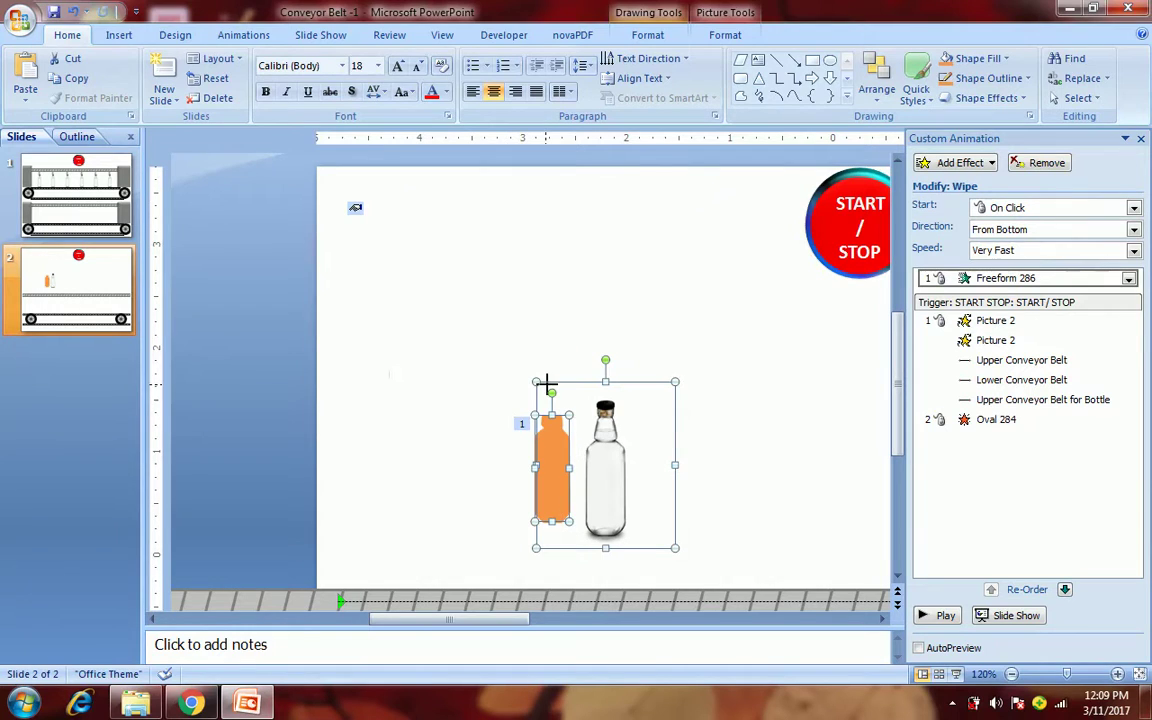
pyautogui.click(494, 429)
pyautogui.moveTo(540, 453); pyautogui.dragTo(594, 471)
pyautogui.press('Right')
pyautogui.press('Up')
pyautogui.press('Up')
pyautogui.press('Up')
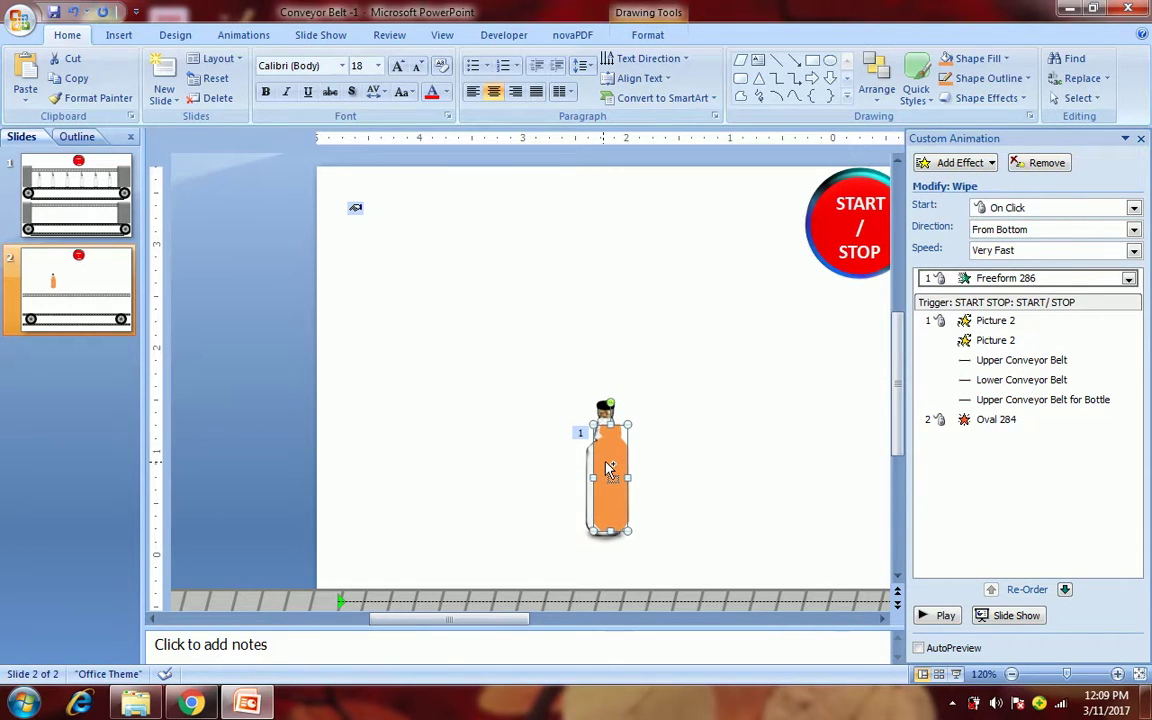
pyautogui.press('Left')
pyautogui.press('Down')
pyautogui.press('Down')
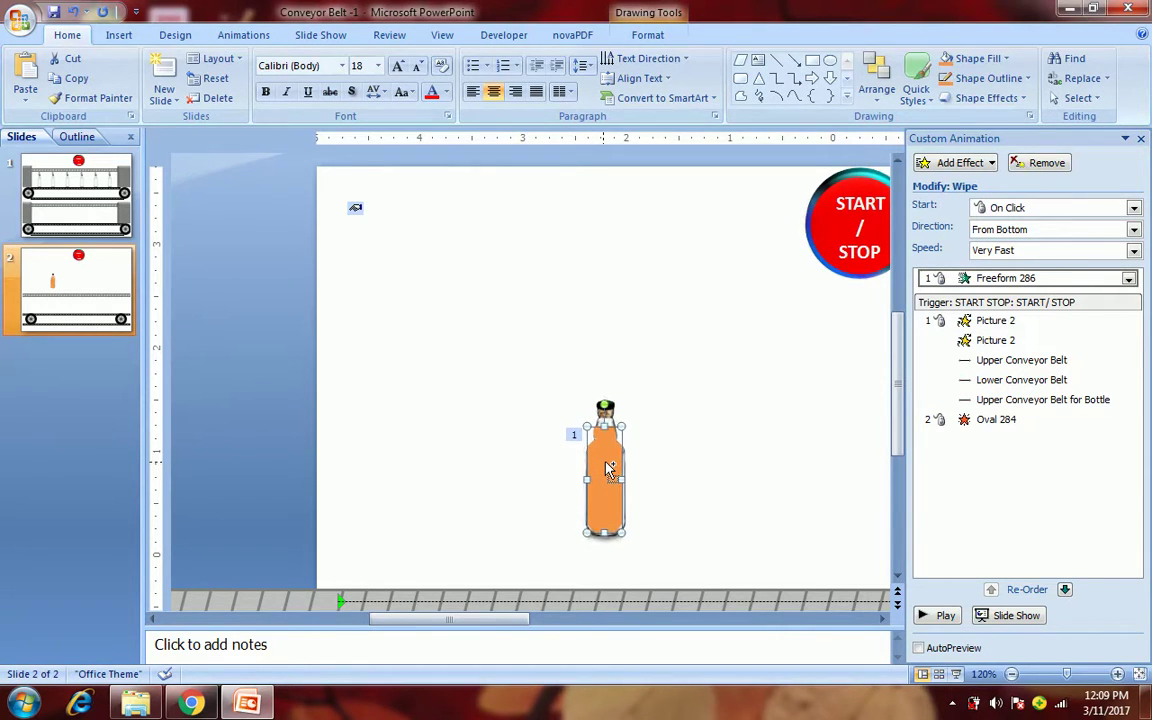
pyautogui.click(689, 430)
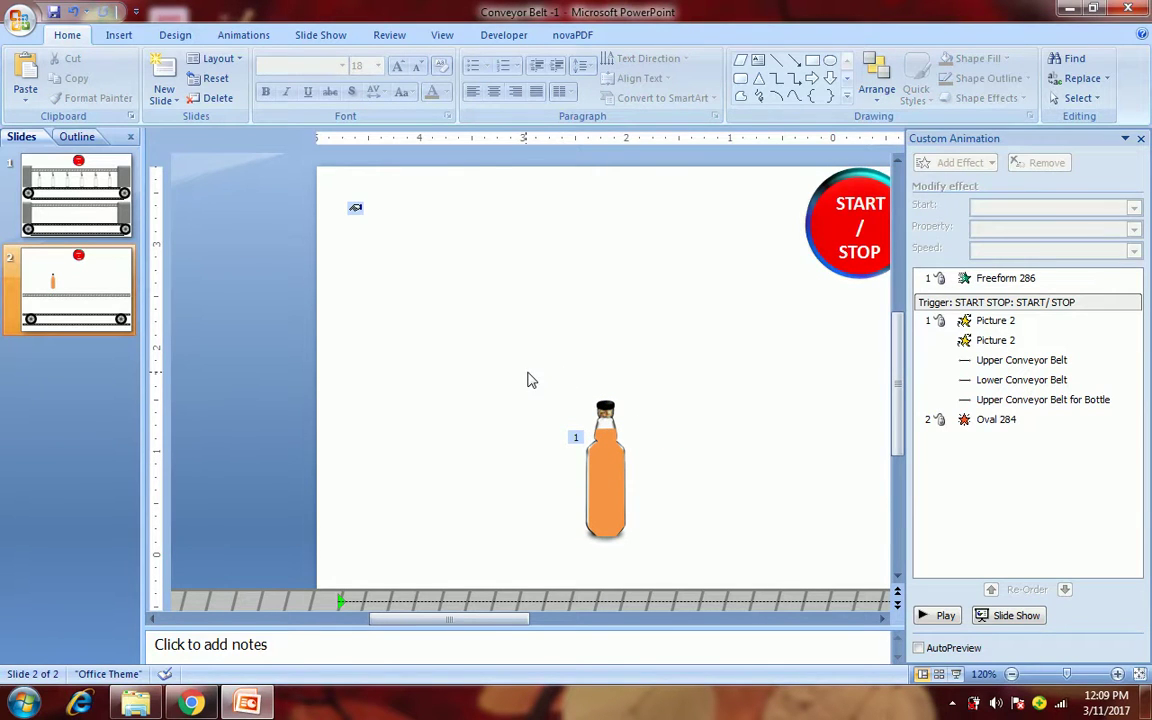
# - Group the bottle with its orange body and park the group just off the slide's left edge
pyautogui.moveTo(509, 368); pyautogui.dragTo(705, 570)
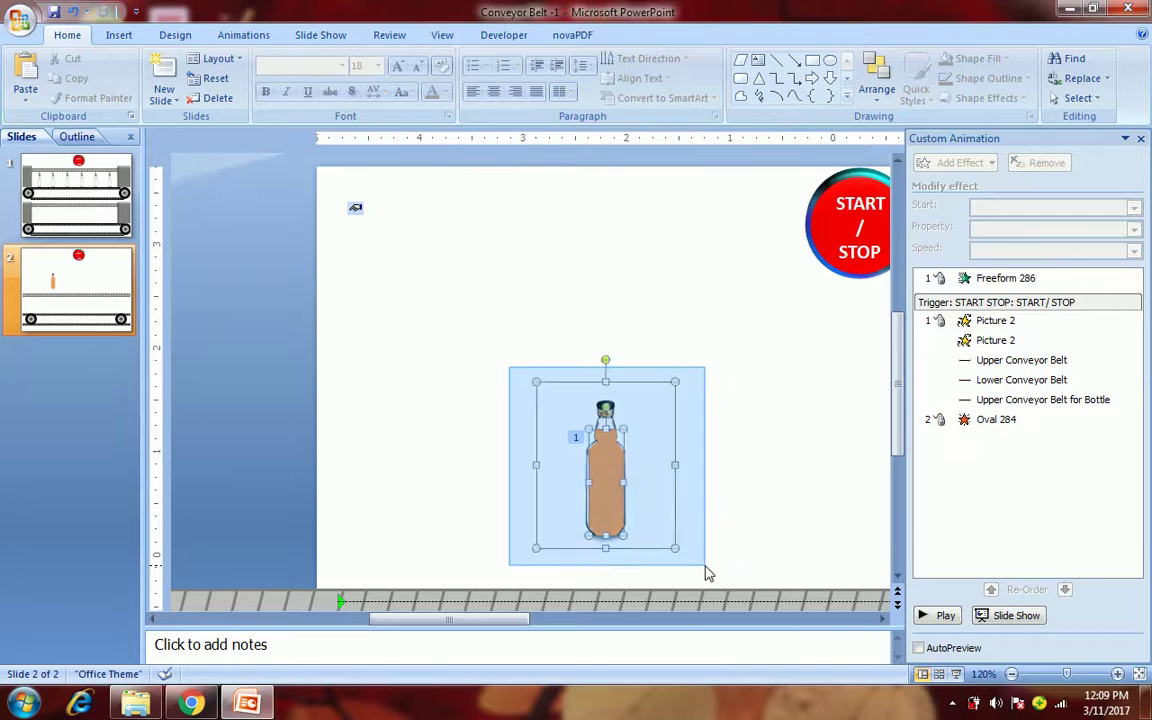
pyautogui.press('Delete')
pyautogui.moveTo(507, 620); pyautogui.dragTo(337, 620)
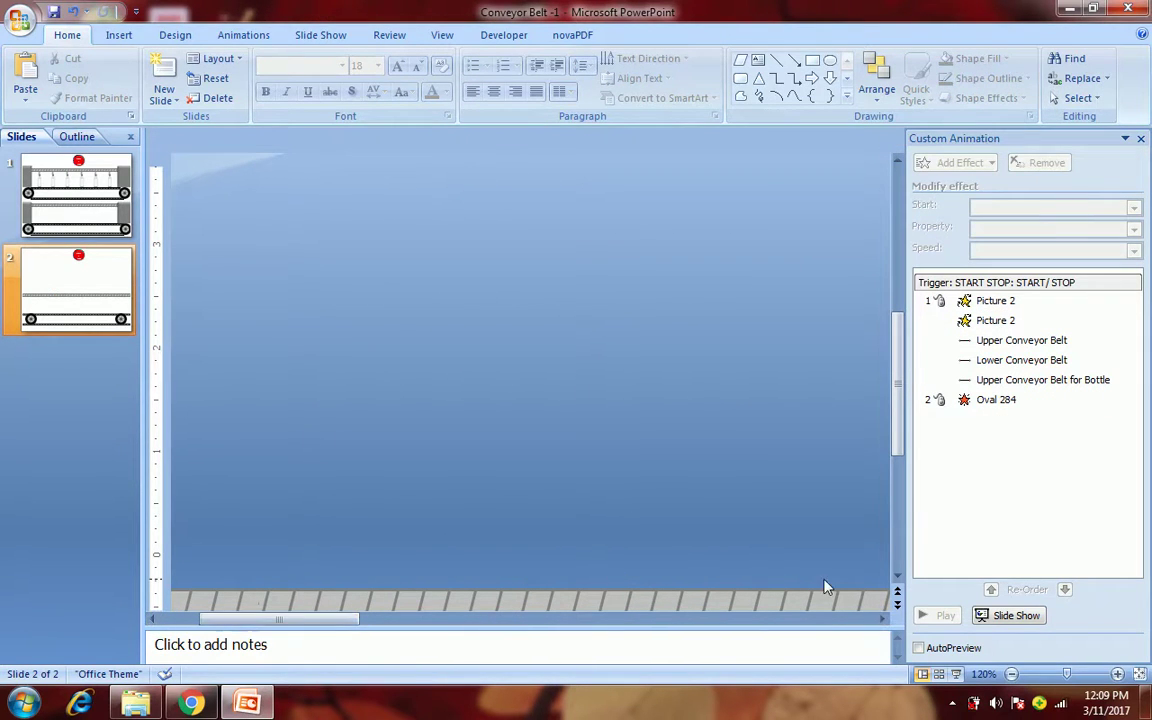
pyautogui.click(1011, 675)
pyautogui.click(1011, 675)
pyautogui.click(1011, 675)
pyautogui.click(1011, 675)
pyautogui.click(1011, 675)
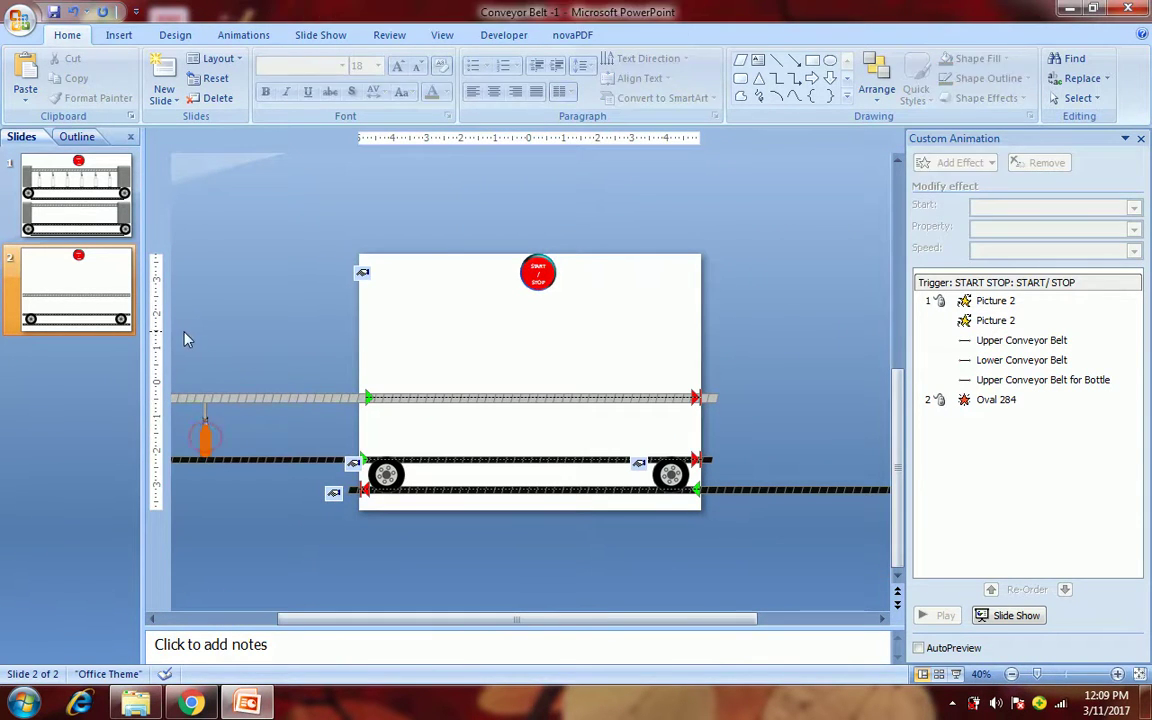
pyautogui.moveTo(180, 346); pyautogui.dragTo(236, 498)
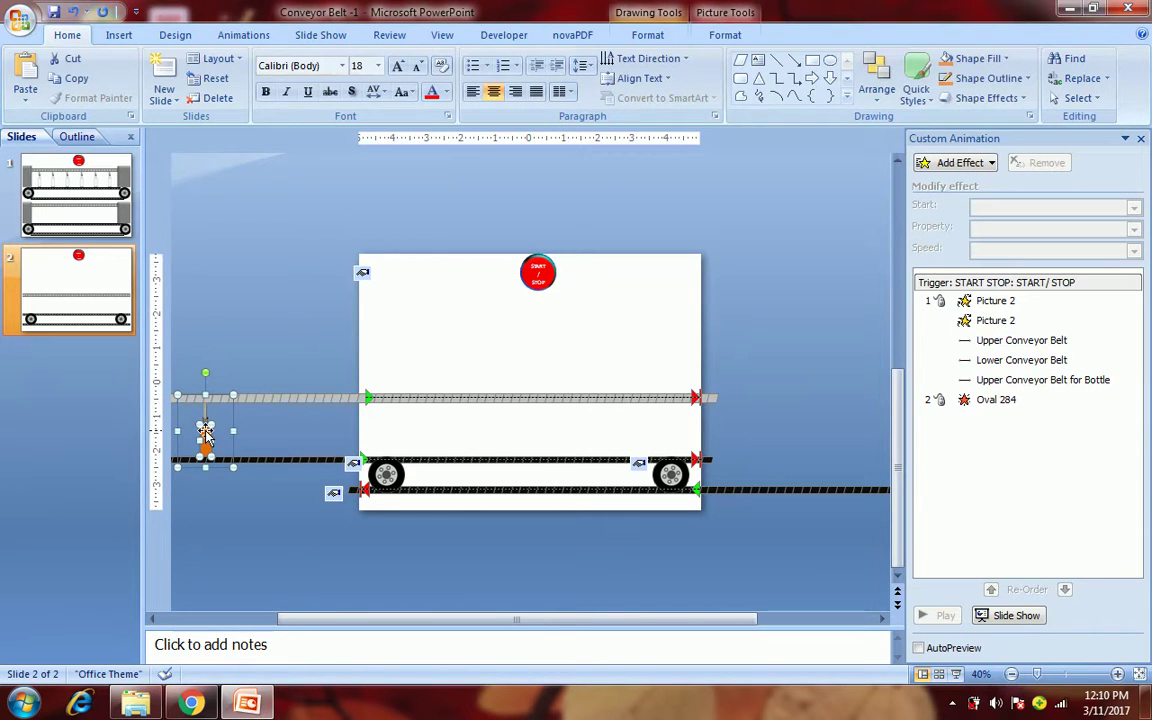
# - Move the orange bottle back onto the slide and zoom in to 70%
pyautogui.moveTo(205, 428); pyautogui.dragTo(467, 322)
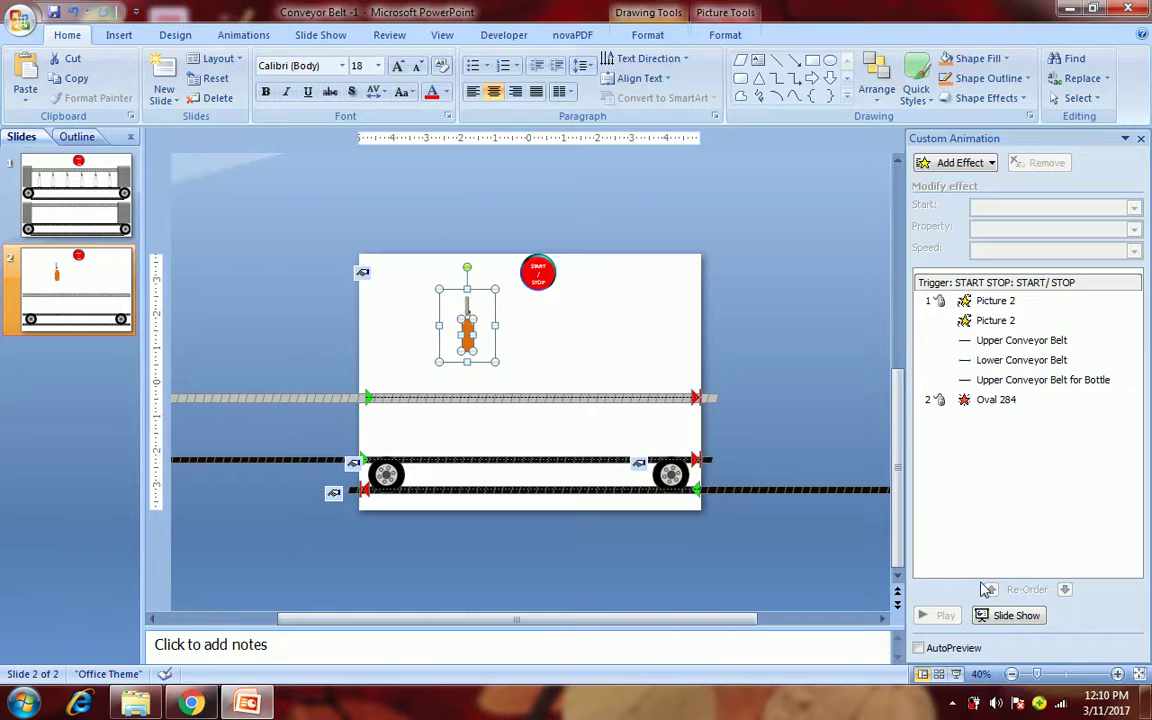
pyautogui.click(1118, 674)
pyautogui.click(1118, 674)
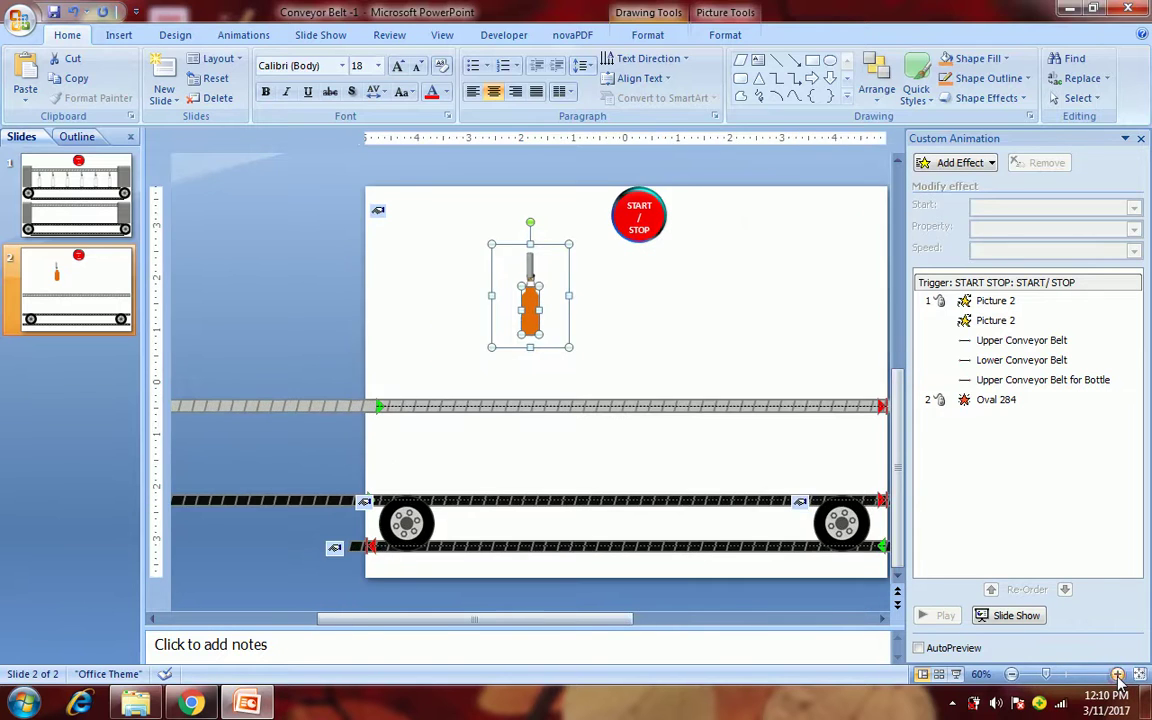
pyautogui.click(1118, 674)
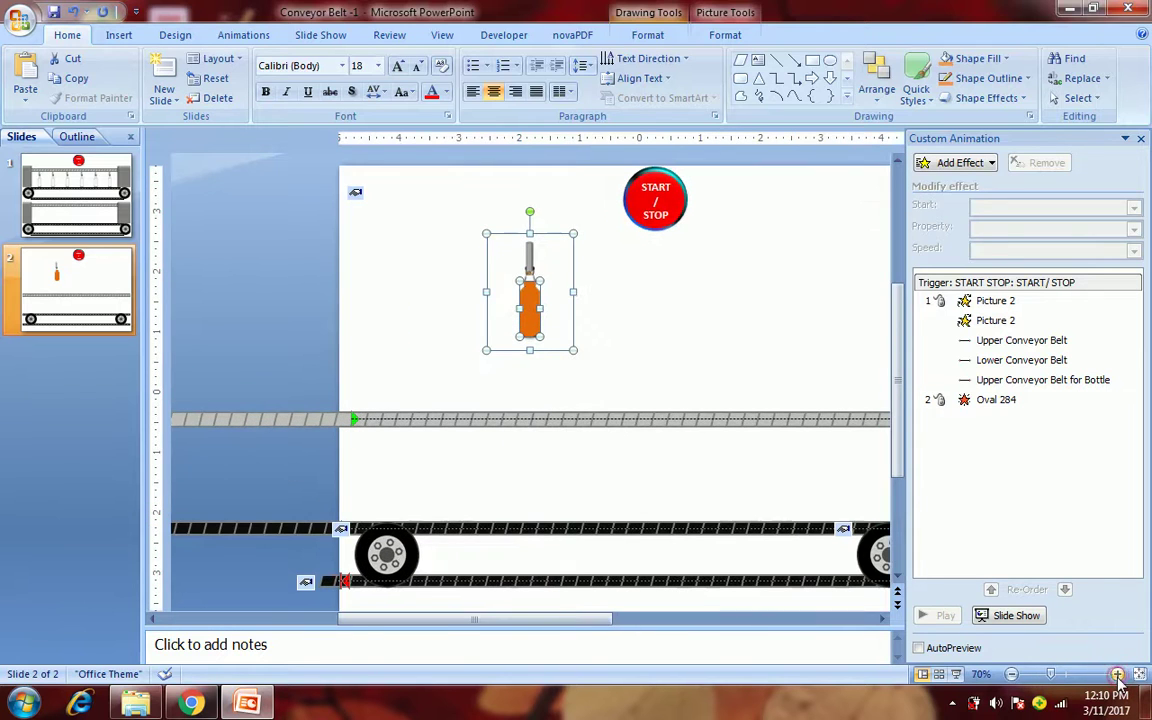
pyautogui.click(760, 374)
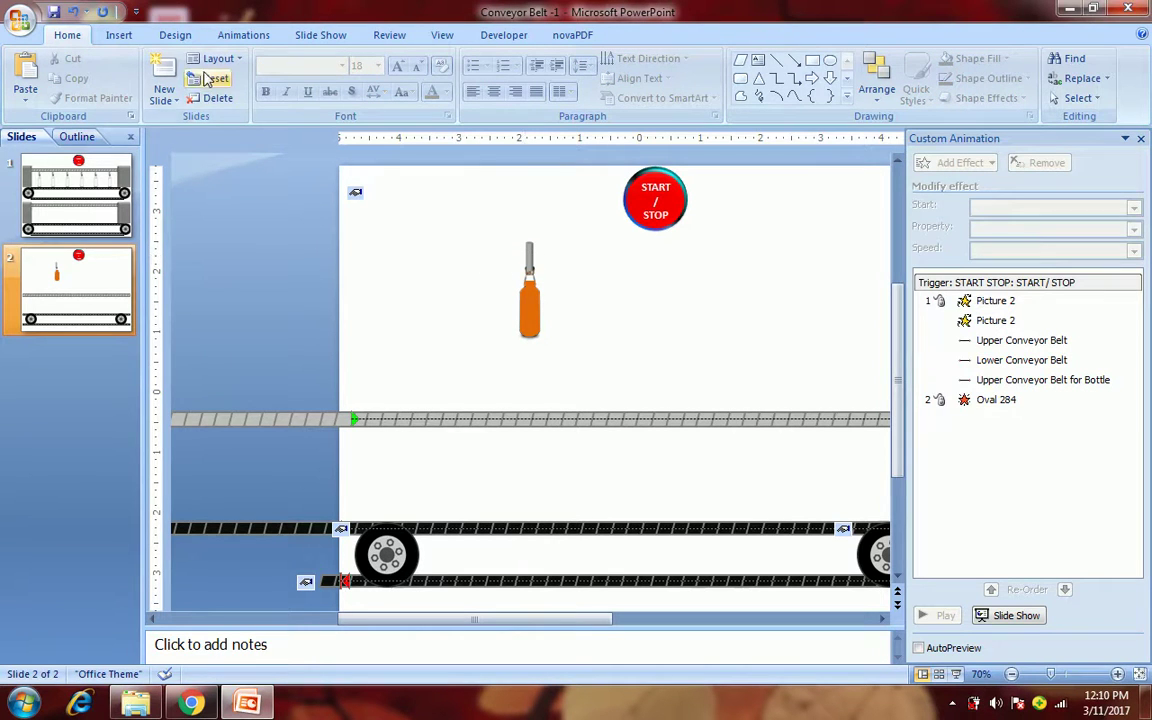
# - Draw a thin vertical rectangle with a Circle bevel and a pale fill
pyautogui.click(120, 36)
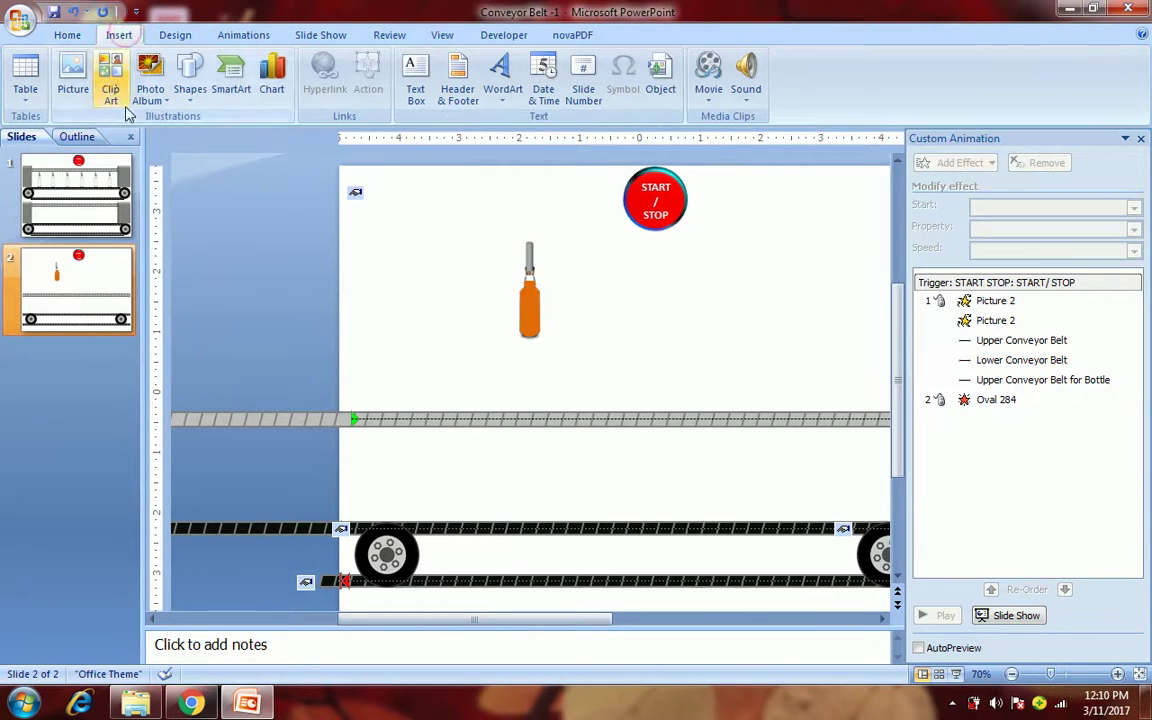
pyautogui.click(187, 98)
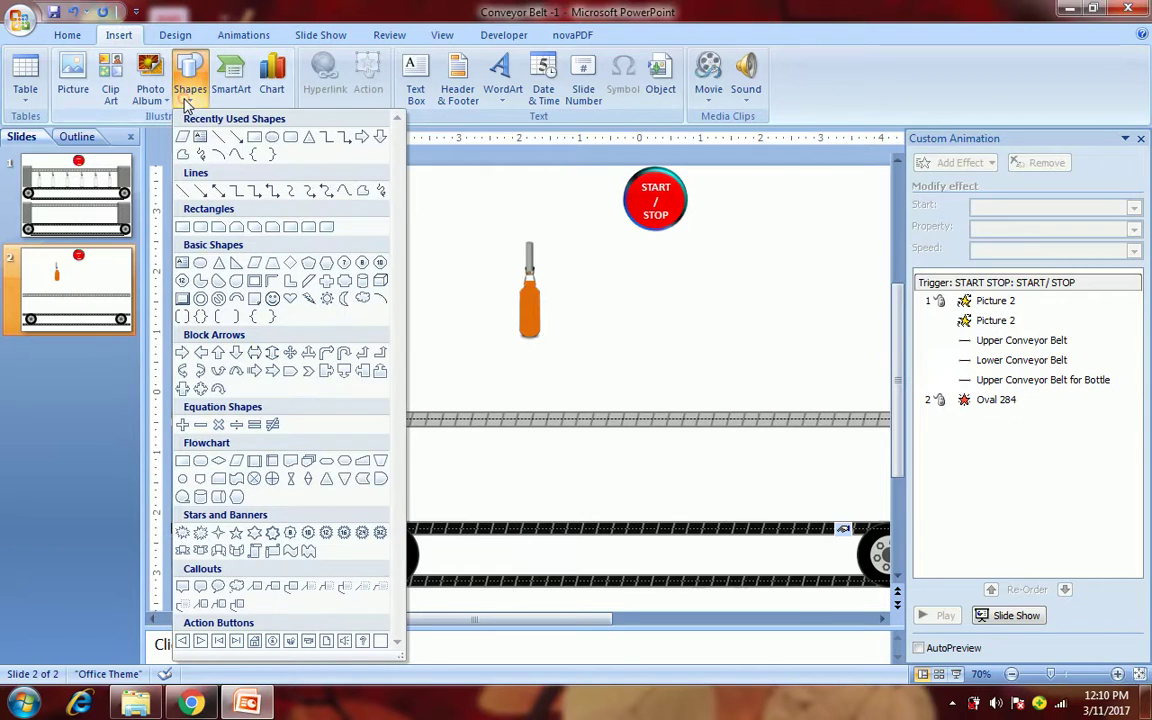
pyautogui.click(254, 137)
pyautogui.moveTo(401, 203); pyautogui.dragTo(411, 247)
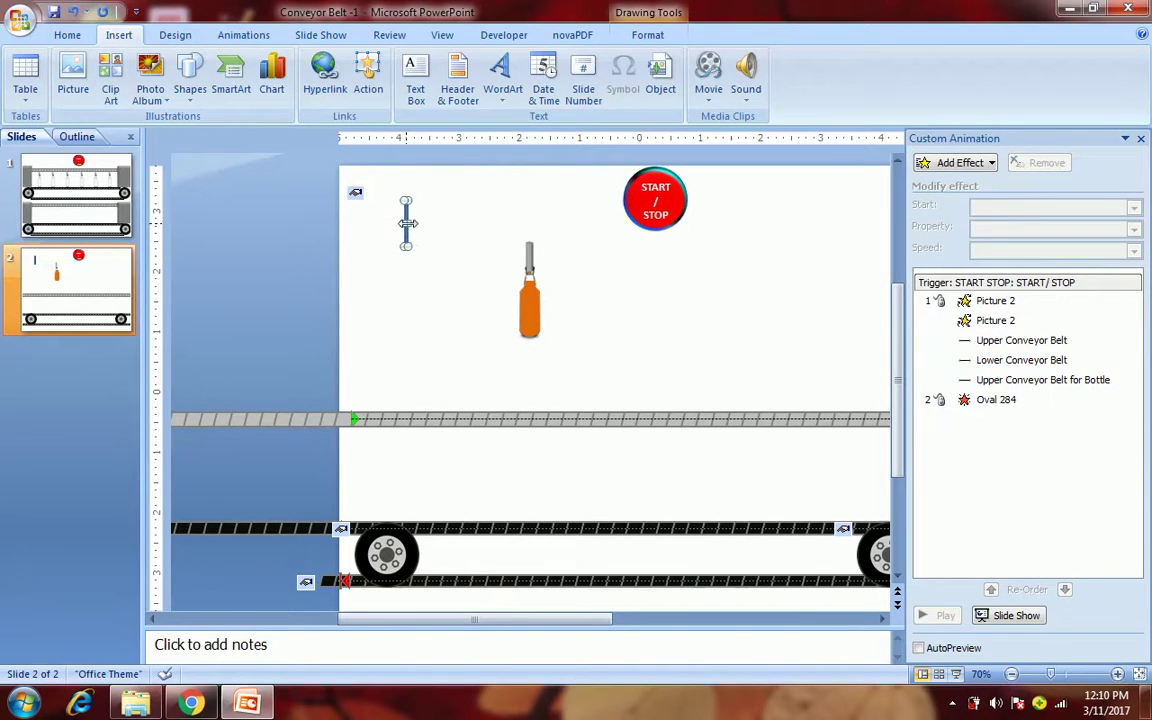
pyautogui.doubleClick(406, 214)
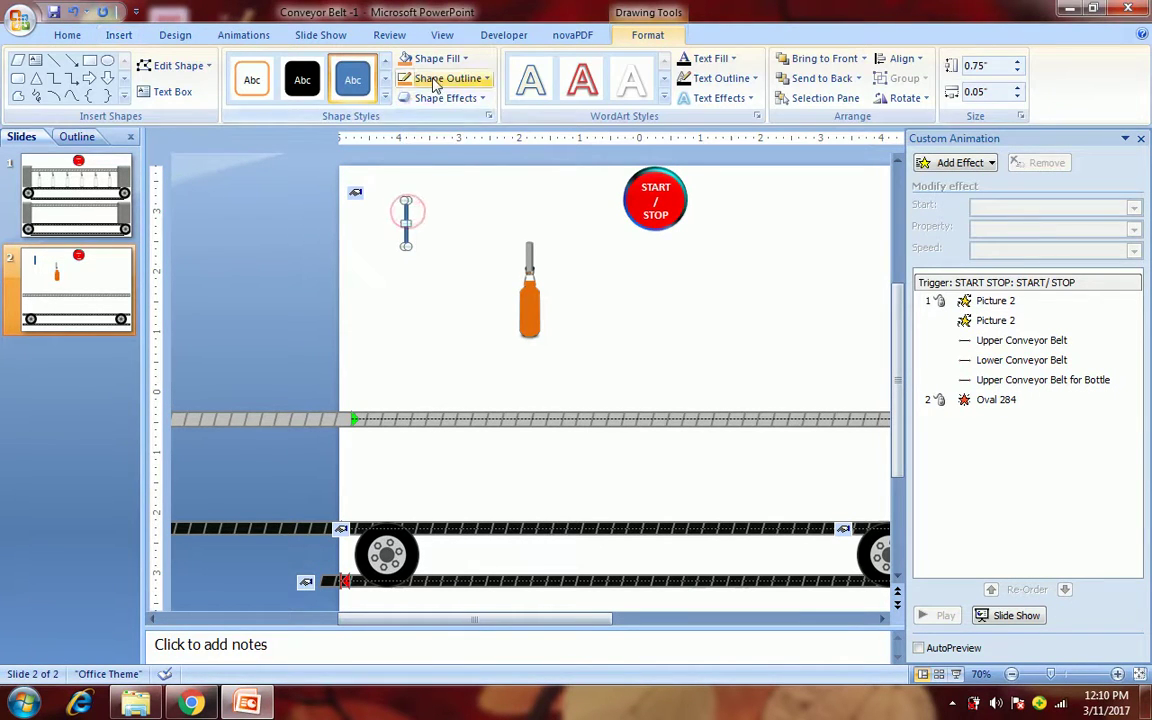
pyautogui.click(445, 97)
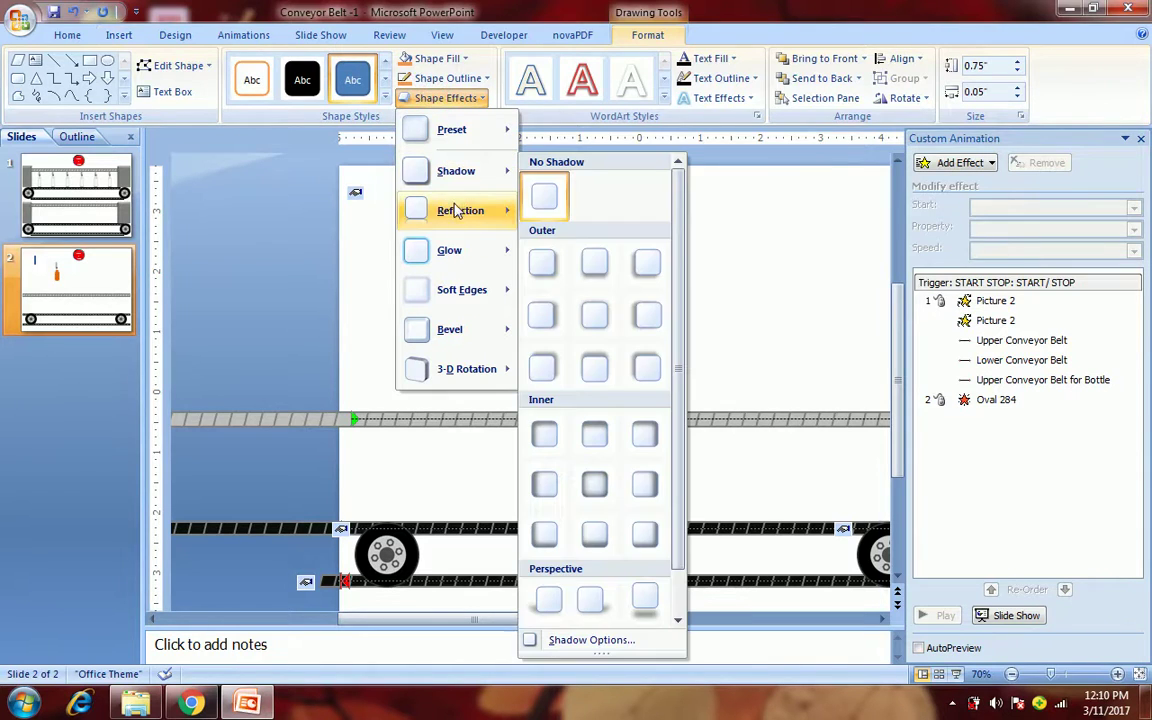
pyautogui.moveTo(452, 329)
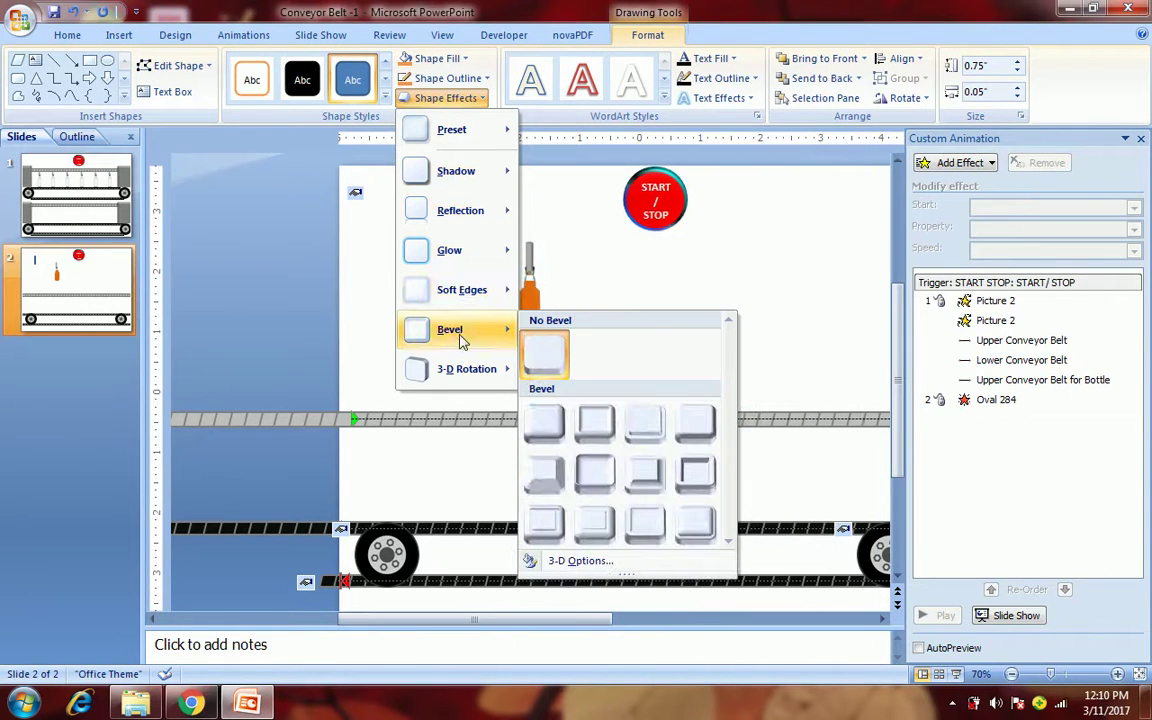
pyautogui.click(536, 421)
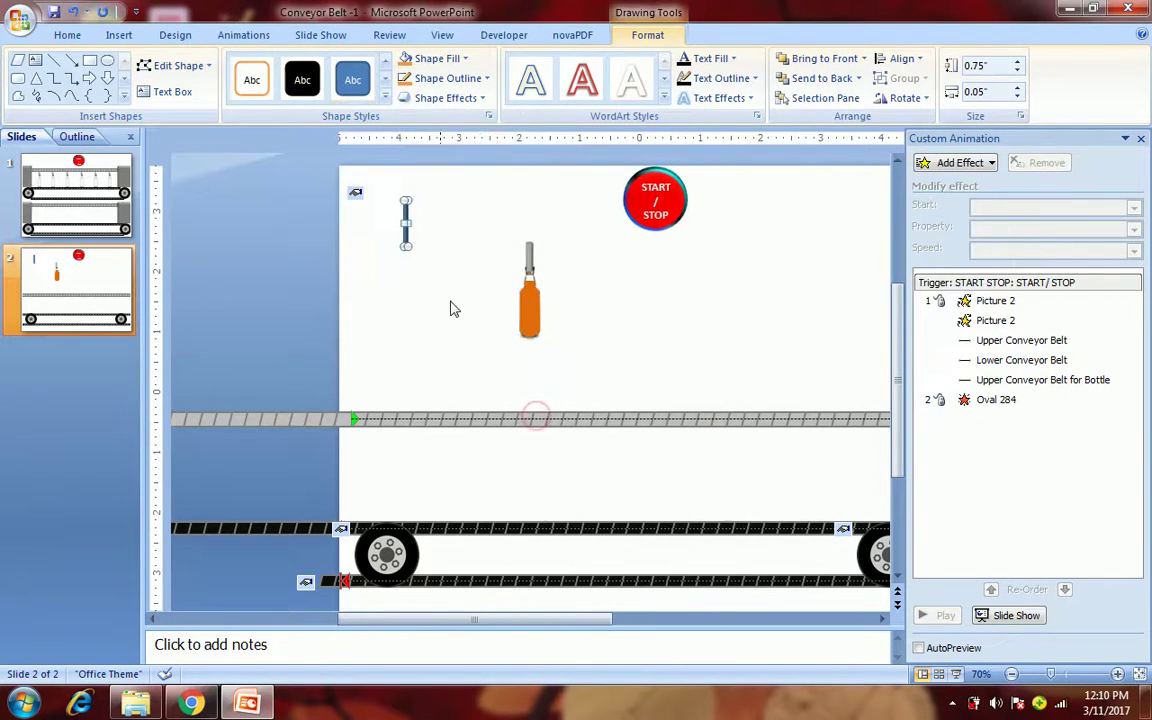
pyautogui.click(422, 60)
pyautogui.click(400, 146)
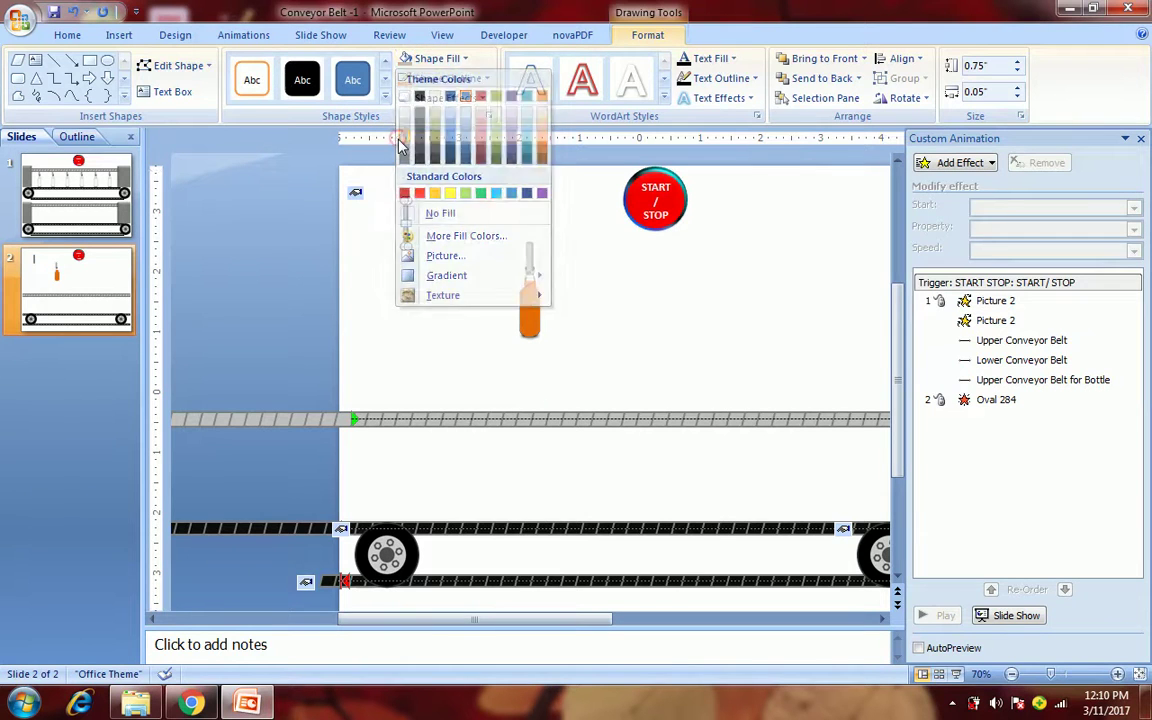
pyautogui.click(429, 250)
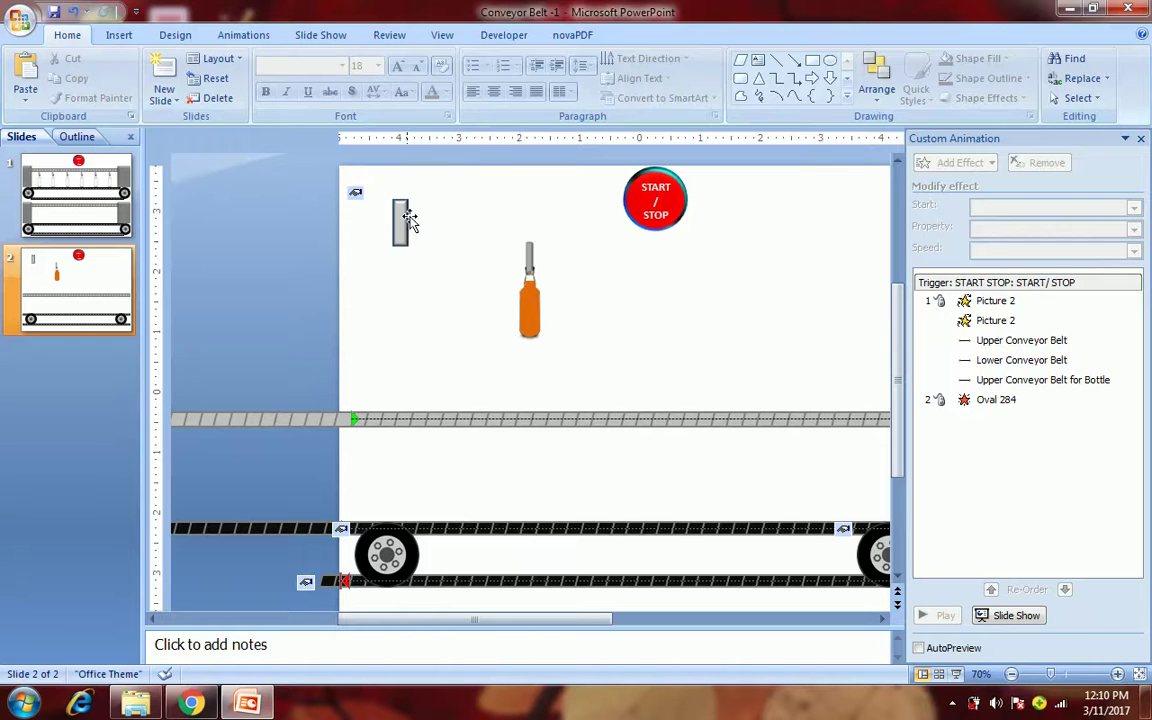
# - Move the thin bar onto the bottle body and select the bottle picture
pyautogui.click(402, 216)
pyautogui.moveTo(402, 216); pyautogui.dragTo(597, 315)
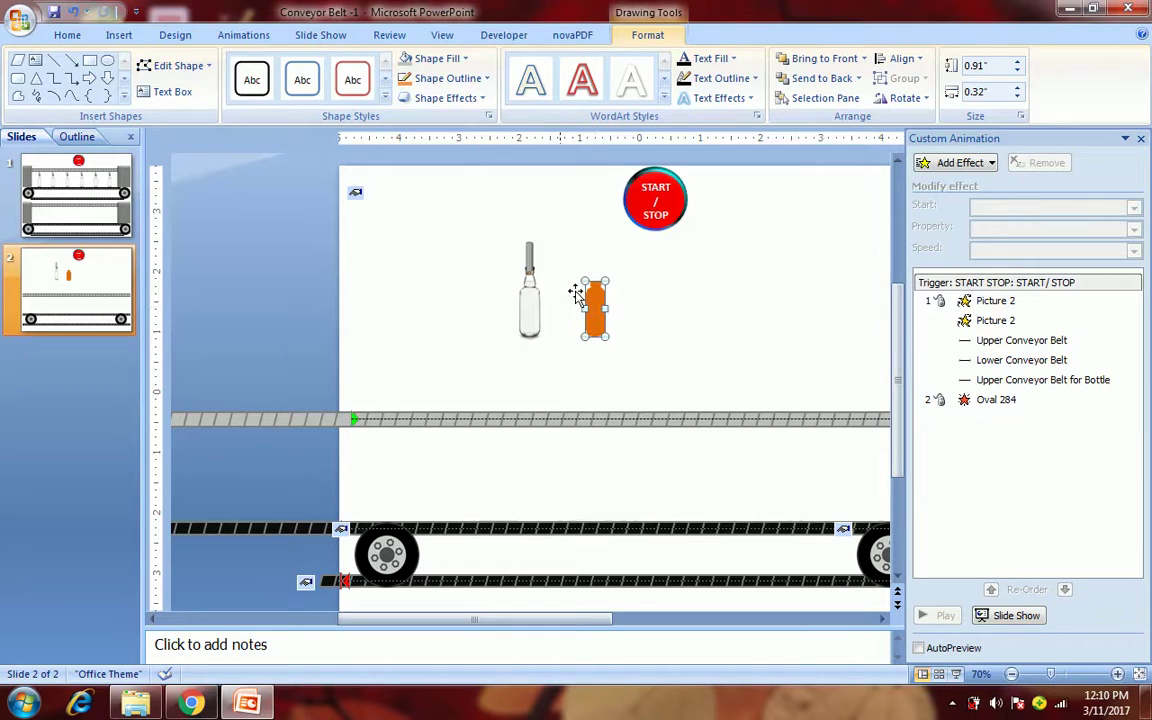
pyautogui.click(526, 288)
# - Undo to put the orange body back onto the bottle
pyautogui.click(651, 289)
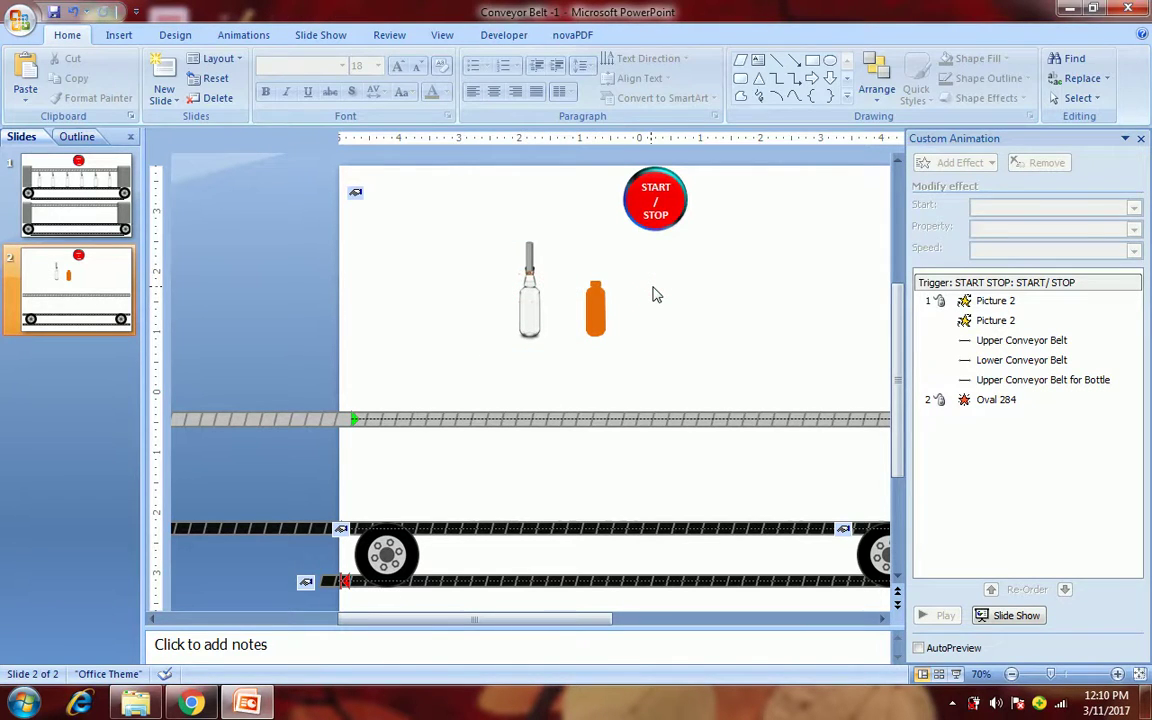
pyautogui.hotkey('ctrl', 'z')
pyautogui.click(652, 294)
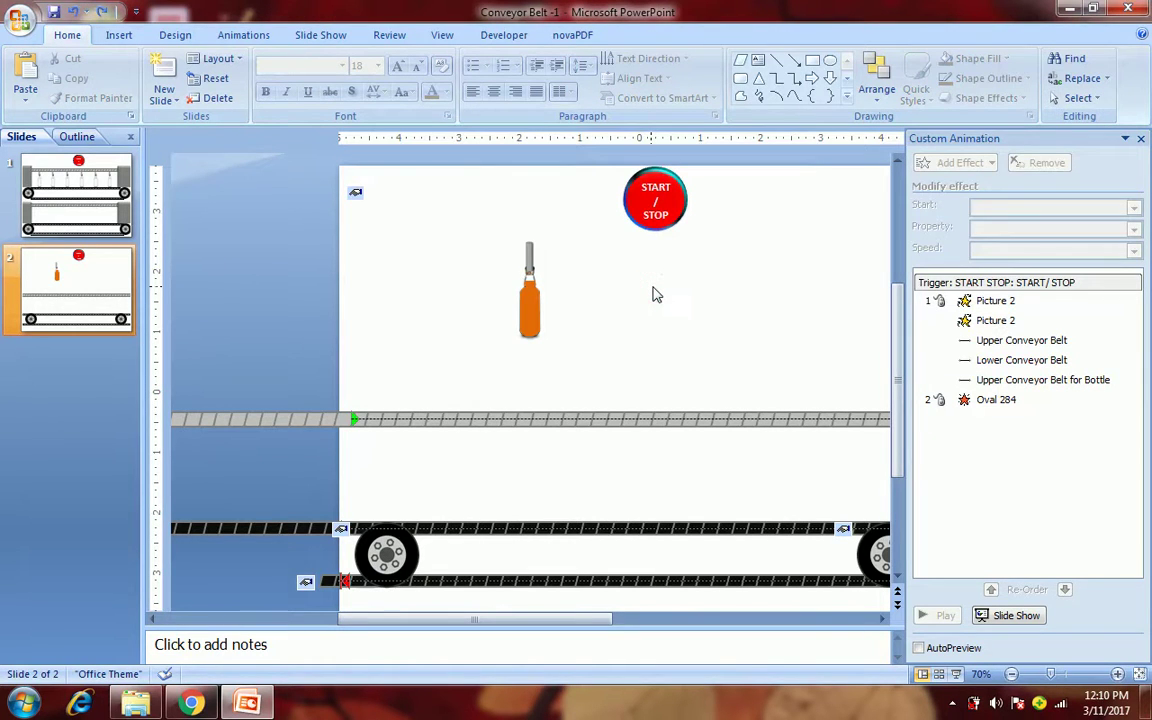
# - Duplicate the bottle with its body and park the copy off the slide's left edge on the lower belt
pyautogui.moveTo(476, 216); pyautogui.dragTo(604, 366)
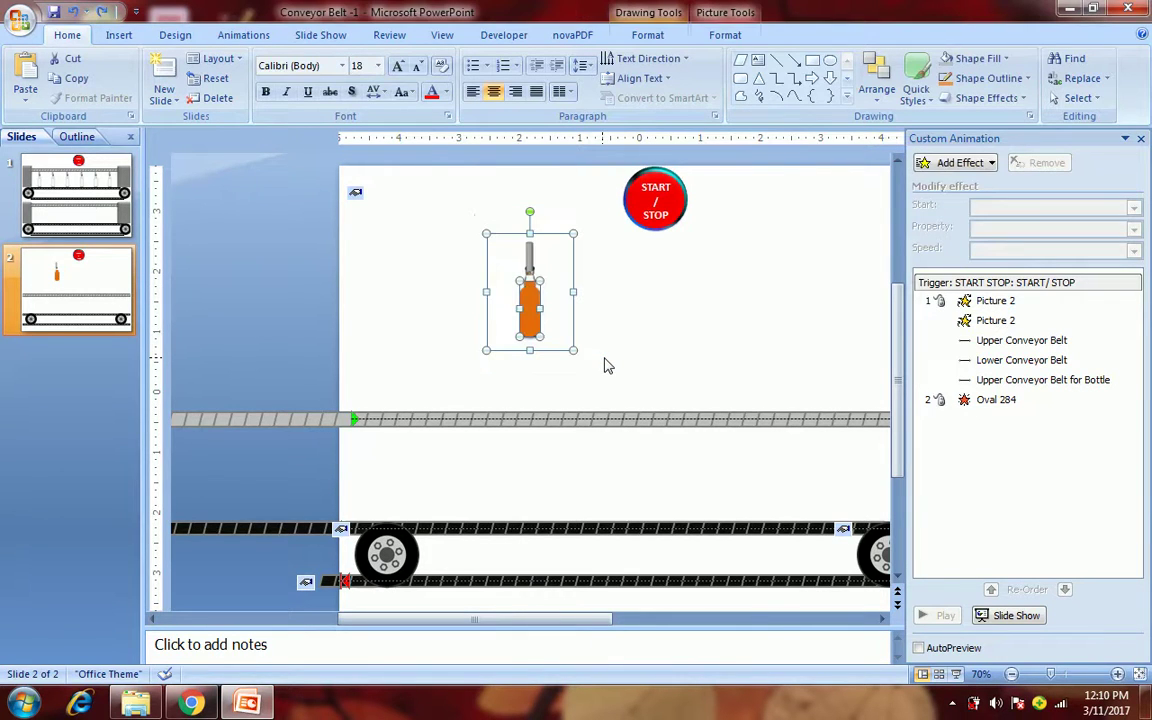
pyautogui.click(604, 366)
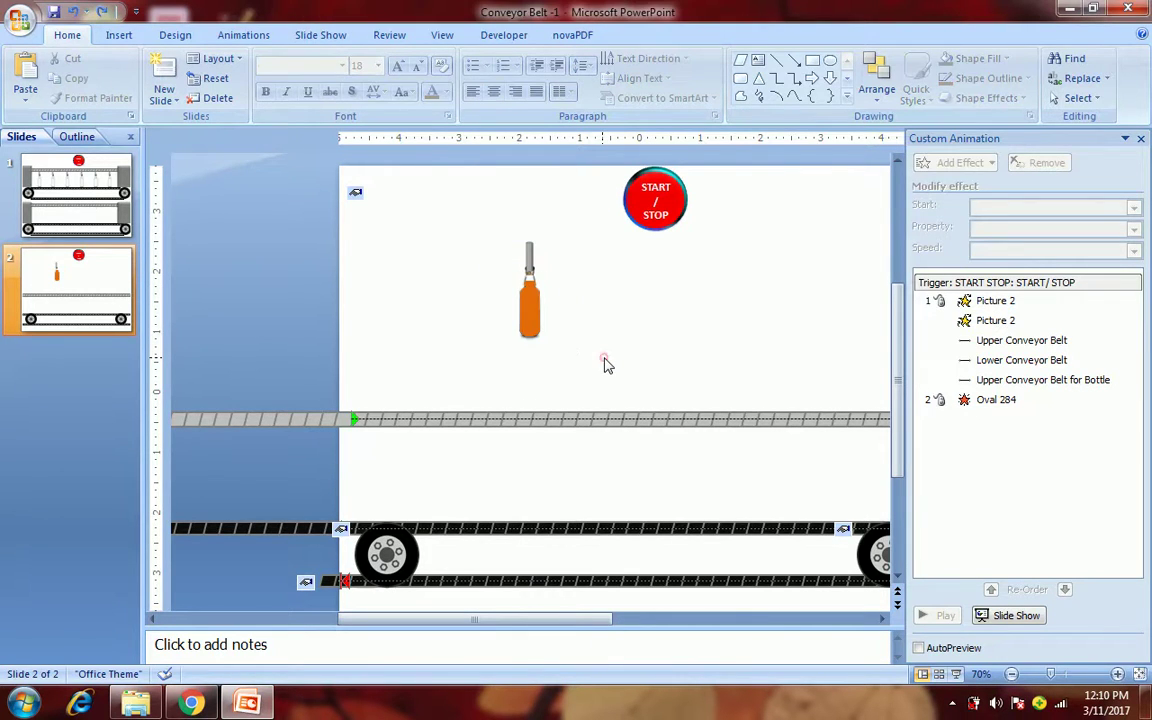
pyautogui.hotkey('ctrl', 'z')
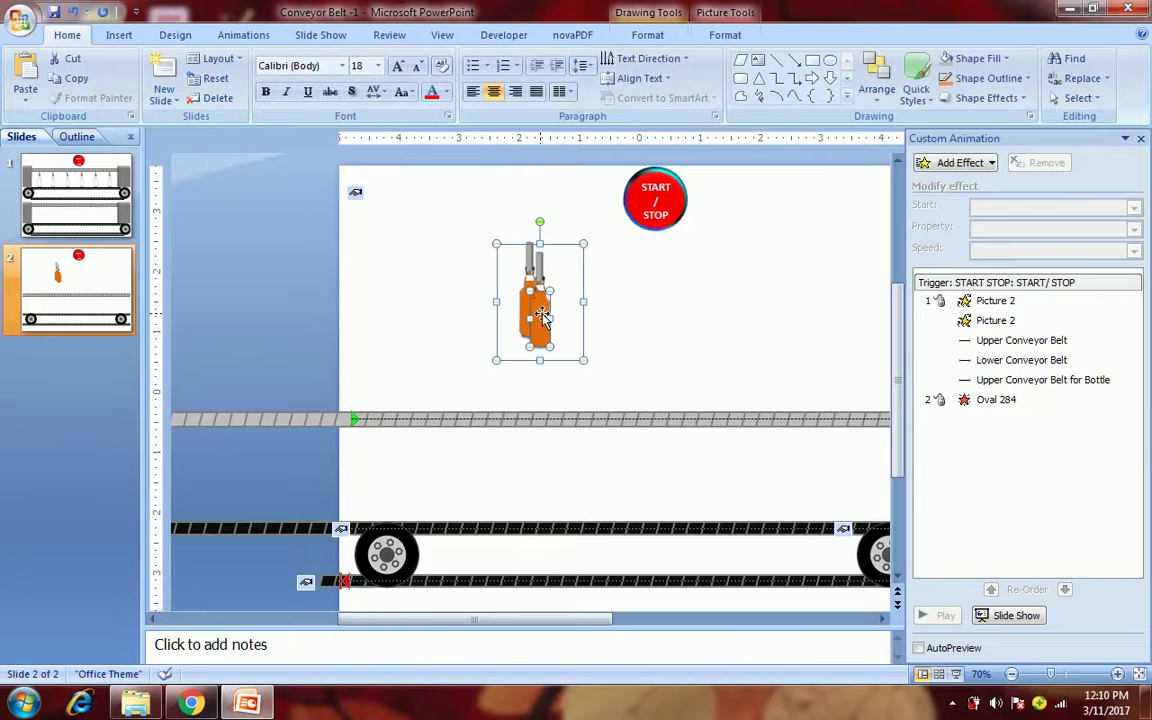
pyautogui.moveTo(540, 315); pyautogui.dragTo(228, 494)
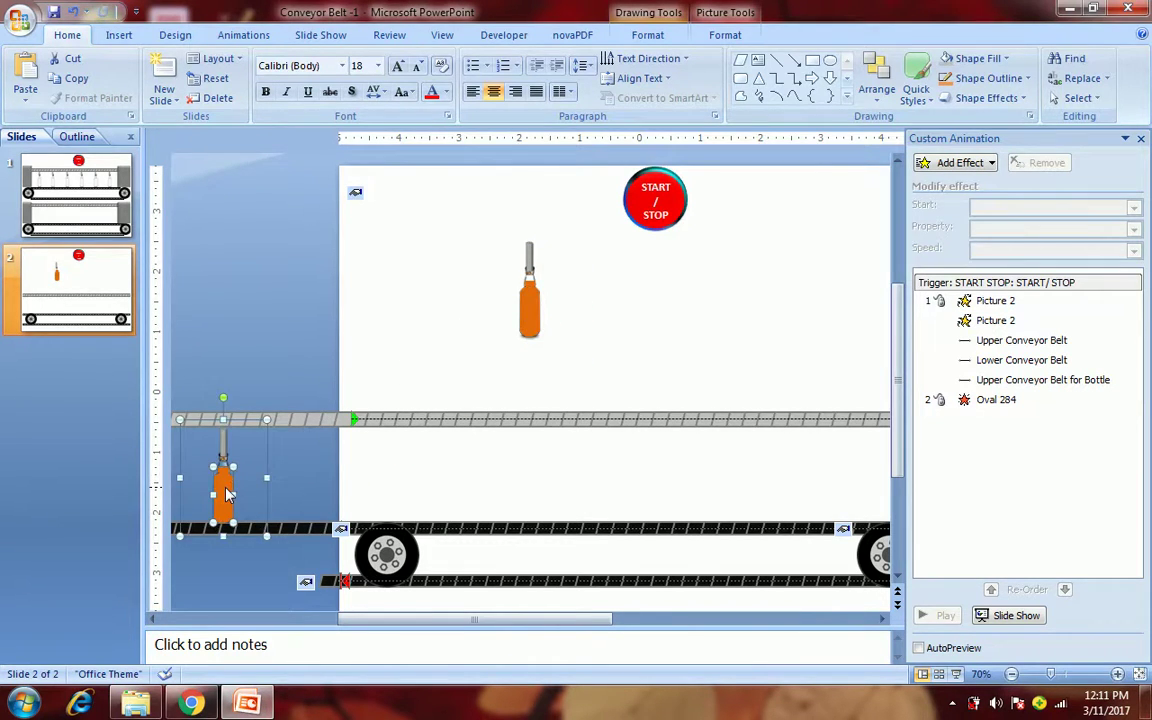
# - Add a Right motion path to the bottle copy and nudge the Group 288 and Freeform 291 paths right
pyautogui.click(953, 166)
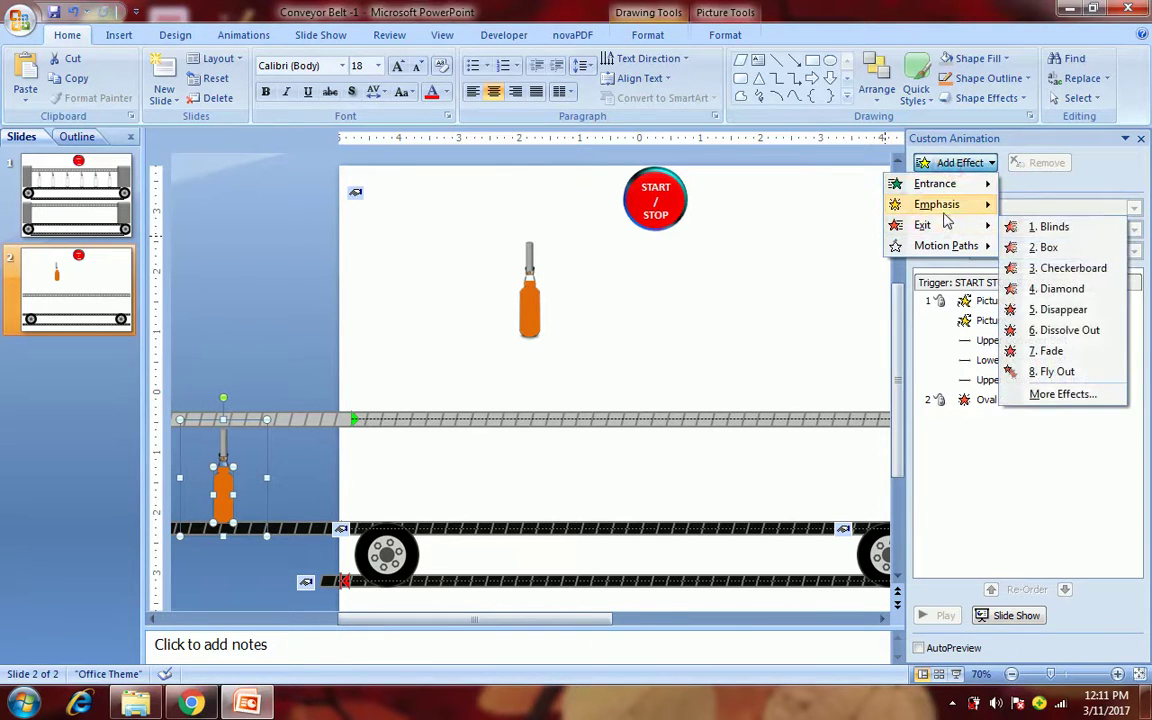
pyautogui.click(948, 246)
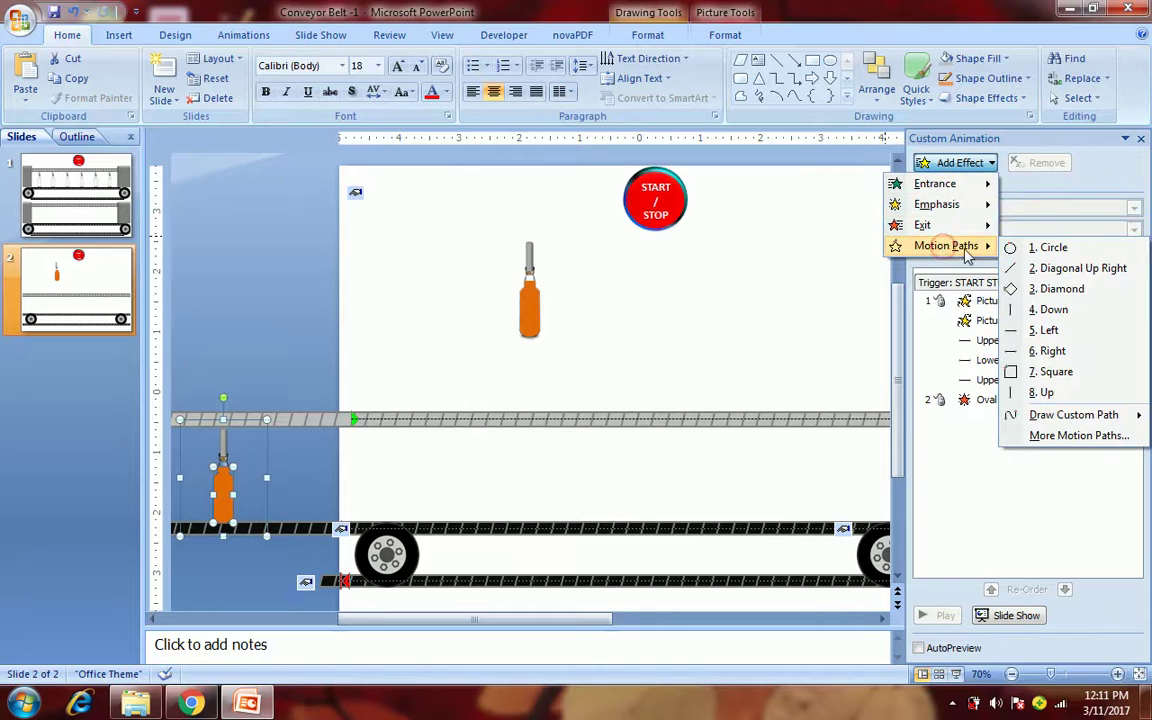
pyautogui.click(1052, 352)
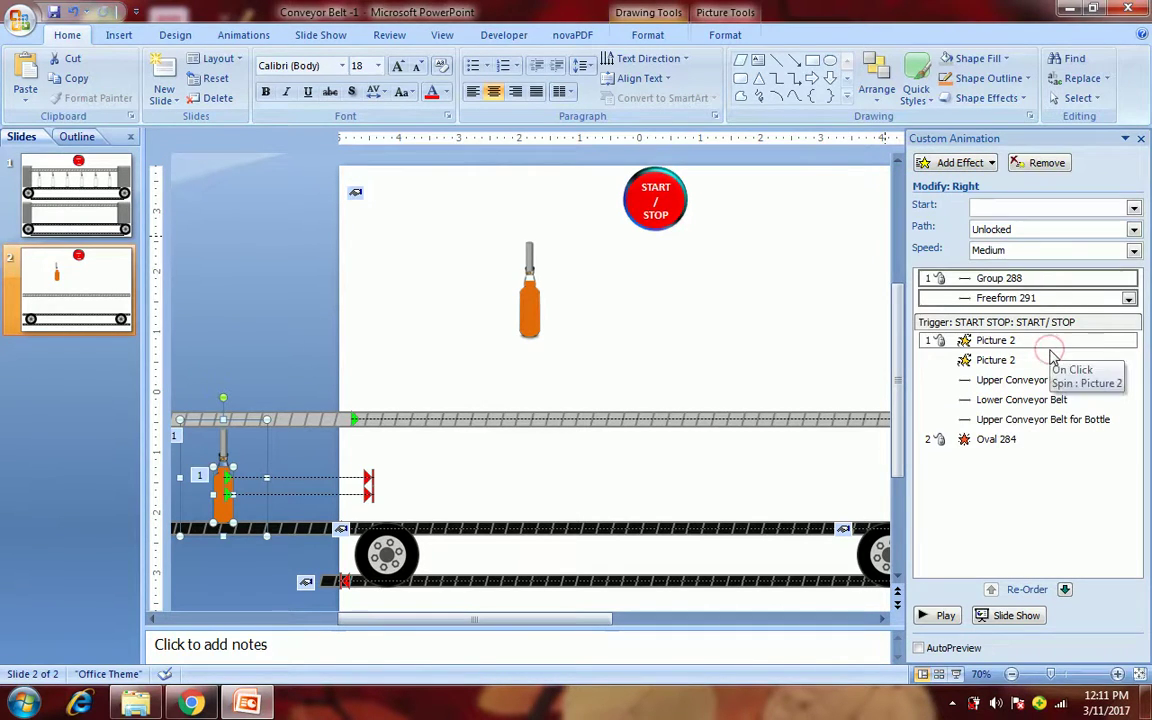
pyautogui.click(335, 480)
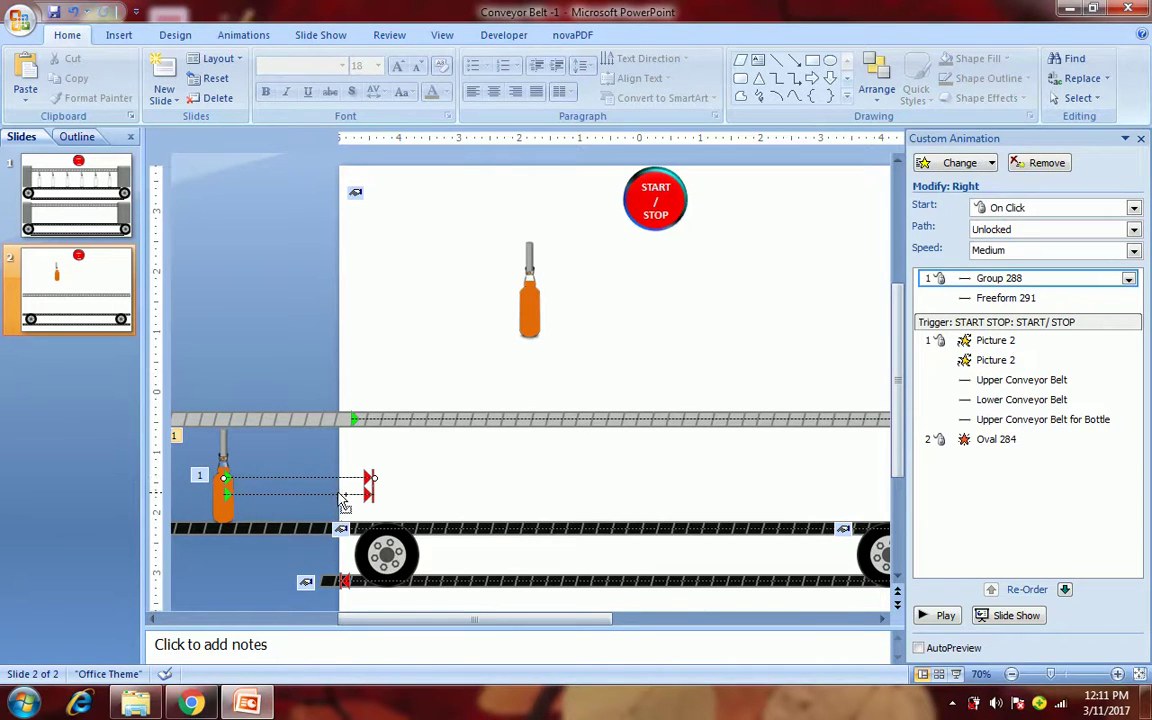
pyautogui.keyDown('shift'); pyautogui.click(343, 497); pyautogui.keyUp('shift')
pyautogui.press('Right')
pyautogui.press('Right')
pyautogui.press('Right')
pyautogui.press('Right')
pyautogui.press('Right')
pyautogui.press('Right')
pyautogui.press('Right')
pyautogui.press('Right')
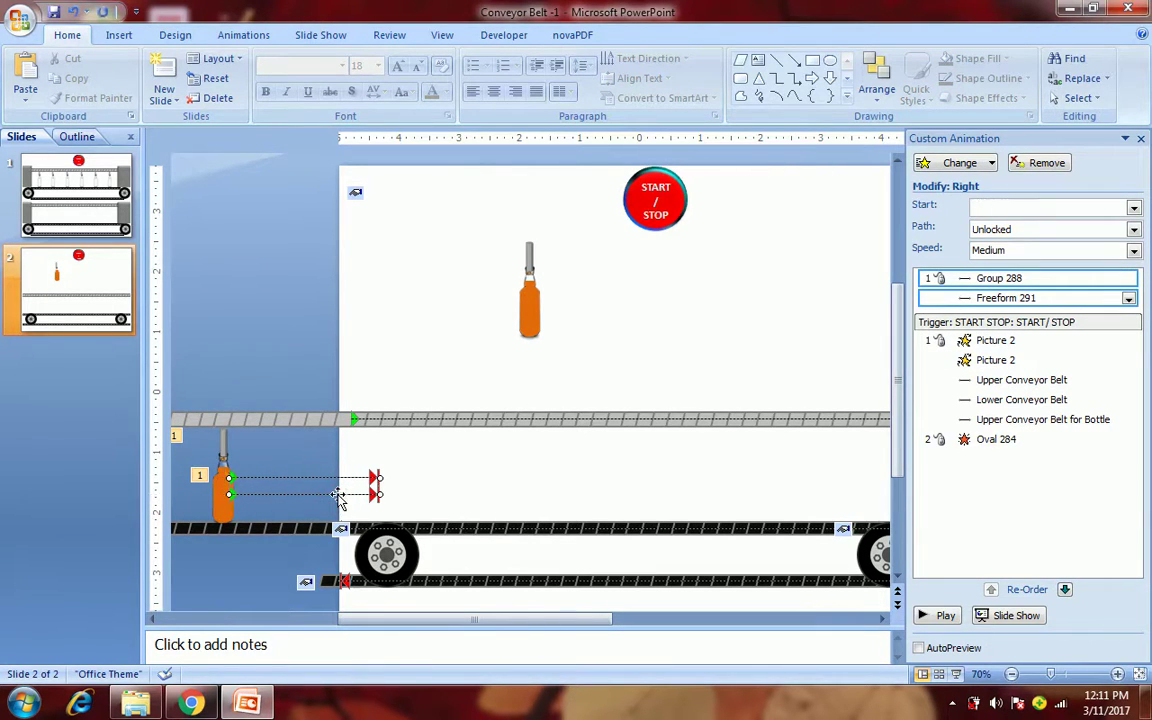
pyautogui.press('Right')
pyautogui.press('Right')
pyautogui.press('Right')
pyautogui.press('Right')
pyautogui.press('Right')
pyautogui.press('Right')
pyautogui.press('Right')
pyautogui.press('Right')
pyautogui.press('Right')
pyautogui.press('Right')
pyautogui.press('Right')
pyautogui.press('Right')
pyautogui.press('Right')
pyautogui.press('Right')
pyautogui.press('Right')
pyautogui.press('Right')
pyautogui.press('Right')
pyautogui.press('Right')
pyautogui.press('Right')
pyautogui.press('Right')
pyautogui.press('Right')
pyautogui.press('Right')
pyautogui.press('Right')
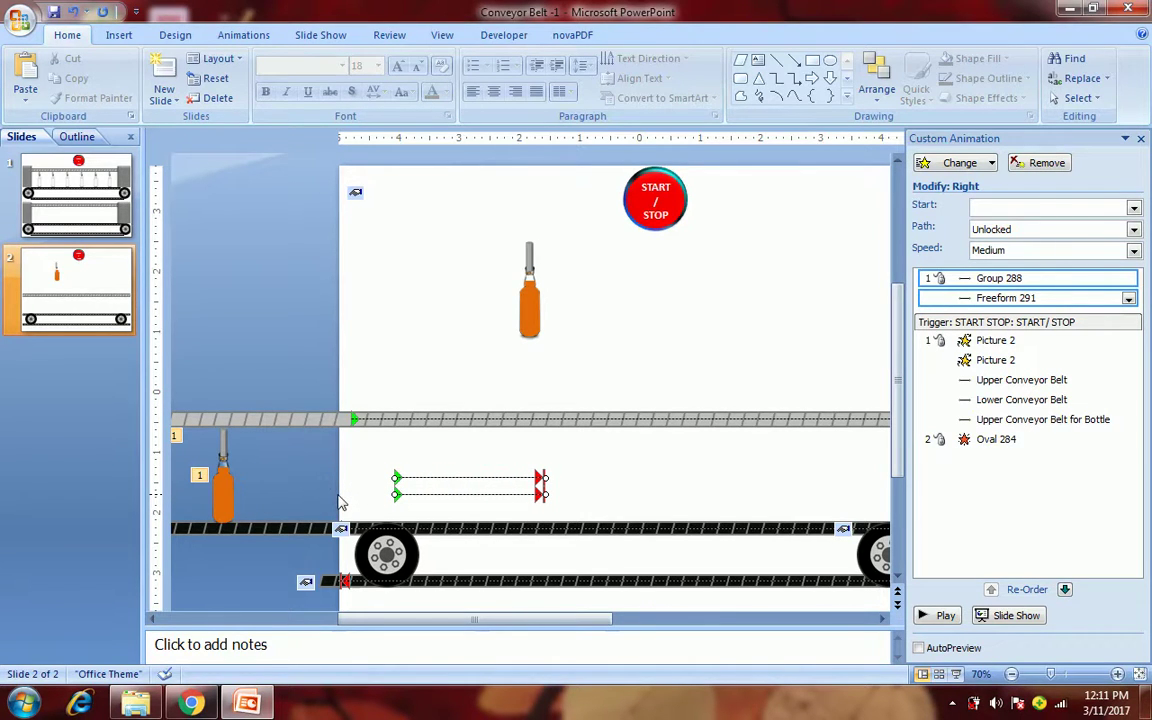
pyautogui.click(1011, 674)
# - Stretch the Group 288 and Freeform 291 motion paths so both end at the slide's right edge
pyautogui.click(1011, 674)
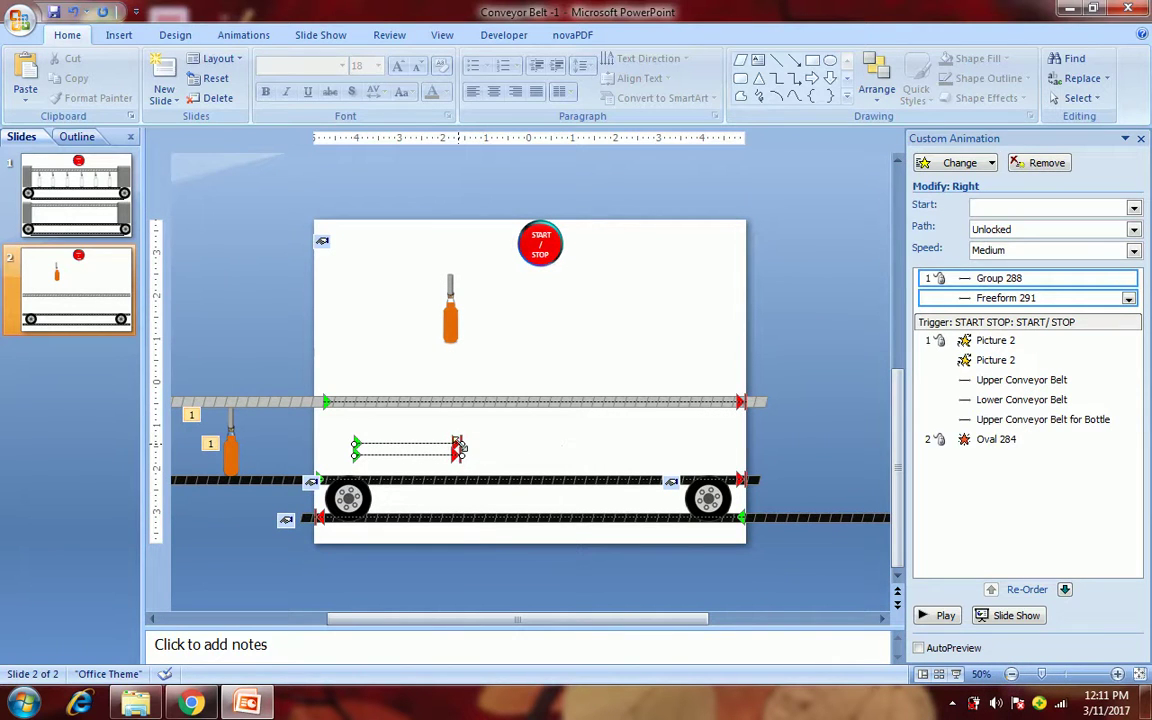
pyautogui.moveTo(468, 442); pyautogui.dragTo(714, 442)
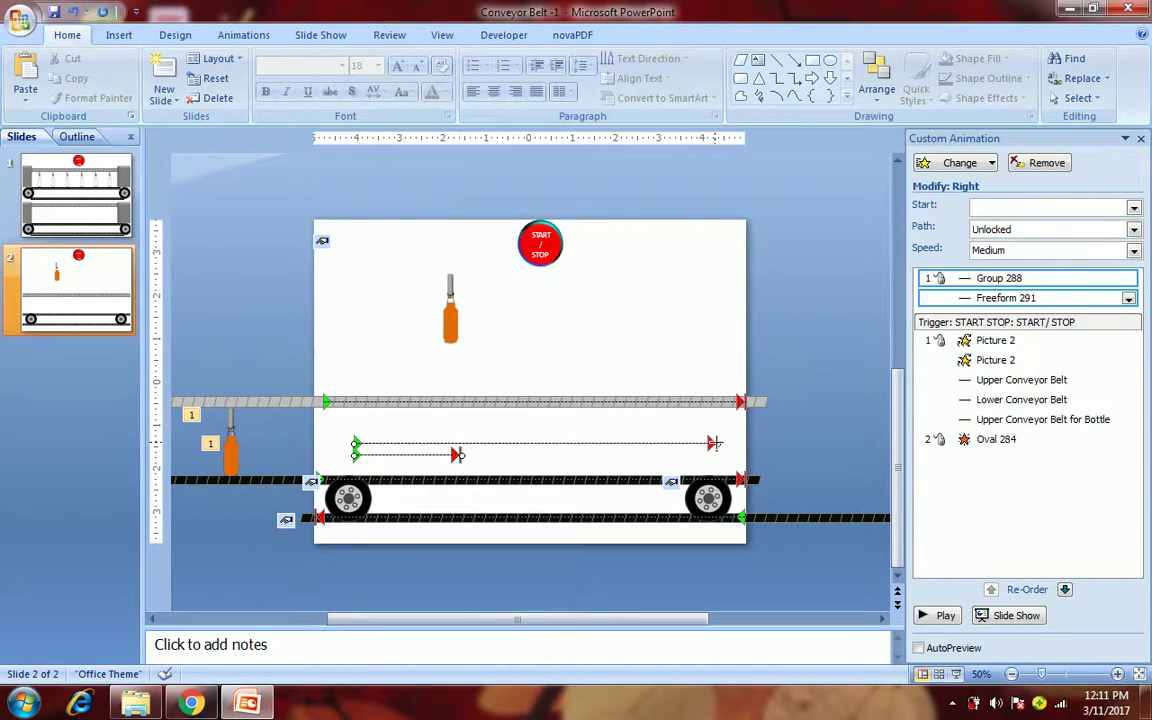
pyautogui.click(443, 455)
pyautogui.click(434, 456)
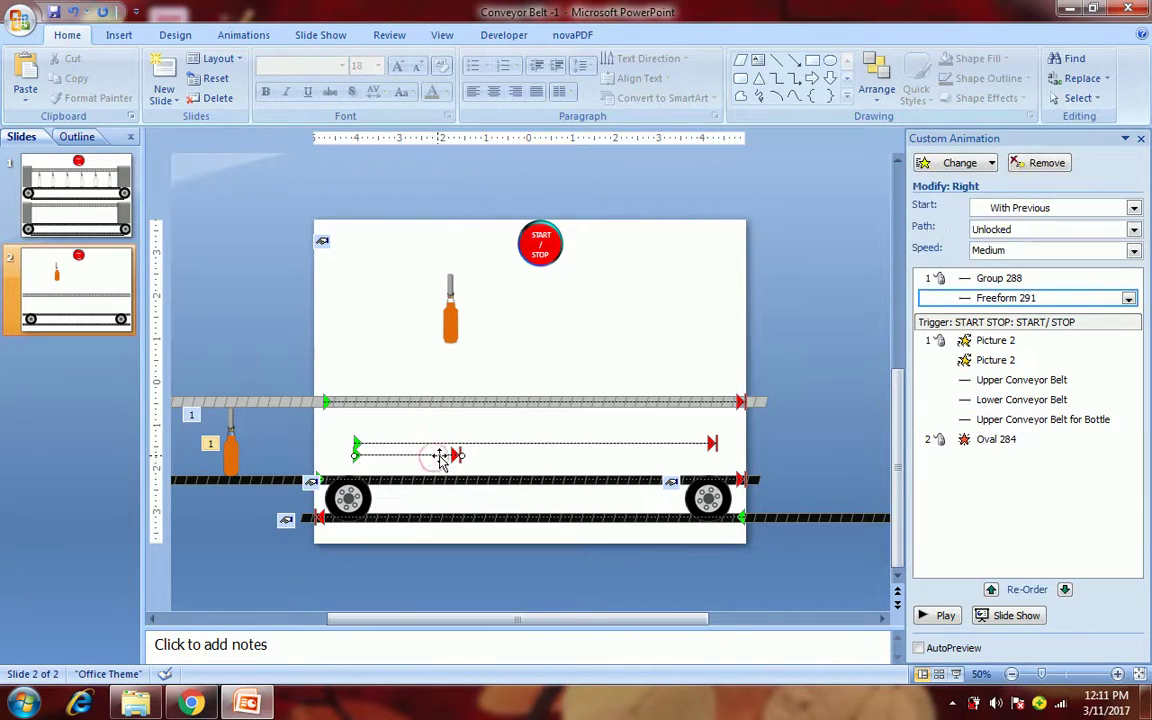
pyautogui.click(458, 455)
pyautogui.doubleClick(716, 455)
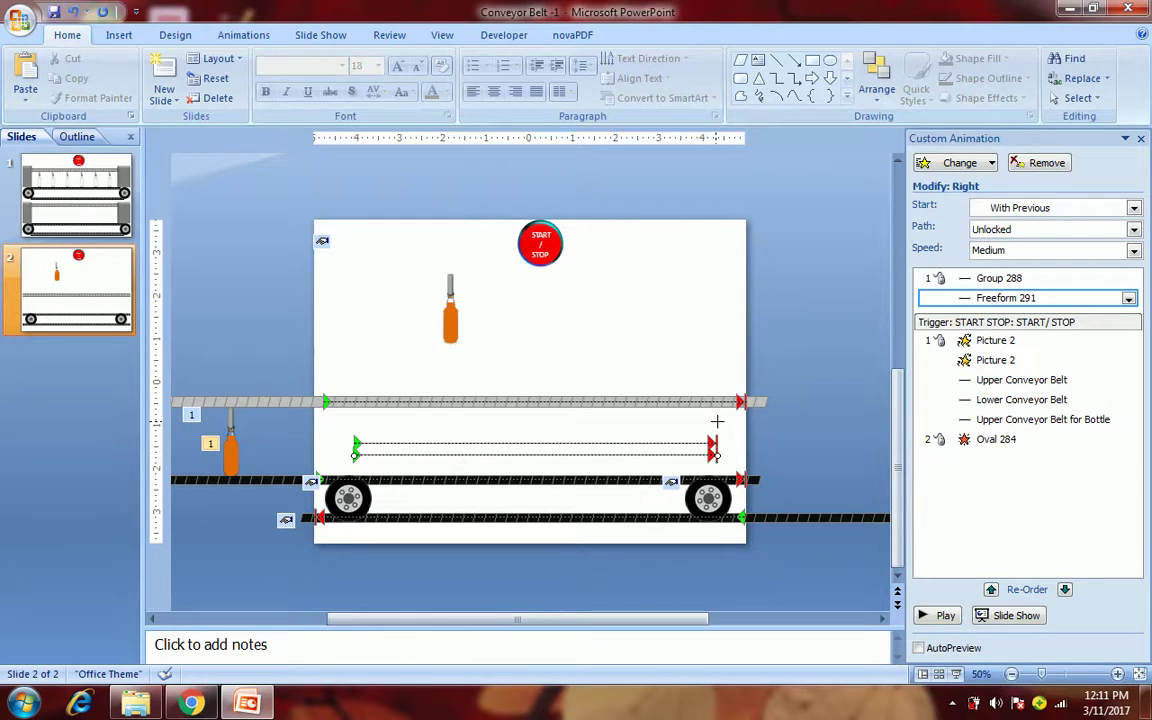
pyautogui.click(789, 414)
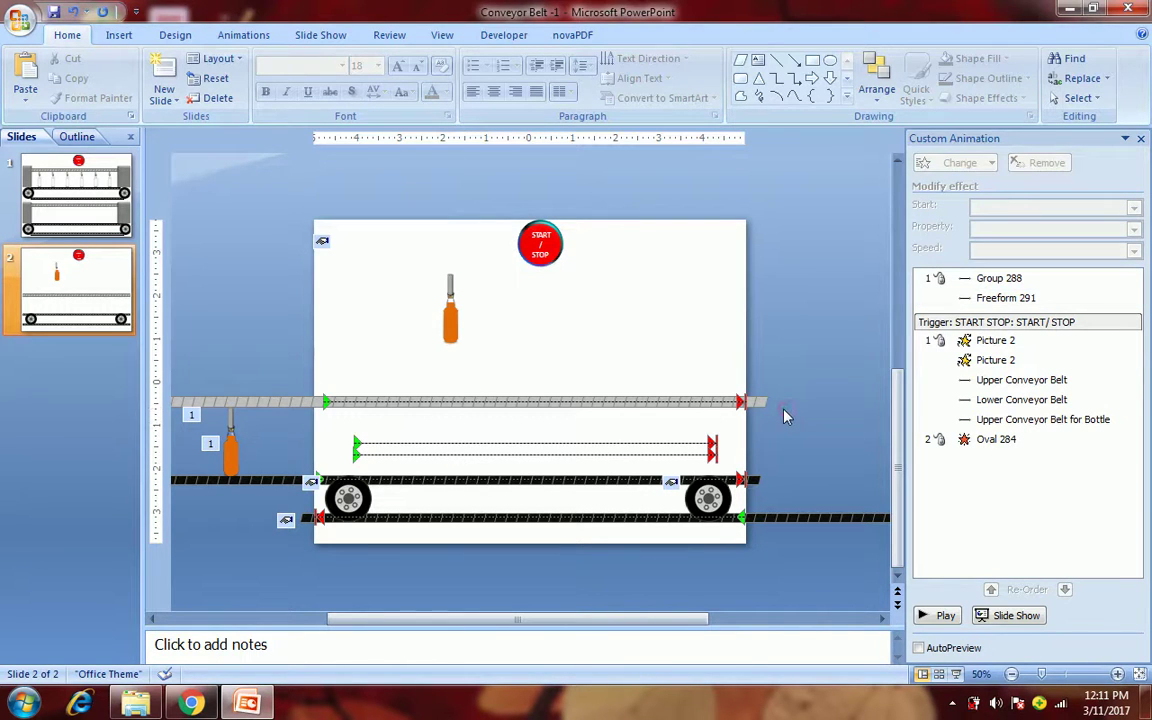
pyautogui.click(612, 445)
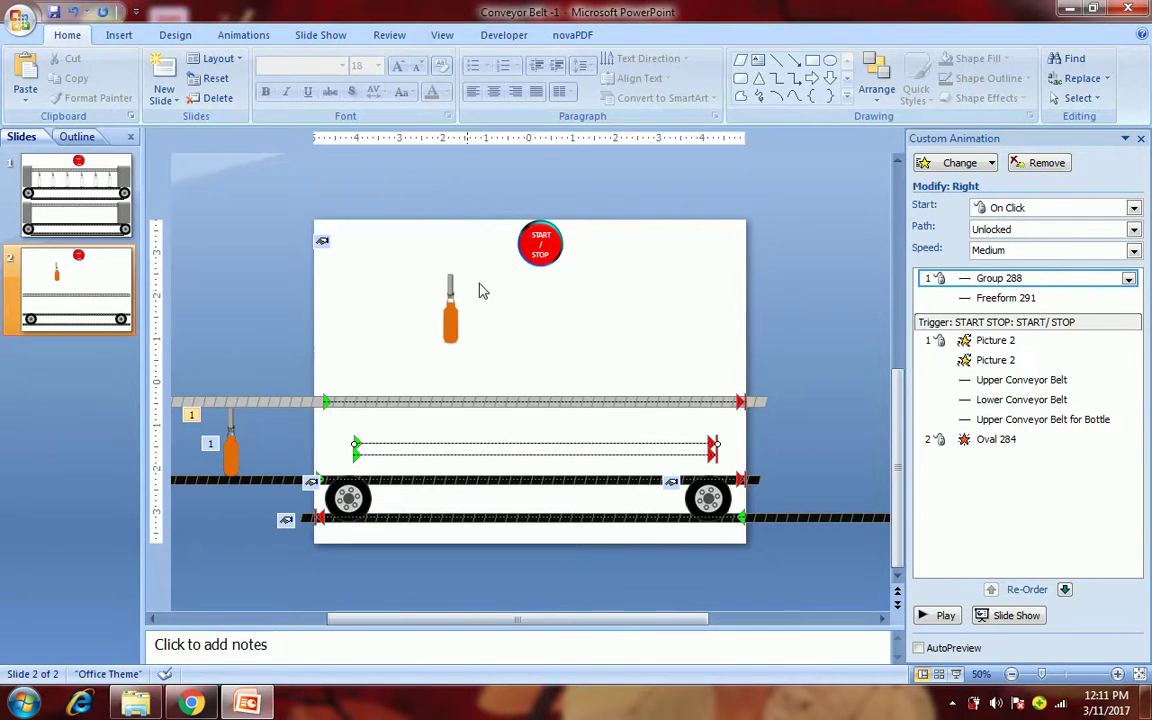
# - Set the Group 288 motion to start With Previous and select it with Freeform 291
pyautogui.click(470, 452)
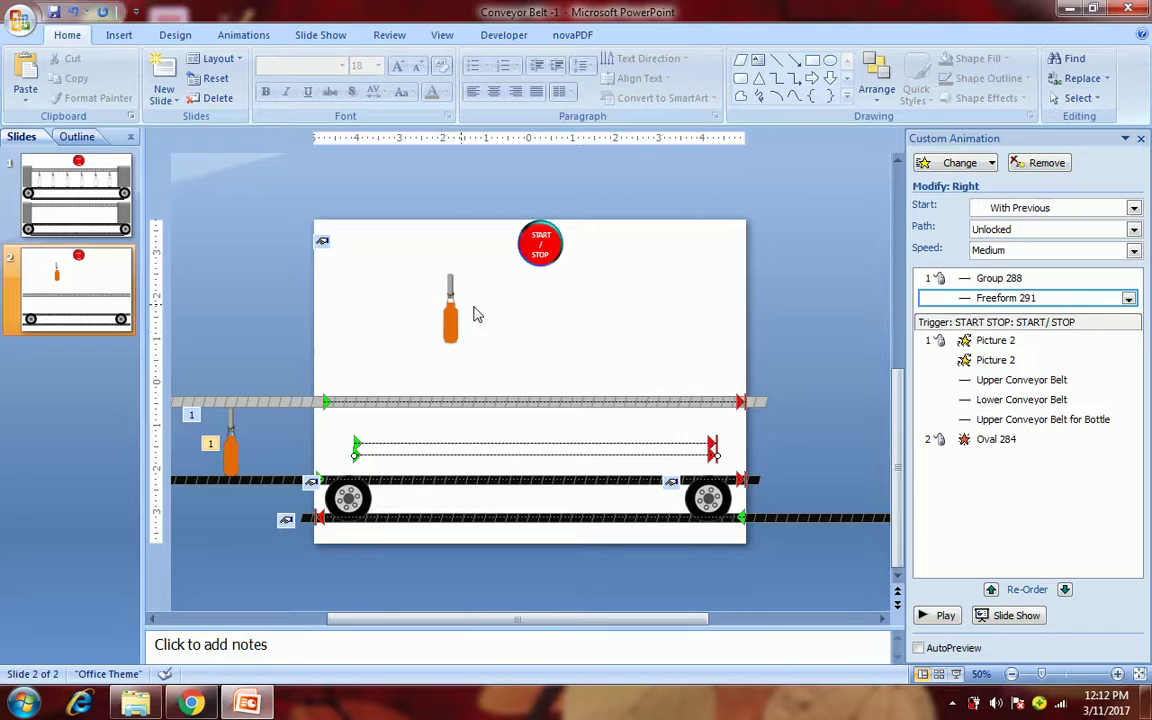
pyautogui.click(605, 347)
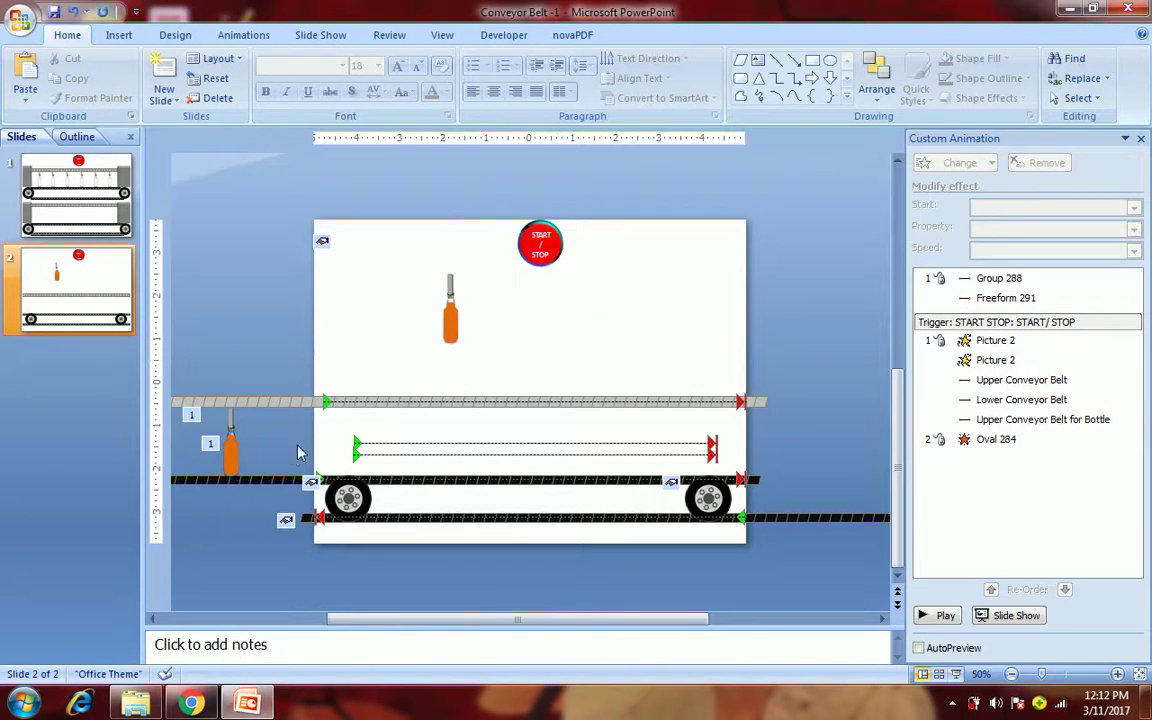
pyautogui.click(231, 465)
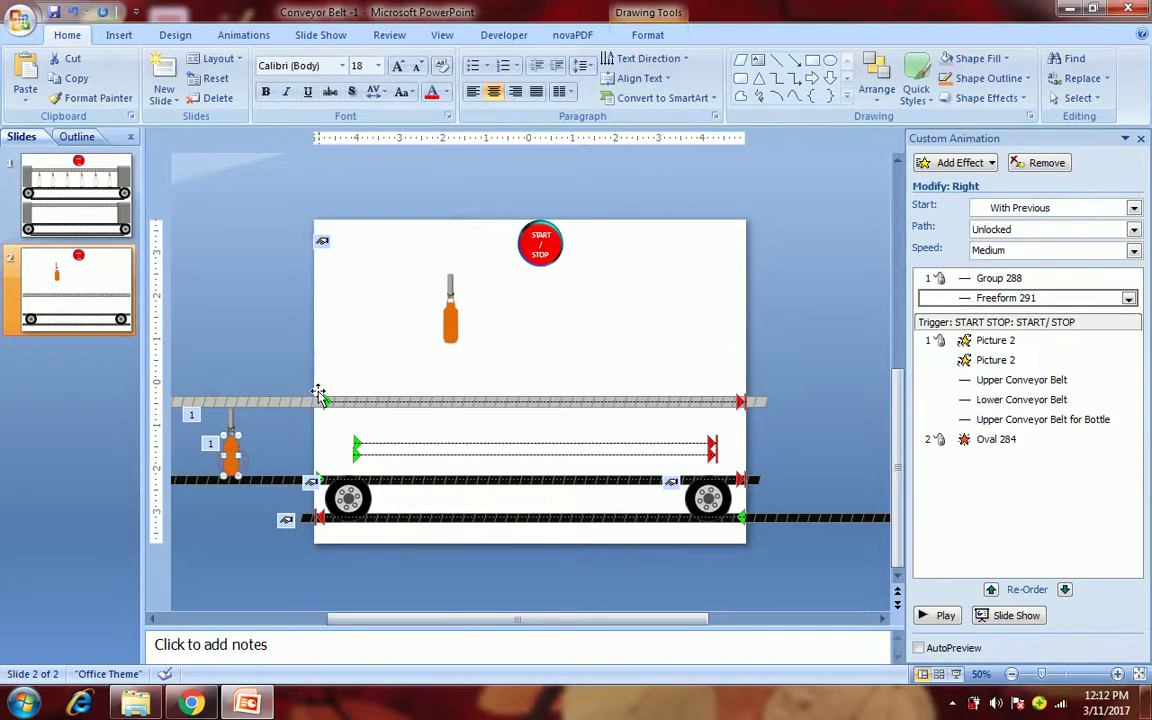
pyautogui.click(340, 354)
pyautogui.click(980, 280)
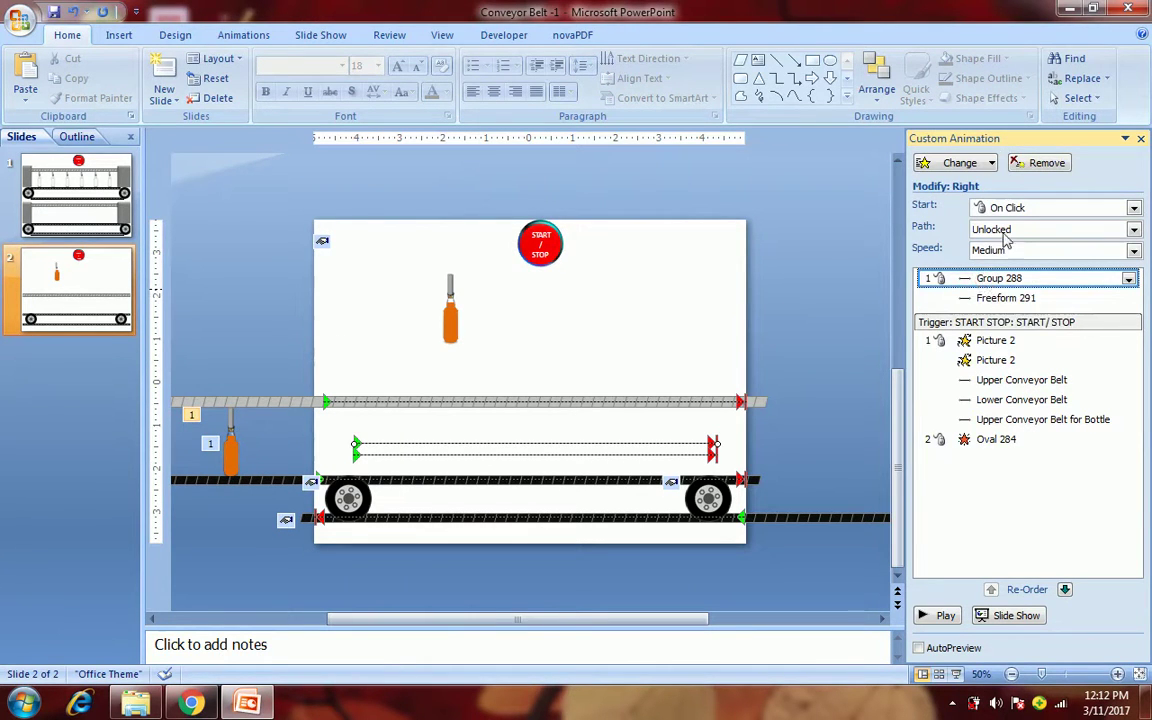
pyautogui.click(1017, 210)
pyautogui.click(1008, 240)
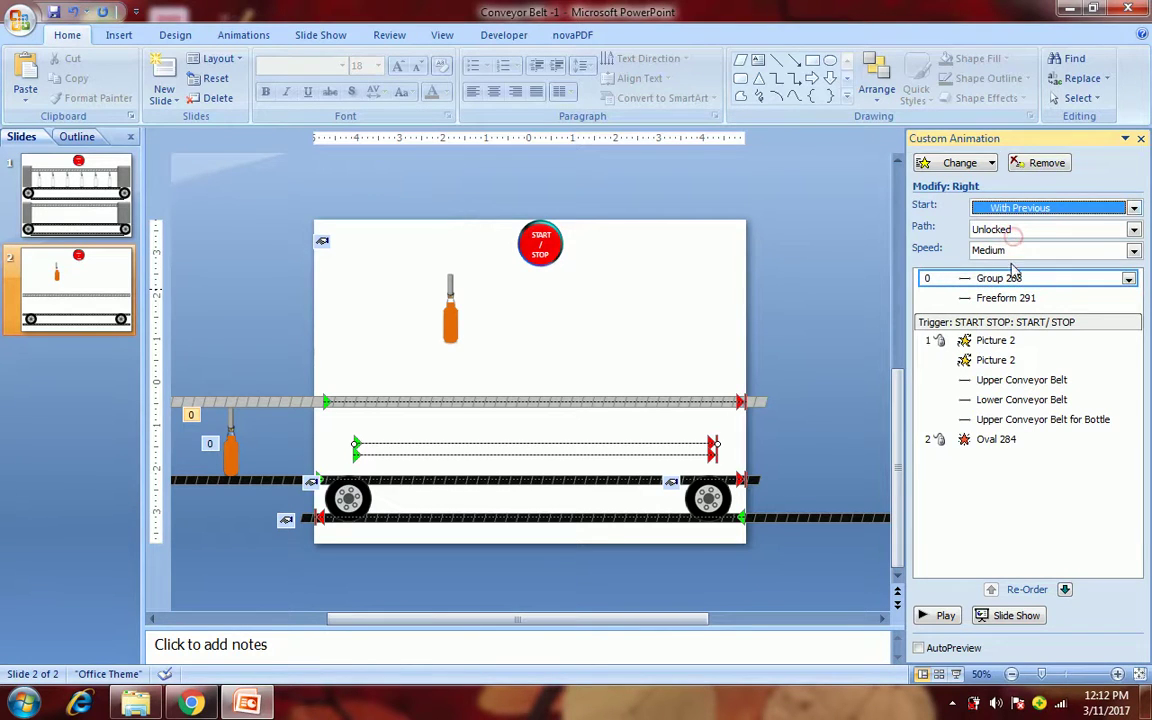
pyautogui.click(1003, 300)
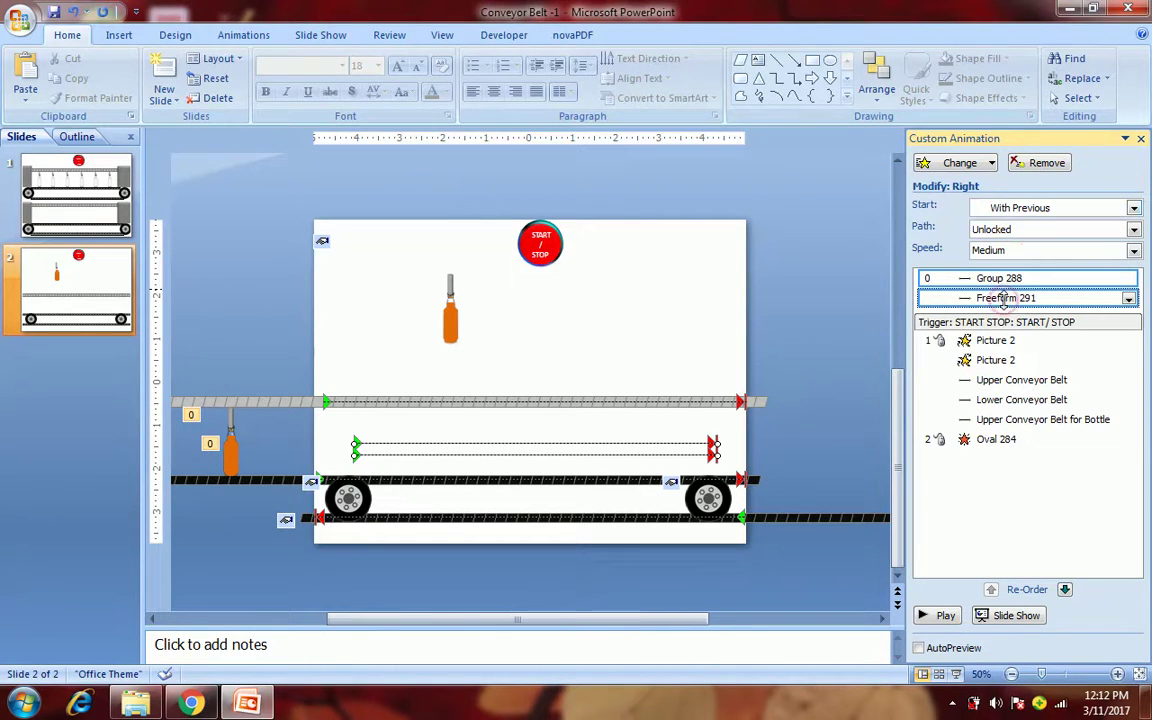
# - Re-order both bottle effects below Upper Conveyor Belt for Bottle under the START STOP trigger
pyautogui.click(1065, 590)
pyautogui.click(1065, 590)
pyautogui.click(1065, 590)
pyautogui.click(1065, 590)
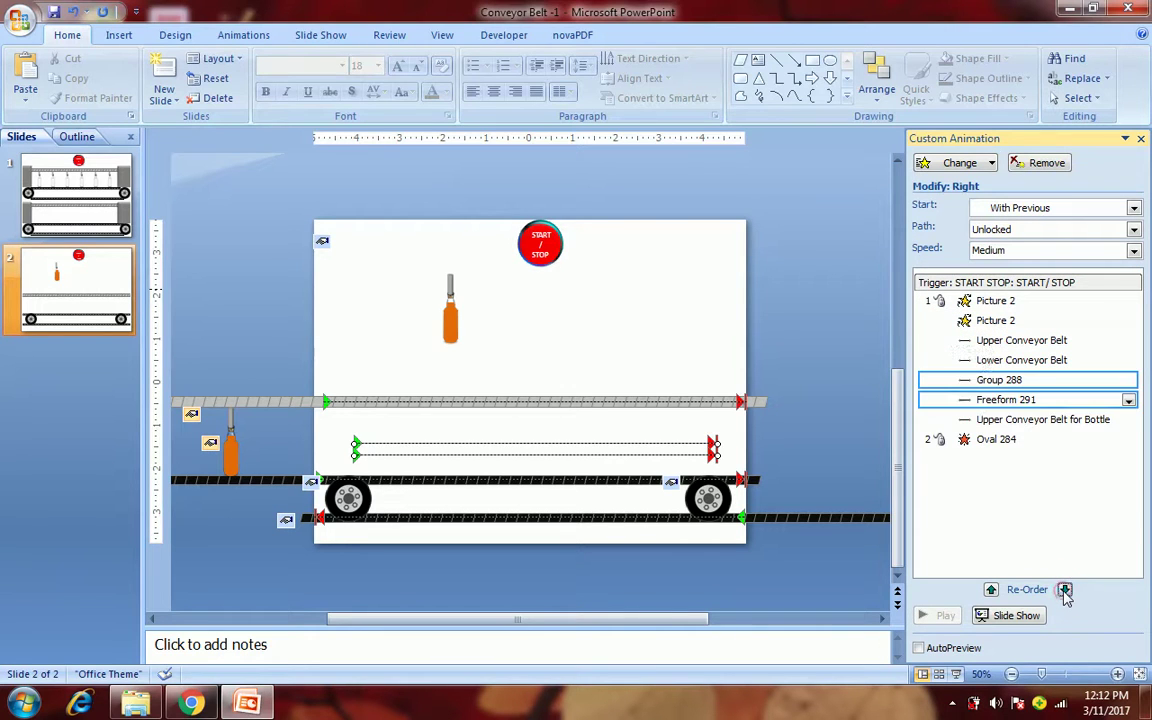
pyautogui.click(1065, 590)
pyautogui.click(810, 490)
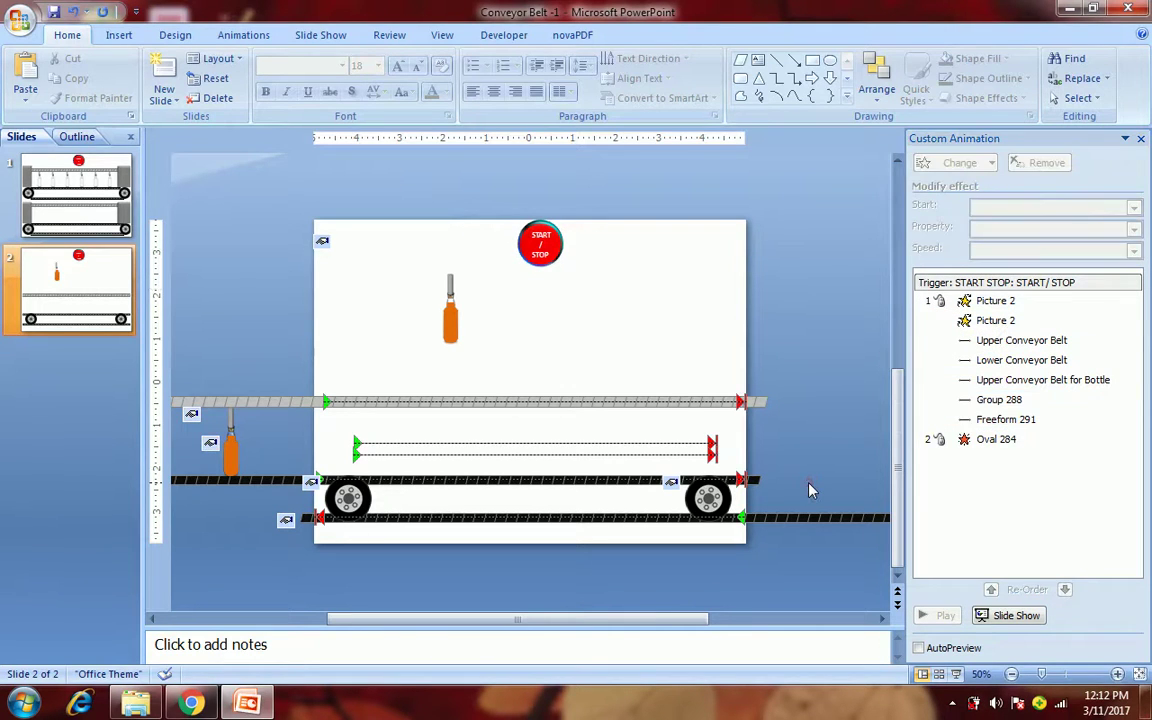
# - Test the conveyor animation in a slide show, then exit
pyautogui.click(956, 675)
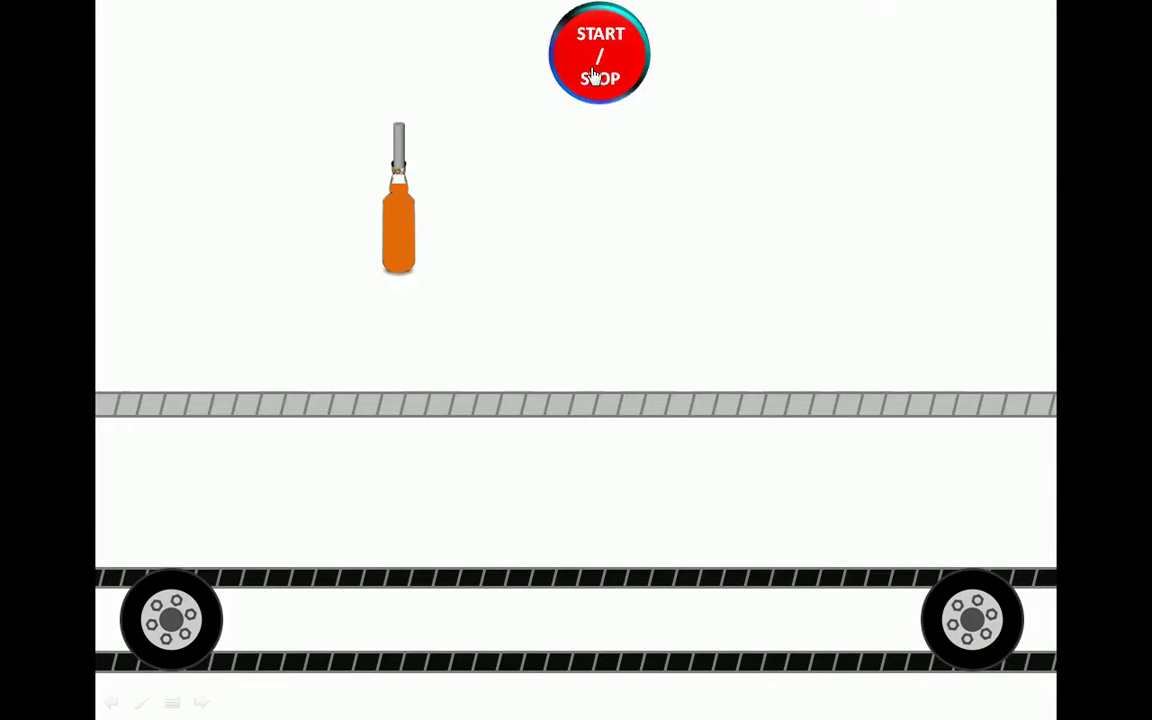
pyautogui.click(594, 77)
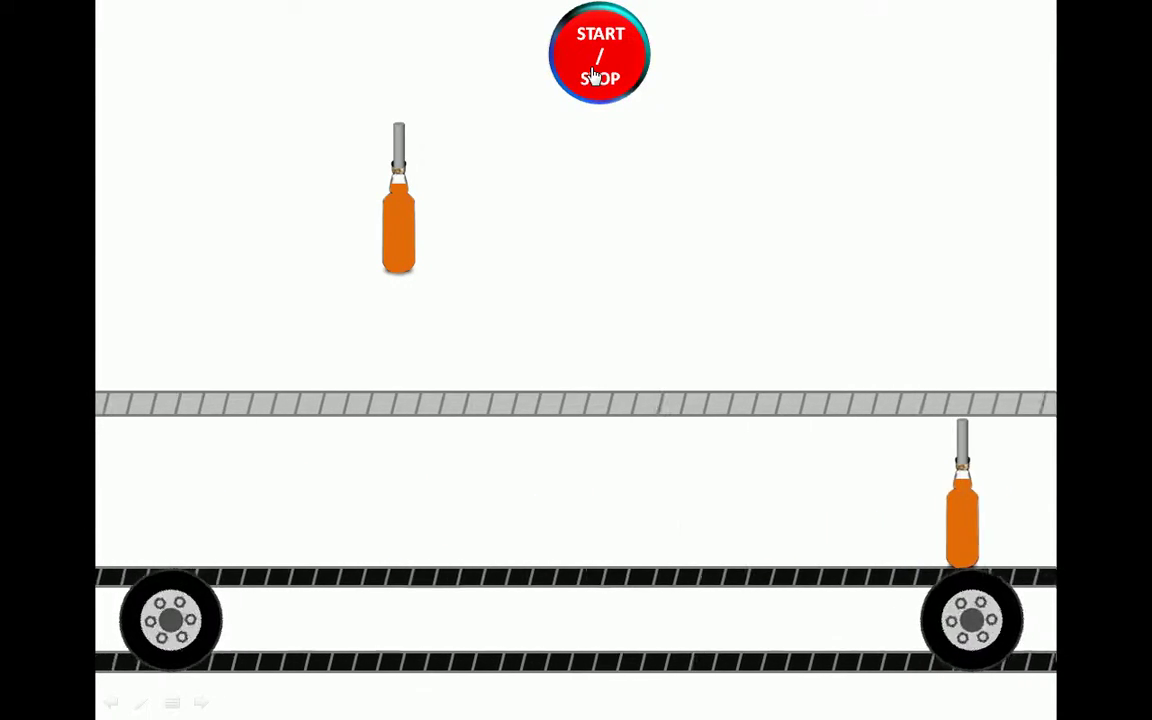
pyautogui.press('Escape')
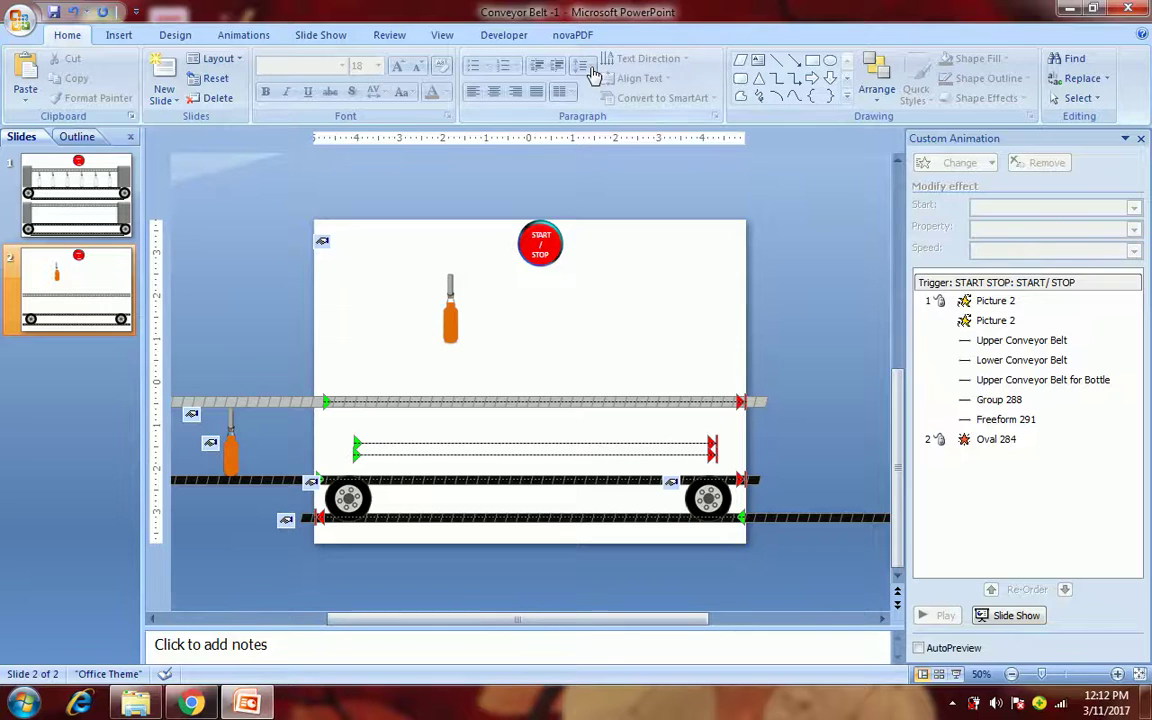
# - Set Group 288's motion to no smooth start/end, repeat Until Next Click, Slow 3 seconds
pyautogui.click(997, 399)
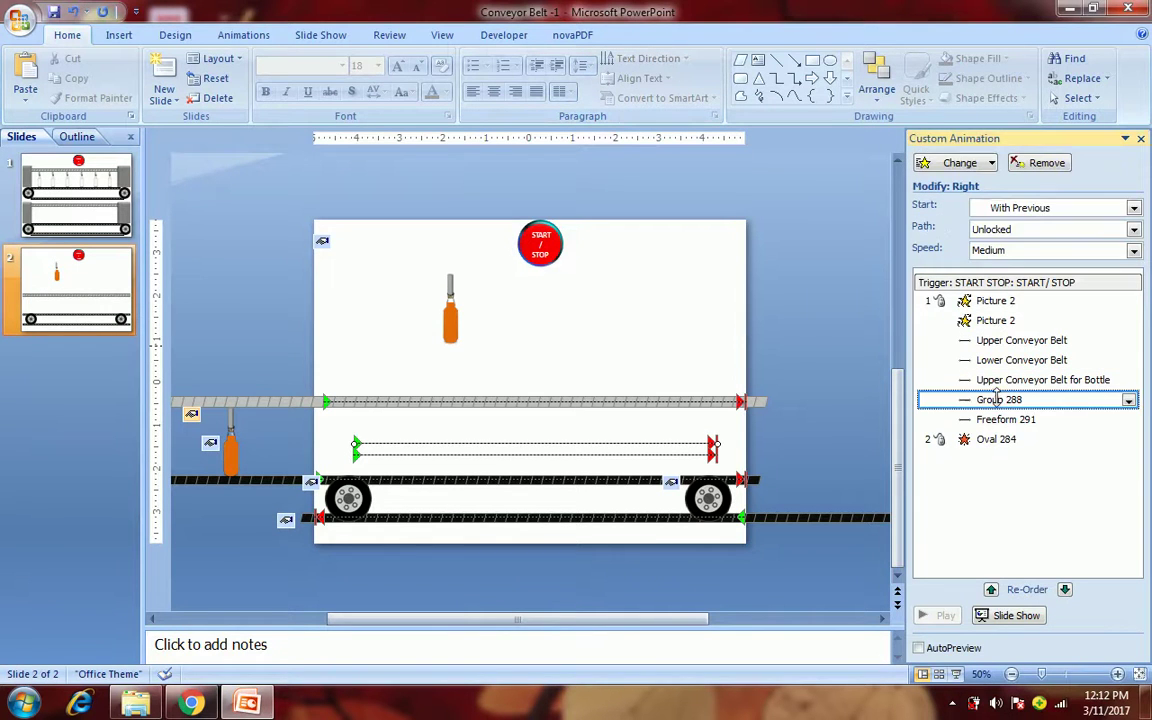
pyautogui.doubleClick(997, 399)
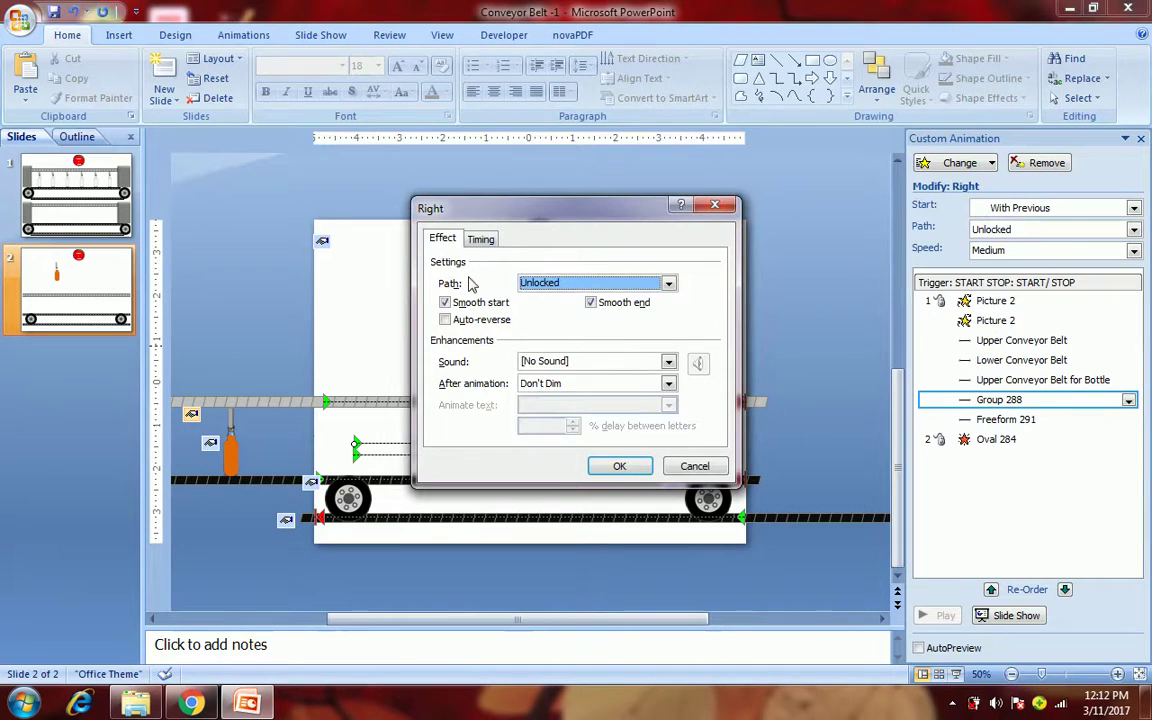
pyautogui.click(445, 302)
pyautogui.click(591, 302)
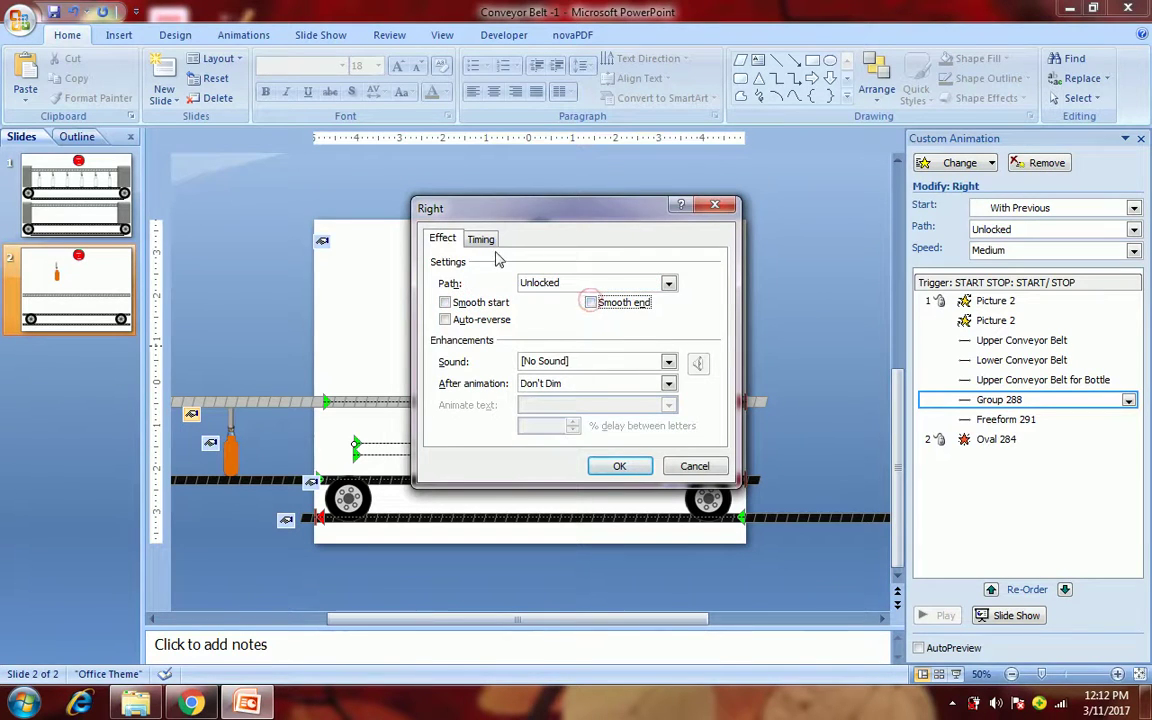
pyautogui.click(481, 239)
pyautogui.click(601, 329)
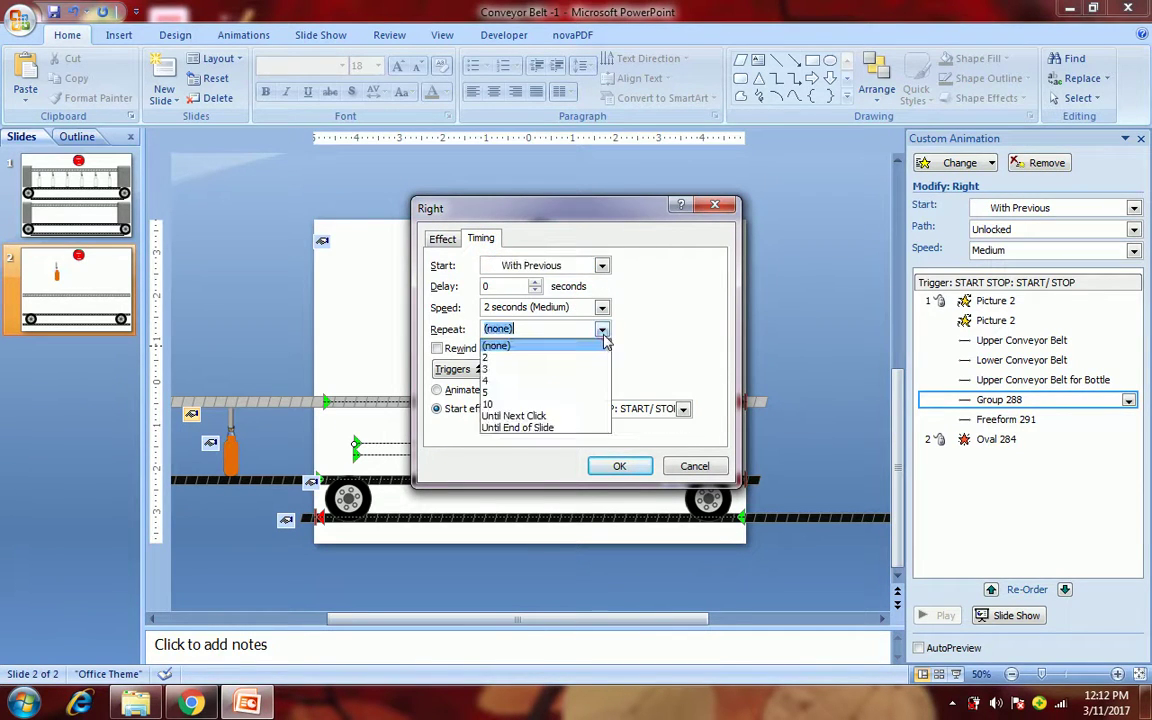
pyautogui.click(564, 416)
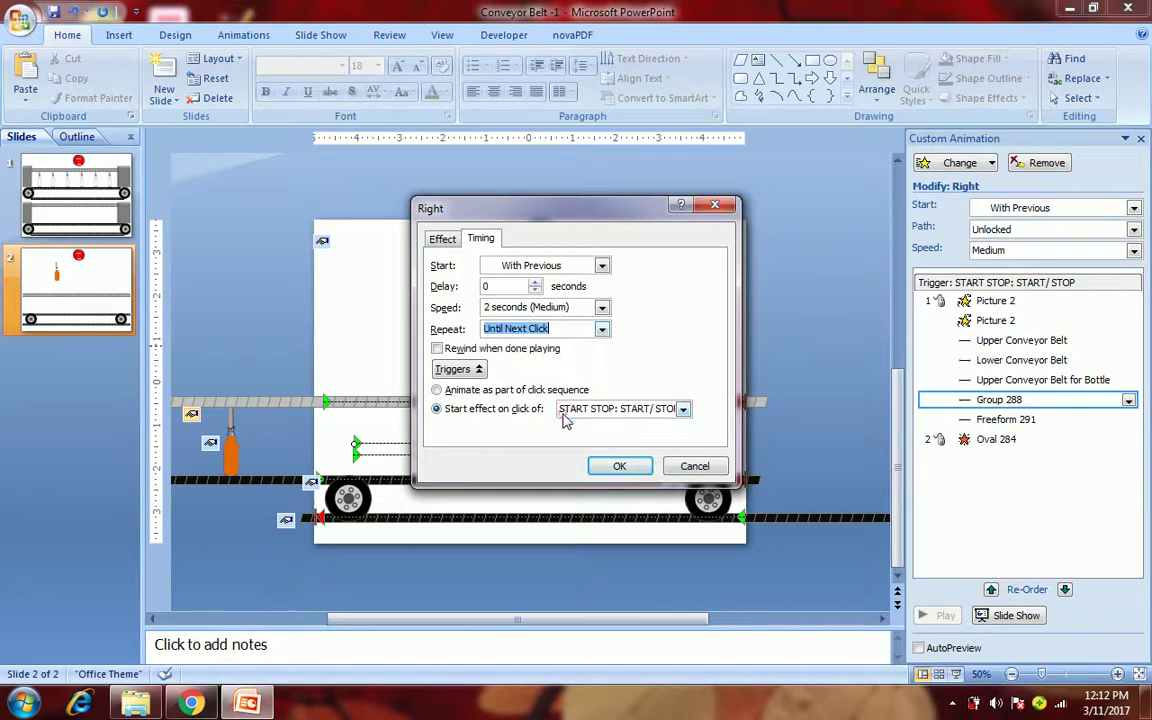
pyautogui.click(601, 308)
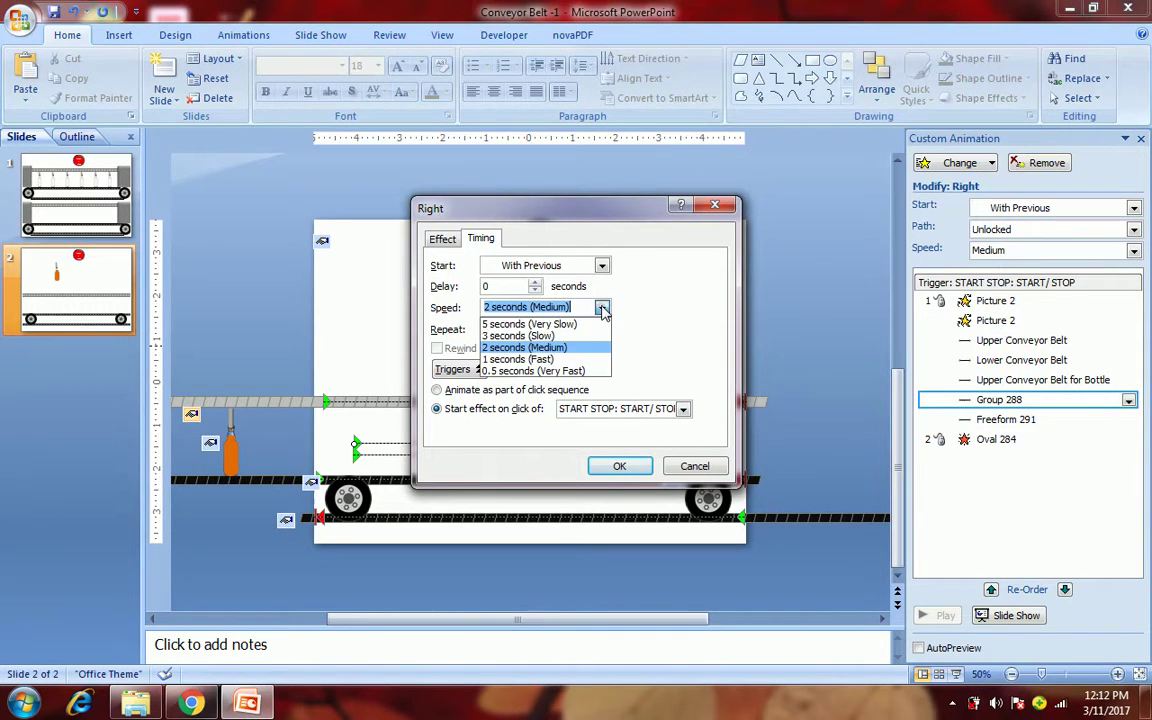
pyautogui.click(586, 336)
pyautogui.click(620, 466)
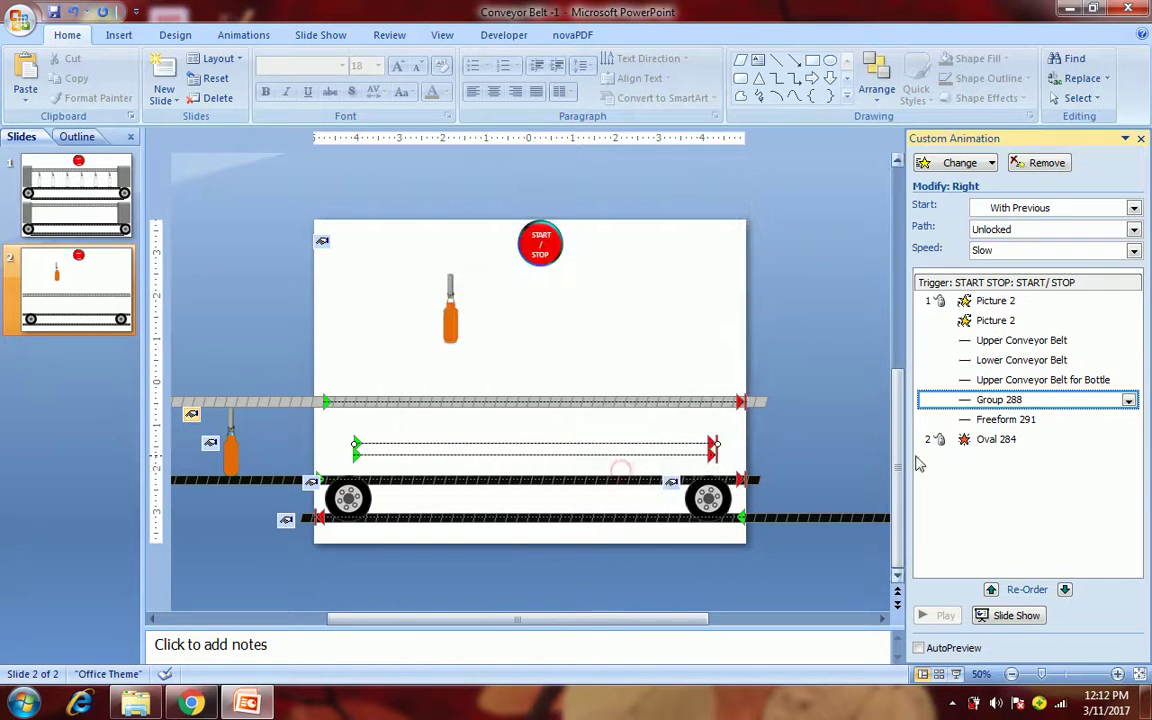
# - Give Freeform 291 the same settings: no smoothing, repeat Until Next Click, Slow 3 seconds
pyautogui.click(980, 420)
pyautogui.doubleClick(980, 420)
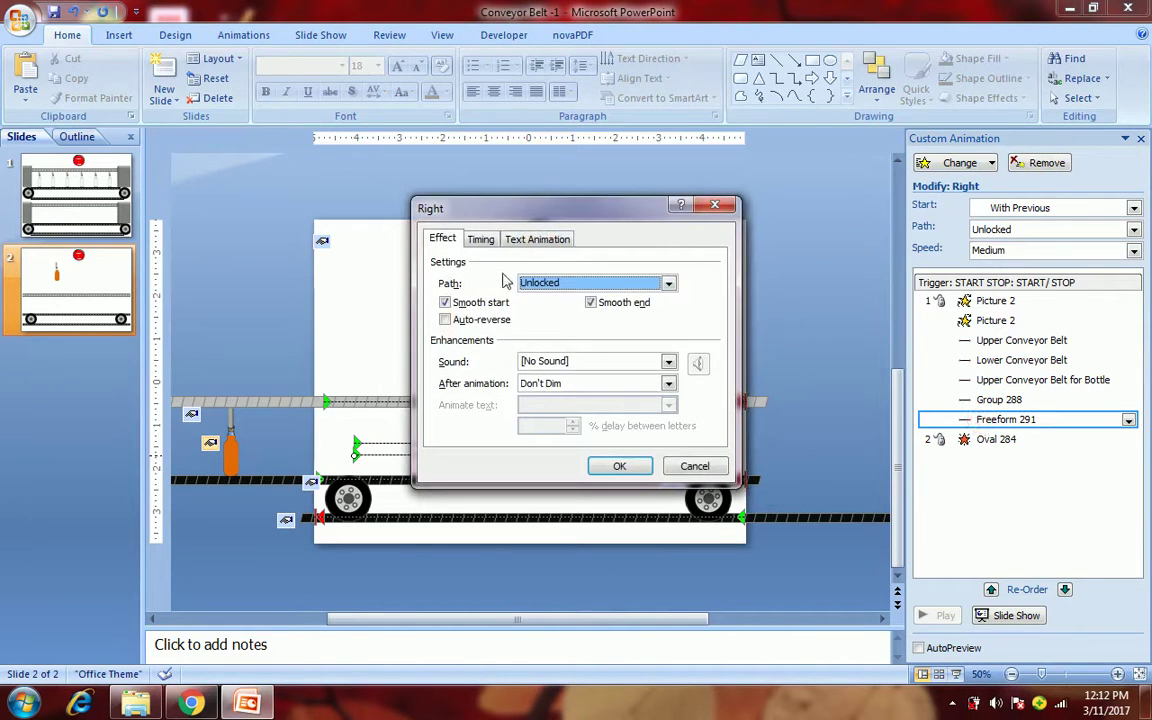
pyautogui.click(480, 304)
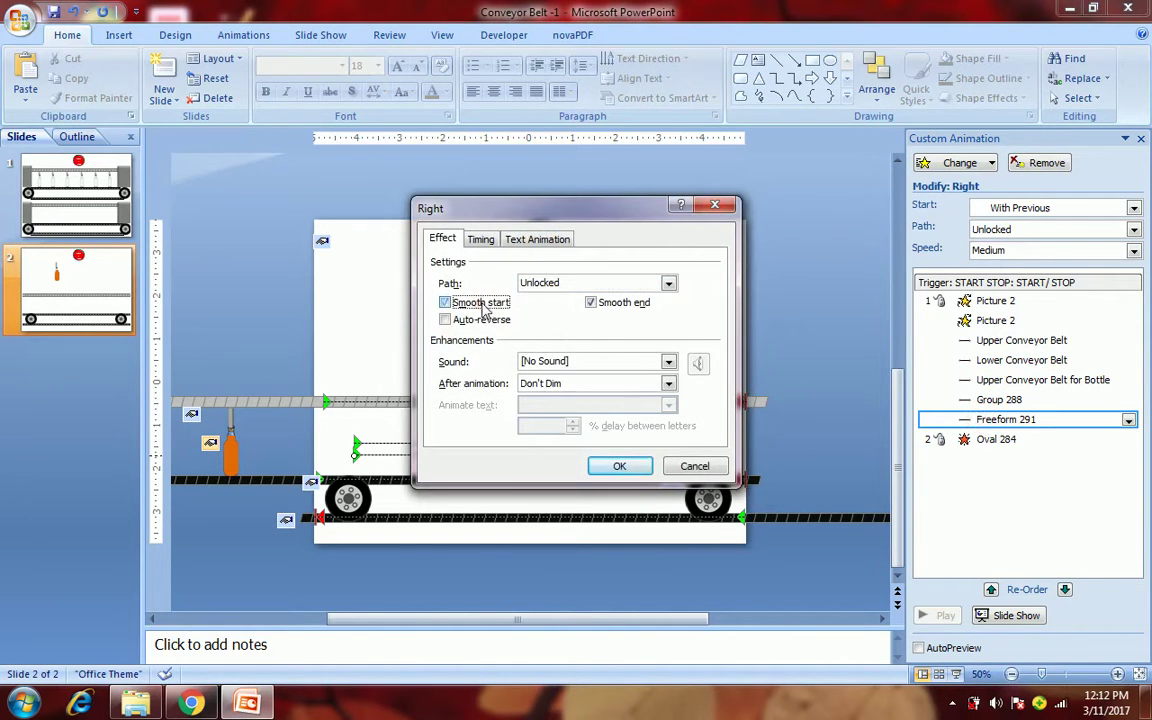
pyautogui.click(481, 240)
pyautogui.click(497, 329)
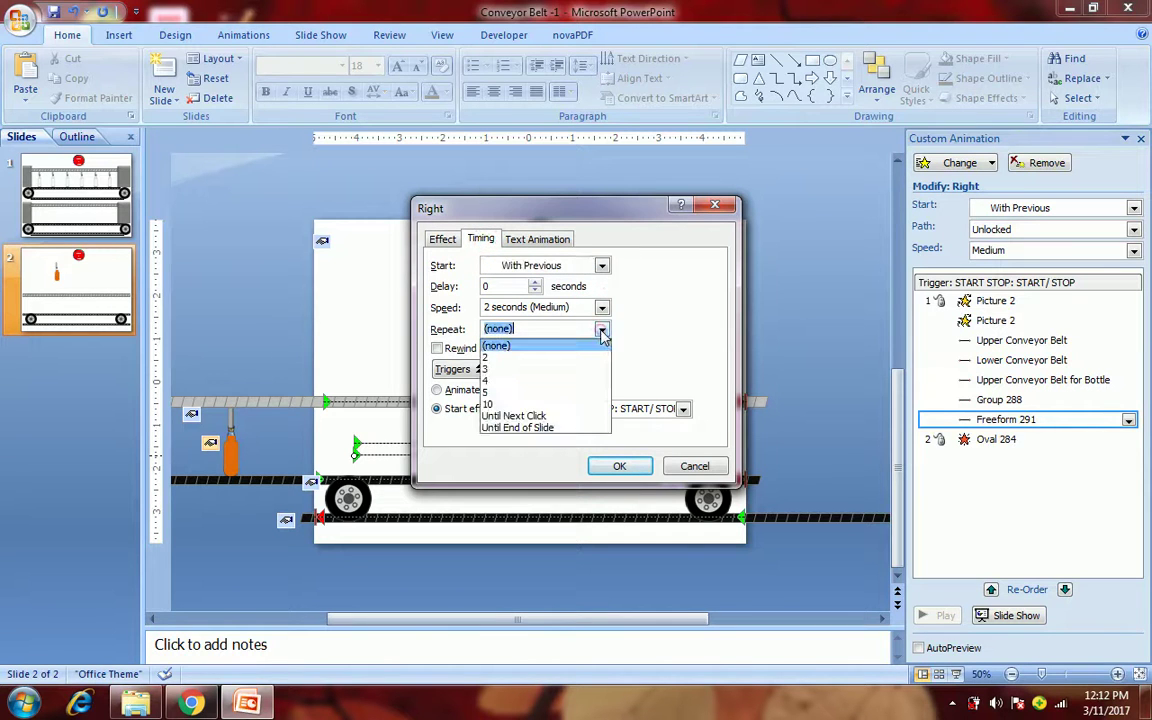
pyautogui.click(510, 378)
pyautogui.click(560, 307)
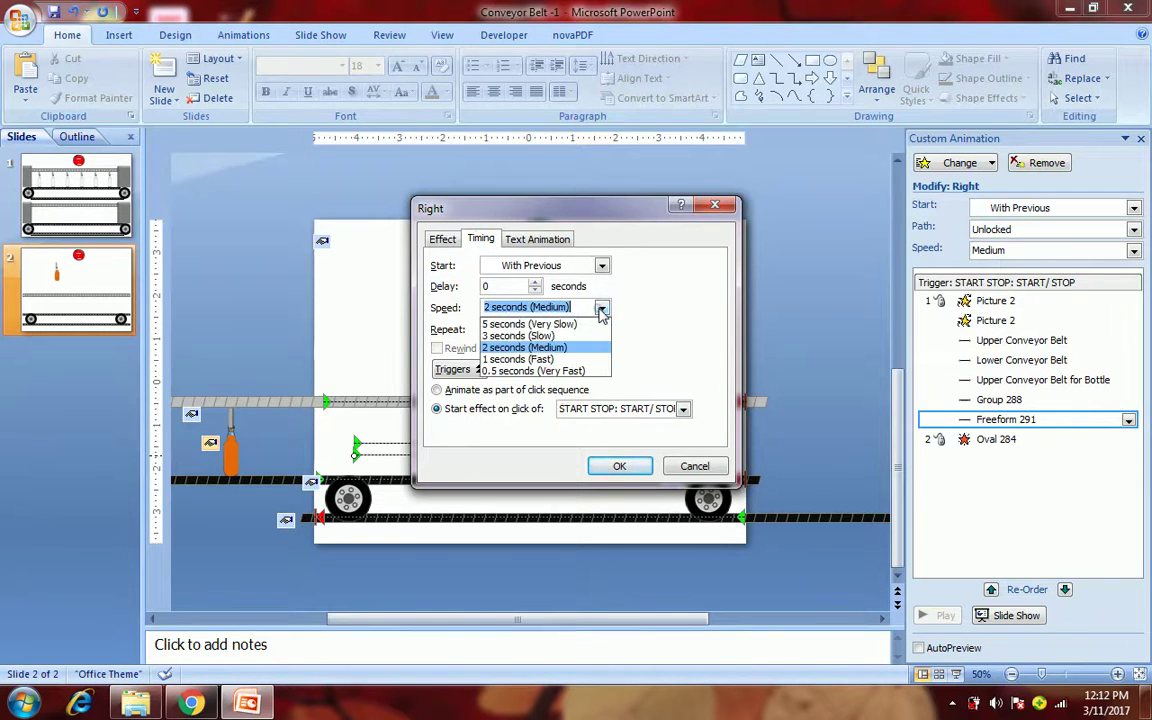
pyautogui.click(580, 336)
pyautogui.click(619, 465)
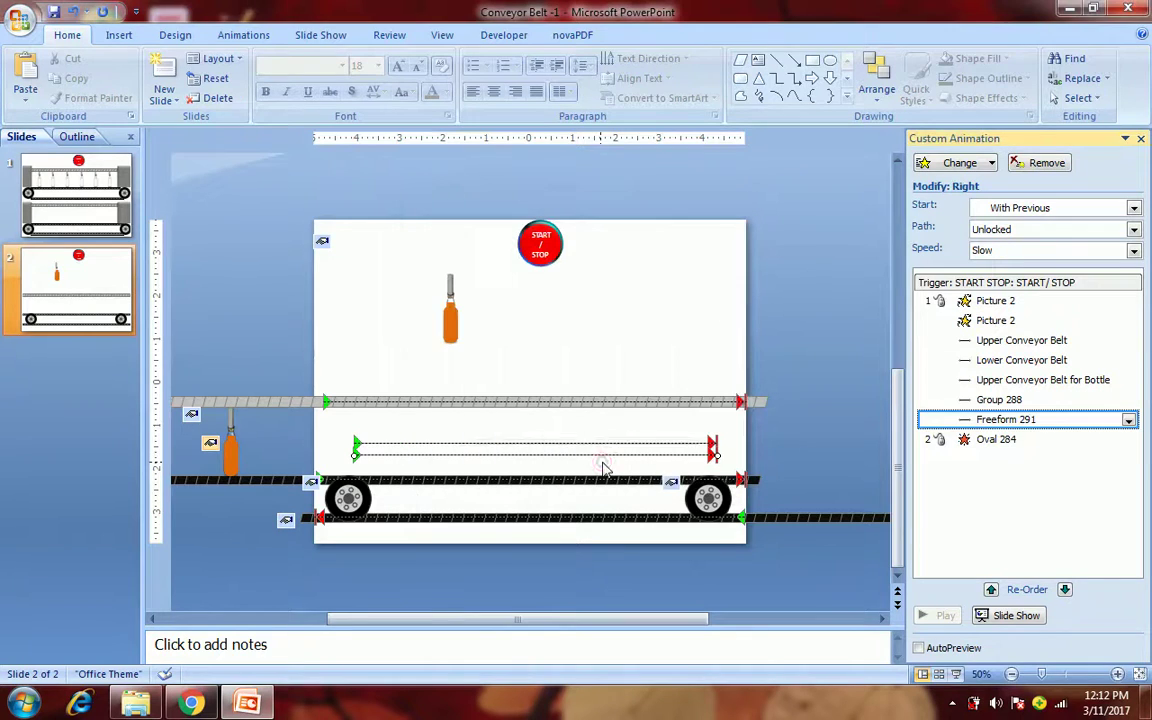
pyautogui.click(956, 674)
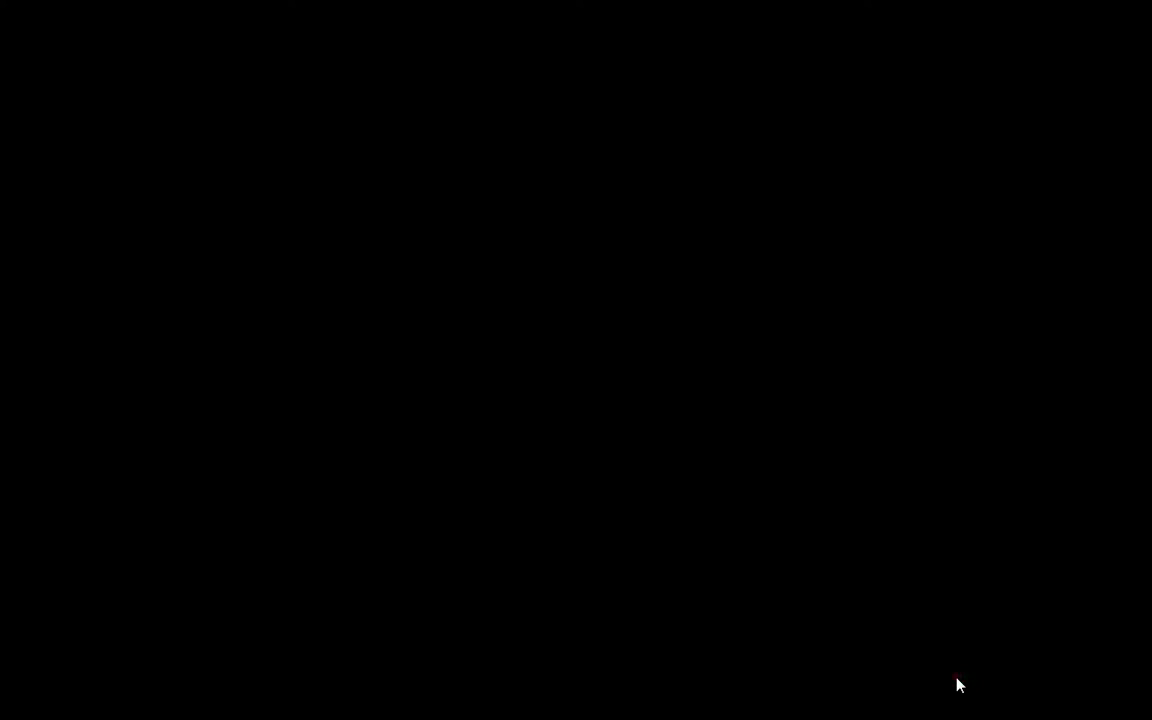
# - Trigger START/STOP in the show, watch the bottle glide along the lower belt, then exit and select the bottle
pyautogui.click(621, 88)
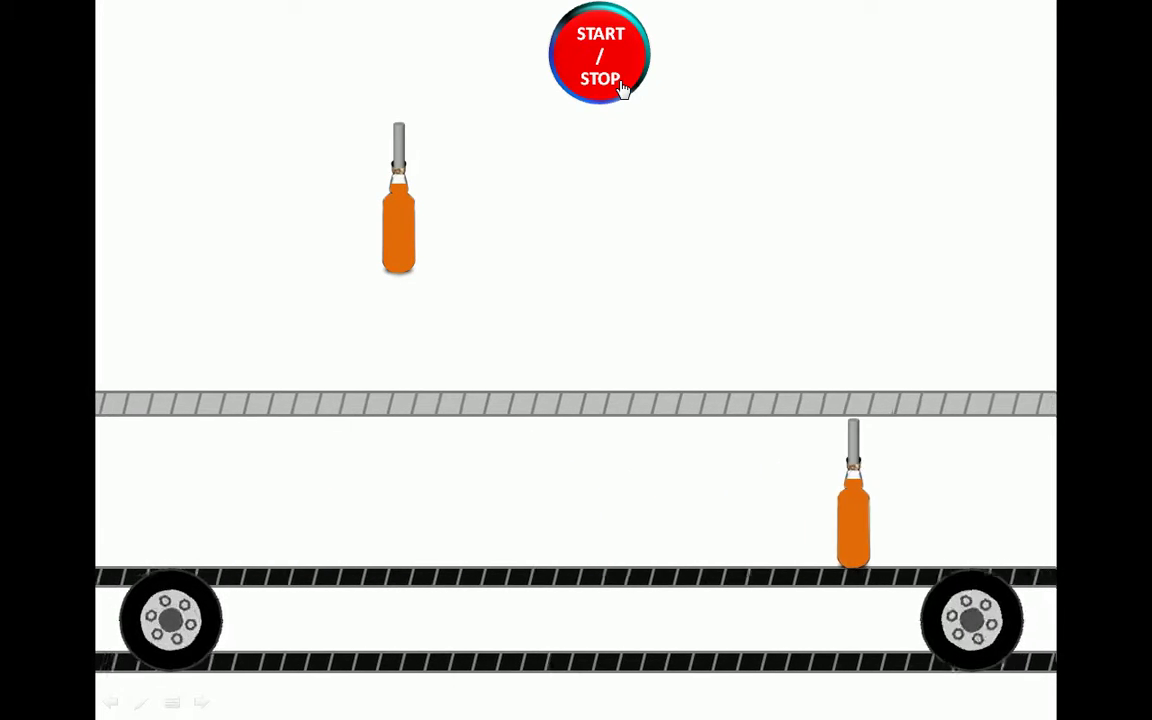
pyautogui.press('Escape')
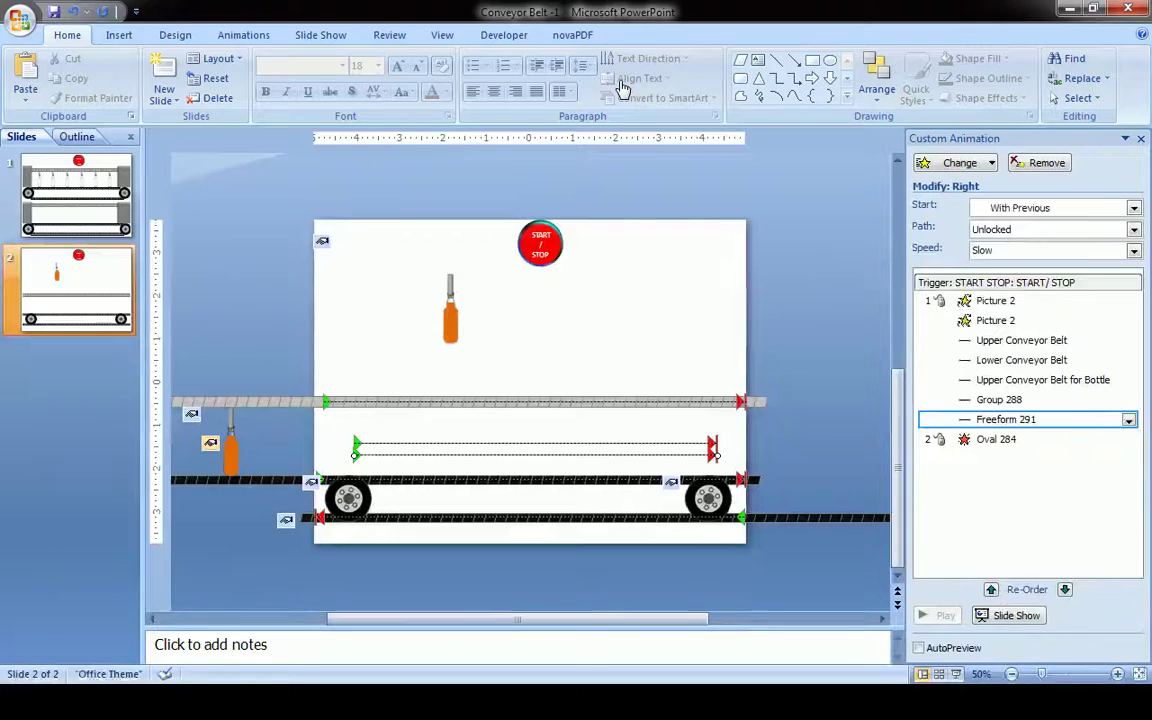
pyautogui.click(230, 455)
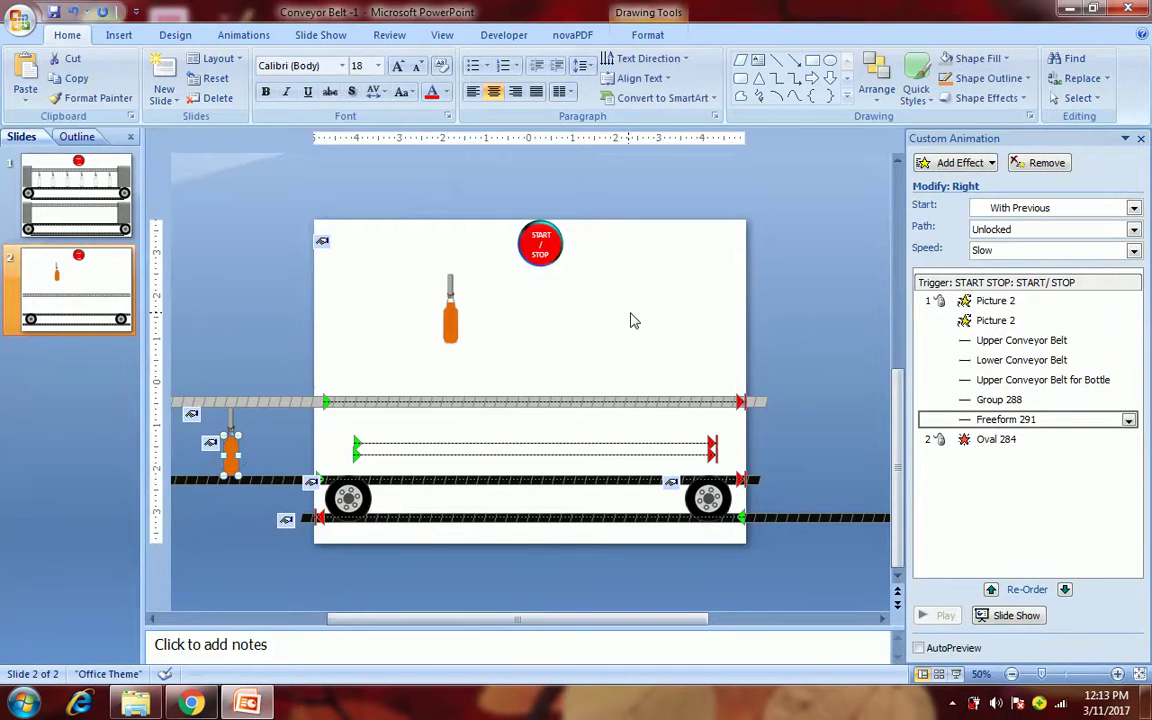
# - Add a Slow, With Previous Wipe entrance to the bottle, placed under the trigger after Freeform 291
pyautogui.click(955, 163)
pyautogui.moveTo(940, 208)
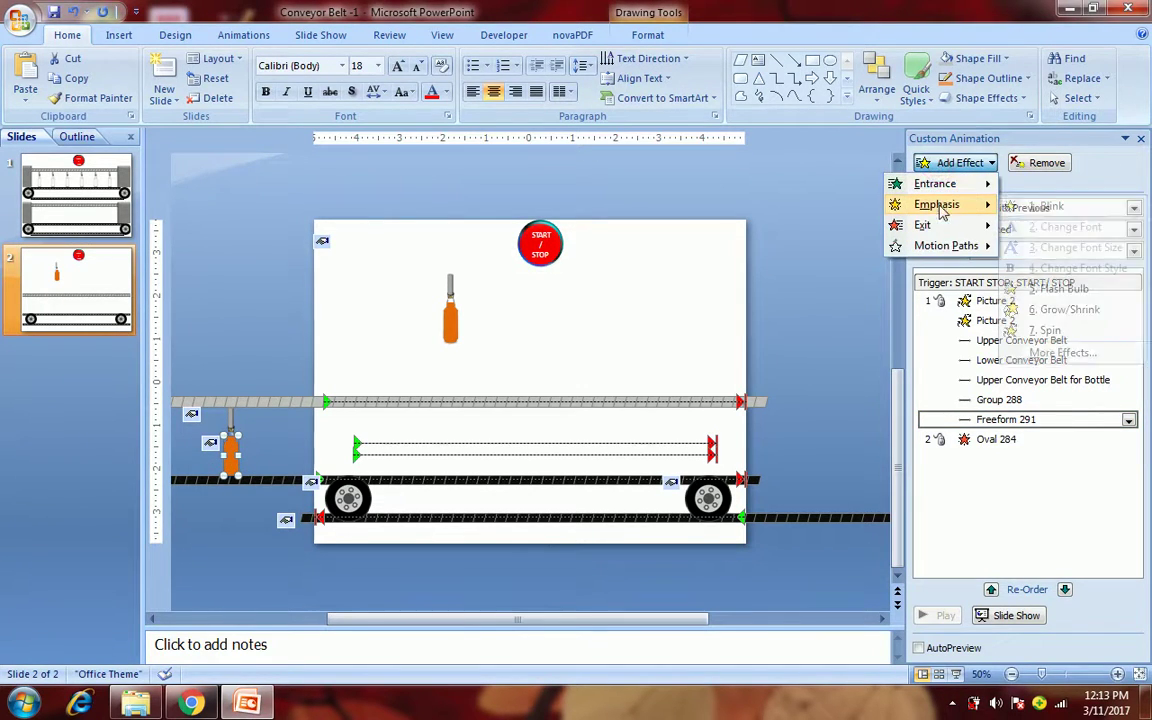
pyautogui.moveTo(935, 184)
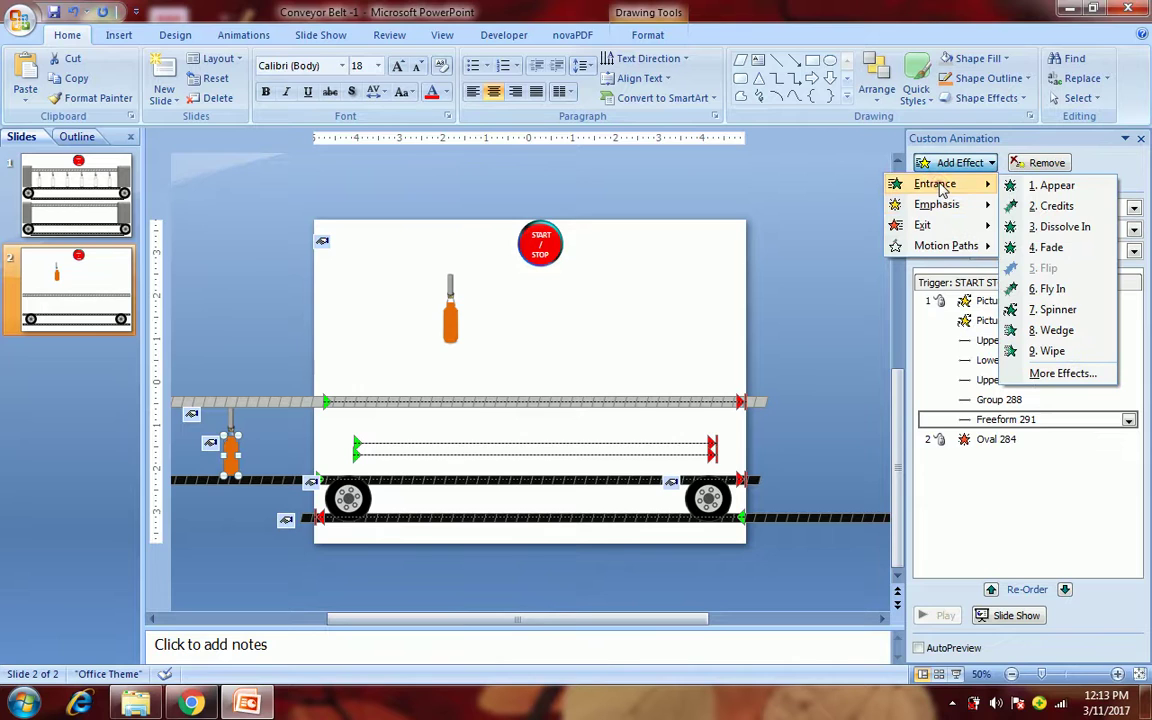
pyautogui.click(1050, 351)
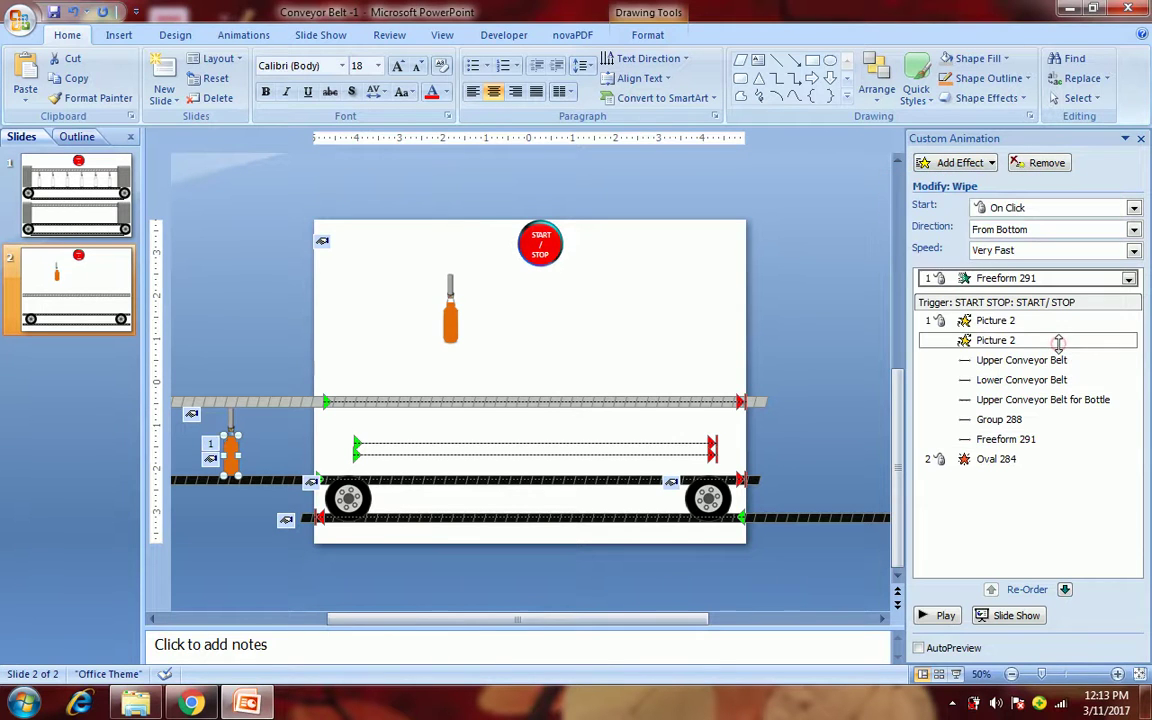
pyautogui.click(1012, 252)
pyautogui.click(1003, 277)
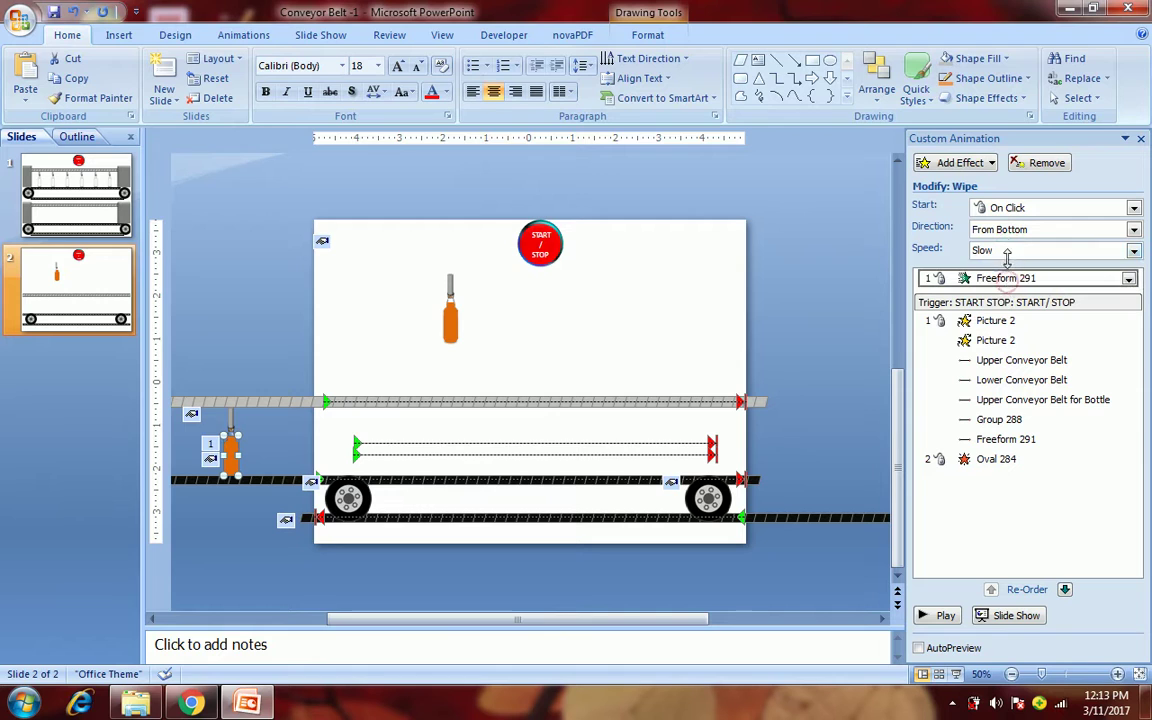
pyautogui.click(997, 208)
pyautogui.click(1000, 242)
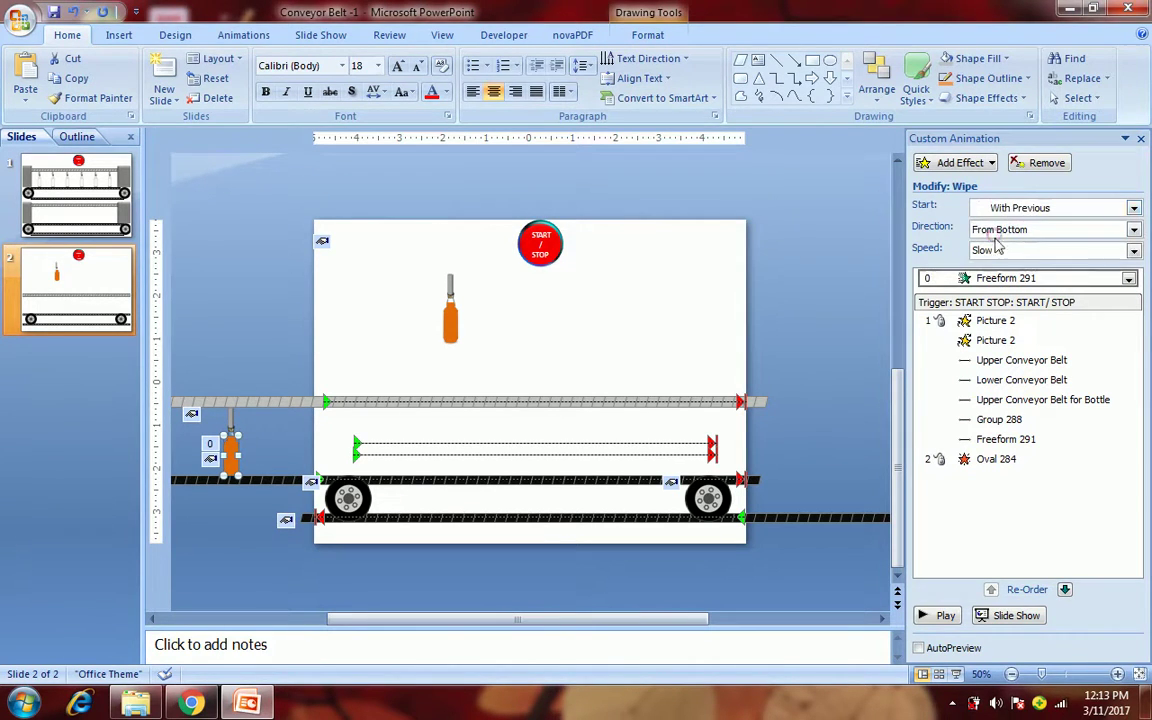
pyautogui.moveTo(985, 277); pyautogui.dragTo(995, 452)
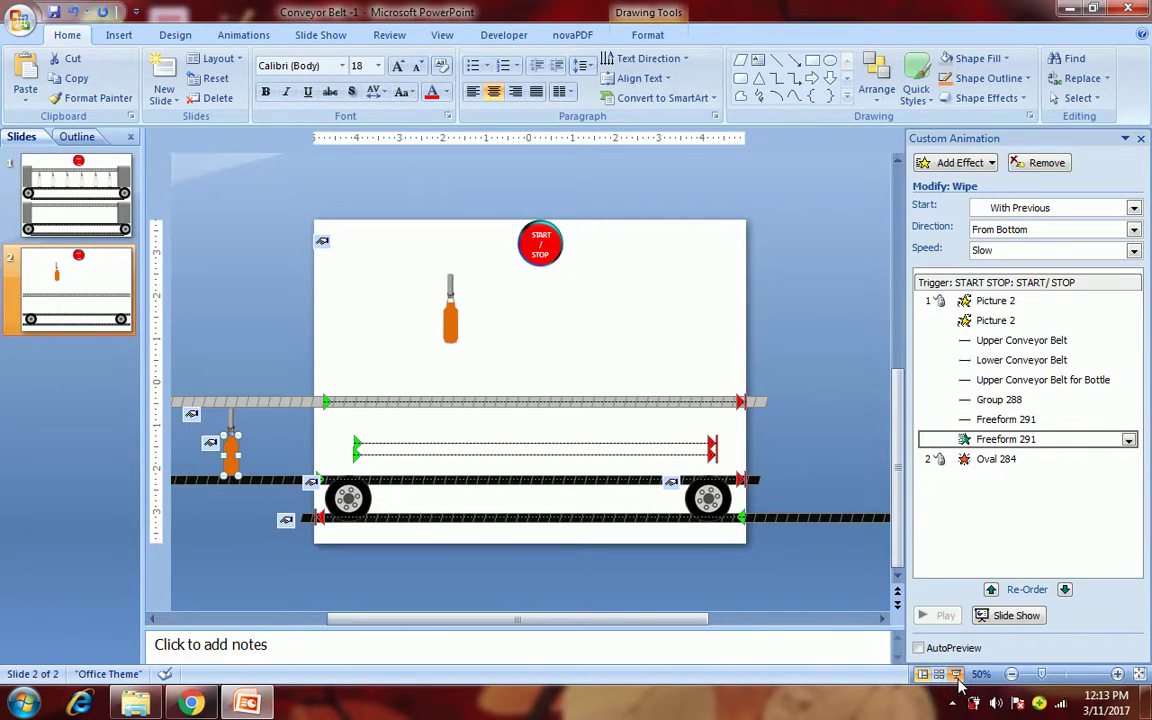
# - Test the orange-filling bottle in a slide show, then return to editing and deselect
pyautogui.click(957, 680)
pyautogui.click(615, 68)
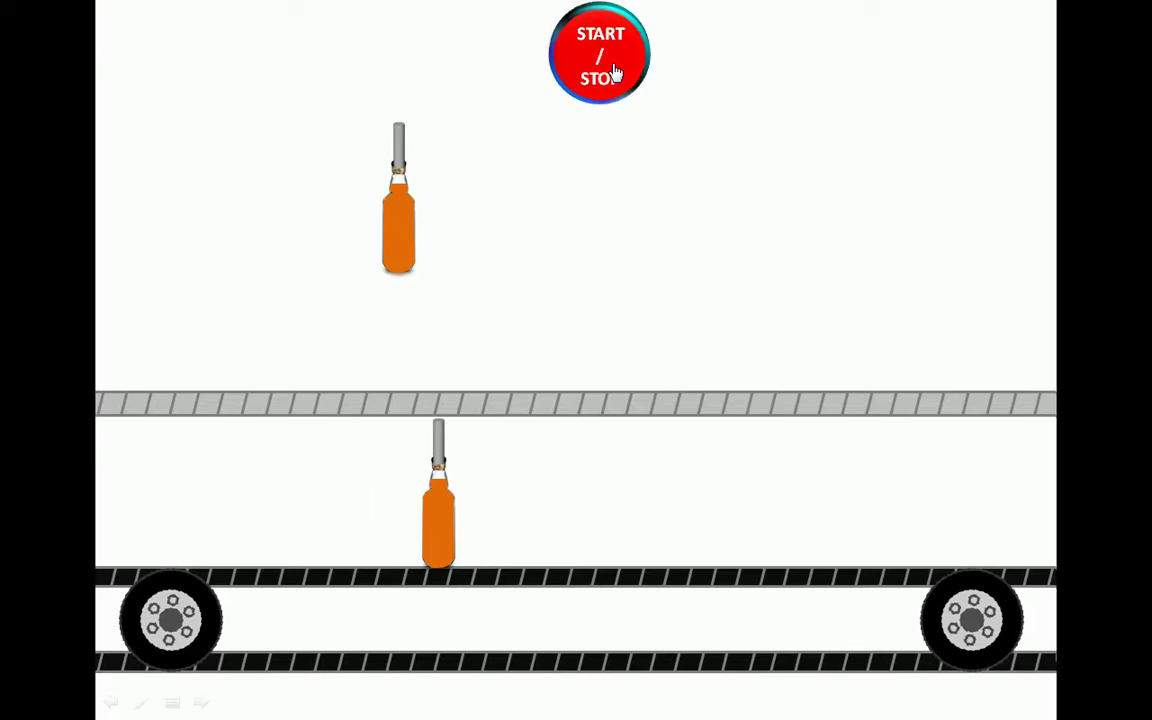
pyautogui.press('Escape')
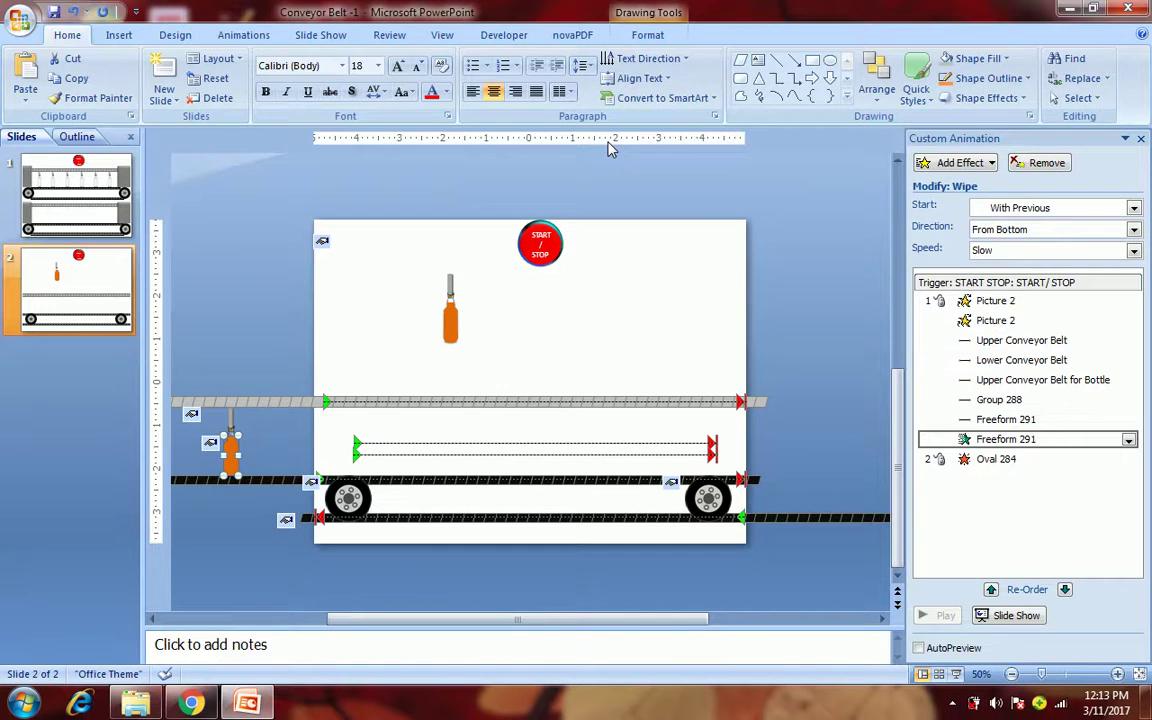
pyautogui.click(265, 347)
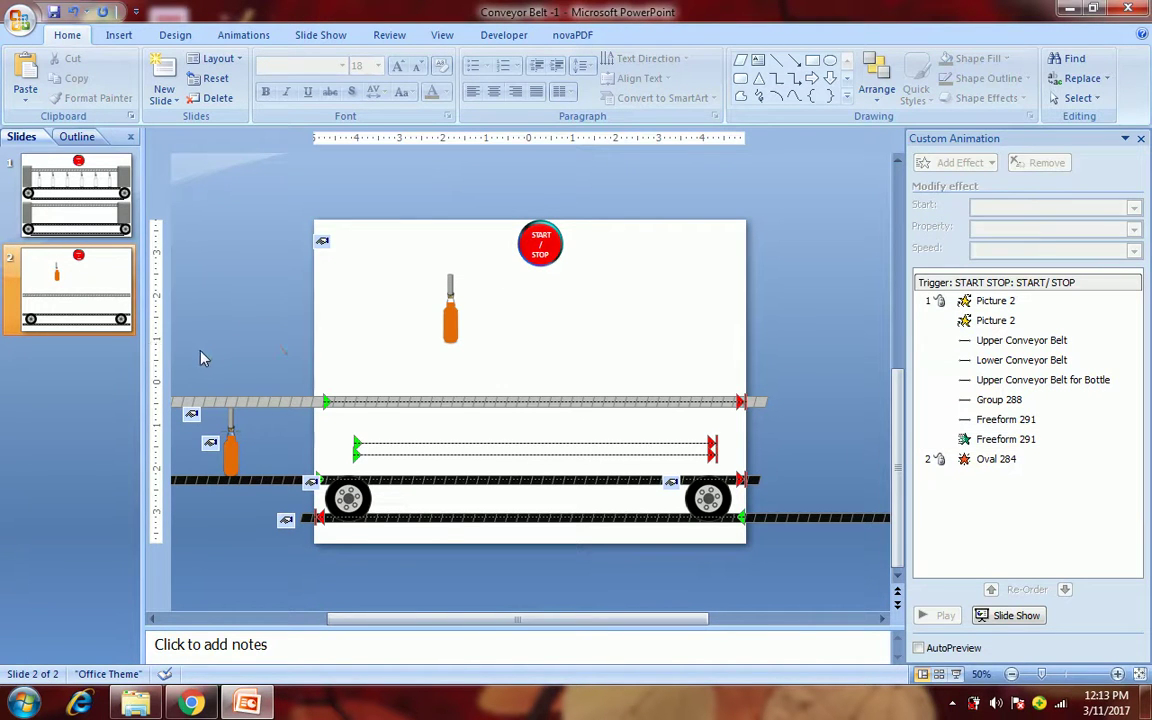
# - Paste a copy of the left bottle with its animations and align it exactly over the original
pyautogui.moveTo(200, 358); pyautogui.dragTo(278, 533)
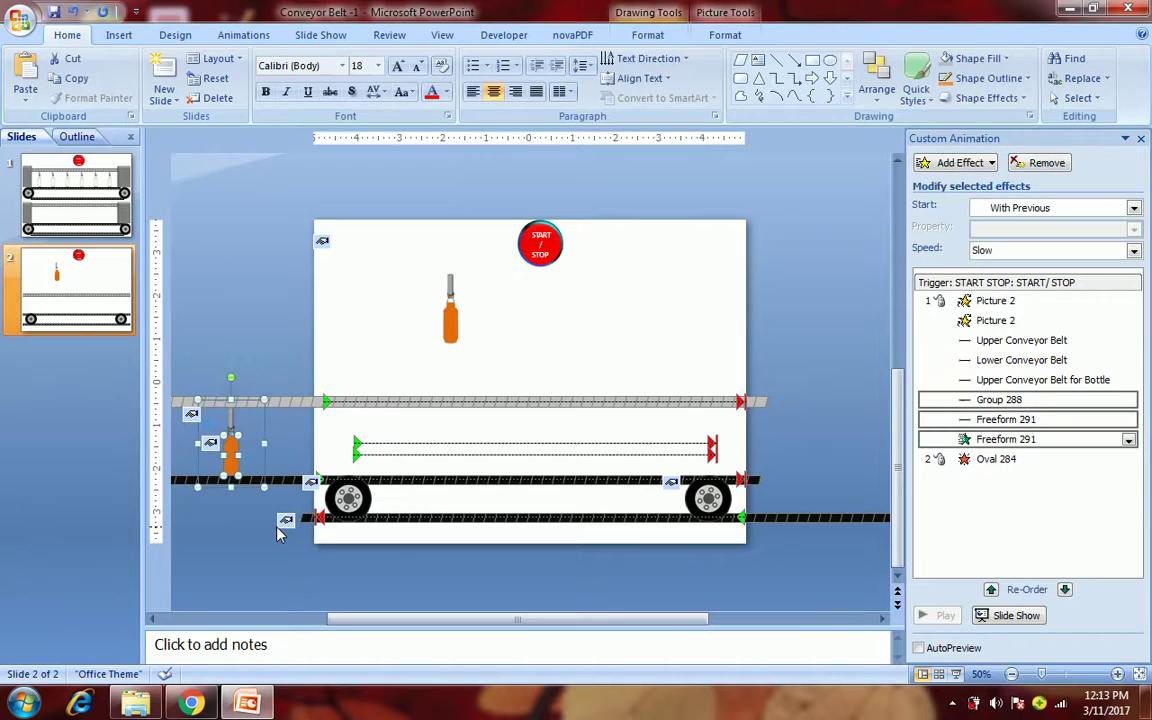
pyautogui.click(263, 253)
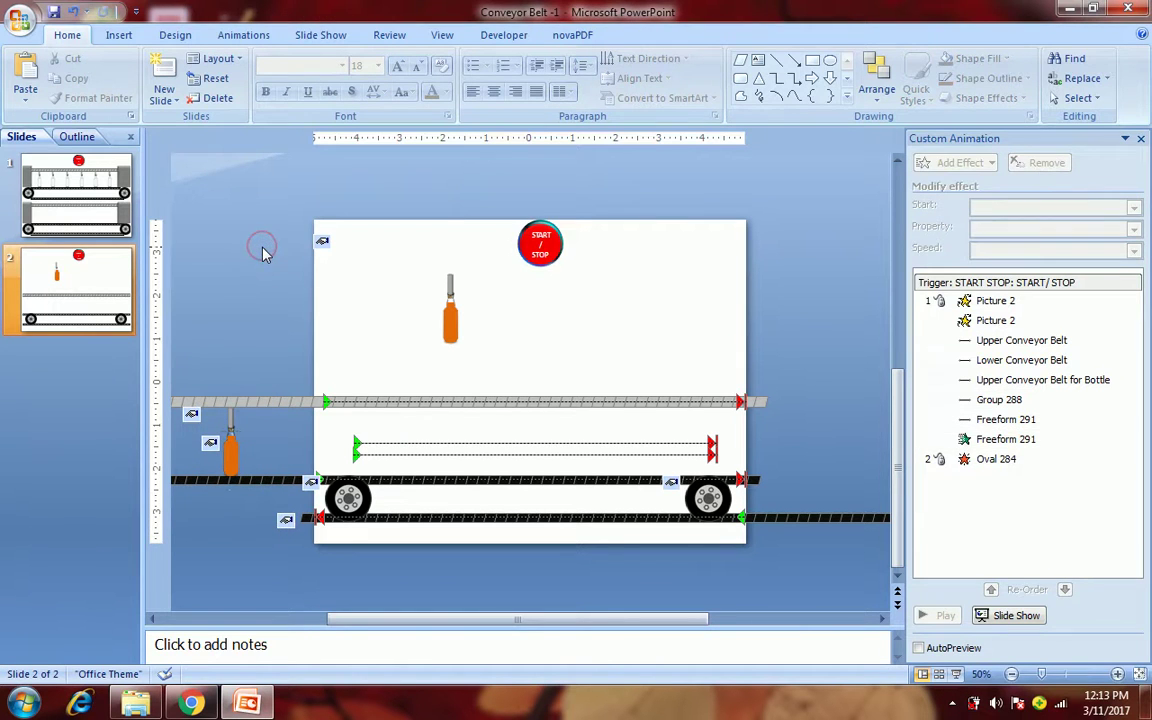
pyautogui.hotkey('ctrl', 'v')
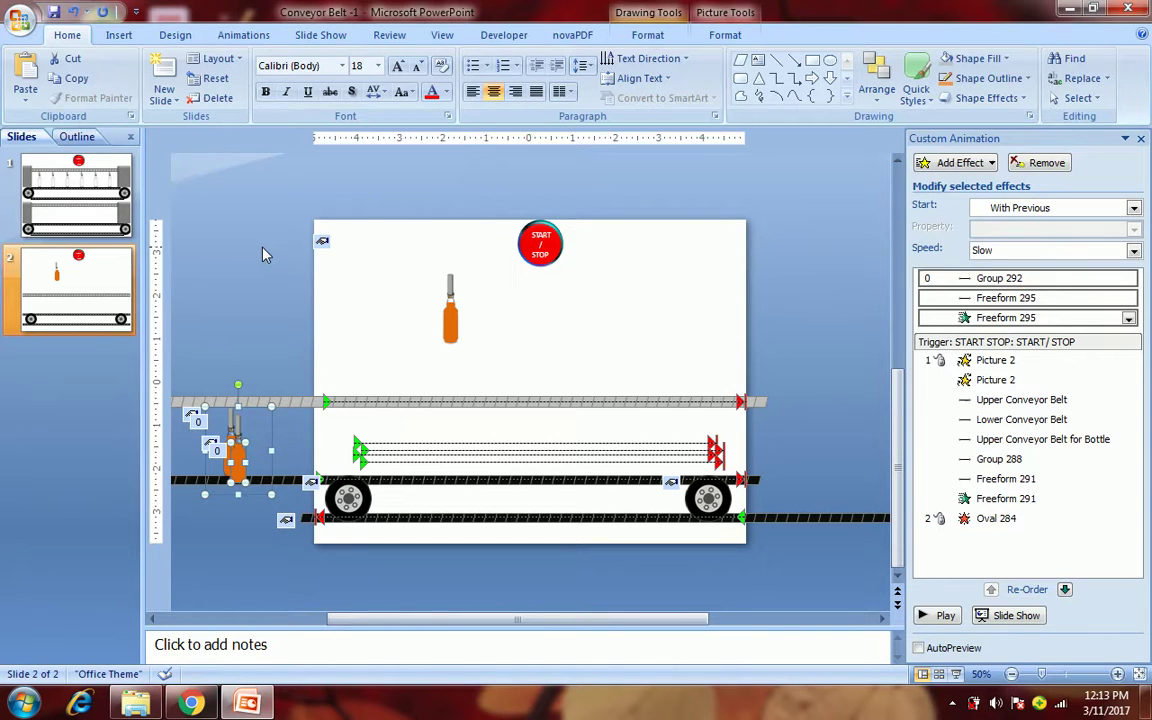
pyautogui.press('Up')
pyautogui.press('Up')
pyautogui.press('Left')
pyautogui.press('Left')
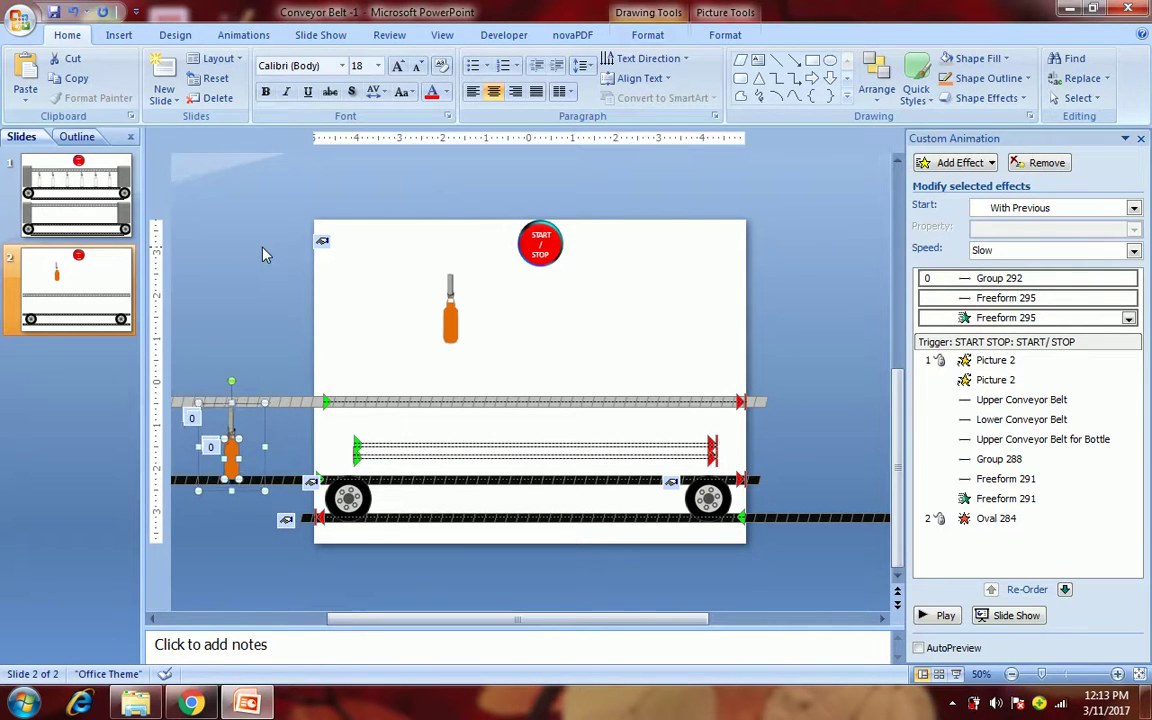
pyautogui.press('Left')
pyautogui.press('Left')
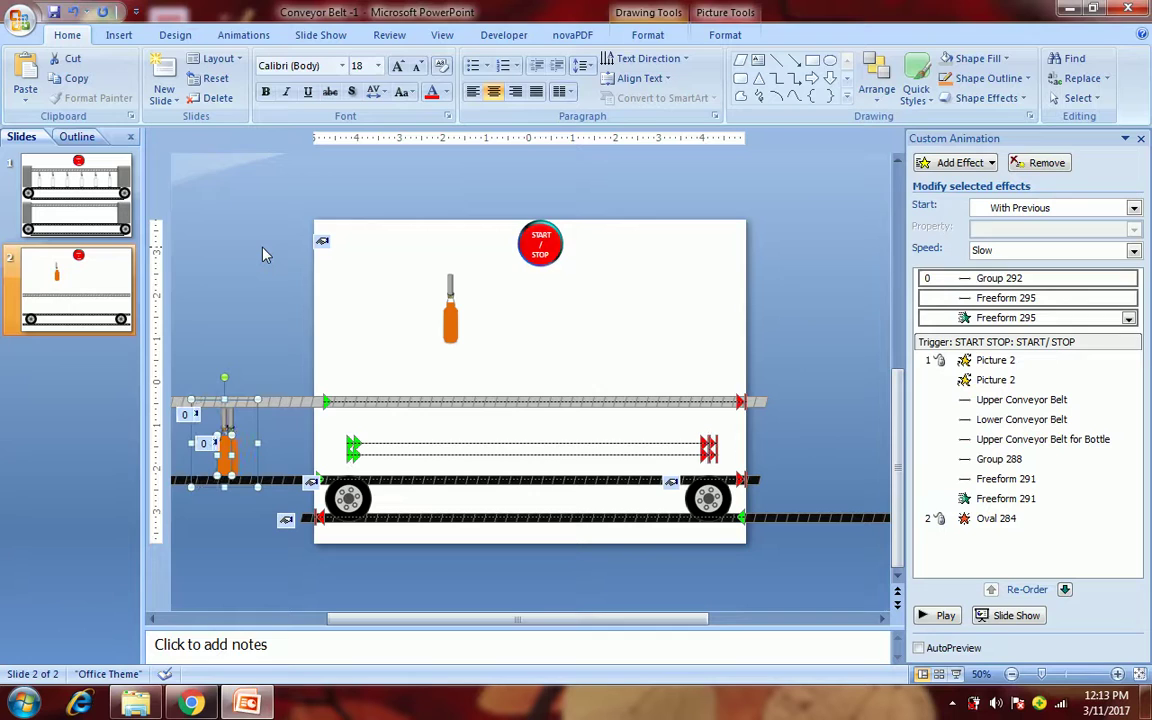
pyautogui.press('Right')
pyautogui.press('Right')
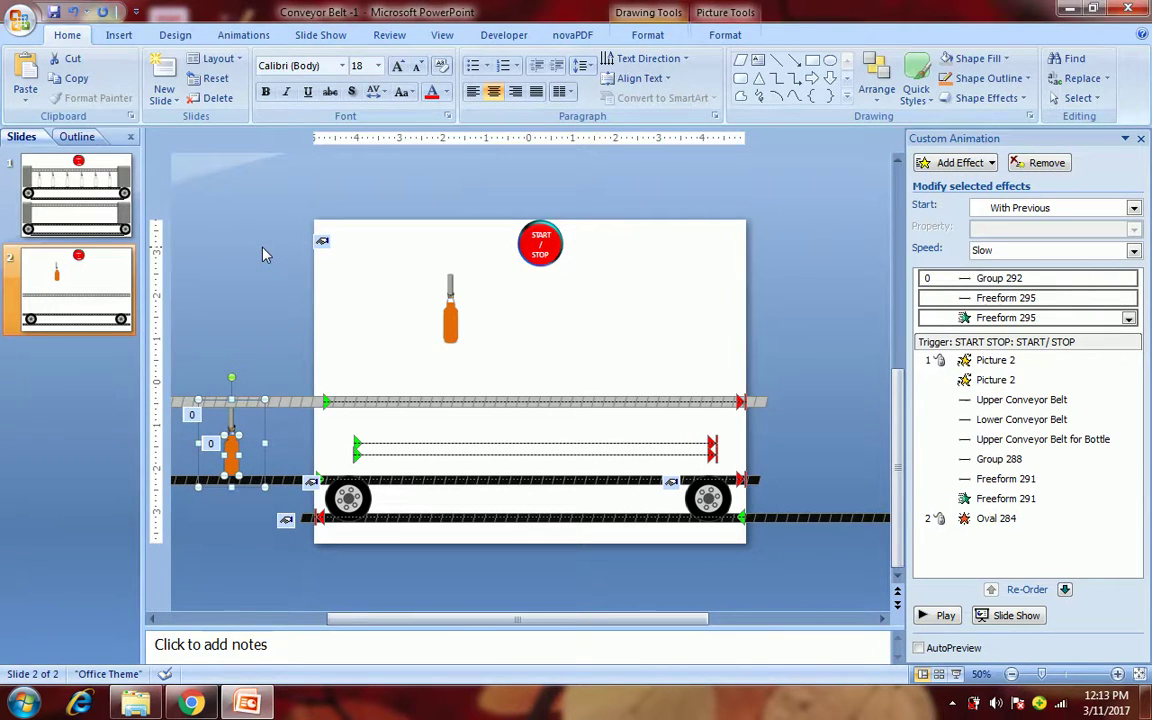
pyautogui.click(755, 237)
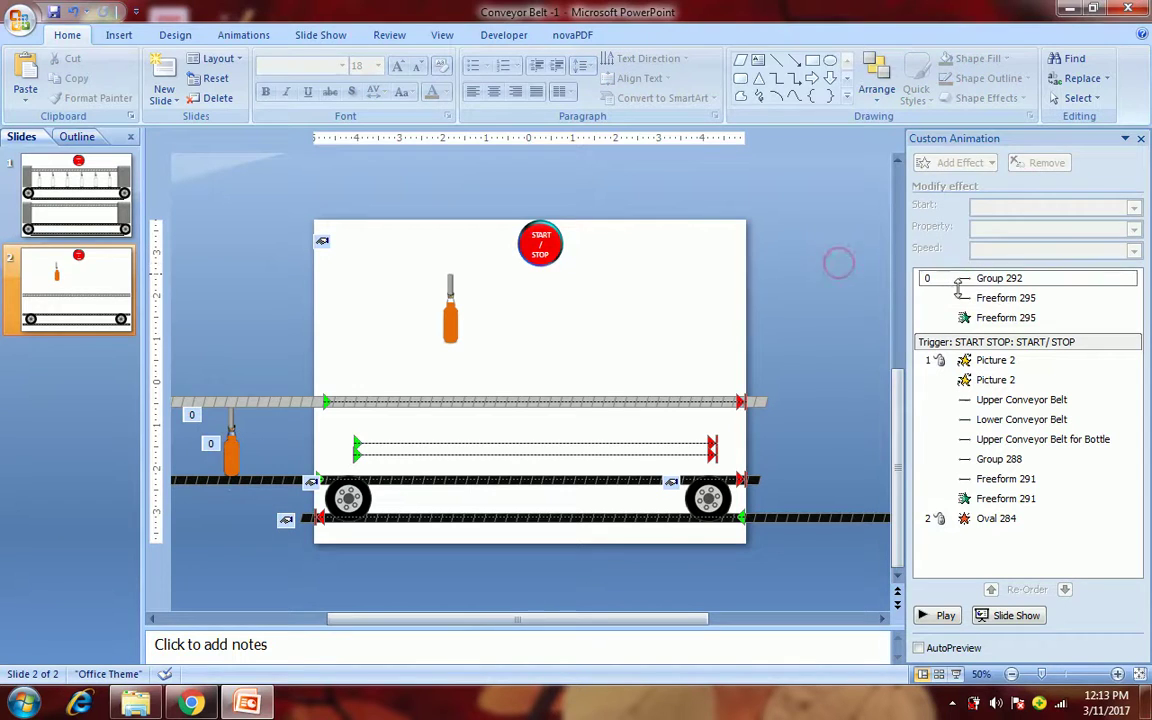
pyautogui.doubleClick(960, 282)
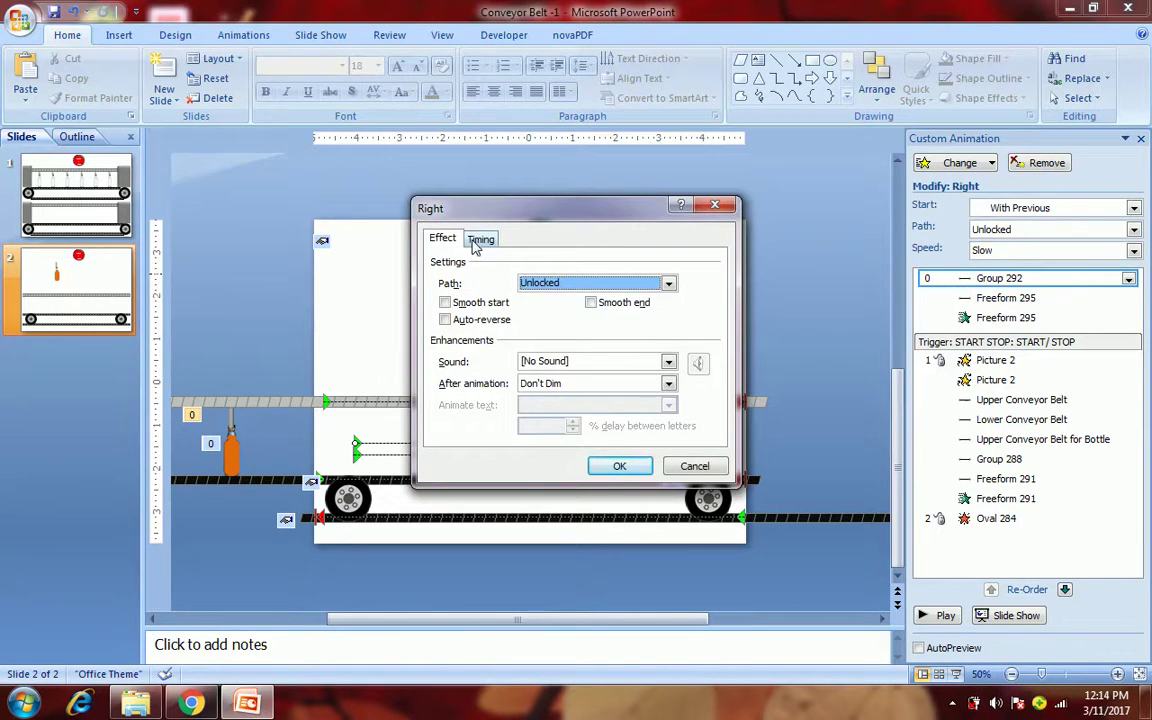
# - Give the Group 292 move effect and Freeform 295 Right motion effect a 0.5-second delay
pyautogui.click(478, 240)
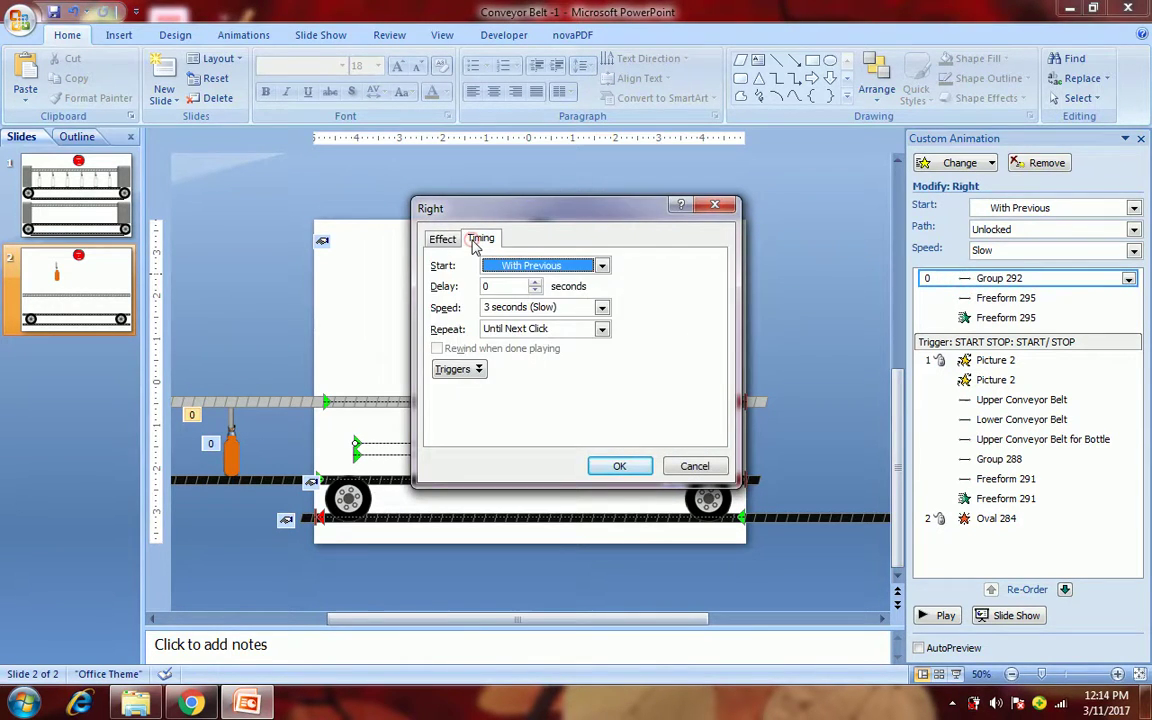
pyautogui.click(537, 284)
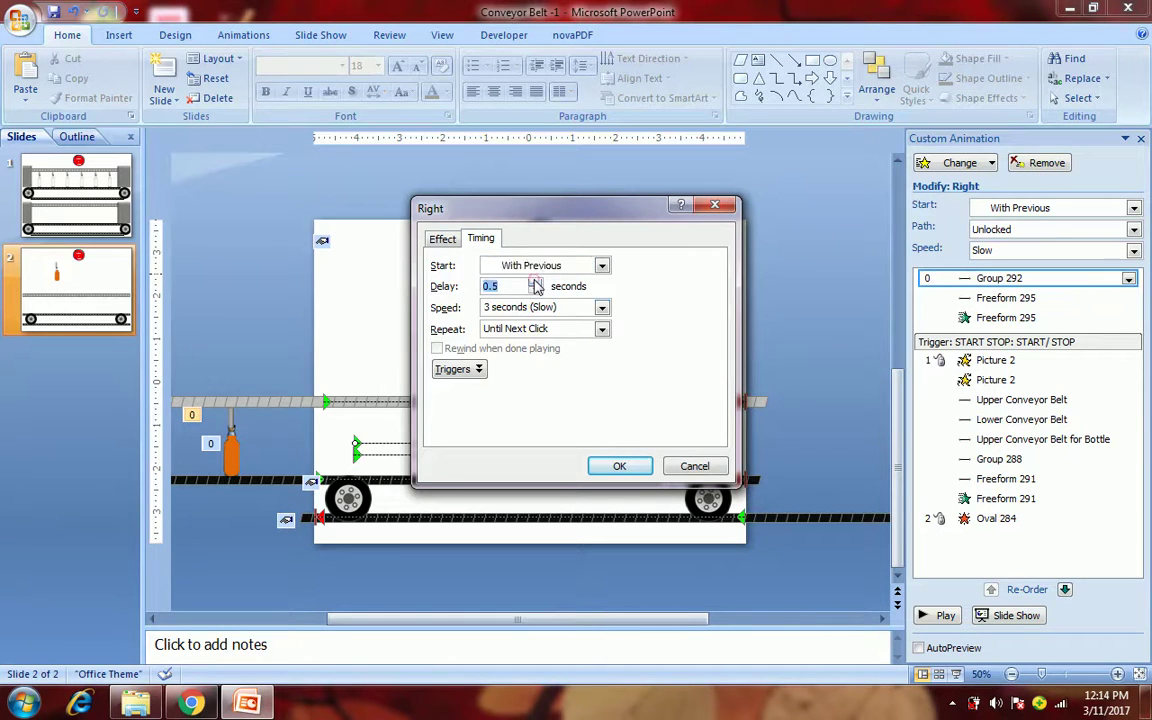
pyautogui.click(610, 468)
pyautogui.click(975, 298)
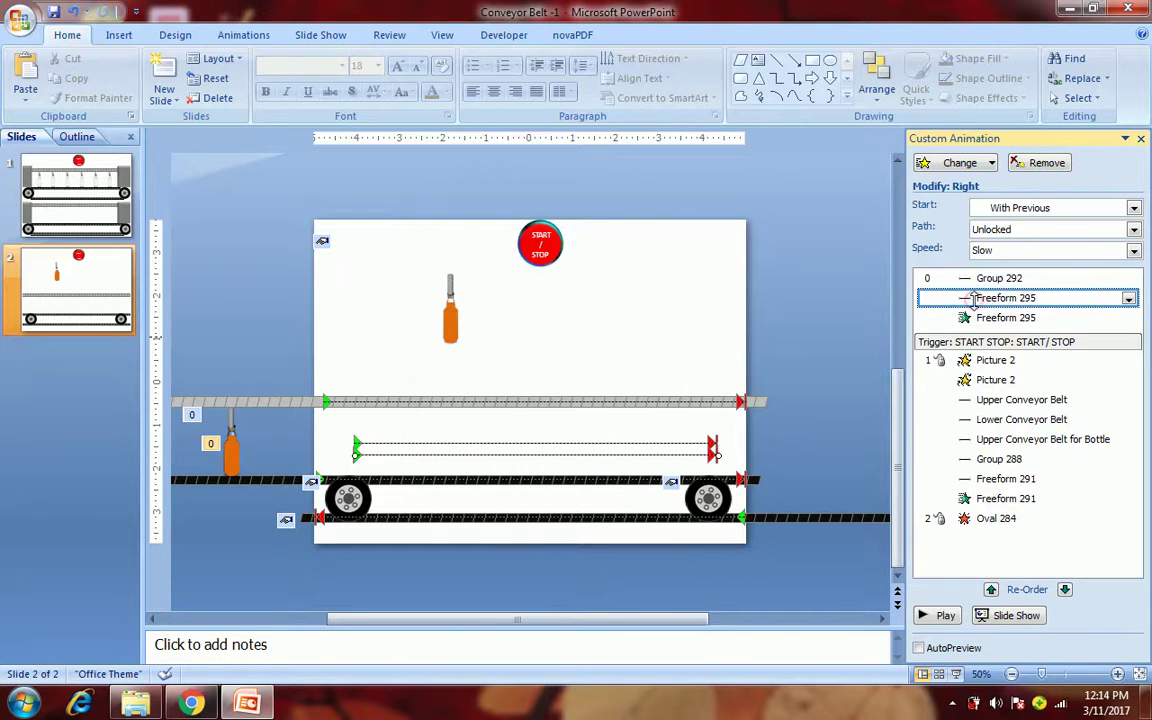
pyautogui.doubleClick(975, 298)
pyautogui.click(480, 239)
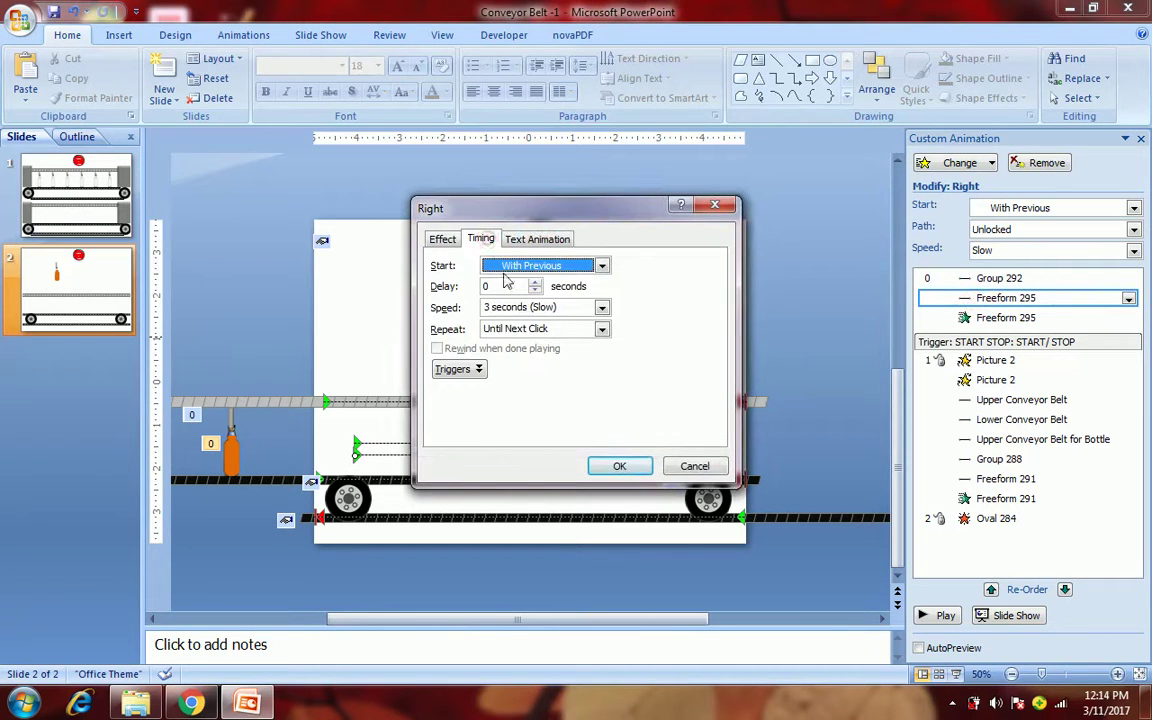
pyautogui.click(537, 284)
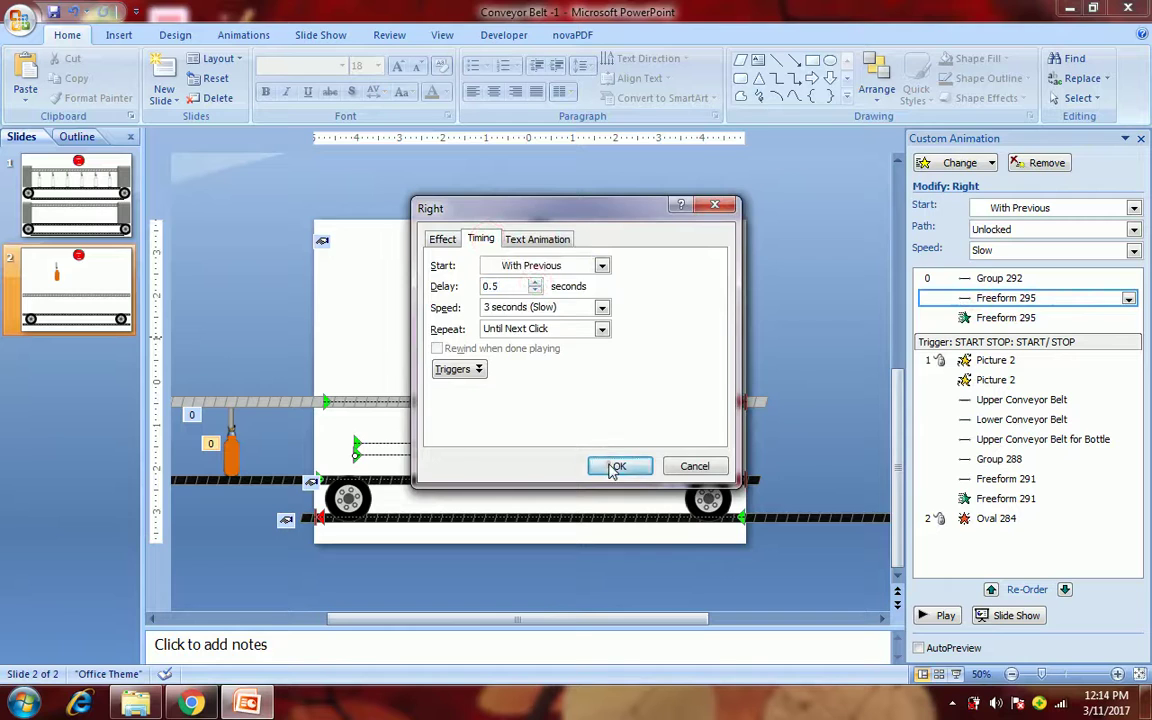
pyautogui.click(607, 465)
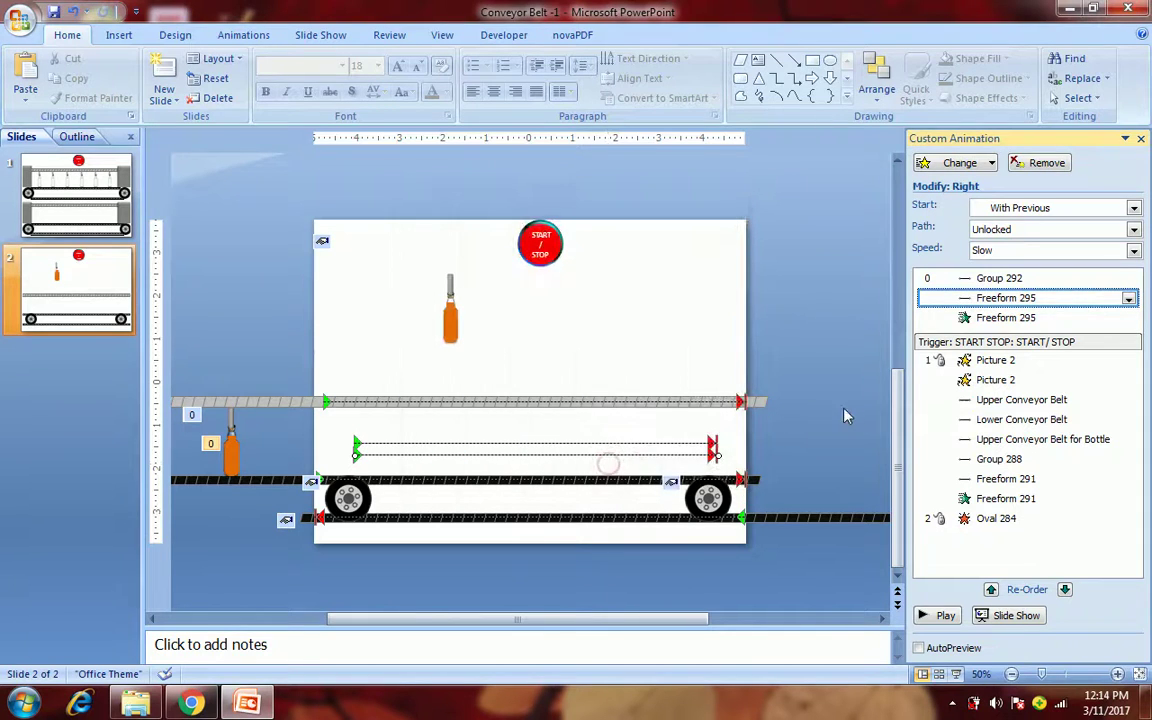
# - Give the Freeform 295 Wipe effect a 0.5-second delay as well
pyautogui.click(978, 312)
pyautogui.doubleClick(978, 312)
pyautogui.click(480, 248)
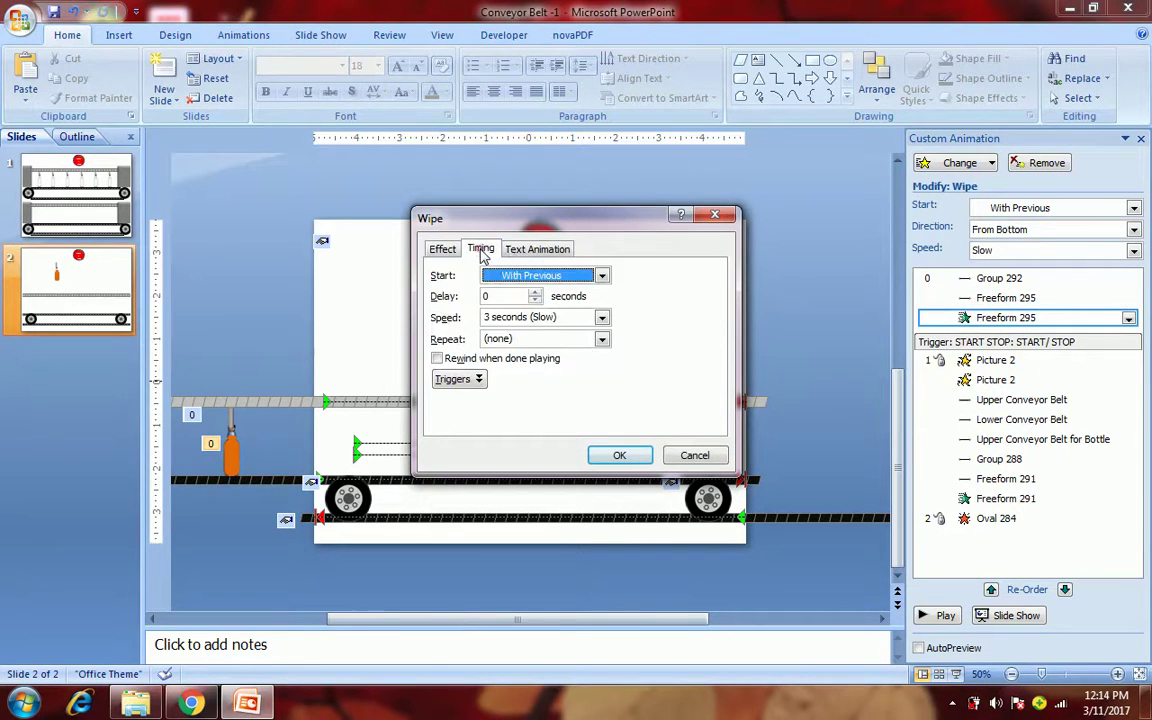
pyautogui.click(535, 291)
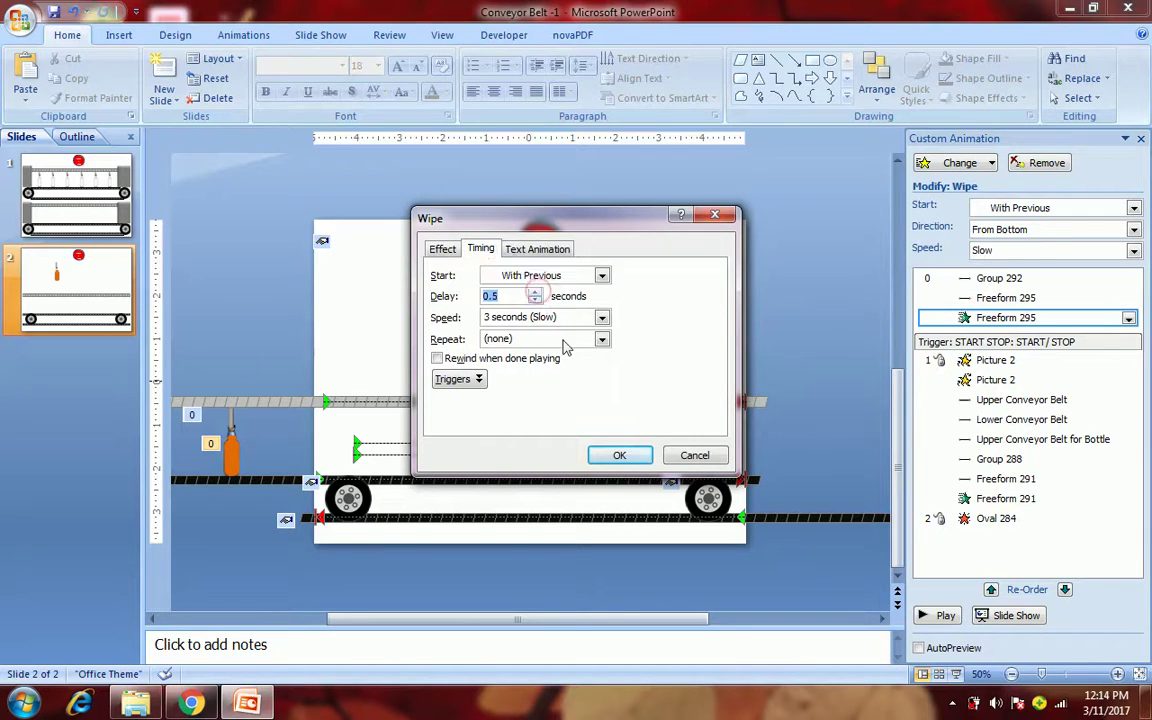
pyautogui.click(620, 455)
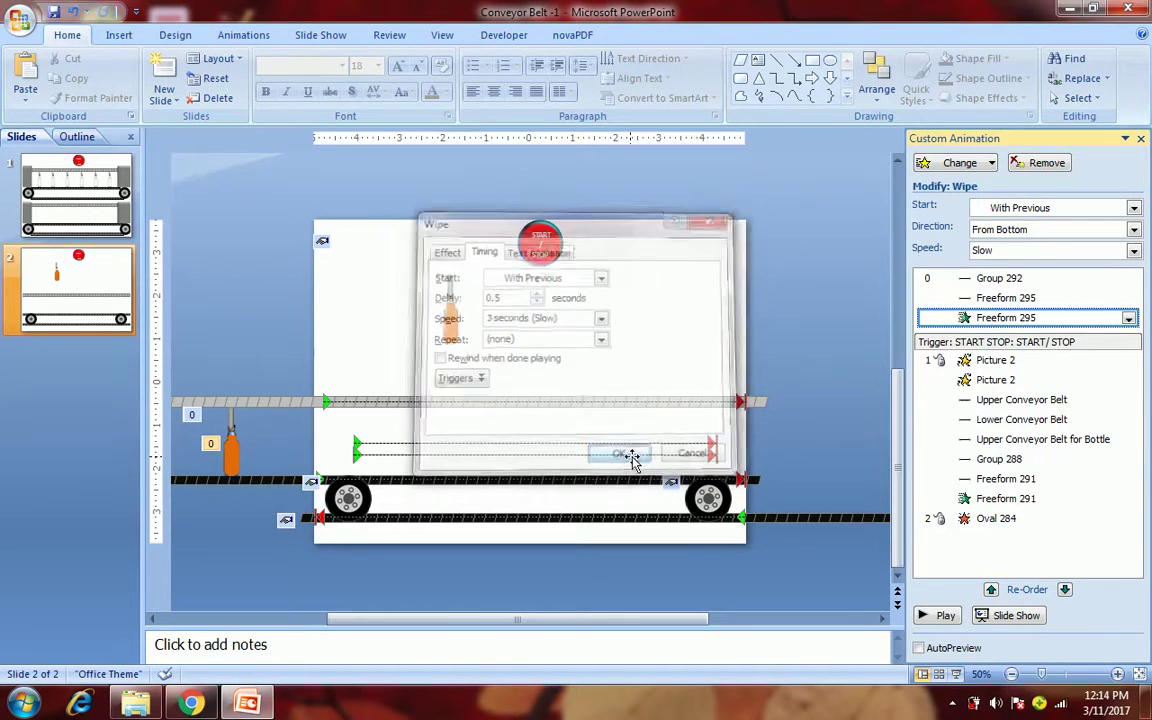
pyautogui.keyDown('shift'); pyautogui.click(963, 300); pyautogui.keyUp('shift')
# - Move Group 292 and both Freeform 295 effects below Freeform 291's wipe under START/STOP, then start the show
pyautogui.keyDown('shift'); pyautogui.click(960, 278); pyautogui.keyUp('shift')
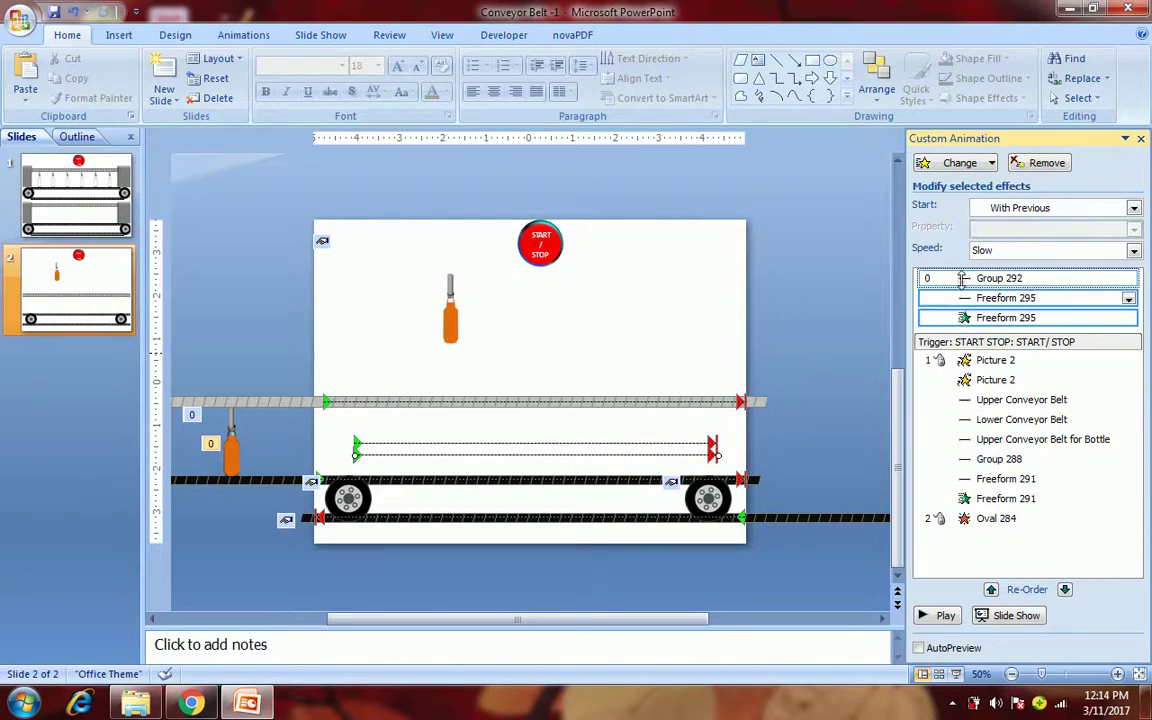
pyautogui.click(1066, 590)
pyautogui.click(1066, 590)
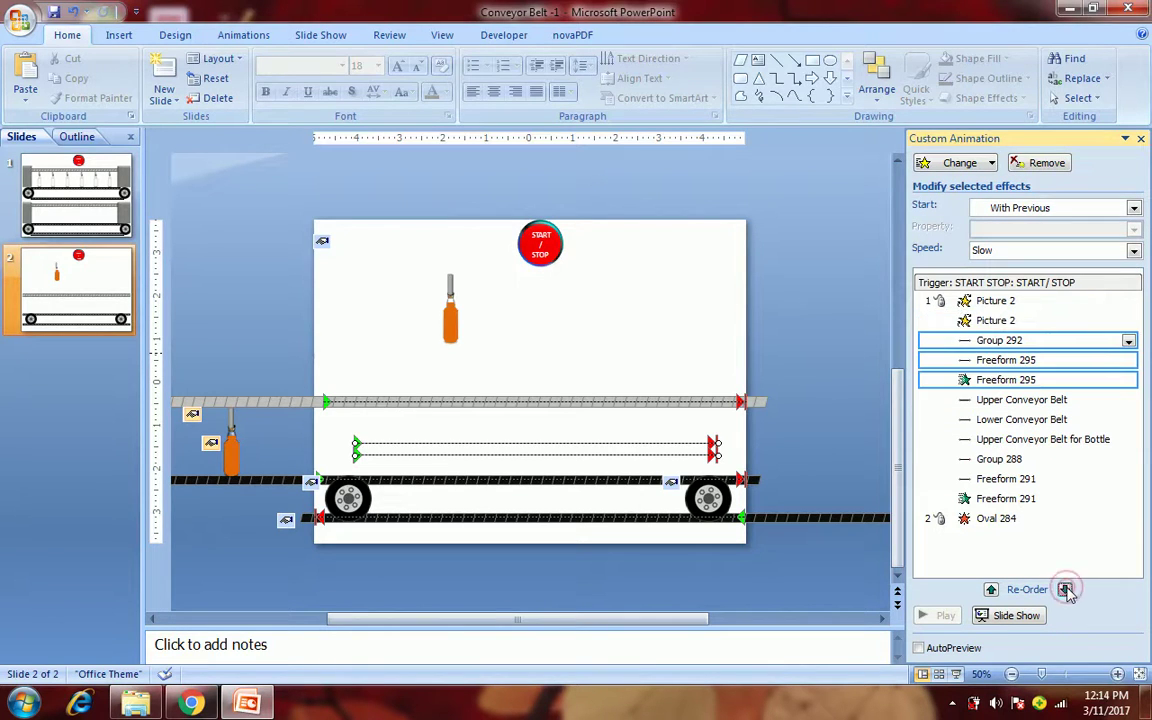
pyautogui.click(1066, 590)
pyautogui.click(1066, 590)
pyautogui.click(1066, 590)
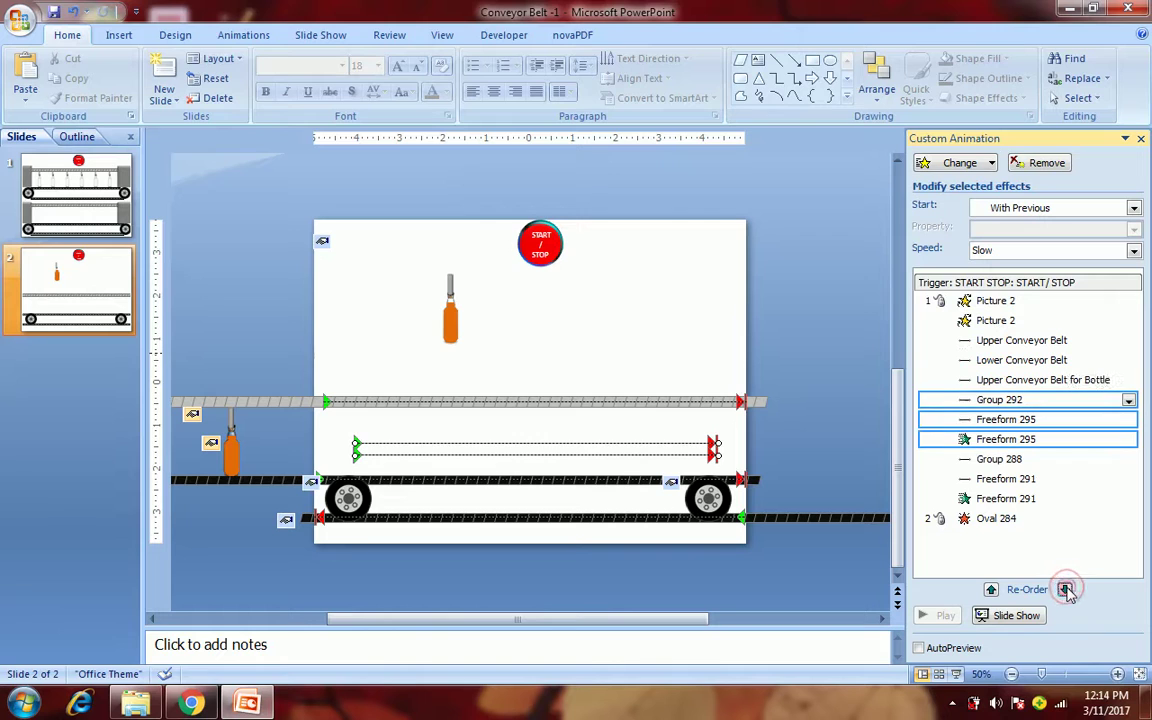
pyautogui.click(1066, 590)
pyautogui.click(1066, 590)
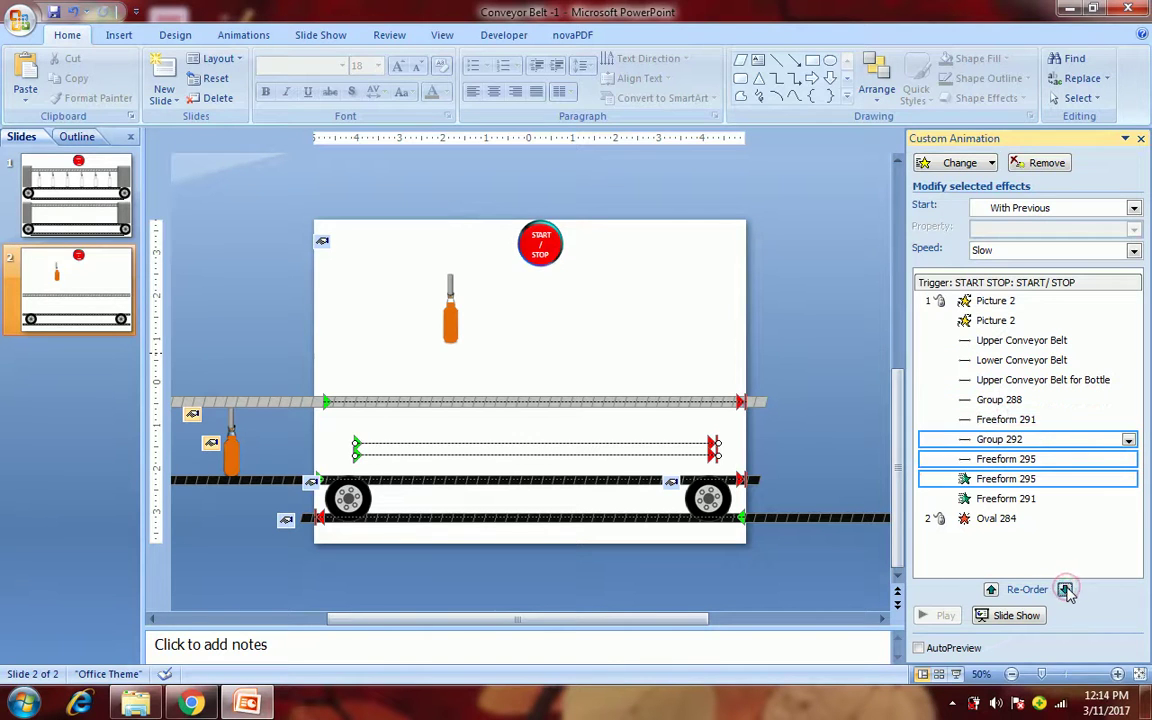
pyautogui.click(1066, 590)
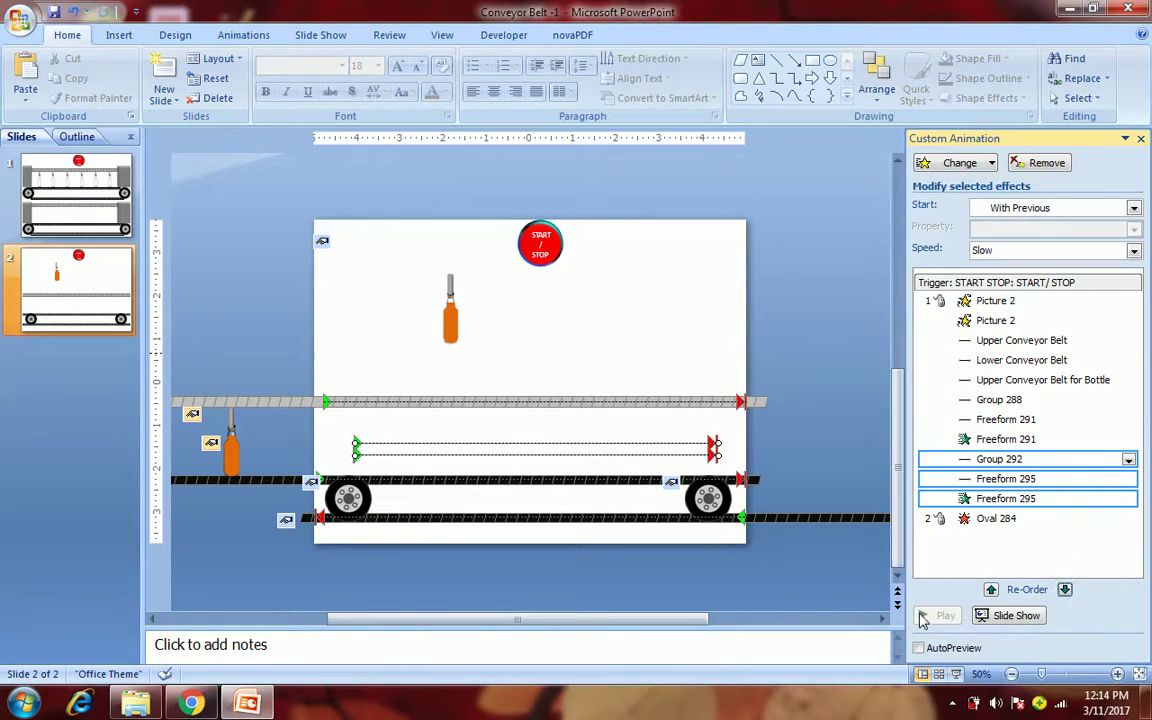
pyautogui.click(953, 673)
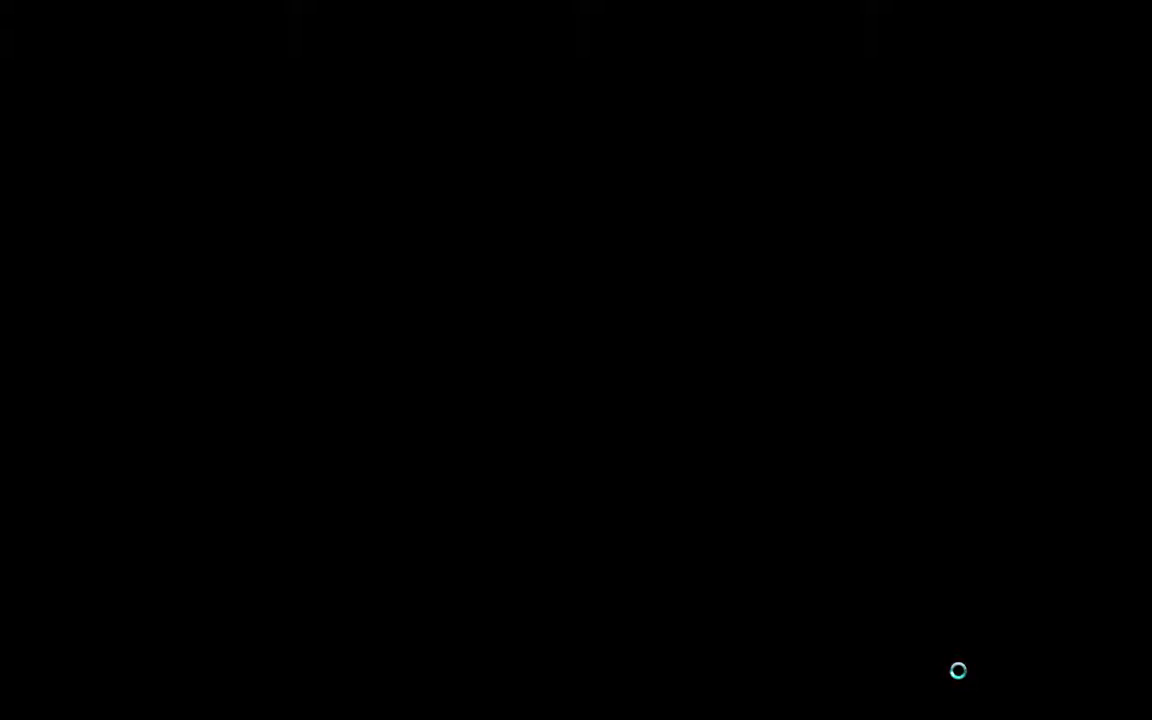
# - Trigger START/STOP in the slide show to watch the staggered bottles, then exit with Esc
pyautogui.click(579, 63)
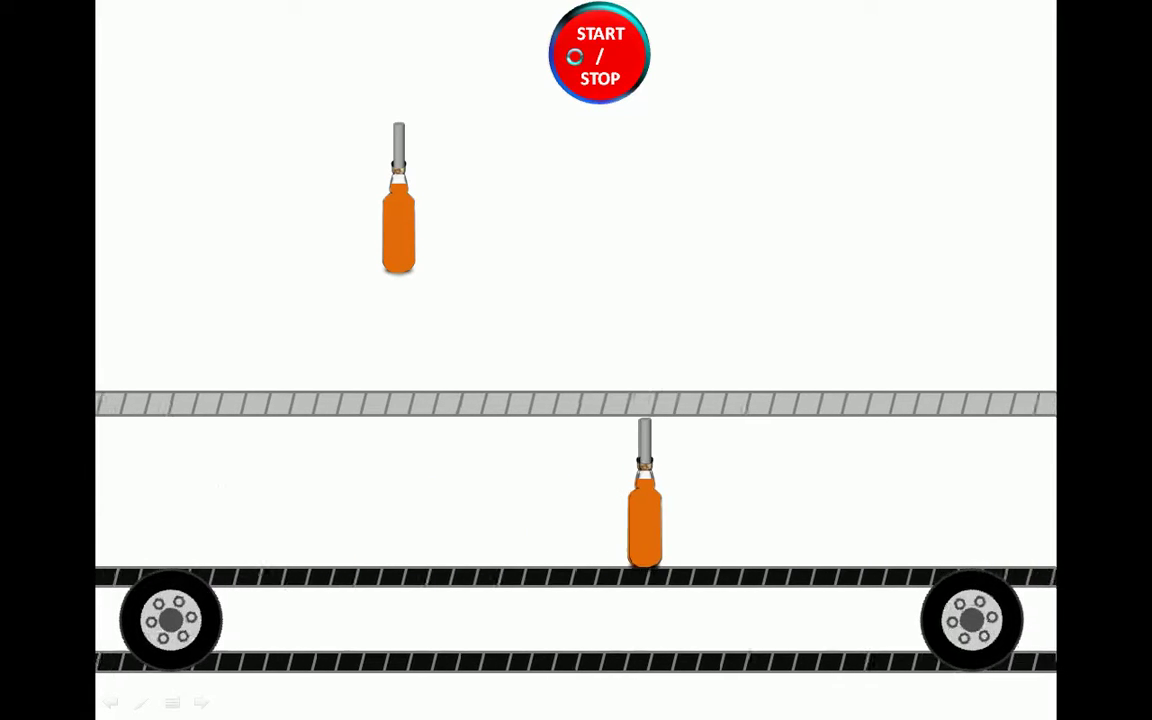
pyautogui.press('Escape')
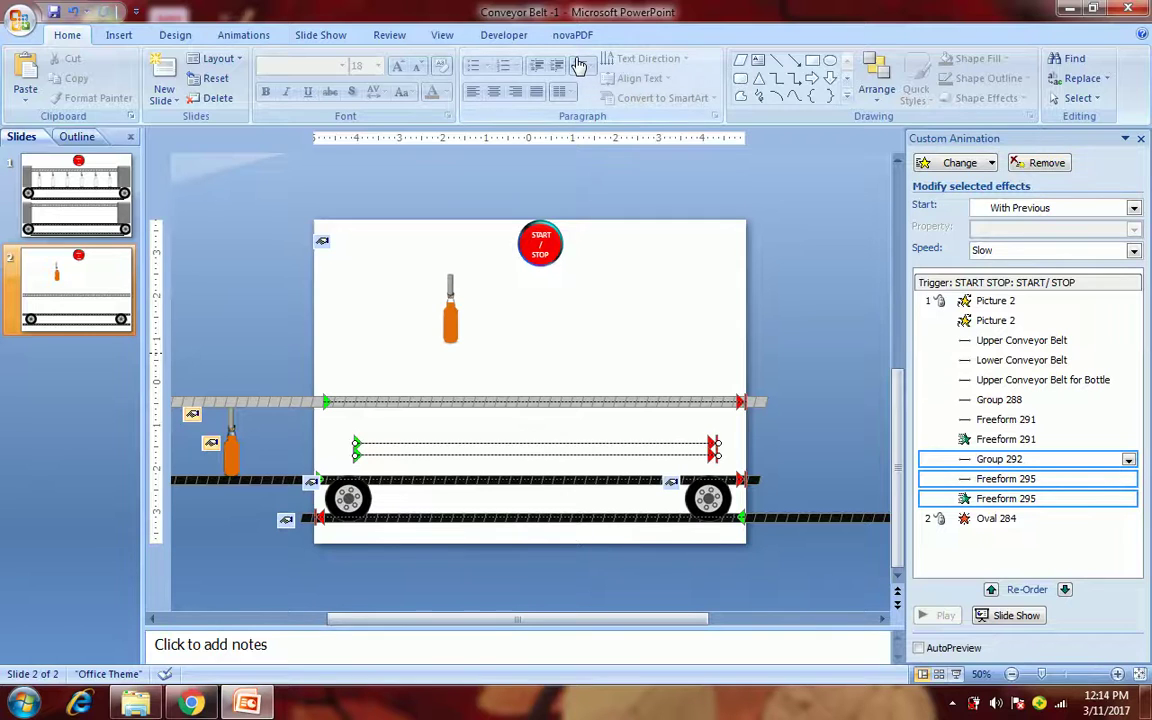
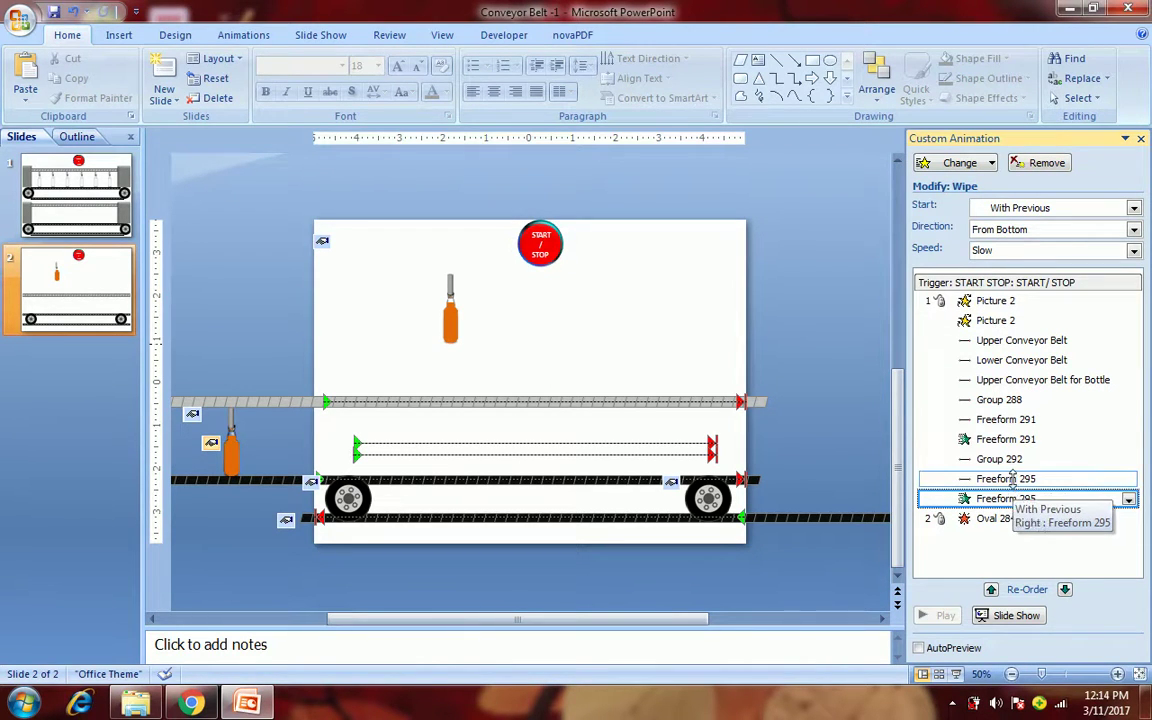
# - Review the Group 292 and Freeform 295 move effect settings without changing them
pyautogui.doubleClick(1010, 458)
pyautogui.click(480, 239)
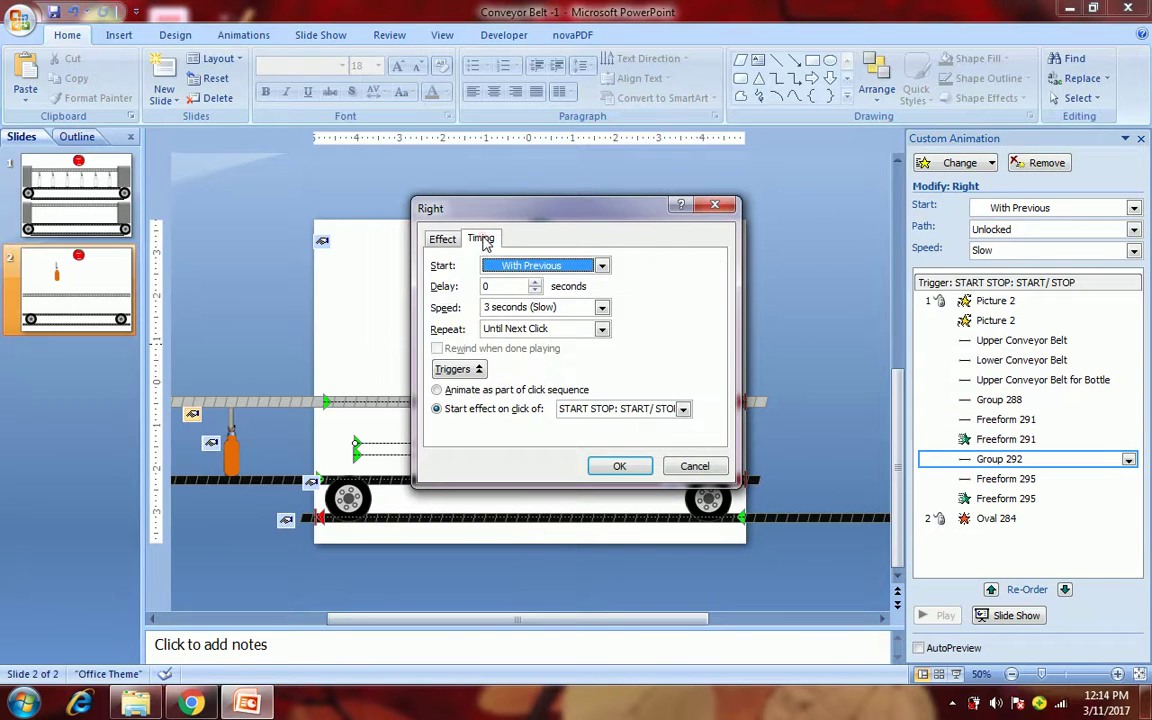
pyautogui.click(713, 205)
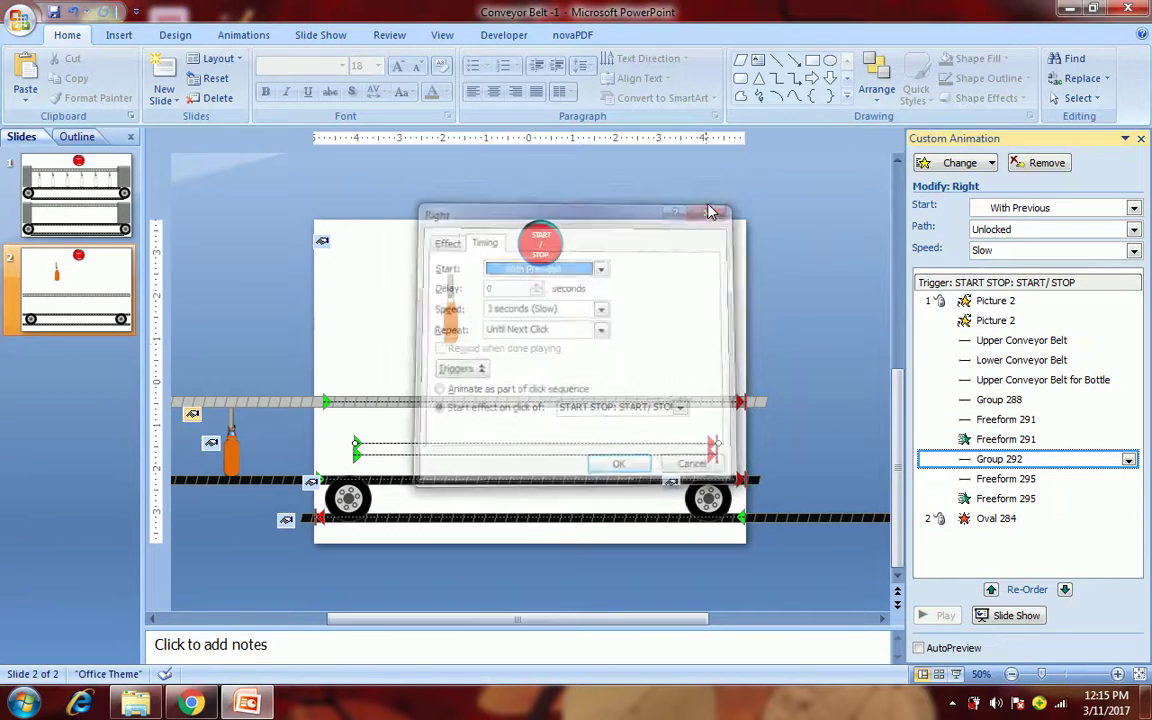
pyautogui.doubleClick(962, 479)
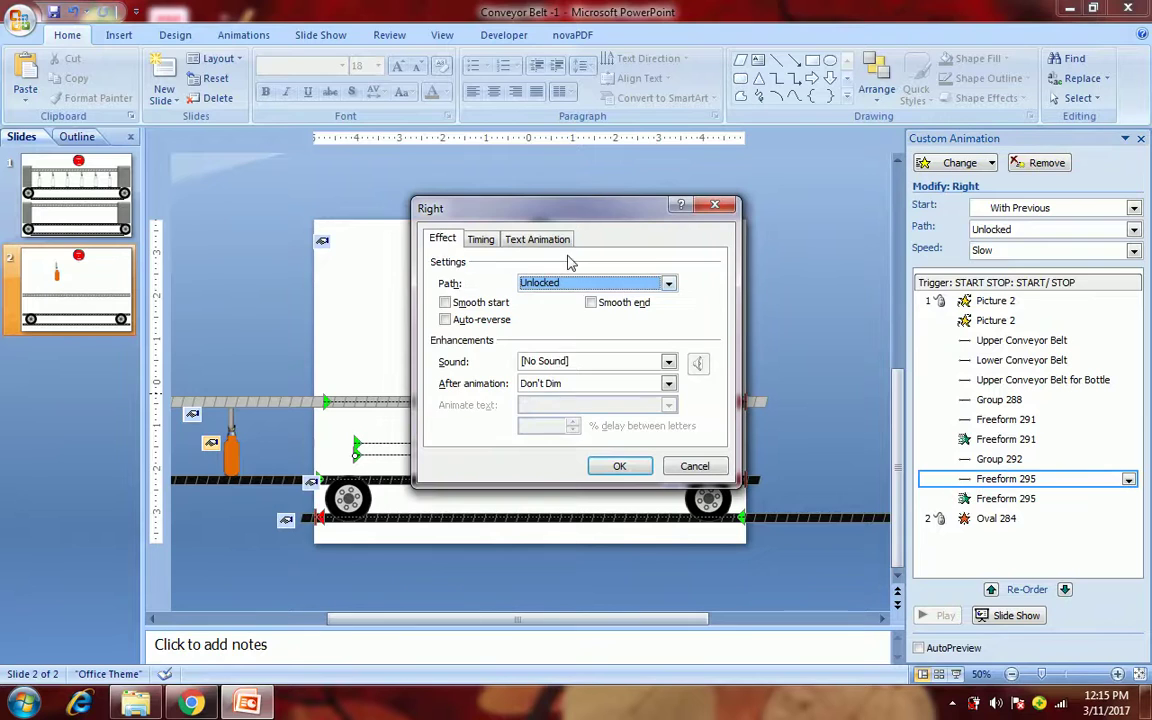
pyautogui.click(517, 238)
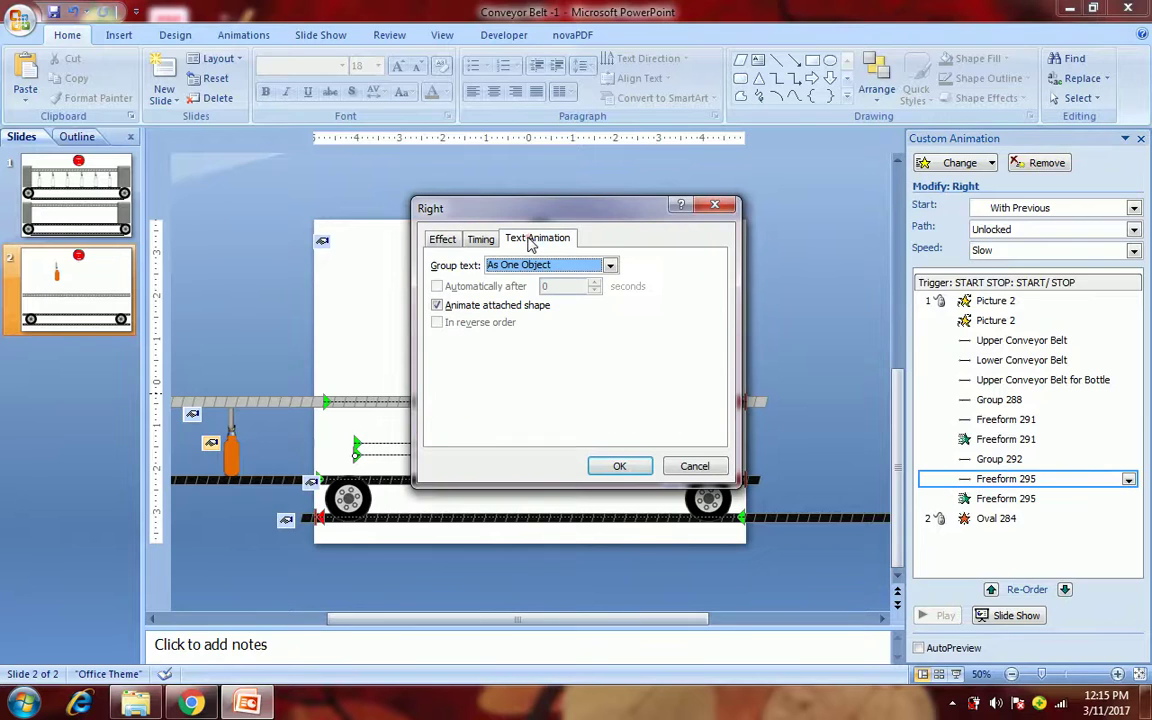
pyautogui.click(479, 240)
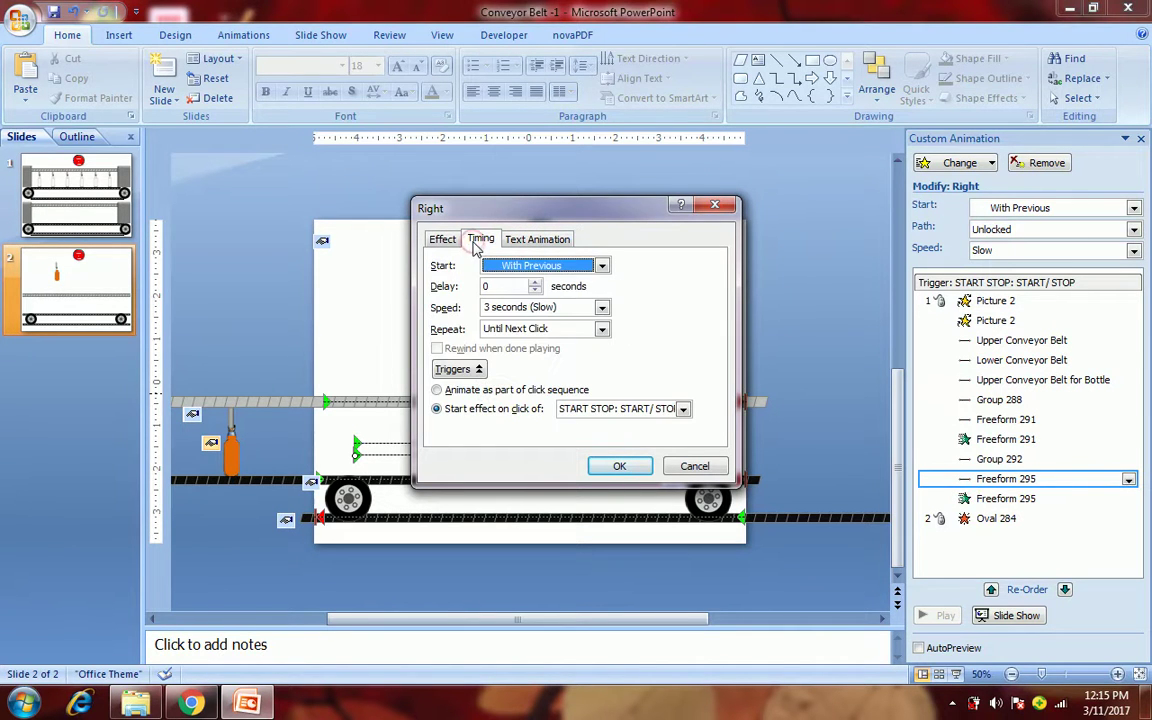
pyautogui.click(714, 204)
# - Set the Freeform 295 Wipe effect to repeat Until Next Click
pyautogui.doubleClick(1030, 499)
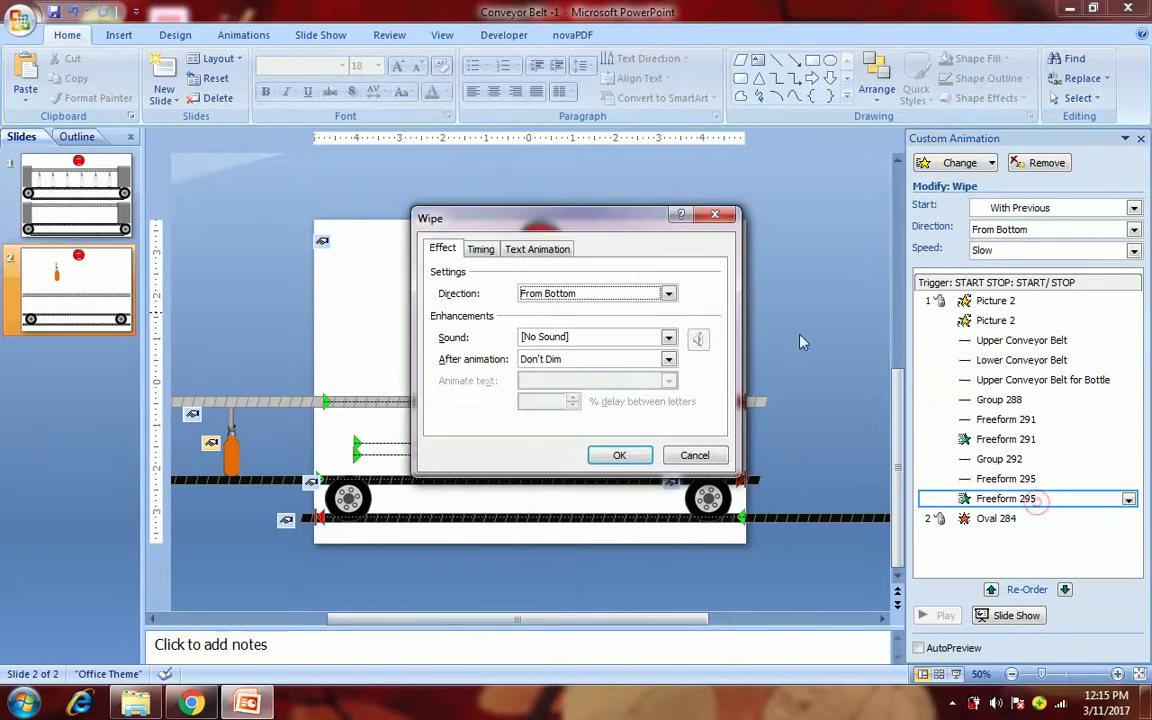
pyautogui.click(482, 249)
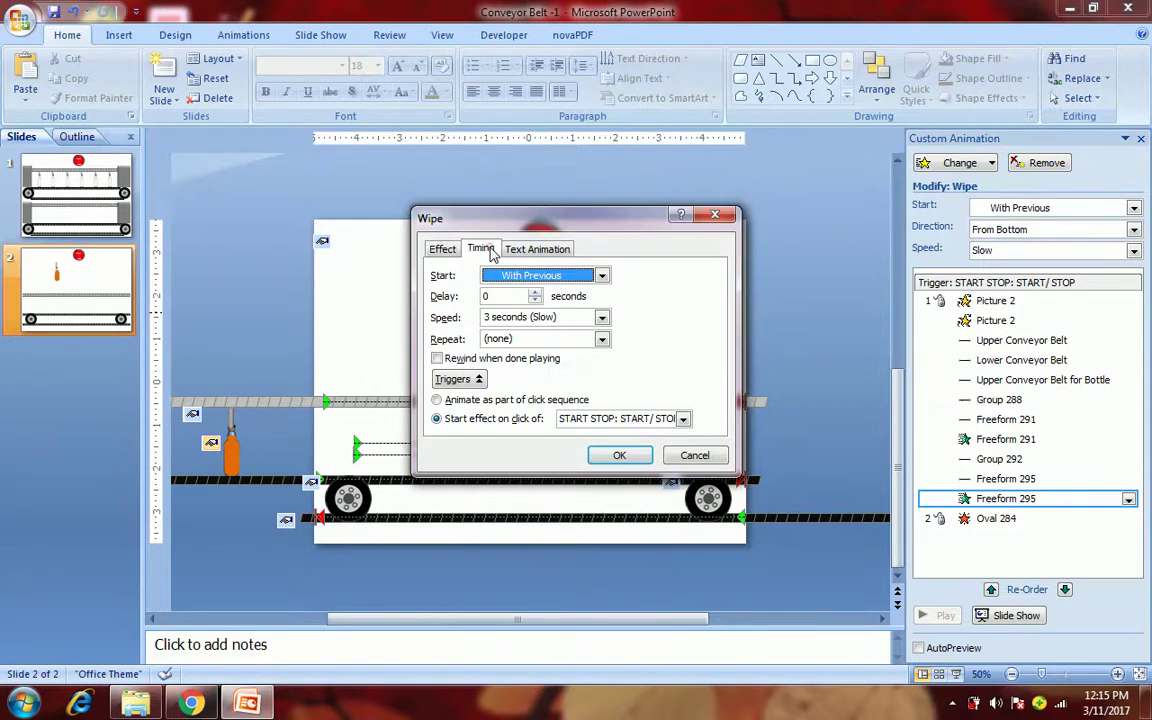
pyautogui.click(602, 339)
pyautogui.click(550, 426)
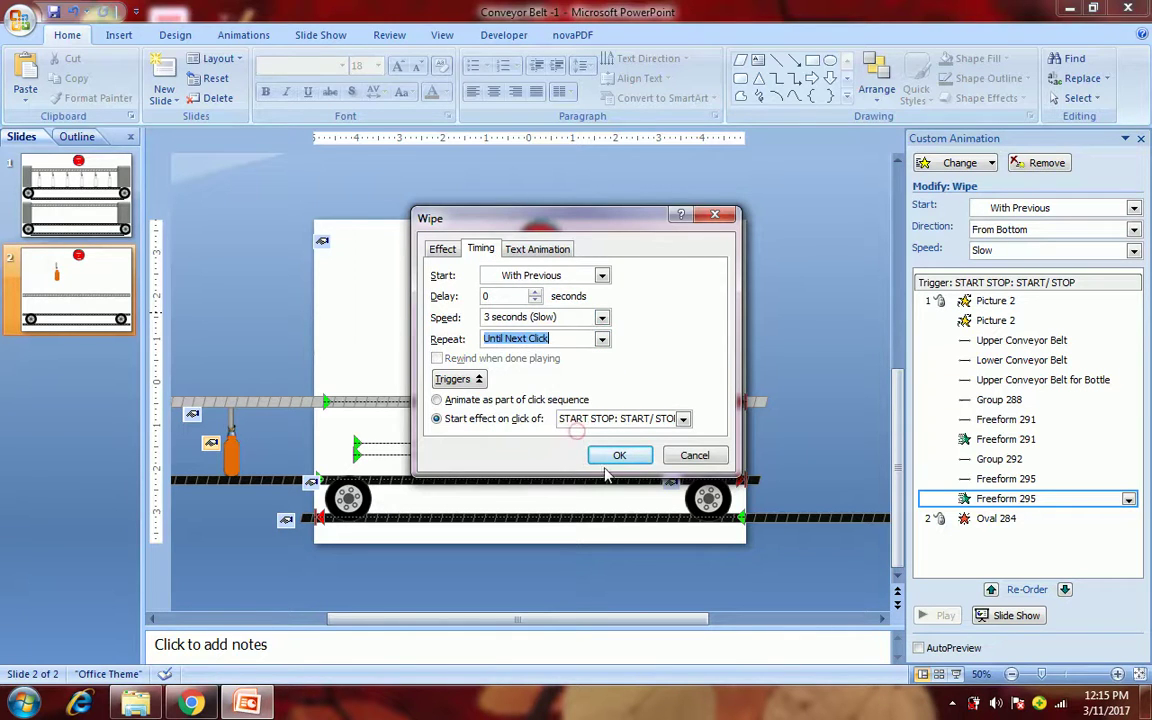
pyautogui.click(614, 457)
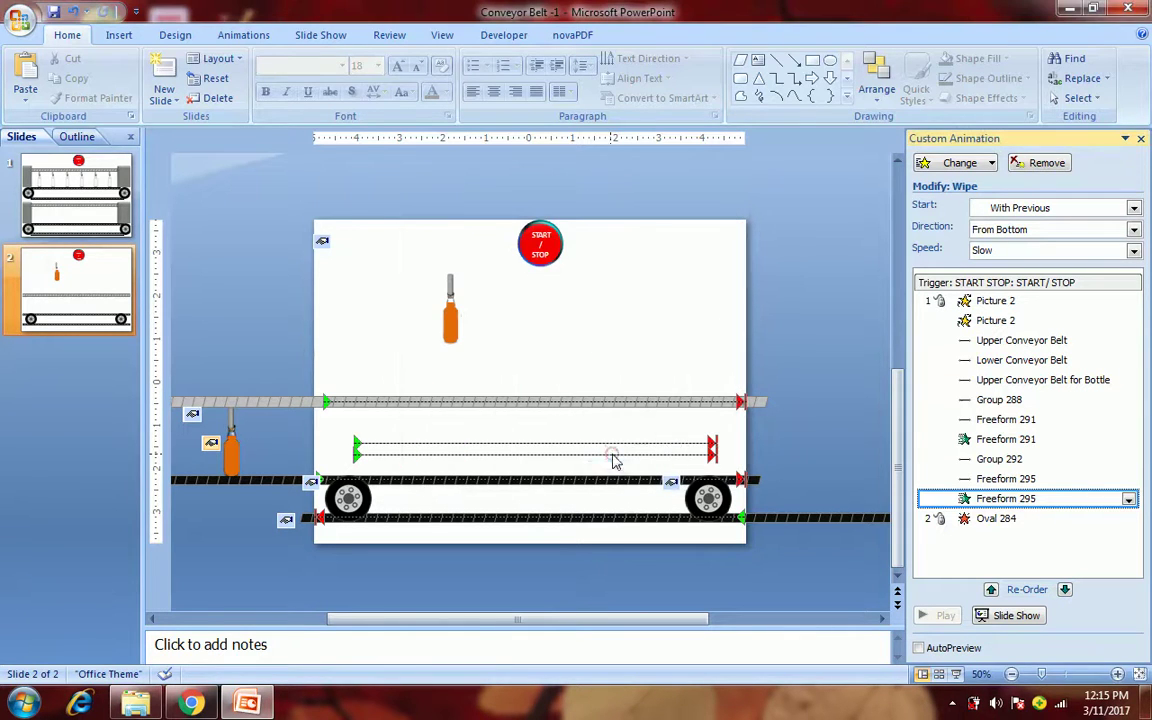
# - Set the Freeform 291 Wipe effect to repeat Until Next Click
pyautogui.doubleClick(958, 445)
pyautogui.click(480, 249)
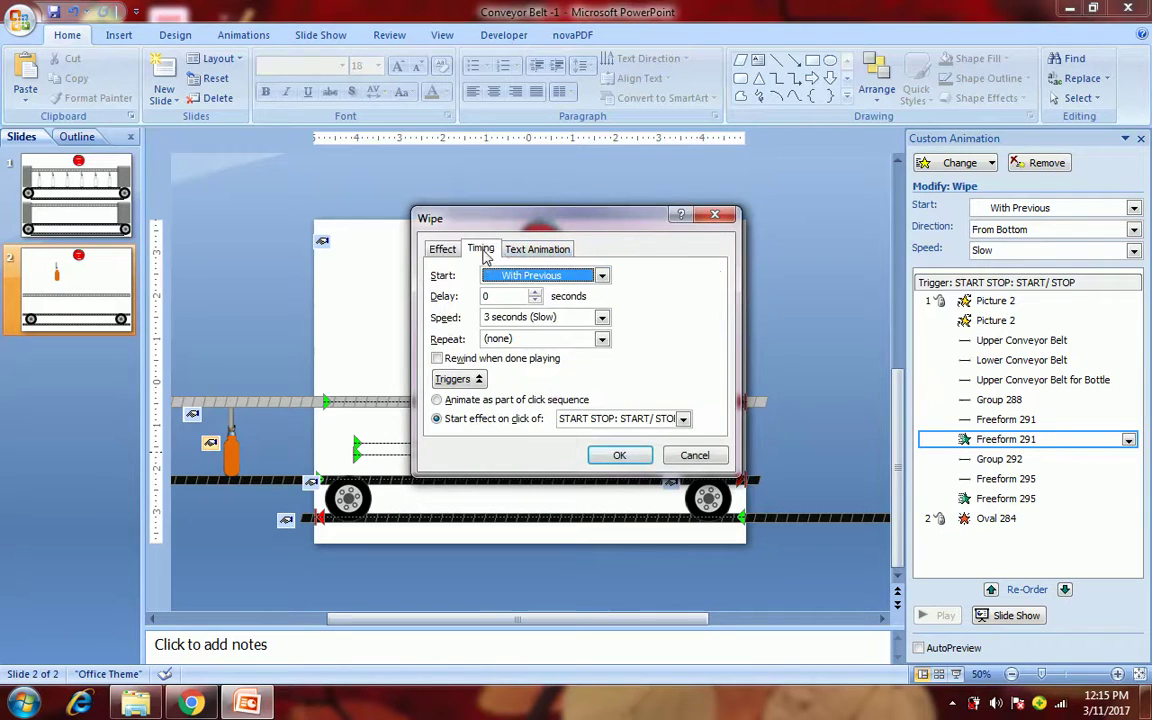
pyautogui.click(601, 340)
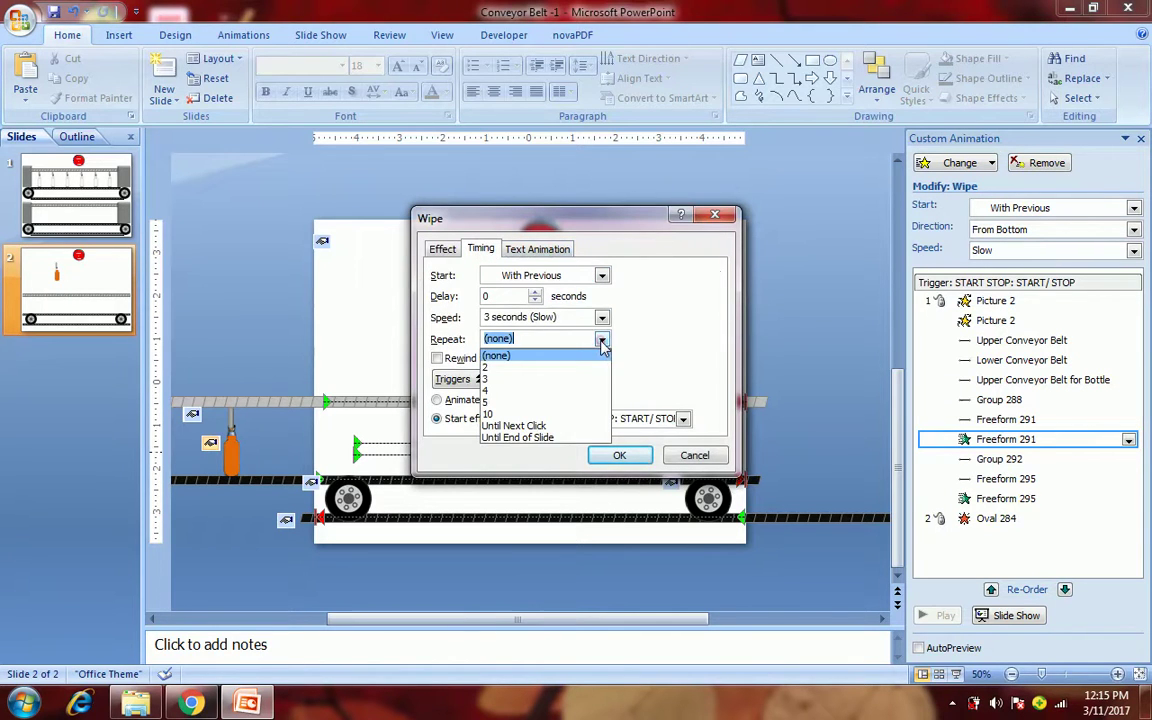
pyautogui.click(590, 425)
pyautogui.click(597, 455)
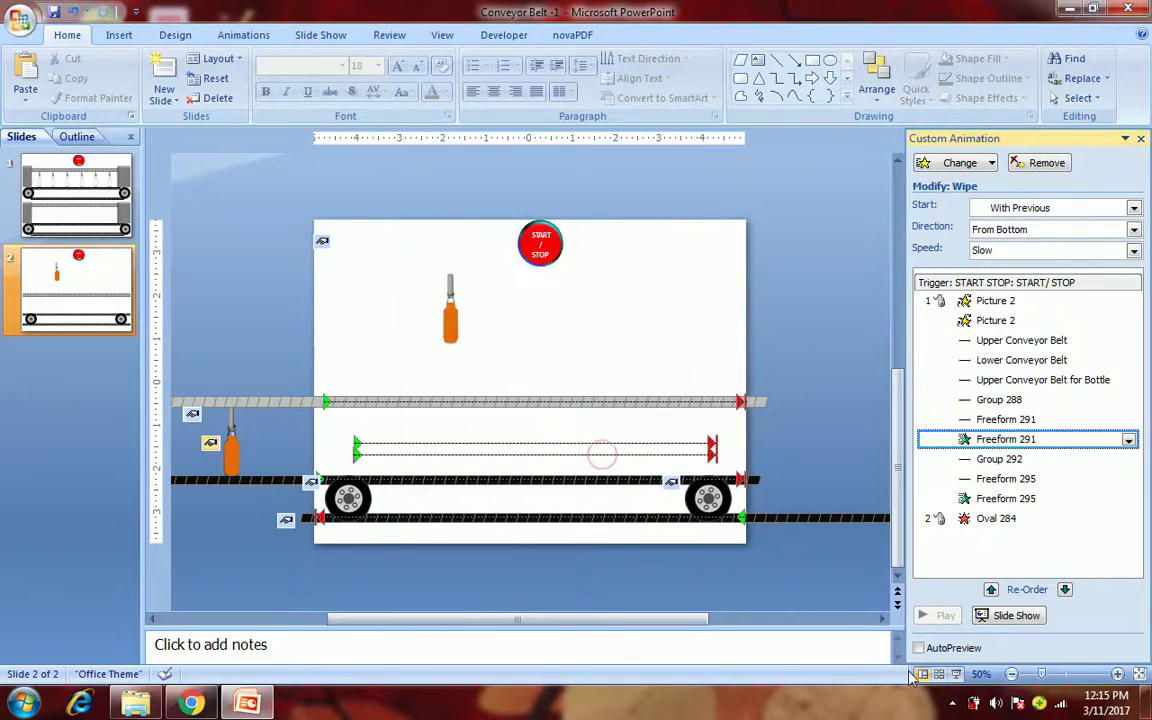
pyautogui.click(956, 674)
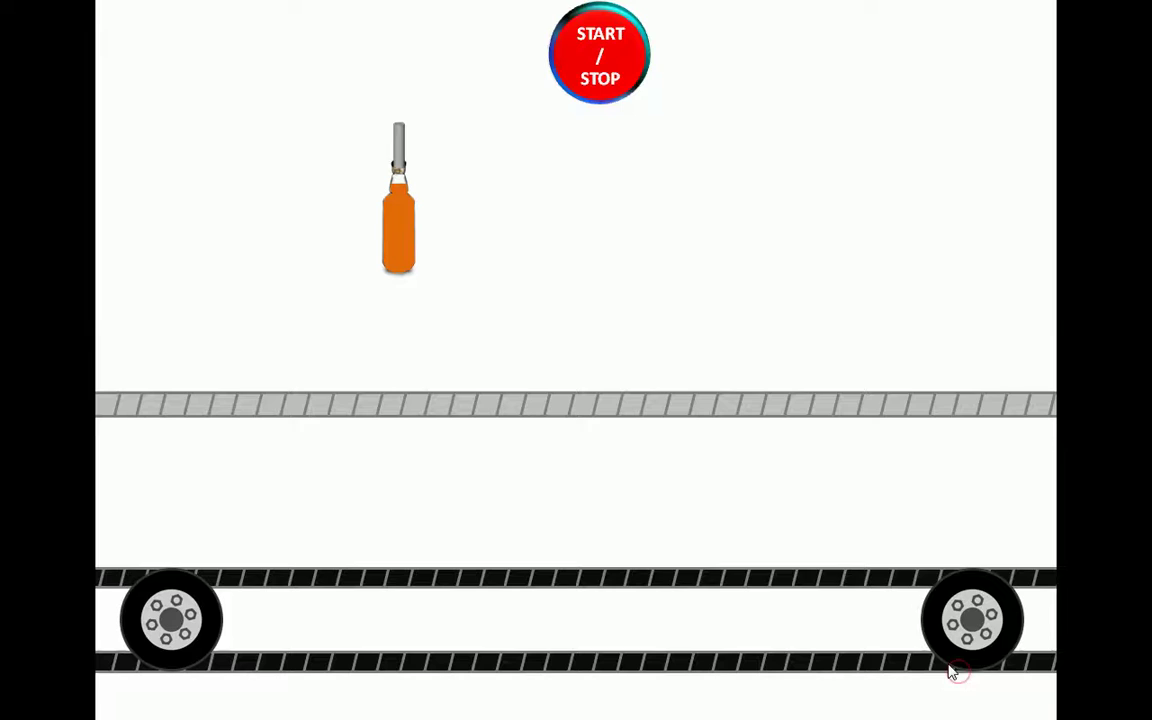
pyautogui.click(595, 67)
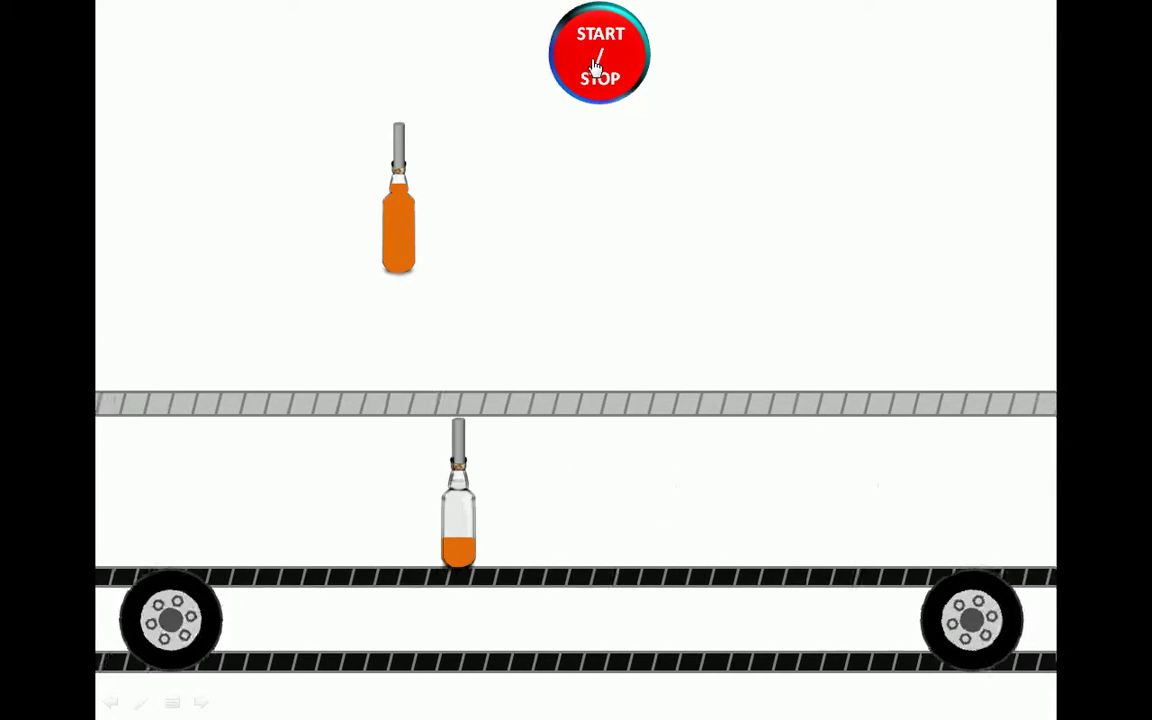
pyautogui.press('Escape')
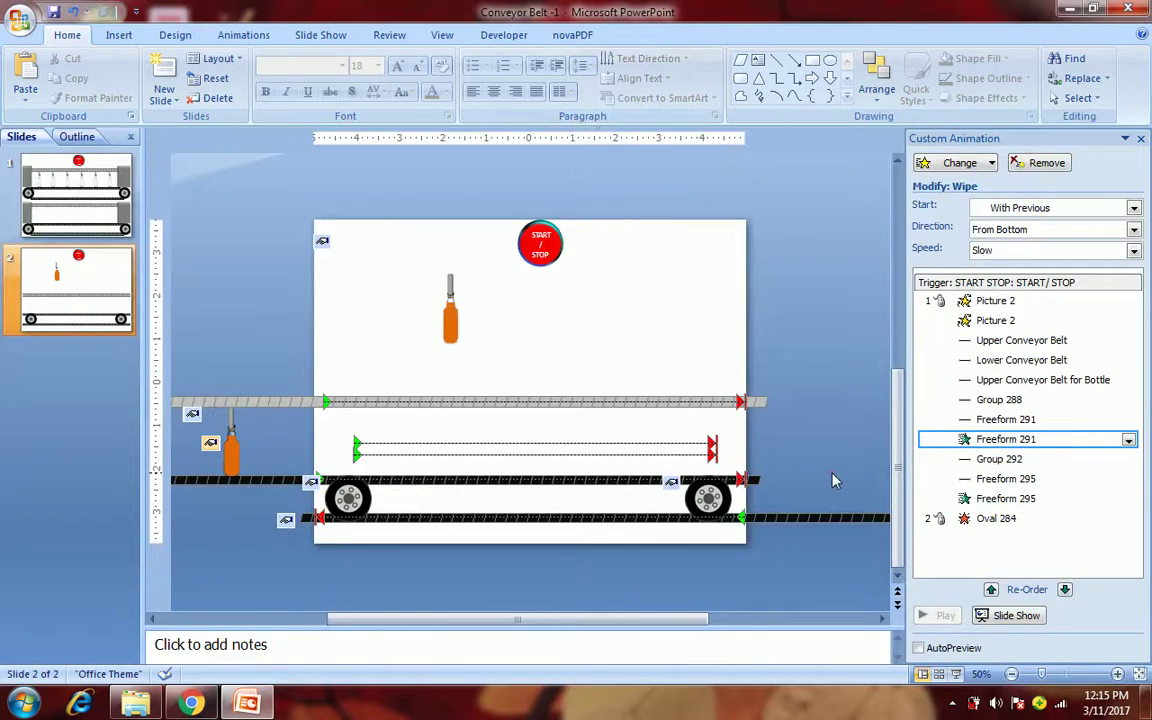
# - Give the Group 292 move animation a 0.5-second delay
pyautogui.click(1002, 459)
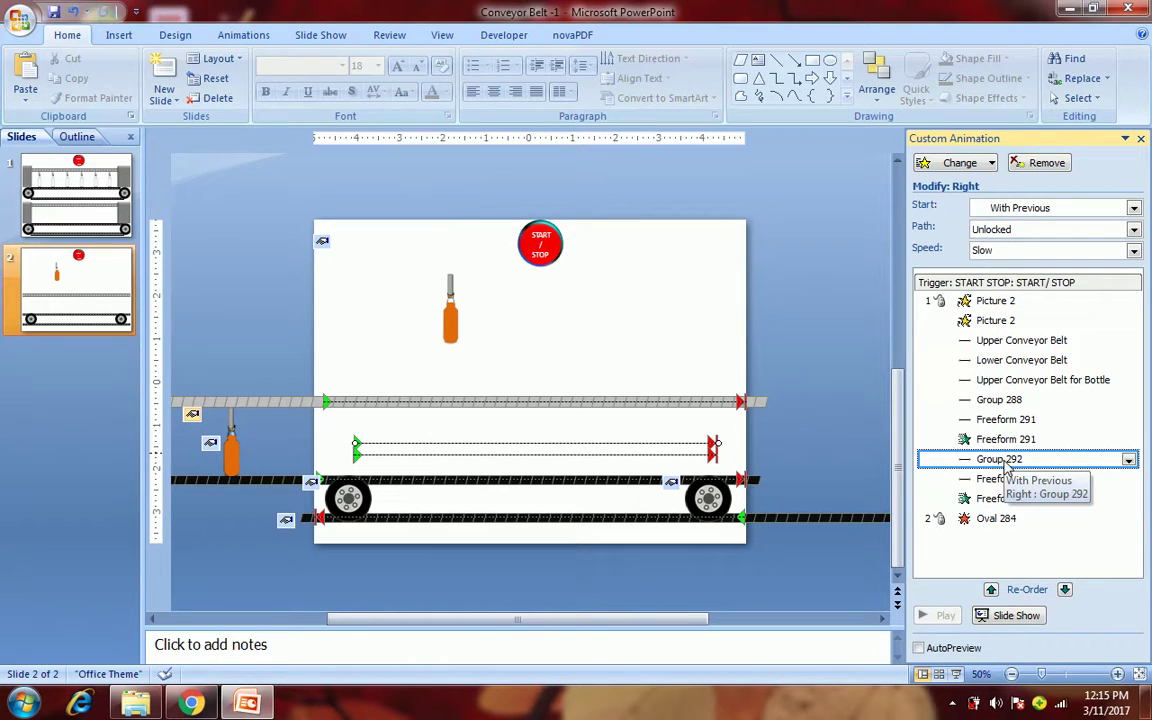
pyautogui.doubleClick(1002, 459)
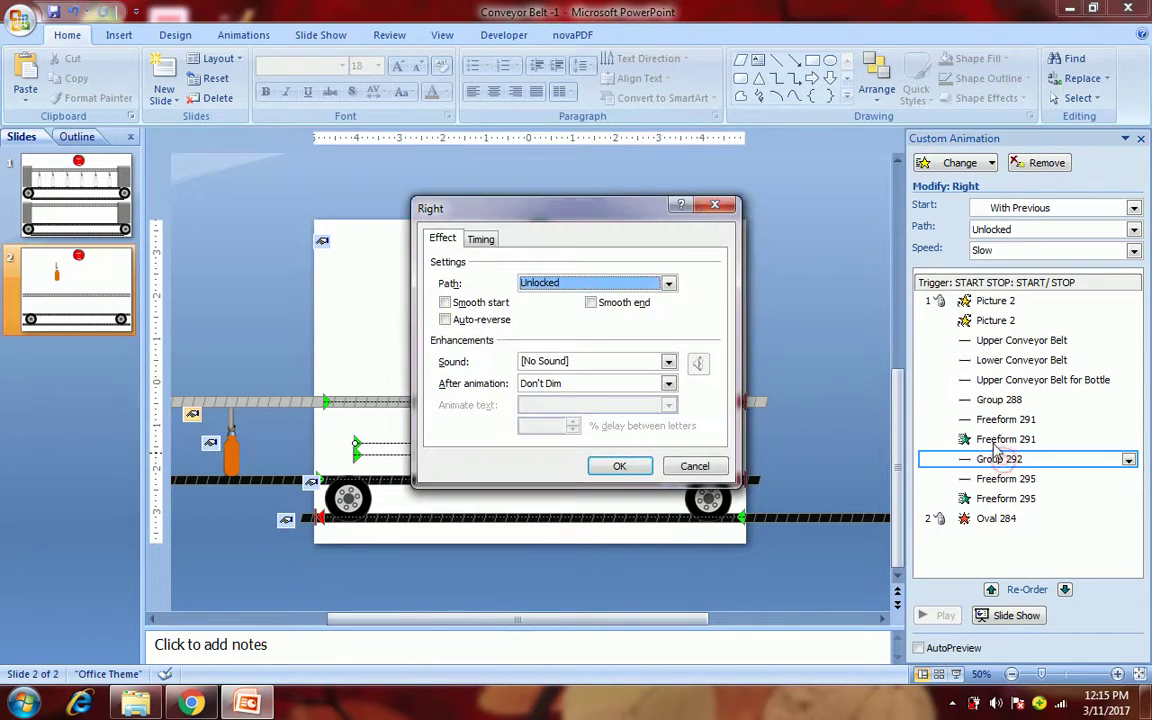
pyautogui.click(482, 244)
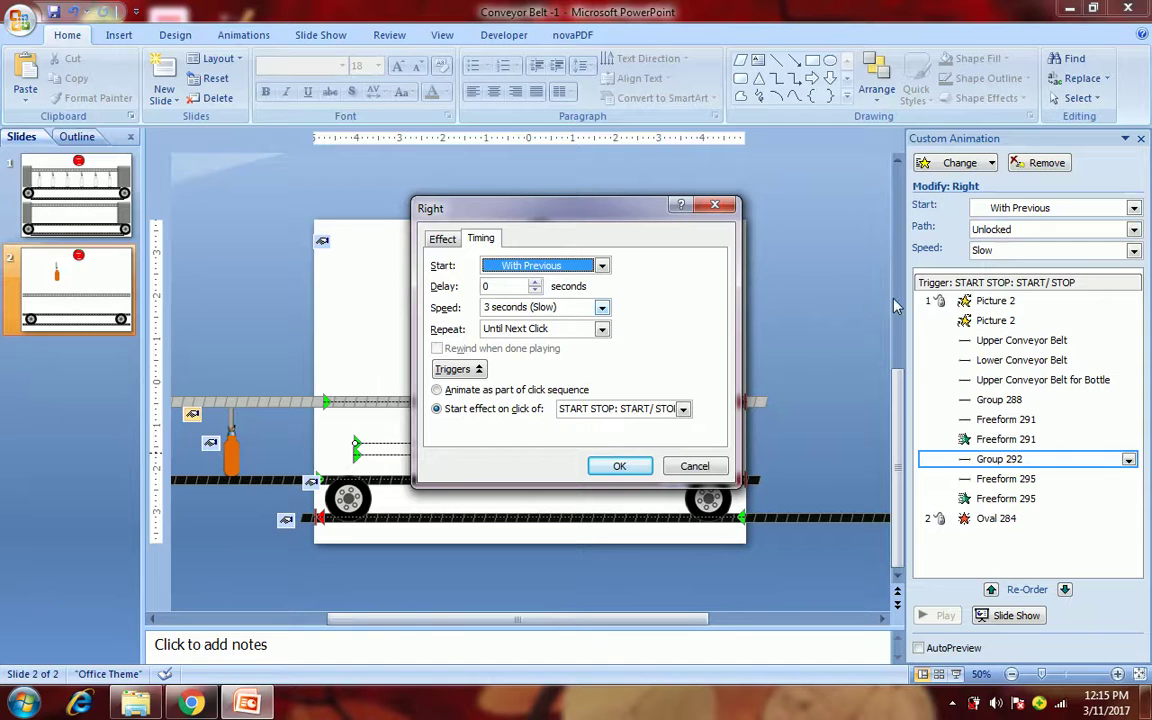
pyautogui.click(535, 283)
pyautogui.click(626, 469)
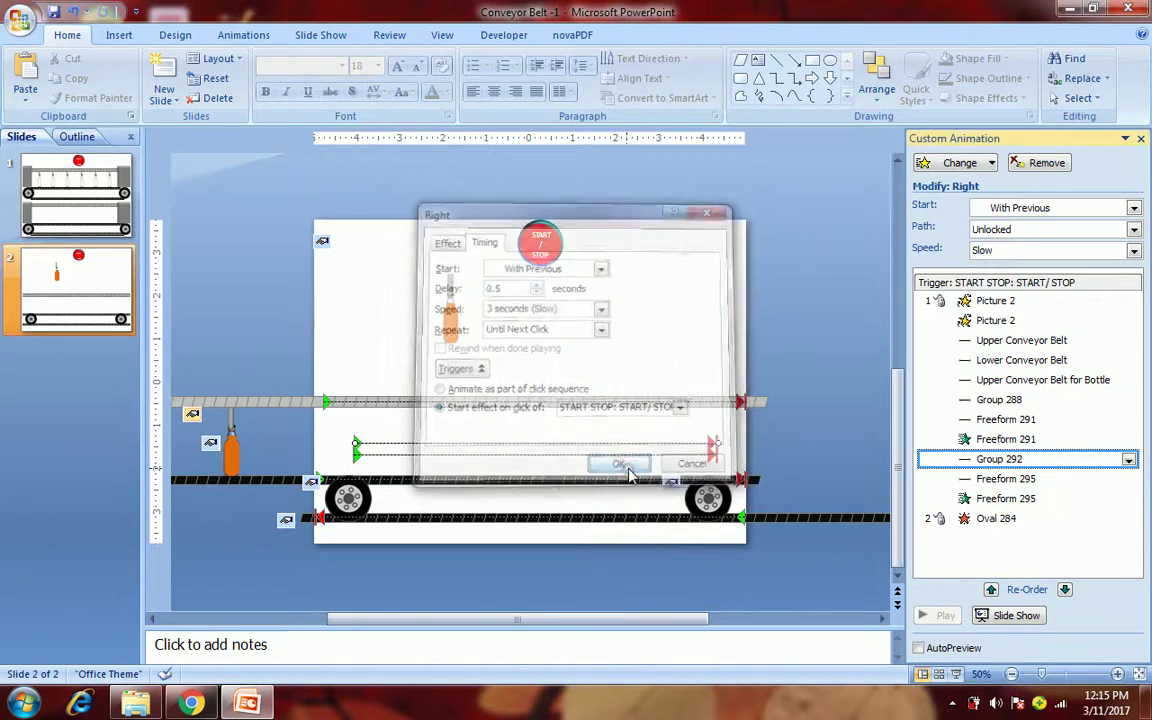
# - Give the Freeform 295 move animation a 0.5-second delay
pyautogui.click(985, 479)
pyautogui.doubleClick(985, 480)
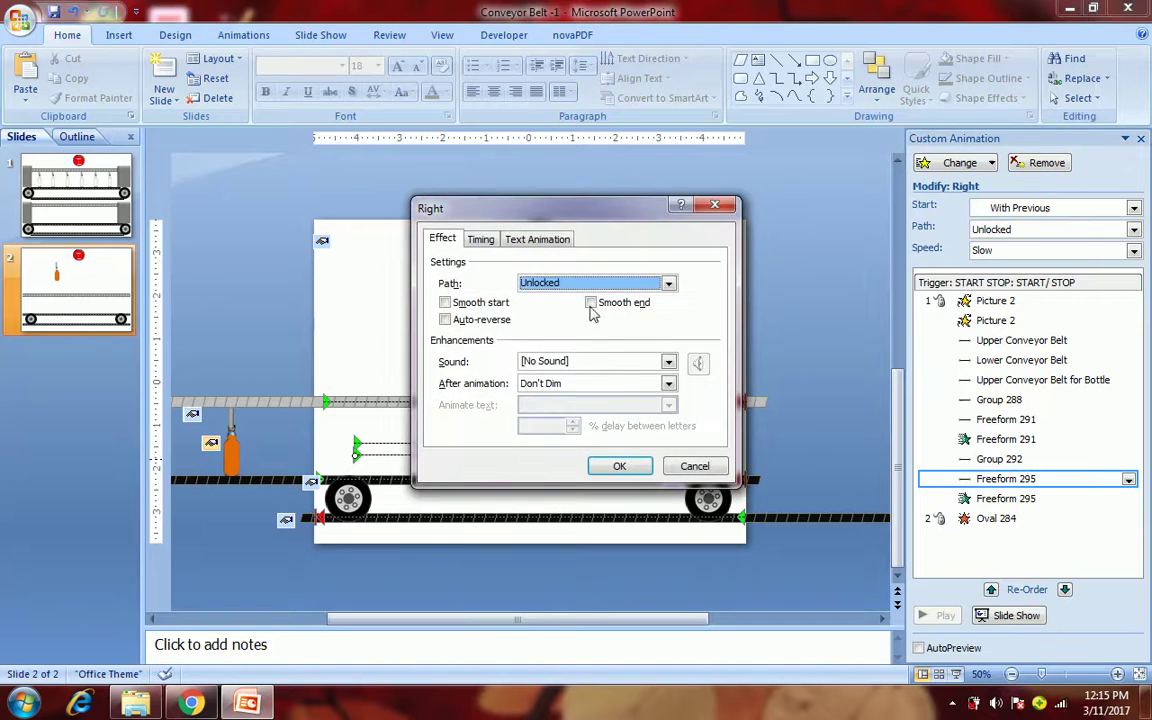
pyautogui.click(482, 242)
pyautogui.click(535, 290)
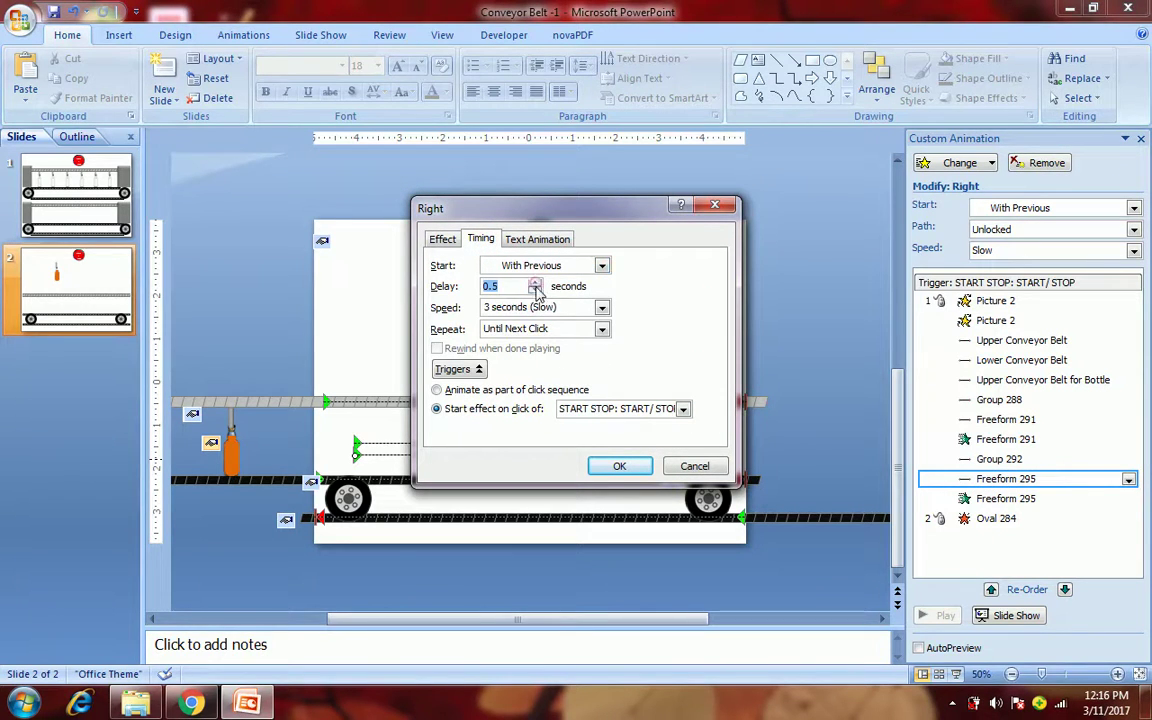
pyautogui.click(617, 465)
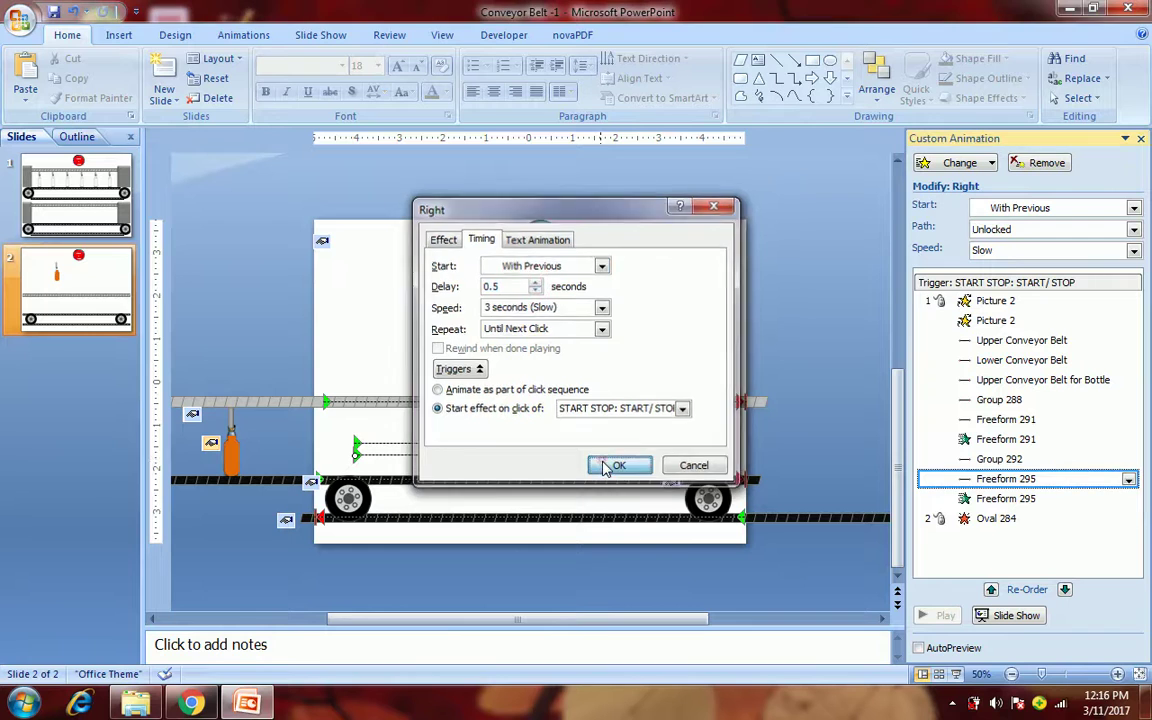
# - Delay the Freeform 295 Wipe by 0.5 seconds and start the slide show
pyautogui.click(963, 505)
pyautogui.doubleClick(963, 505)
pyautogui.click(481, 249)
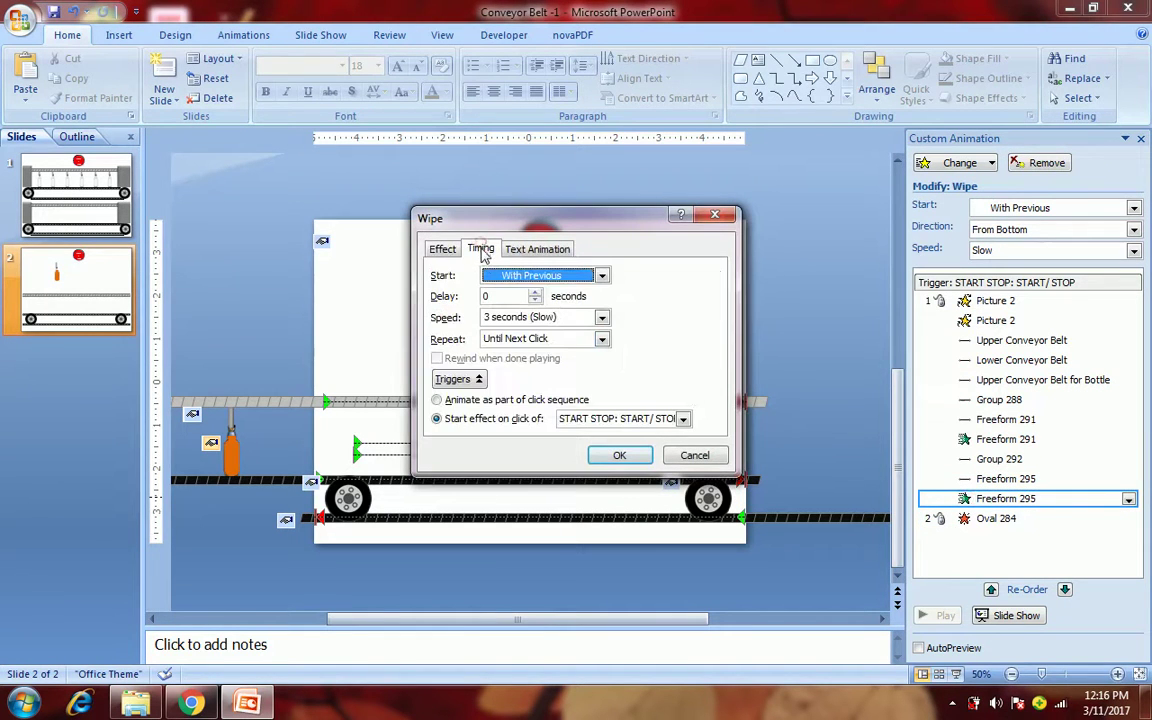
pyautogui.click(535, 292)
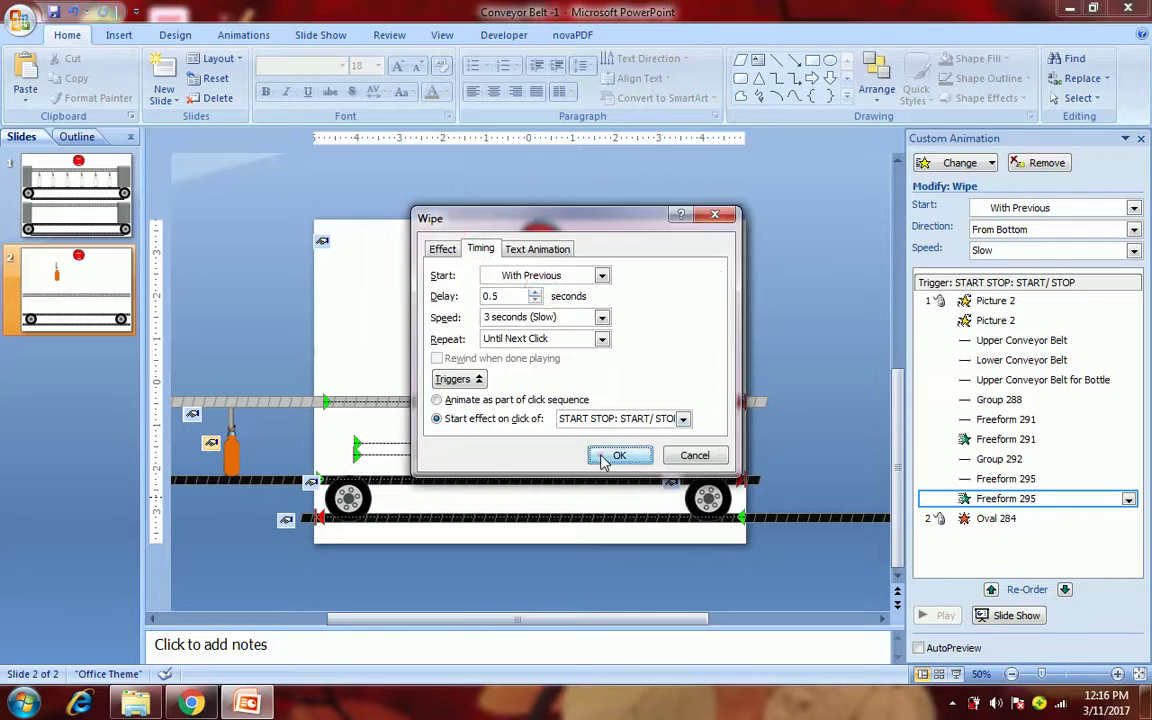
pyautogui.click(606, 457)
pyautogui.click(958, 674)
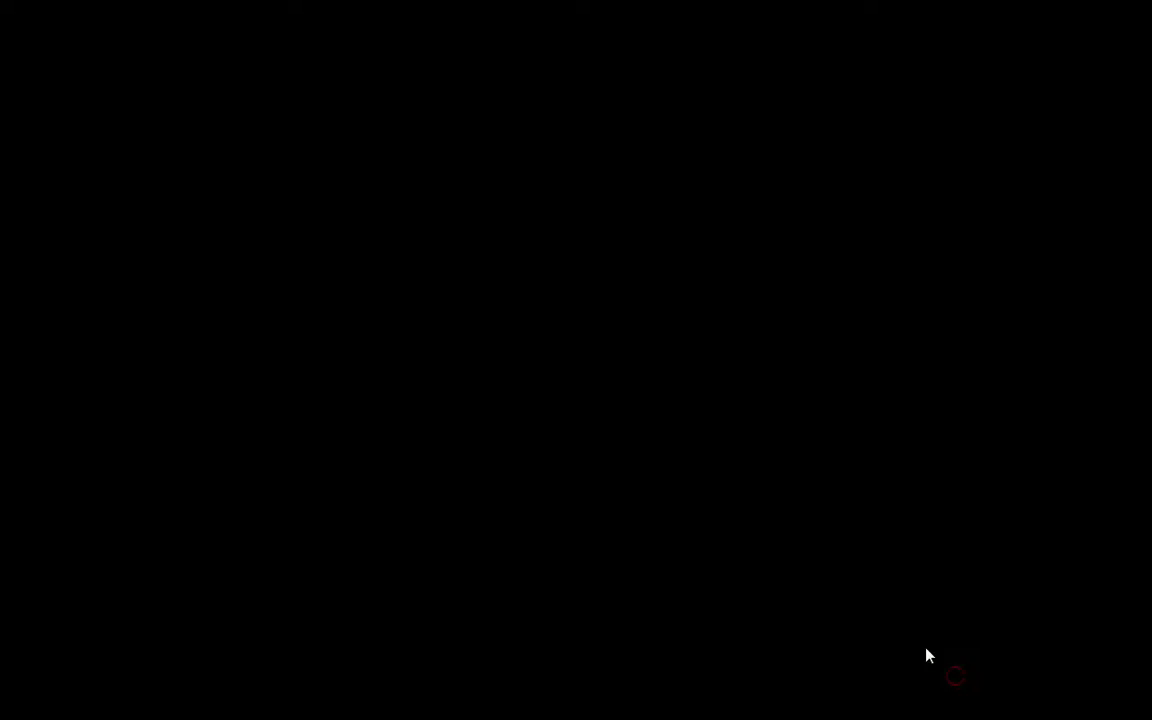
# - Trigger the conveyor animation with START/STOP, then exit the slide show with Esc
pyautogui.click(609, 58)
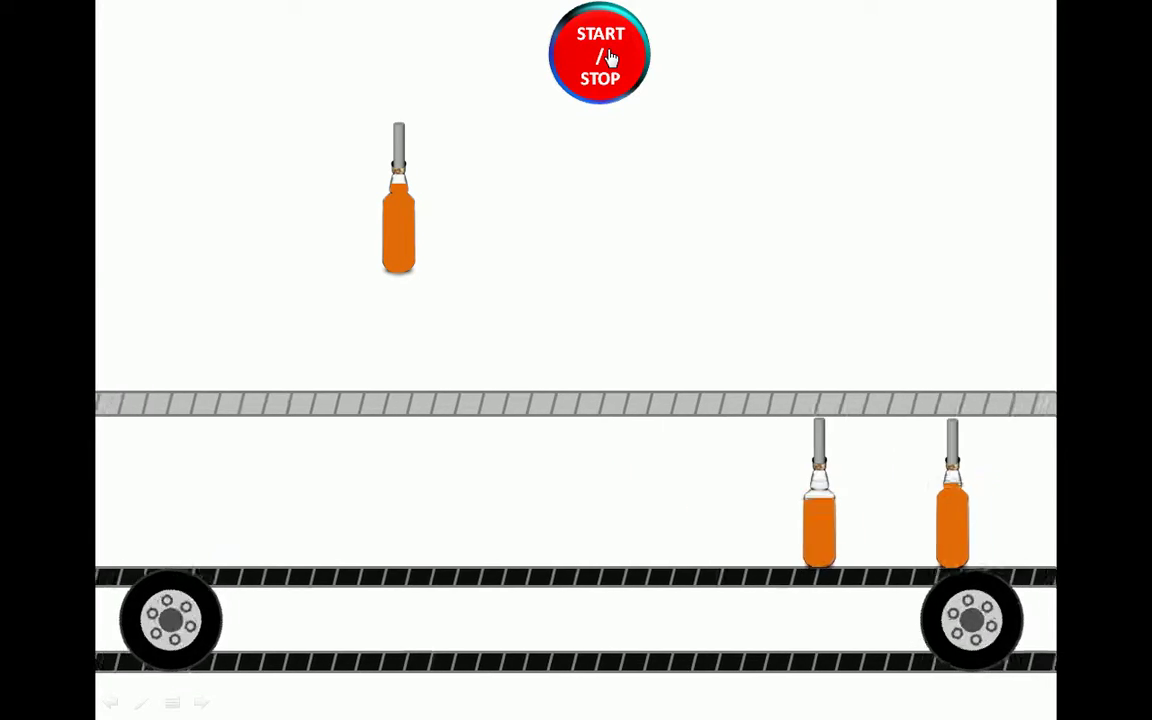
pyautogui.press('Escape')
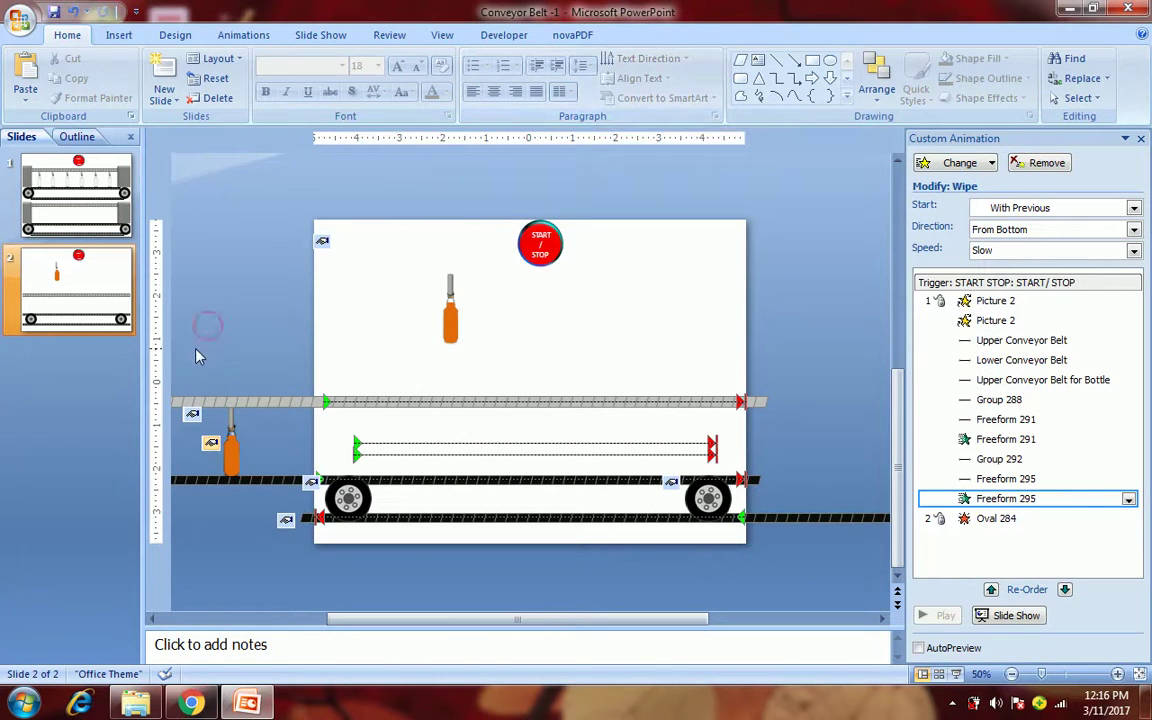
pyautogui.moveTo(198, 356); pyautogui.dragTo(281, 527)
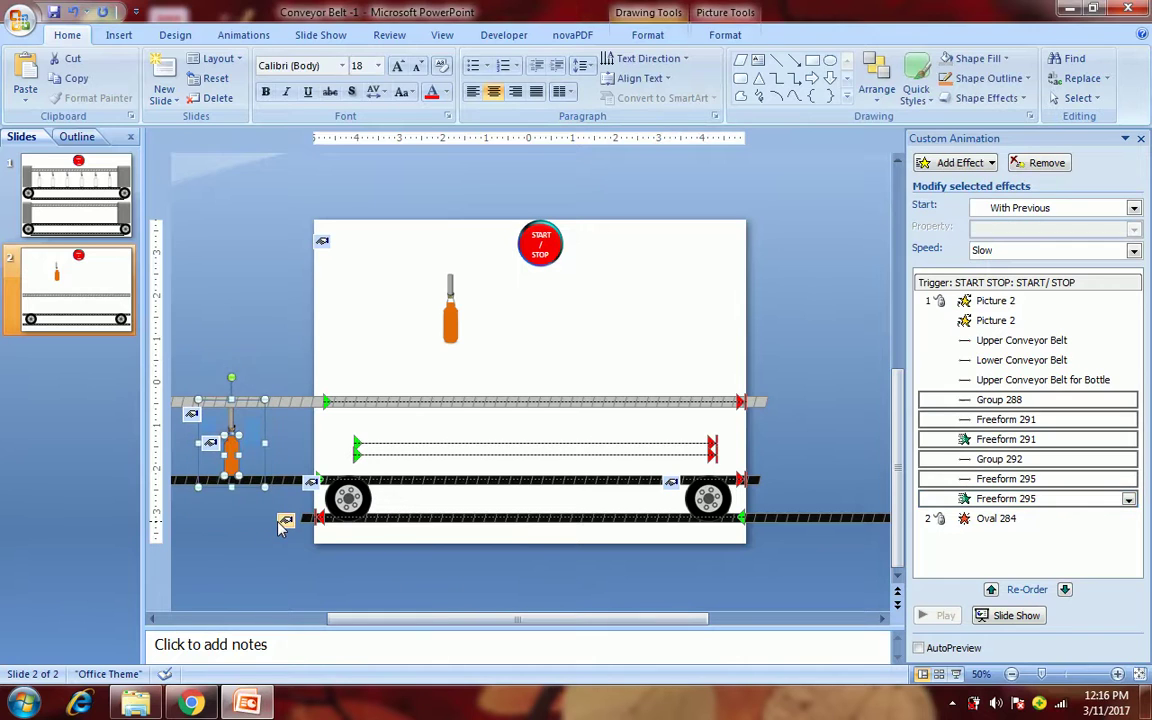
# - Show the Selection and Visibility pane, inspect the Freeform 295 bottle shape, then close it
pyautogui.click(225, 328)
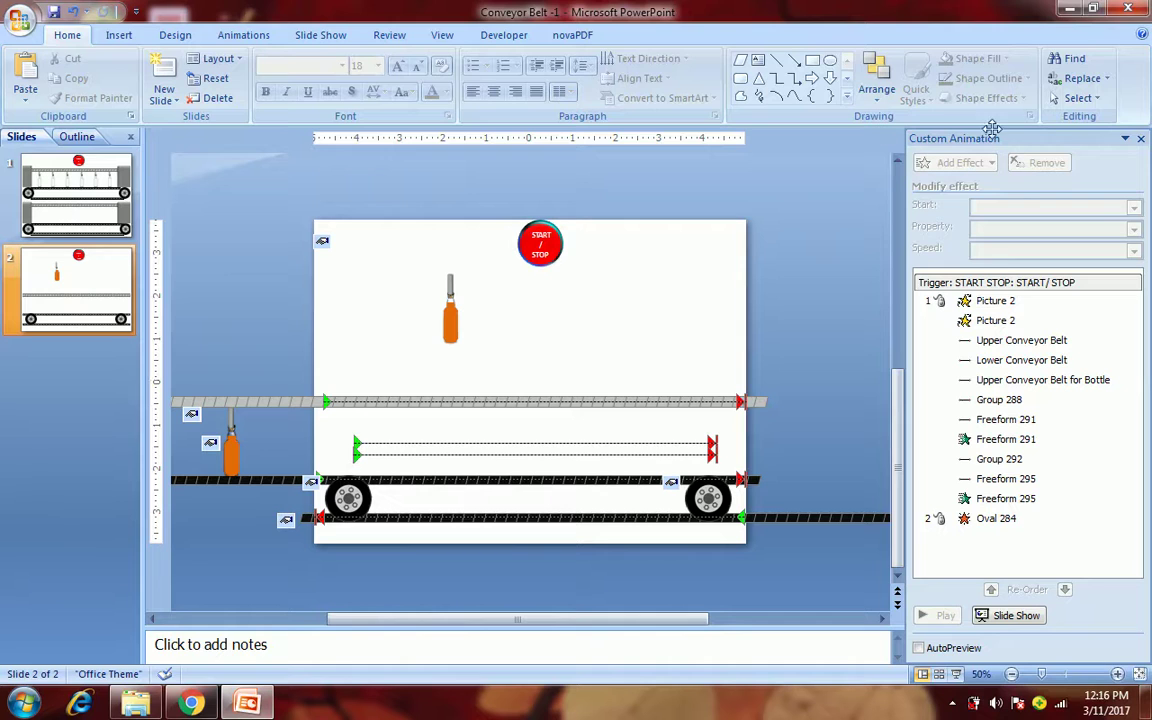
pyautogui.click(1070, 98)
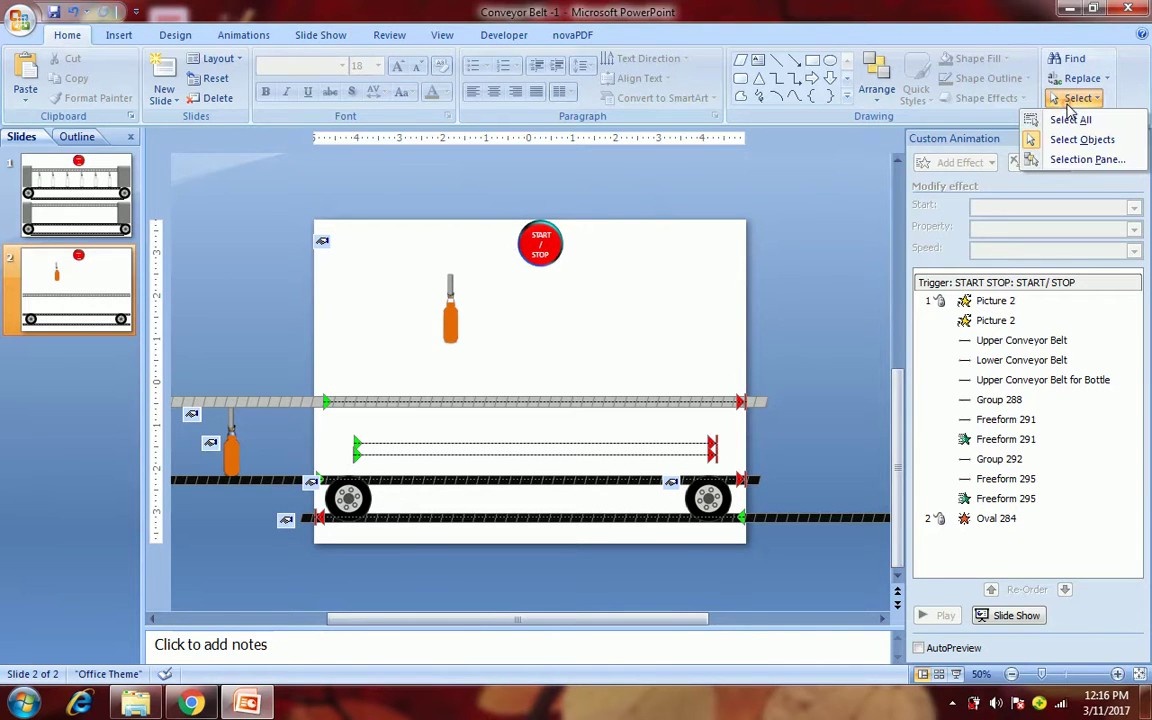
pyautogui.click(1072, 161)
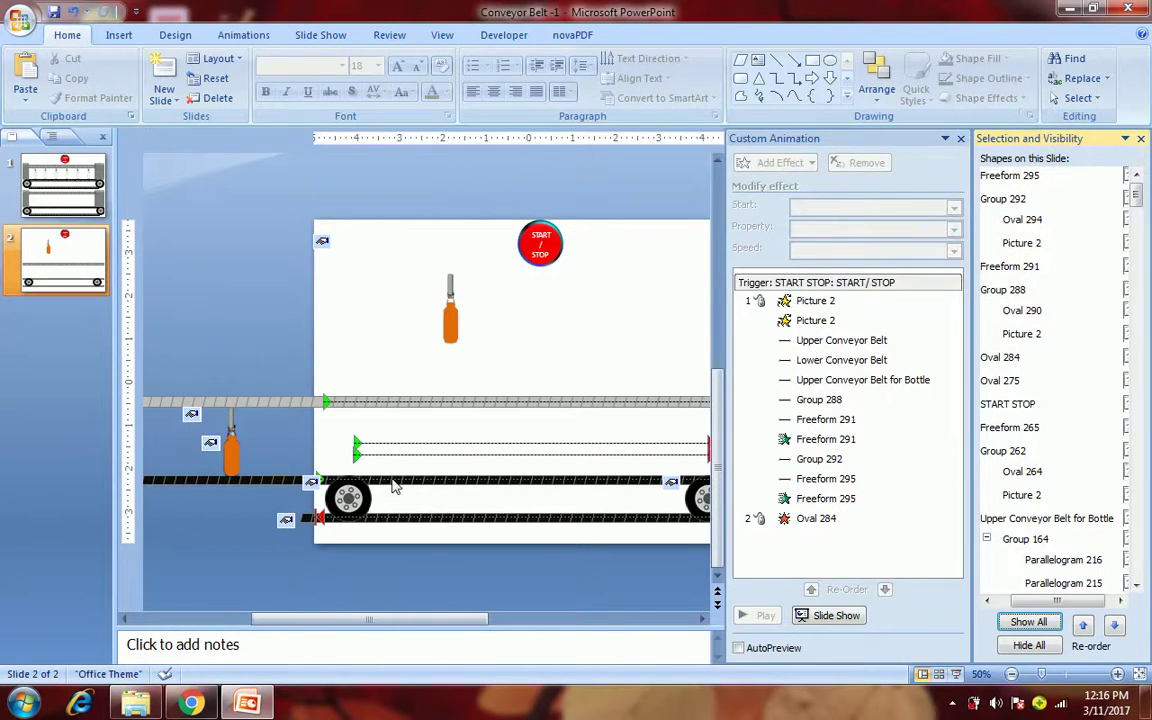
pyautogui.click(233, 463)
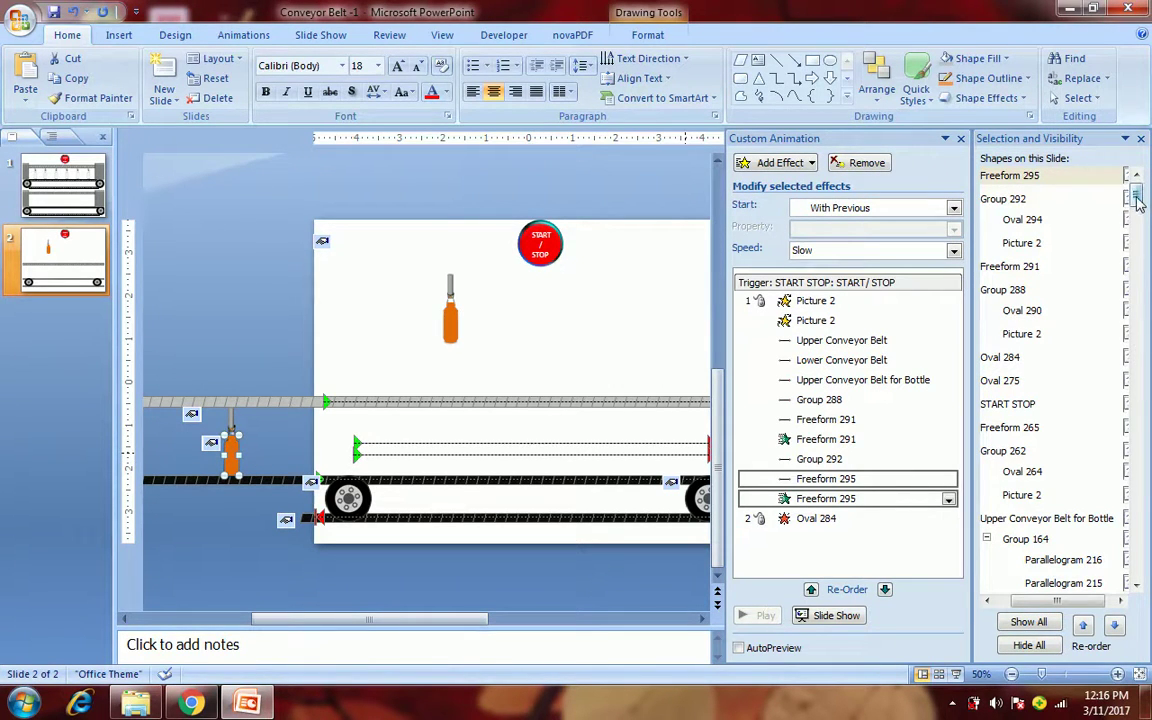
pyautogui.click(1036, 176)
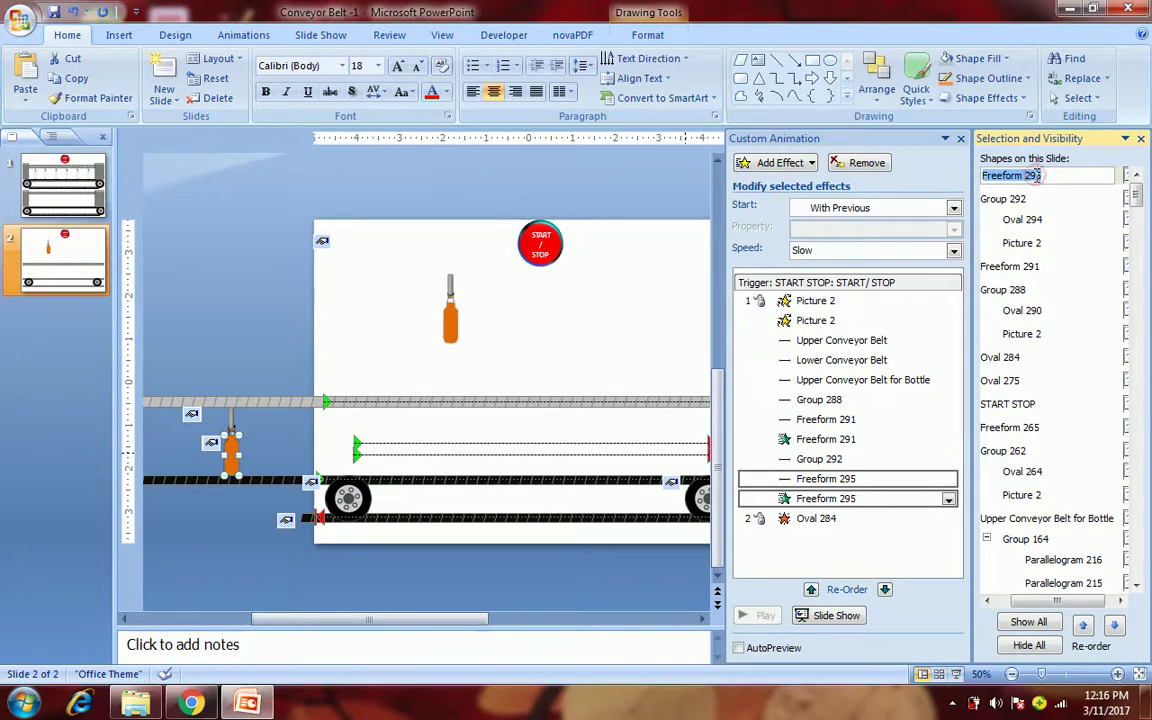
pyautogui.click(280, 373)
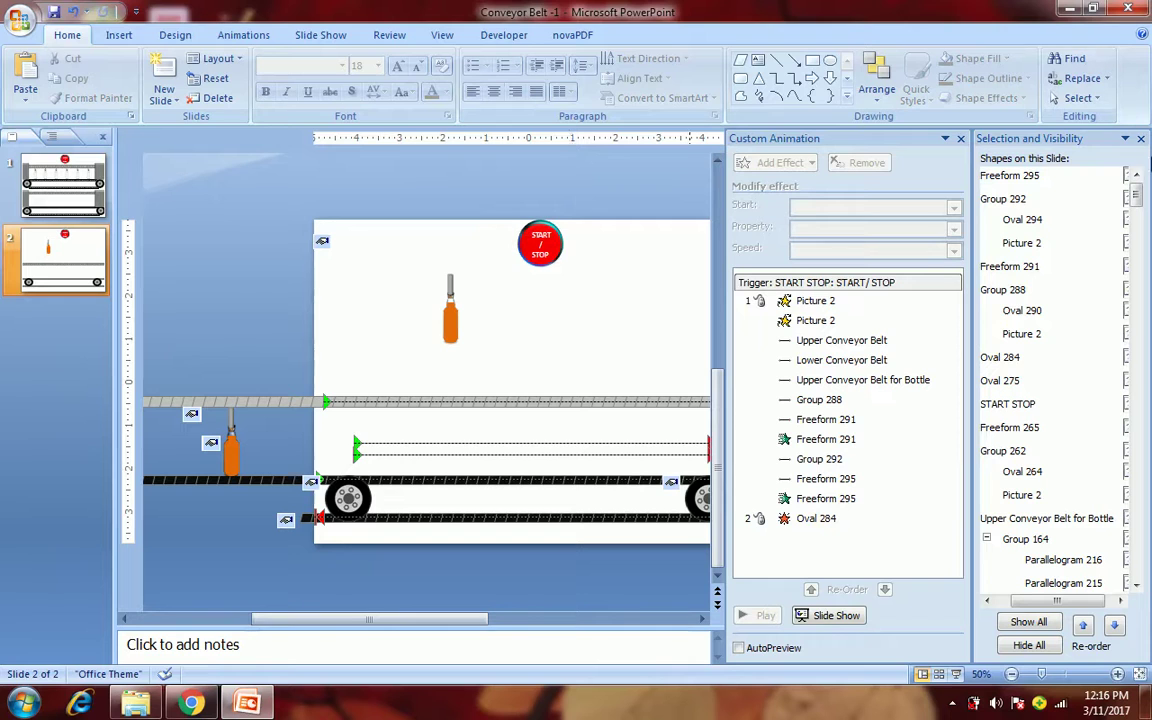
pyautogui.click(1140, 139)
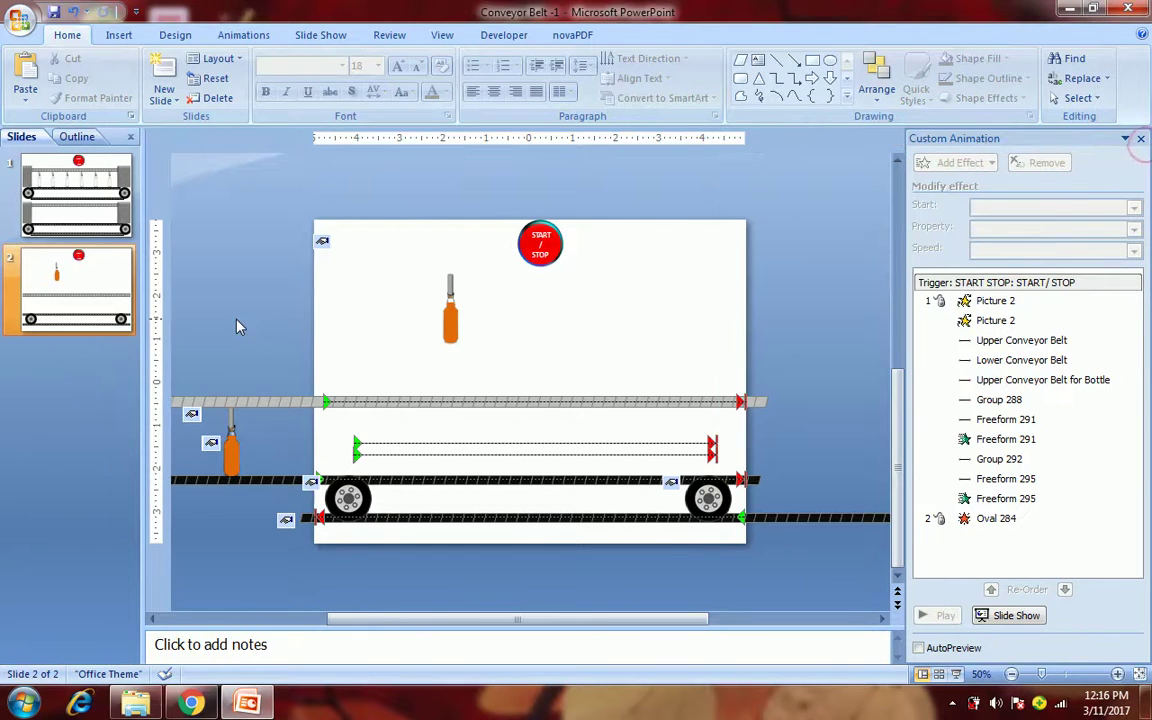
pyautogui.moveTo(362, 226)
pyautogui.mouseDown()
pyautogui.moveTo(478, 338)
pyautogui.moveTo(476, 362)
pyautogui.mouseUp()
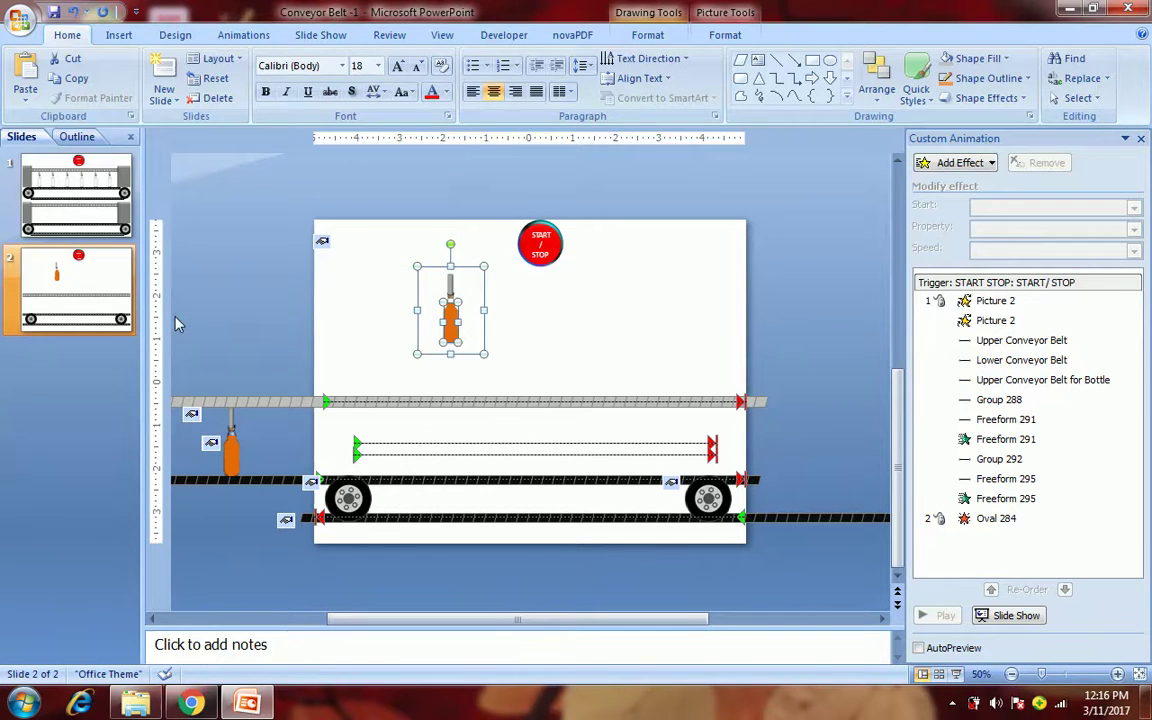
# - Duplicate the orange bottle and place the copy off-slide at the belt's left end
pyautogui.hotkey('ctrl', 'd')
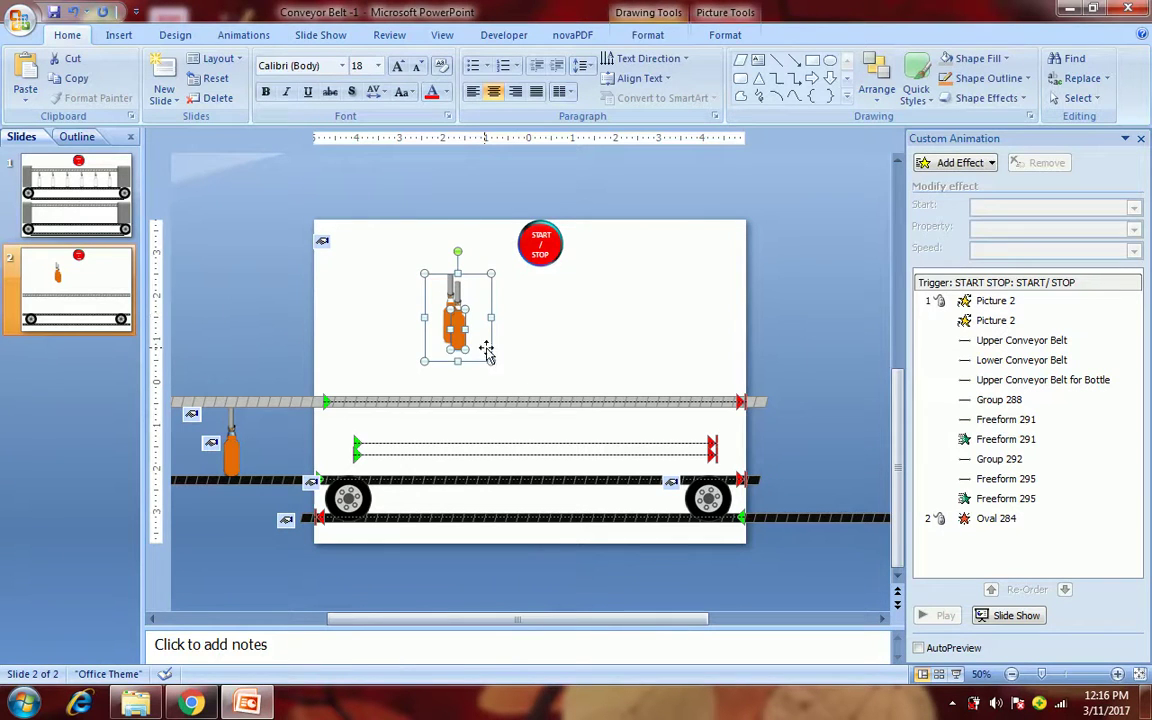
pyautogui.moveTo(450, 368); pyautogui.dragTo(205, 478)
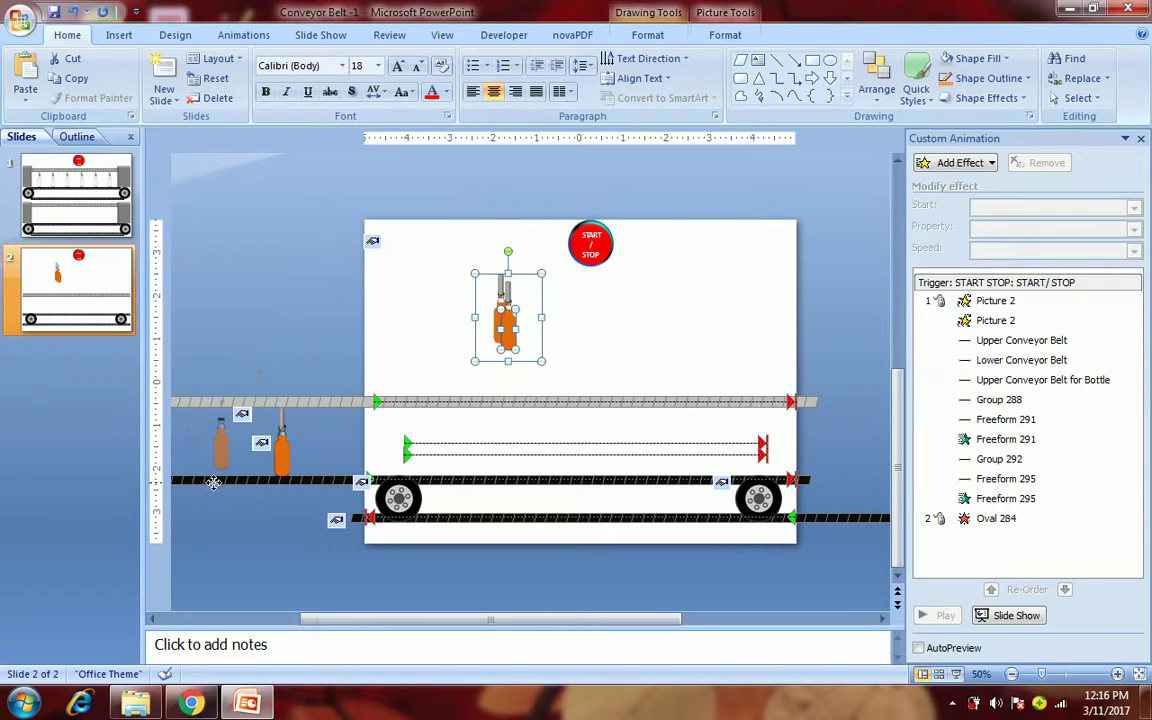
pyautogui.moveTo(213, 488); pyautogui.dragTo(213, 488)
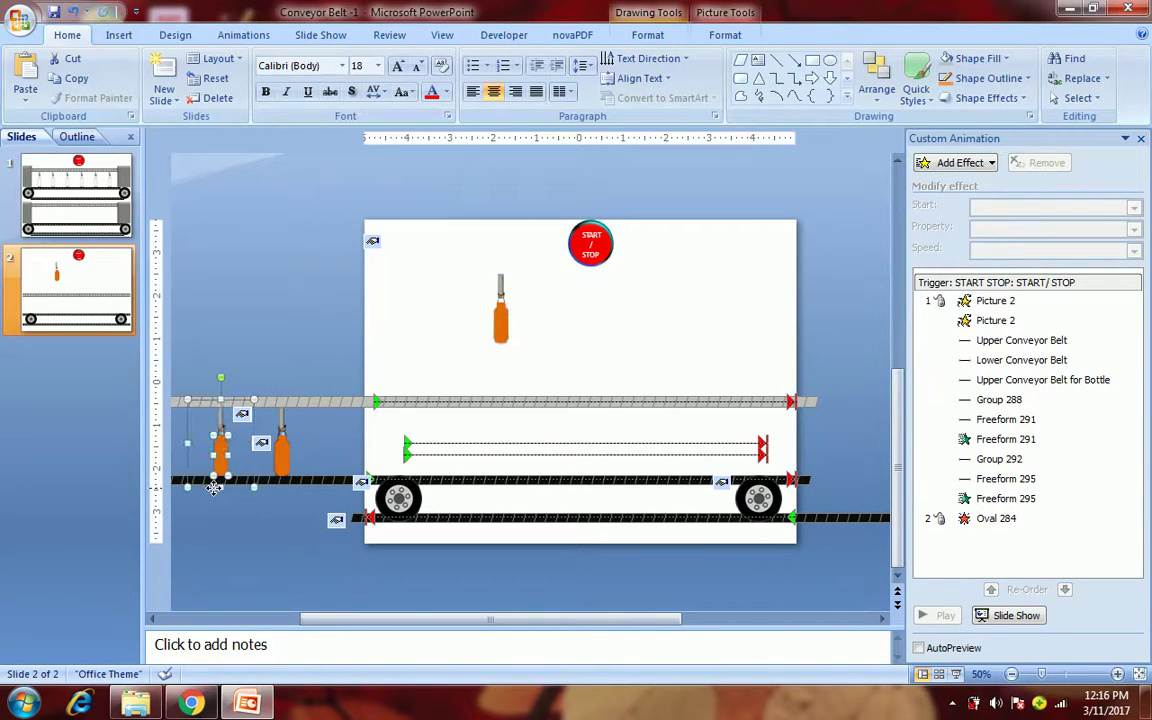
# - Give the bottle copy a Right motion path and select its short path
pyautogui.click(955, 162)
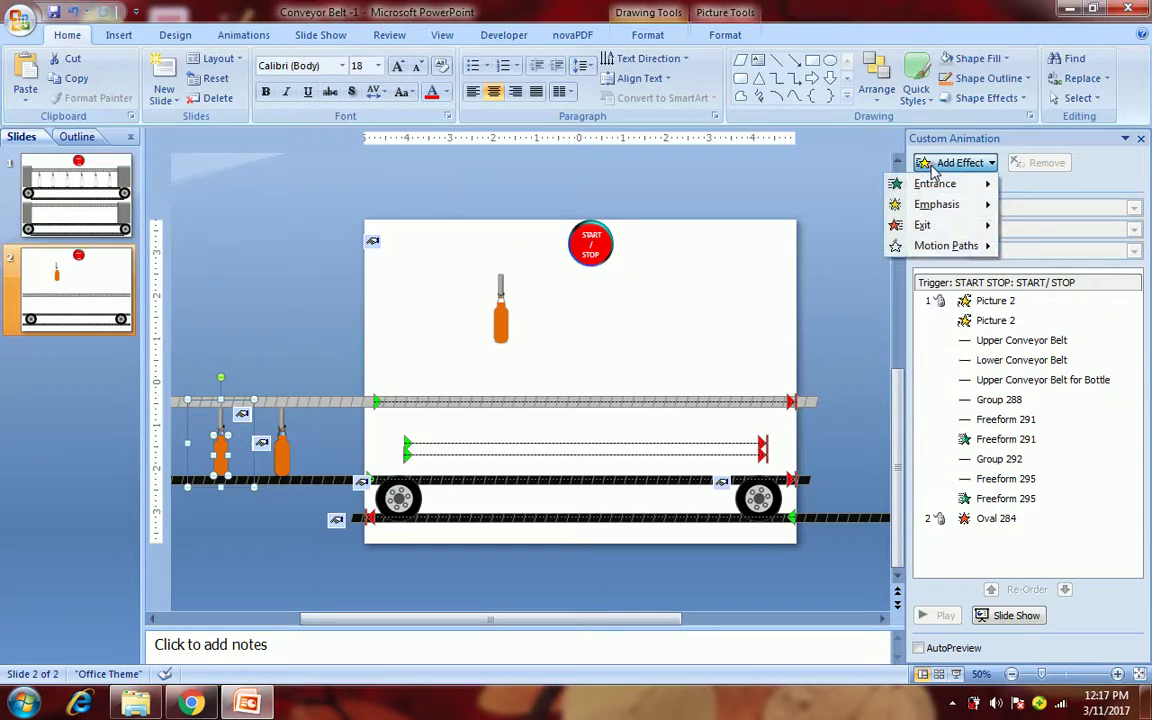
pyautogui.moveTo(945, 246)
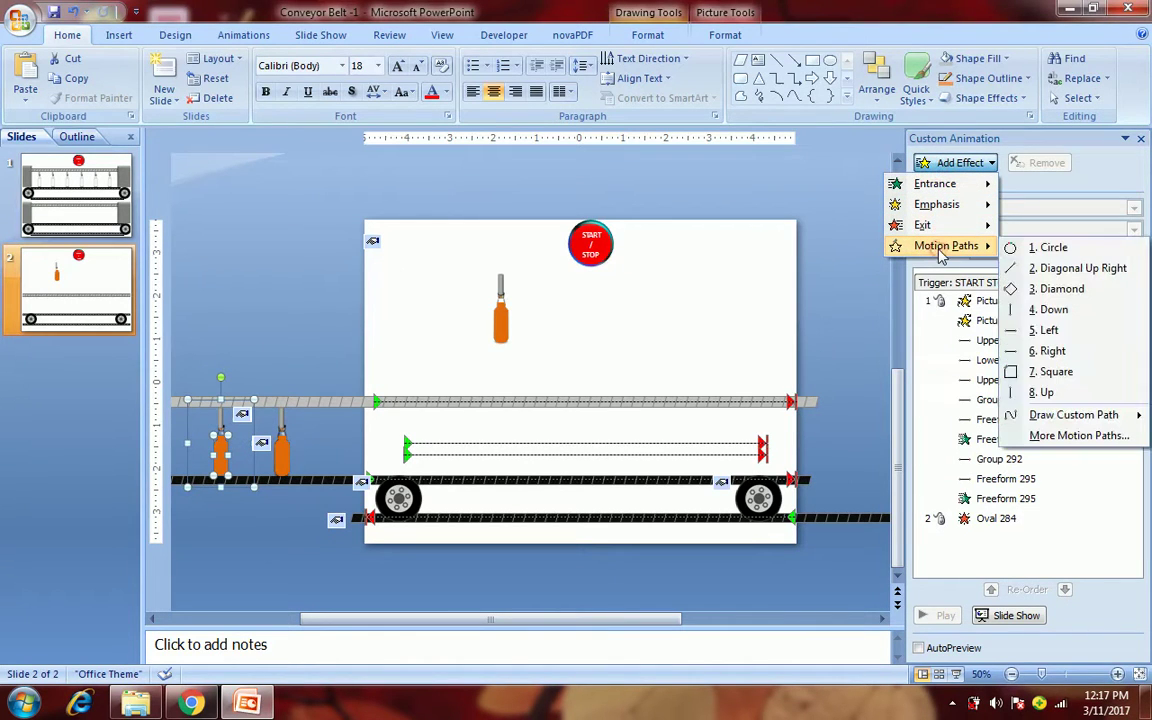
pyautogui.click(1055, 351)
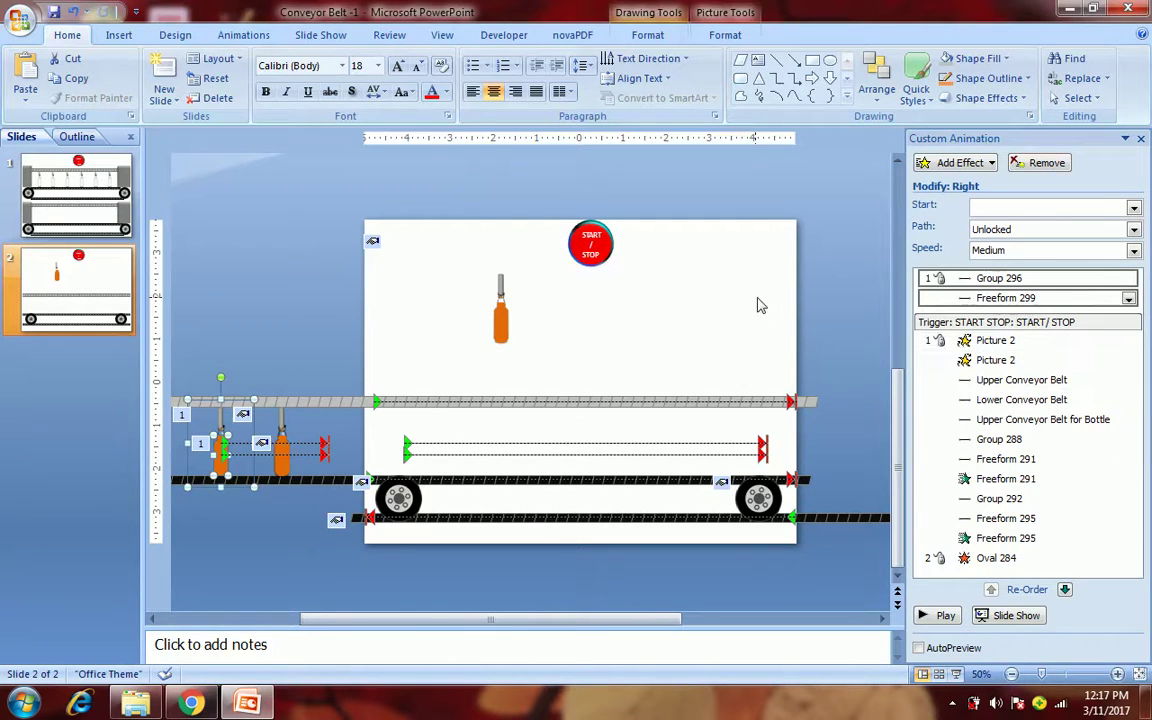
pyautogui.click(318, 381)
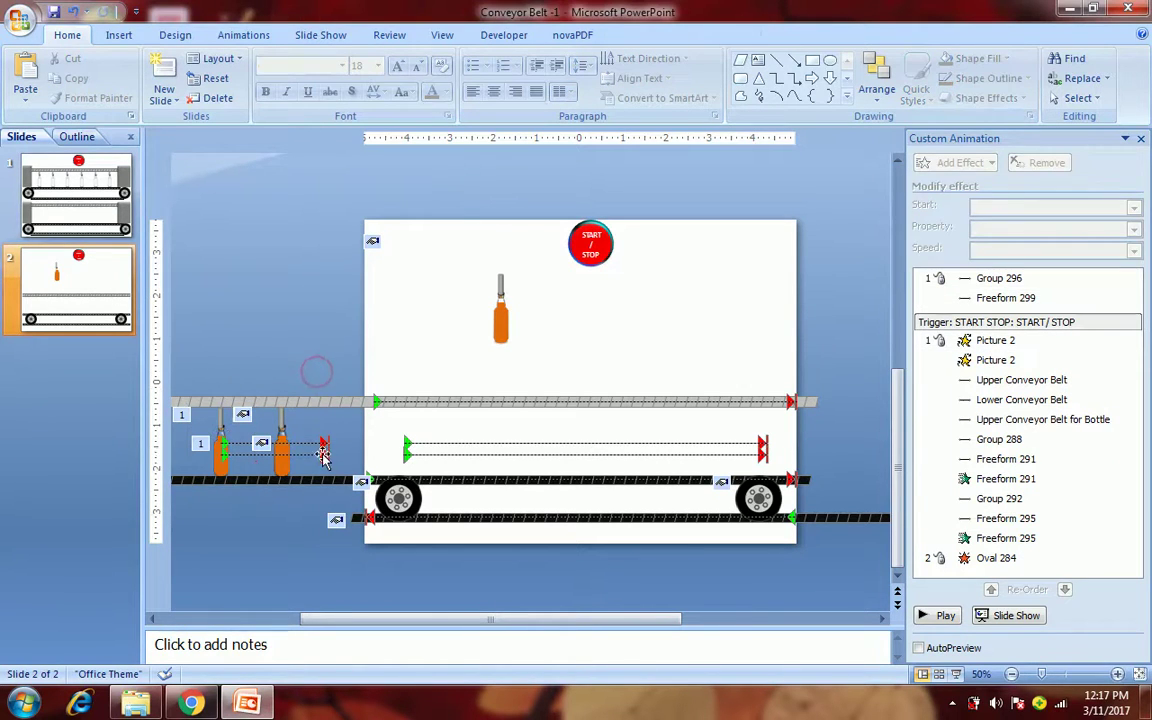
pyautogui.moveTo(325, 447); pyautogui.dragTo(321, 449)
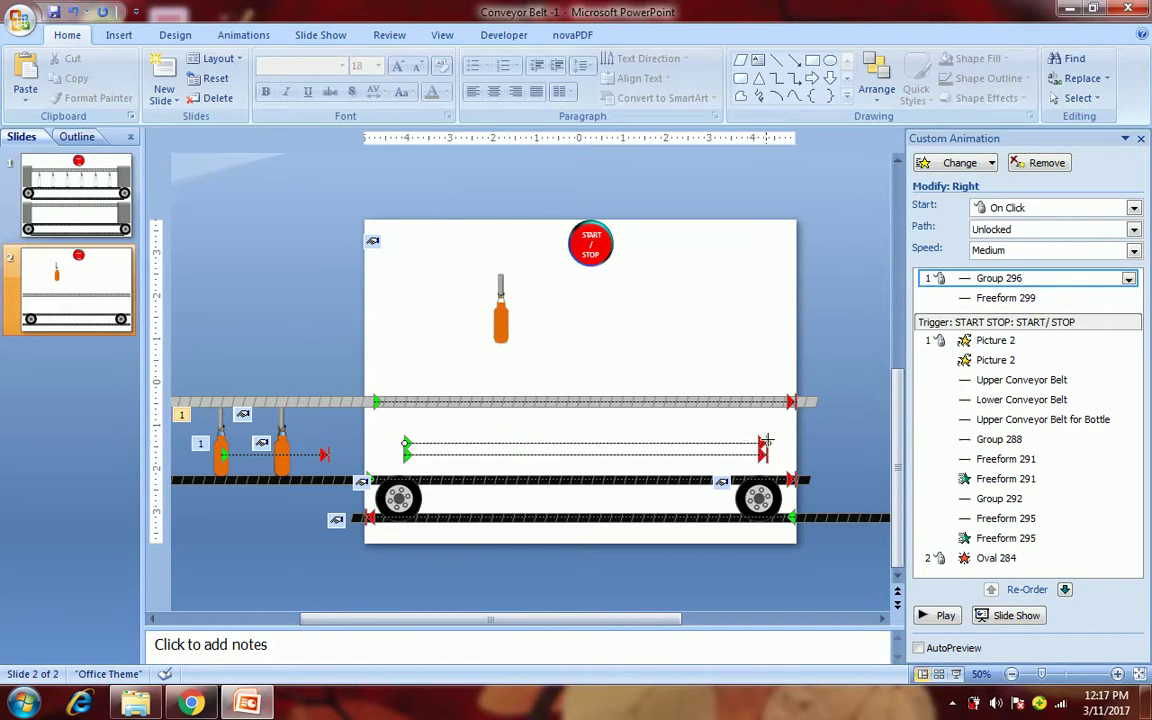
pyautogui.click(268, 456)
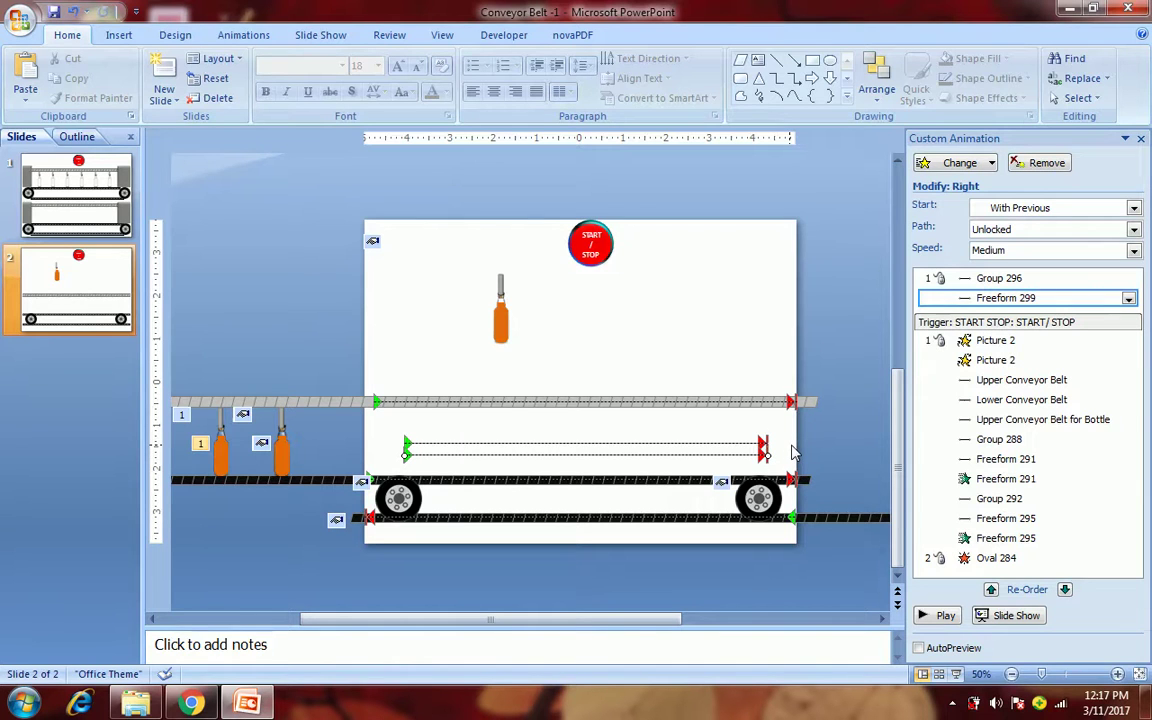
# - Lengthen the copy's Right path across the belt to match the existing bottle path
pyautogui.click(822, 444)
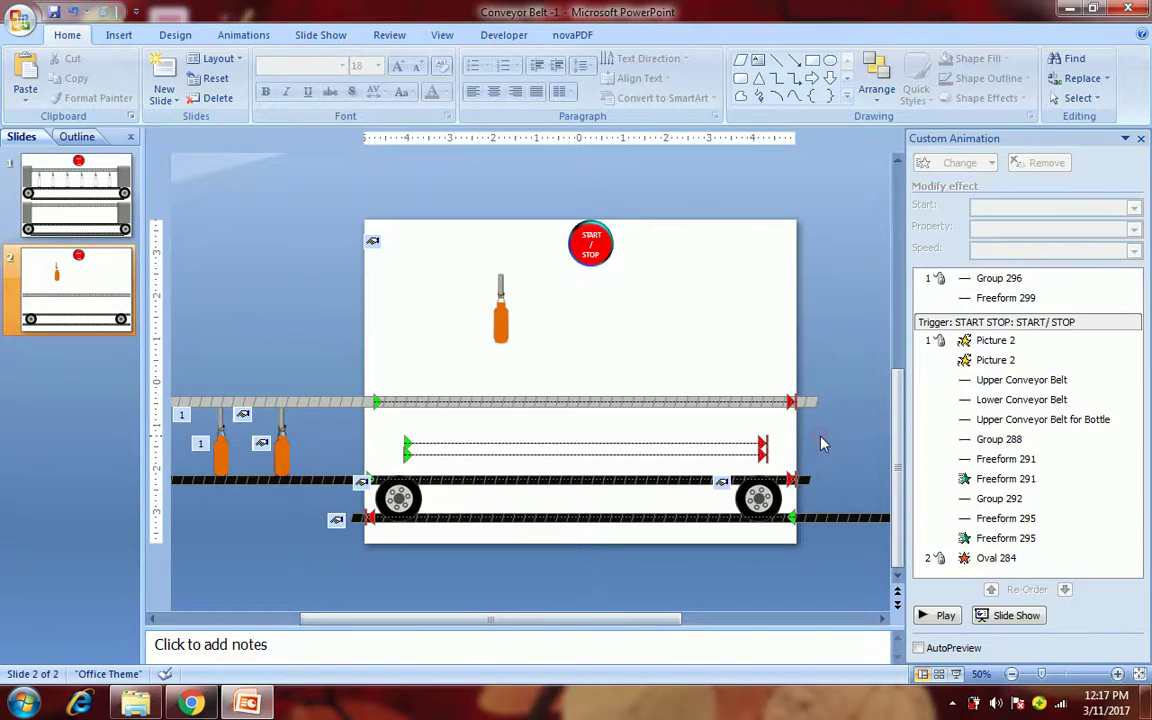
# - Add a Wipe entrance effect to the bottle copy
pyautogui.click(222, 457)
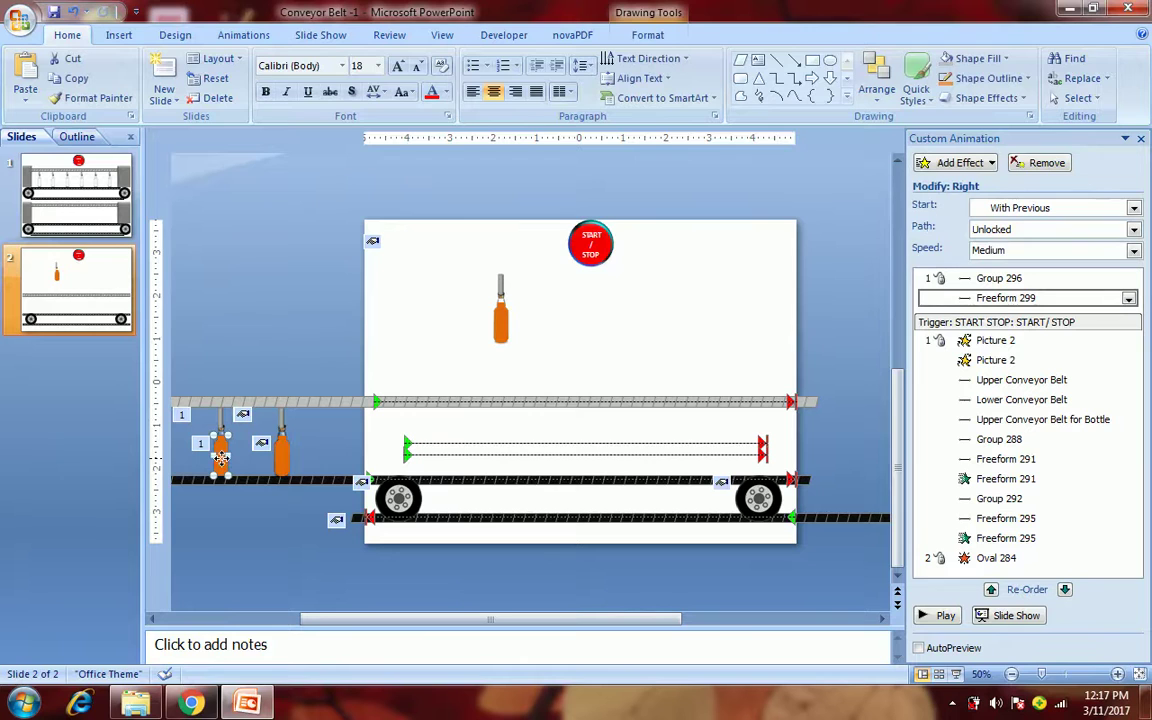
pyautogui.click(955, 162)
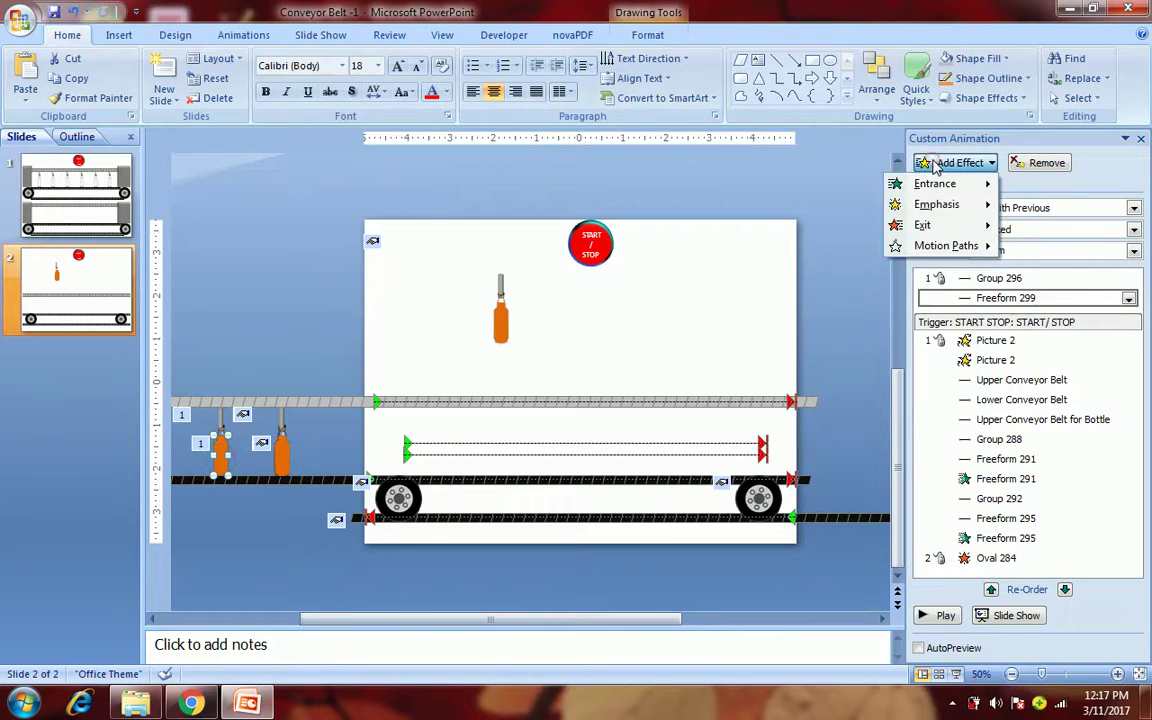
pyautogui.moveTo(931, 187)
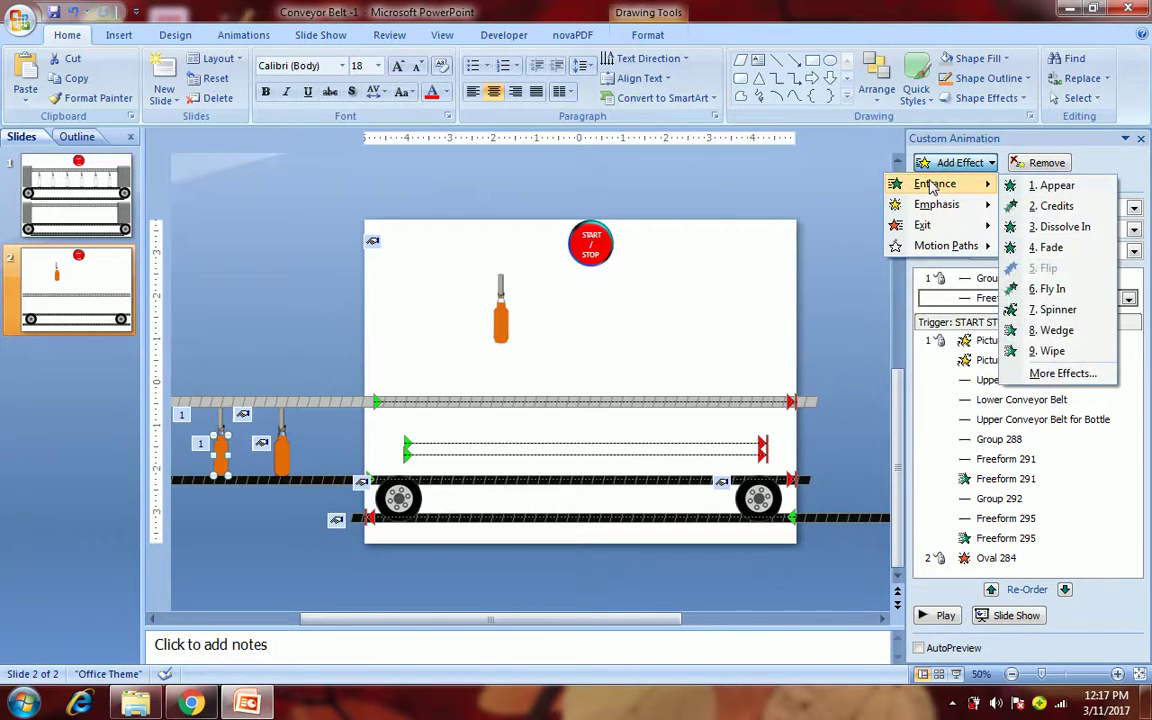
pyautogui.click(1055, 351)
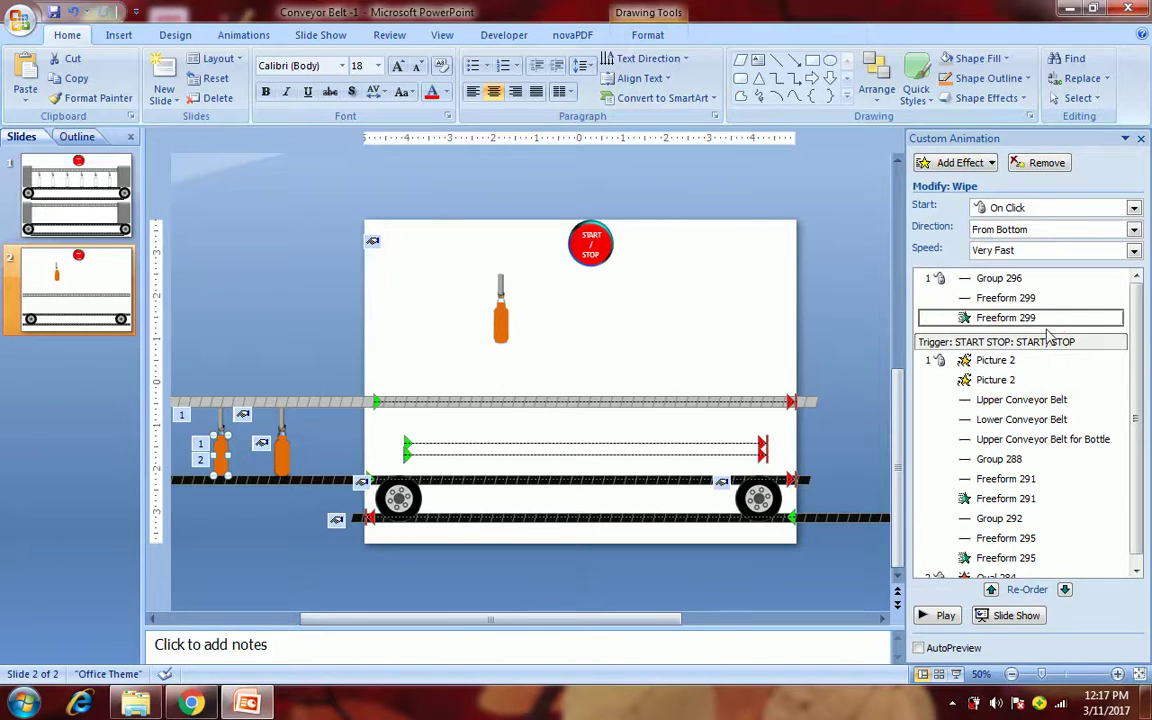
# - Set the Freeform 299 Wipe and the Group 296 and Freeform 299 motions to Slow speed
pyautogui.click(1018, 251)
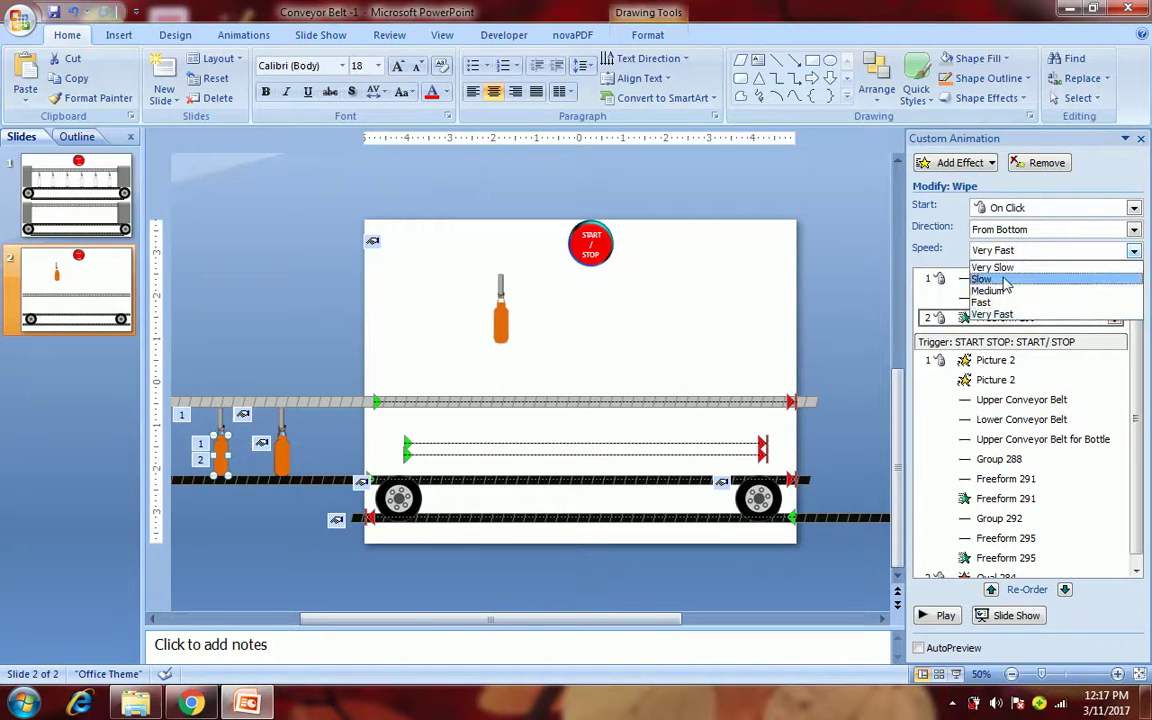
pyautogui.click(982, 279)
pyautogui.click(1000, 298)
pyautogui.click(1010, 250)
pyautogui.click(990, 288)
pyautogui.click(1000, 277)
pyautogui.click(1000, 250)
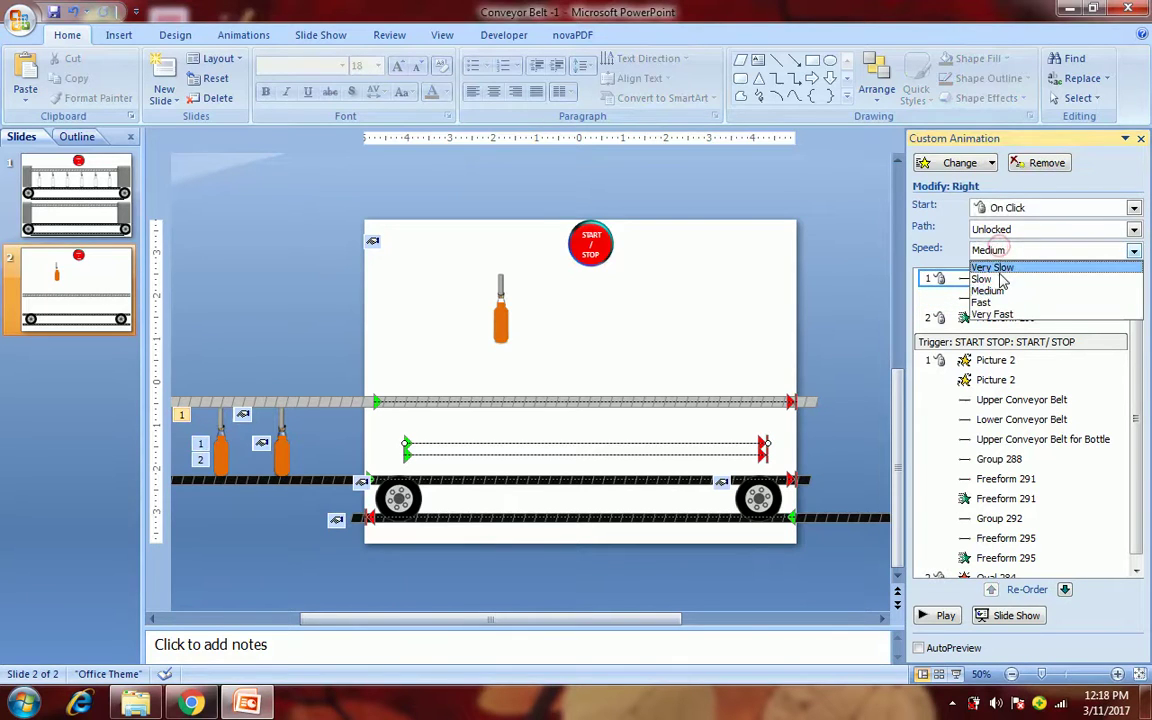
pyautogui.click(1000, 274)
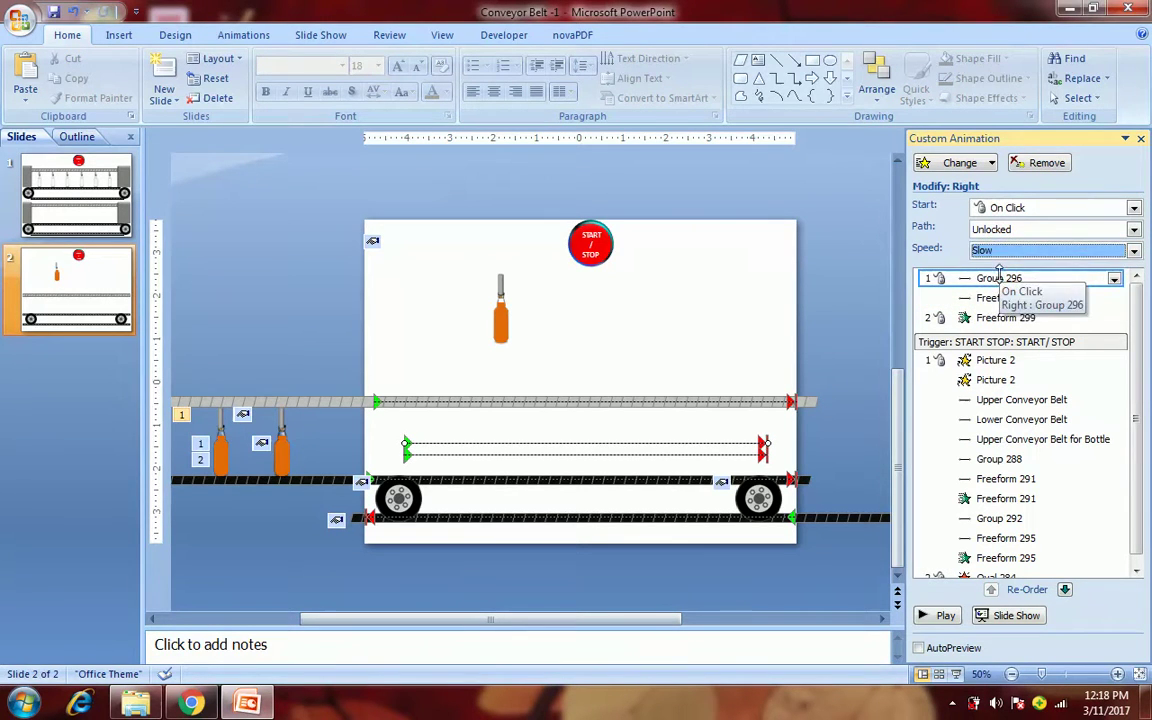
# - Move the three new effects down under the START/STOP trigger, below Freeform 295's effects
pyautogui.keyDown('shift'); pyautogui.click(995, 297); pyautogui.keyUp('shift')
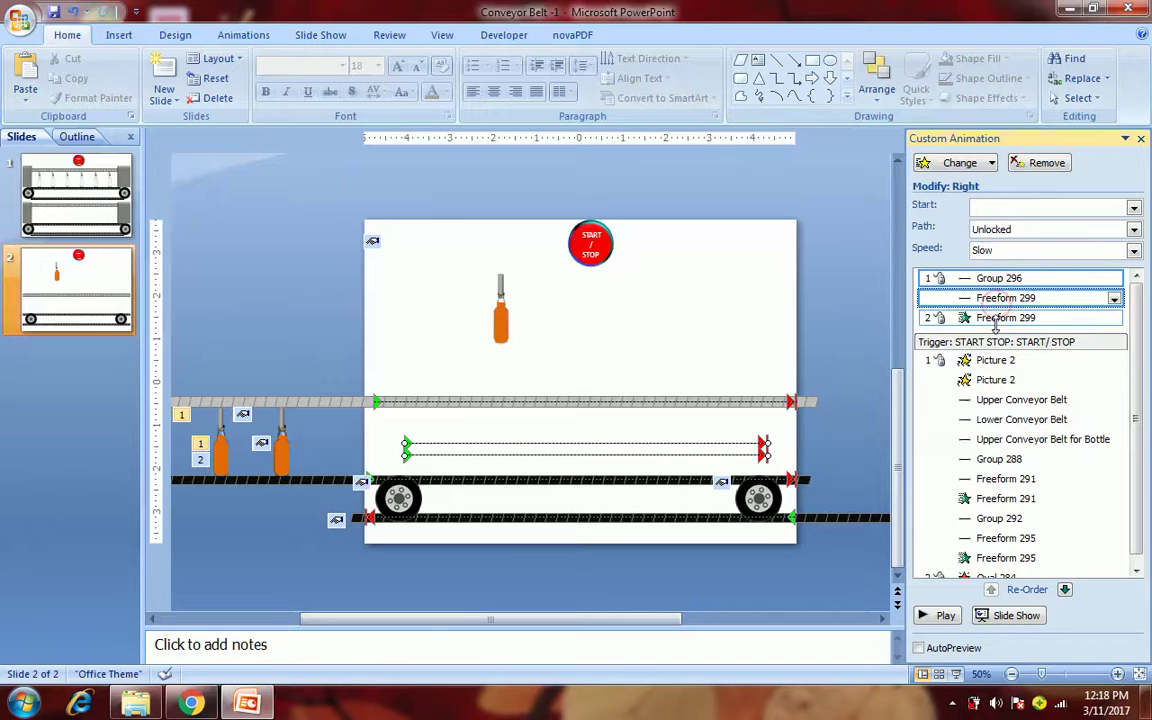
pyautogui.keyDown('shift'); pyautogui.click(995, 317); pyautogui.keyUp('shift')
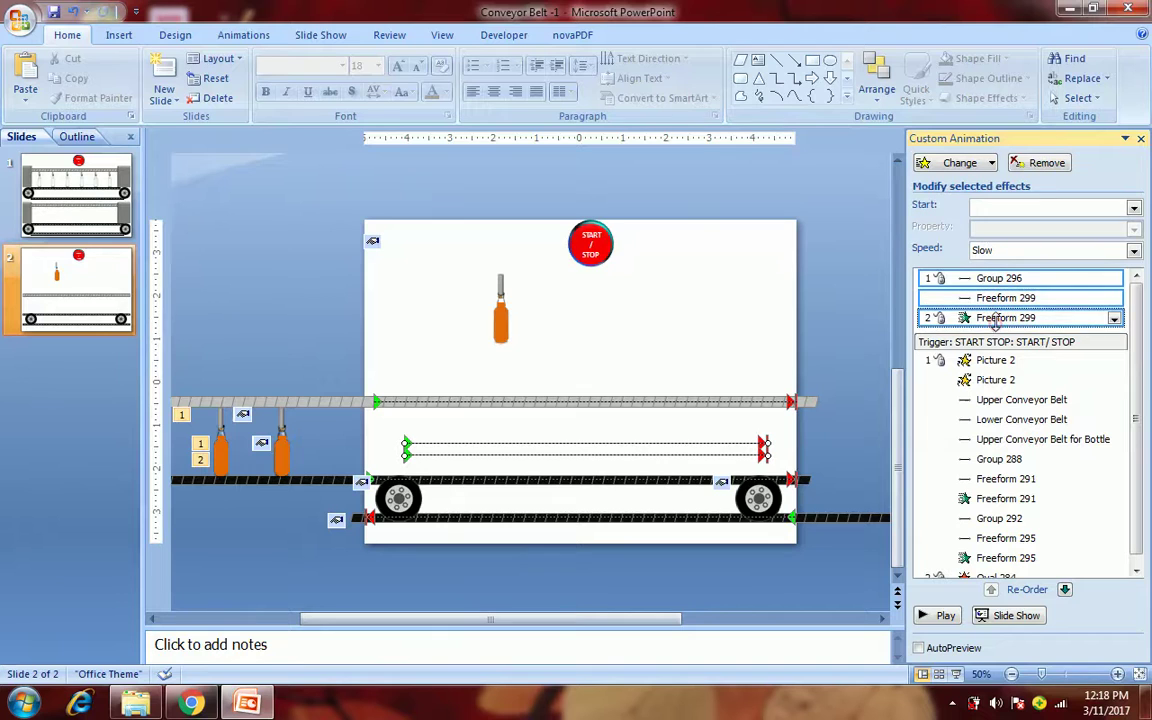
pyautogui.click(1065, 590)
pyautogui.click(1065, 590)
pyautogui.click(1065, 590)
pyautogui.click(1065, 590)
pyautogui.click(1065, 590)
pyautogui.click(1065, 590)
pyautogui.click(1065, 590)
pyautogui.click(1065, 590)
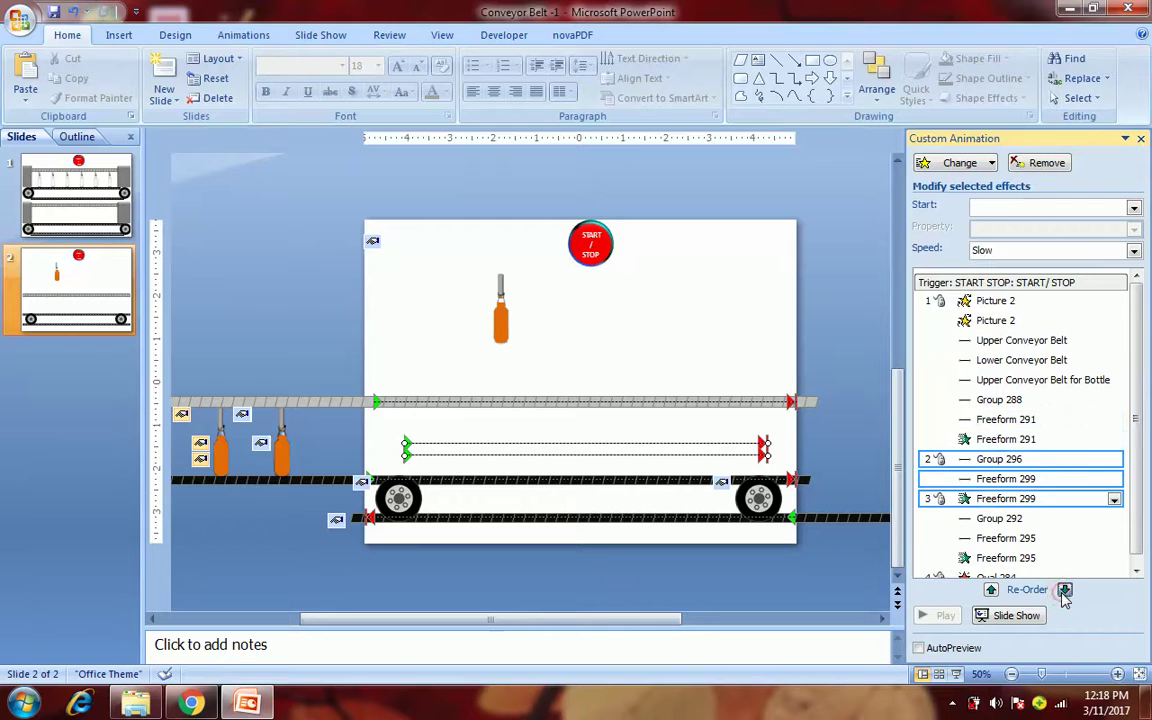
pyautogui.click(1065, 590)
pyautogui.click(1065, 590)
pyautogui.click(1064, 590)
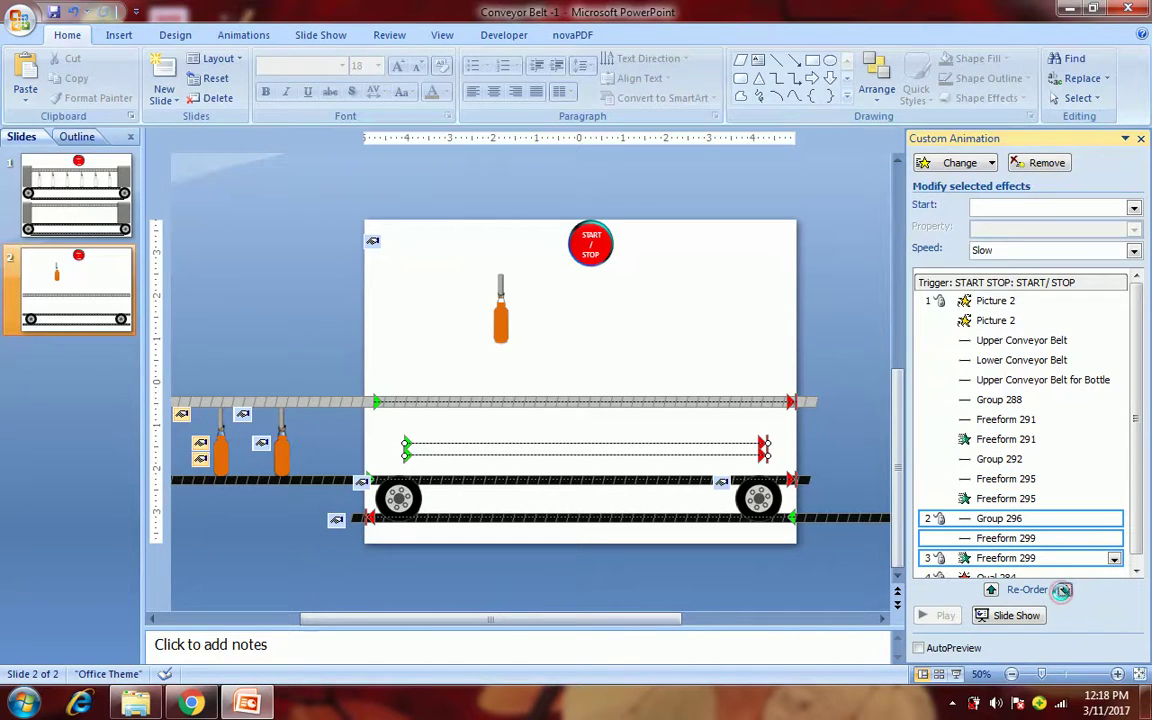
# - Turn off smooth start/end on Group 296's motion, repeat it Until Next Click, start With Previous
pyautogui.doubleClick(1016, 518)
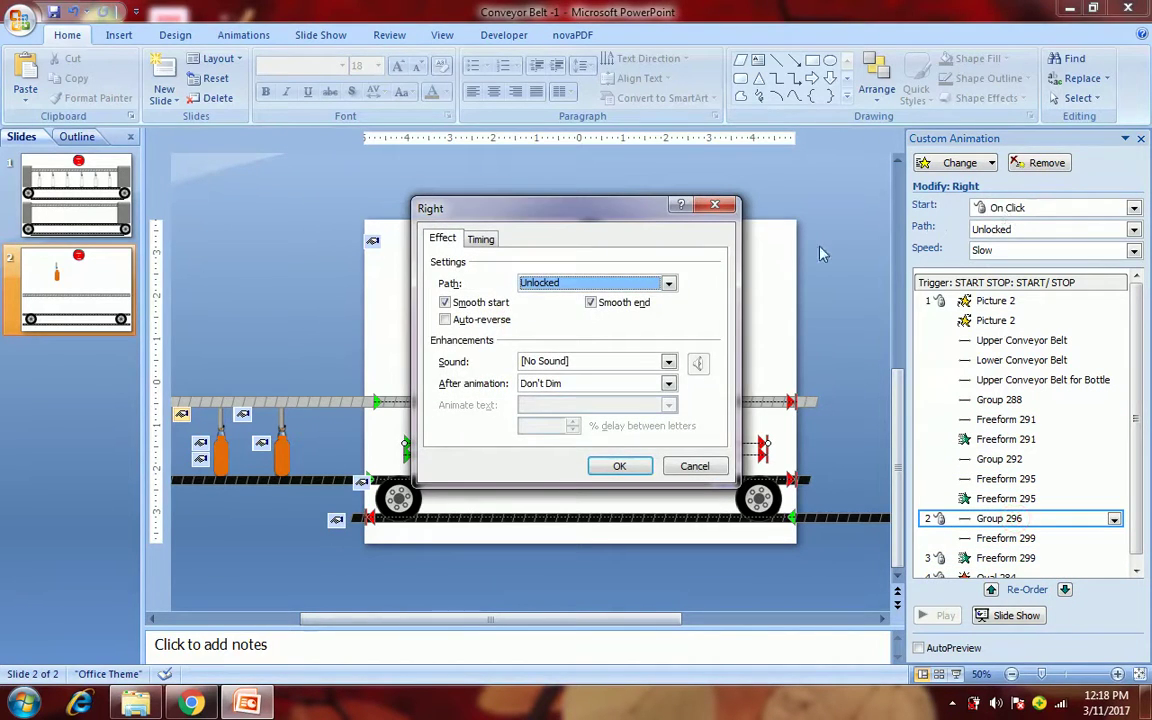
pyautogui.click(445, 302)
pyautogui.click(591, 302)
pyautogui.click(481, 239)
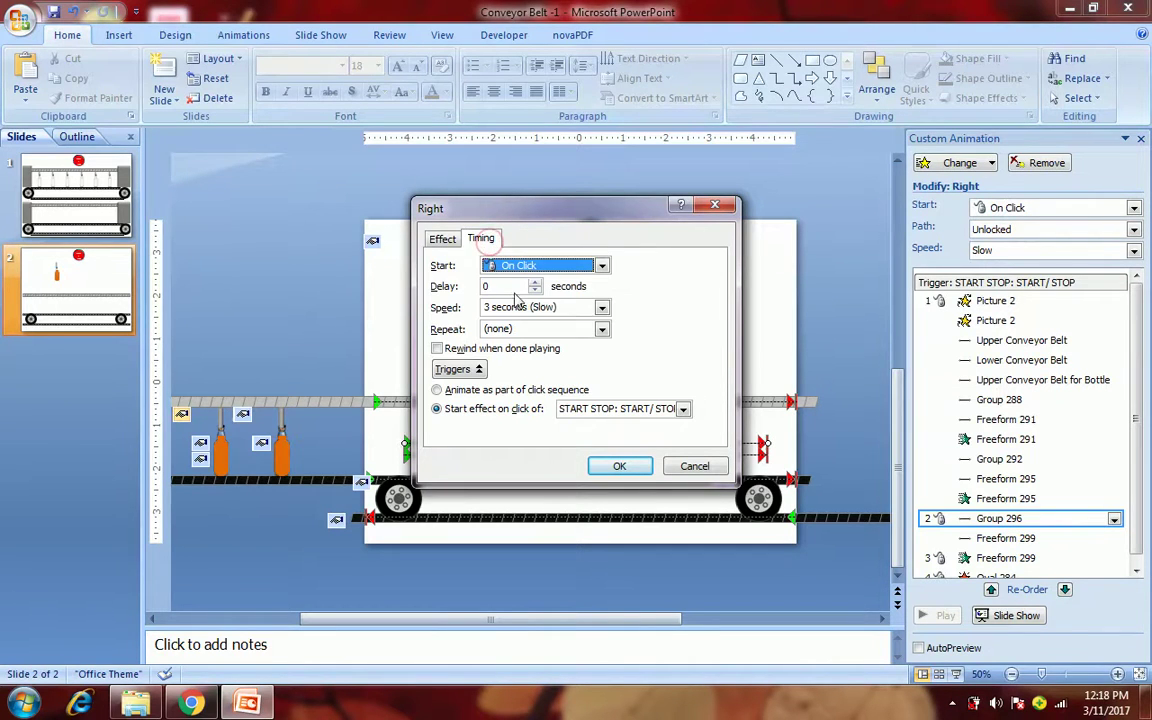
pyautogui.click(599, 330)
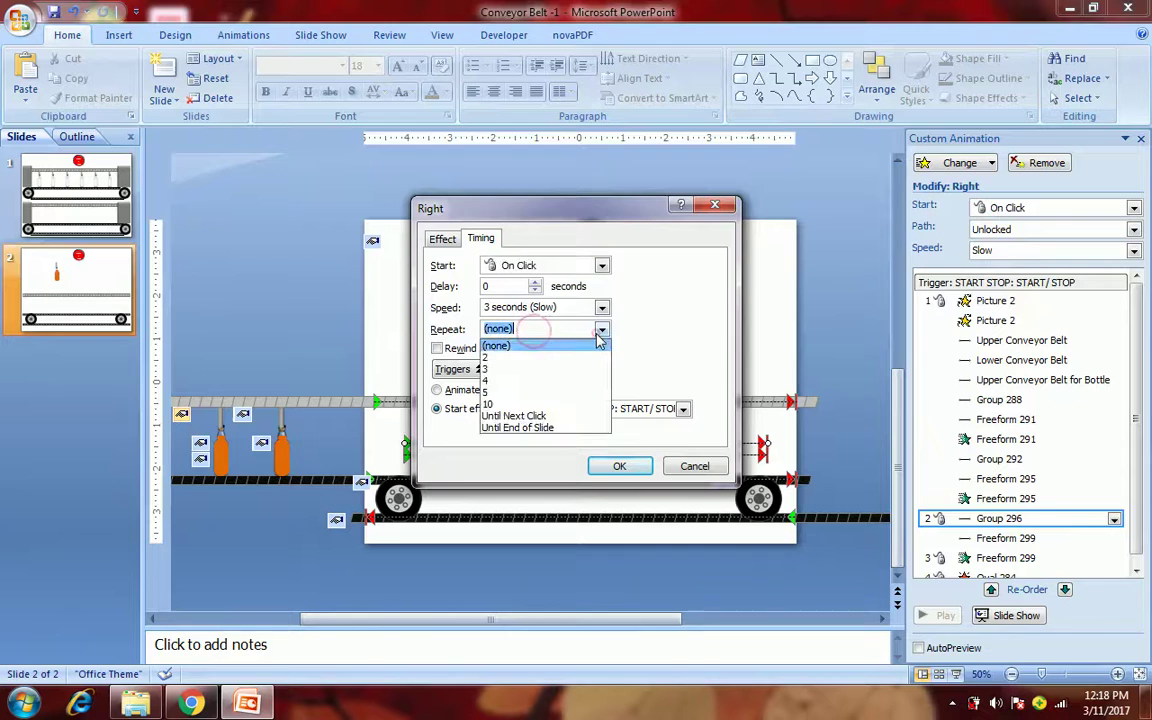
pyautogui.click(530, 408)
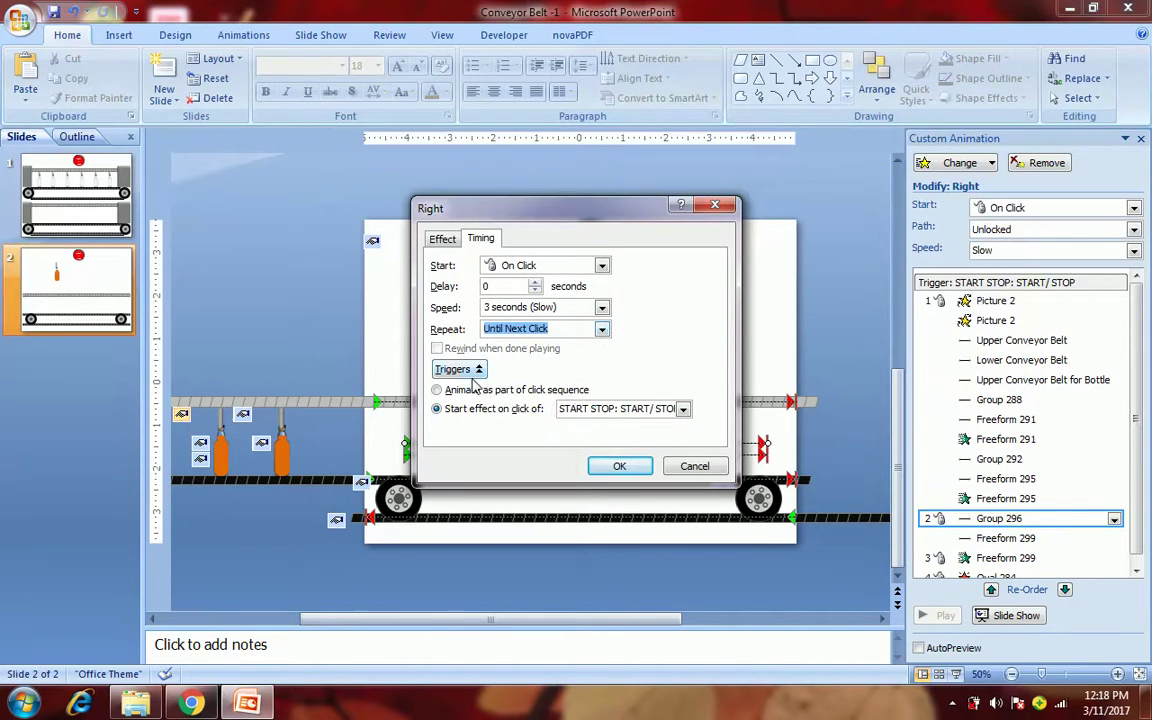
pyautogui.click(620, 467)
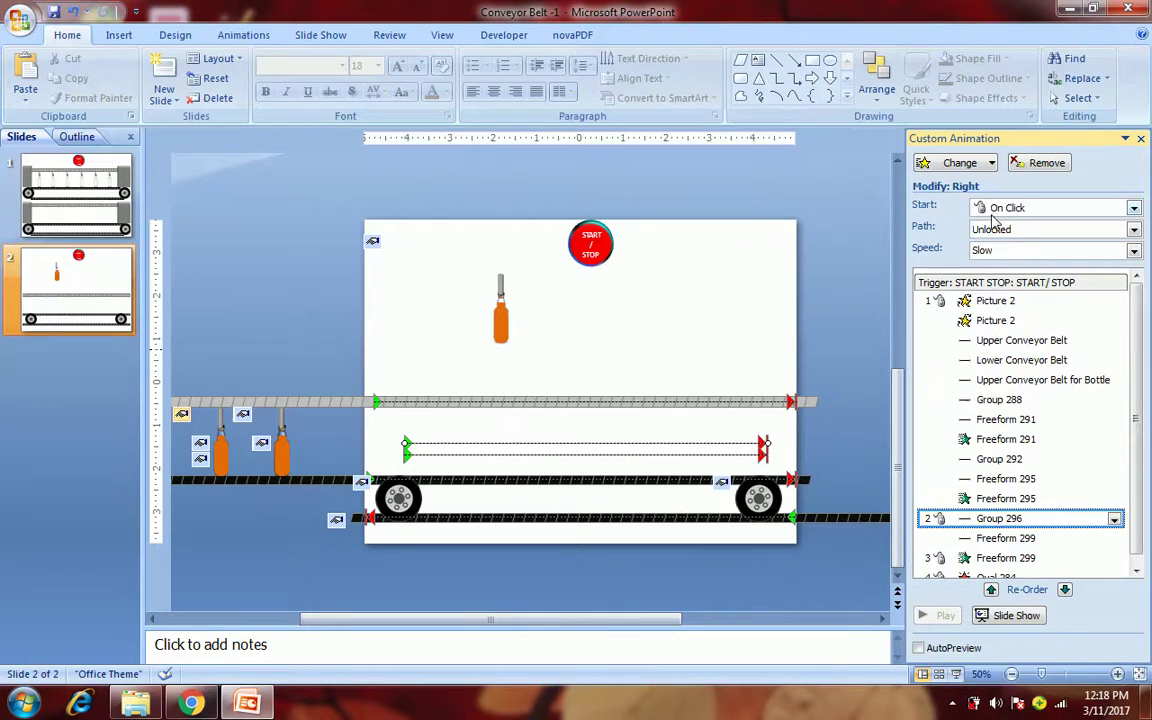
pyautogui.click(995, 209)
pyautogui.click(1005, 241)
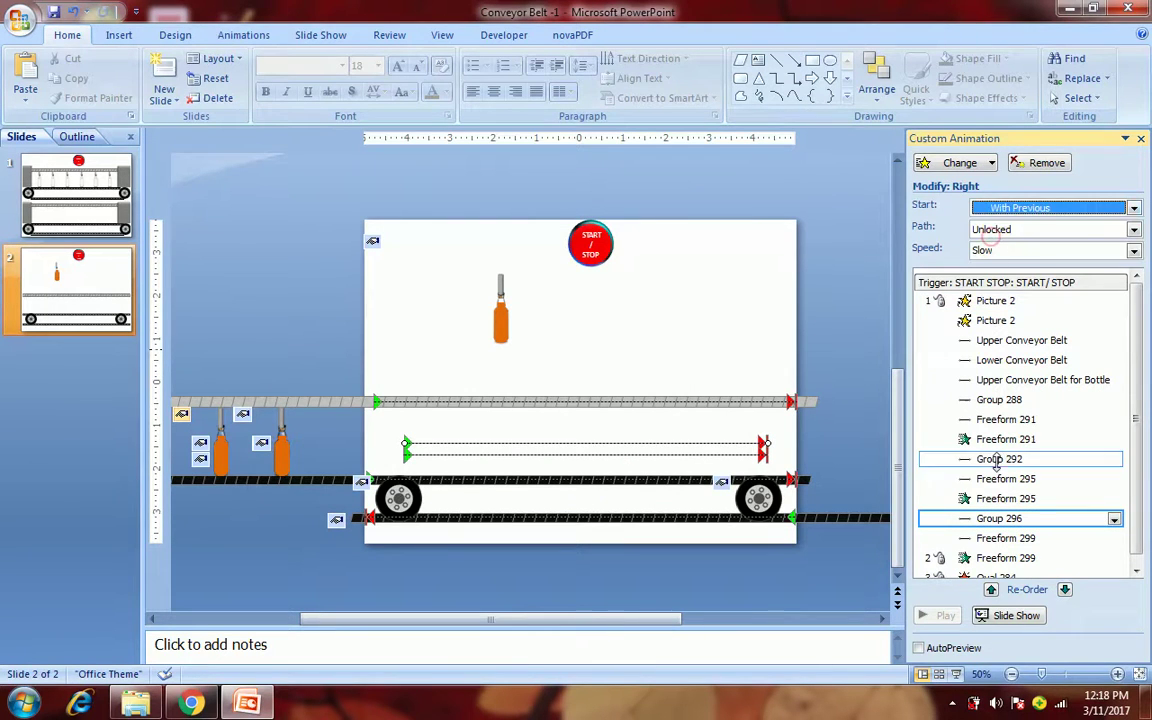
# - Turn off smooth start/end on Freeform 299's Right motion and repeat it Until Next Click
pyautogui.doubleClick(1005, 538)
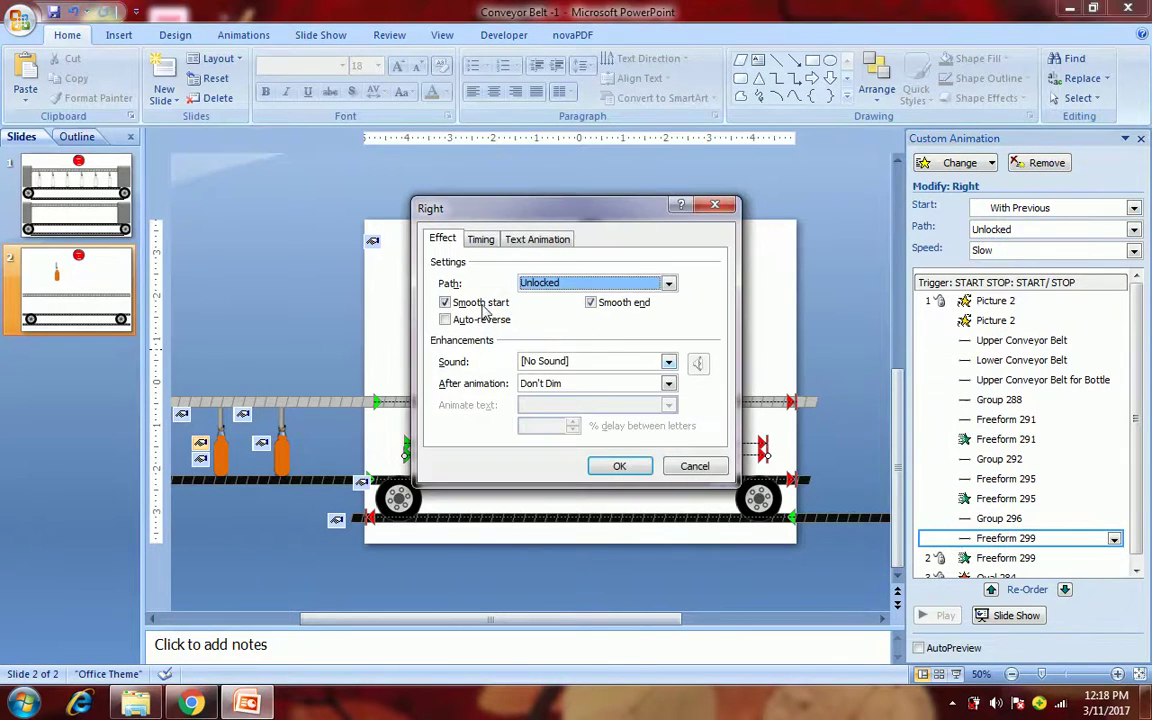
pyautogui.click(483, 305)
pyautogui.click(591, 303)
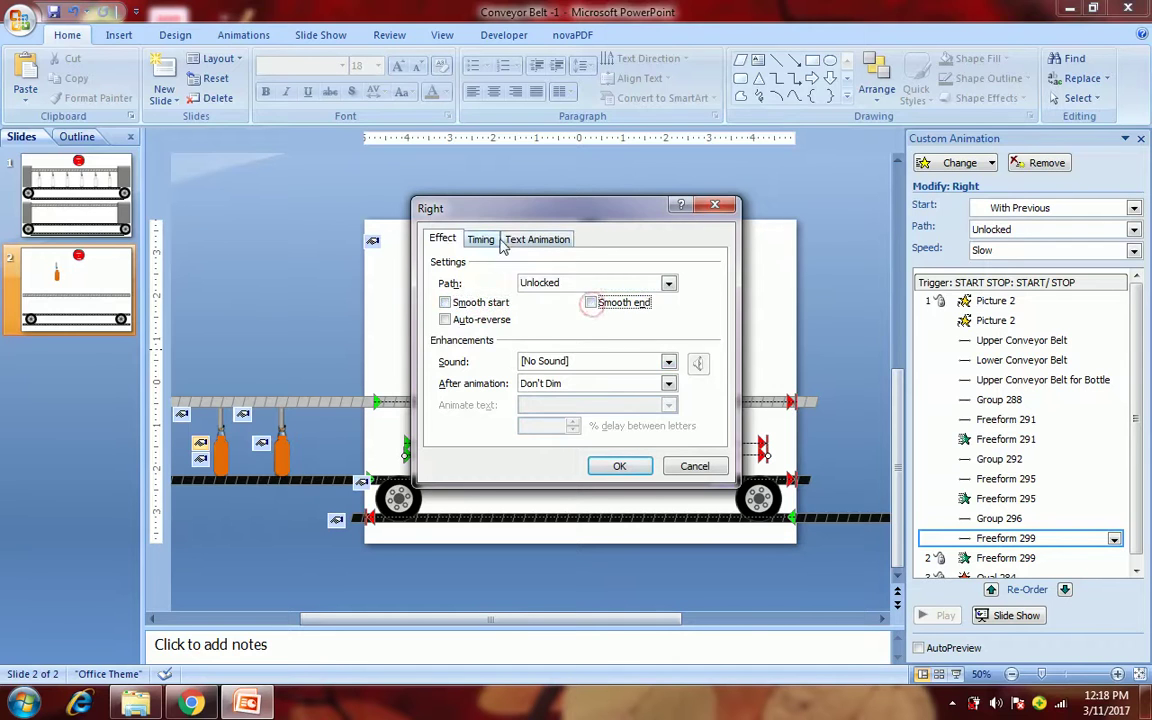
pyautogui.click(482, 239)
pyautogui.click(604, 330)
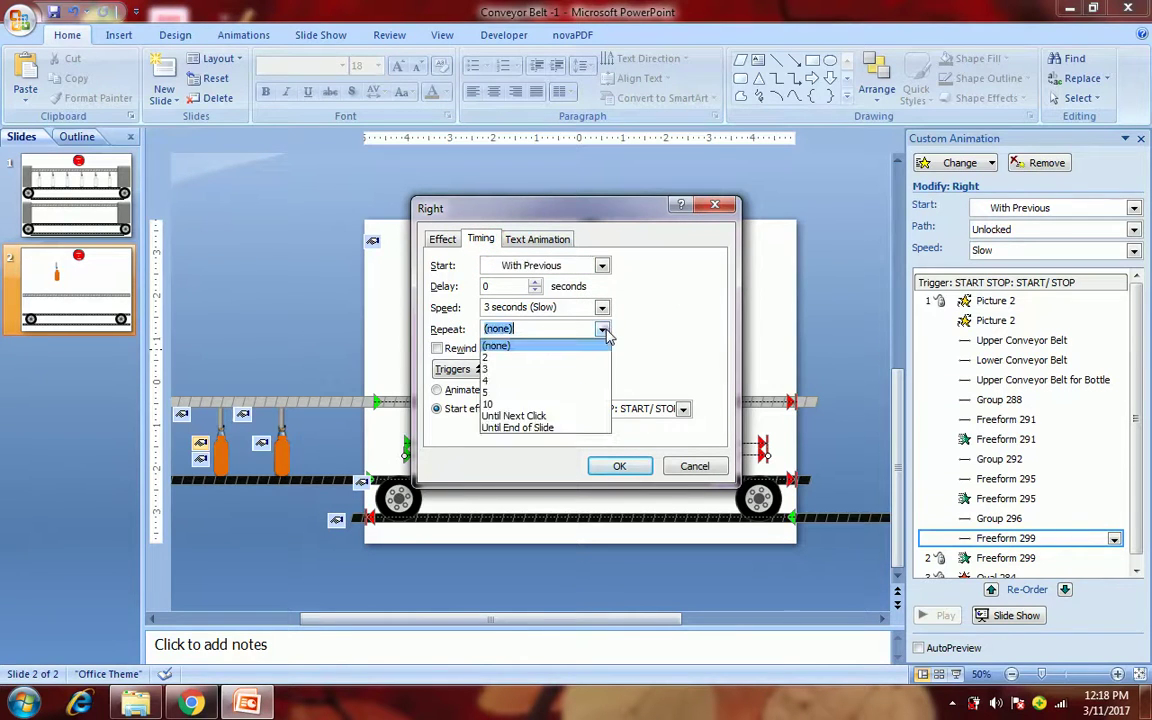
pyautogui.click(568, 413)
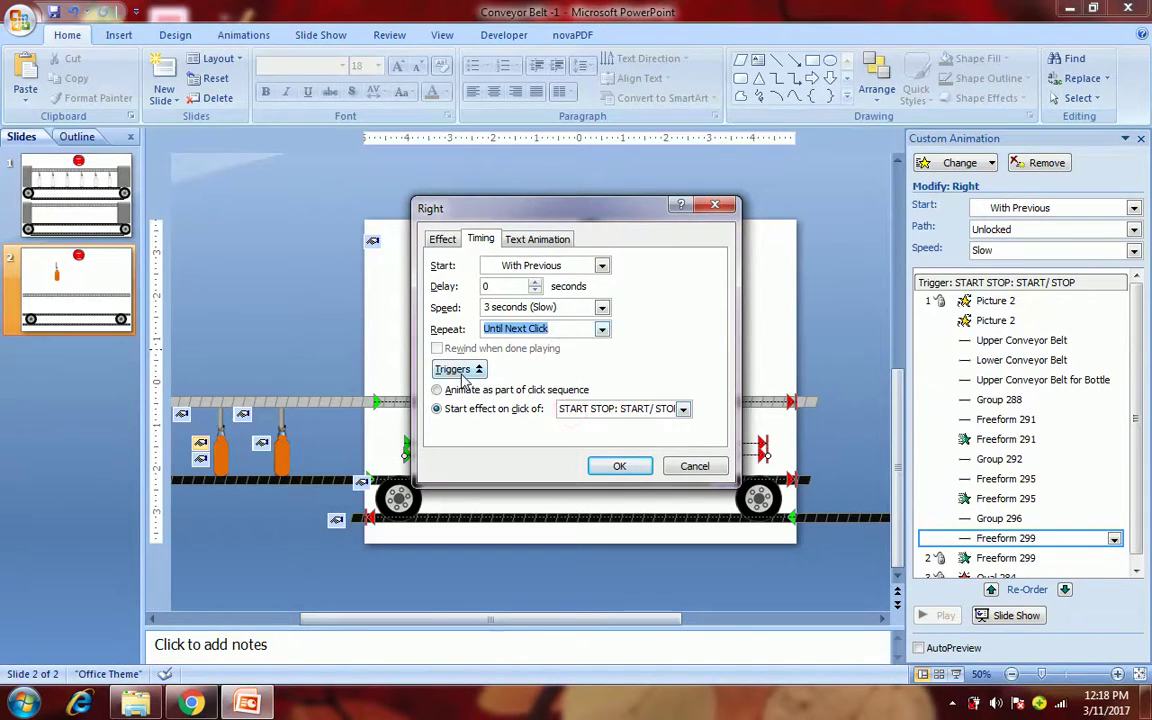
pyautogui.click(621, 468)
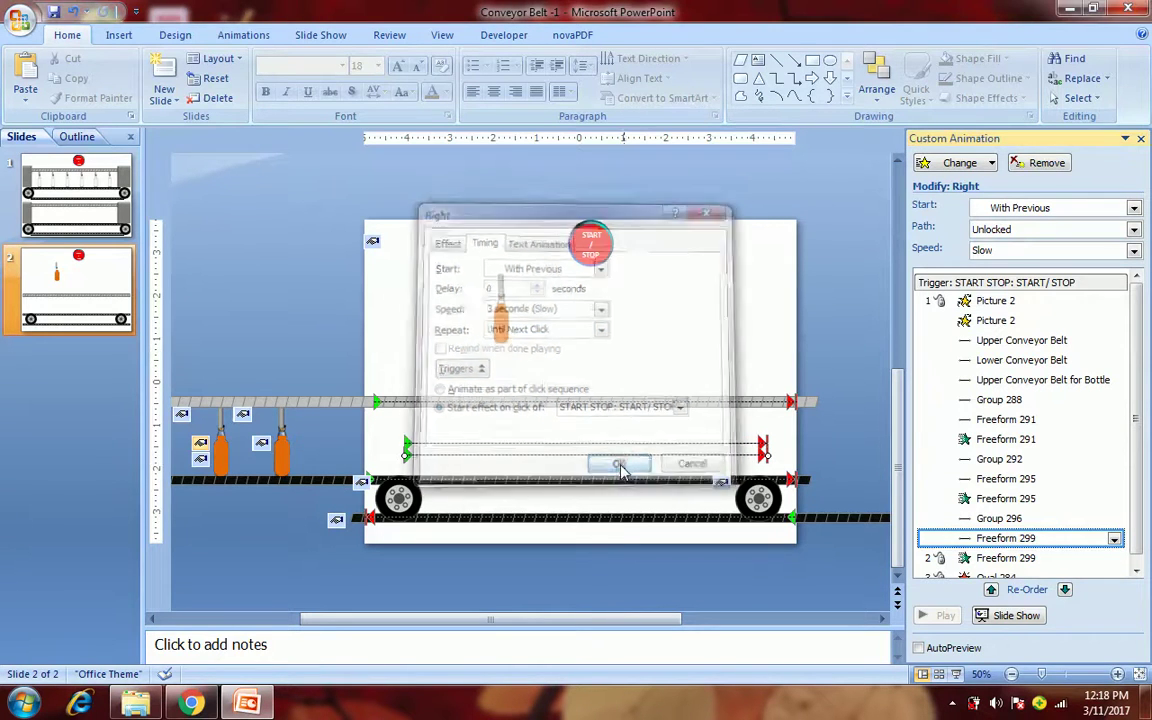
# - Set Freeform 299's Wipe to start With Previous and repeat Until Next Click
pyautogui.click(1000, 560)
pyautogui.doubleClick(1000, 560)
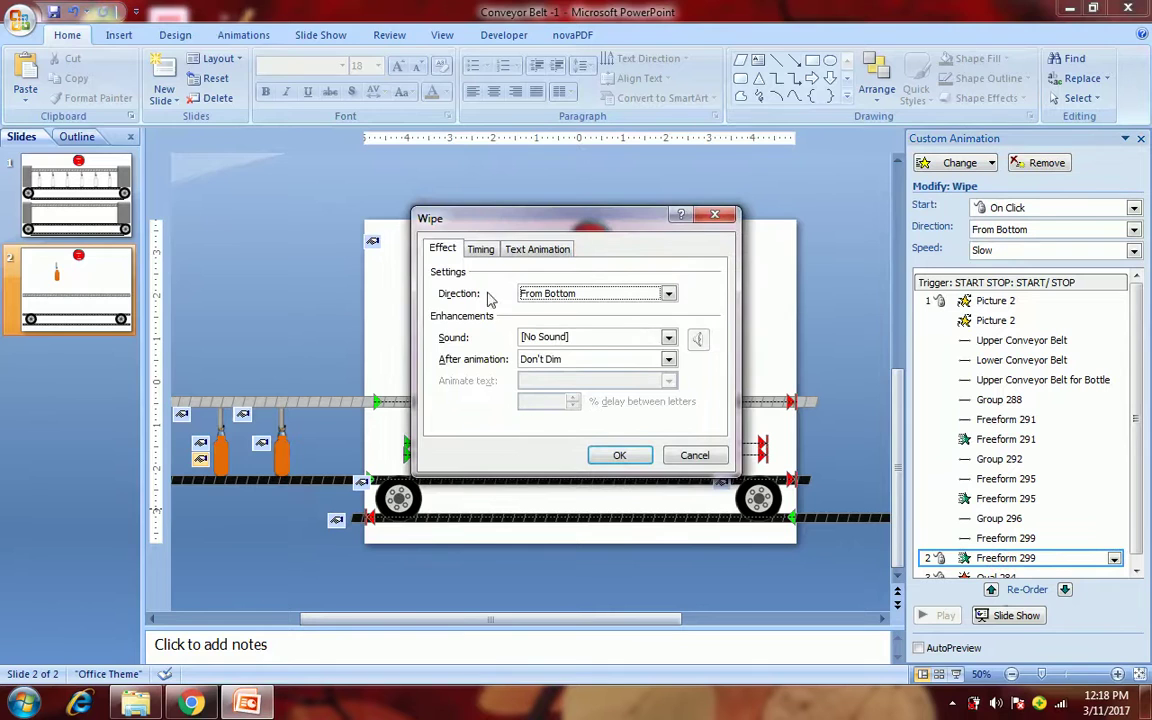
pyautogui.click(480, 250)
pyautogui.click(518, 275)
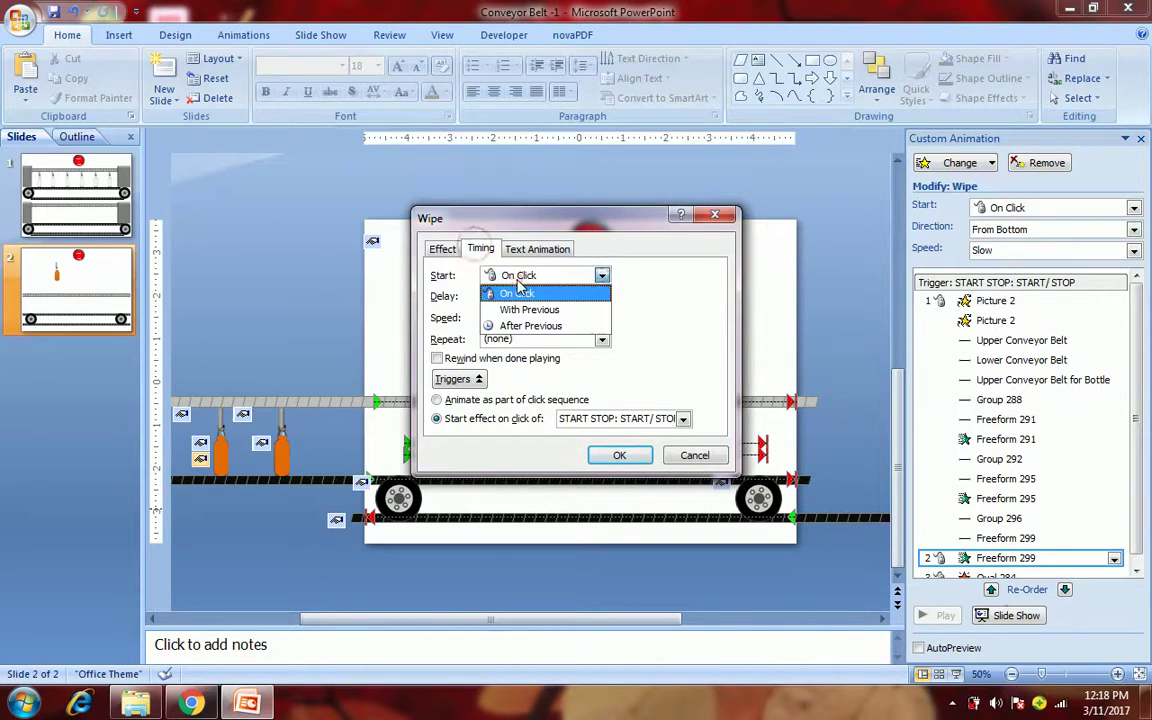
pyautogui.click(520, 311)
pyautogui.click(601, 339)
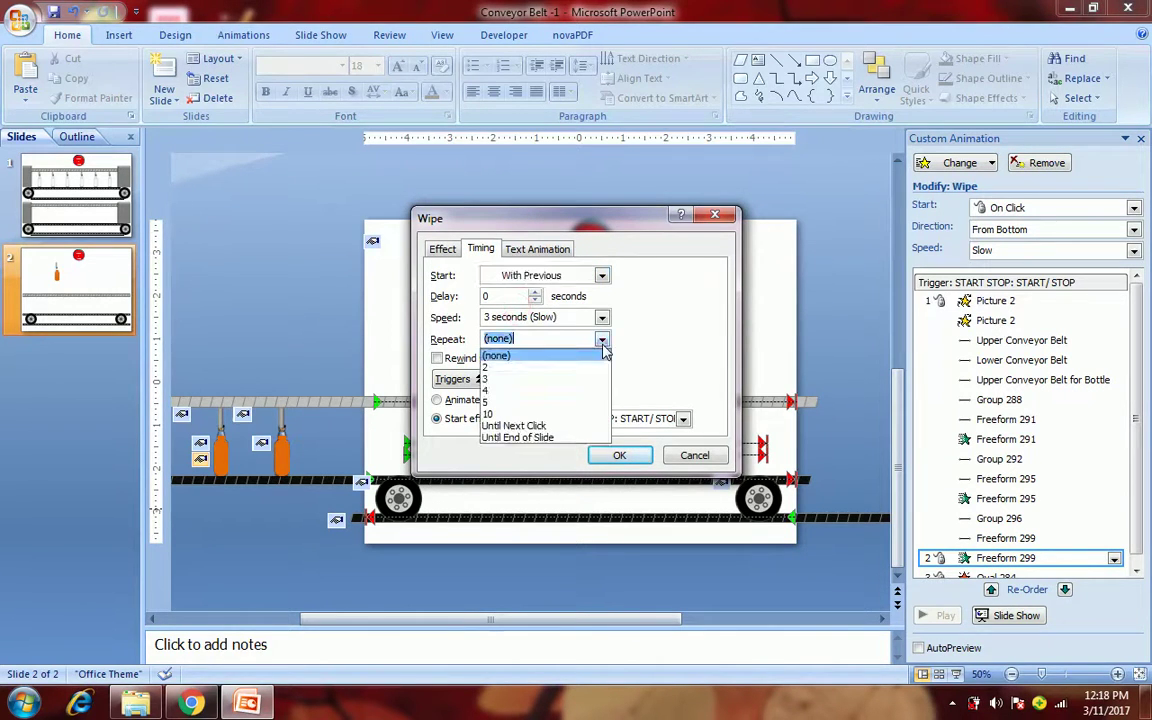
pyautogui.click(558, 426)
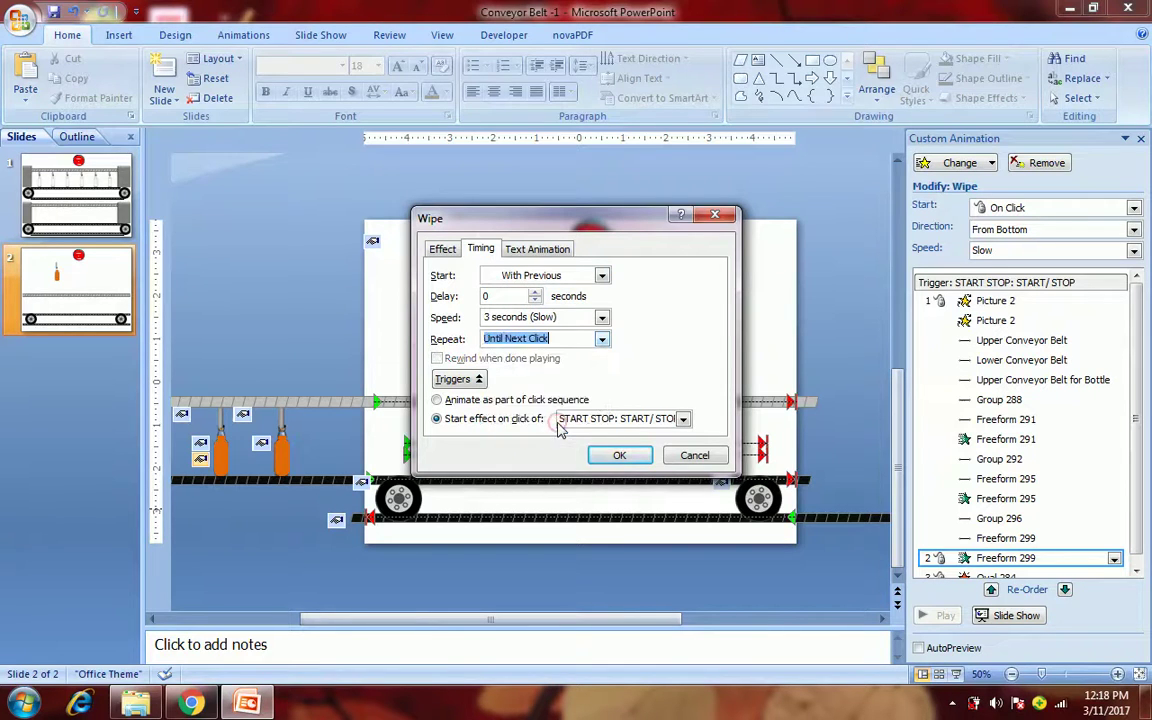
pyautogui.click(619, 455)
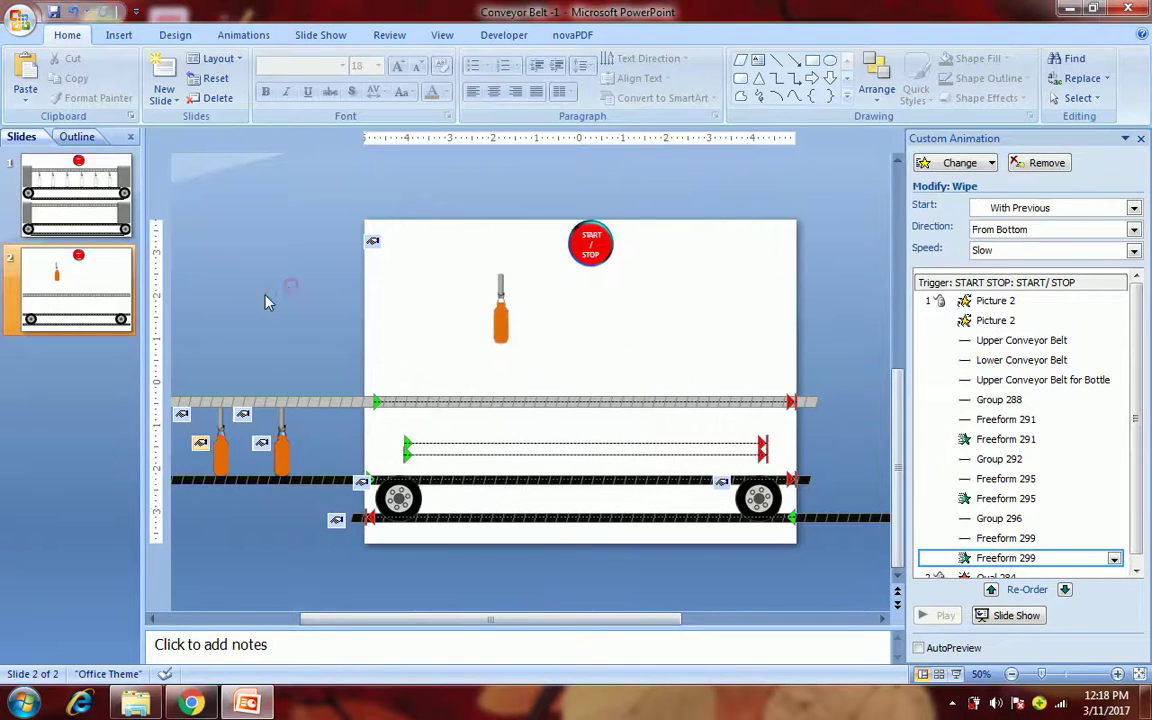
# - Give Group 296's move-right effect a 1-second delay
pyautogui.moveTo(185, 360); pyautogui.dragTo(254, 516)
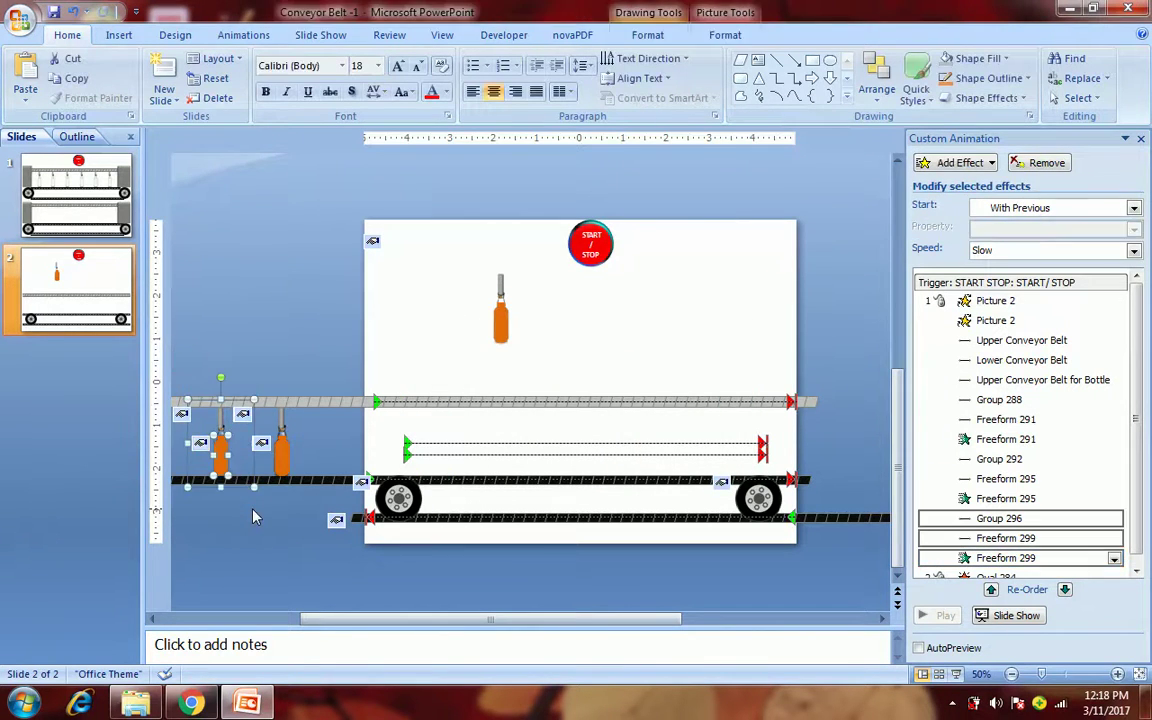
pyautogui.click(363, 355)
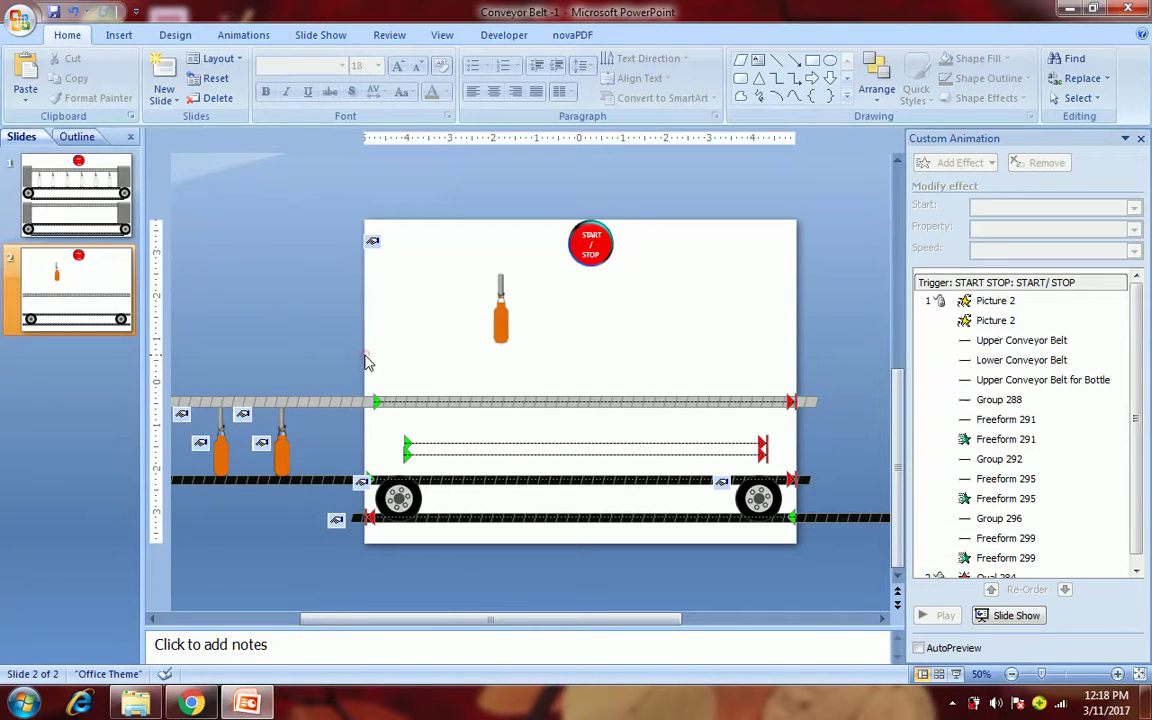
pyautogui.doubleClick(990, 518)
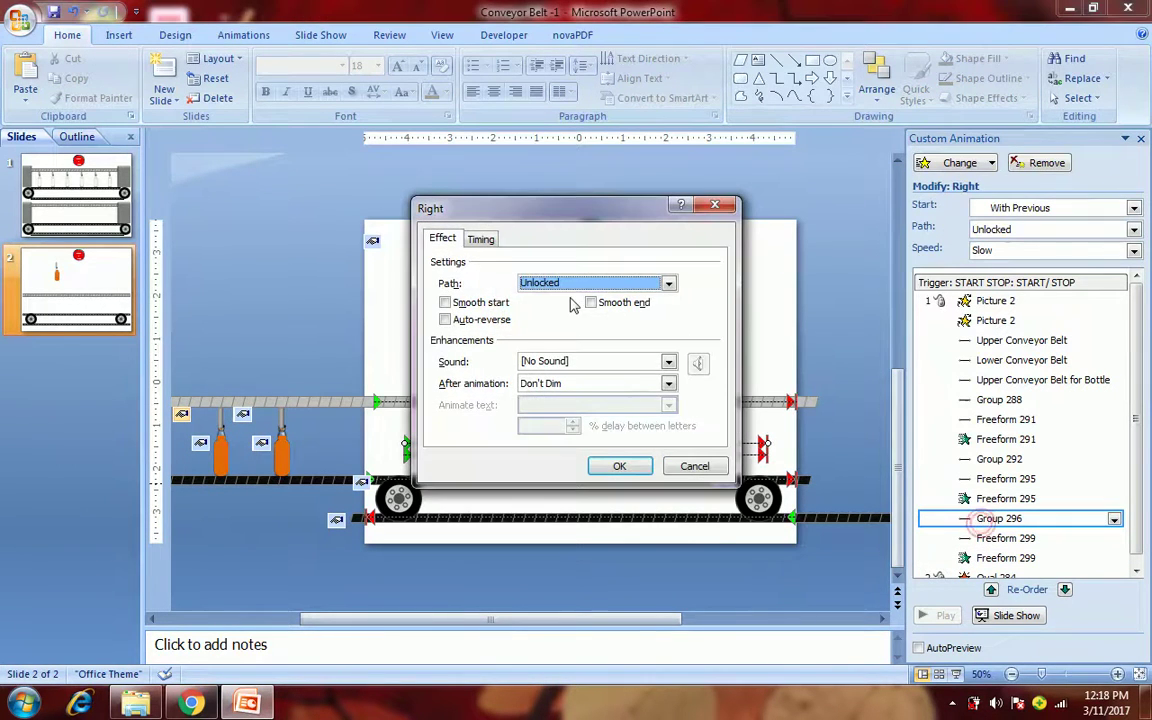
pyautogui.click(482, 239)
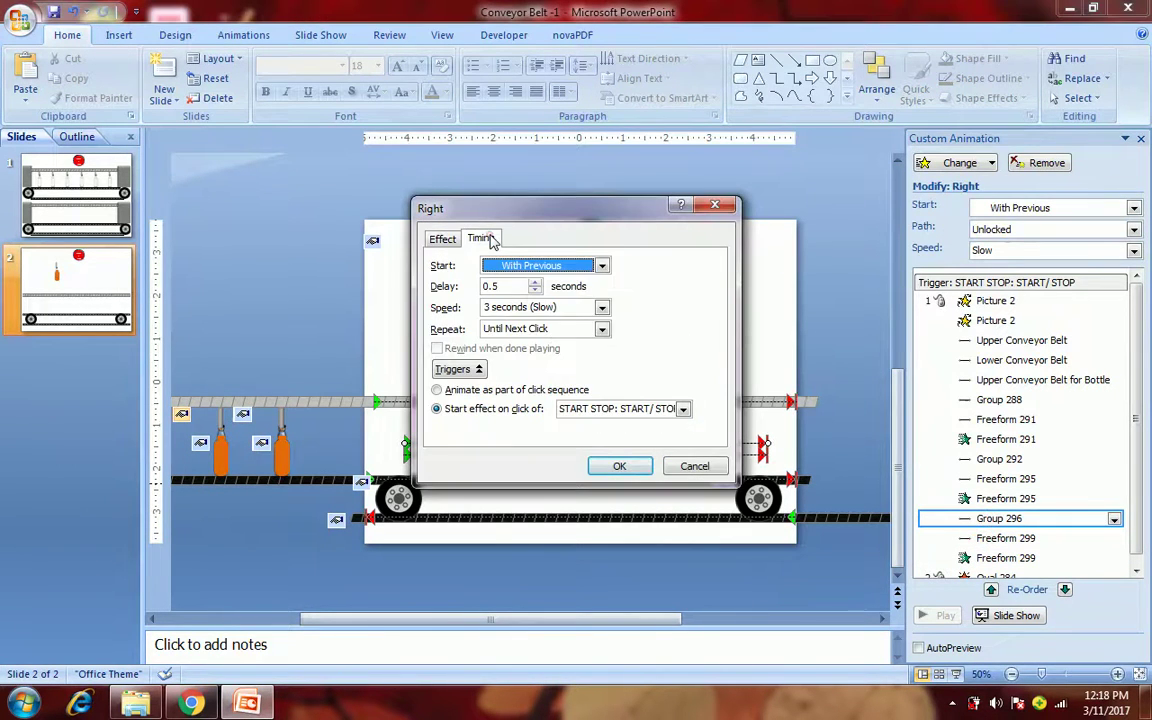
pyautogui.click(536, 283)
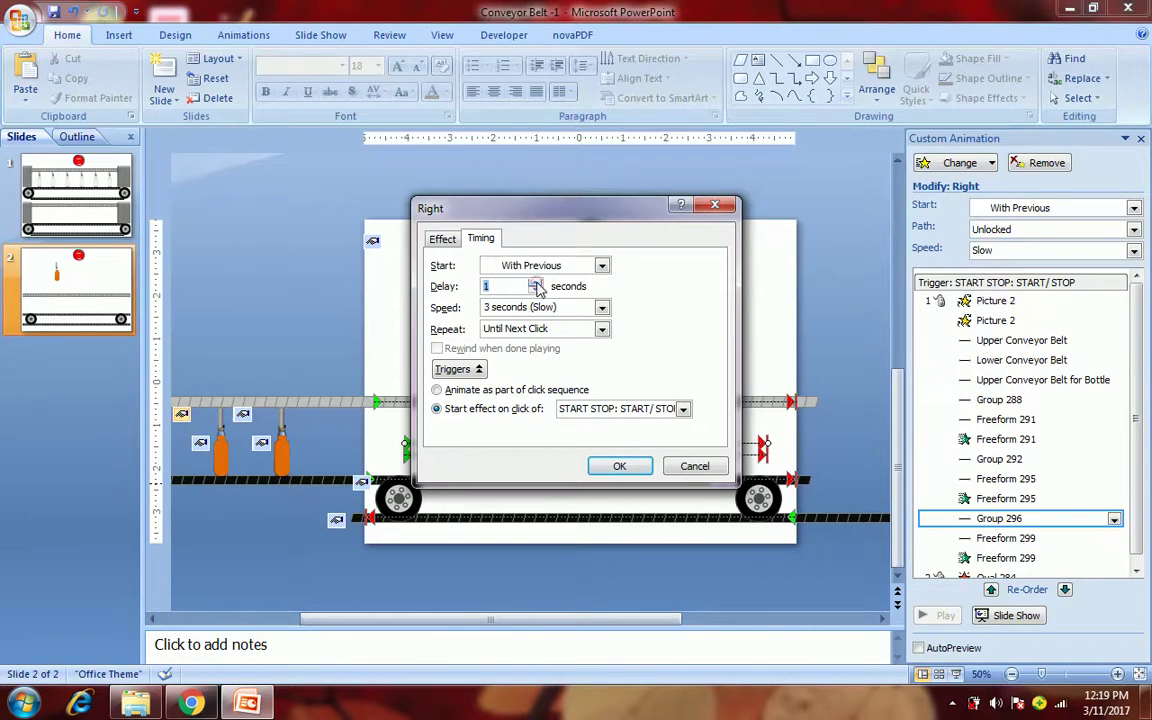
pyautogui.click(620, 466)
# - Give Freeform 299's move-right effect a 0.5-second delay
pyautogui.doubleClick(985, 538)
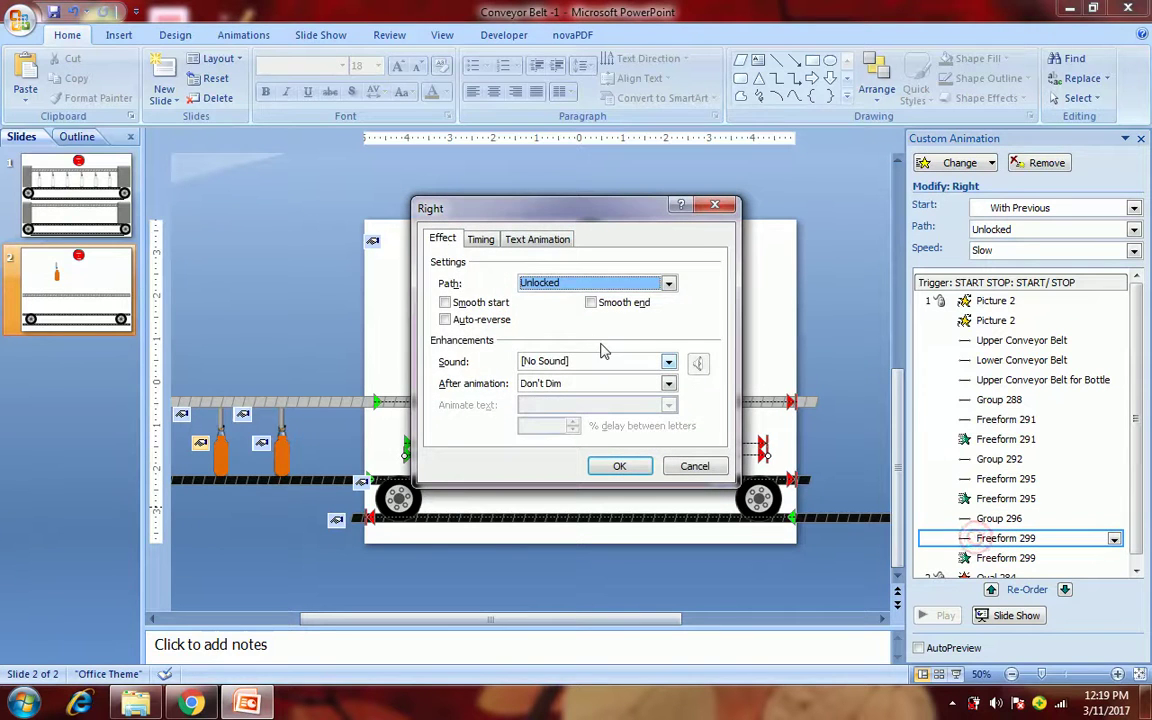
pyautogui.click(480, 239)
pyautogui.click(536, 284)
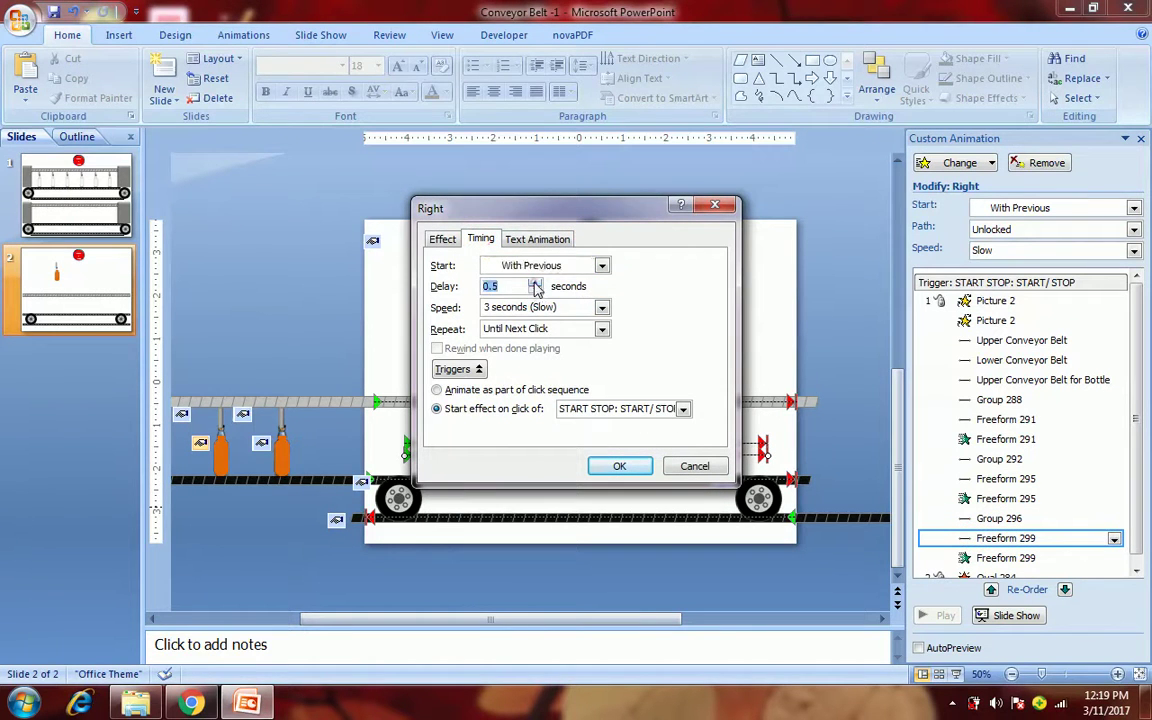
pyautogui.click(620, 466)
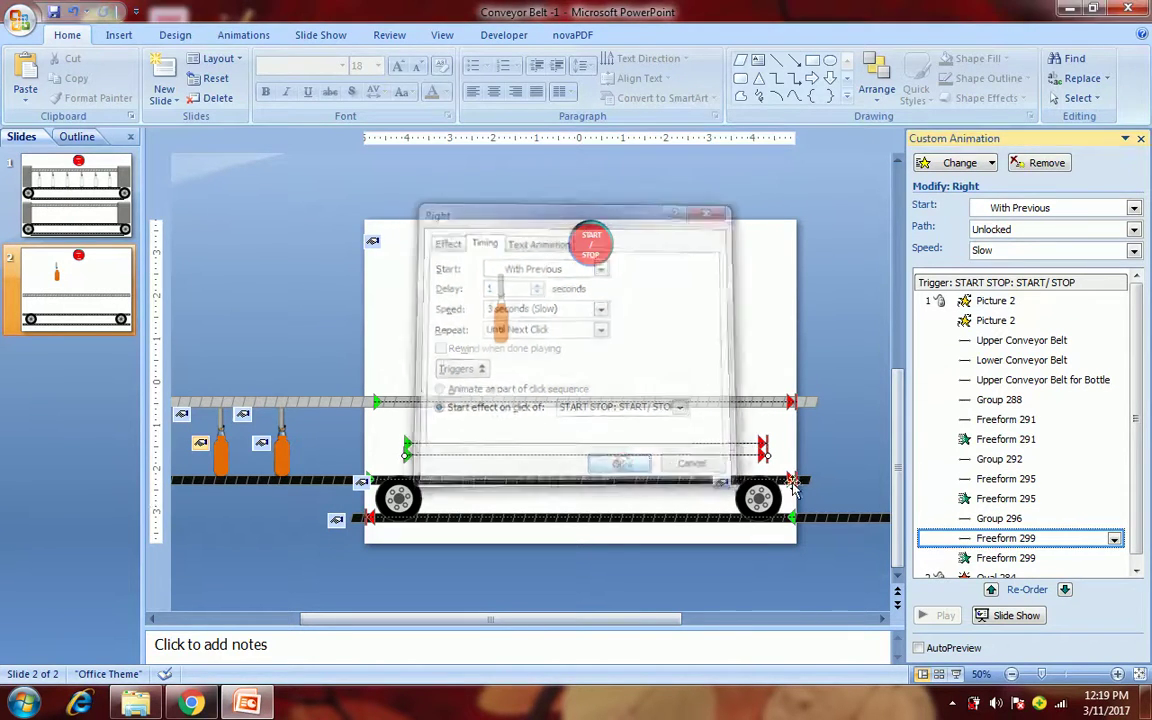
# - Give Freeform 299's Wipe a 1-second delay, then select the left bottle group
pyautogui.doubleClick(985, 557)
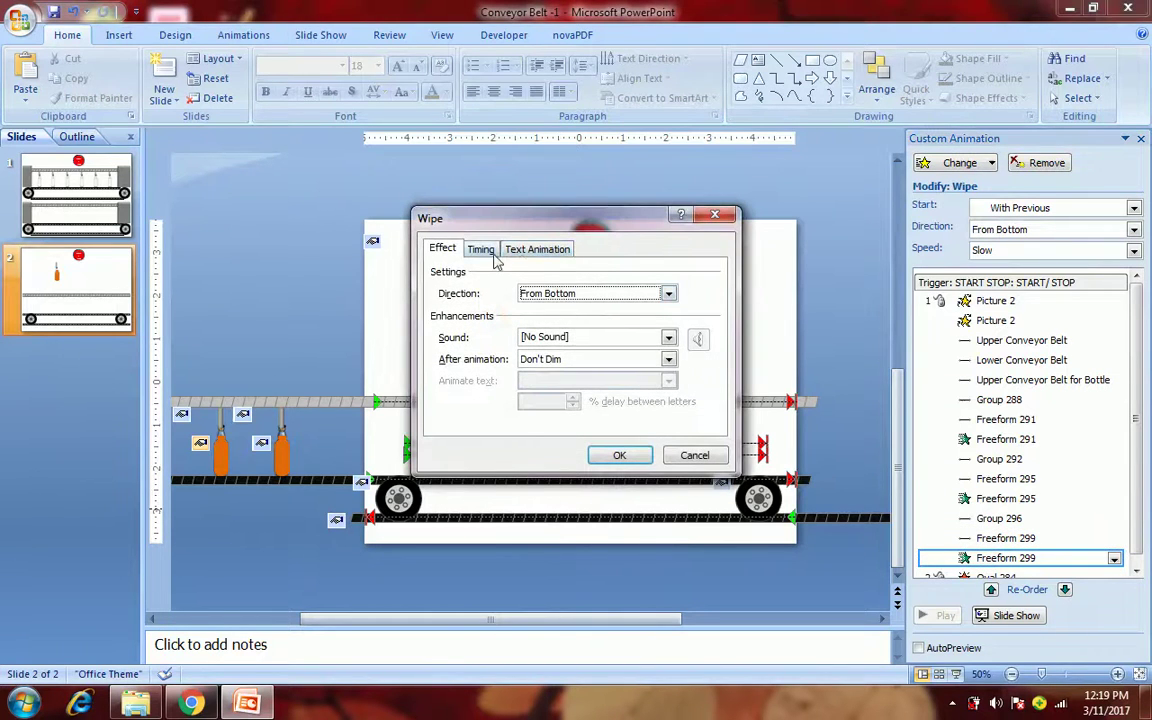
pyautogui.click(482, 250)
pyautogui.doubleClick(535, 292)
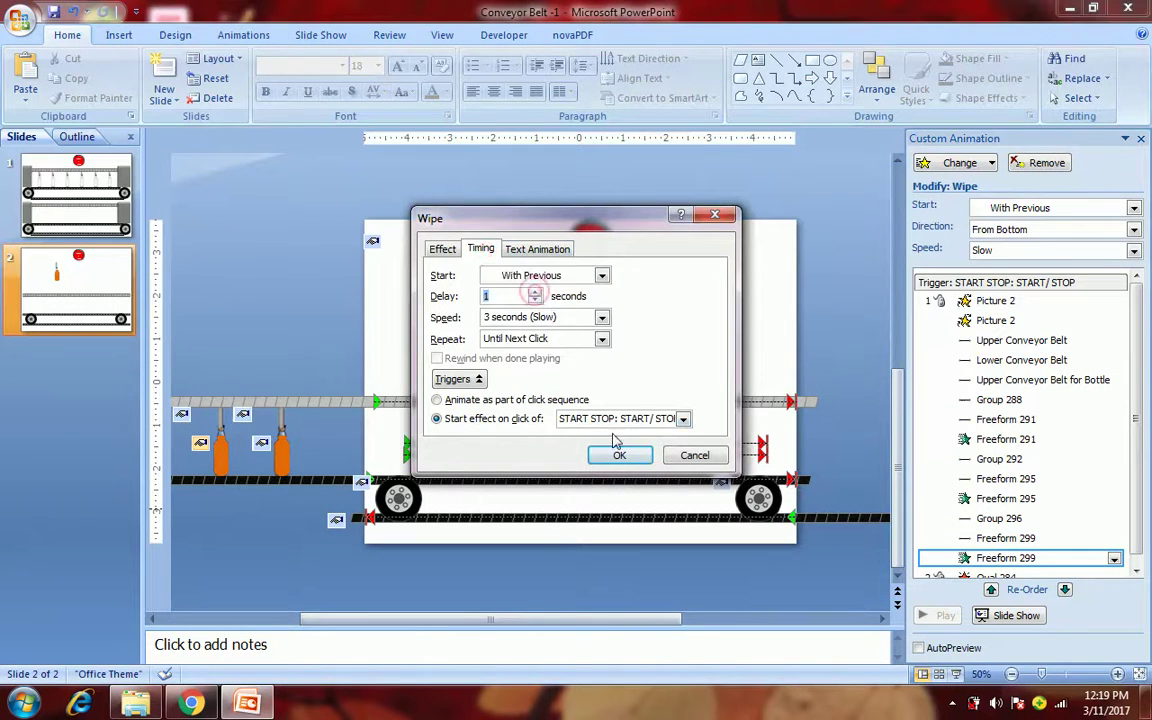
pyautogui.click(619, 455)
pyautogui.click(313, 313)
pyautogui.moveTo(180, 330)
pyautogui.mouseDown()
pyautogui.moveTo(245, 400)
pyautogui.moveTo(257, 532)
pyautogui.mouseUp()
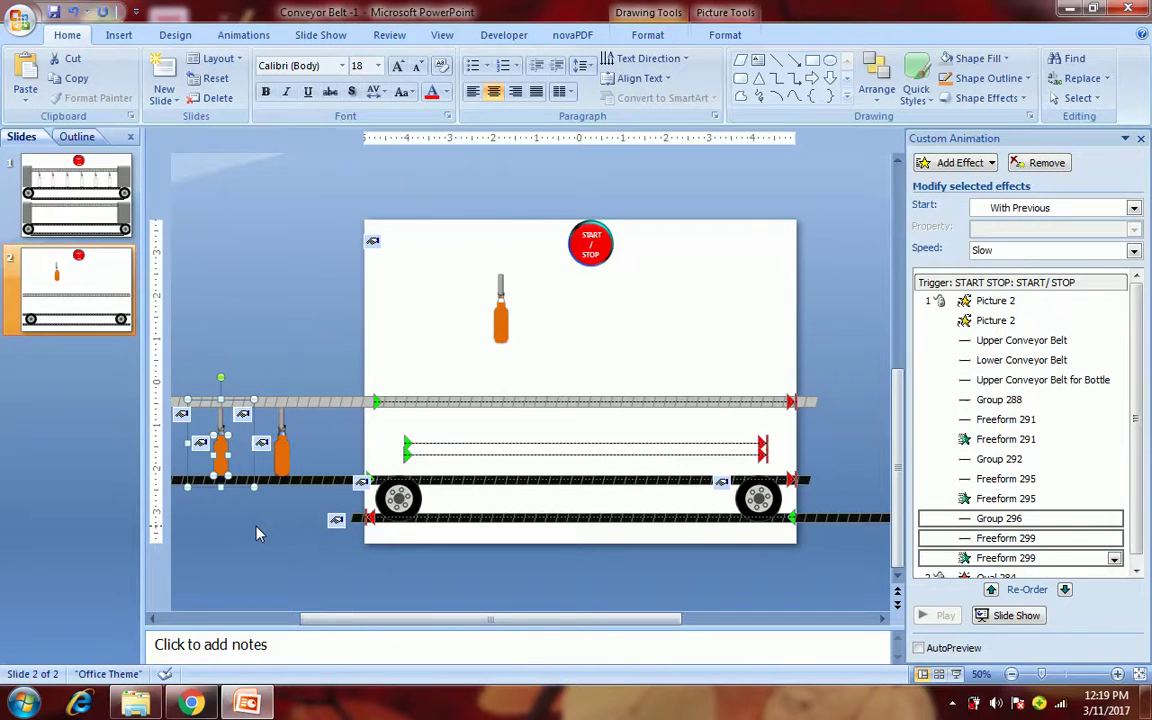
# - Duplicate the bottle group with its animations and nudge the copy left along the belt
pyautogui.click(271, 274)
pyautogui.hotkey('ctrl', 'z')
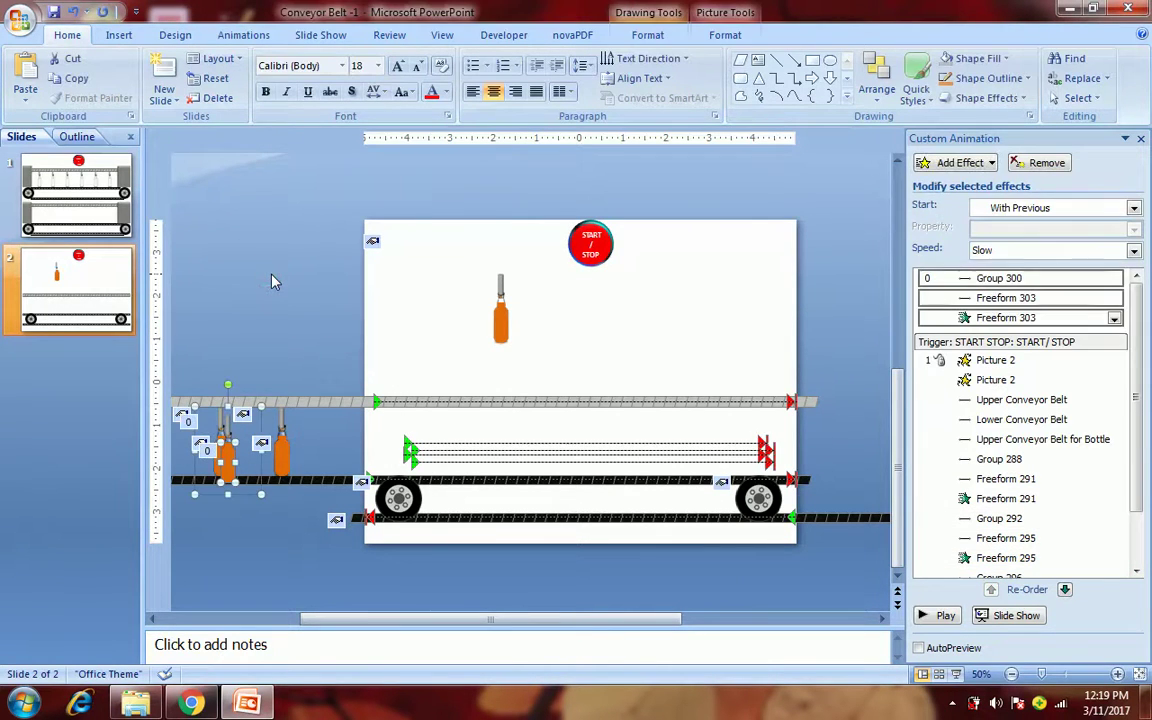
pyautogui.hotkey('ctrl', 'z')
pyautogui.hotkey('ctrl', 'z')
pyautogui.hotkey('ctrl', 'z')
pyautogui.hotkey('ctrl', 'z')
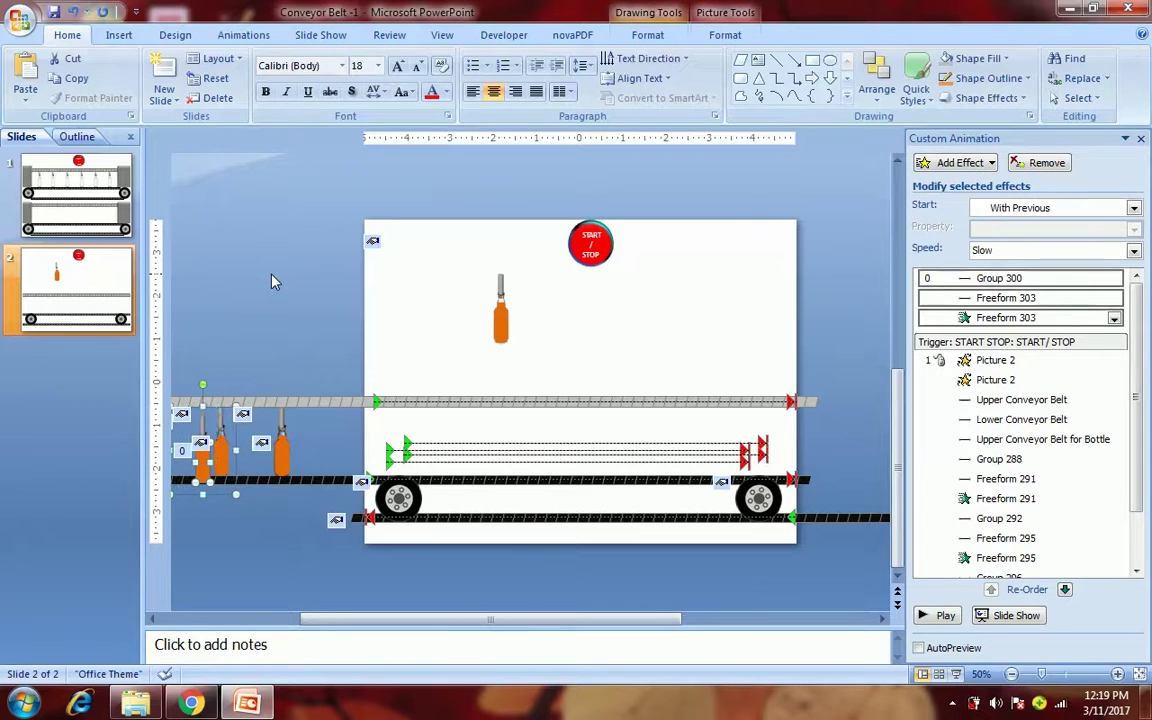
pyautogui.hotkey('ctrl', 'z')
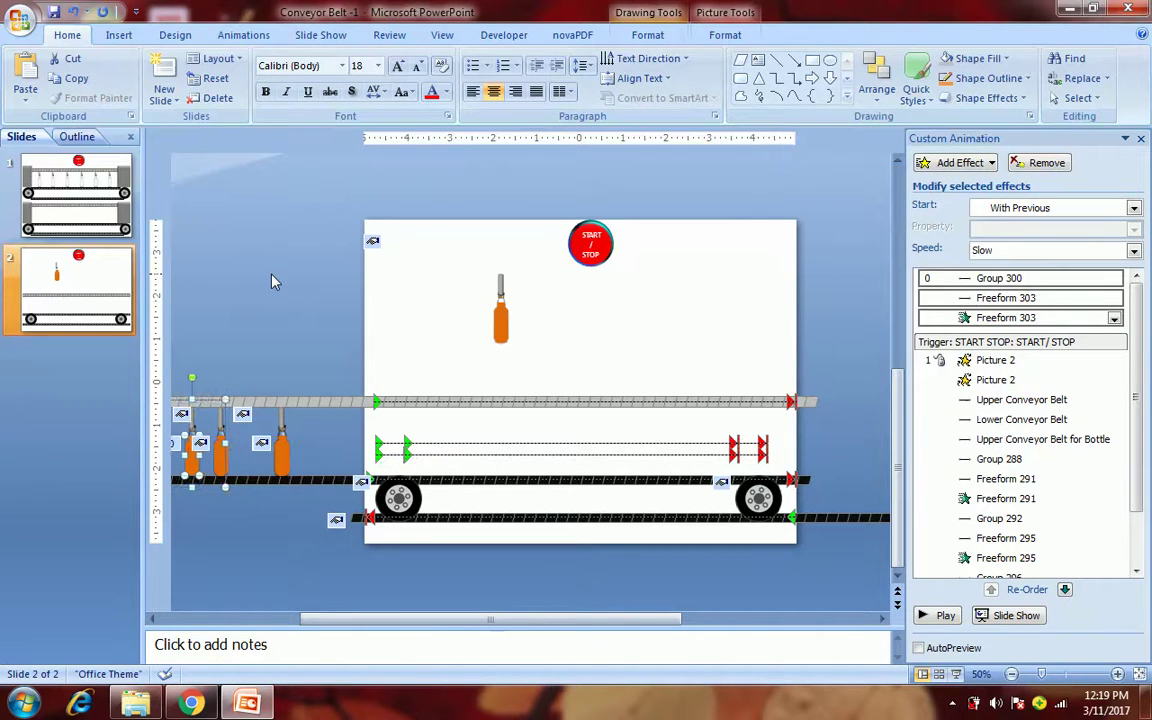
# - Nudge Group 300's motion path into line with the original bottle path
pyautogui.click(338, 336)
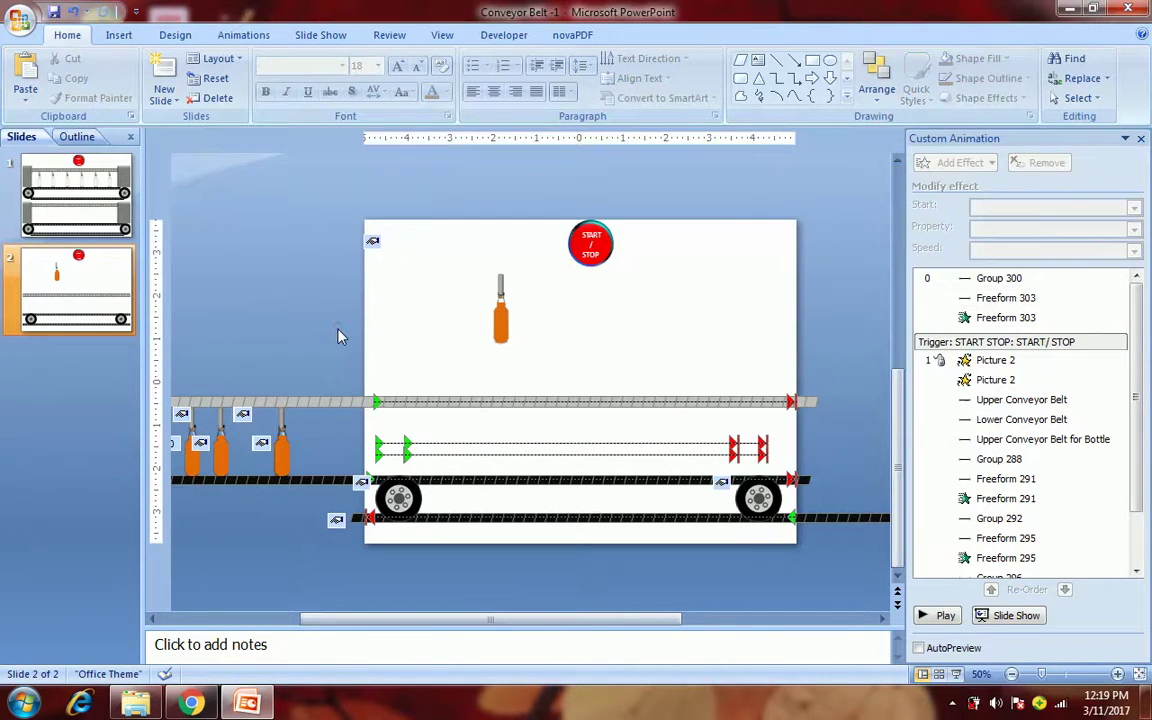
pyautogui.click(392, 458)
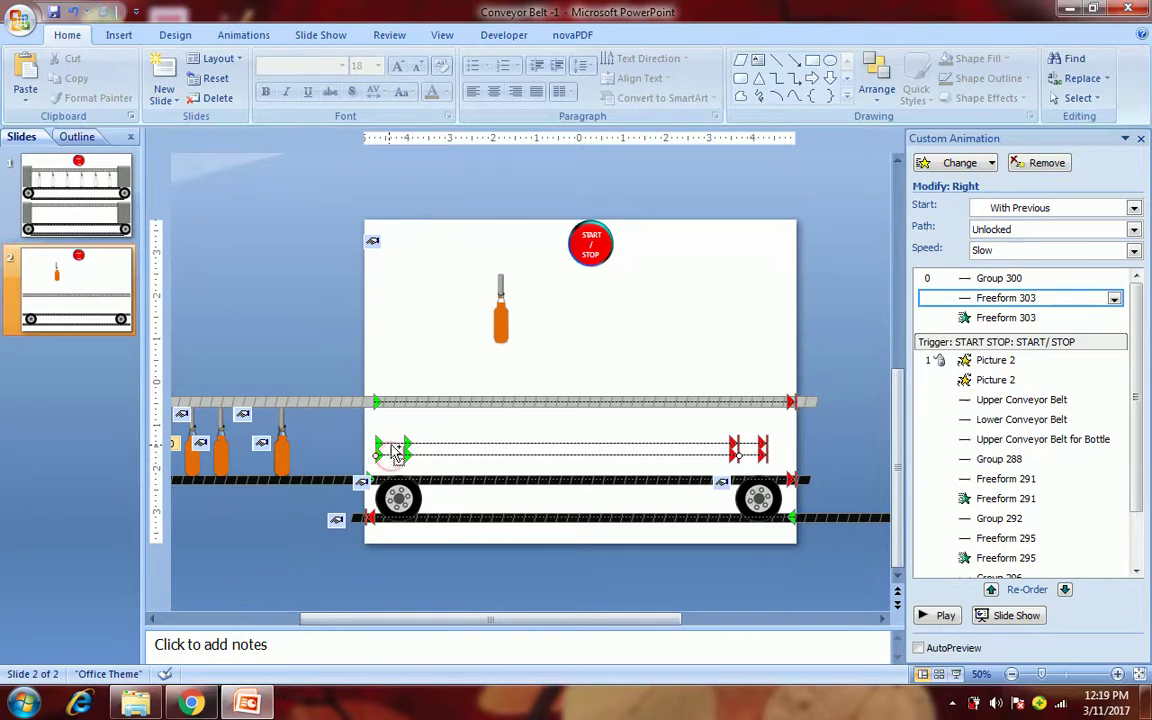
pyautogui.click(395, 452)
pyautogui.press('Right')
pyautogui.press('Right')
pyautogui.press('Right')
pyautogui.press('Right')
pyautogui.press('Right')
pyautogui.press('Right')
pyautogui.press('Right')
pyautogui.press('Right')
pyautogui.press('Right')
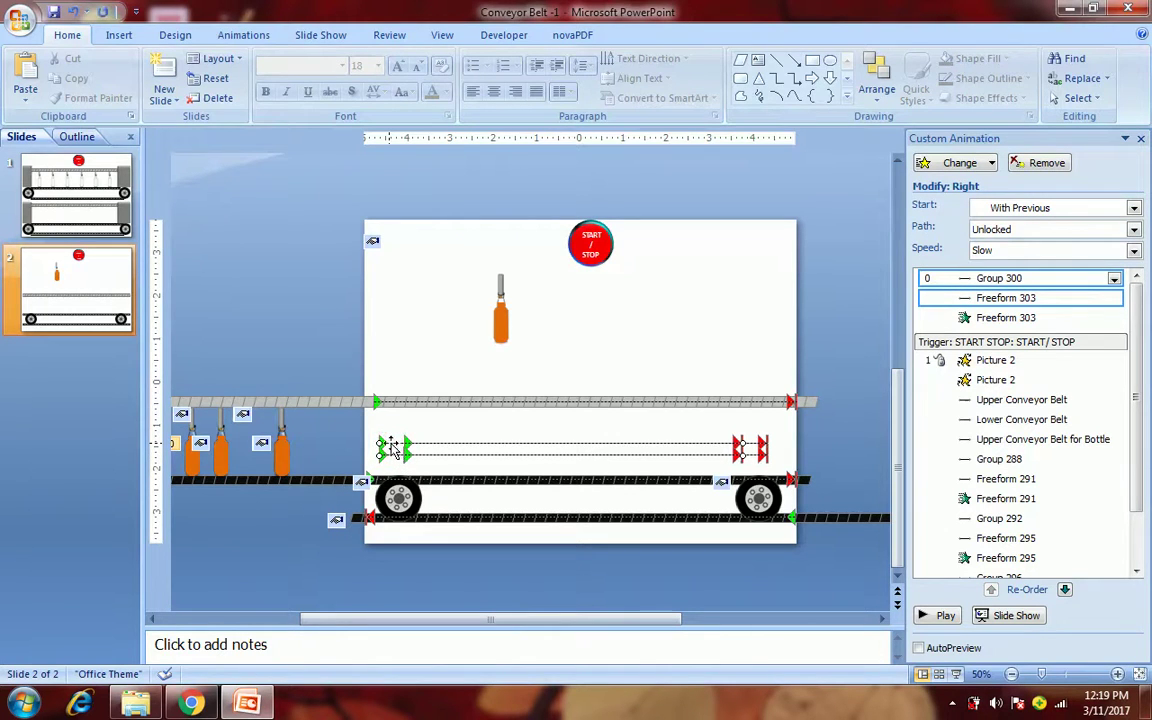
pyautogui.press('Left')
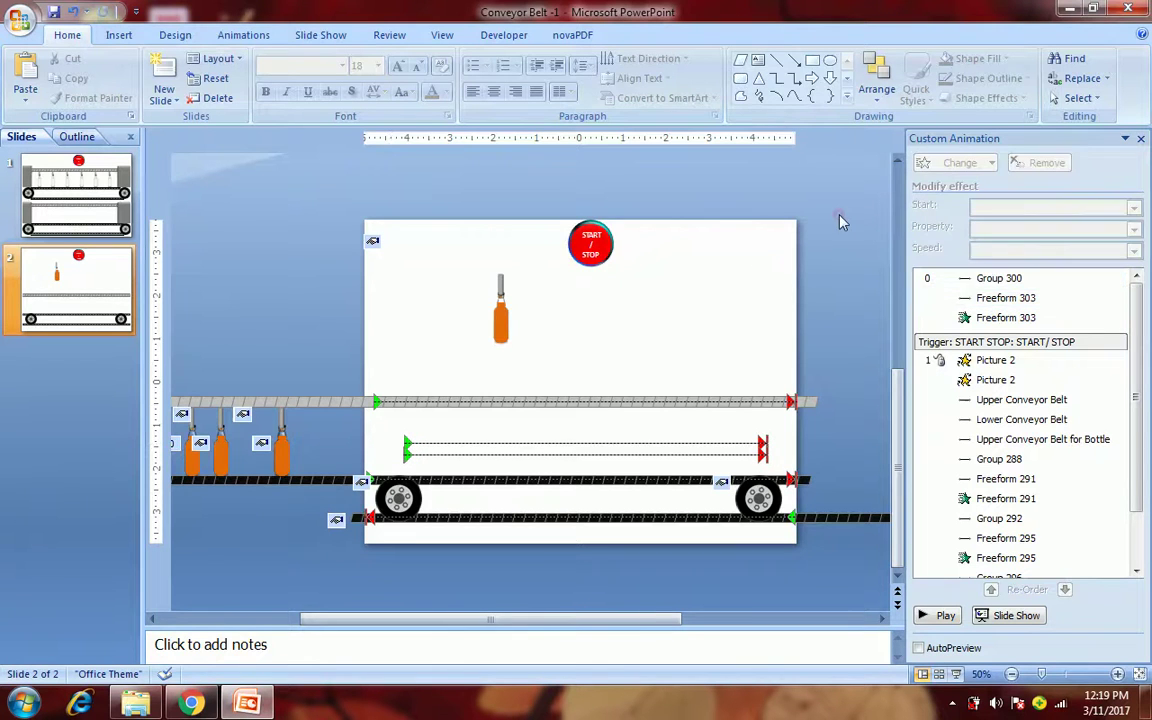
pyautogui.click(1000, 283)
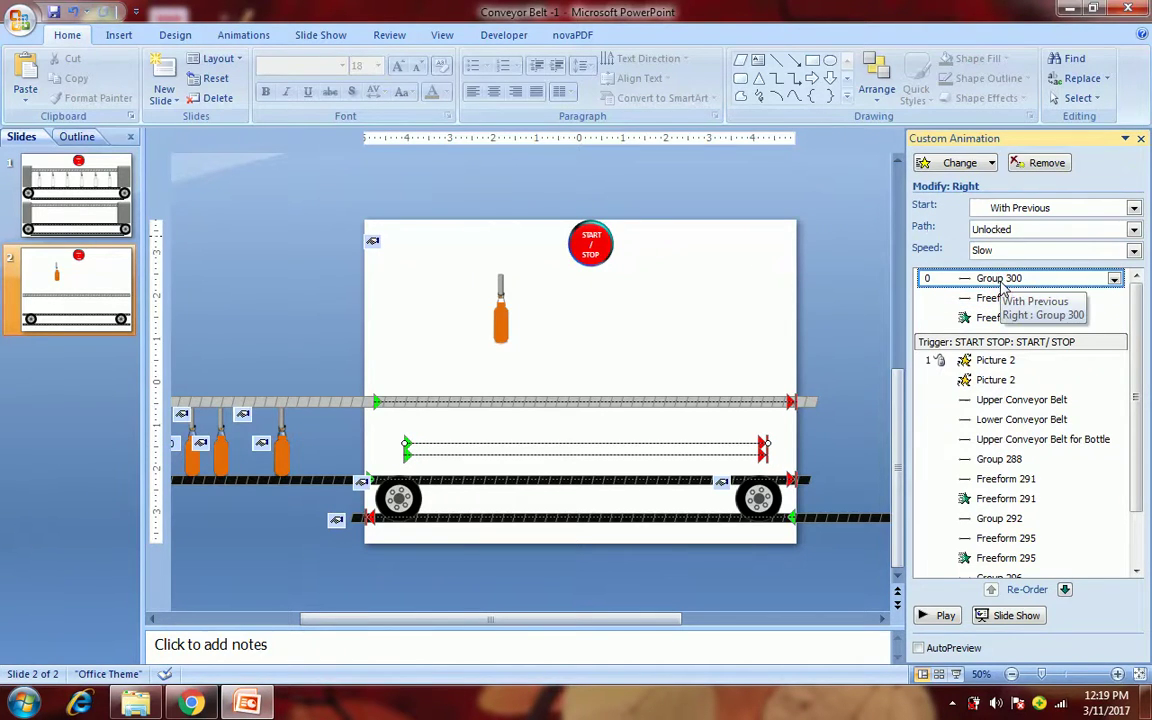
# - Select the three Freeform 303 and Group 300 bottle effects in the animation list
pyautogui.click(990, 298)
pyautogui.moveTo(997, 319); pyautogui.dragTo(993, 279)
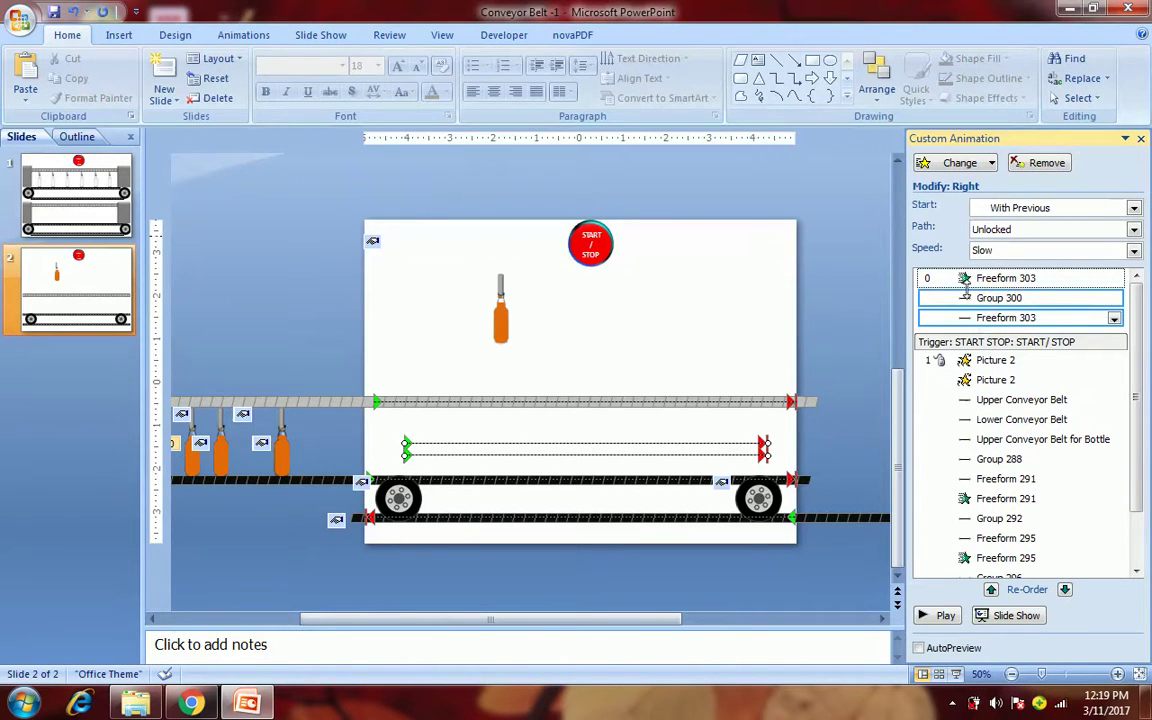
pyautogui.keyDown('ctrl'); pyautogui.click(966, 280); pyautogui.keyUp('ctrl')
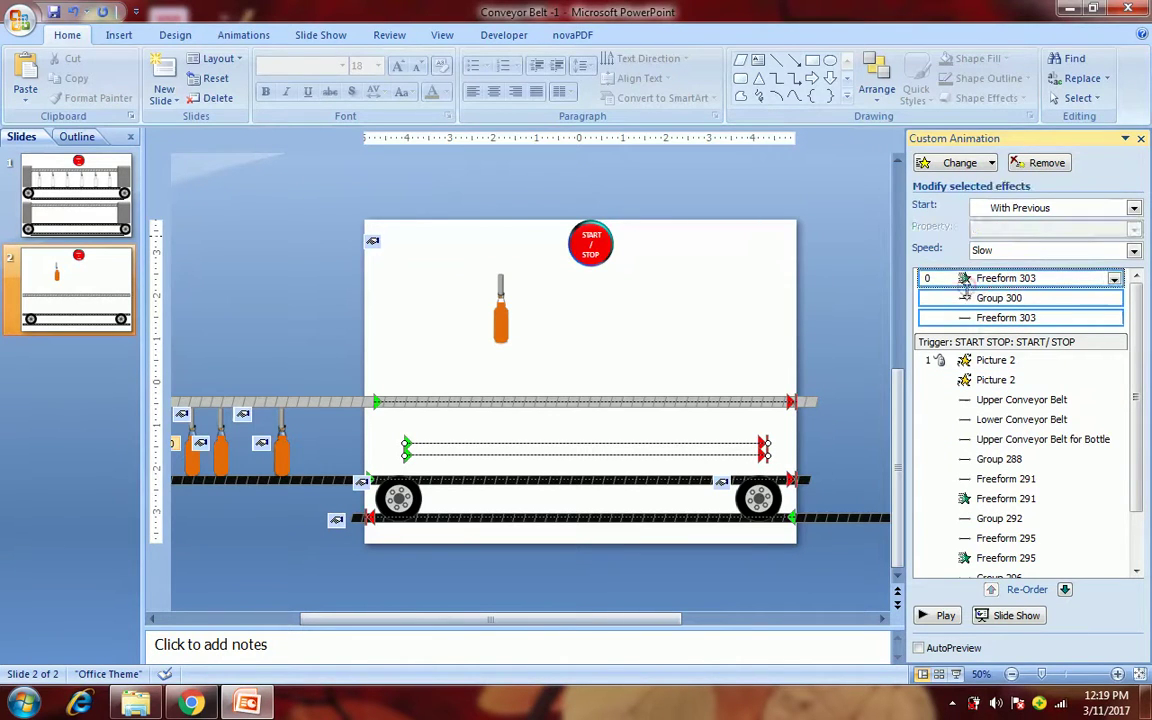
# - Re-order them down into the START/STOP trigger after Freeform 299, then open the Freeform 303 Wipe options
pyautogui.click(1065, 590)
pyautogui.click(1065, 590)
pyautogui.click(1065, 590)
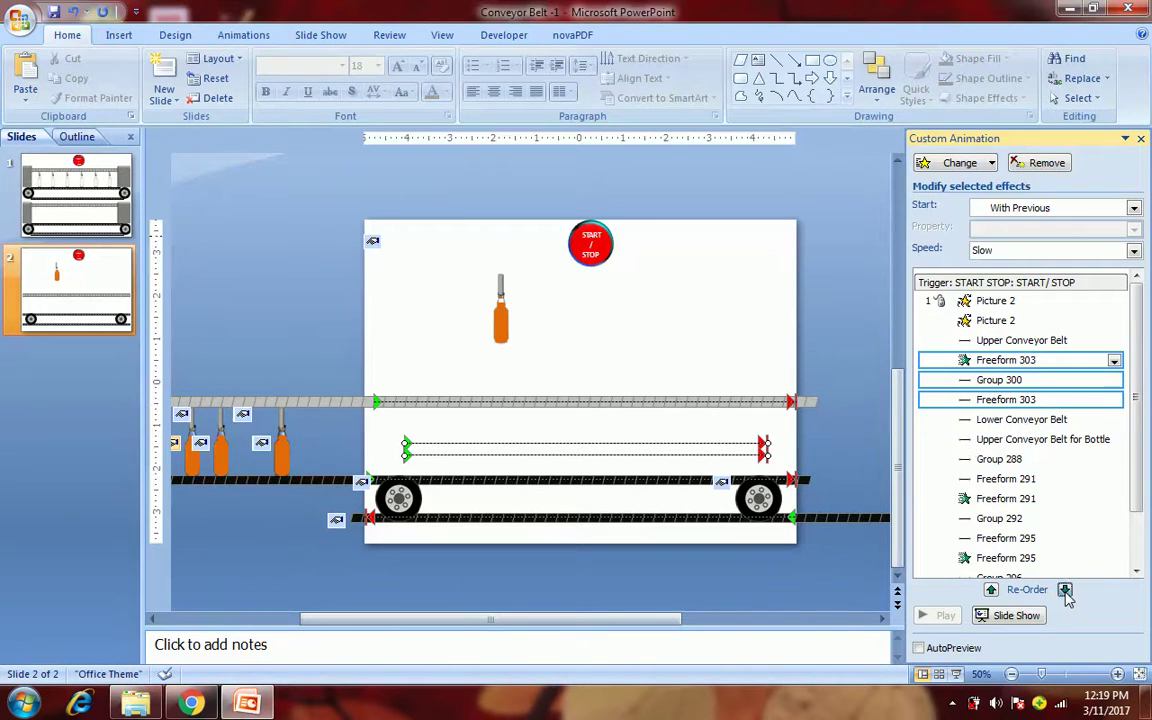
pyautogui.click(1065, 590)
pyautogui.click(1065, 590)
pyautogui.click(1065, 590)
pyautogui.click(1065, 590)
pyautogui.click(1065, 590)
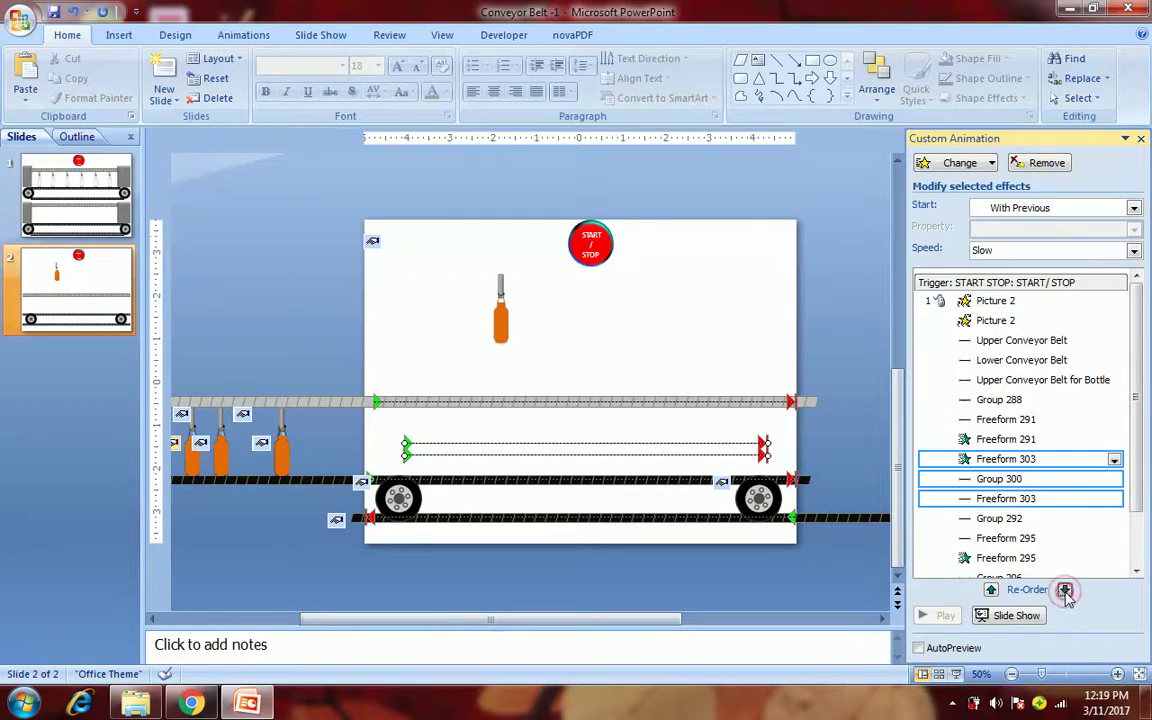
pyautogui.click(1065, 590)
pyautogui.click(1065, 590)
pyautogui.click(1065, 590)
pyautogui.click(1065, 590)
pyautogui.click(1065, 590)
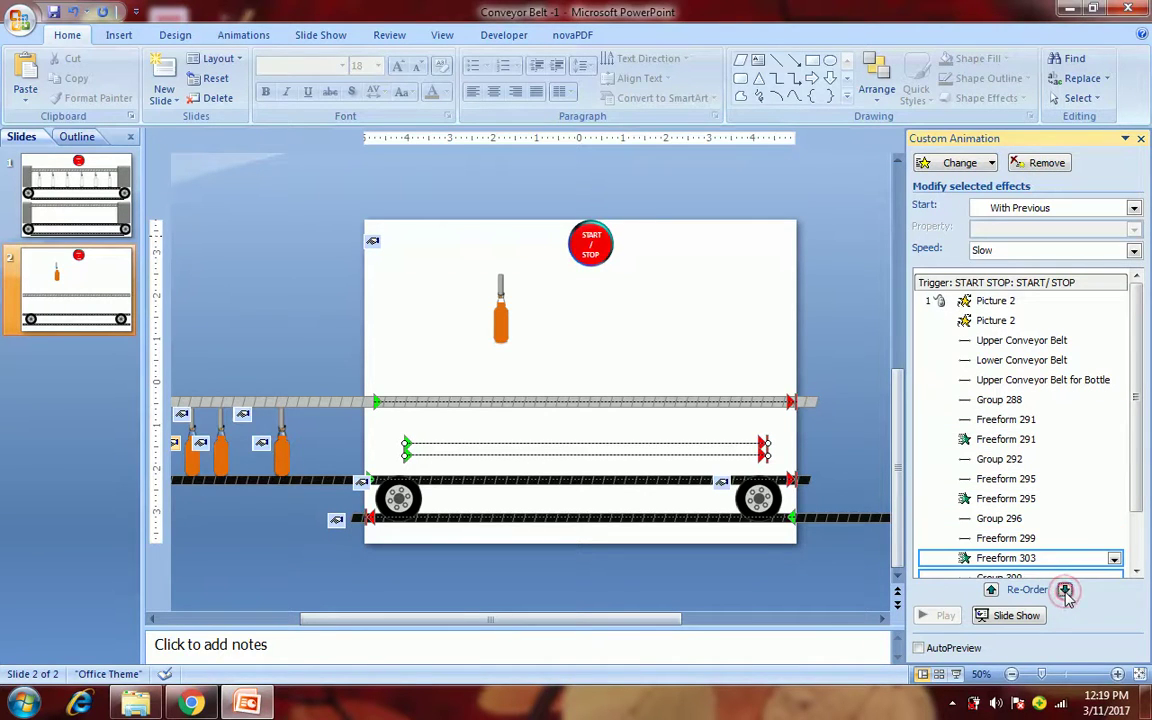
pyautogui.click(1065, 590)
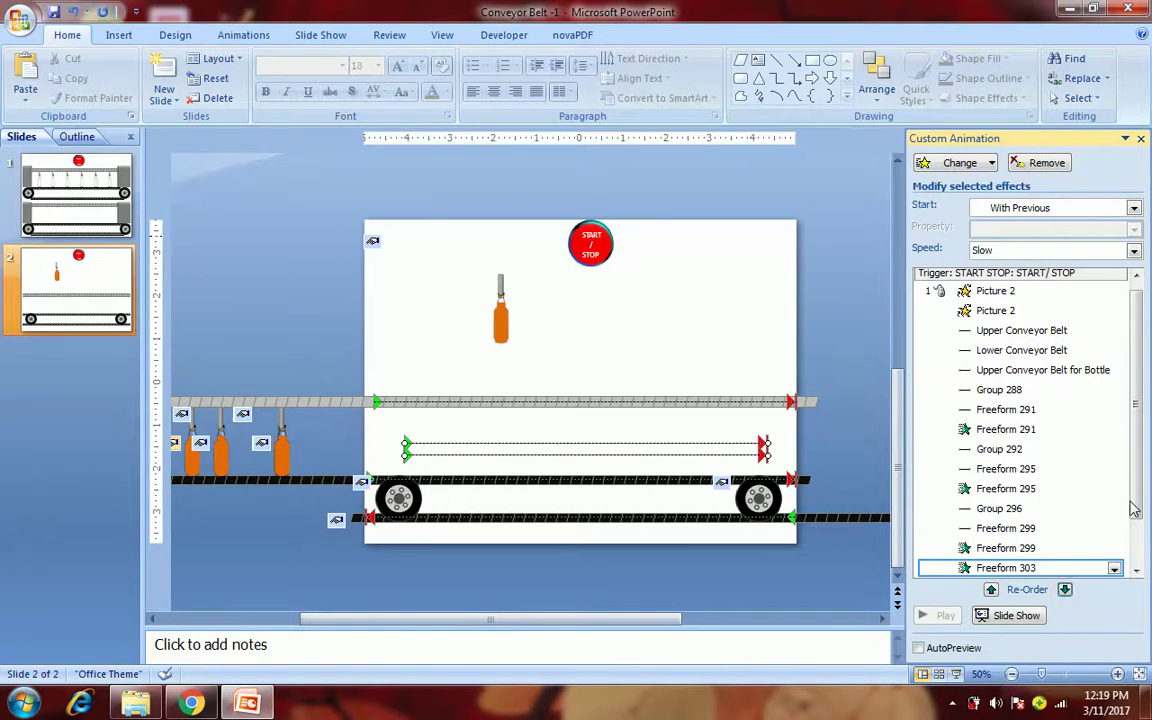
pyautogui.scroll(-1, 1111, 545)
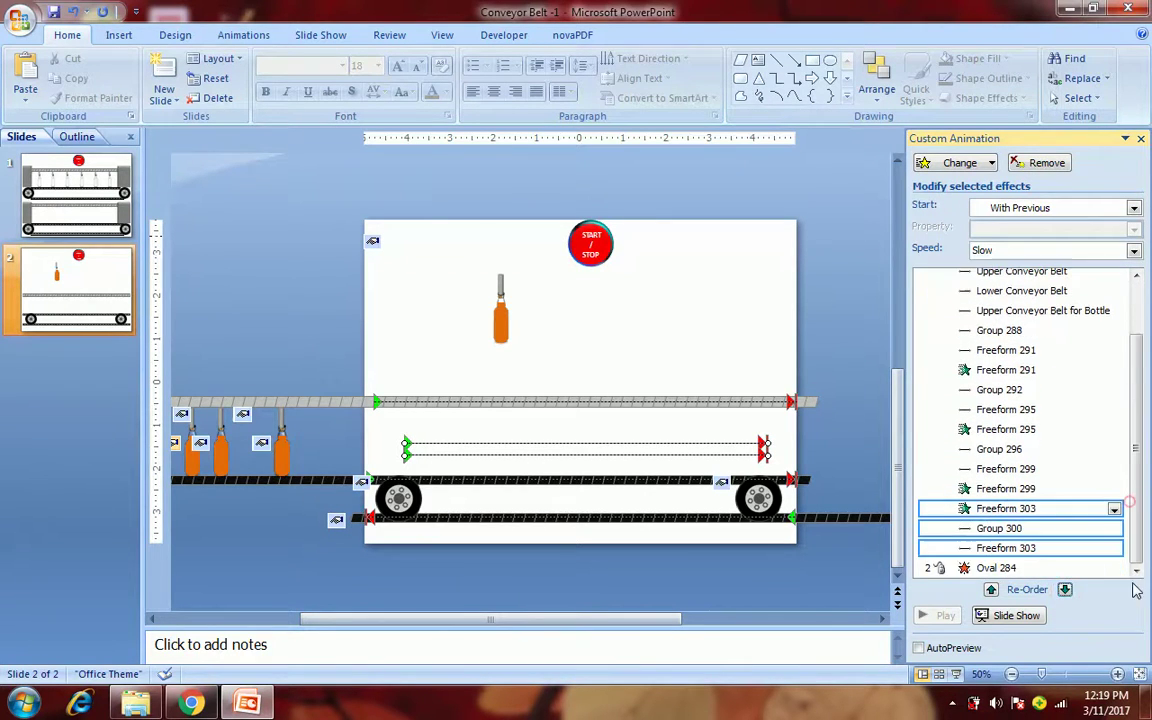
pyautogui.doubleClick(1020, 508)
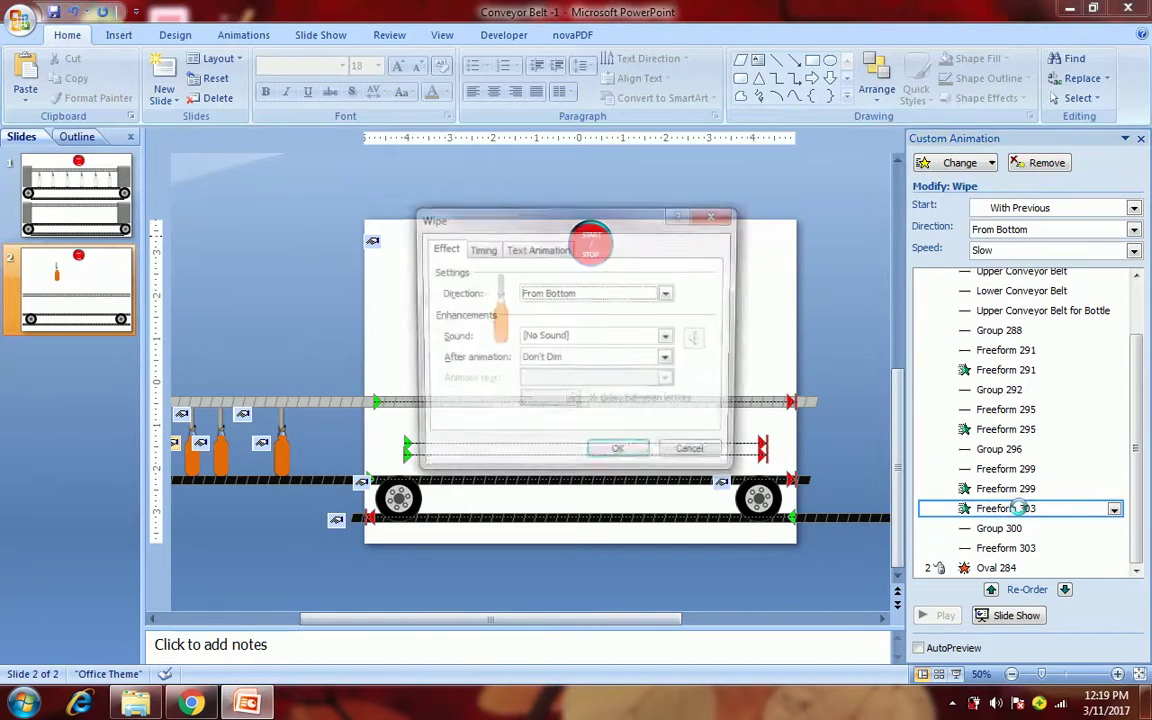
# - Set the Freeform 303 Wipe delay to 1.5 seconds
pyautogui.click(482, 249)
pyautogui.click(535, 292)
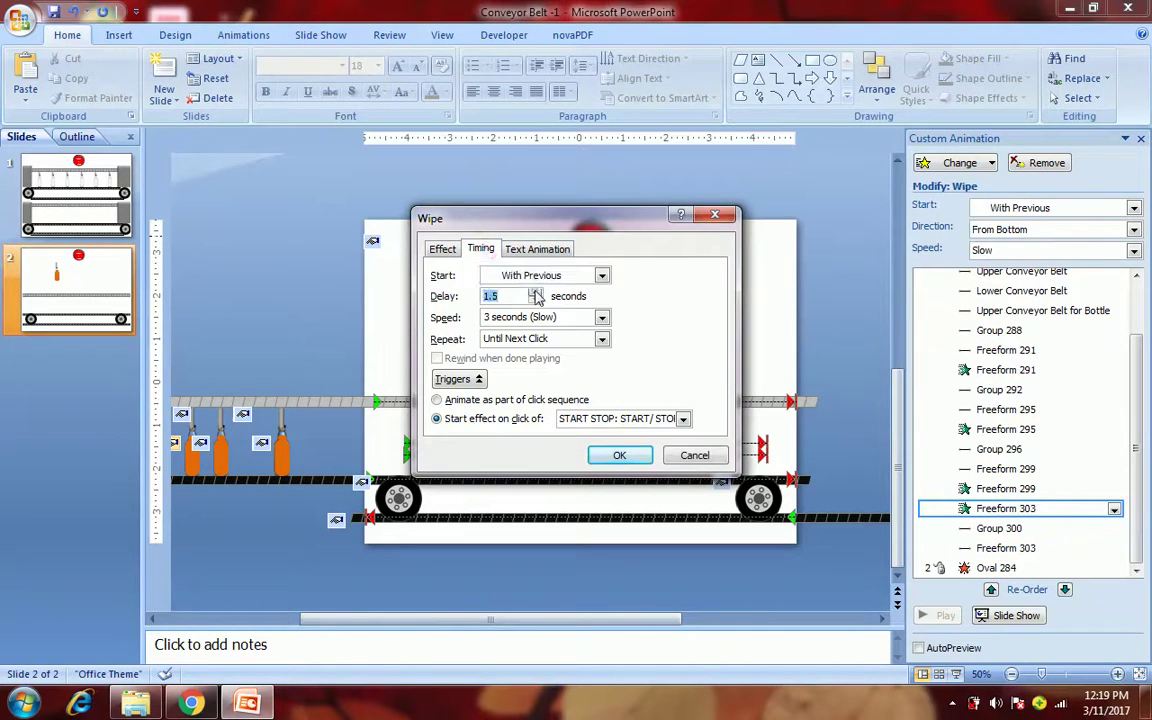
pyautogui.click(606, 453)
# - Give the Group 300 Right motion path a 1.5-second delay
pyautogui.click(962, 527)
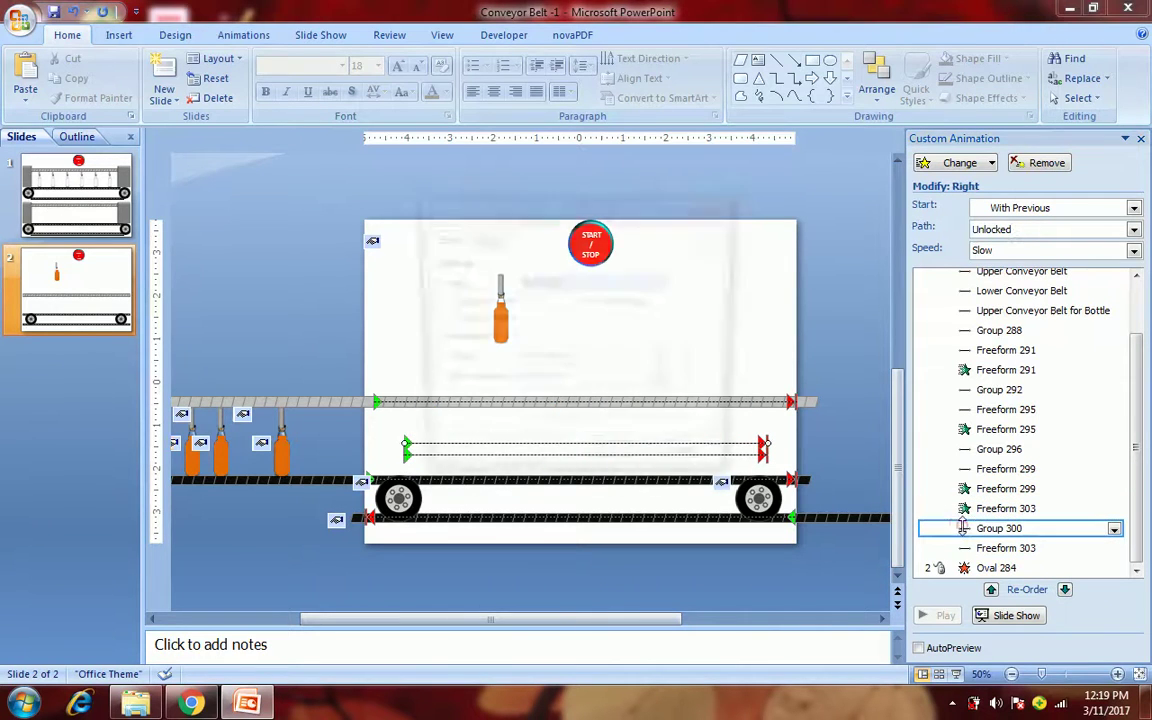
pyautogui.doubleClick(962, 527)
pyautogui.click(481, 239)
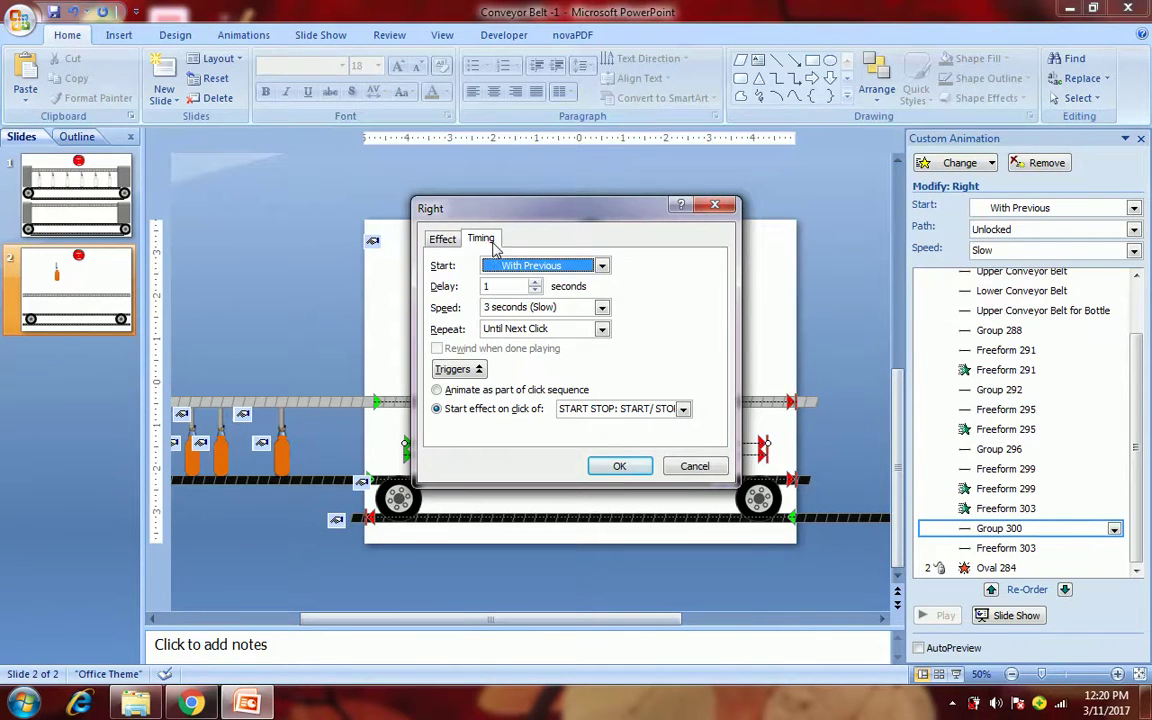
pyautogui.click(535, 282)
pyautogui.click(620, 466)
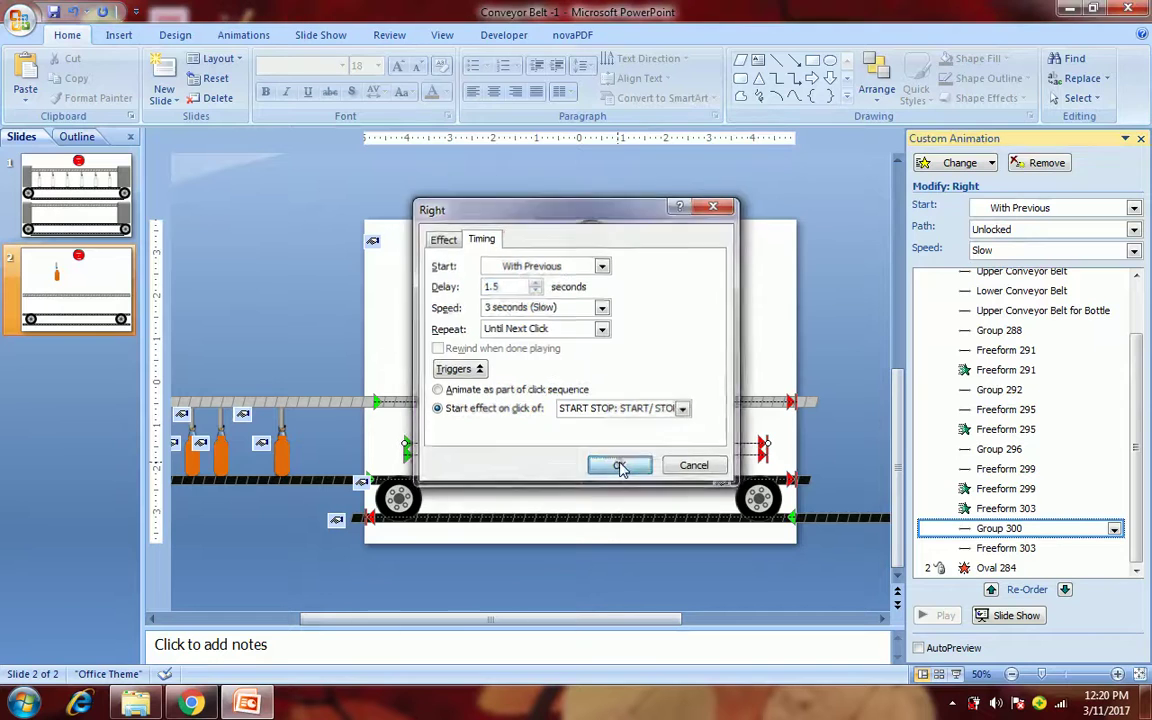
# - Give the Freeform 303 Right motion path a 1.5-second delay
pyautogui.doubleClick(964, 548)
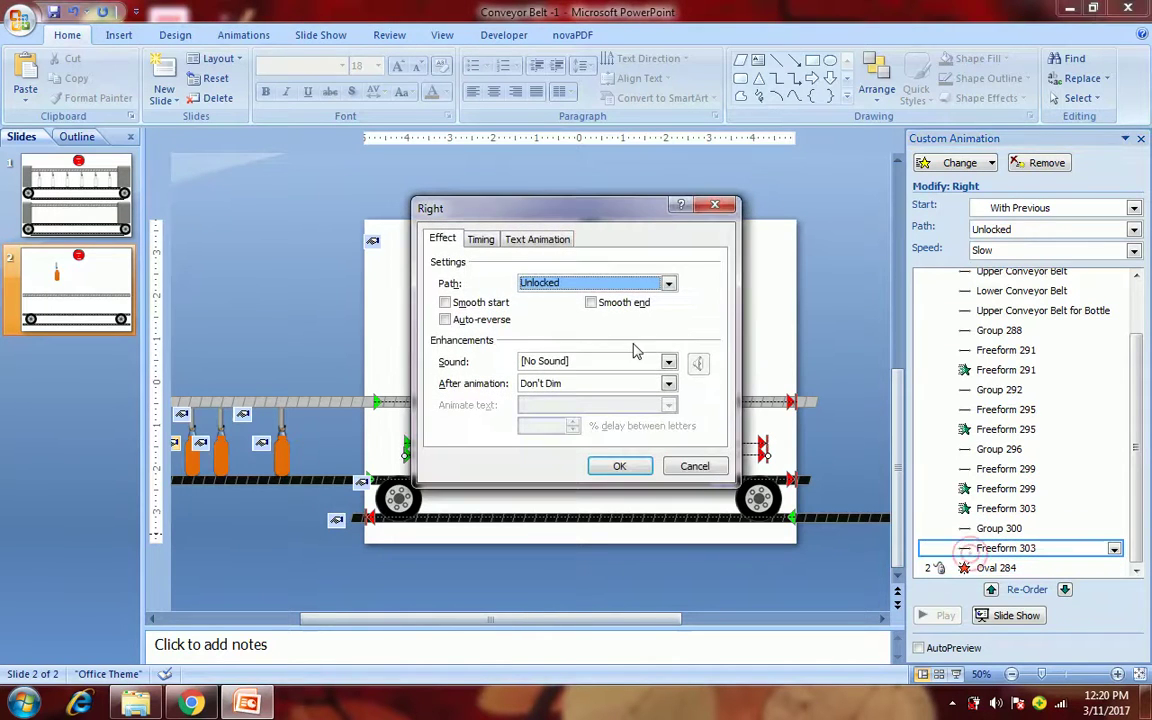
pyautogui.click(484, 240)
pyautogui.click(535, 283)
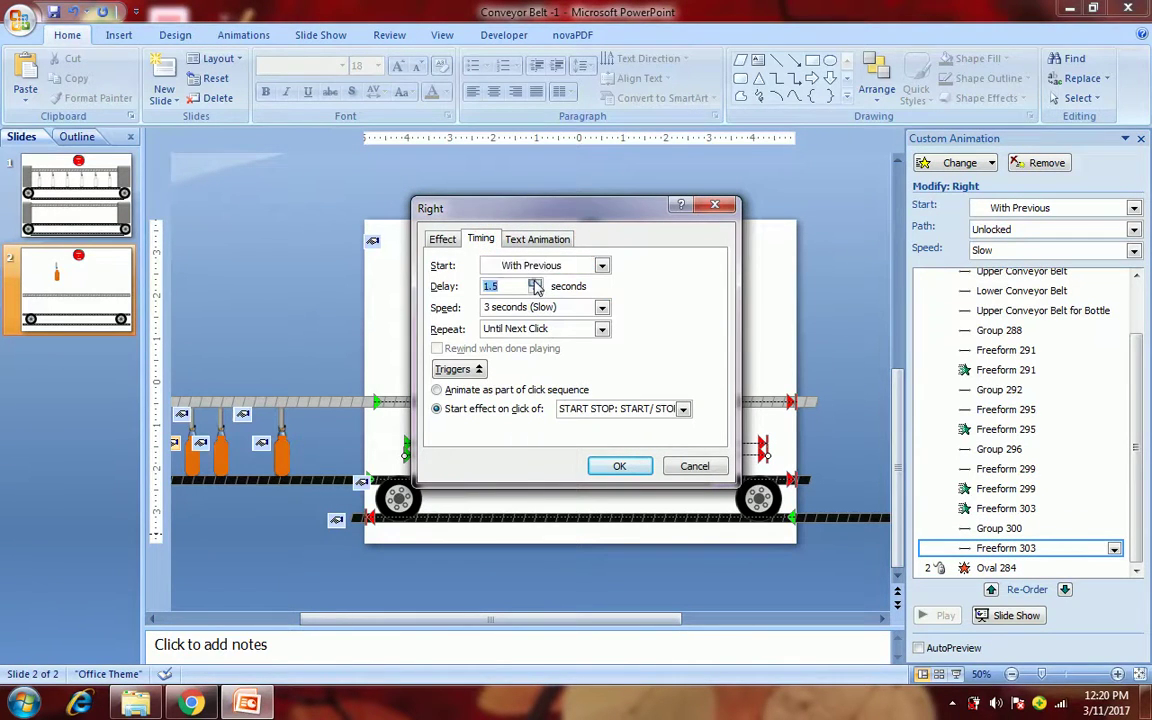
pyautogui.click(618, 466)
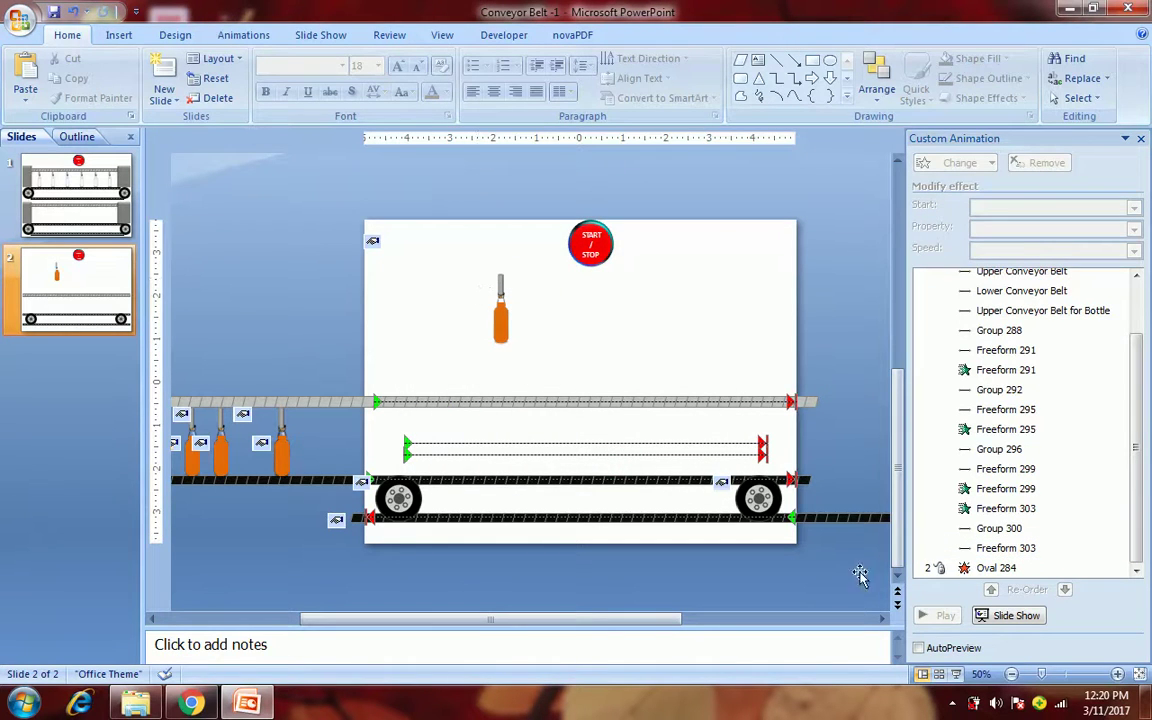
# - Delete the orange bottle at the top of slide 2
pyautogui.click(428, 264)
pyautogui.moveTo(428, 264); pyautogui.dragTo(542, 357)
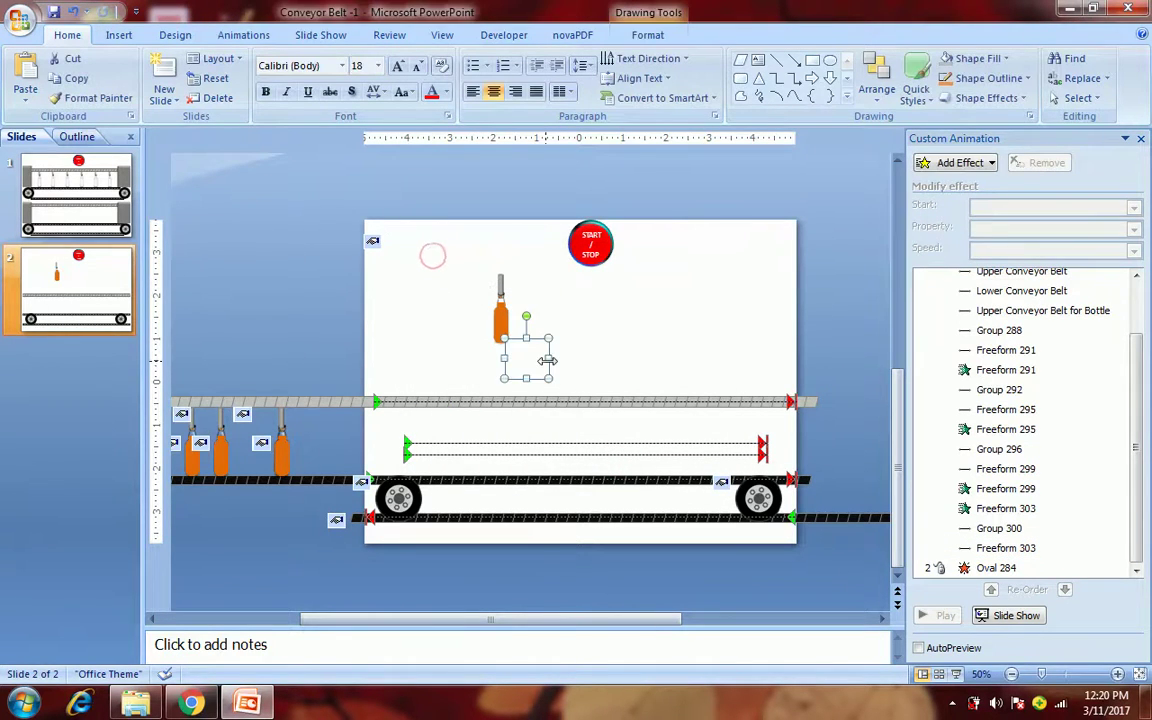
pyautogui.hotkey('ctrl', 'z')
pyautogui.click(501, 310)
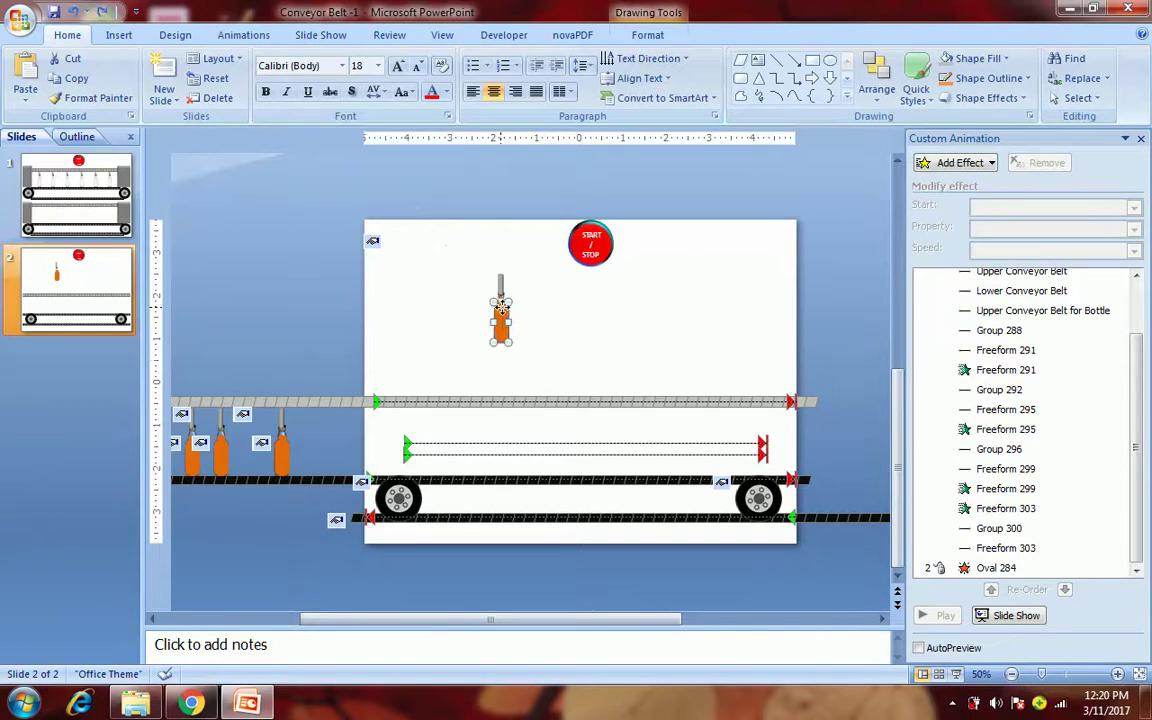
pyautogui.press('Delete')
# - Delete the white bottle picture behind it and start the slide show
pyautogui.click(502, 311)
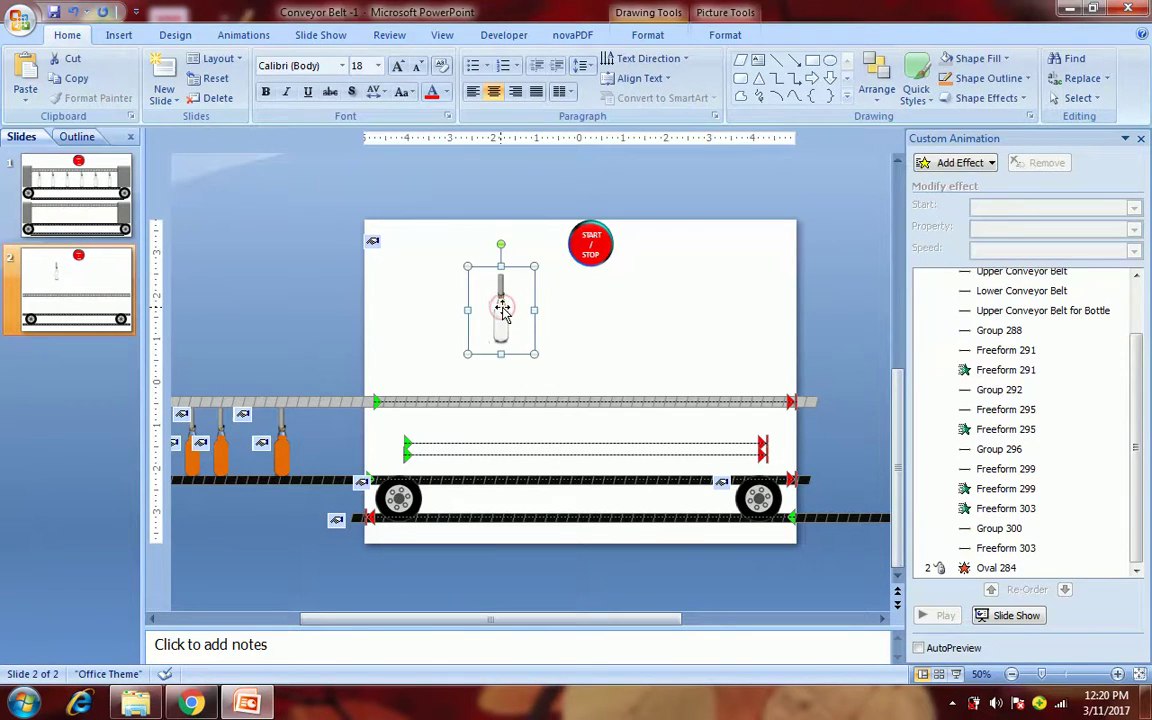
pyautogui.press('Delete')
pyautogui.click(812, 337)
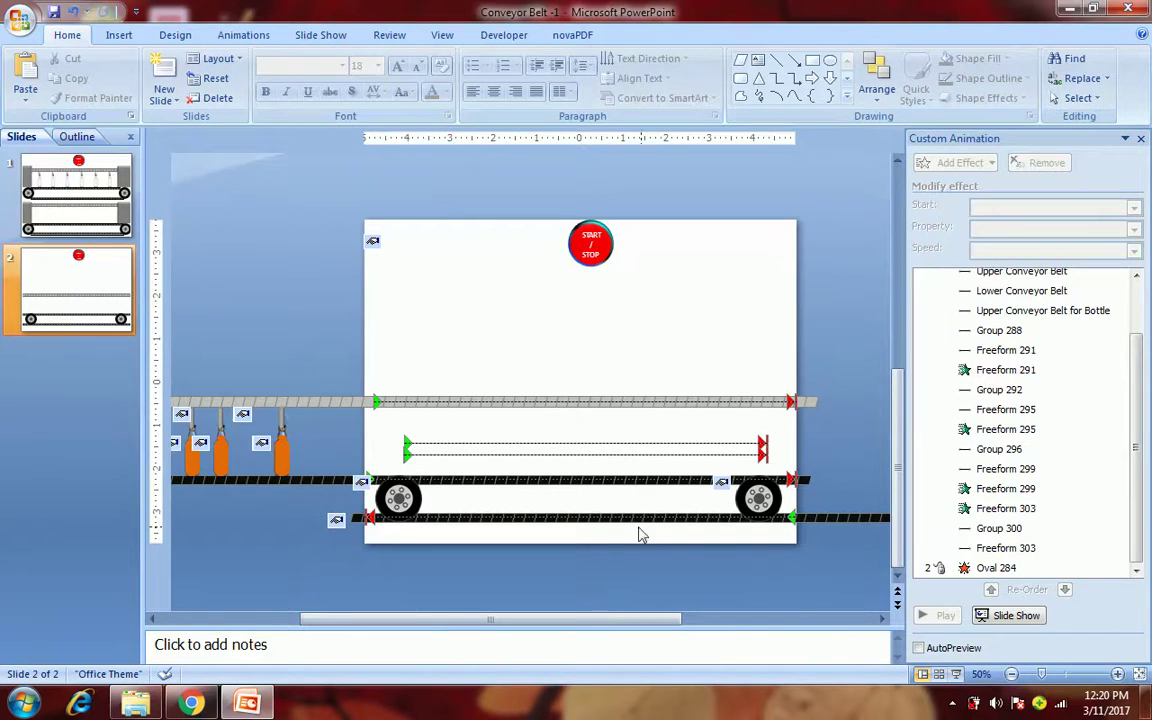
pyautogui.click(956, 676)
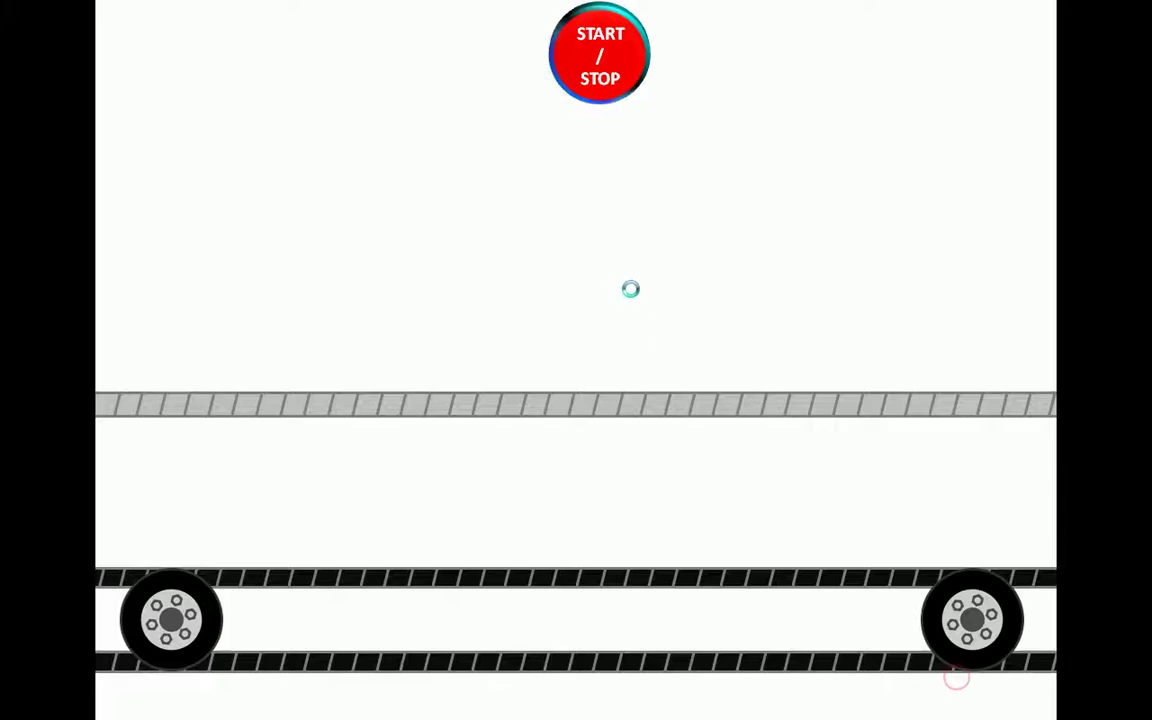
# - Run the bottle-filling animation from the START/STOP button, then end the slide show
pyautogui.click(591, 54)
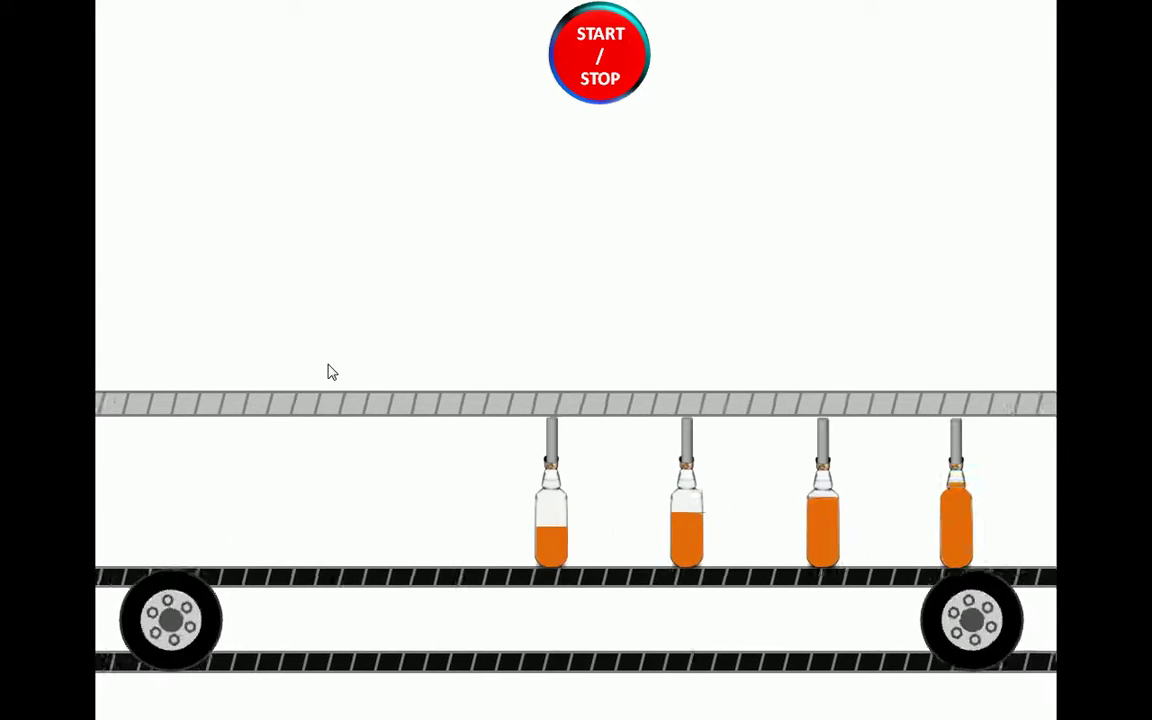
pyautogui.press('Escape')
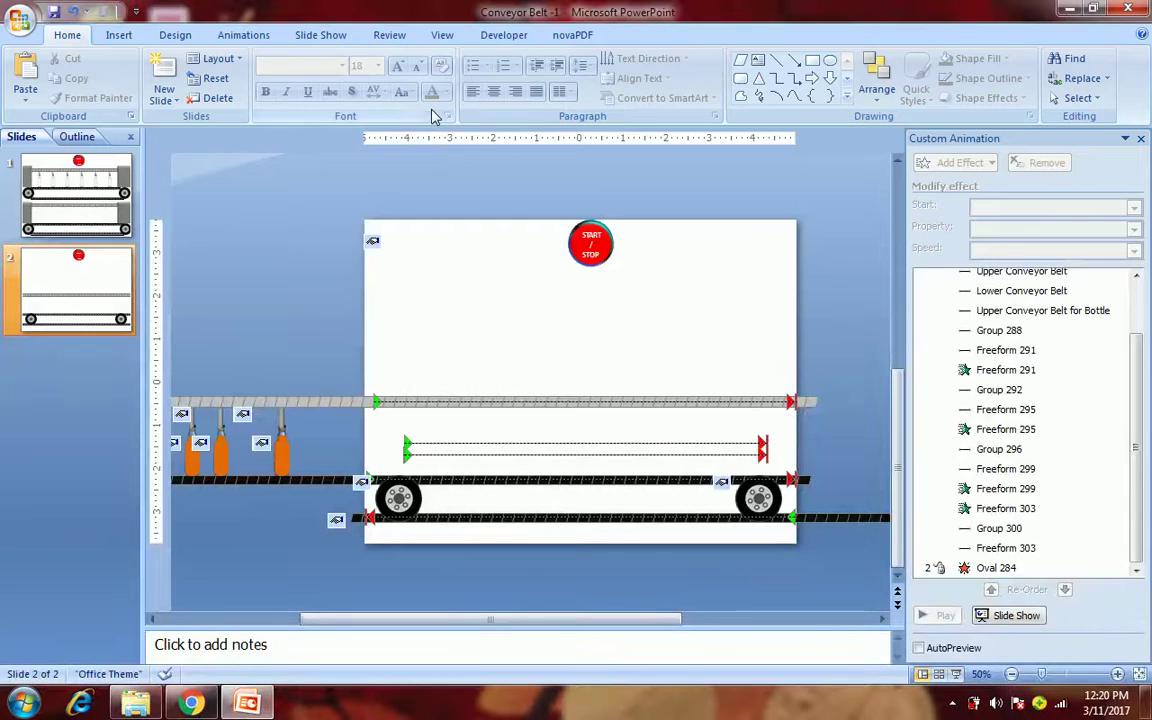
# - Paste slide 1's gray end housing onto slide 2 at the upper belt's left end
pyautogui.click(96, 212)
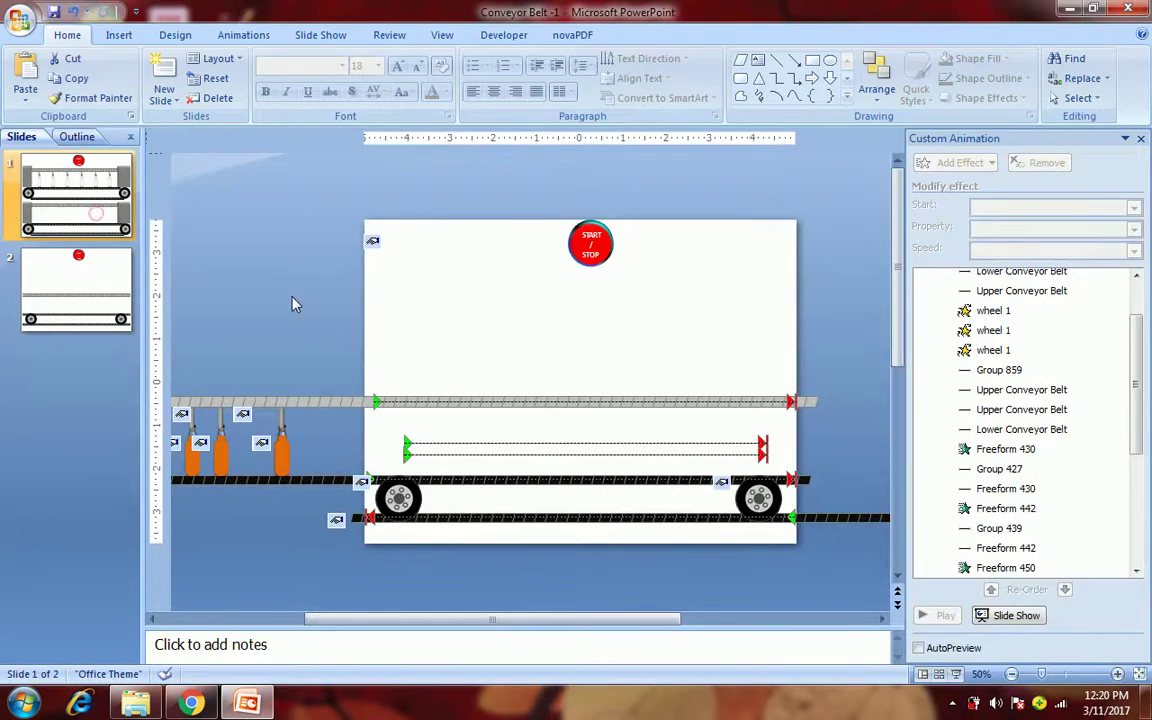
pyautogui.click(380, 441)
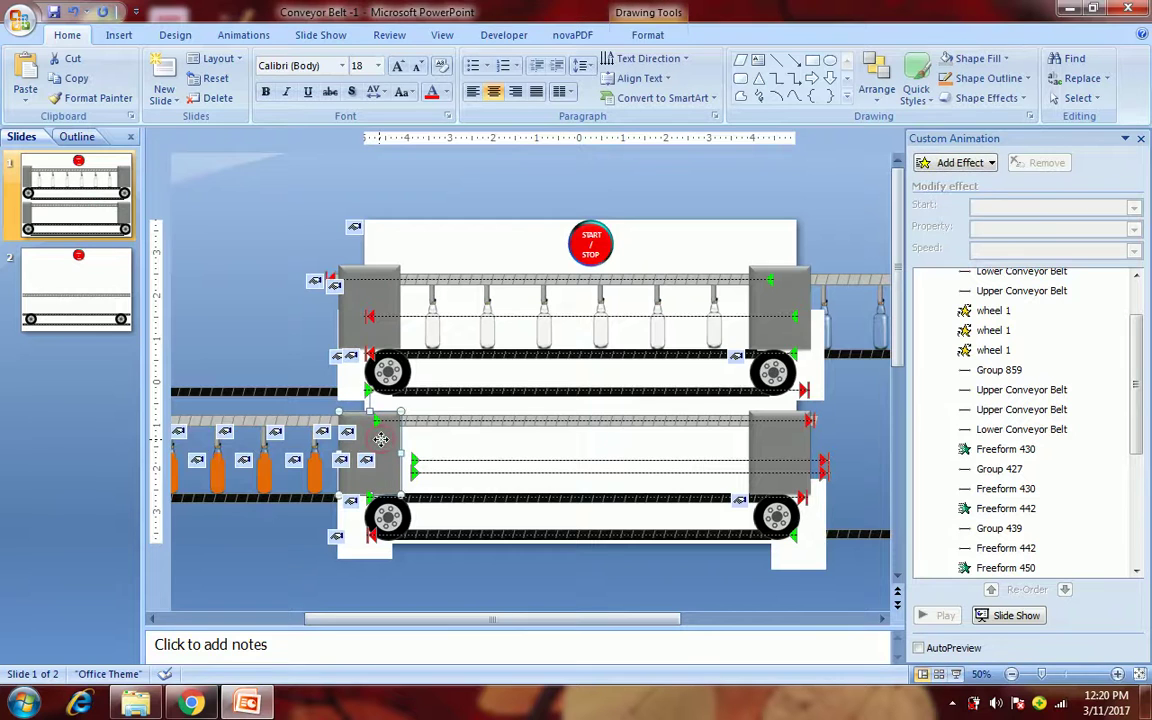
pyautogui.click(102, 305)
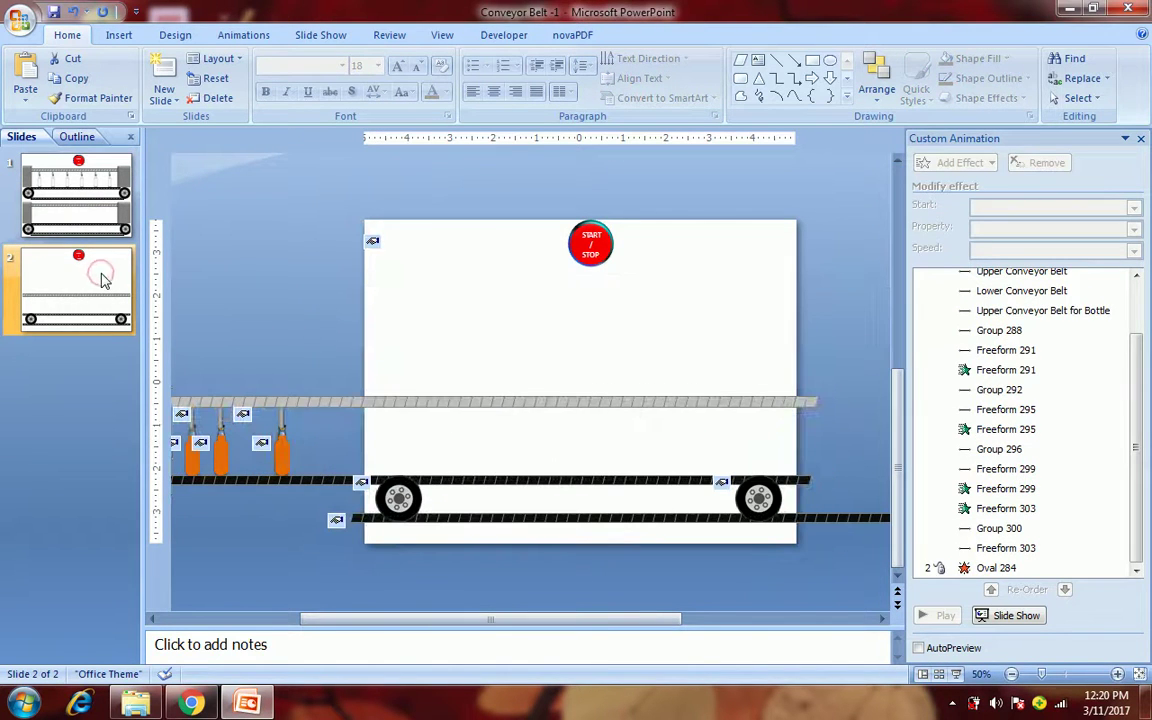
pyautogui.hotkey('ctrl', 'v')
pyautogui.press('Up')
pyautogui.press('Up')
pyautogui.press('Up')
pyautogui.press('Up')
pyautogui.press('Right')
pyautogui.press('Right')
pyautogui.press('Right')
pyautogui.press('Right')
pyautogui.press('Right')
pyautogui.hotkey('ctrl', 'z')
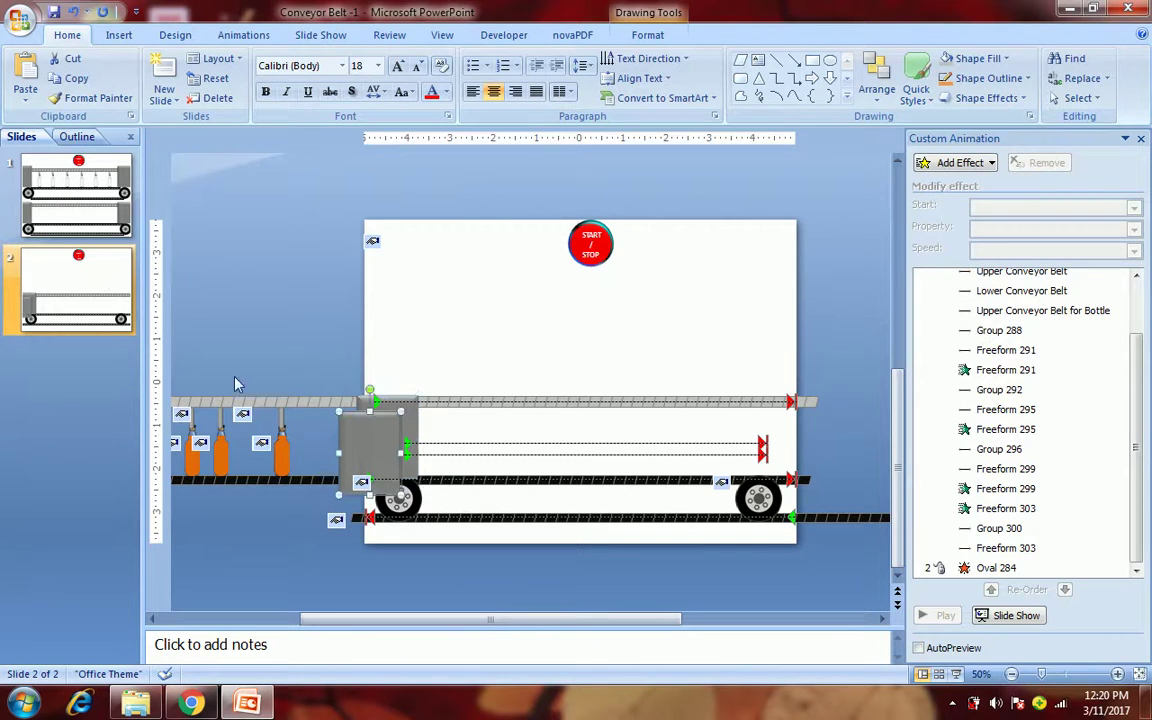
# - Place a copy of the housing at the belt's right end and start the slide show
pyautogui.moveTo(361, 455)
pyautogui.mouseDown()
pyautogui.moveTo(609, 419)
pyautogui.moveTo(722, 442)
pyautogui.moveTo(778, 436)
pyautogui.mouseUp()
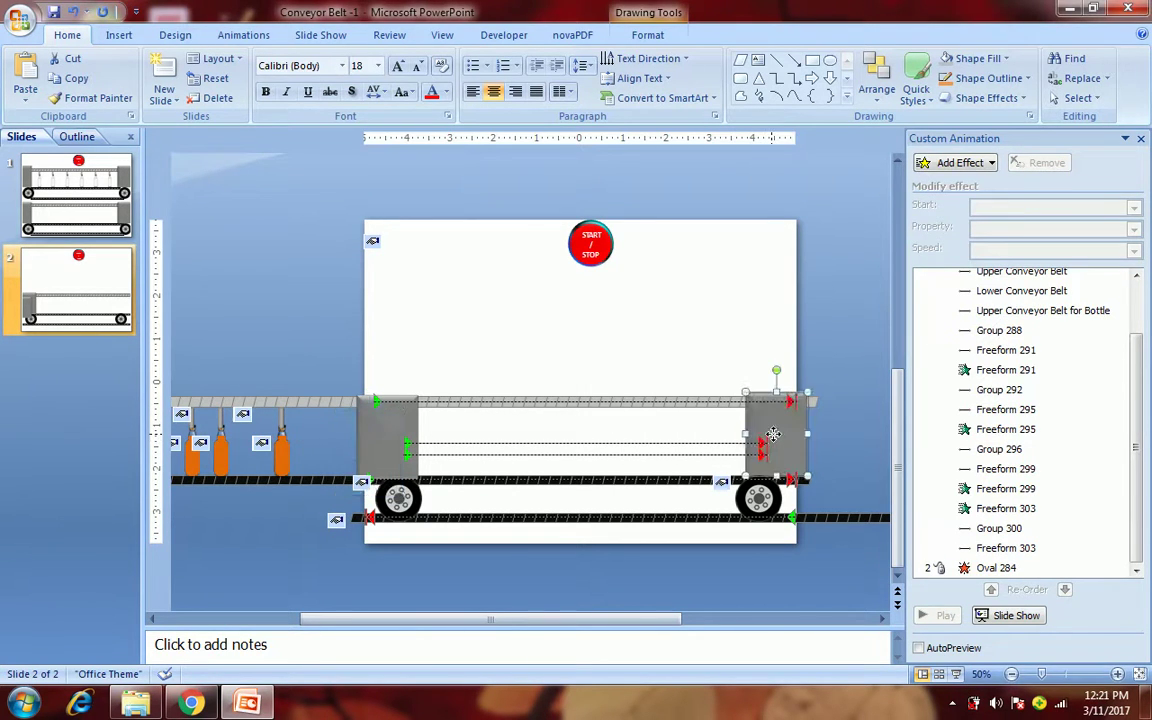
pyautogui.click(838, 327)
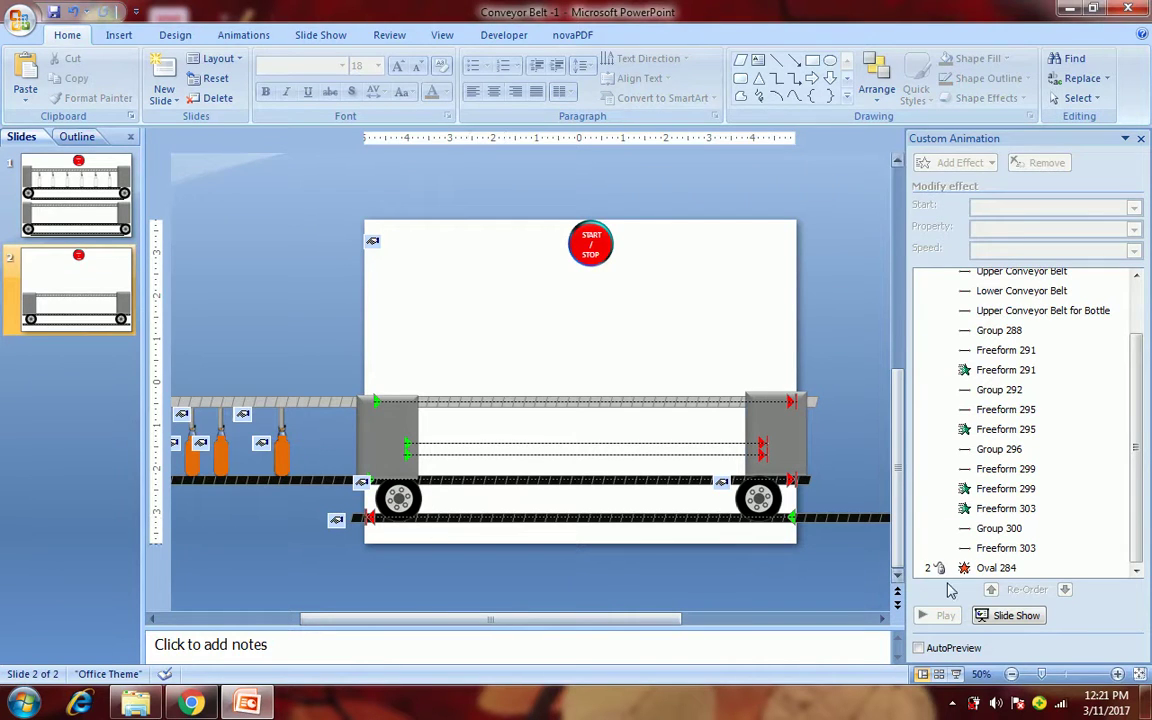
pyautogui.click(953, 674)
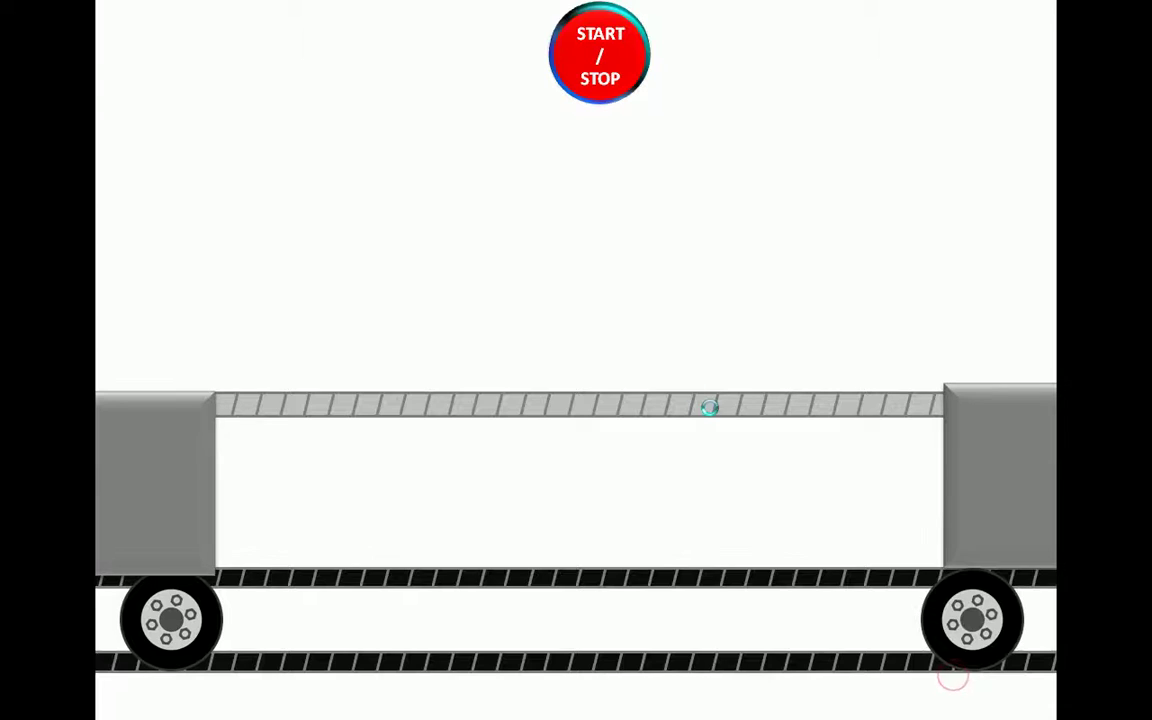
# - Test the animation via START/STOP with the gray housings in place, then exit the show
pyautogui.click(598, 84)
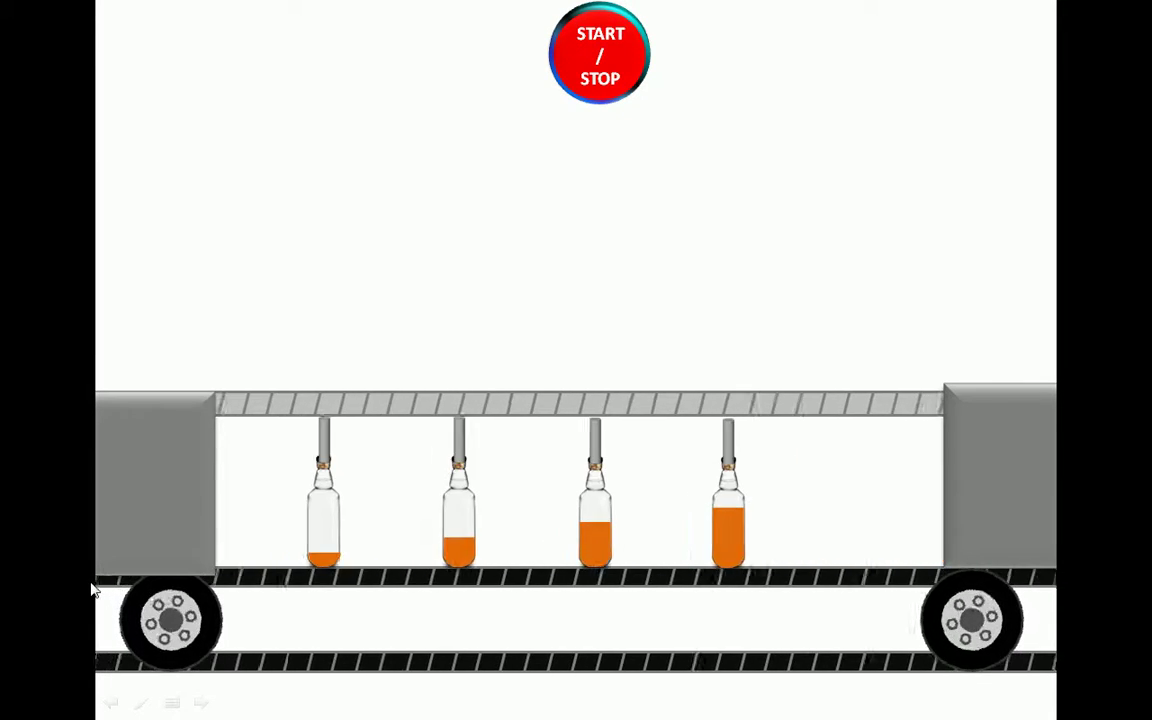
pyautogui.press('Escape')
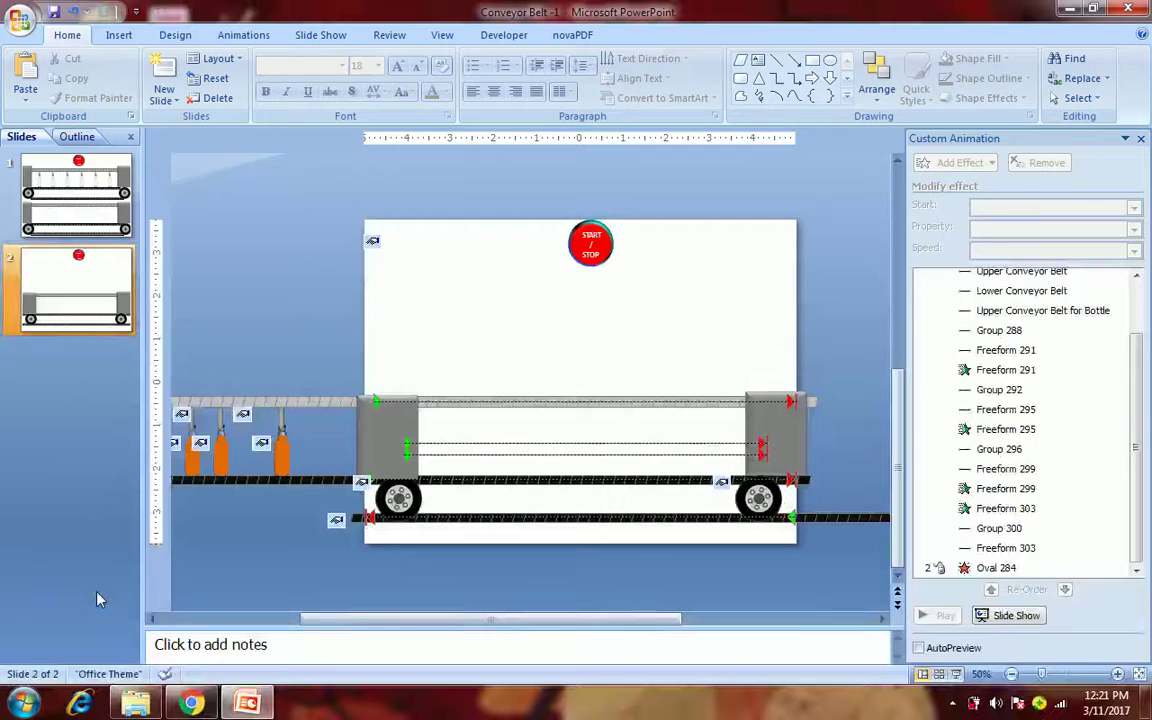
# - Paste slide 1's small white cover shape onto slide 2 and nudge it over the lower-left wheel
pyautogui.click(74, 210)
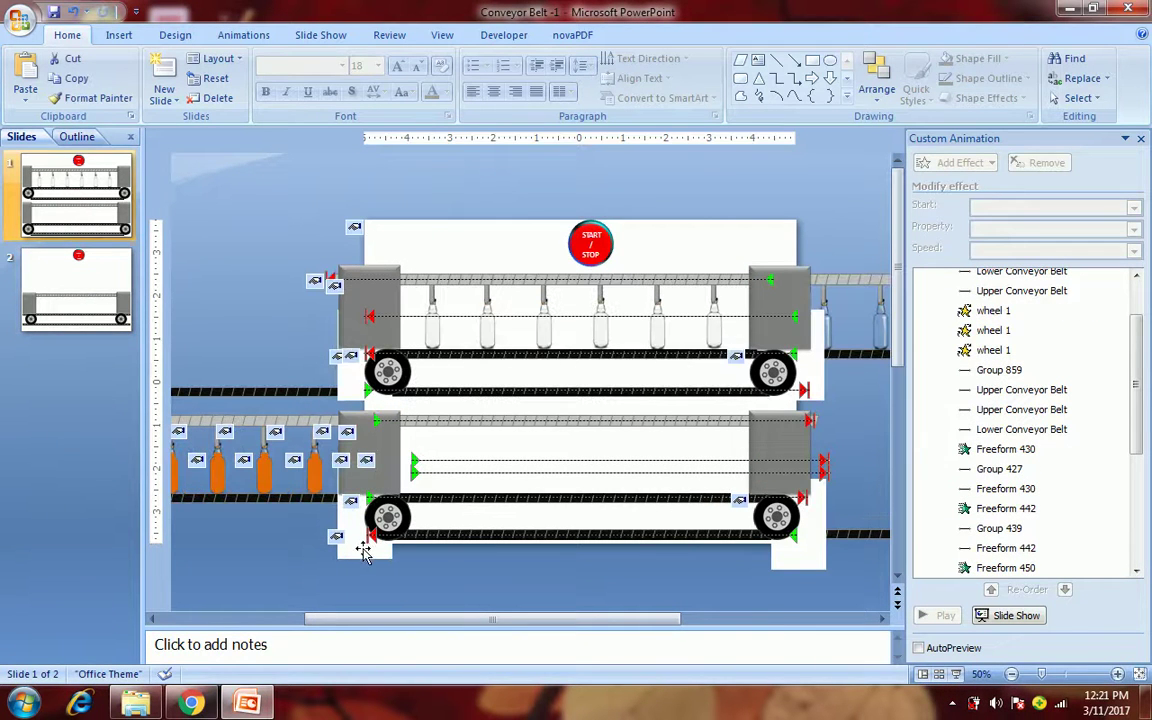
pyautogui.click(363, 553)
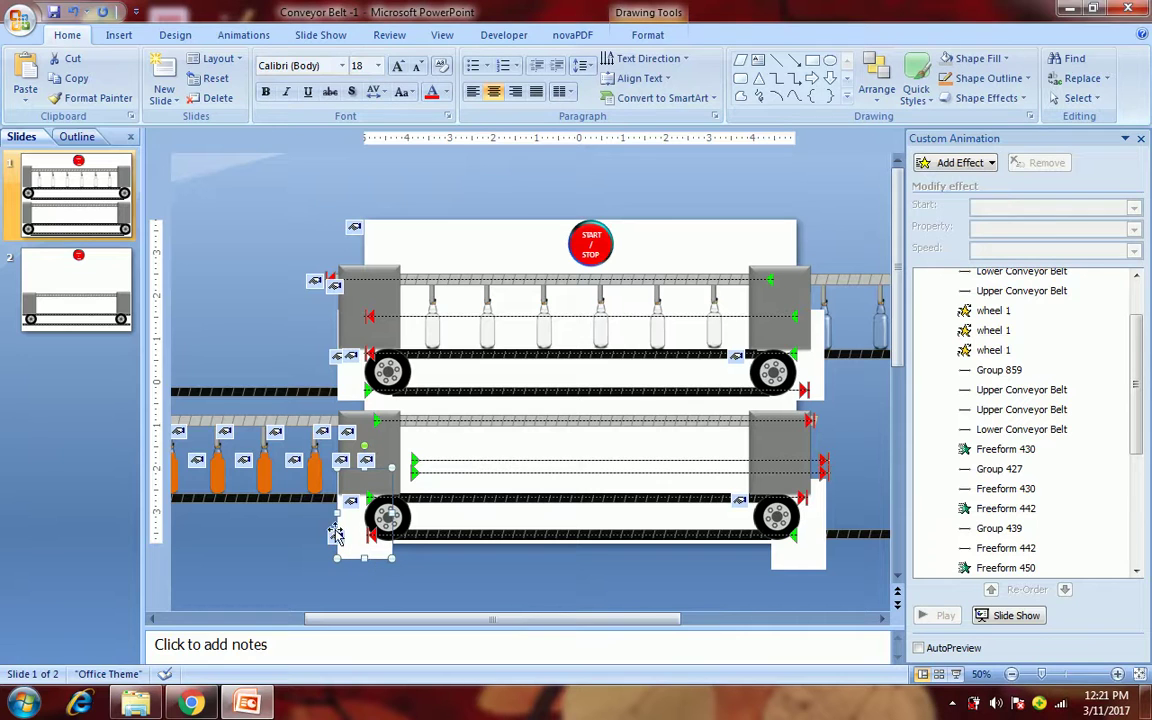
pyautogui.click(100, 288)
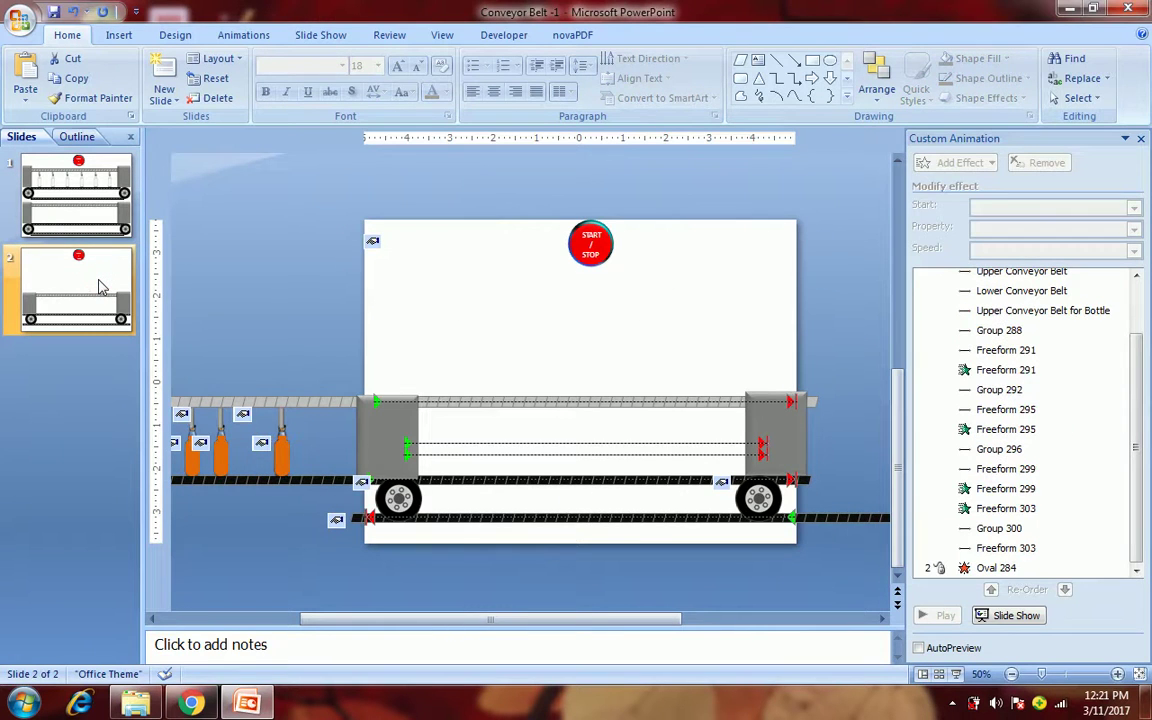
pyautogui.hotkey('ctrl', 'v')
pyautogui.press('Up')
pyautogui.press('Left')
pyautogui.press('Left')
pyautogui.press('Left')
pyautogui.press('Left')
pyautogui.press('Left')
pyautogui.press('Left')
pyautogui.press('Left')
pyautogui.press('Right')
pyautogui.press('Right')
pyautogui.press('Right')
pyautogui.press('Right')
pyautogui.press('Right')
pyautogui.press('Right')
pyautogui.press('Right')
pyautogui.press('Right')
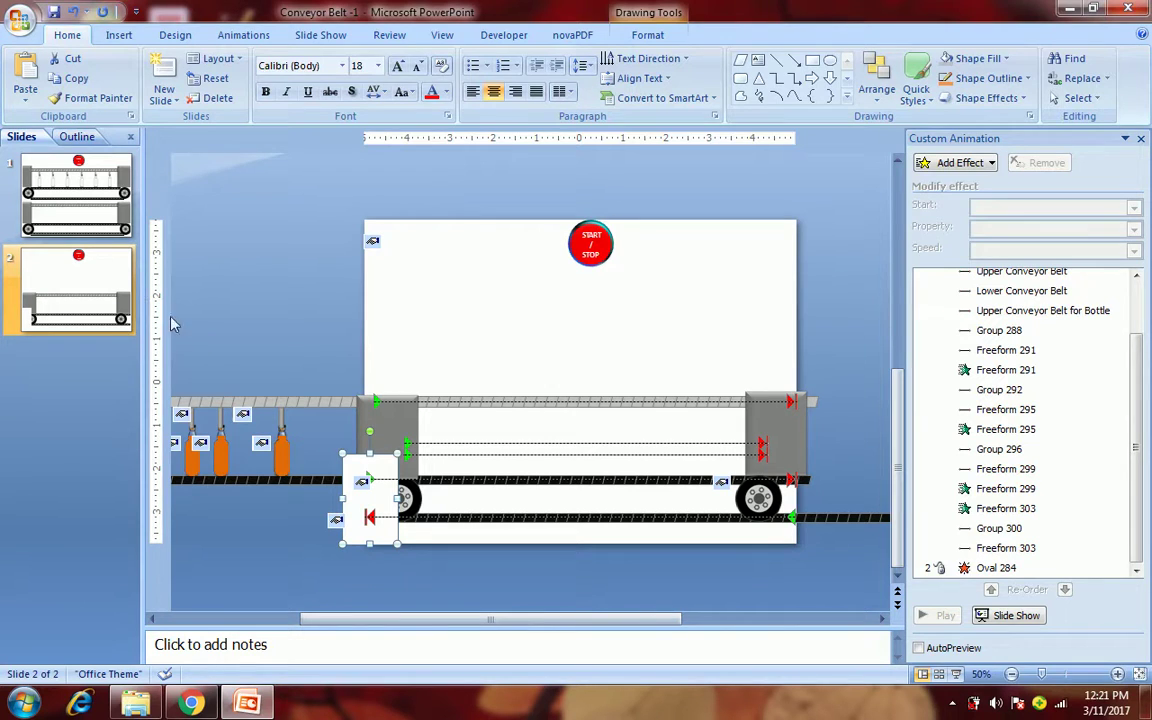
pyautogui.rightClick(415, 505)
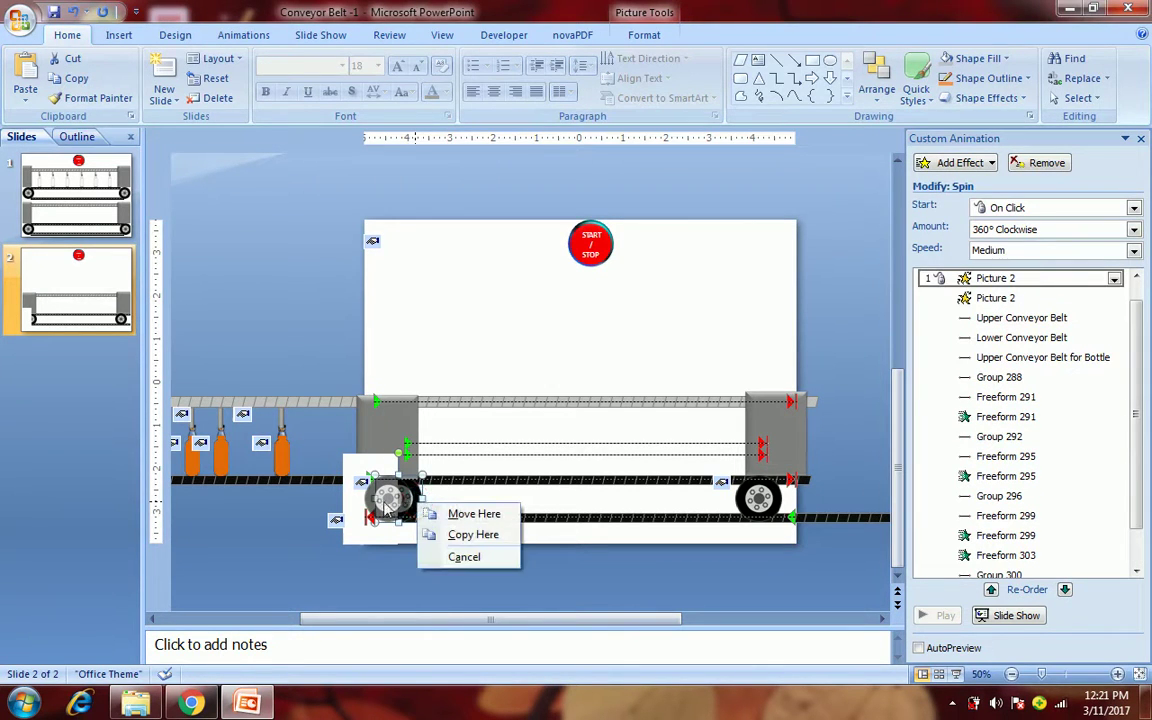
# - Bring the left wheel and left grey support block to the front
pyautogui.press('Escape')
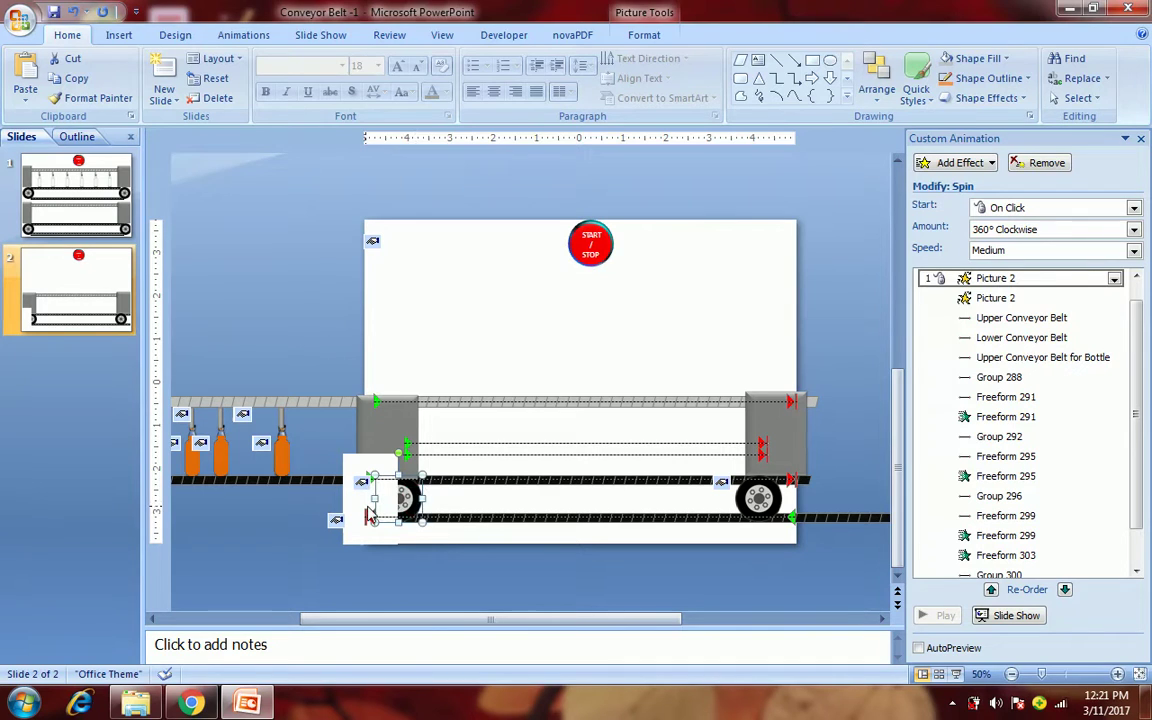
pyautogui.rightClick(418, 505)
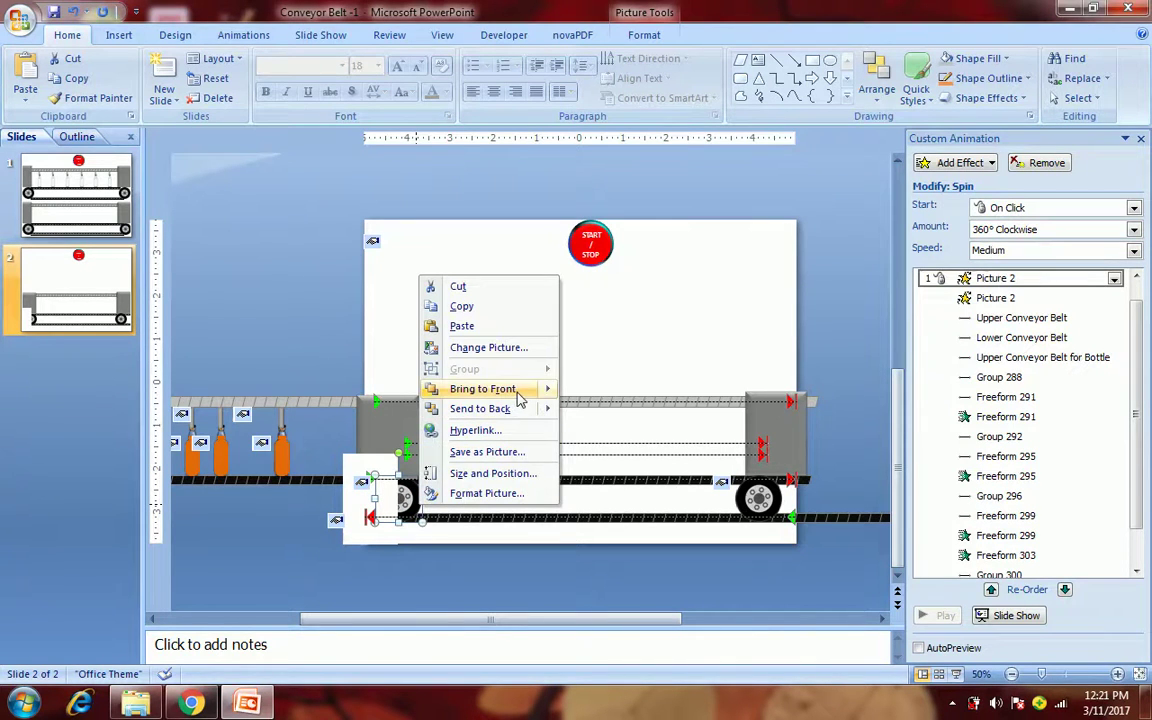
pyautogui.click(519, 398)
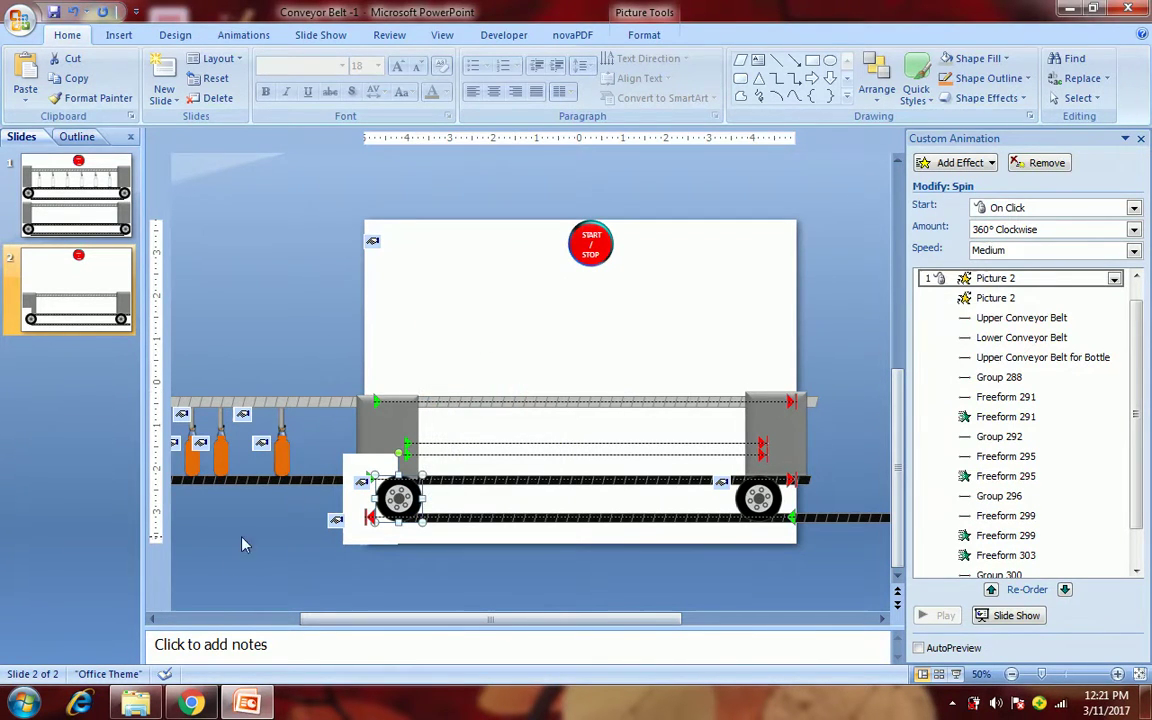
pyautogui.click(380, 427)
pyautogui.rightClick(380, 424)
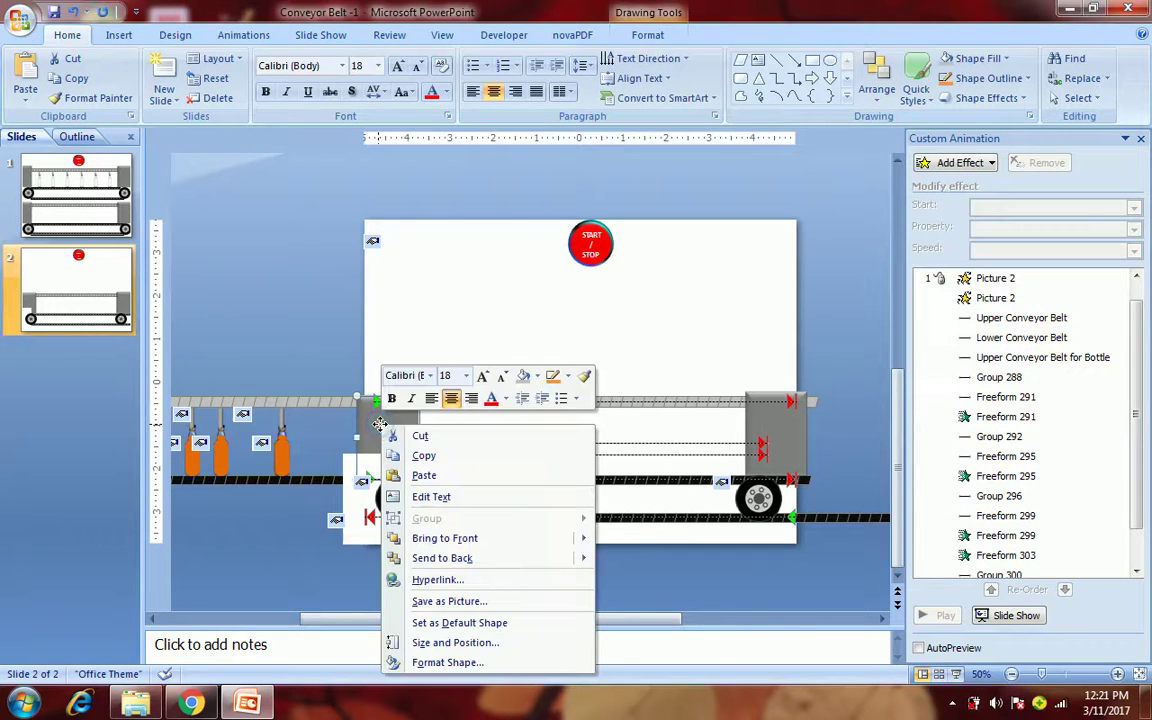
pyautogui.click(512, 538)
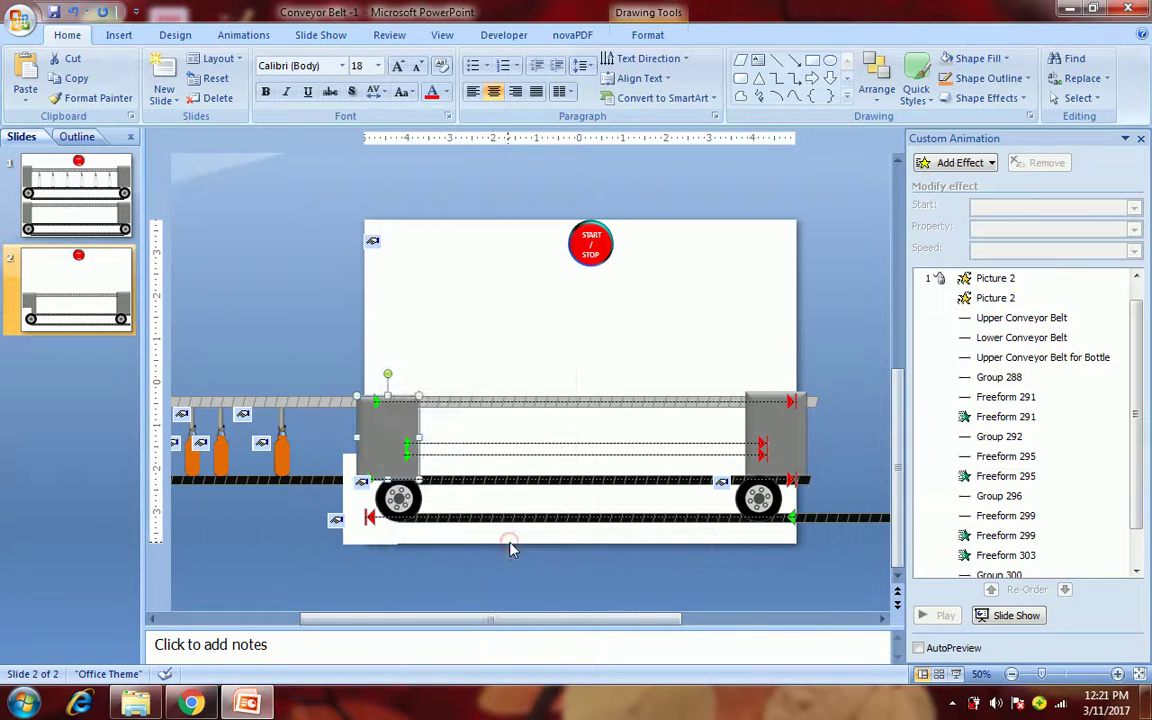
pyautogui.click(287, 552)
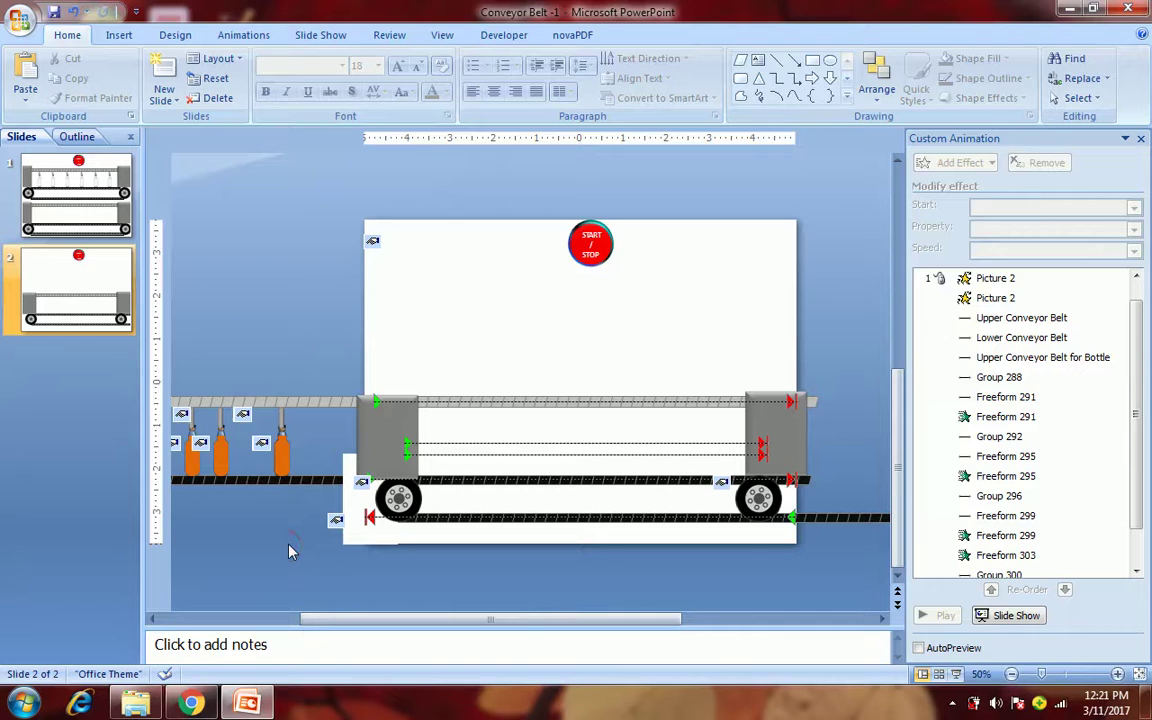
# - Move a white cover to the lower belt's right end, then bring the right wheel and grey block to front
pyautogui.click(357, 500)
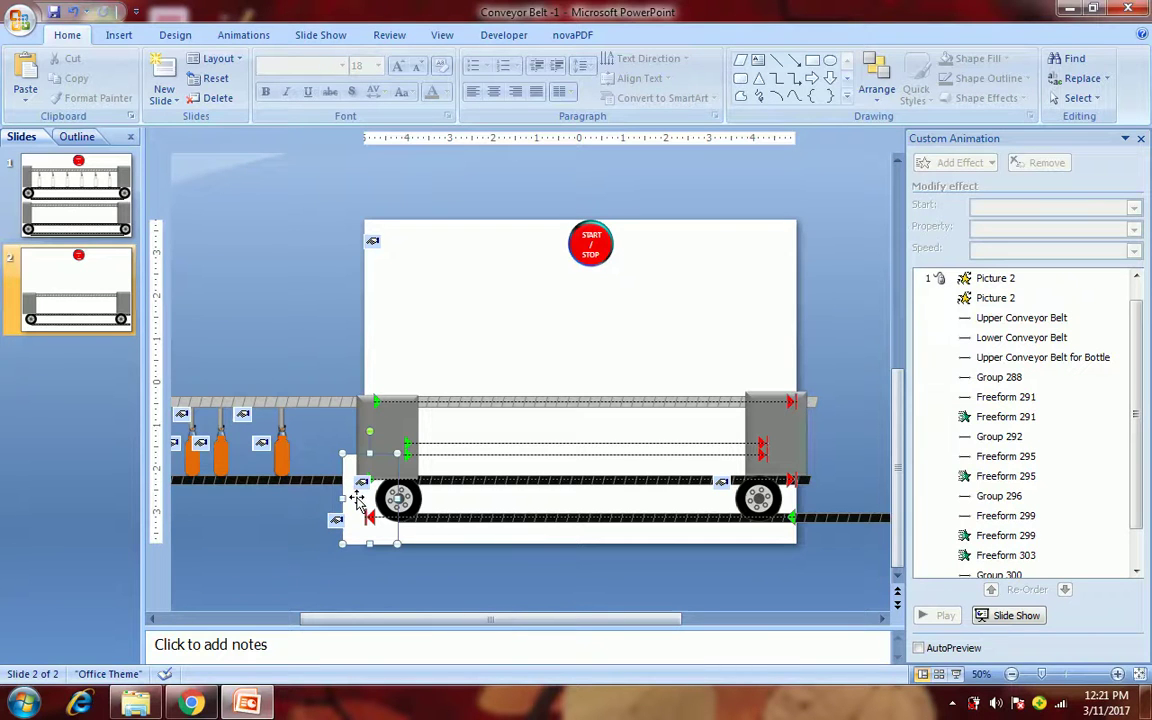
pyautogui.moveTo(357, 500)
pyautogui.mouseDown()
pyautogui.moveTo(369, 513)
pyautogui.moveTo(788, 497)
pyautogui.mouseUp()
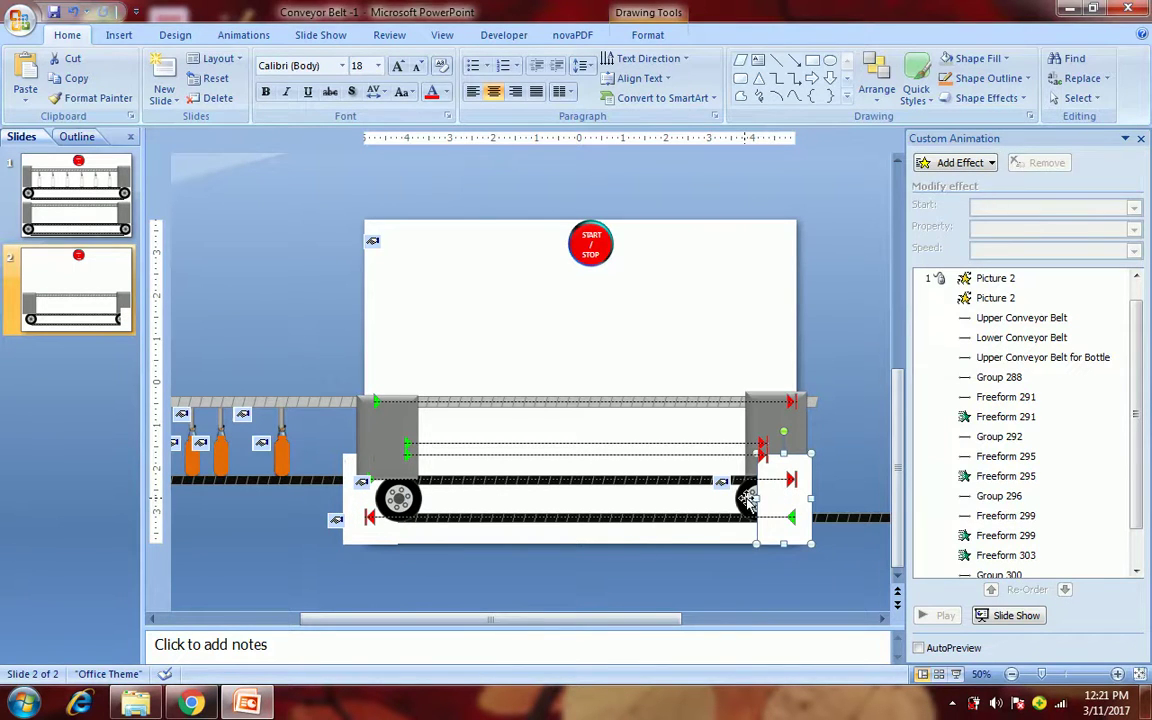
pyautogui.click(747, 500)
pyautogui.rightClick(747, 498)
pyautogui.click(811, 383)
pyautogui.click(769, 430)
pyautogui.rightClick(769, 428)
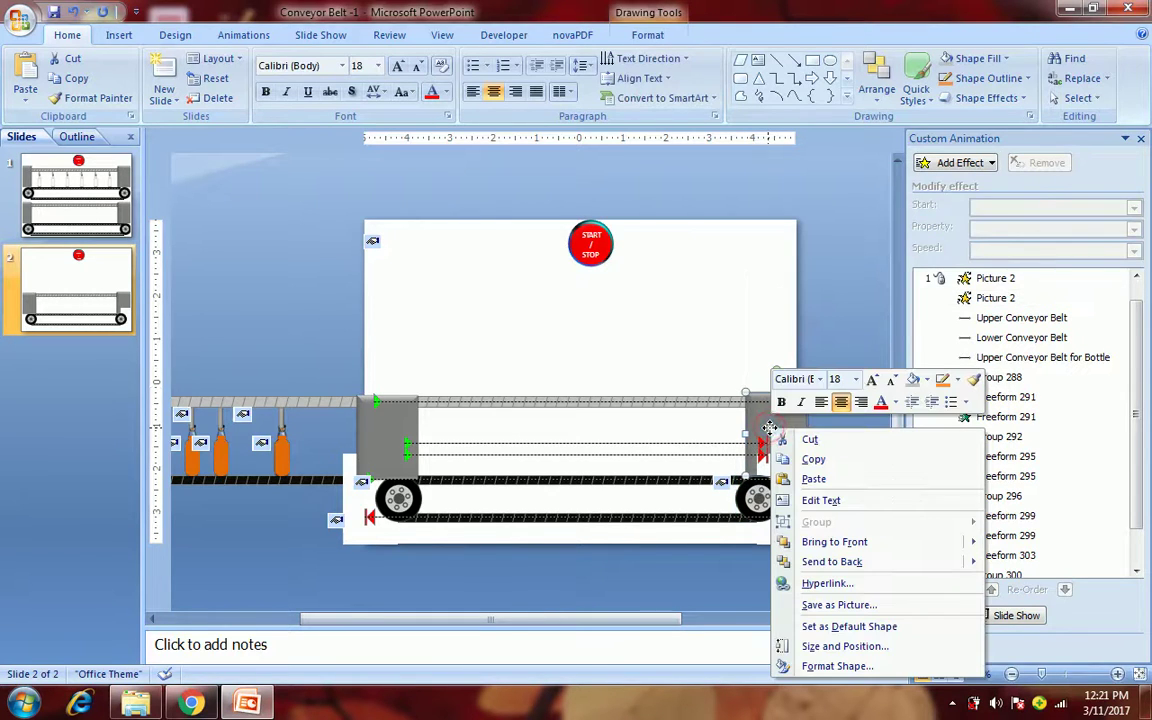
pyautogui.click(834, 541)
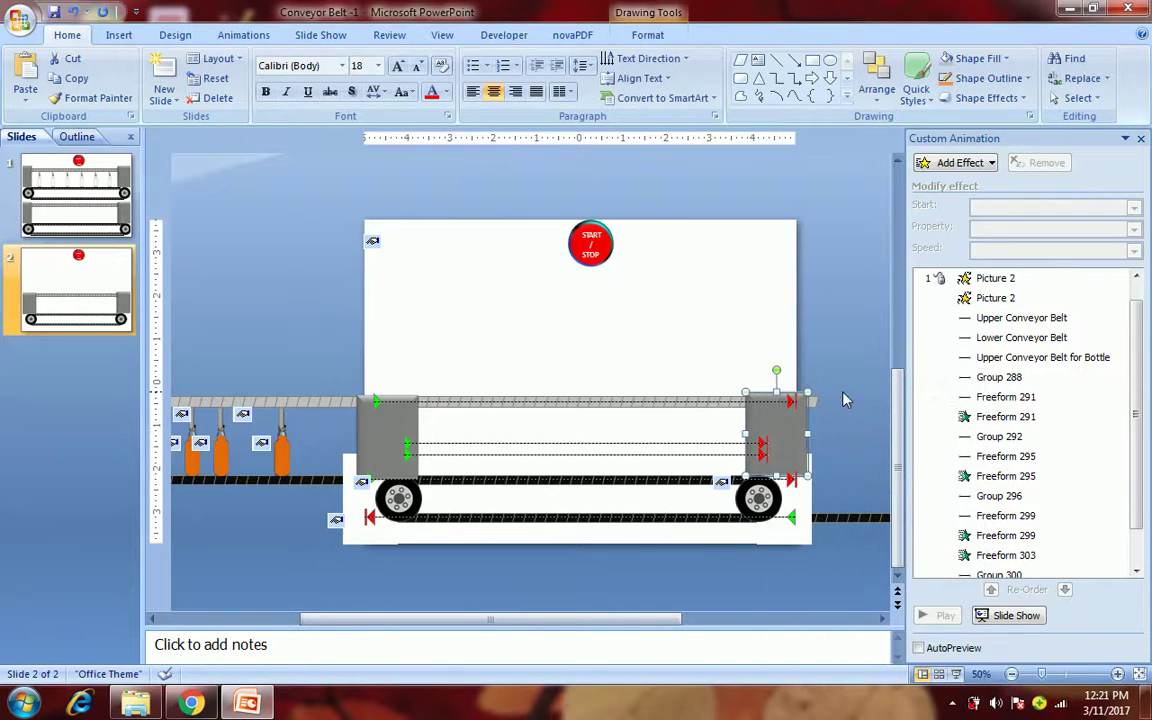
pyautogui.click(850, 400)
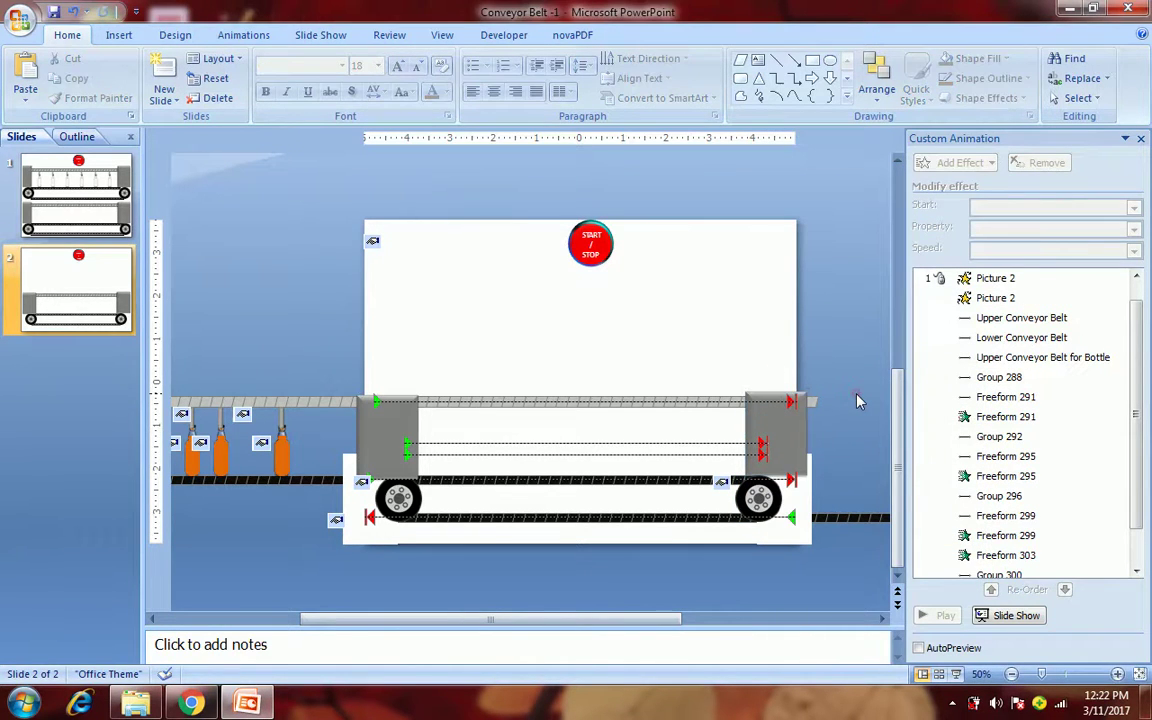
pyautogui.click(955, 674)
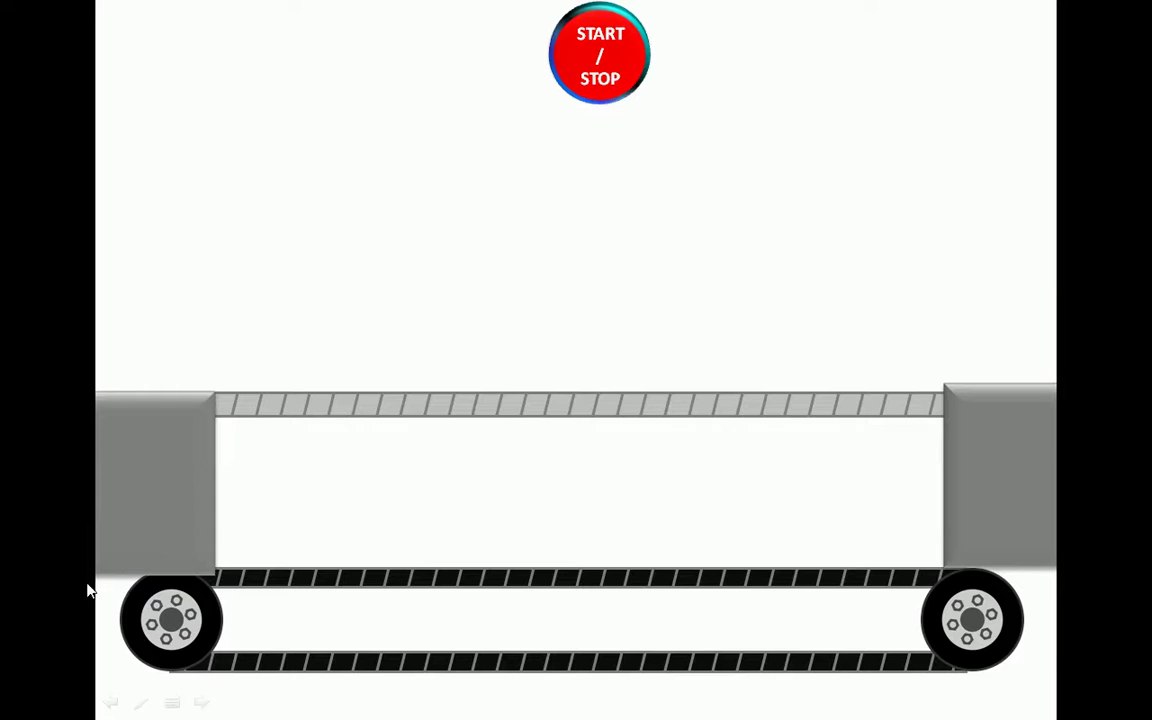
pyautogui.click(591, 96)
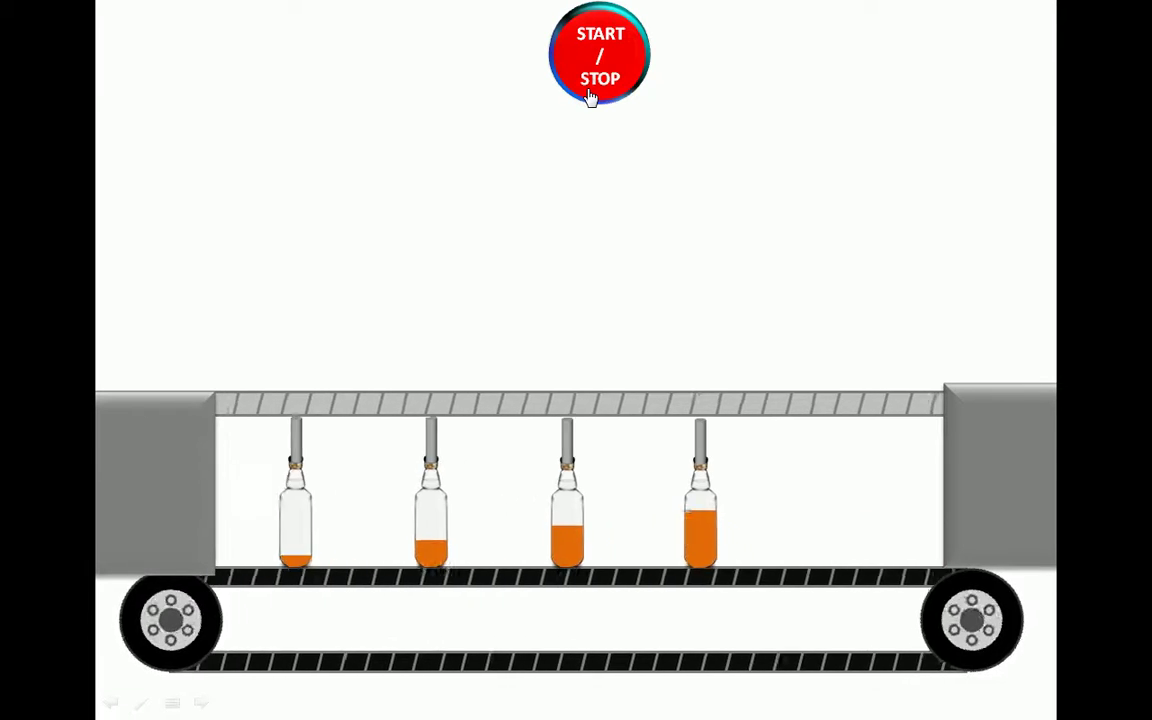
pyautogui.press('Escape')
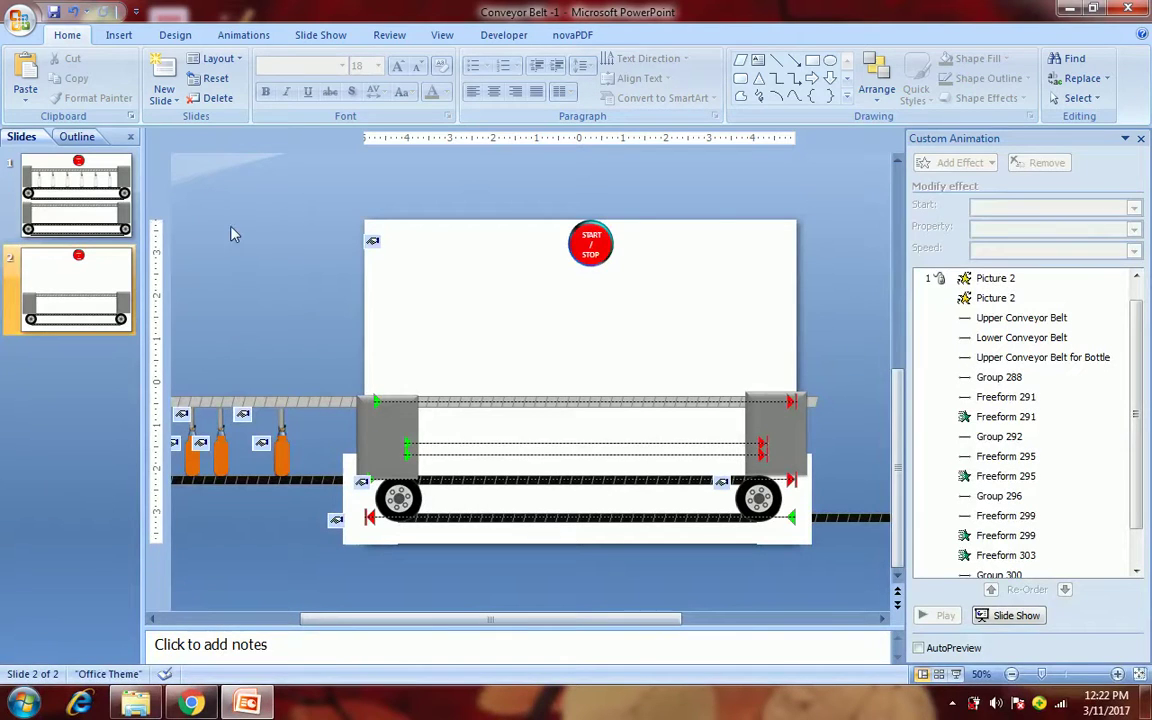
# - Nudge the bottle nearest the belt entry two steps further left
pyautogui.moveTo(367, 620); pyautogui.dragTo(293, 590)
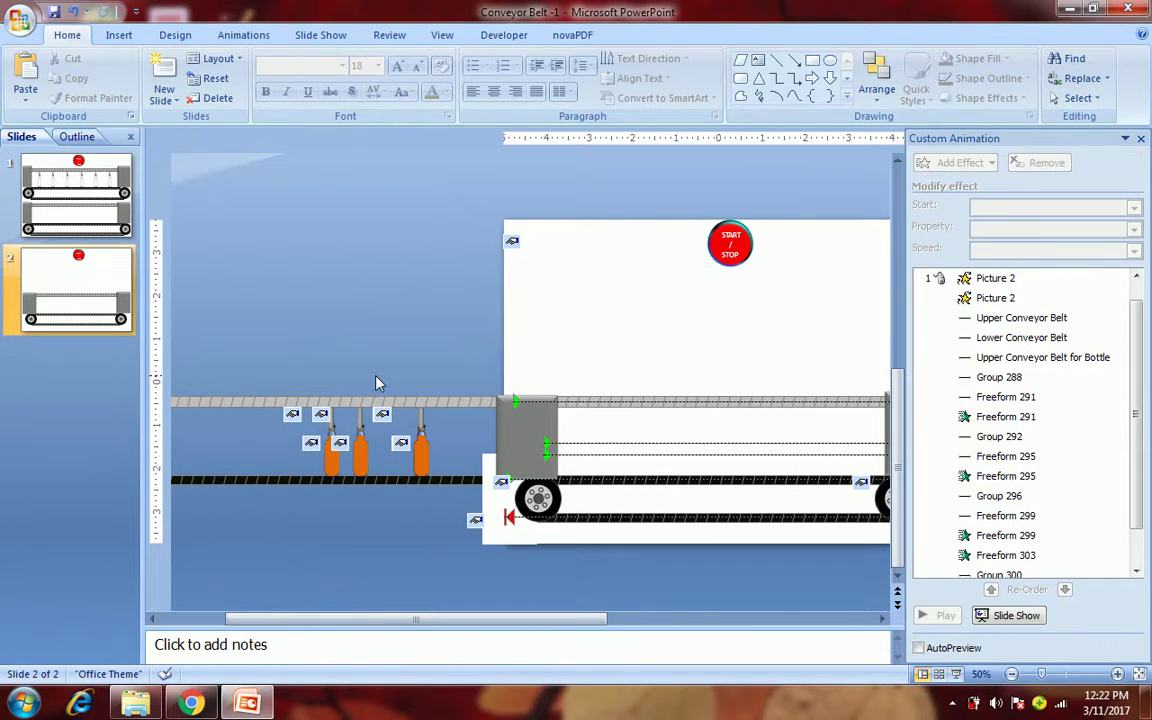
pyautogui.click(401, 443)
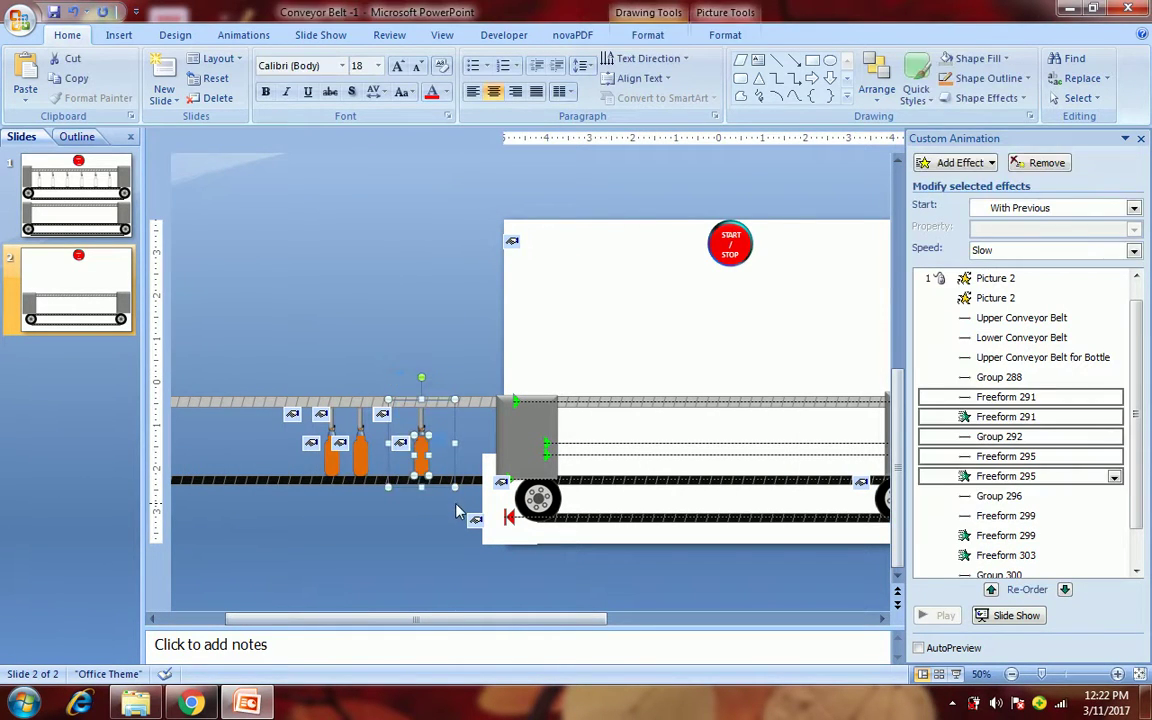
pyautogui.press('Tab')
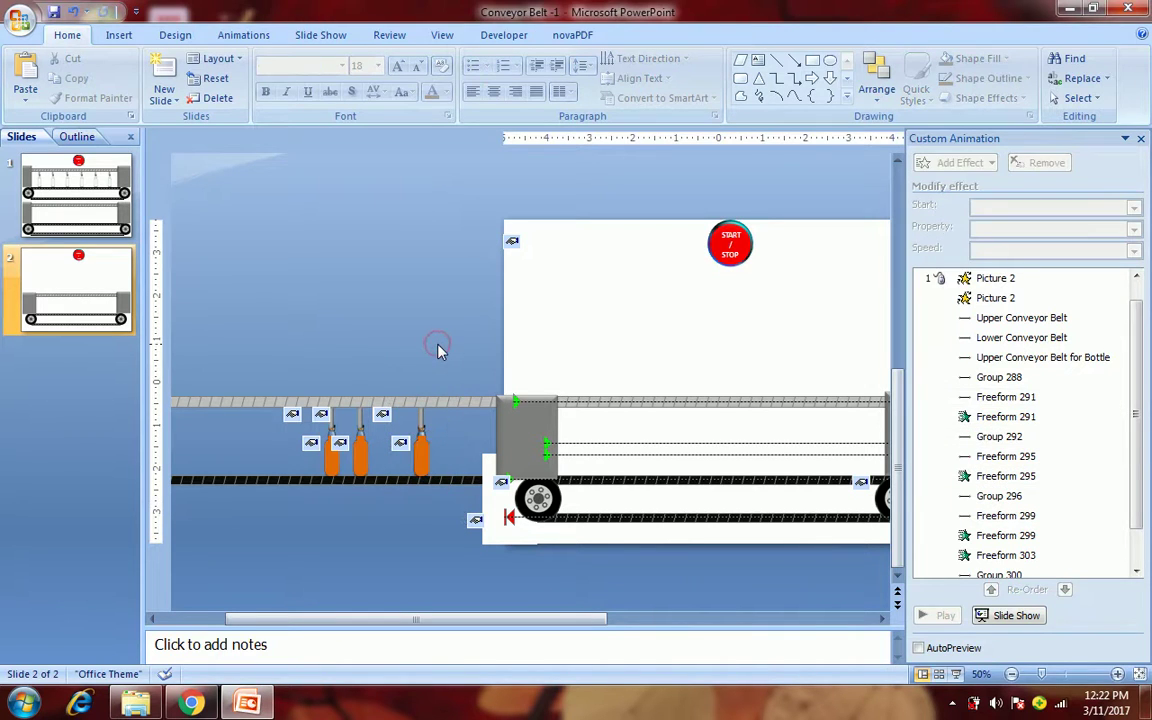
pyautogui.press('Left')
pyautogui.press('Left')
pyautogui.press('Left')
pyautogui.press('Left')
pyautogui.press('Left')
pyautogui.press('Left')
pyautogui.press('Left')
pyautogui.press('Left')
pyautogui.press('Left')
pyautogui.press('Left')
pyautogui.press('Left')
pyautogui.press('Left')
pyautogui.press('Left')
pyautogui.press('Left')
pyautogui.press('Left')
pyautogui.press('Left')
pyautogui.press('Left')
pyautogui.press('Left')
pyautogui.press('Left')
pyautogui.press('Left')
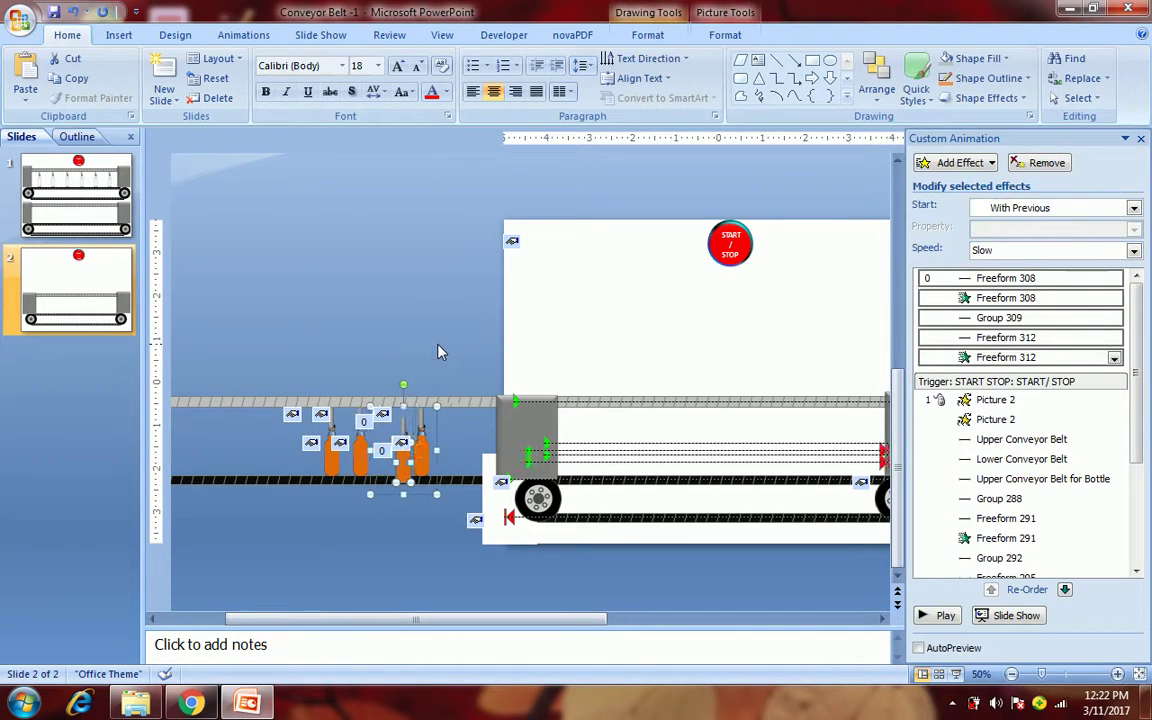
pyautogui.press('Left')
pyautogui.press('Left')
pyautogui.press('Left')
pyautogui.press('Left')
pyautogui.press('Left')
pyautogui.press('Left')
pyautogui.press('Left')
pyautogui.press('Left')
pyautogui.press('Left')
pyautogui.press('Left')
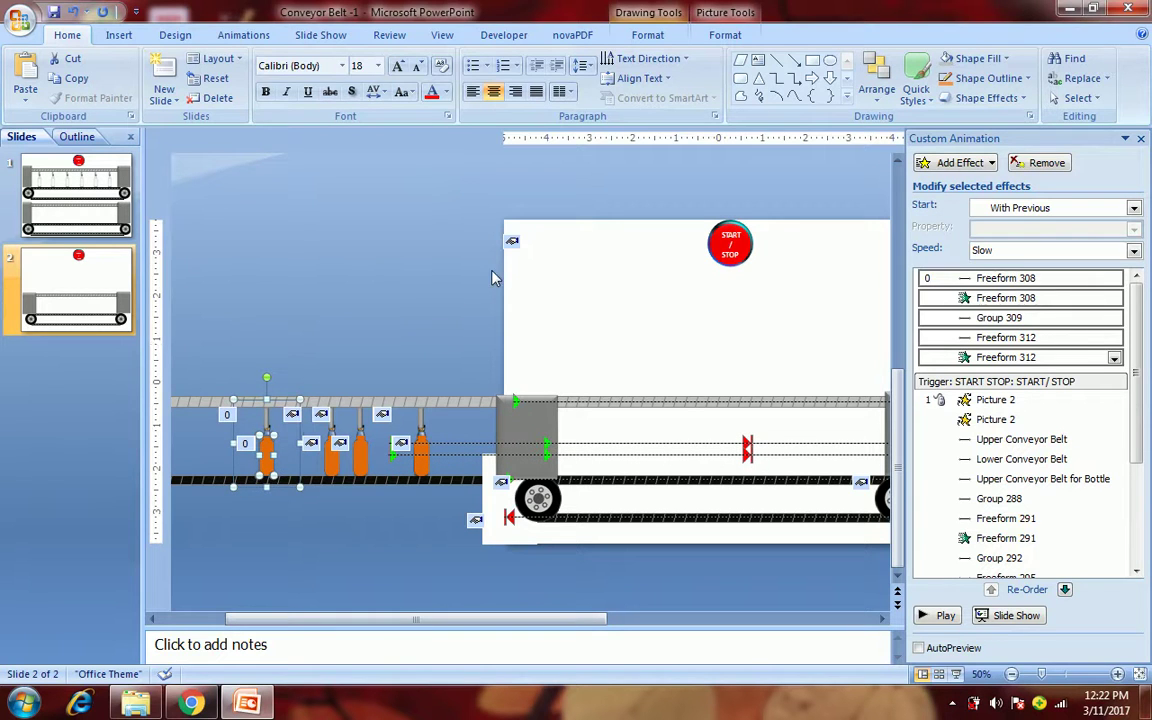
pyautogui.click(431, 300)
# - Delete the Freeform 308, Group 309 and Freeform 312 rightward motion paths
pyautogui.click(447, 450)
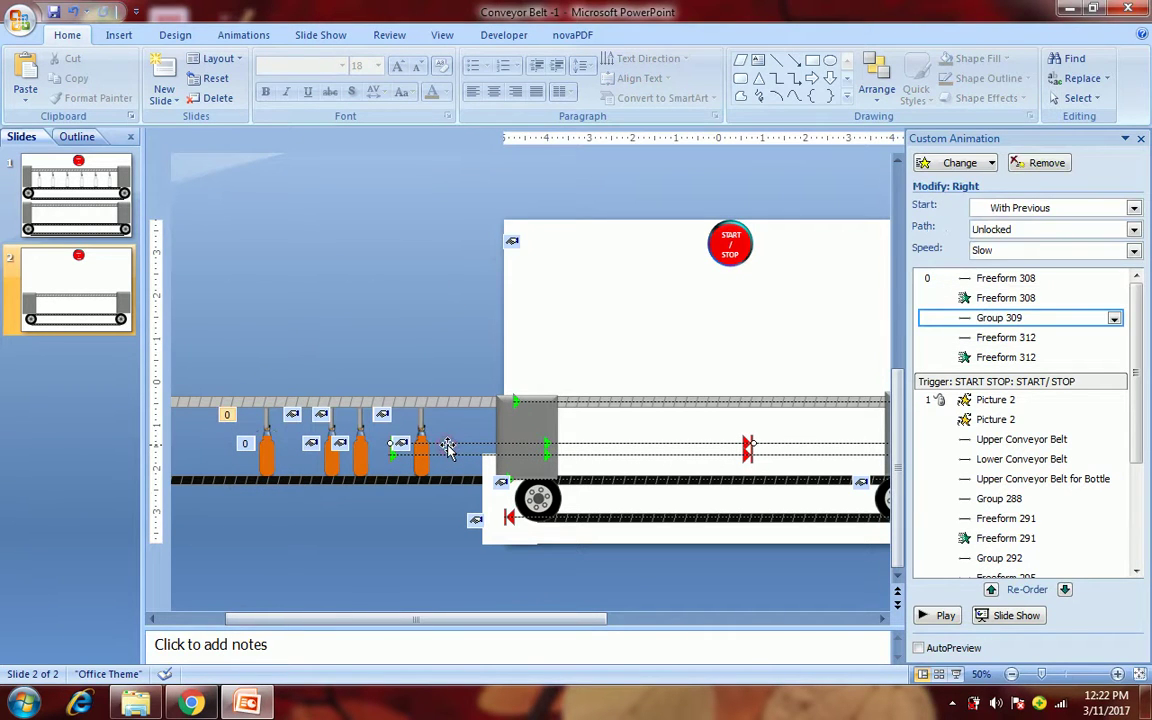
pyautogui.keyDown('shift'); pyautogui.click(452, 459); pyautogui.keyUp('shift')
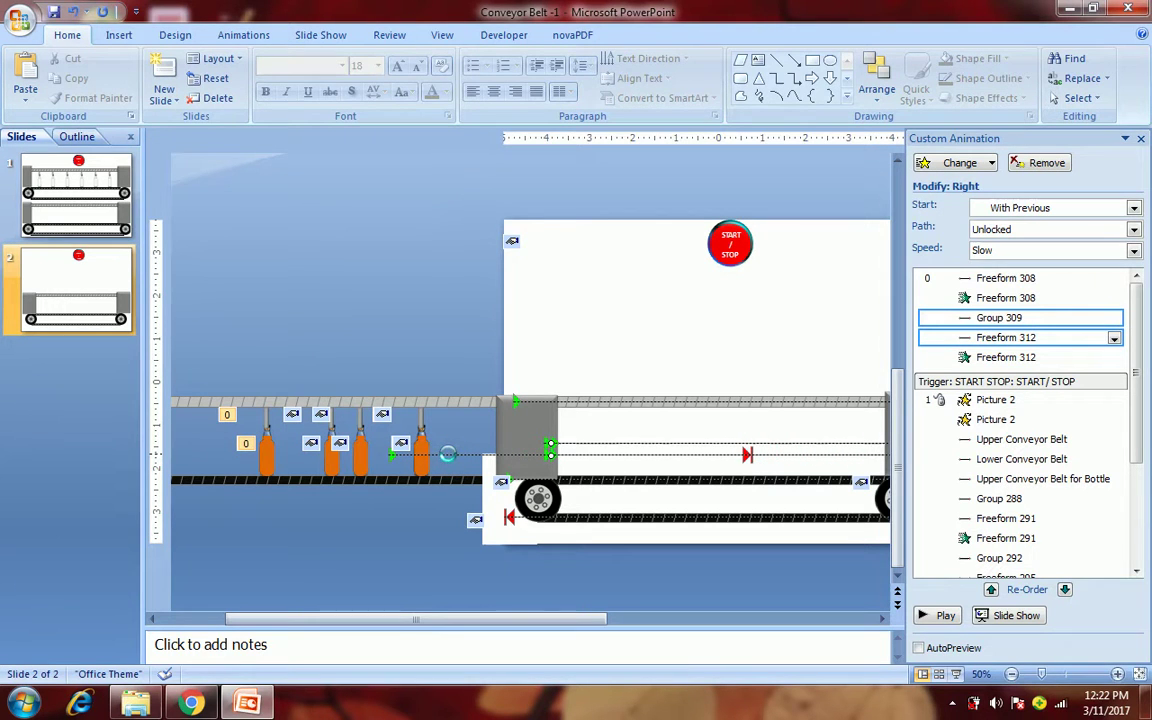
pyautogui.click(451, 367)
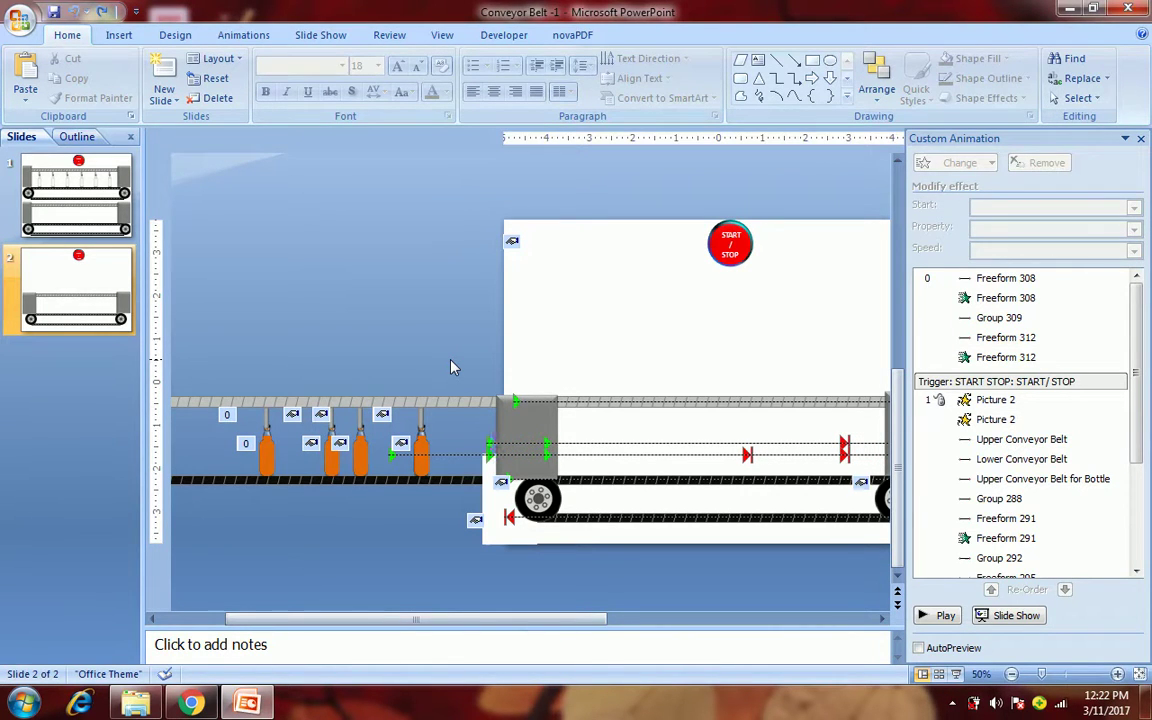
pyautogui.click(455, 456)
pyautogui.press('Delete')
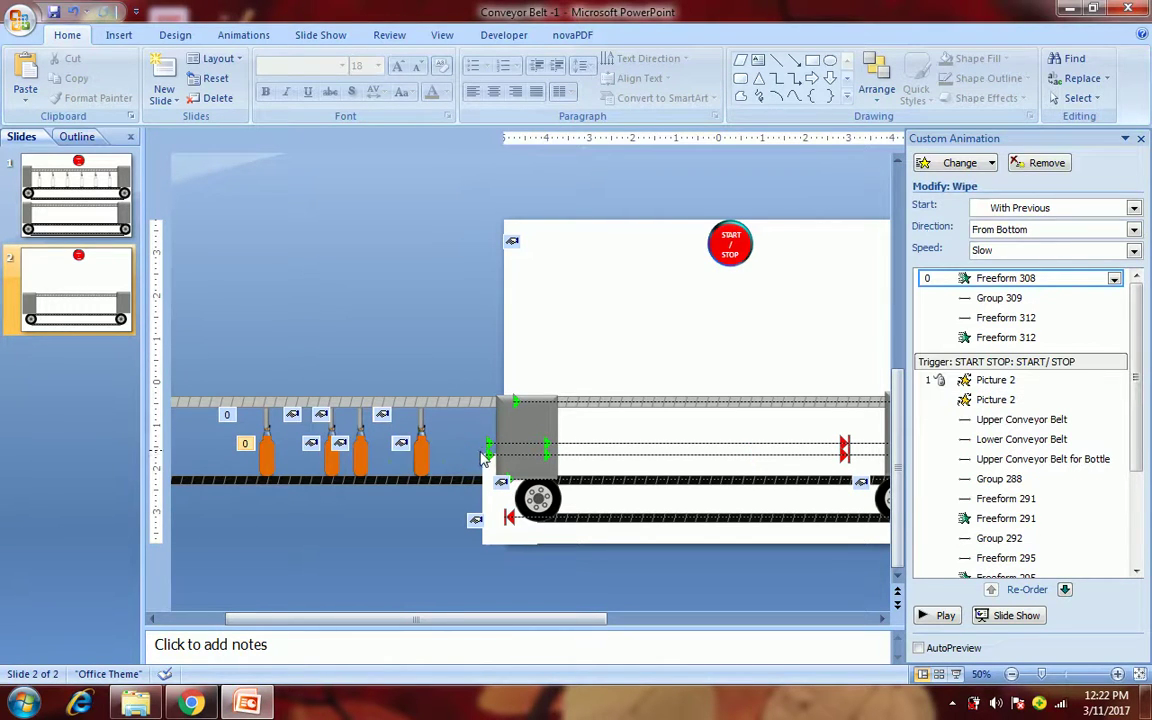
pyautogui.click(490, 443)
pyautogui.press('Delete')
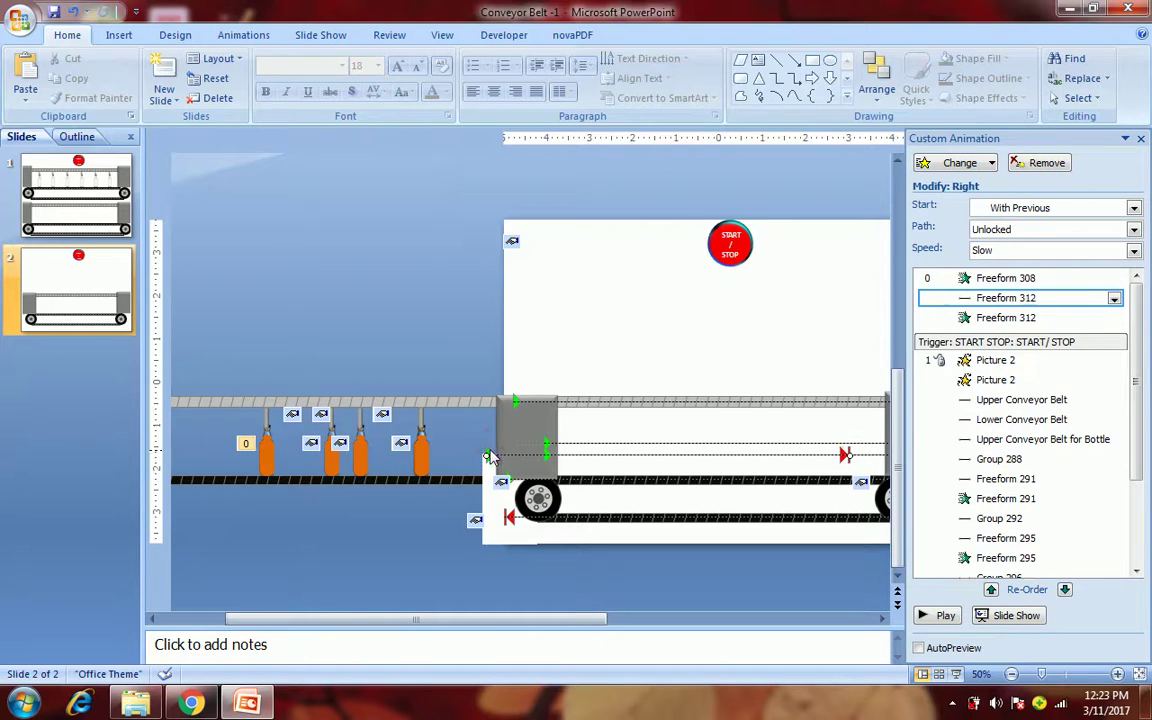
pyautogui.press('Delete')
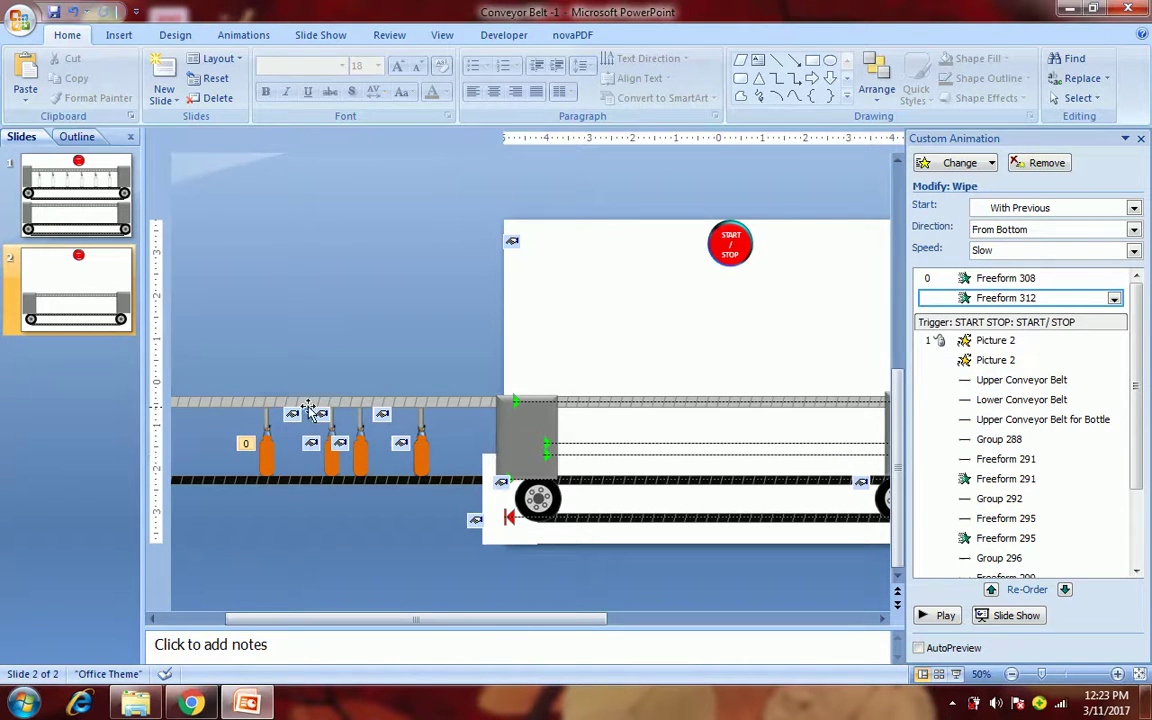
# - Delete the first bottle's orange fill and select the blue bottle
pyautogui.moveTo(250, 344); pyautogui.dragTo(290, 504)
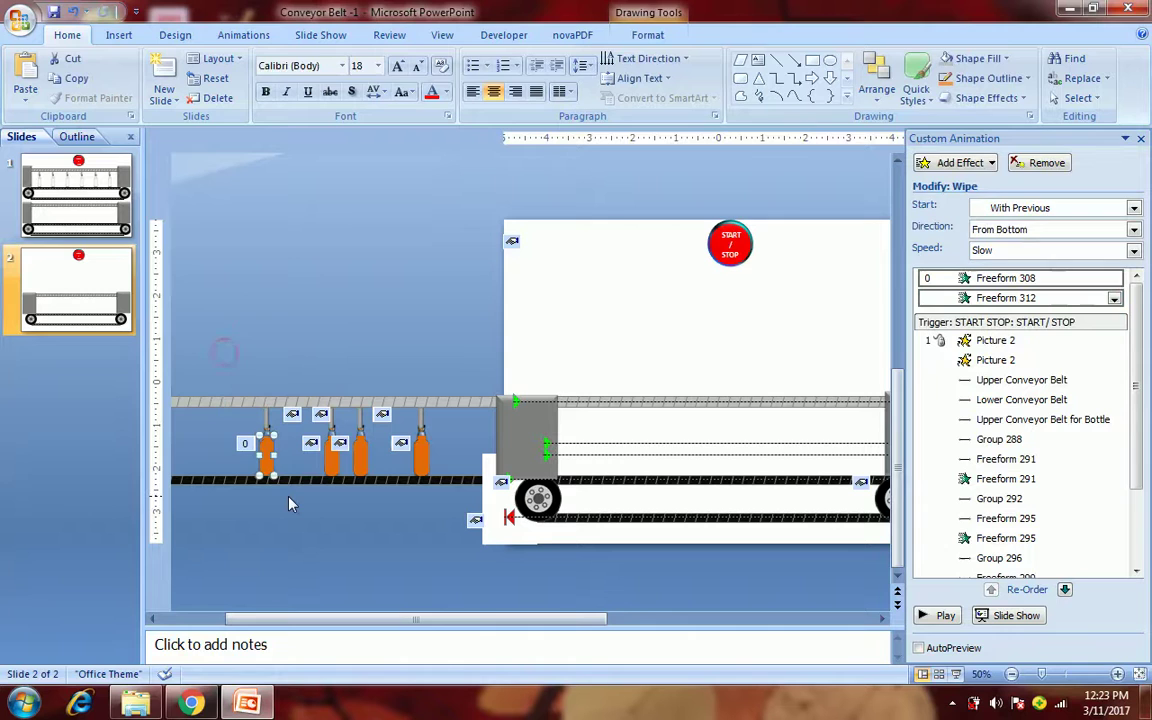
pyautogui.press('Delete')
pyautogui.click(262, 450)
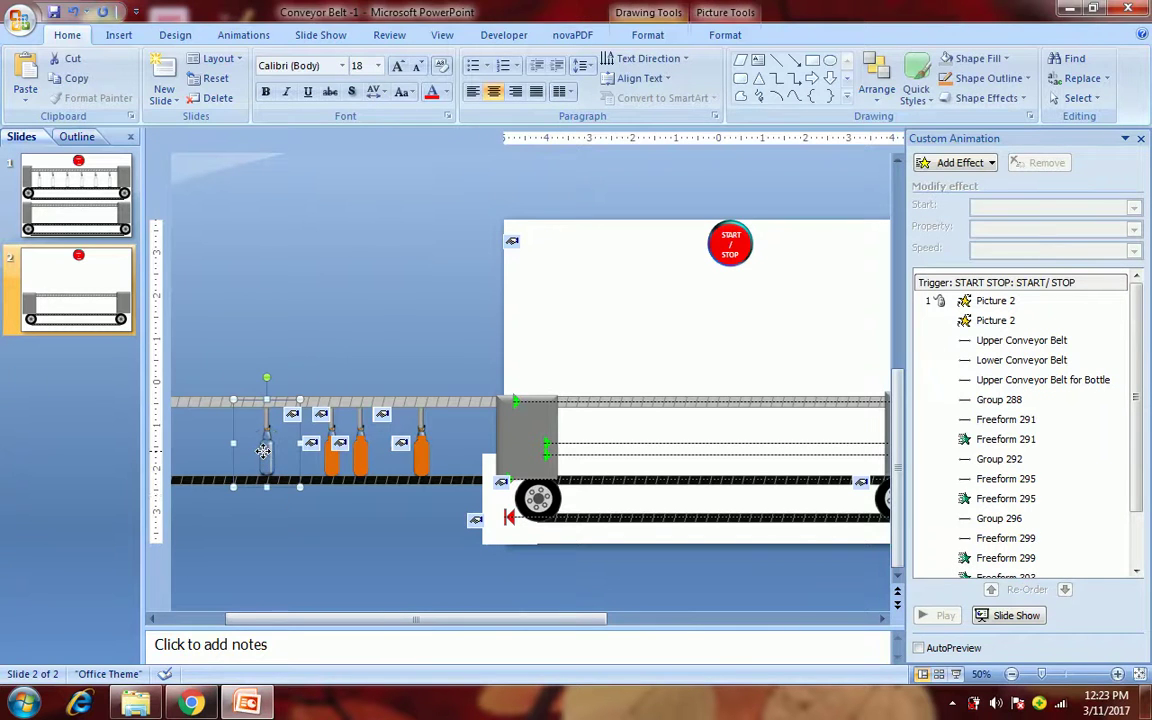
# - Delete the blue bottle and paste a copy of the orange bottle group into its spot
pyautogui.press('Delete')
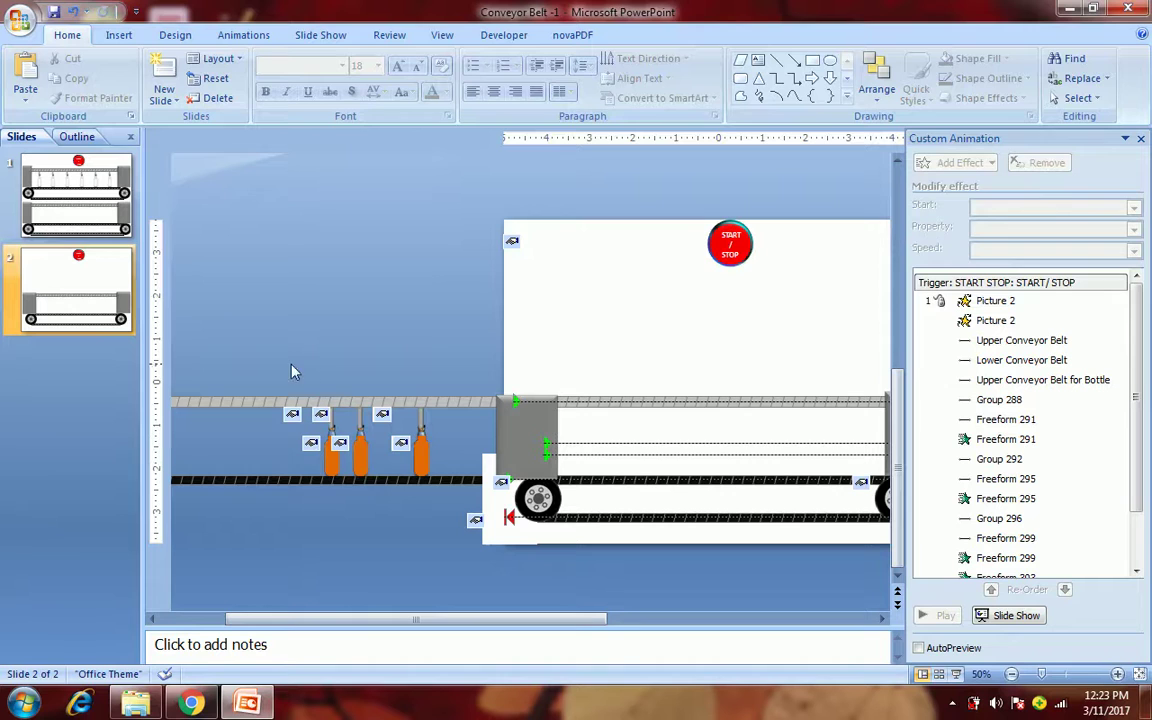
pyautogui.click(325, 462)
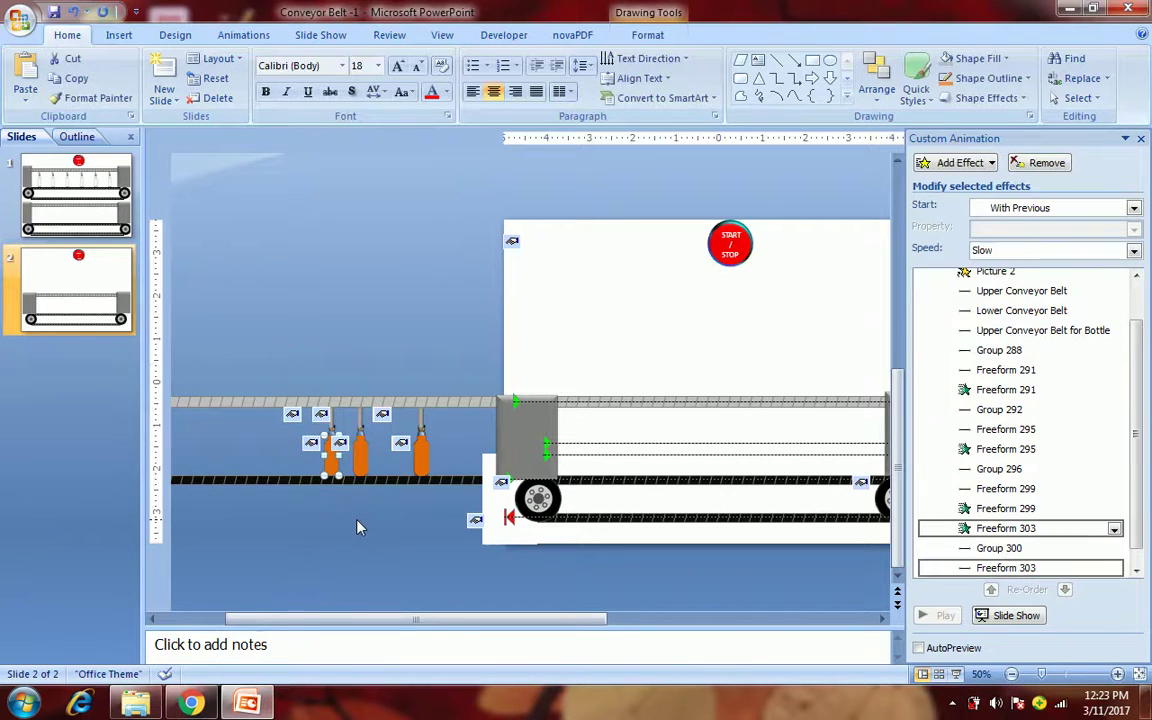
pyautogui.click(331, 428)
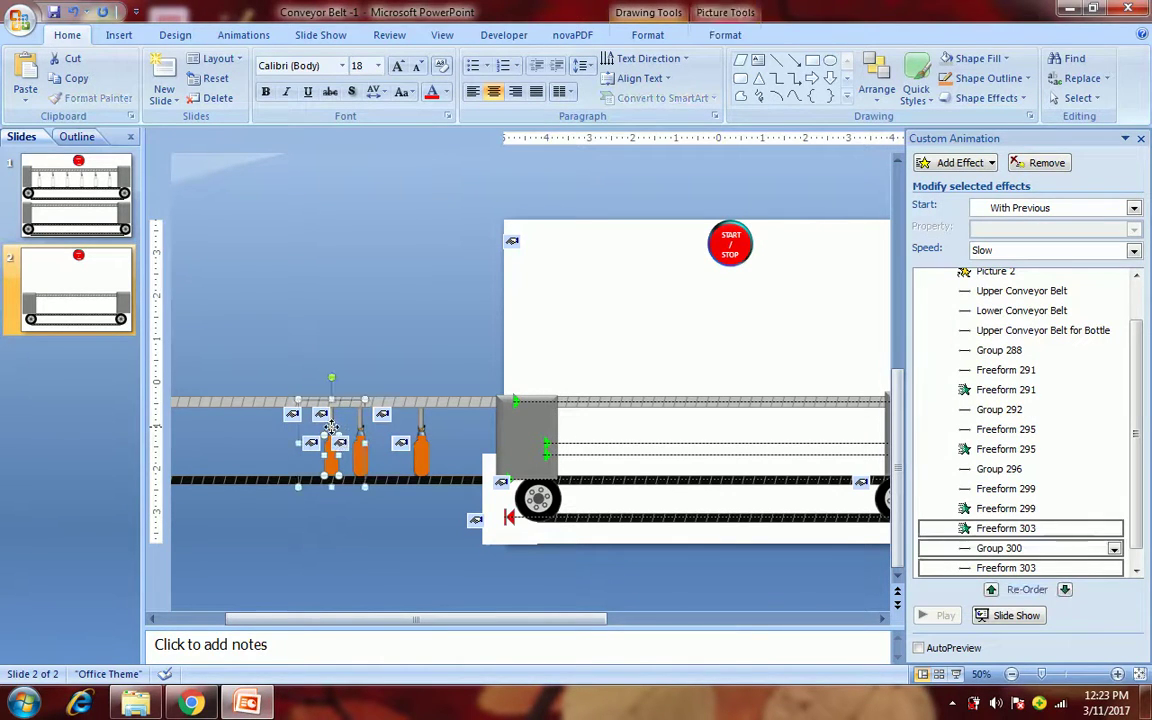
pyautogui.click(369, 318)
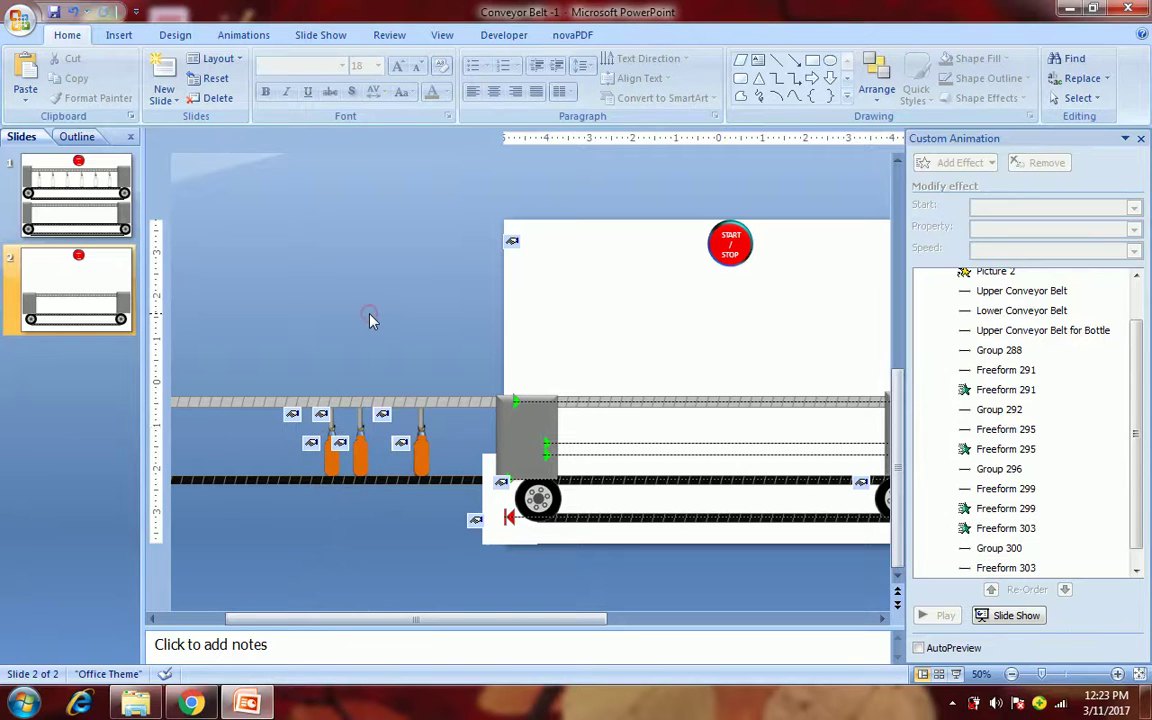
pyautogui.hotkey('ctrl', 'v')
pyautogui.press('Left')
pyautogui.press('Left')
pyautogui.press('Left')
pyautogui.press('Left')
pyautogui.press('Left')
pyautogui.press('Left')
pyautogui.press('Left')
pyautogui.press('Left')
pyautogui.press('Left')
pyautogui.press('Left')
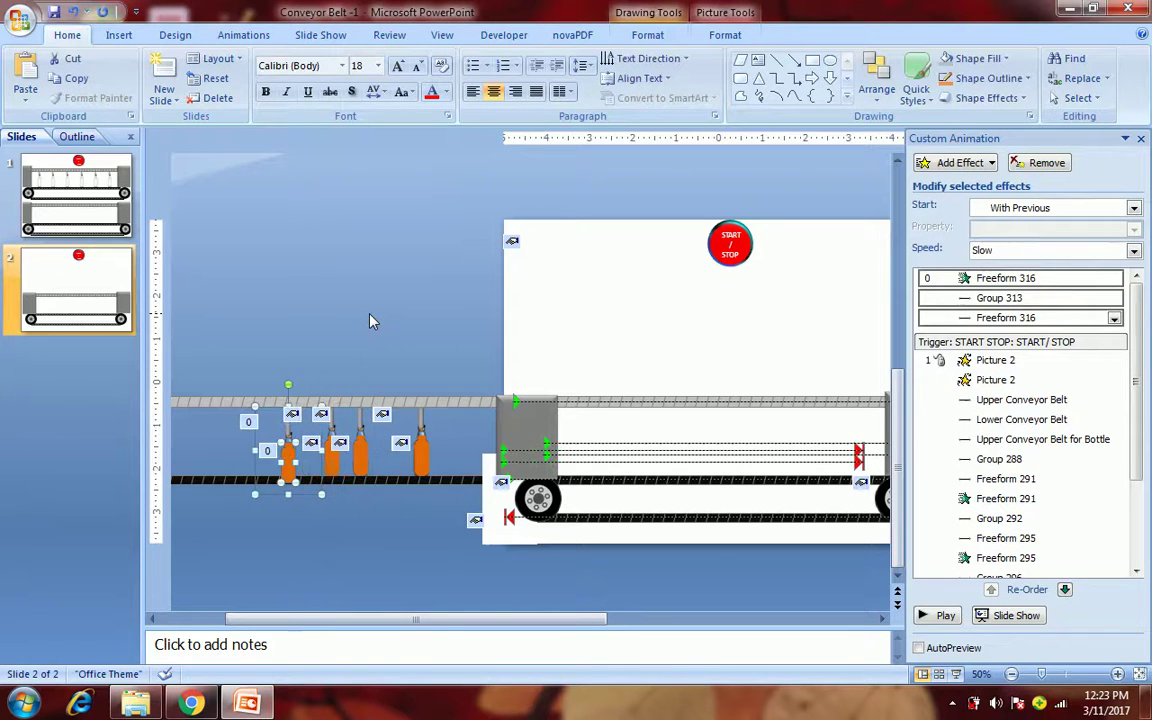
pyautogui.press('Up')
# - Move the copy's Freeform 316 and Group 313 effects into the START/STOP trigger after Lower Conveyor Belt
pyautogui.click(369, 320)
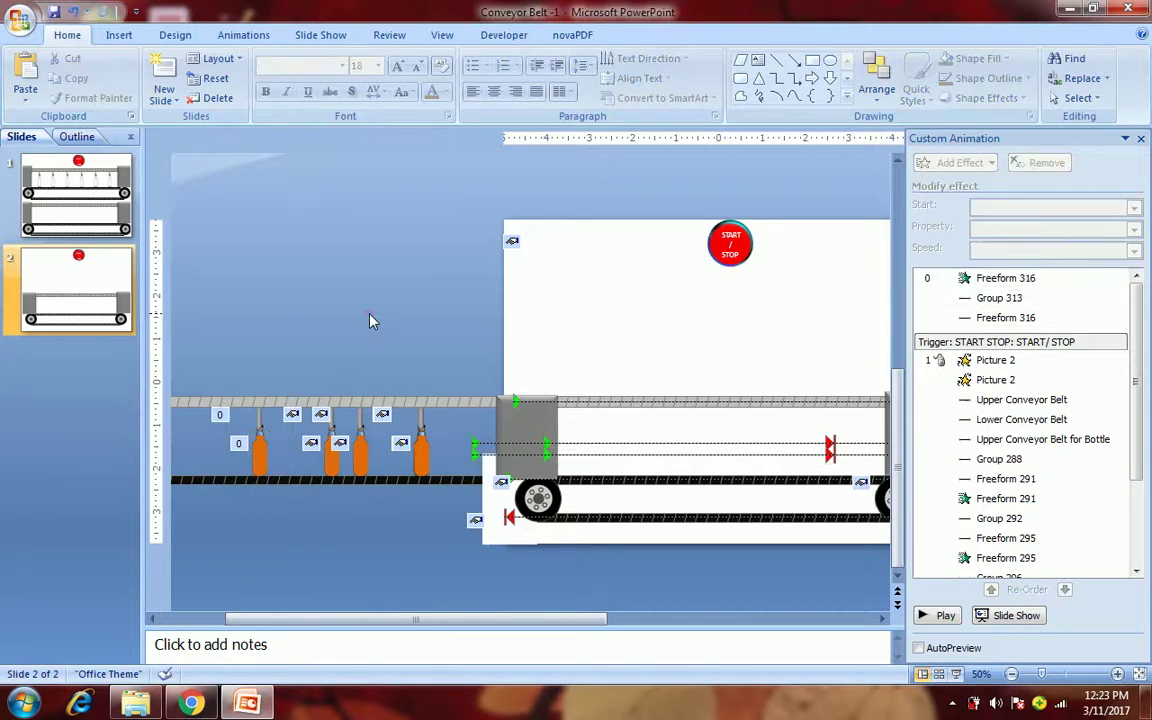
pyautogui.click(478, 446)
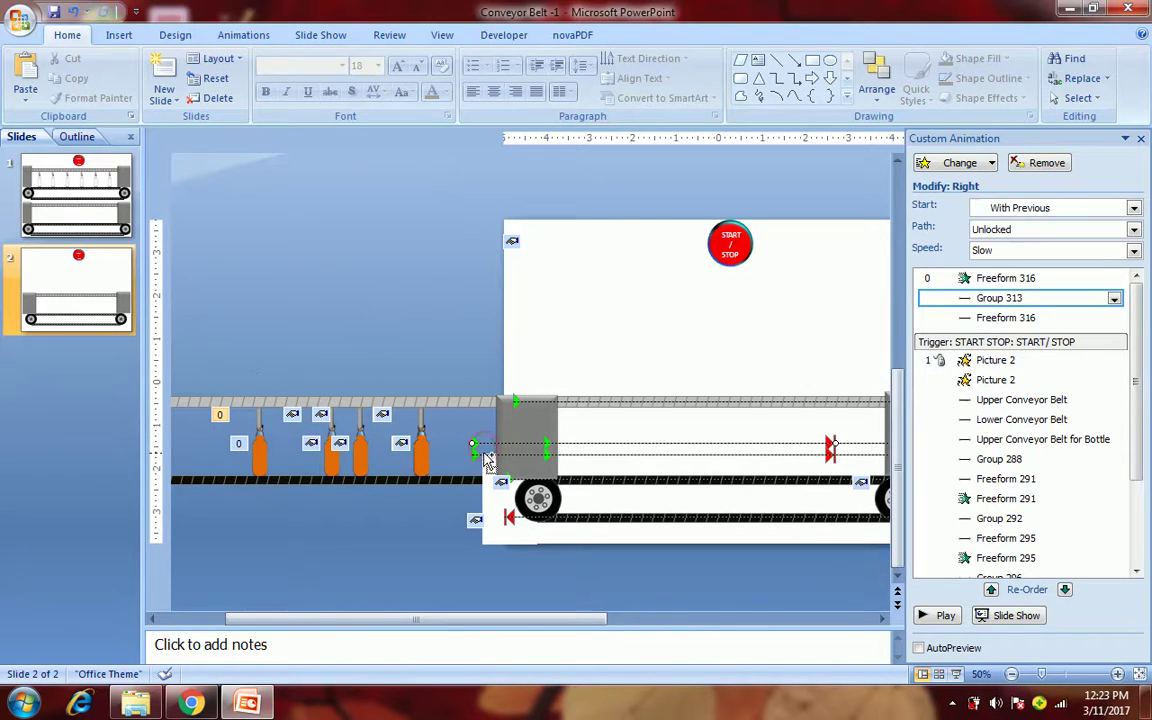
pyautogui.keyDown('shift'); pyautogui.click(483, 455); pyautogui.keyUp('shift')
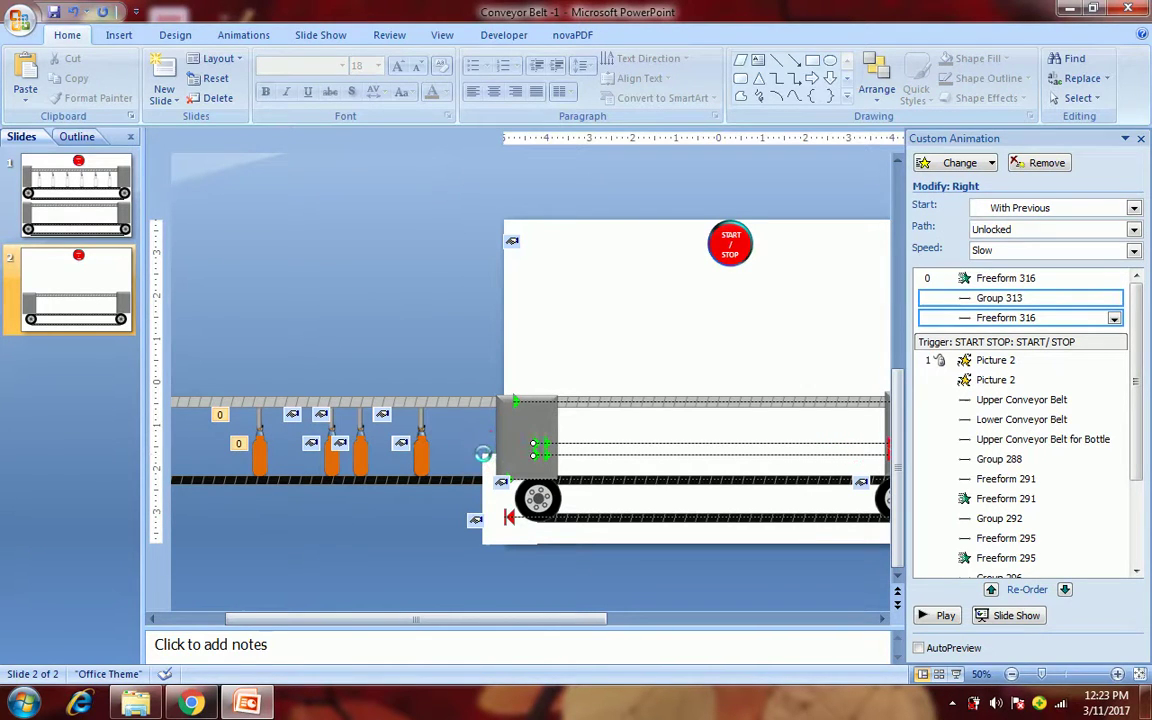
pyautogui.click(1000, 279)
pyautogui.keyDown('ctrl'); pyautogui.click(999, 298); pyautogui.keyUp('ctrl')
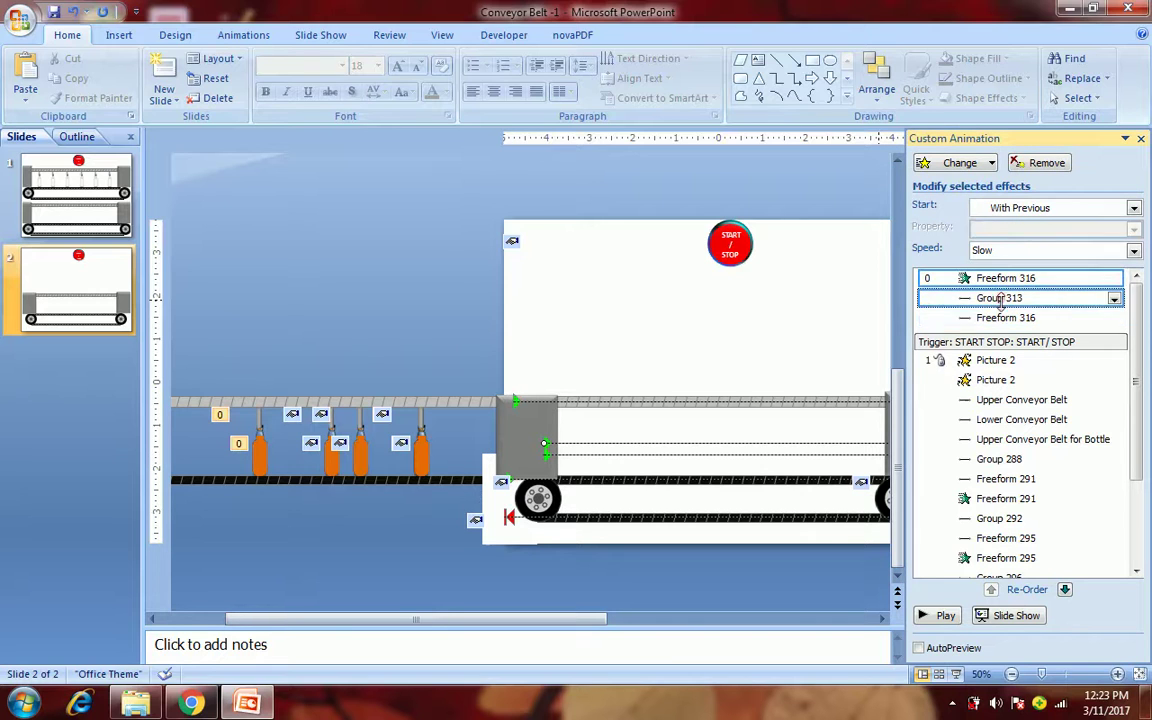
pyautogui.keyDown('ctrl'); pyautogui.click(1000, 317); pyautogui.keyUp('ctrl')
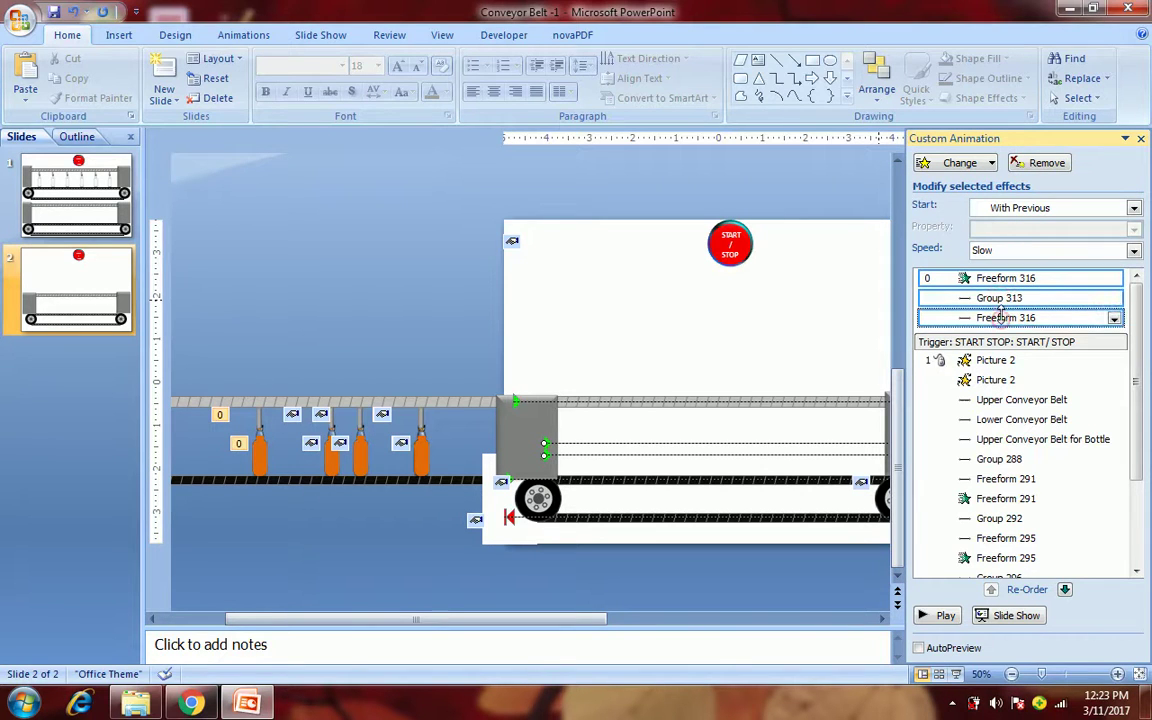
pyautogui.click(1065, 590)
pyautogui.click(1065, 590)
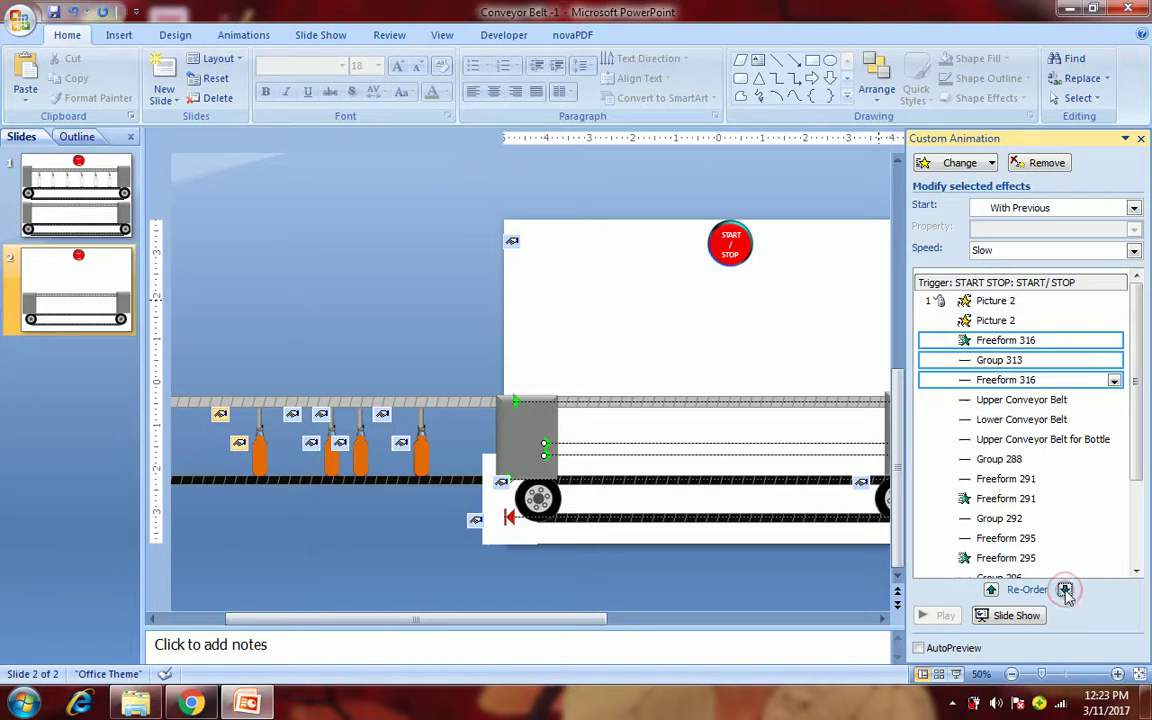
pyautogui.click(1065, 590)
pyautogui.click(1065, 590)
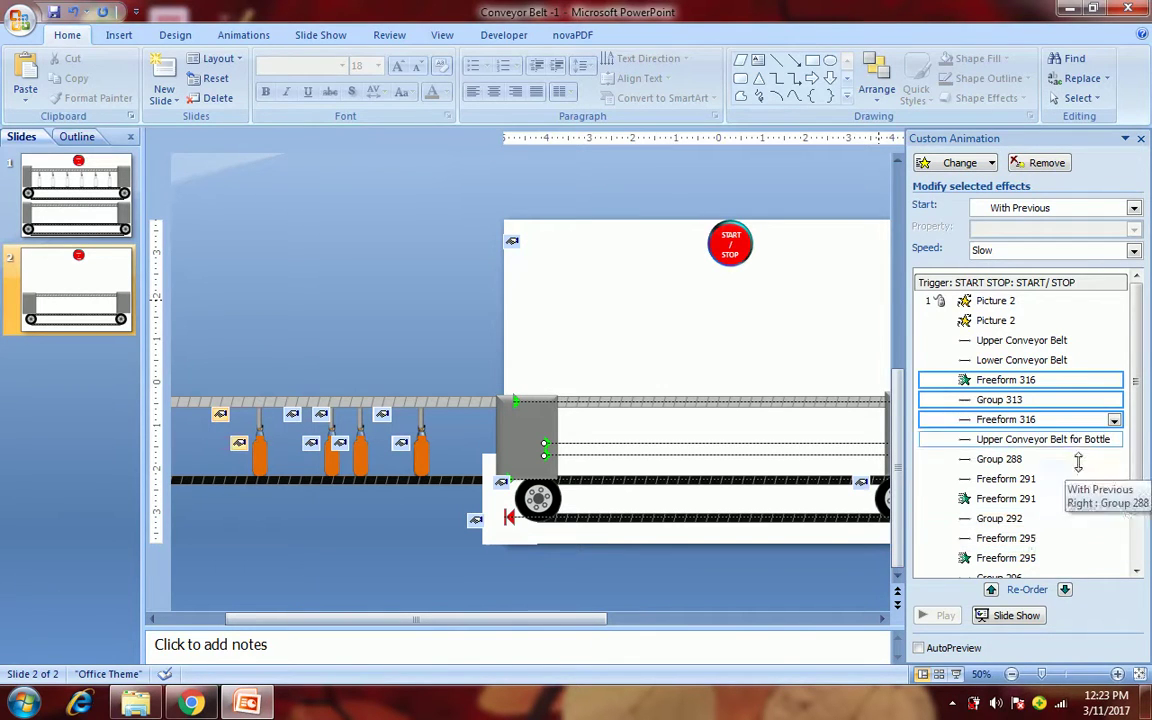
# - Select the new bottle's Freeform 316 Wipe fill effect and open its effect options
pyautogui.click(785, 345)
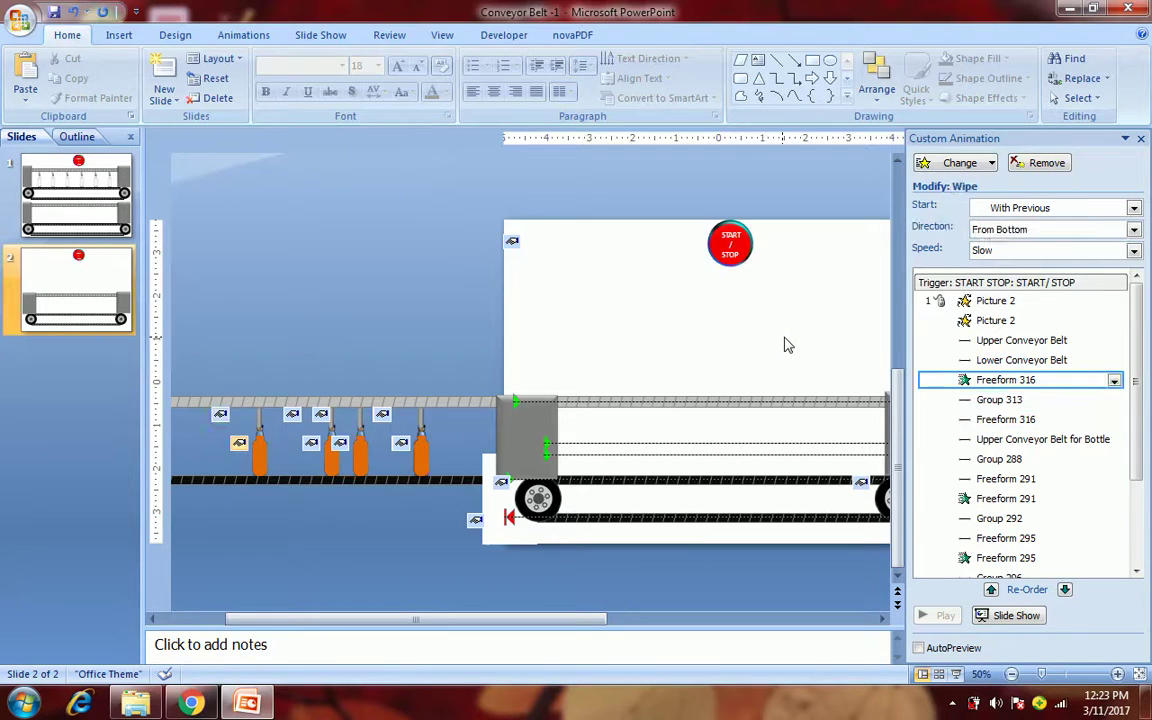
pyautogui.doubleClick(958, 380)
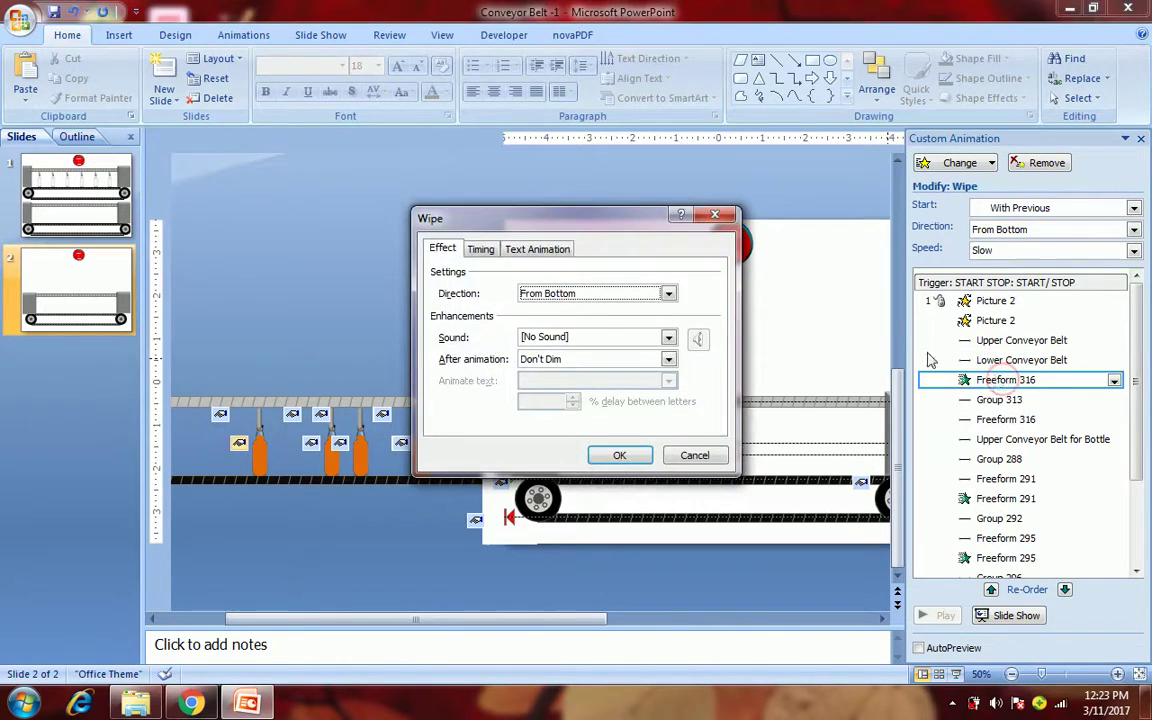
# - Give the Freeform 316 Wipe fill effect a 2-second delay
pyautogui.click(481, 249)
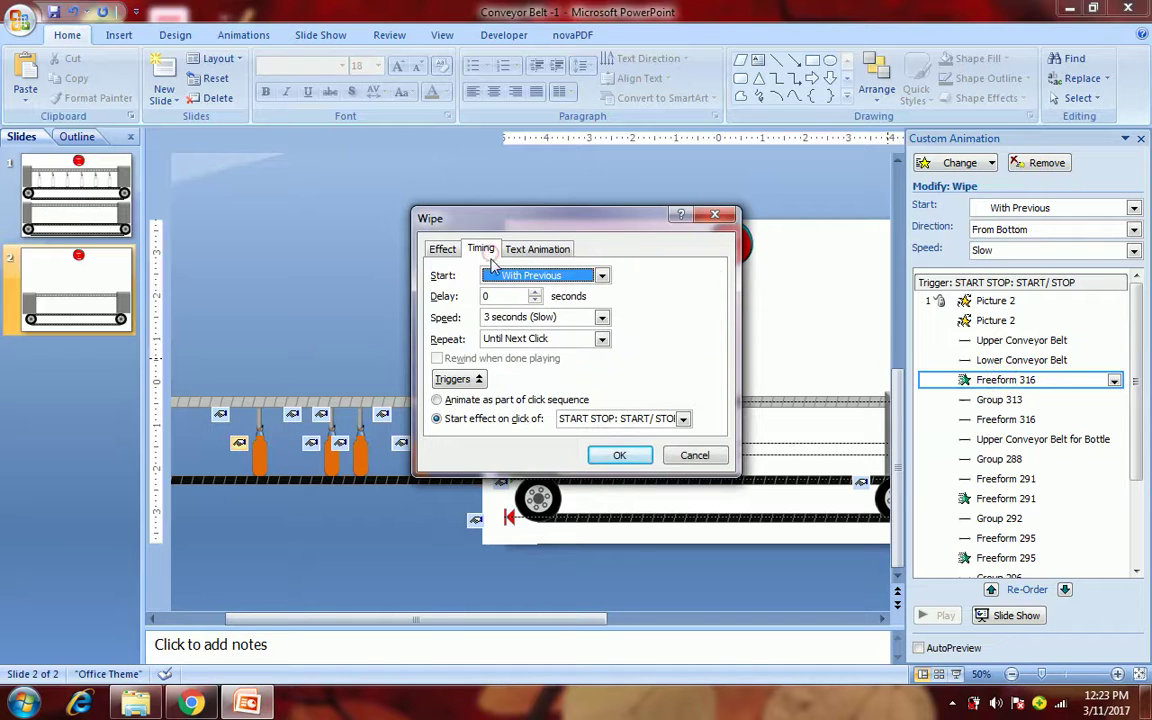
pyautogui.click(535, 293)
pyautogui.click(535, 293)
pyautogui.click(535, 293)
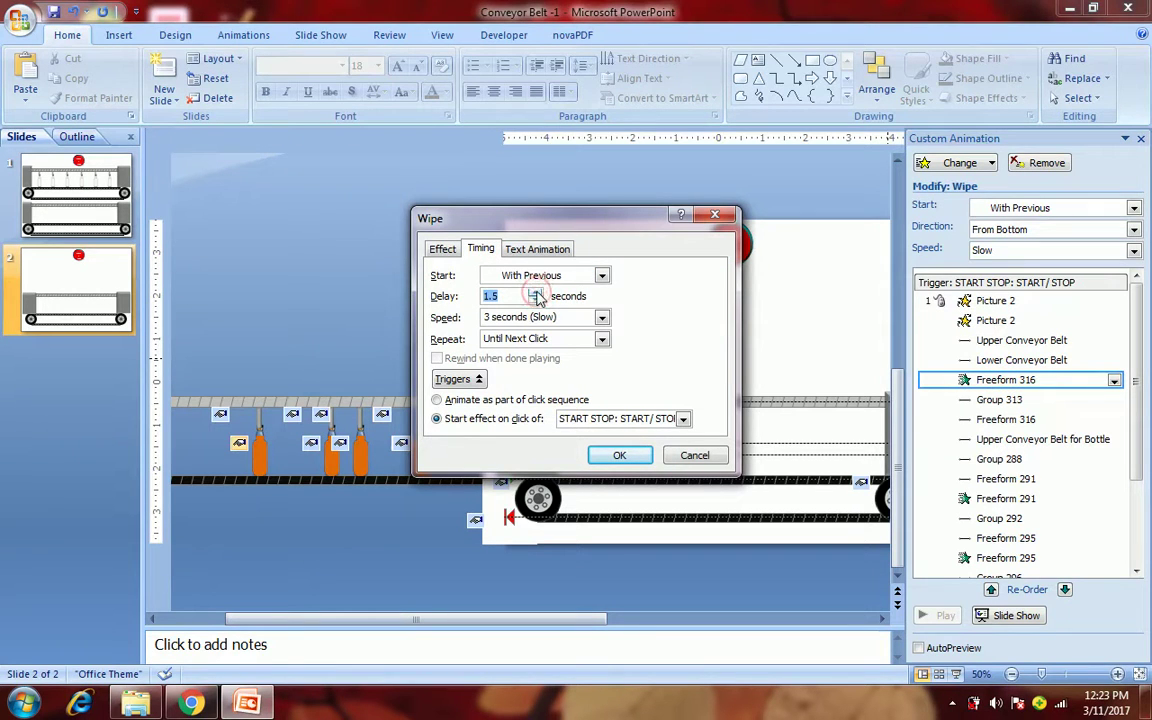
pyautogui.click(619, 455)
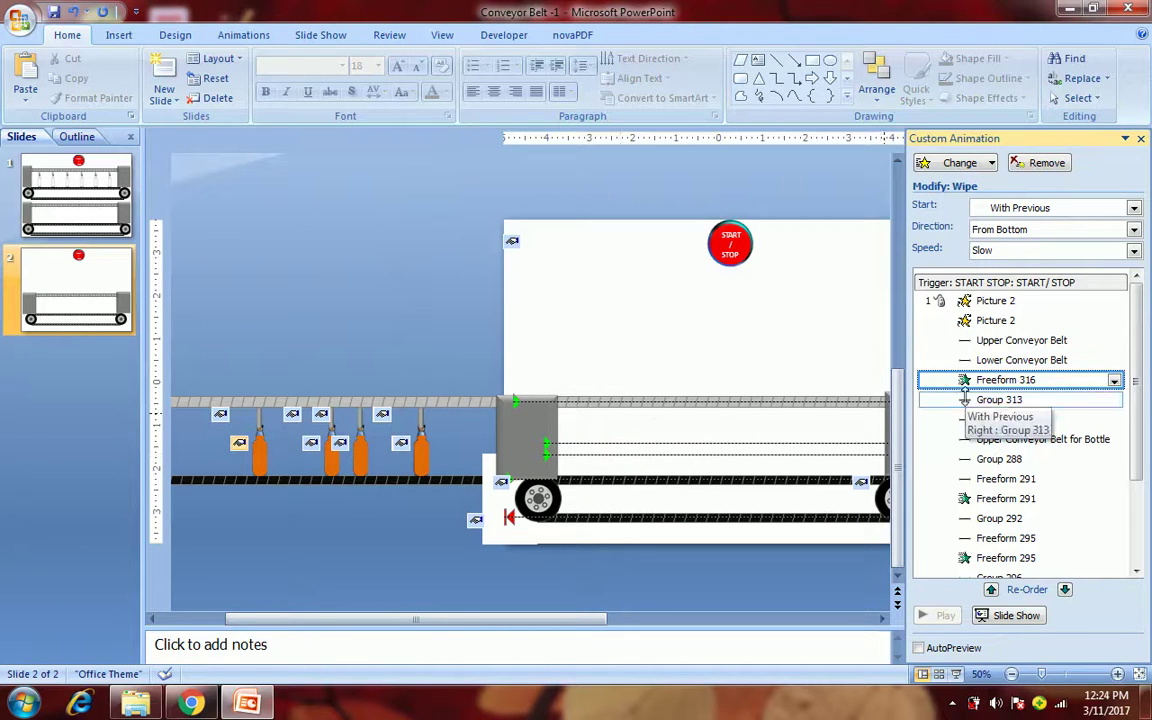
# - Give the Group 313 rightward move effect a 2-second delay
pyautogui.click(963, 399)
pyautogui.doubleClick(963, 399)
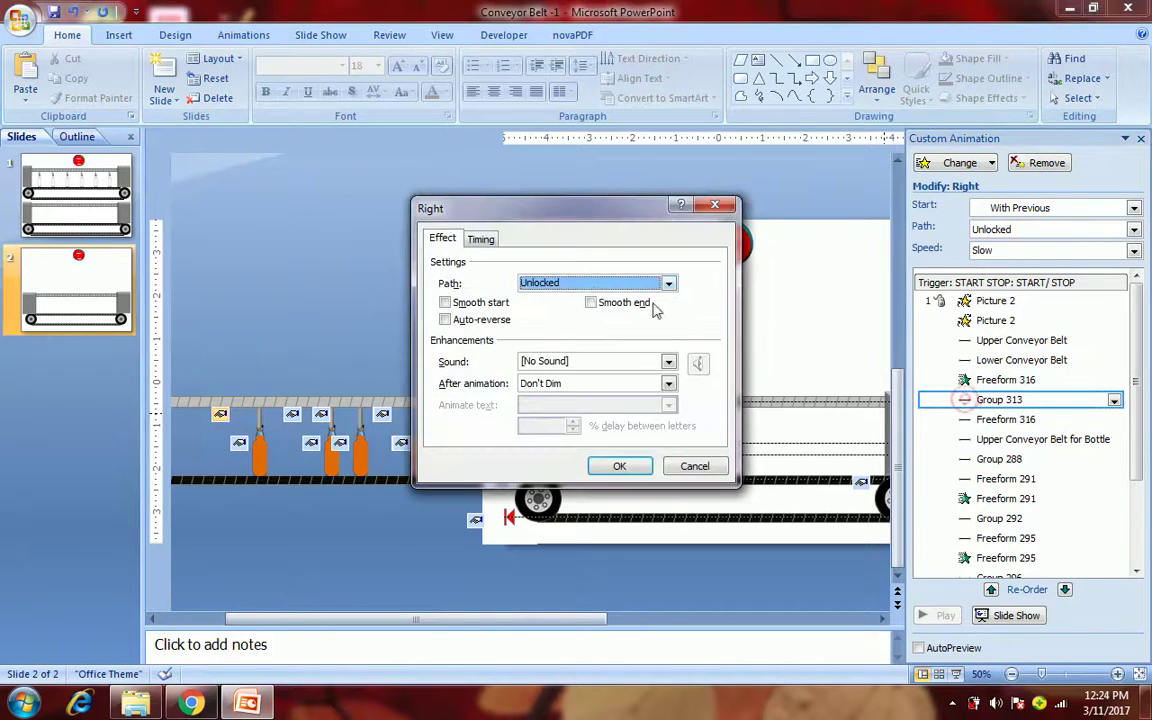
pyautogui.click(480, 238)
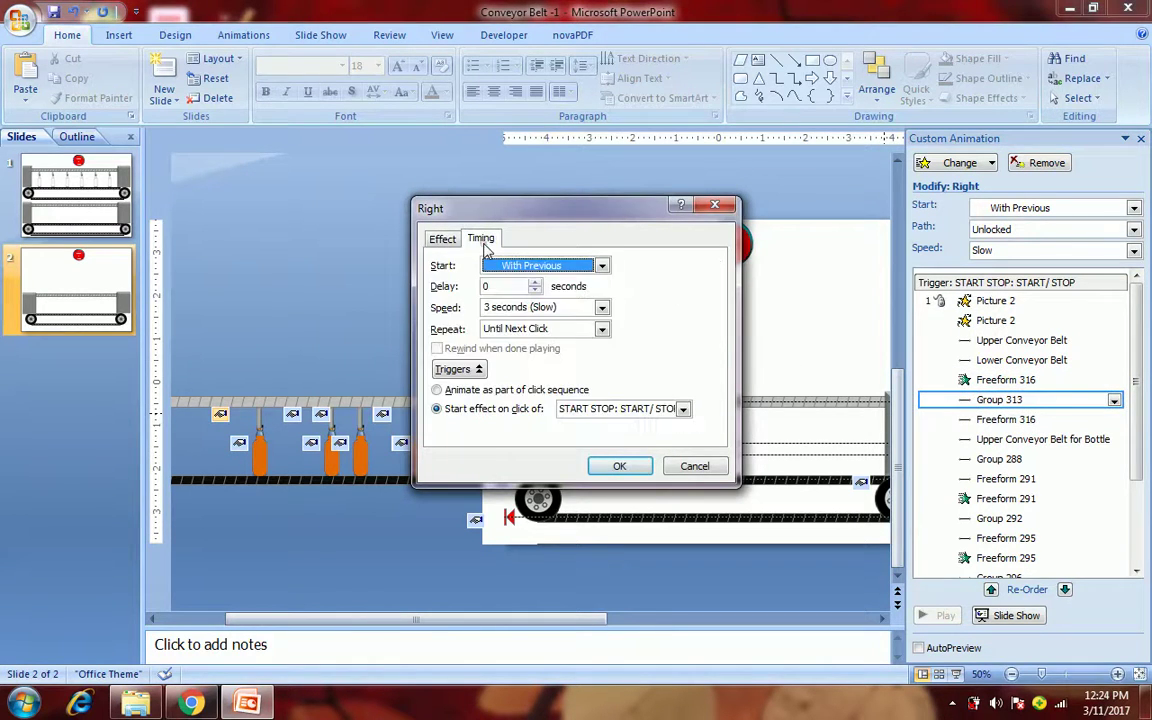
pyautogui.click(535, 282)
pyautogui.click(535, 282)
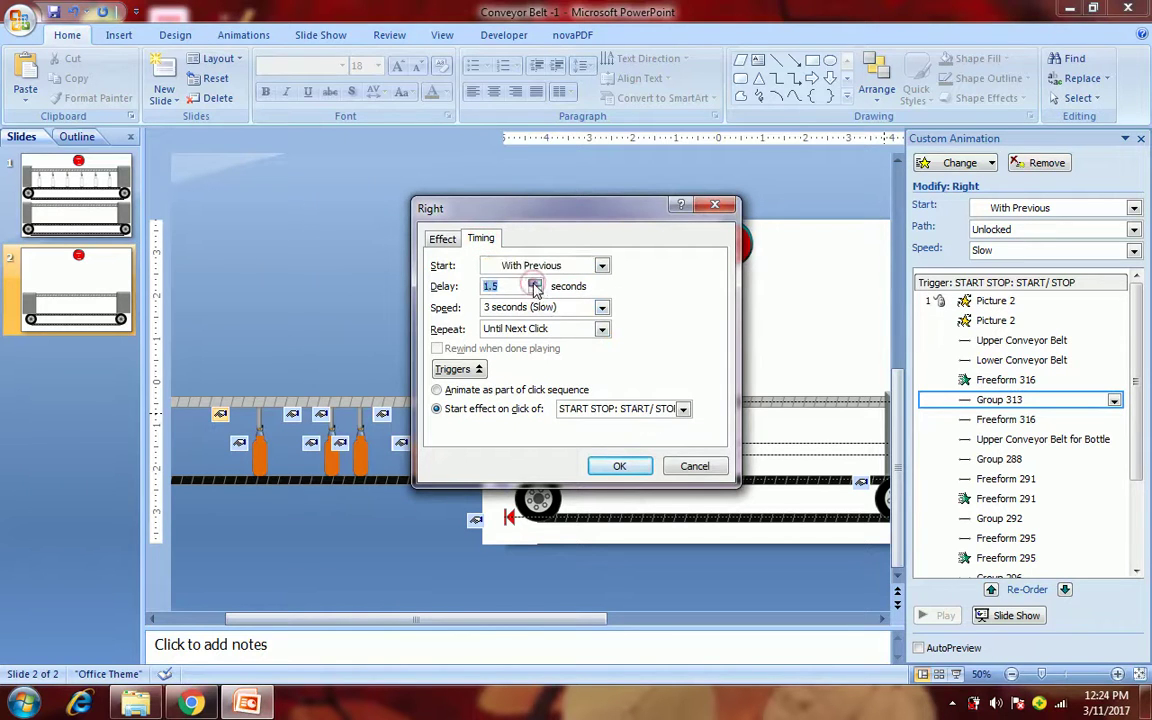
pyautogui.click(615, 466)
# - Give the Freeform 316 rightward move a 2-second delay, then start the slide show
pyautogui.click(963, 419)
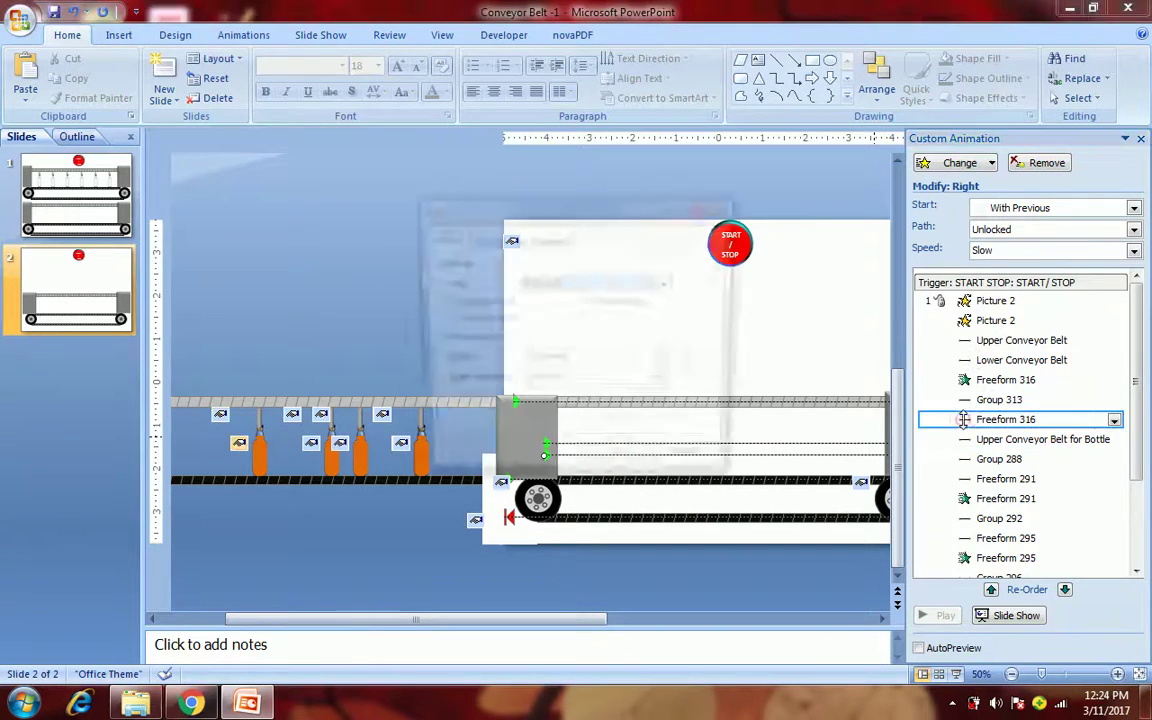
pyautogui.click(480, 239)
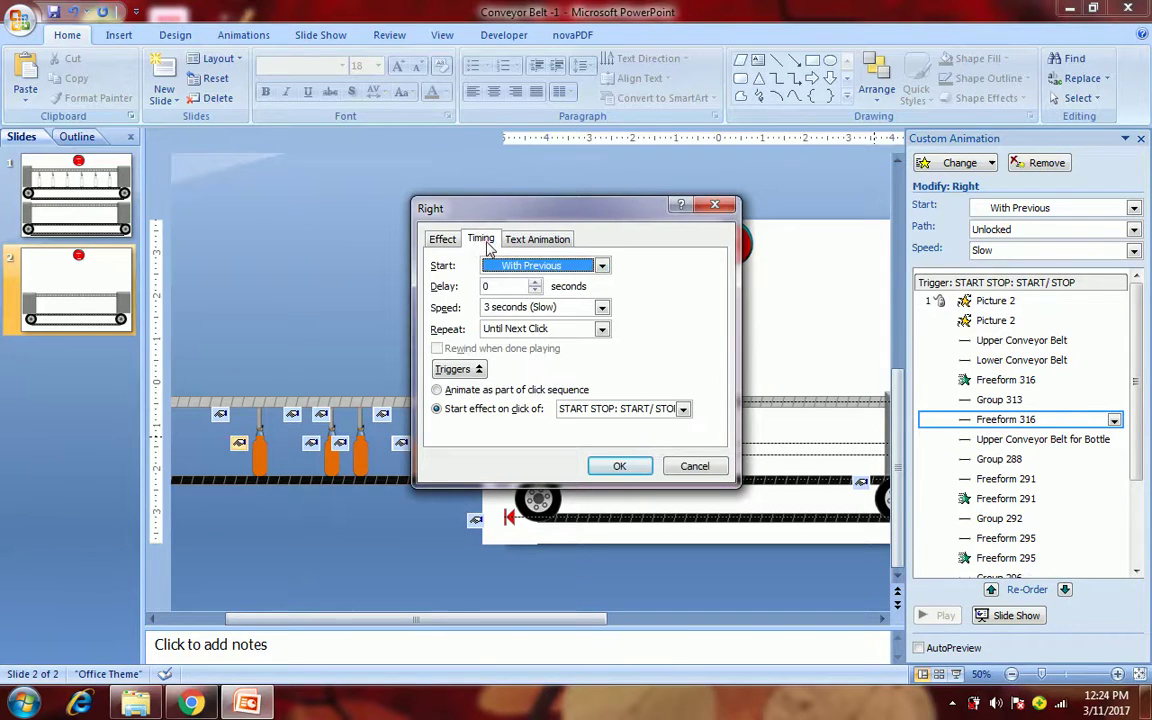
pyautogui.click(535, 282)
pyautogui.click(535, 282)
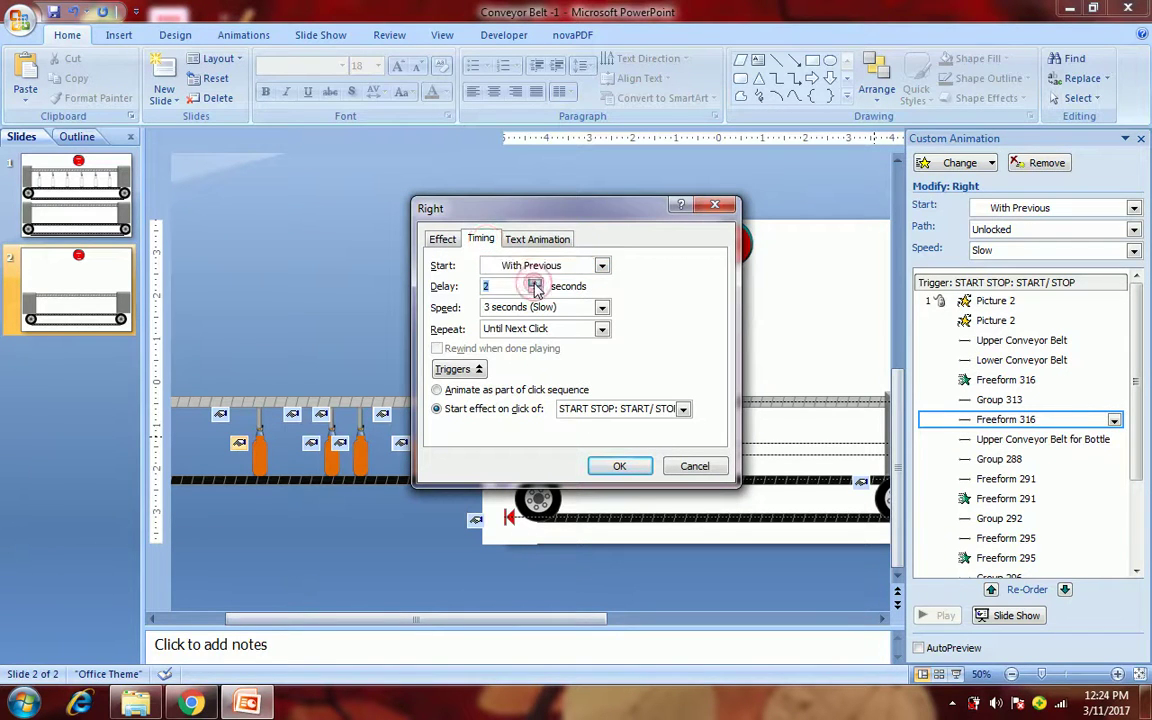
pyautogui.click(622, 465)
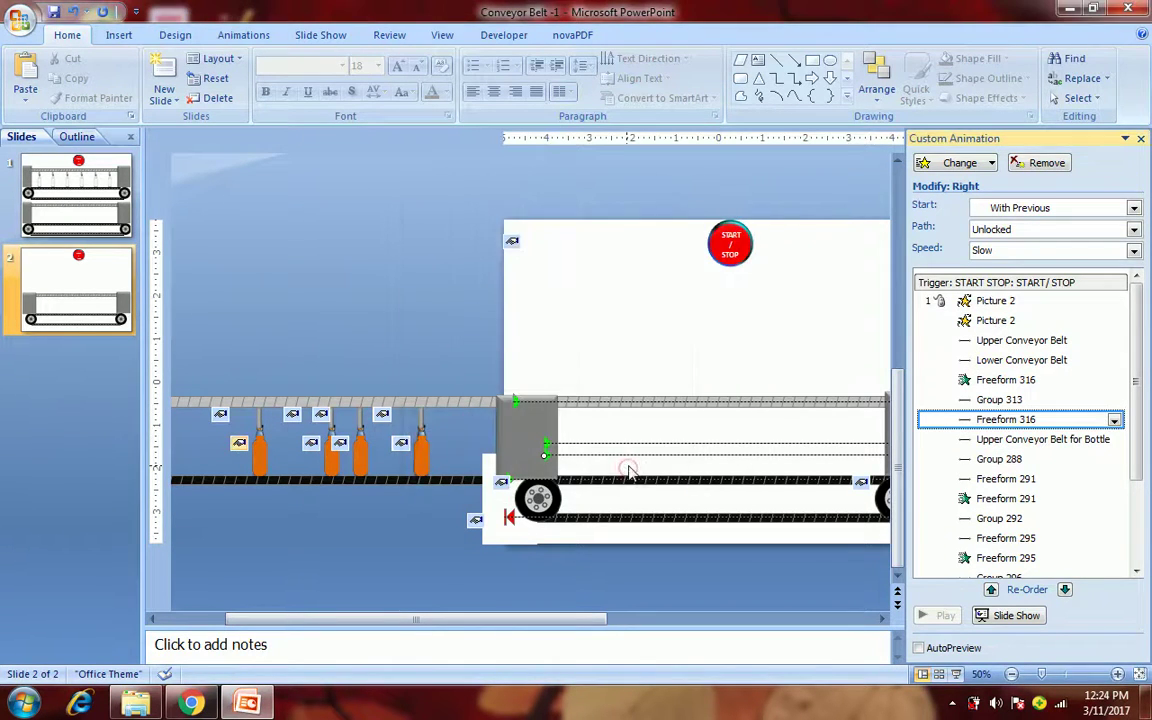
pyautogui.click(957, 673)
# - Trigger START/STOP to watch all five bottles move and fill, then exit the show
pyautogui.click(583, 77)
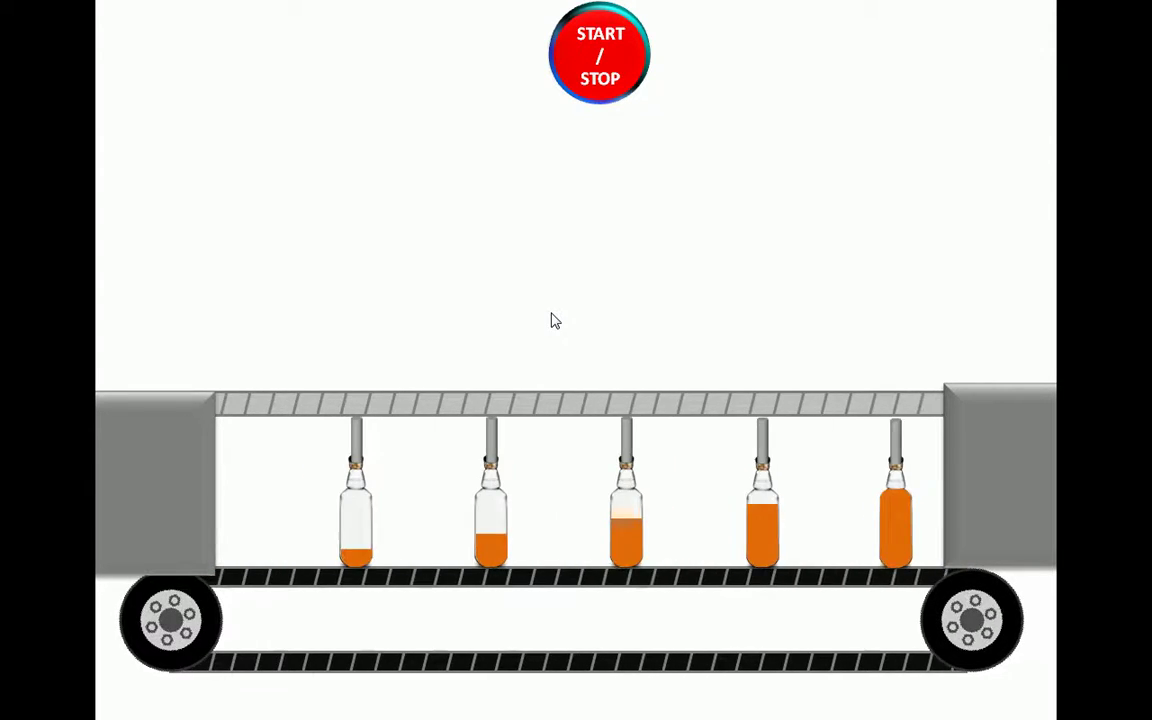
pyautogui.click(555, 320)
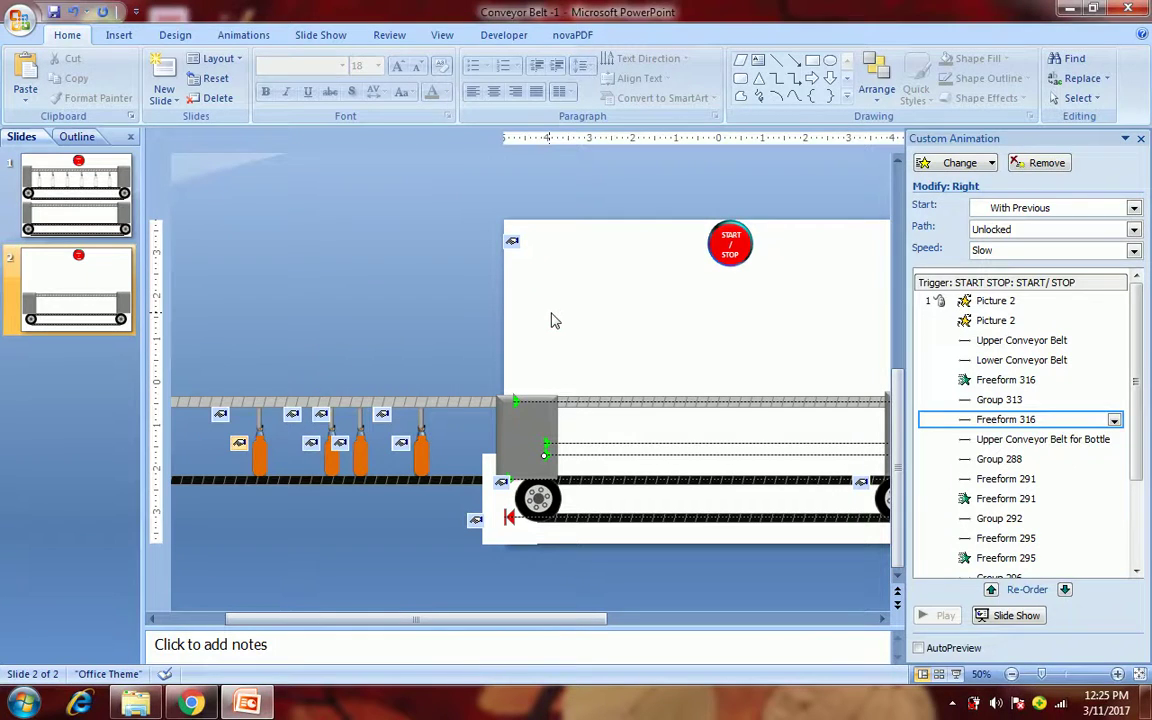